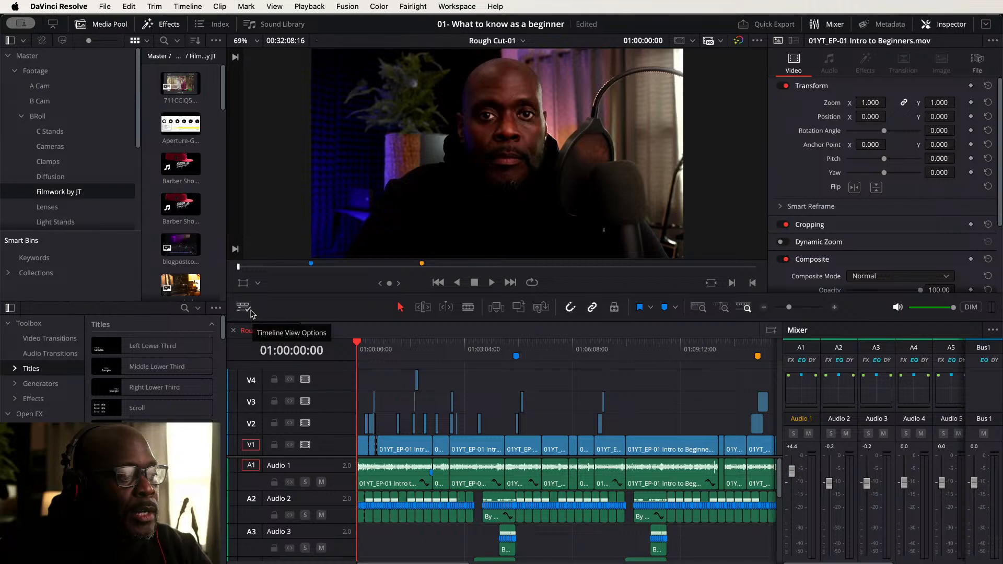
- Inspect the timeline view options and zoom the timeline out to view the whole edit
{"action": "left_click", "coordinate": [249, 311]}
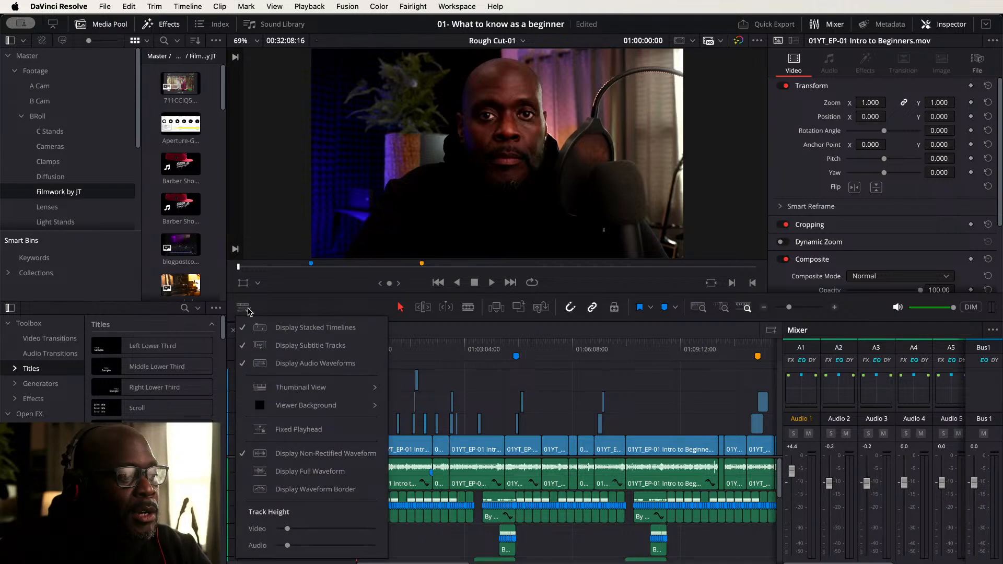
{"action": "left_click", "coordinate": [332, 311]}
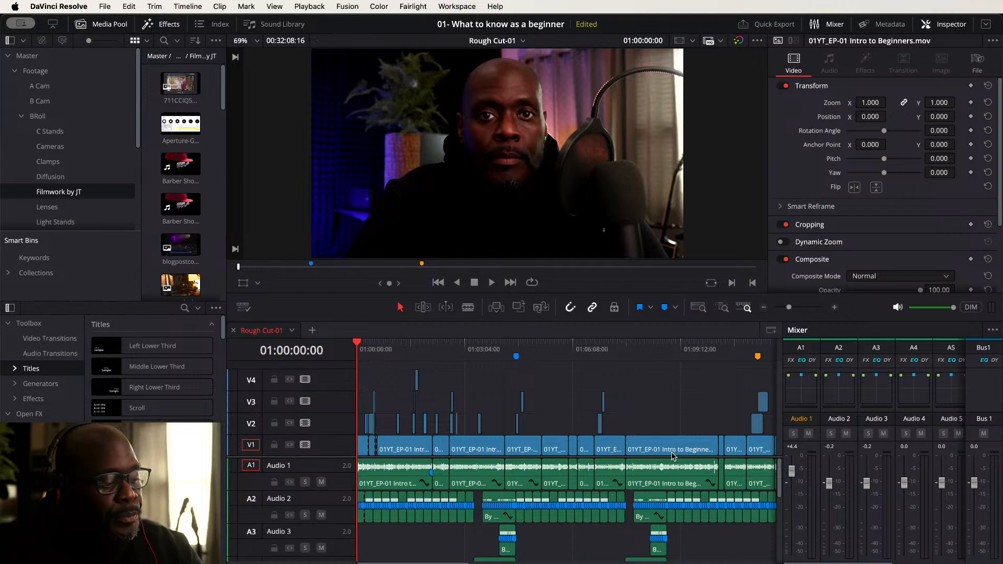
{"action": "key", "text": "shift+z"}
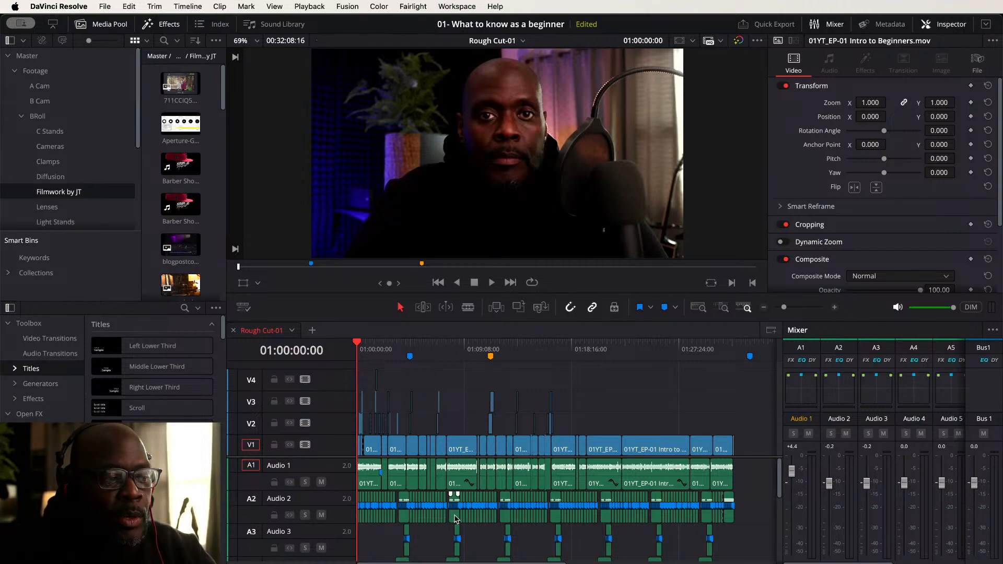
{"action": "scroll", "coordinate": [452, 512], "scroll_direction": "up", "scroll_amount": 4}
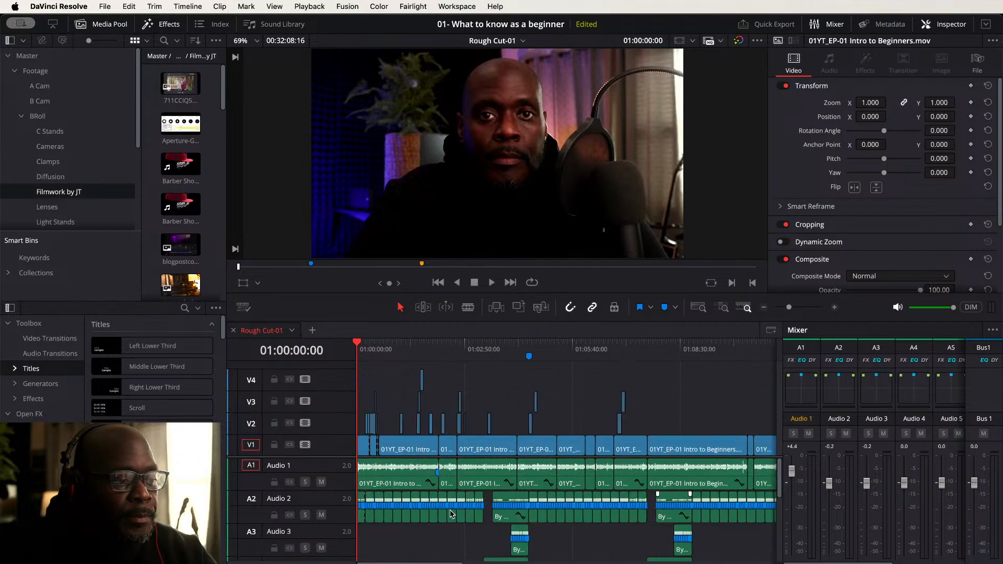
{"action": "scroll", "coordinate": [453, 512], "scroll_direction": "down", "scroll_amount": 5}
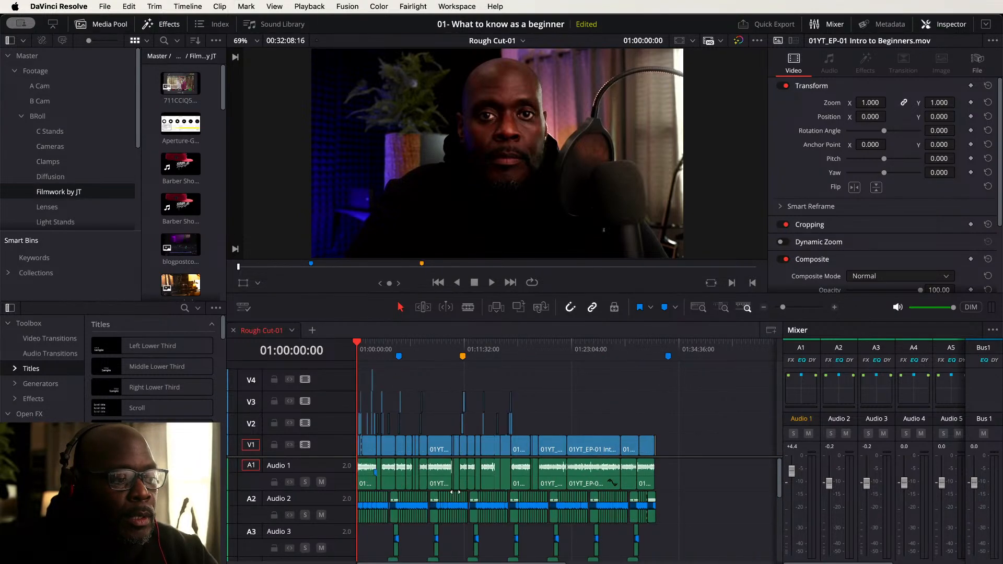
{"action": "scroll", "coordinate": [455, 492], "scroll_direction": "up", "scroll_amount": 2}
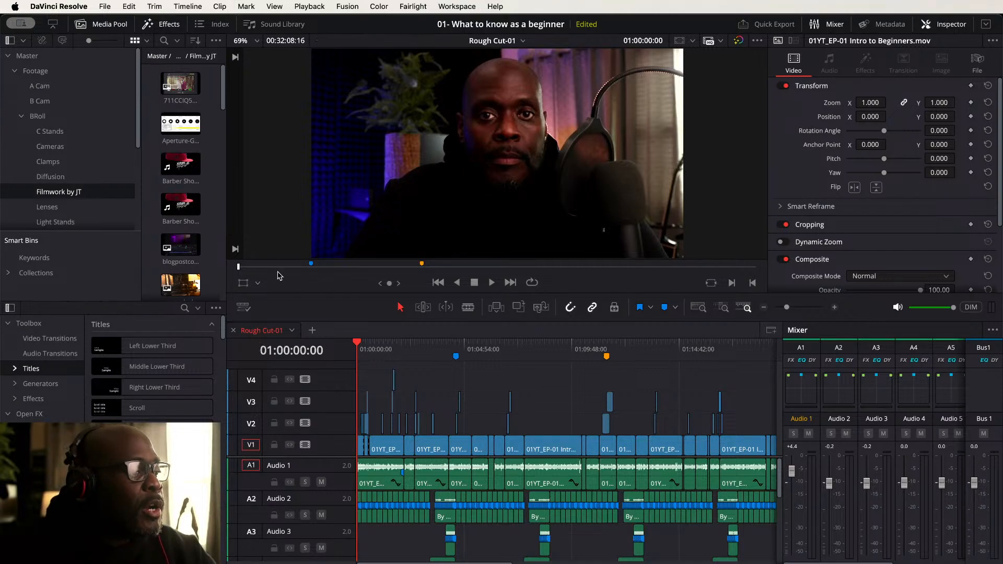
- Locate the Rough Cut-01 timeline in the media pool and duplicate it
{"action": "right_click", "coordinate": [271, 334]}
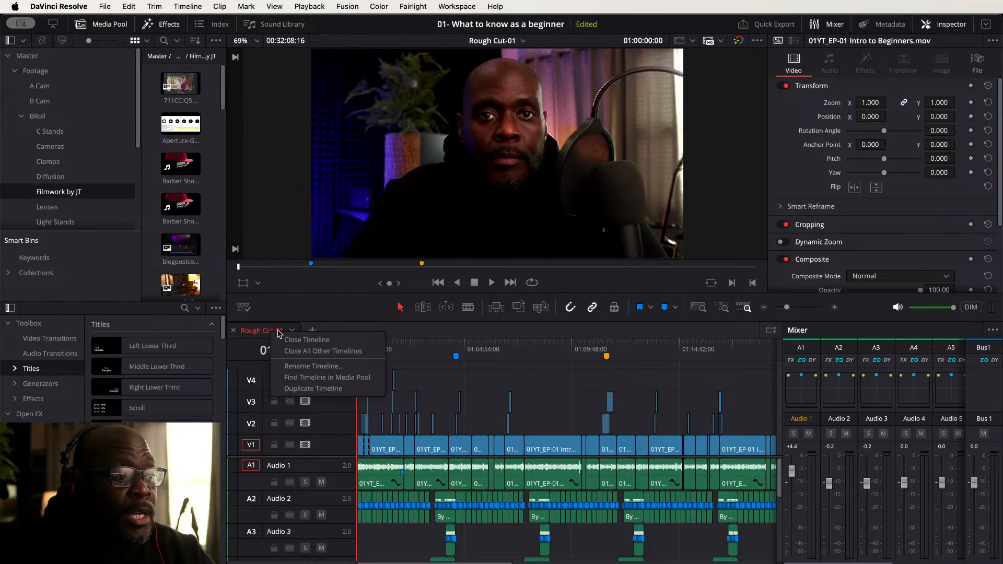
{"action": "left_click", "coordinate": [313, 378]}
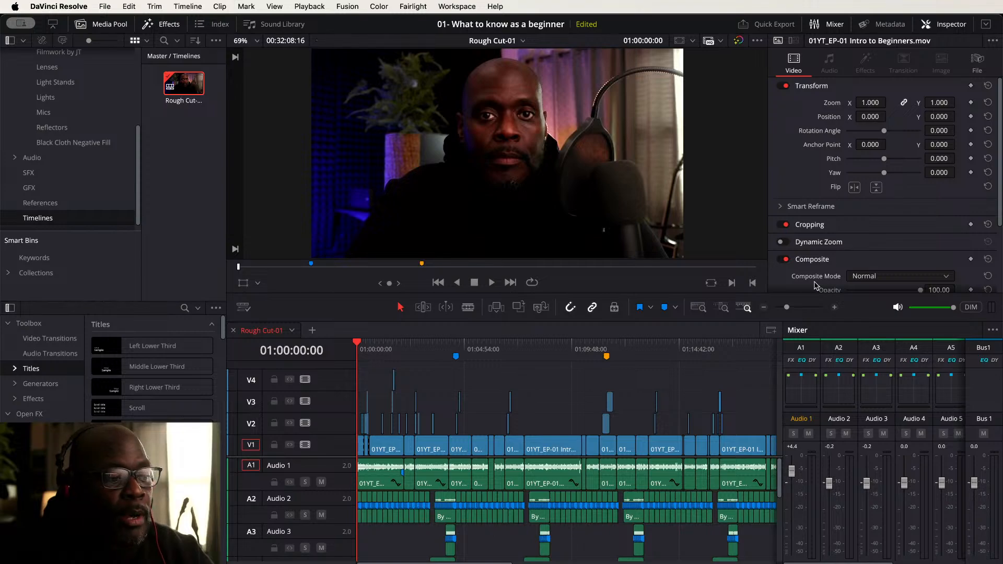
{"action": "right_click", "coordinate": [266, 333]}
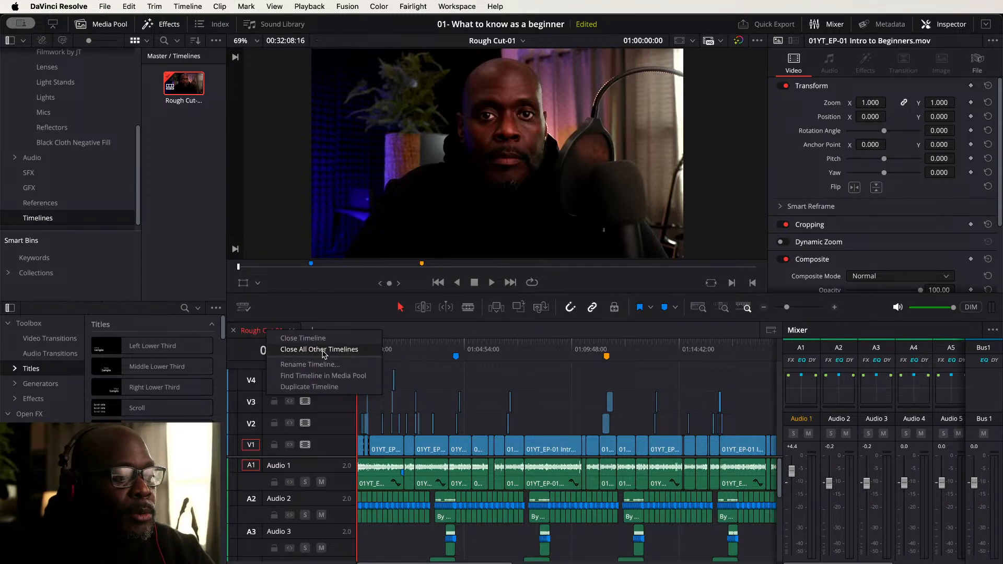
{"action": "left_click", "coordinate": [325, 388]}
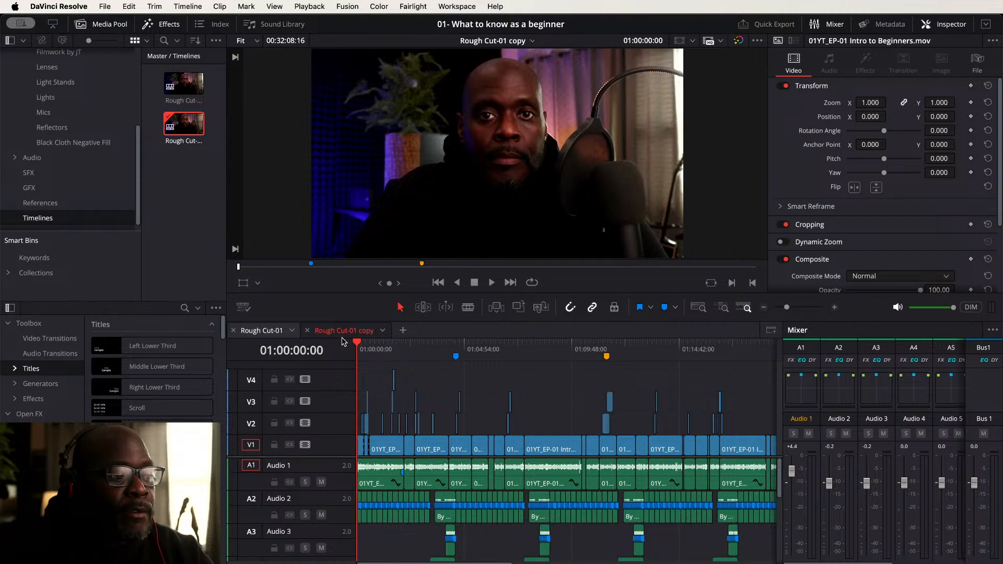
- Rename the duplicated timeline as Rough Cut-02
{"action": "right_click", "coordinate": [338, 331]}
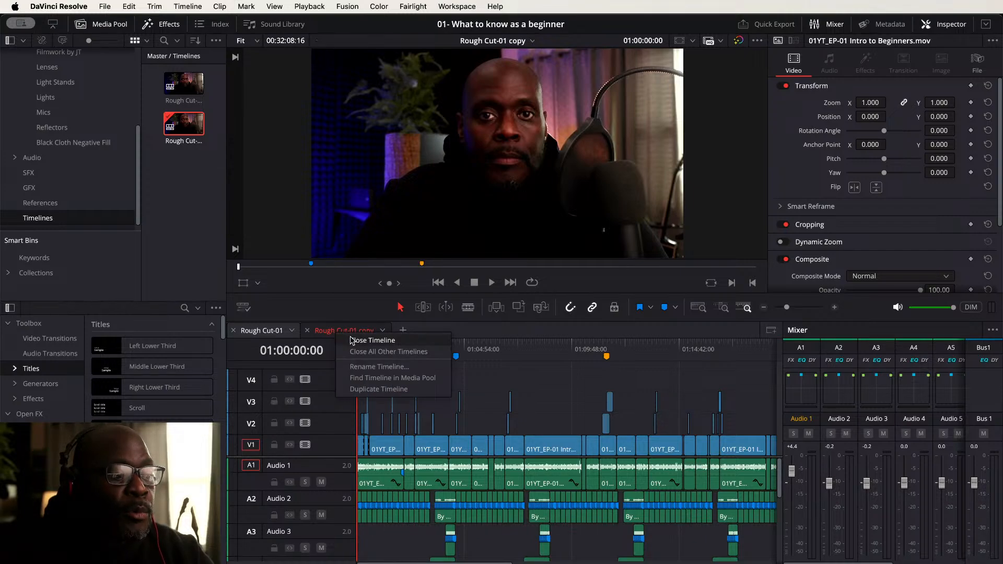
{"action": "left_click", "coordinate": [380, 366]}
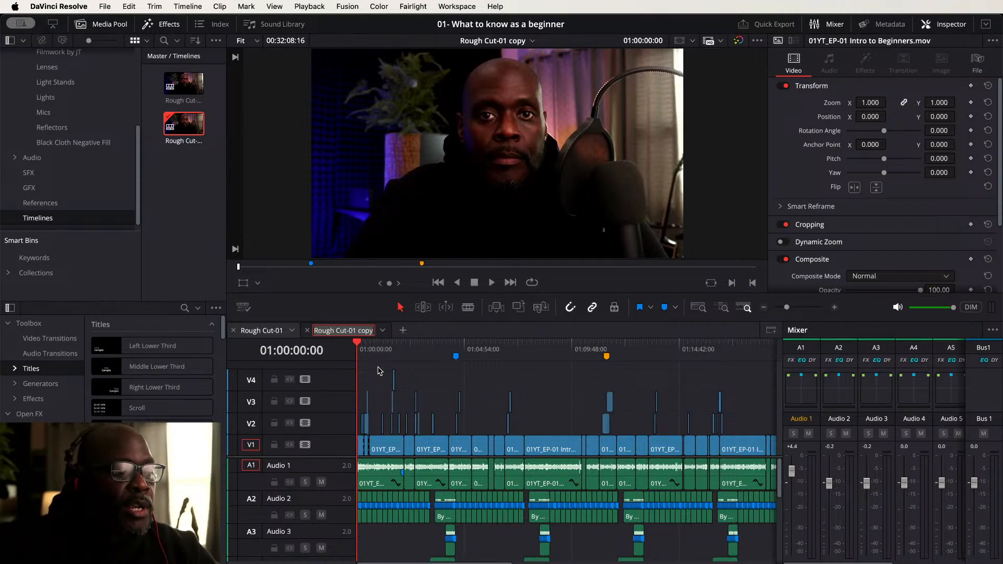
{"action": "left_click", "coordinate": [373, 331]}
{"action": "key", "text": "BackSpace"}
{"action": "key", "text": "BackSpace"}
{"action": "key", "text": "BackSpace"}
{"action": "key", "text": "BackSpace"}
{"action": "key", "text": "BackSpace"}
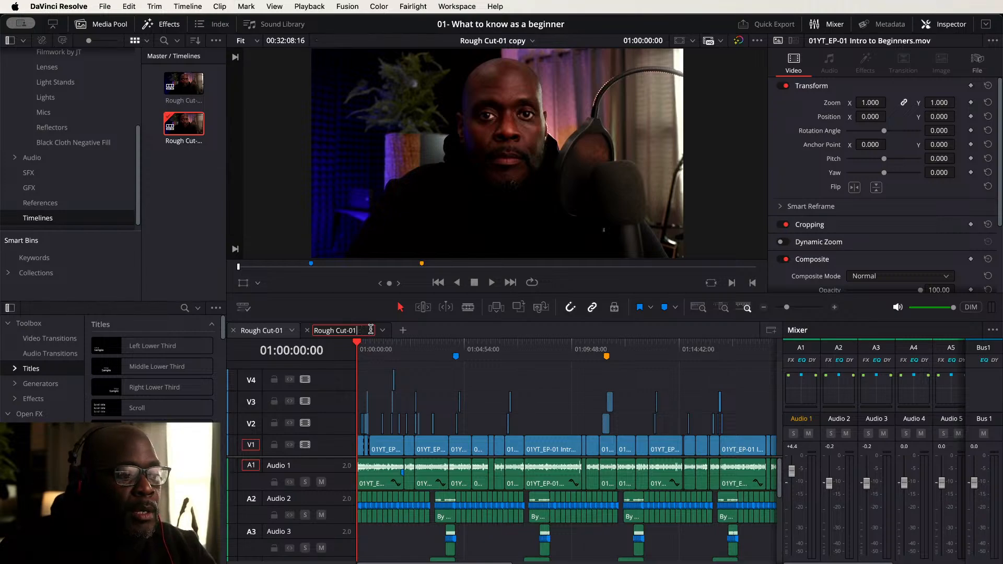
{"action": "key", "text": "BackSpace"}
{"action": "type", "text": "2"}
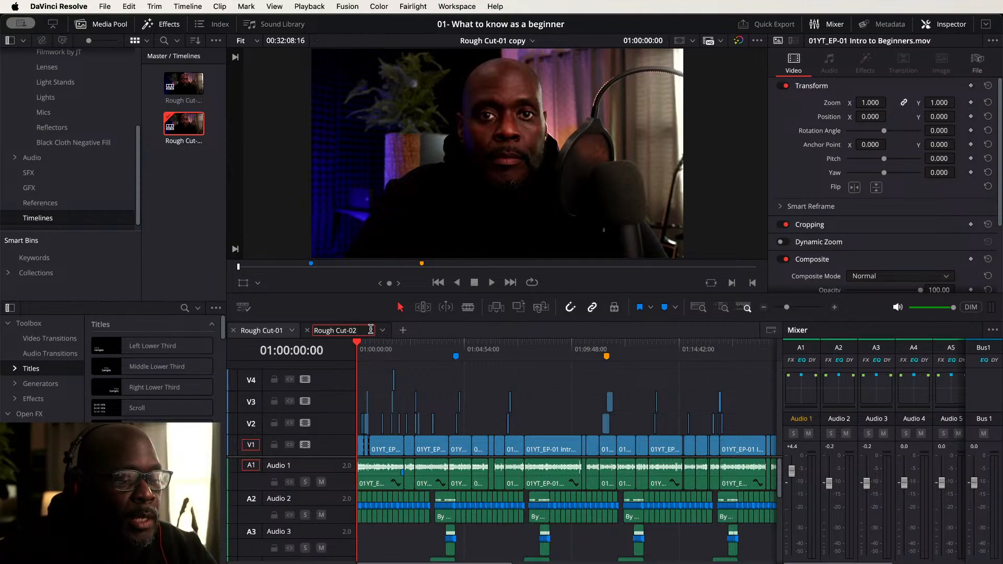
{"action": "key", "text": "Return"}
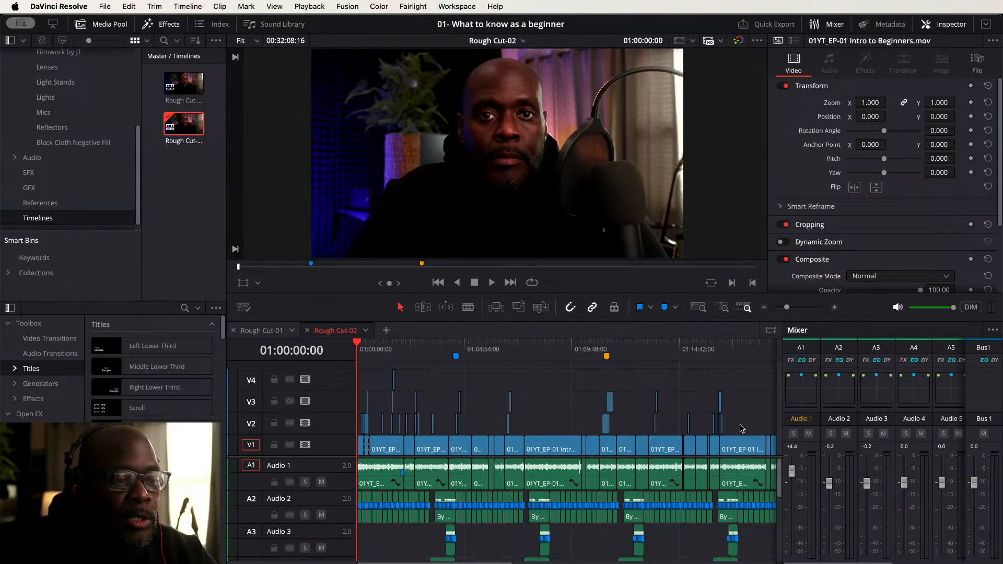
- Delete all clips on tracks V2 to V4 of Rough Cut-02 and save the project
{"action": "left_click_drag", "start_coordinate": [741, 425], "coordinate": [293, 357]}
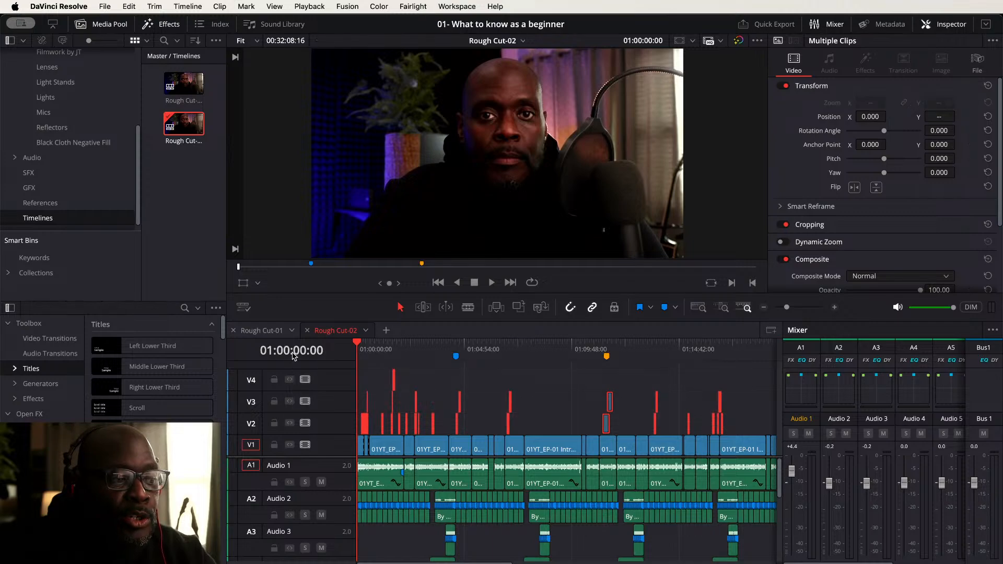
{"action": "key", "text": "Delete"}
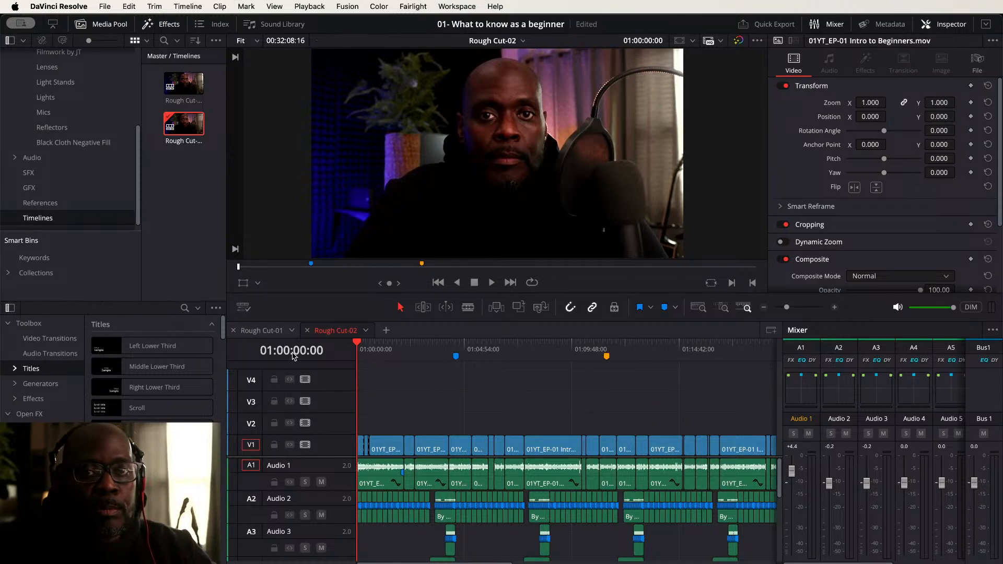
{"action": "key", "text": "super+s"}
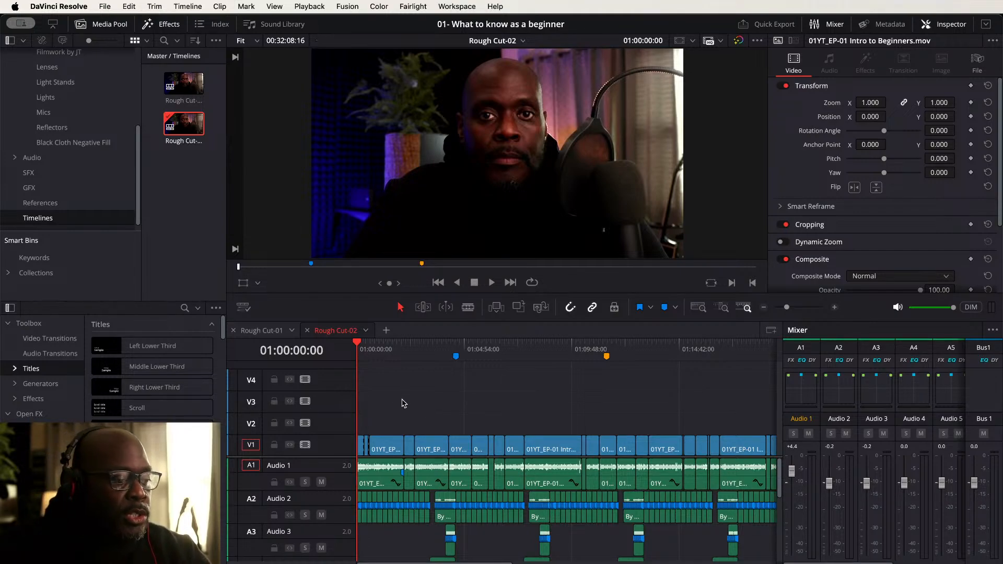
- Duplicate the first clip of the main camera track onto track V2 directly above itself
{"action": "key", "text": "super+equal"}
{"action": "key", "text": "super+equal"}
{"action": "key", "text": "super+equal"}
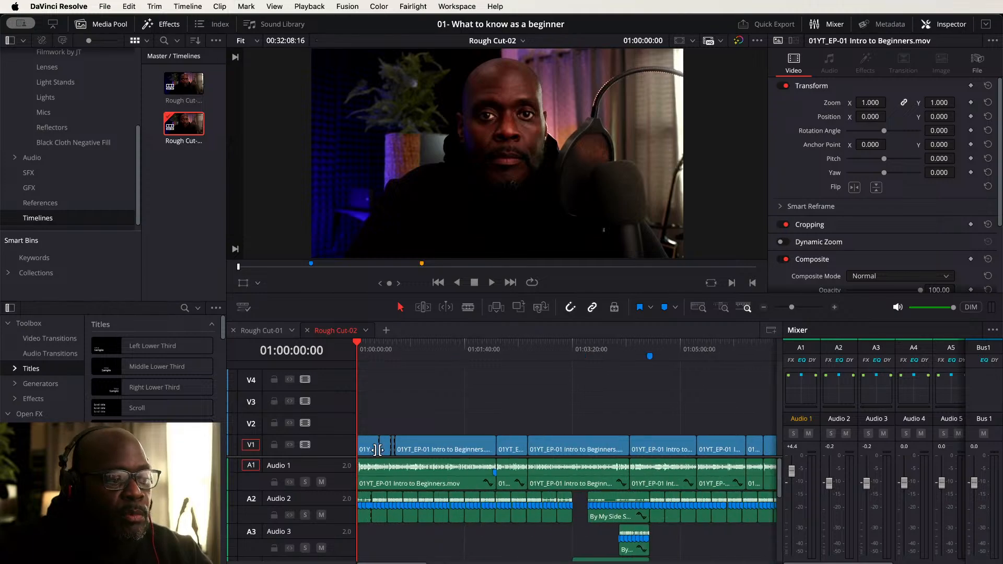
{"action": "key", "text": "super+equal"}
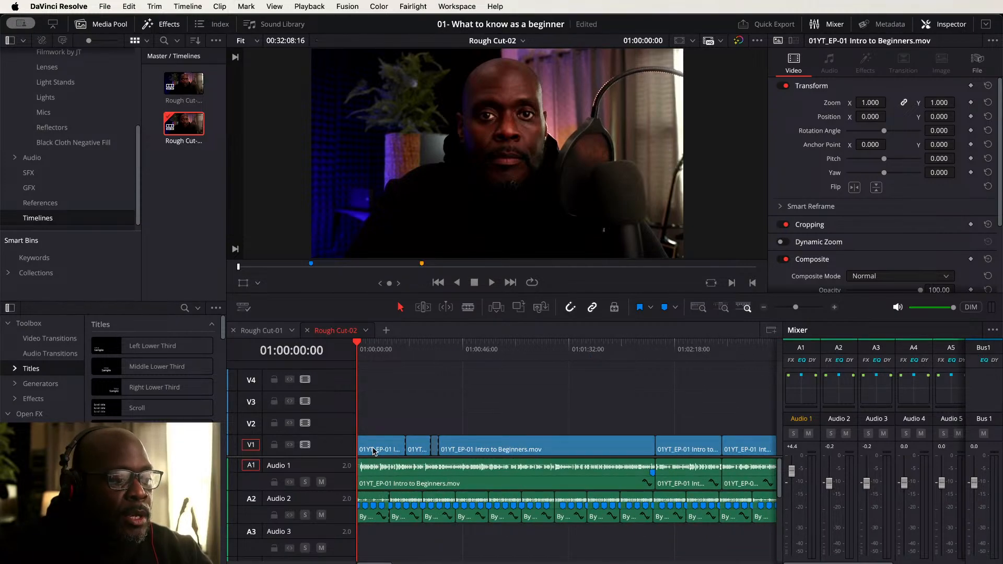
{"action": "key", "text": "super+equal"}
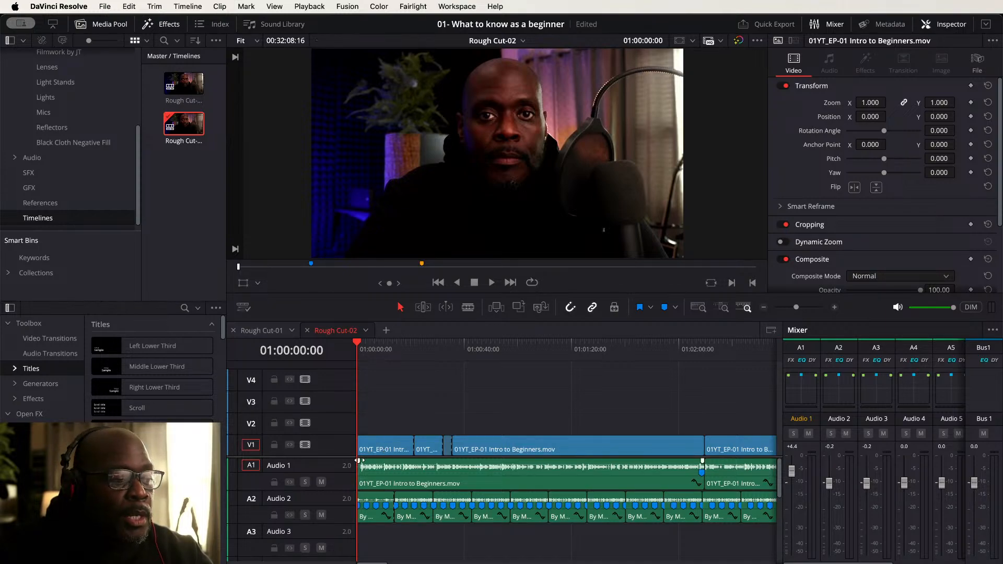
{"action": "key", "text": "super+equal"}
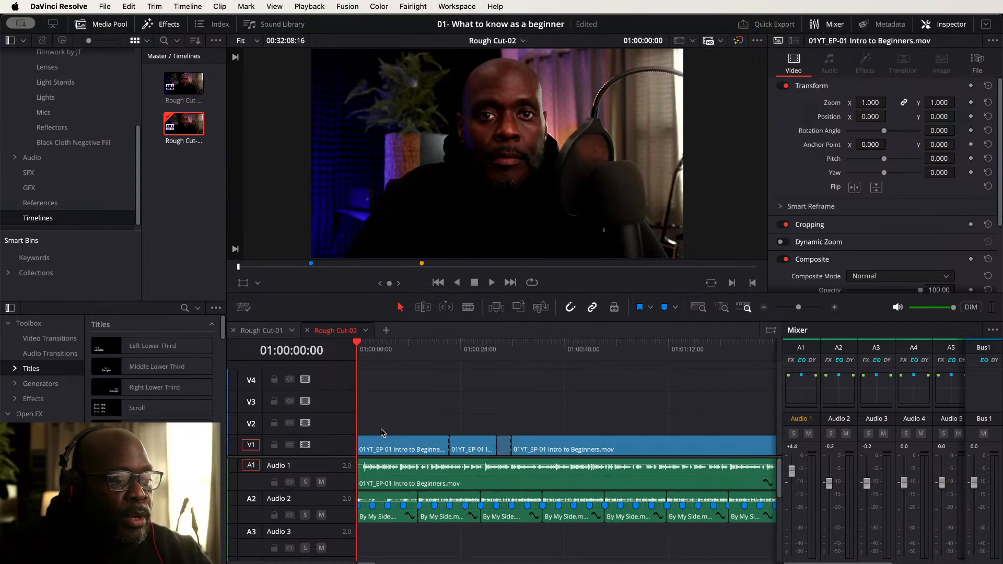
{"action": "key", "text": "super+minus"}
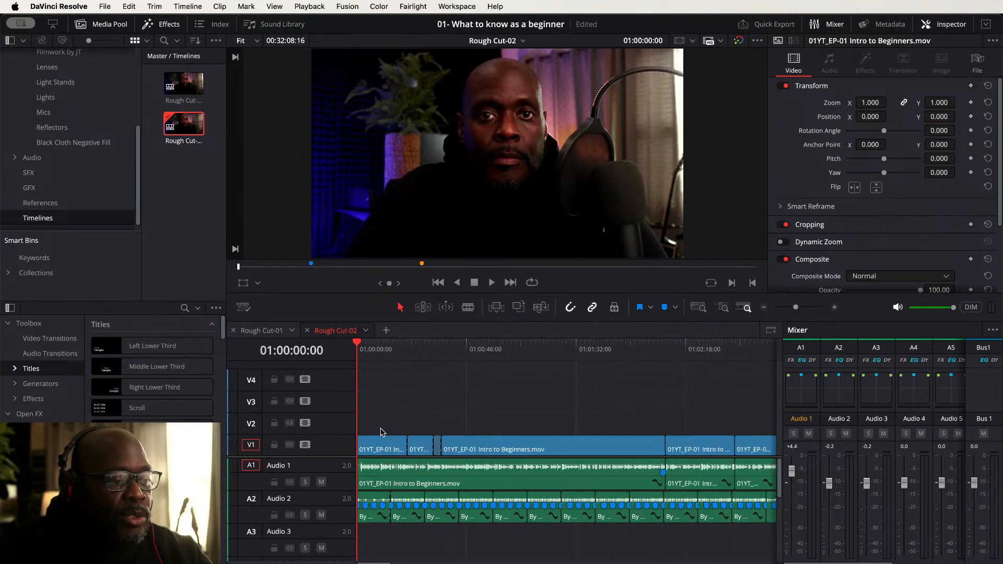
{"action": "key", "text": "super+minus"}
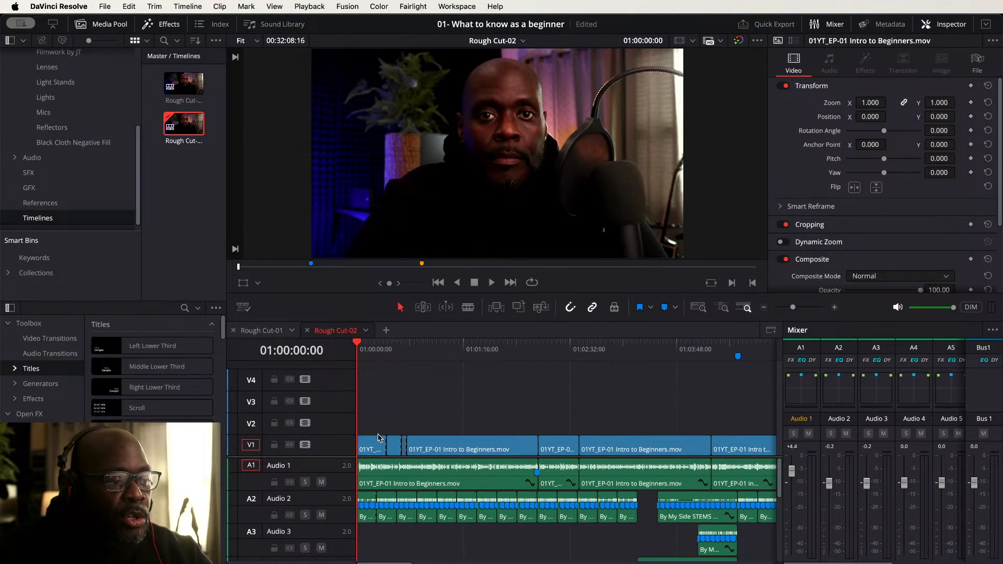
{"action": "left_click", "coordinate": [372, 445]}
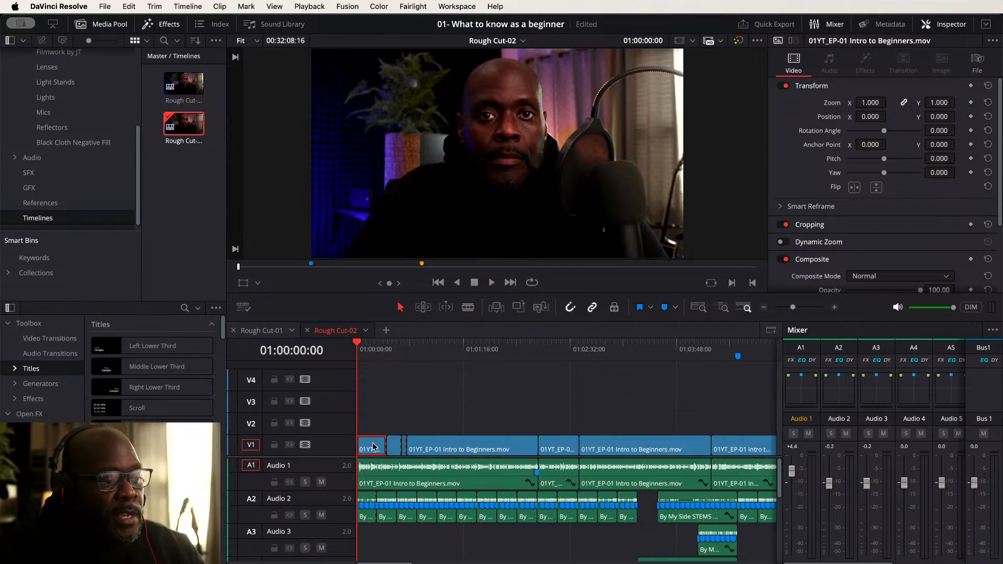
{"action": "left_click_drag", "start_coordinate": [373, 445], "coordinate": [416, 427]}
{"action": "scroll", "coordinate": [415, 427], "scroll_direction": "up", "scroll_amount": 5}
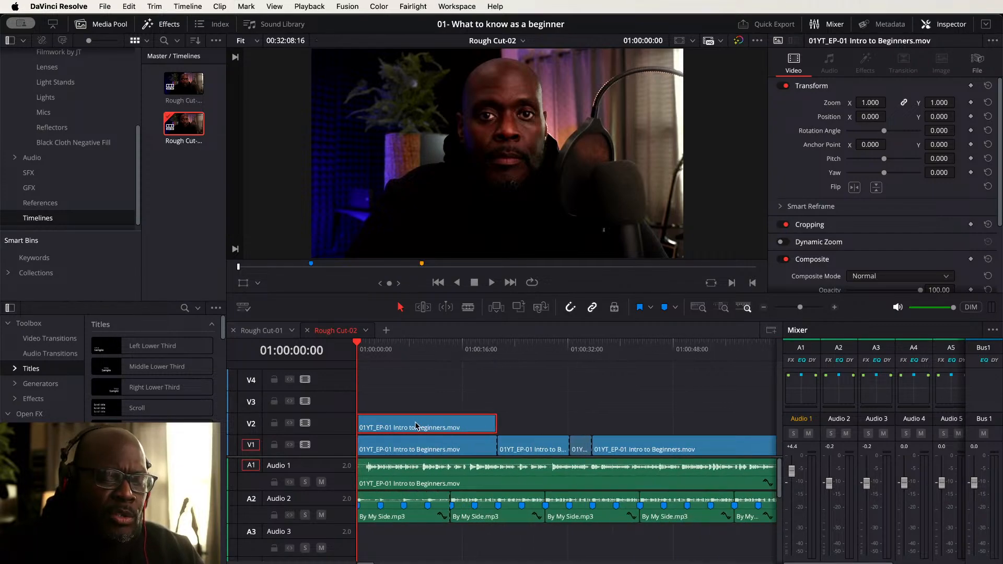
{"action": "scroll", "coordinate": [418, 426], "scroll_direction": "up", "scroll_amount": 4}
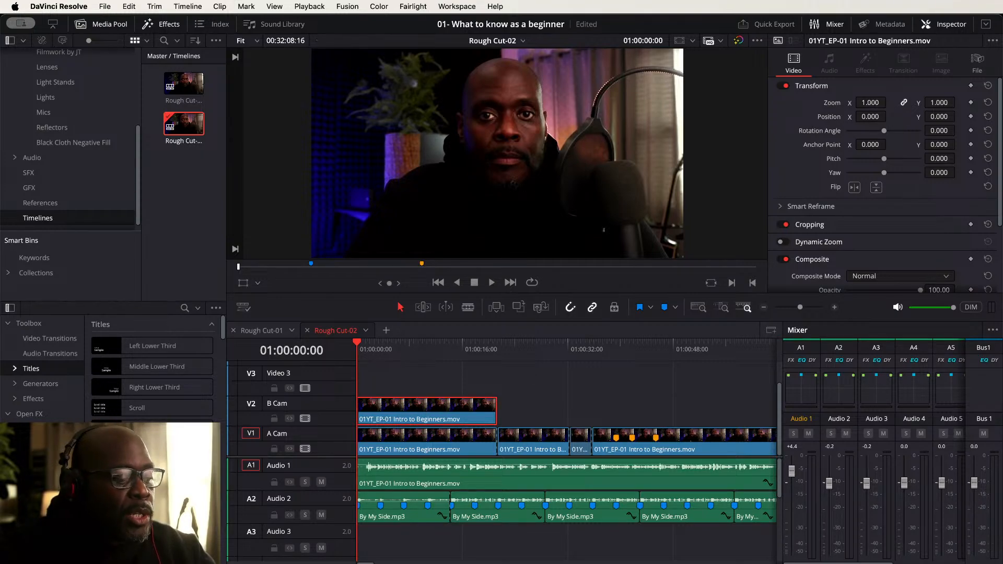
- Set the V2 clip's zoom to 1.5 and its vertical position to -208
{"action": "left_click", "coordinate": [871, 102]}
{"action": "key", "text": "BackSpace"}
{"action": "type", "text": "1.5"}
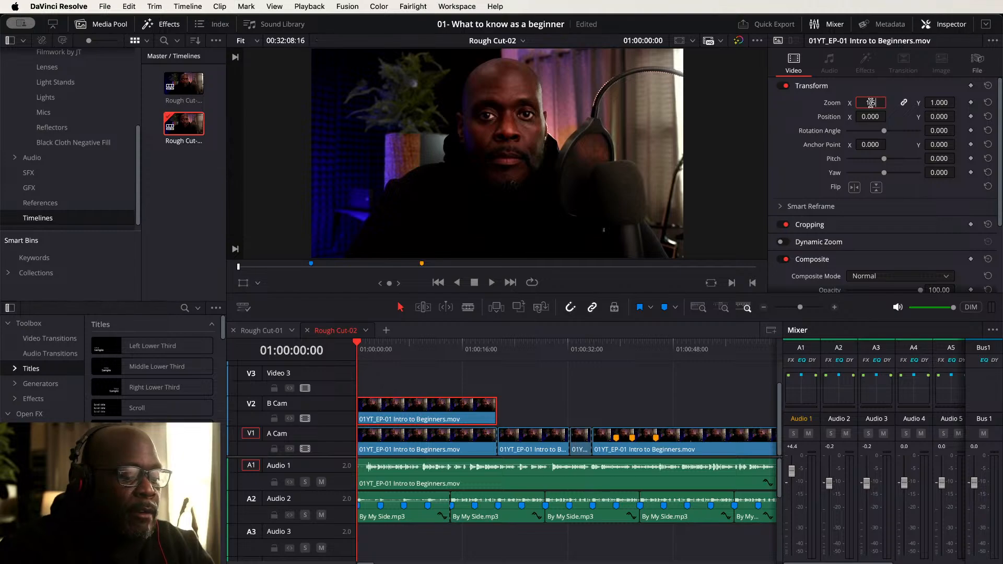
{"action": "key", "text": "Return"}
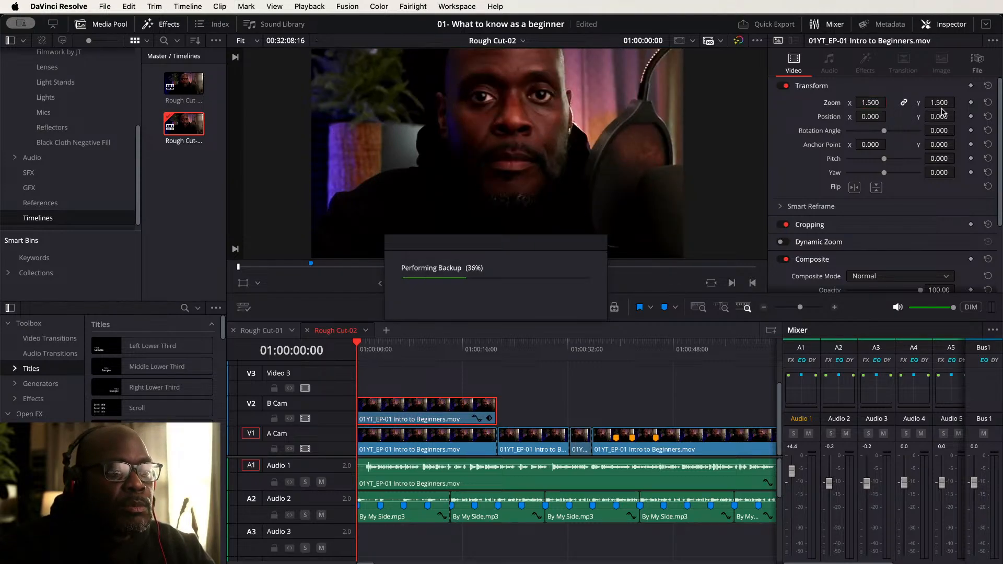
{"action": "left_click_drag", "start_coordinate": [939, 116], "coordinate": [831, 117]}
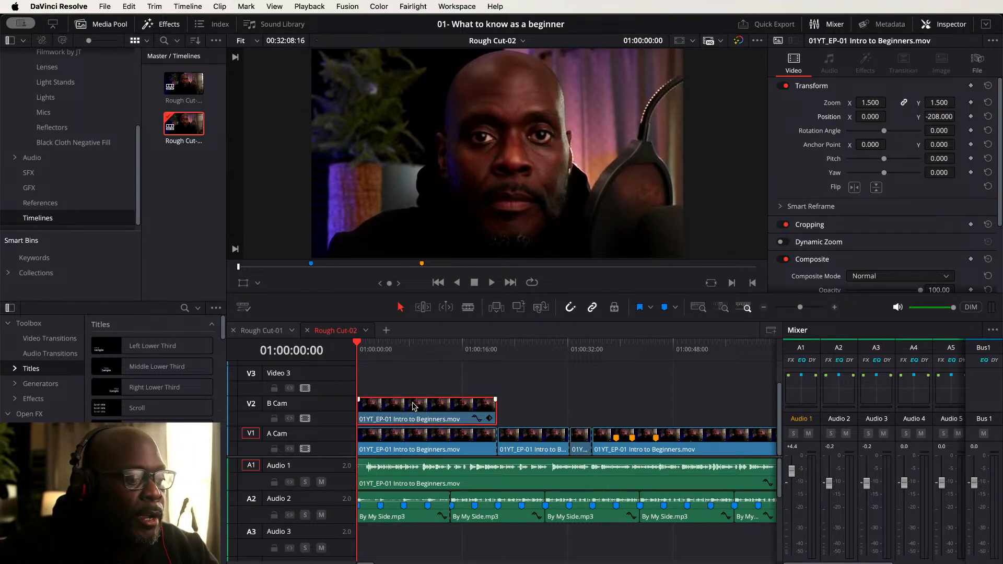
- Disable the V2 clip and play the timeline to preview the shot without it
{"action": "key", "text": "d"}
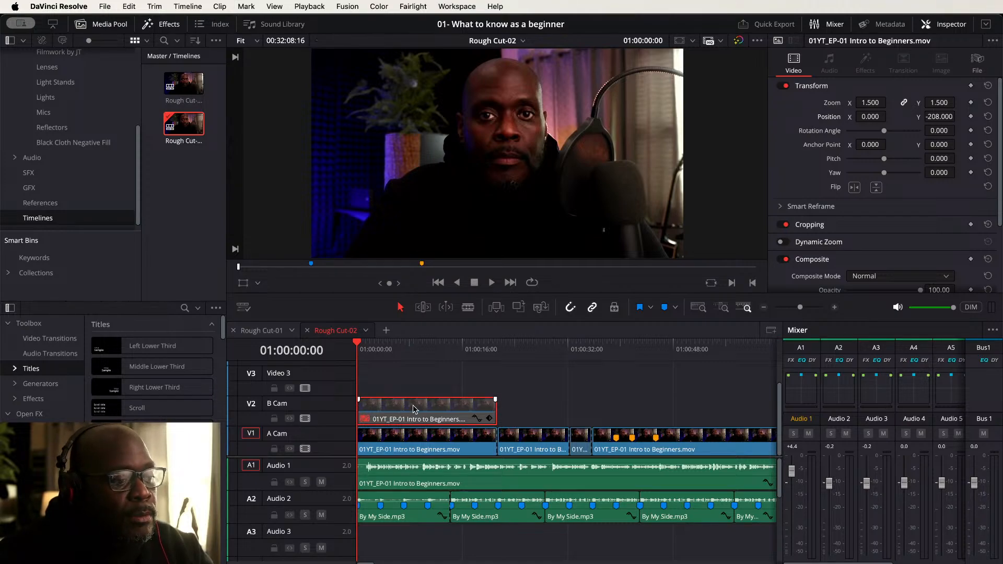
{"action": "key", "text": "space"}
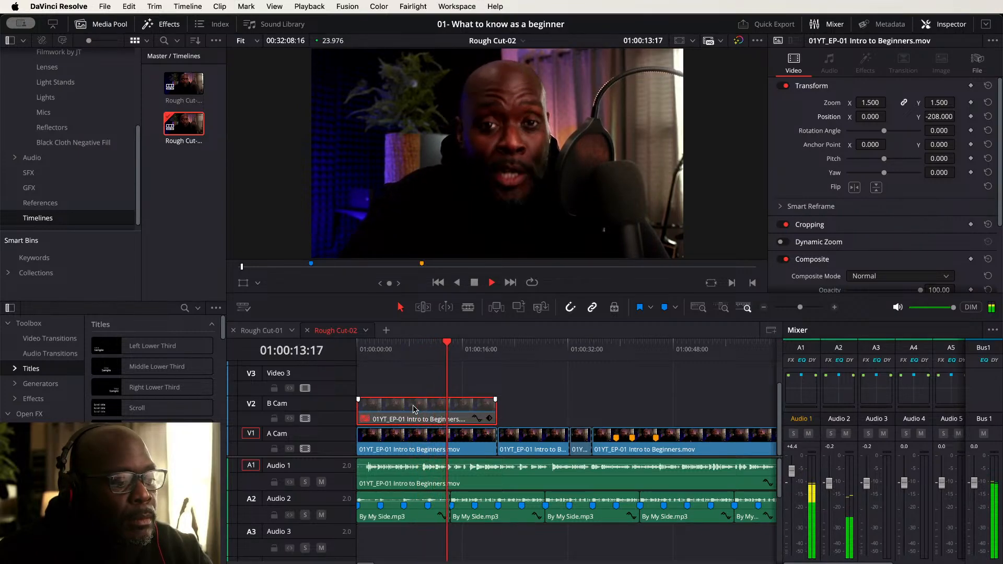
{"action": "key", "text": "space"}
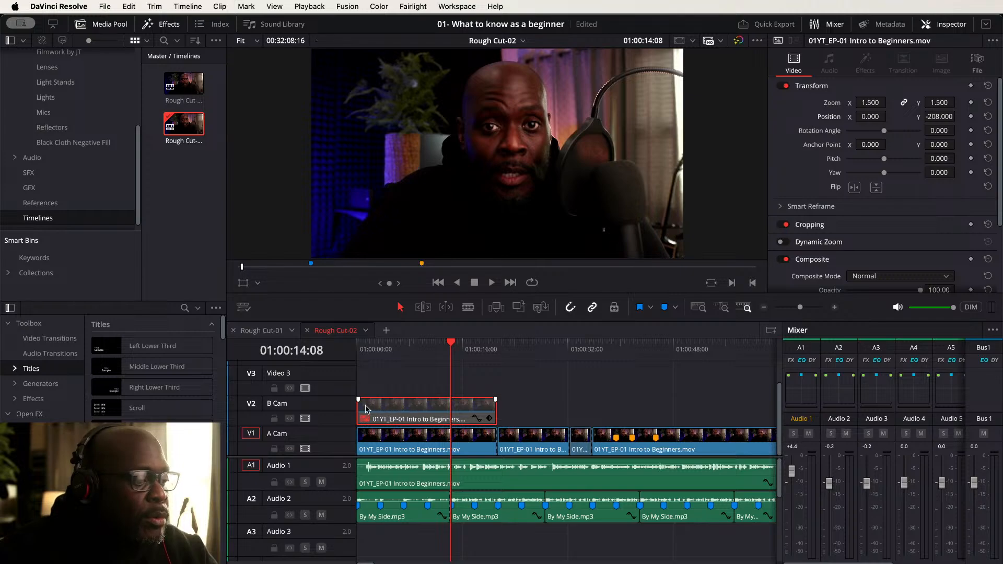
- Trim the V2 clip's start to the playhead position and re-enable the clip
{"action": "left_click_drag", "start_coordinate": [362, 406], "coordinate": [453, 406]}
{"action": "left_click", "coordinate": [472, 411]}
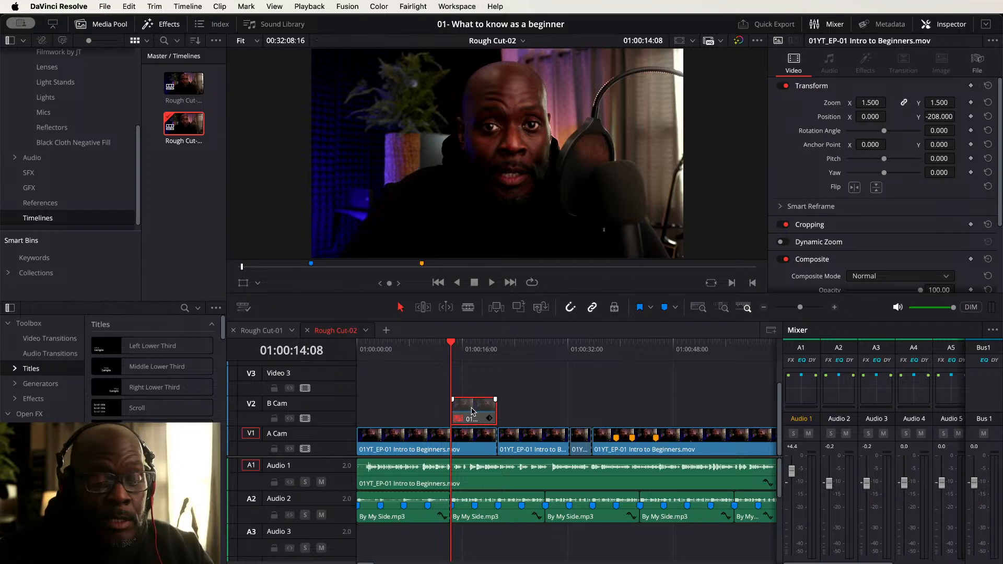
{"action": "key", "text": "d"}
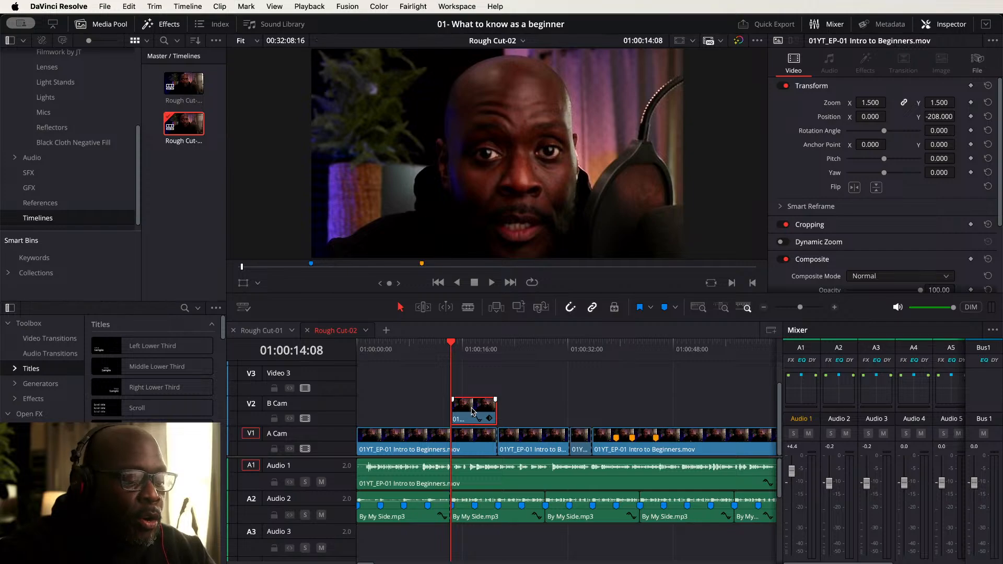
- Play the timeline from the start to review the punch-in cut
{"action": "key", "text": "Home"}
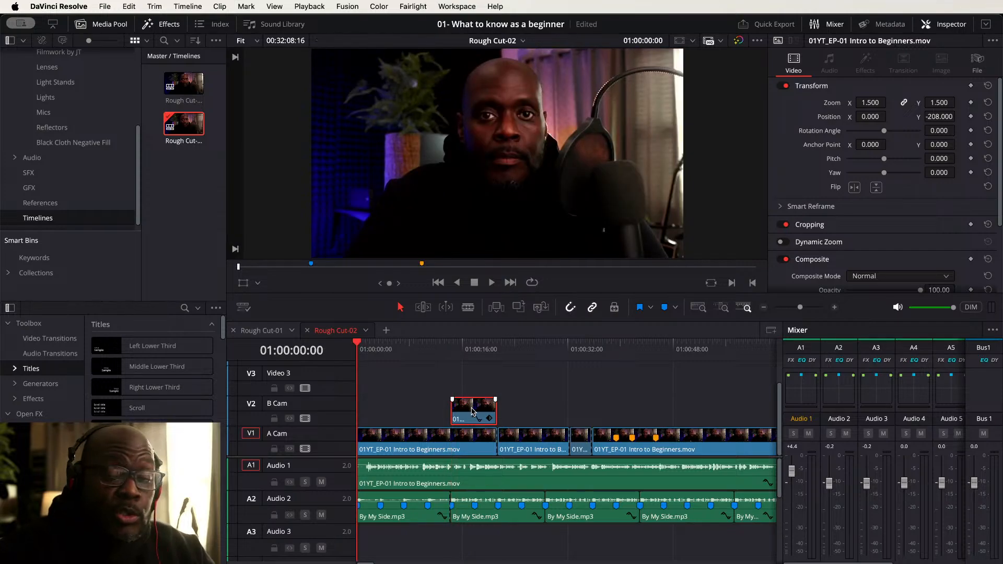
{"action": "key", "text": "space"}
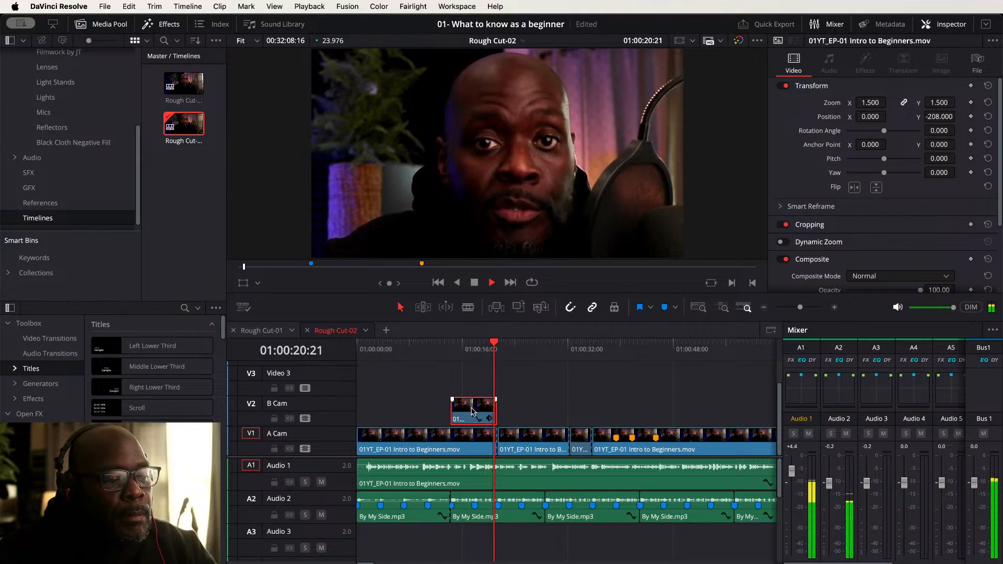
{"action": "key", "text": "space"}
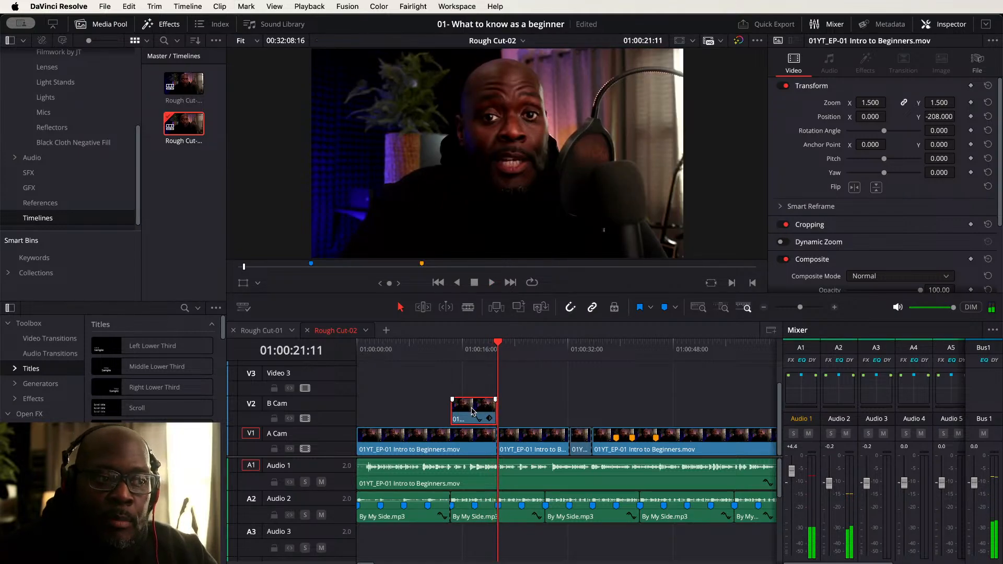
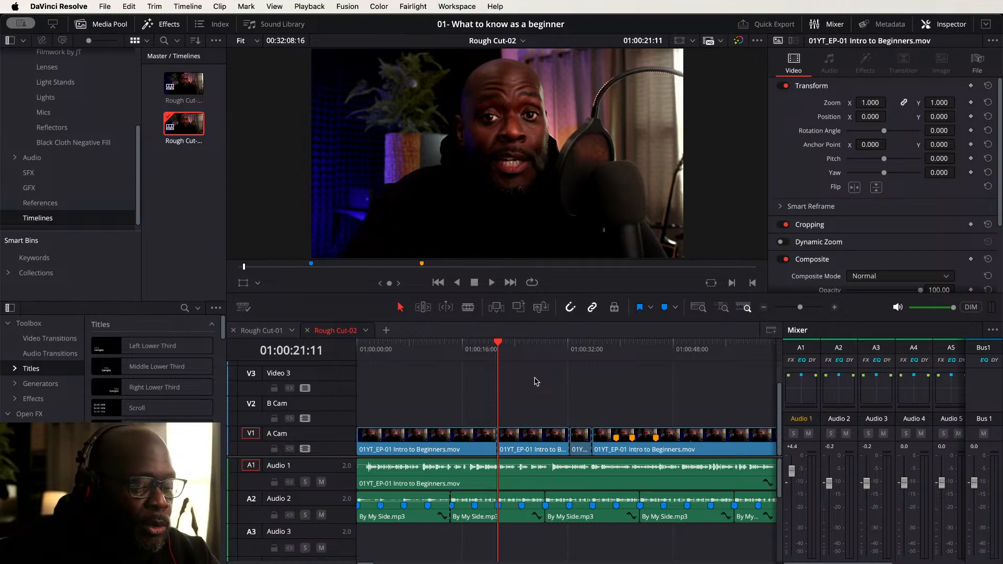
{"action": "key", "text": "Home"}
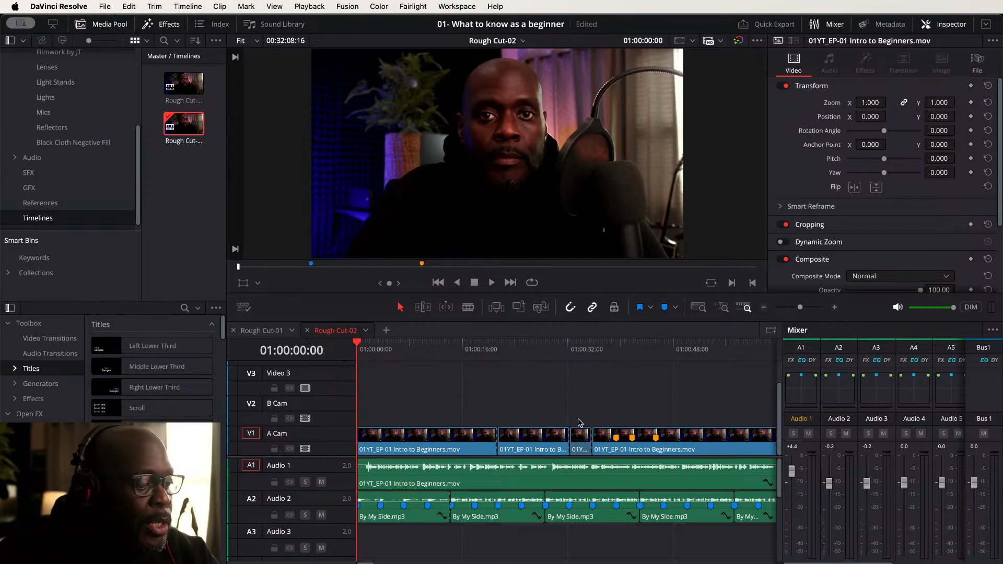
{"action": "mouse_move", "coordinate": [614, 440]}
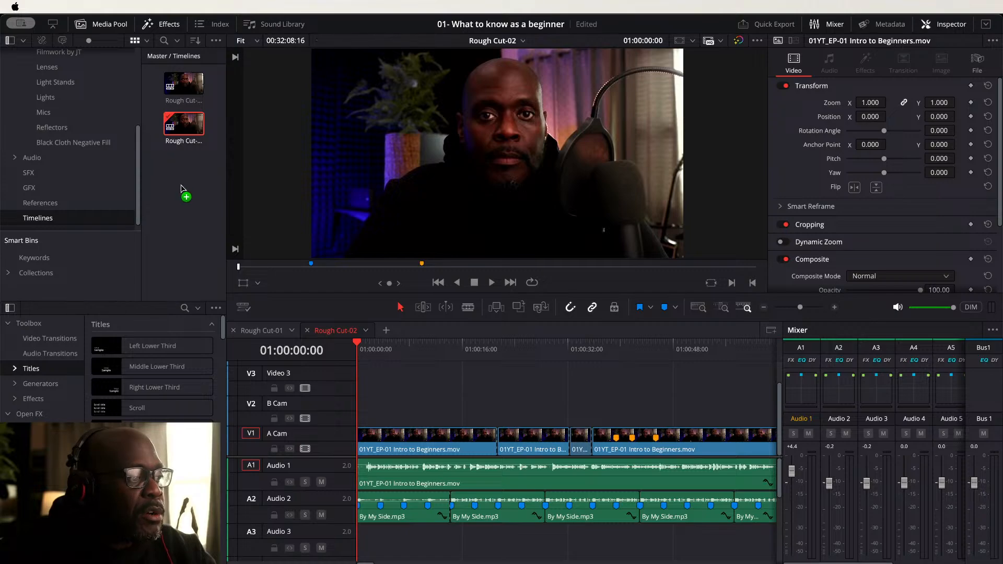
{"action": "left_click", "coordinate": [192, 198]}
{"action": "left_click", "coordinate": [191, 201]}
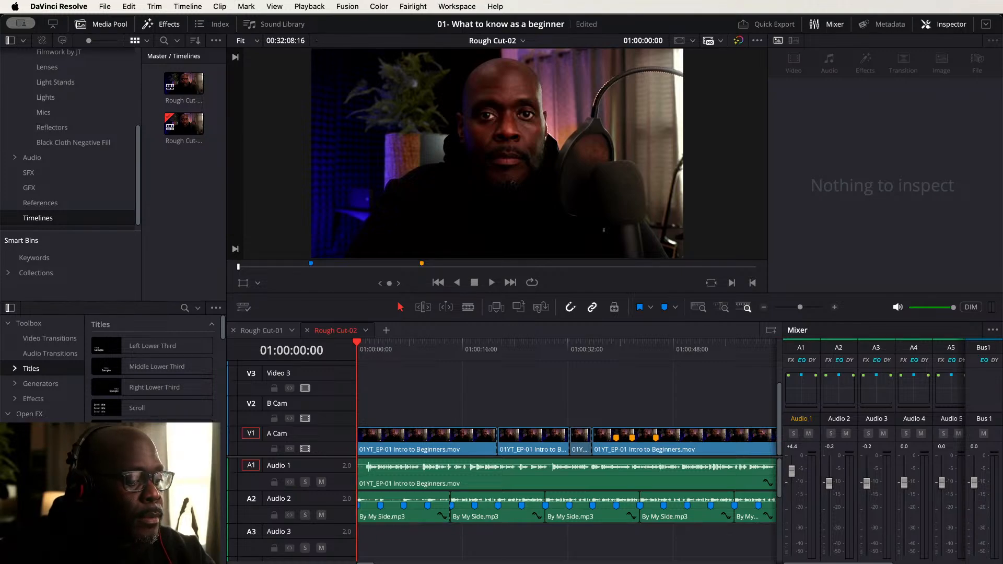
{"action": "left_click", "coordinate": [413, 406]}
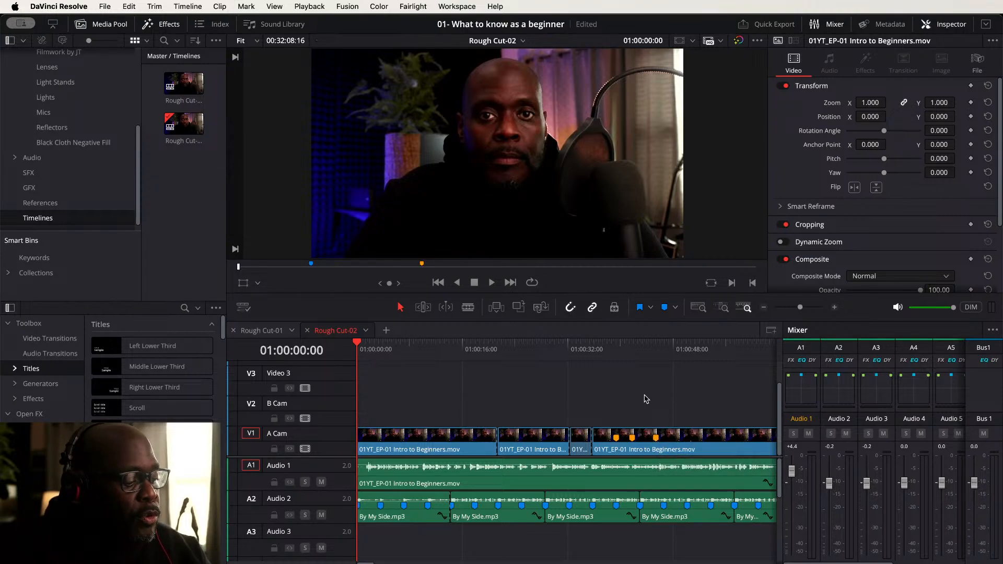
{"action": "key", "text": "shift+z"}
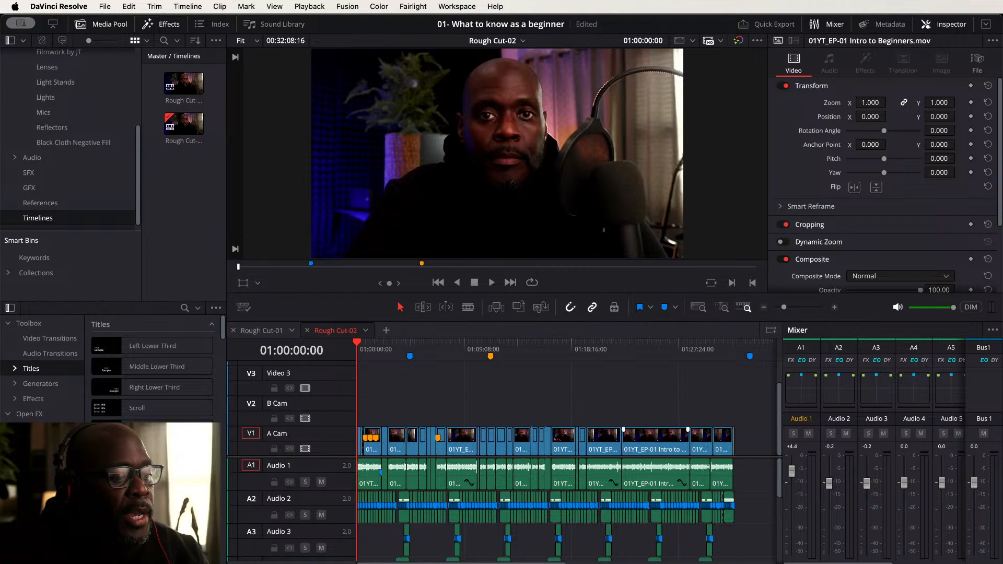
{"action": "key", "text": "shift+z"}
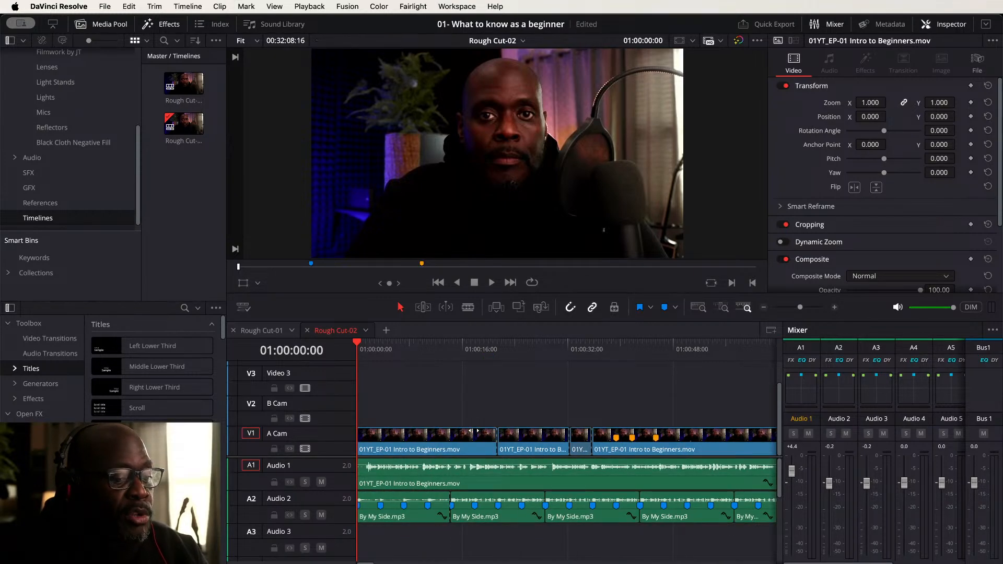
{"action": "key", "text": "shift+z"}
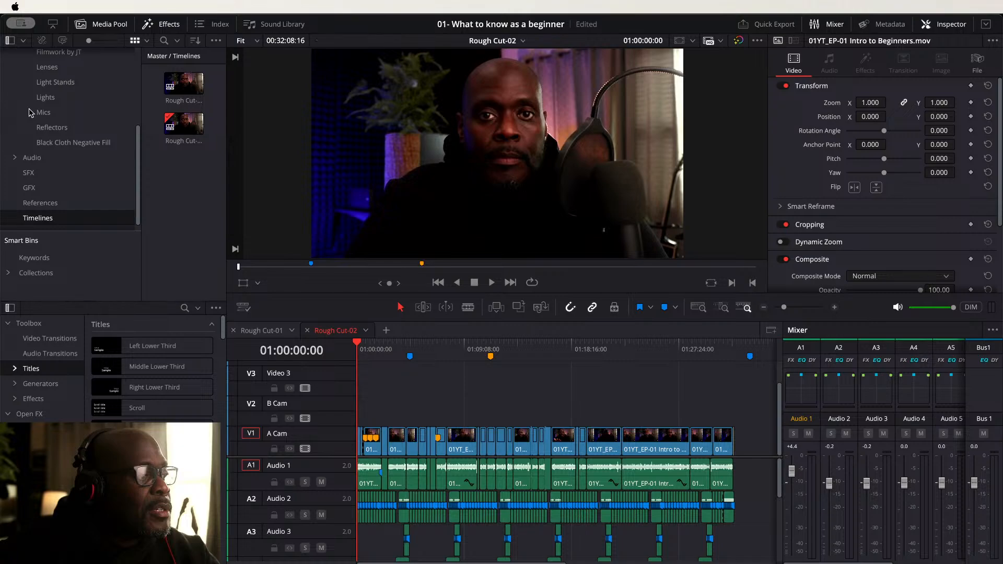
- Create a new bin named "images converted" inside the BRoll bin
{"action": "scroll", "coordinate": [31, 115], "scroll_direction": "up", "scroll_amount": 5}
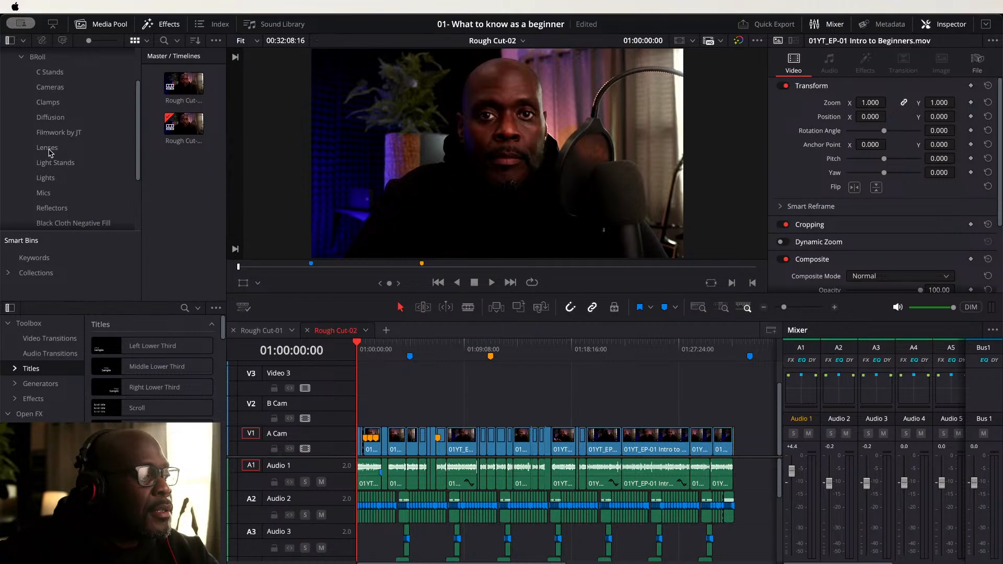
{"action": "scroll", "coordinate": [79, 155], "scroll_direction": "up", "scroll_amount": 4}
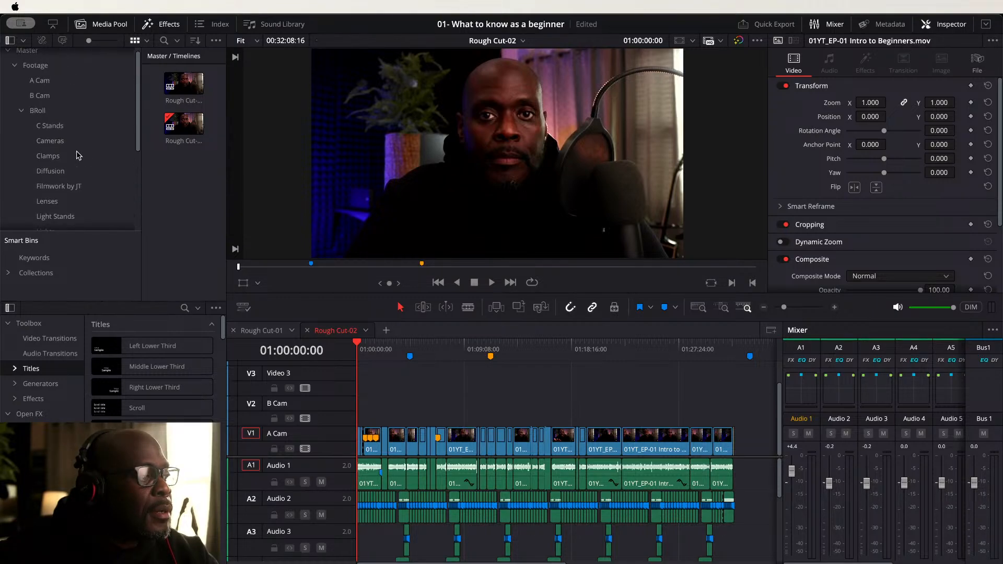
{"action": "left_click", "coordinate": [41, 114]}
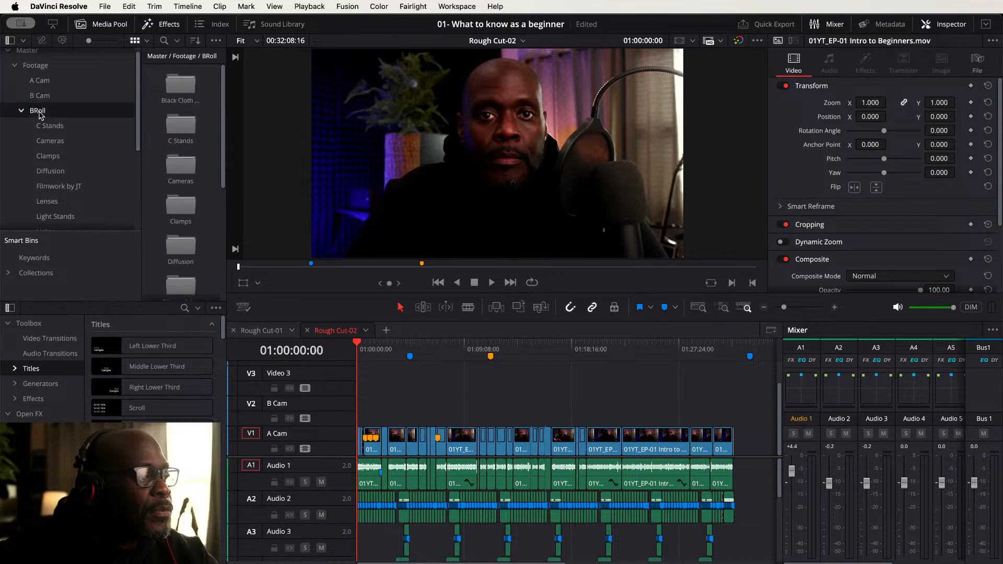
{"action": "right_click", "coordinate": [213, 114]}
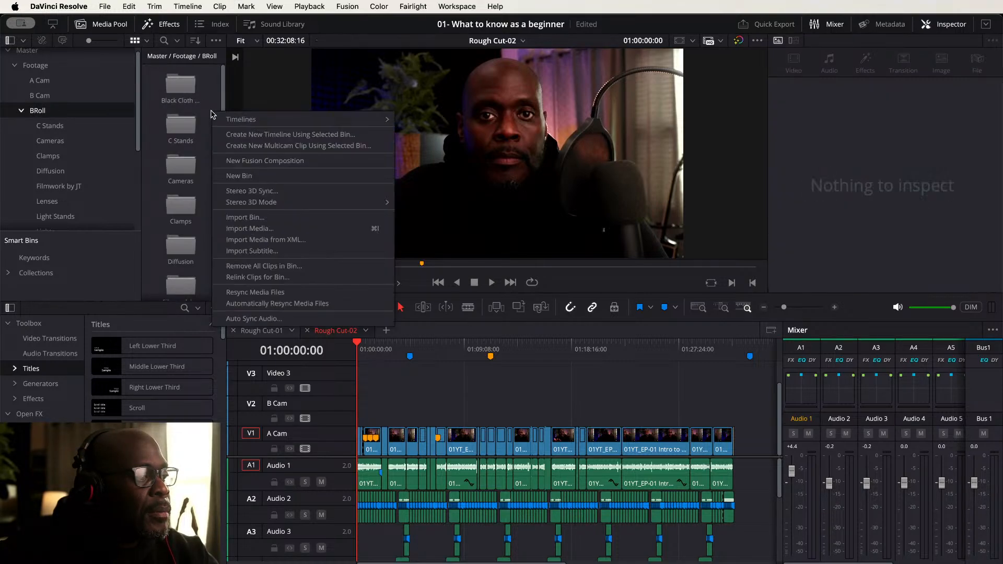
{"action": "left_click", "coordinate": [239, 176]}
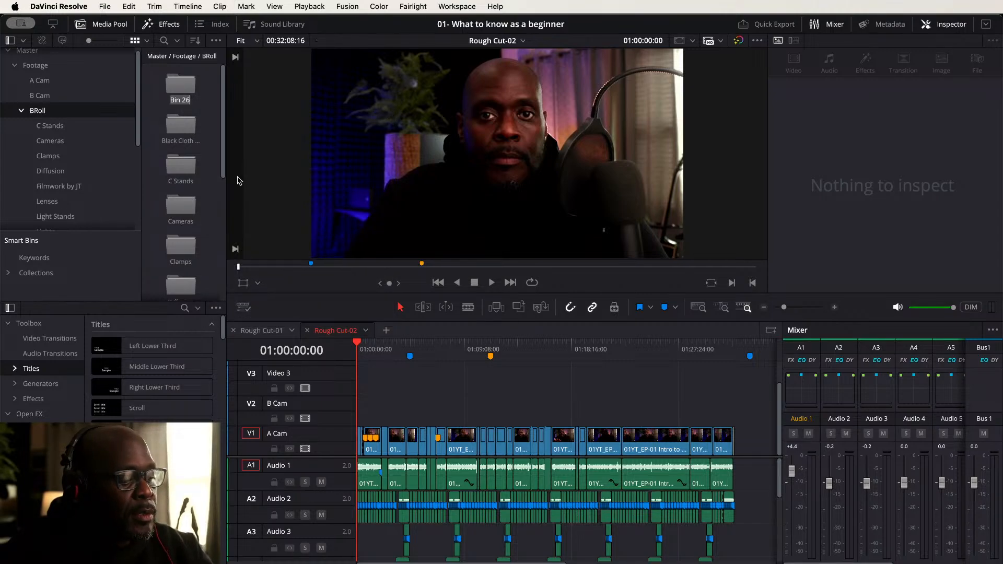
{"action": "type", "text": "images"}
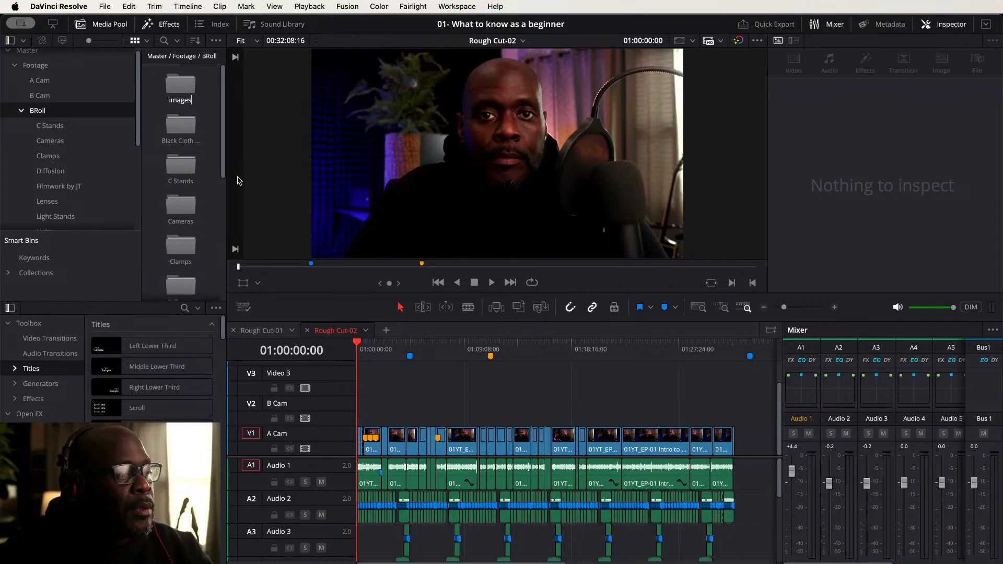
{"action": "type", "text": " converted"}
{"action": "key", "text": "Return"}
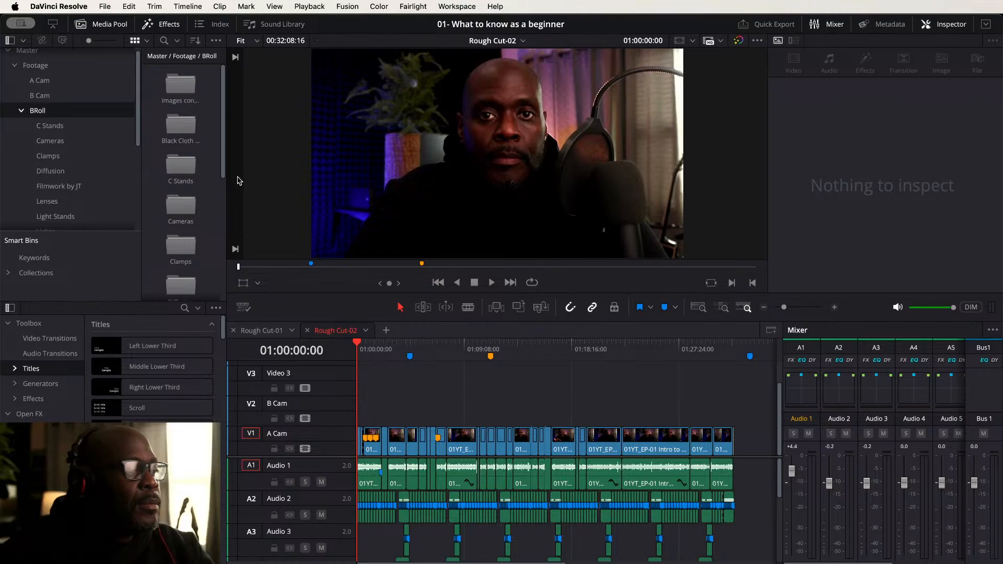
- Open the images converted bin and add the converted image files into it
{"action": "double_click", "coordinate": [178, 86]}
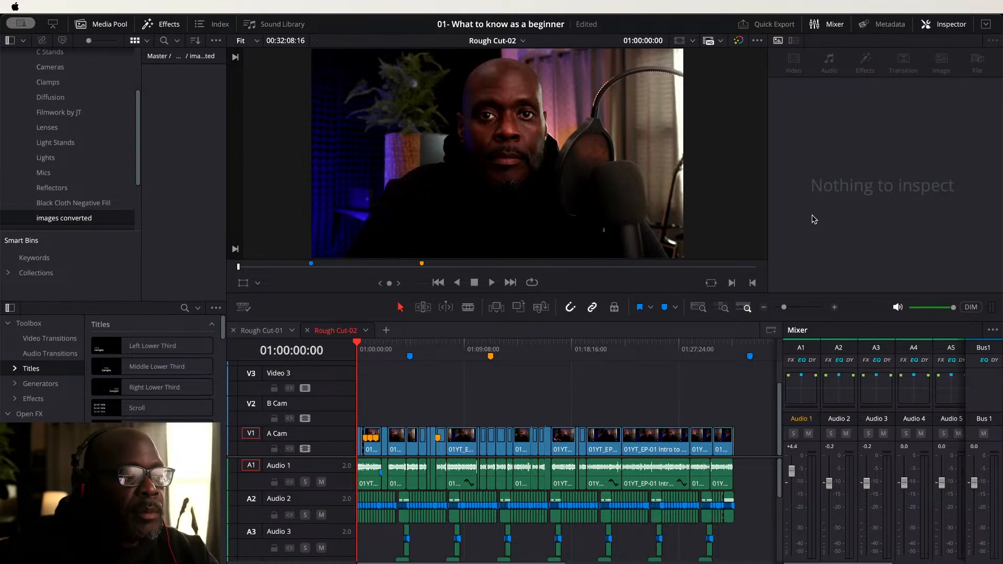
{"action": "left_click_drag", "start_coordinate": [145, 170], "coordinate": [197, 94]}
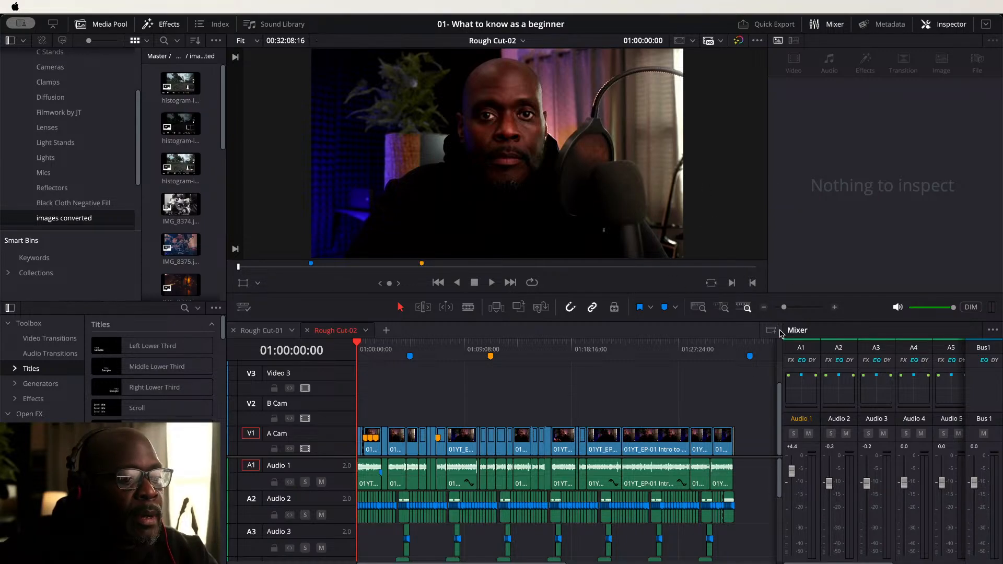
- Delete the markers on the timeline and set the marker color to Yellow
{"action": "left_click", "coordinate": [658, 410]}
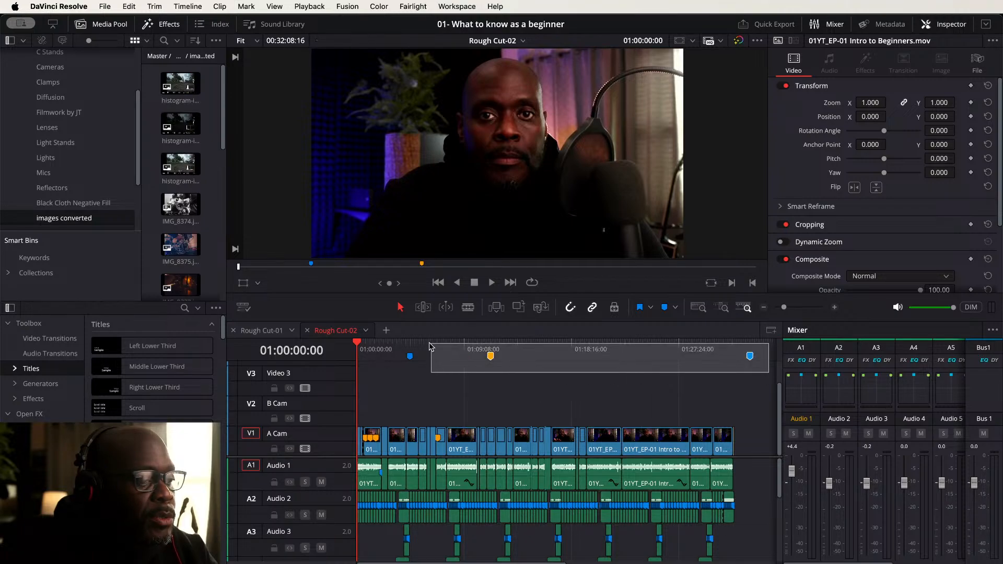
{"action": "key", "text": "BackSpace"}
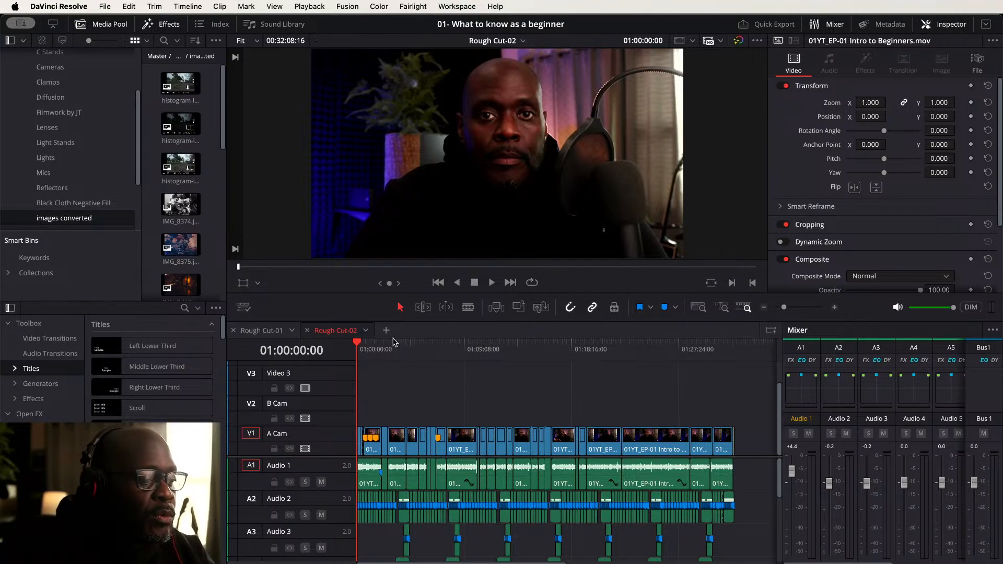
{"action": "left_click", "coordinate": [677, 308]}
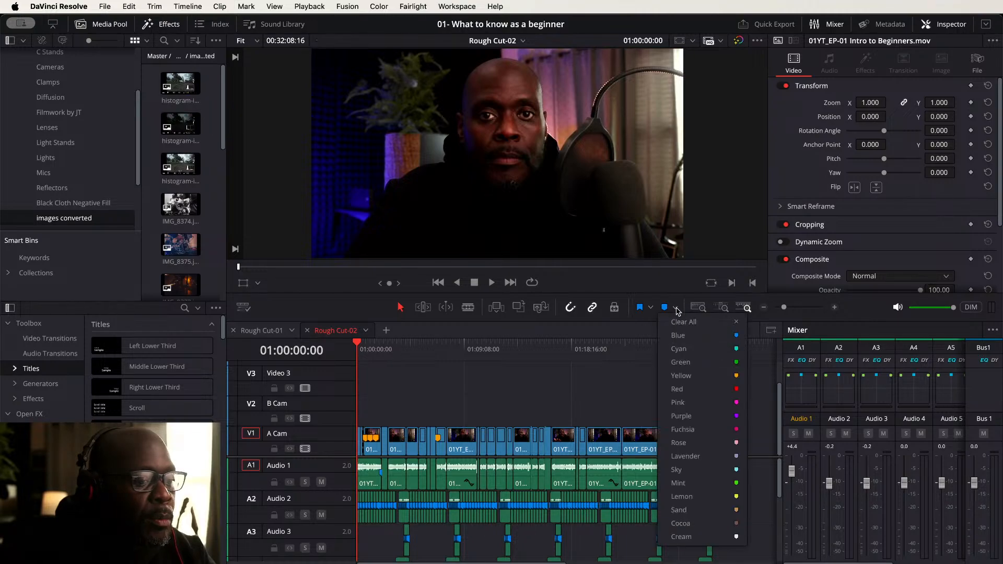
{"action": "left_click", "coordinate": [701, 376]}
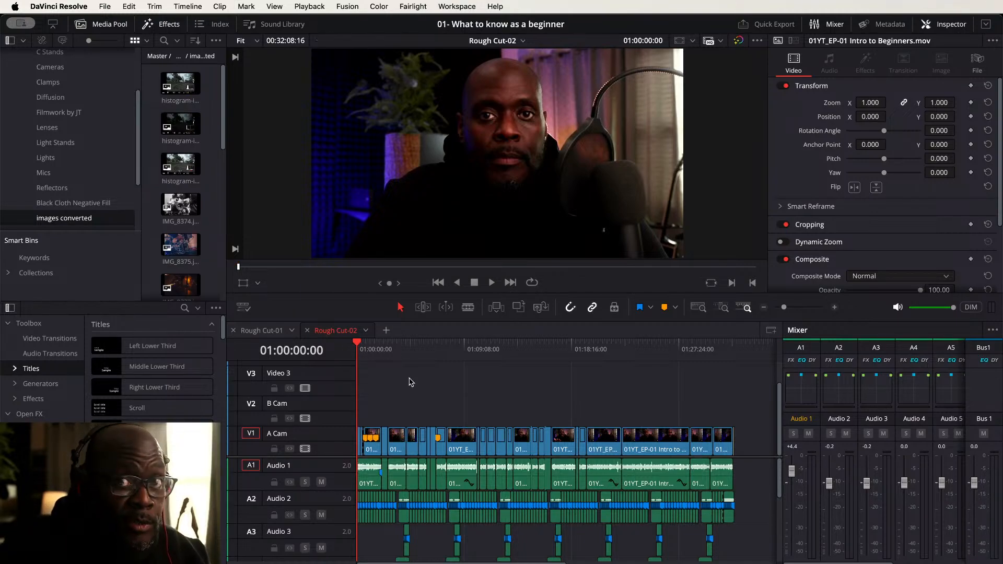
- Play the Rough Cut-02 timeline from the start to review the edit
{"action": "scroll", "coordinate": [413, 390], "scroll_direction": "up", "scroll_amount": 3}
{"action": "scroll", "coordinate": [411, 388], "scroll_direction": "up", "scroll_amount": 3}
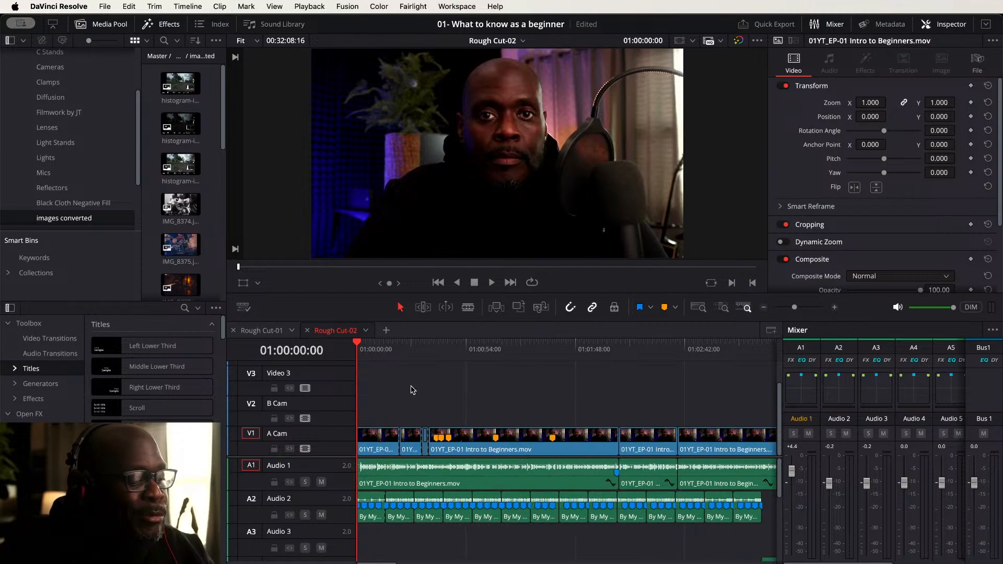
{"action": "key", "text": "space"}
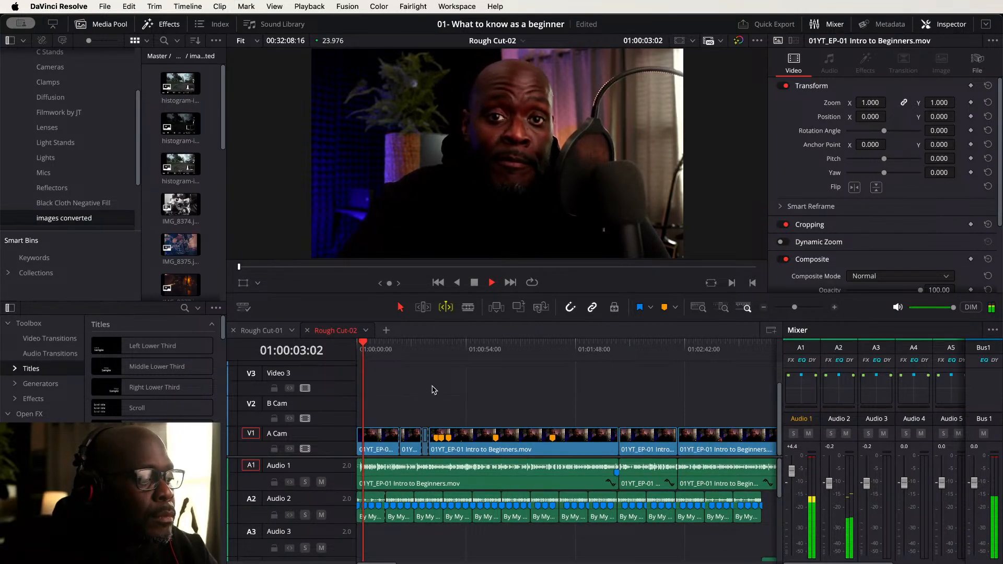
{"action": "key", "text": "w"}
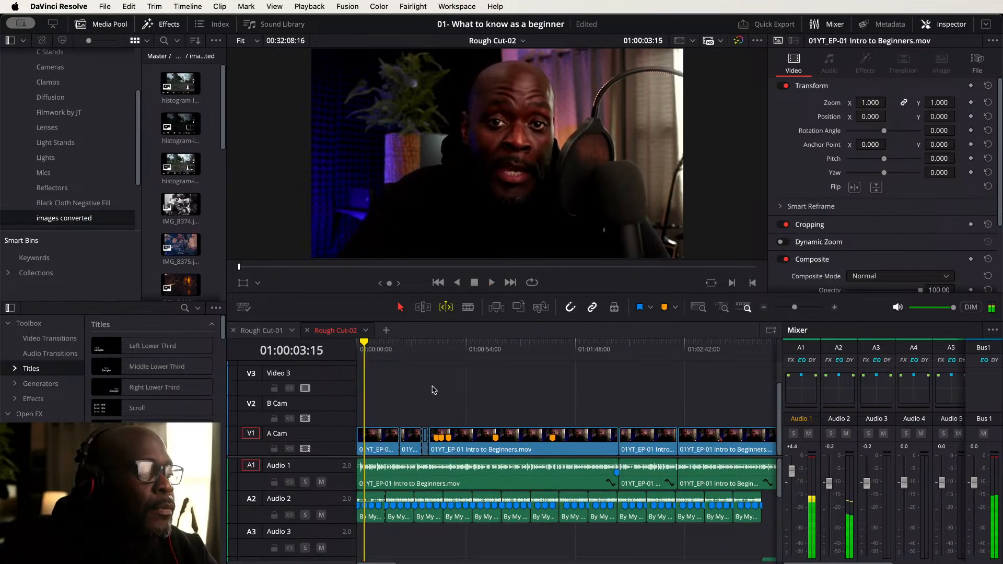
{"action": "left_click", "coordinate": [447, 308]}
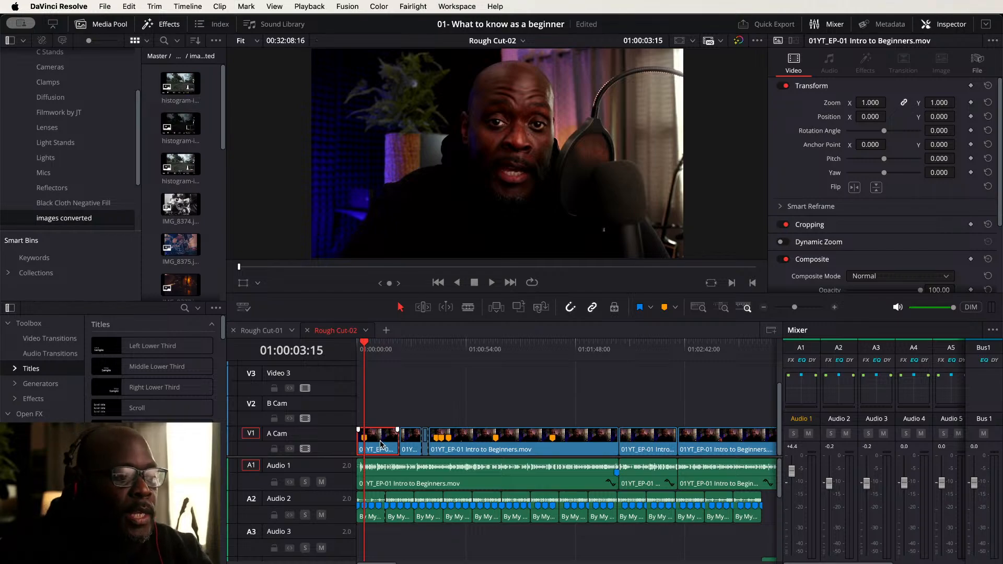
{"action": "scroll", "coordinate": [390, 432], "scroll_direction": "up", "scroll_amount": 3}
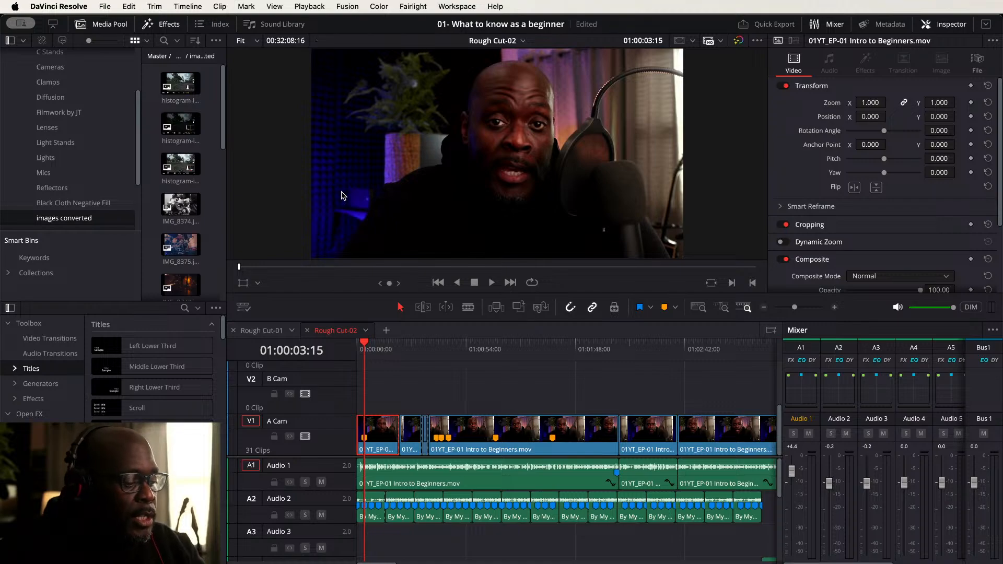
{"action": "key", "text": "Home"}
{"action": "key", "text": "space"}
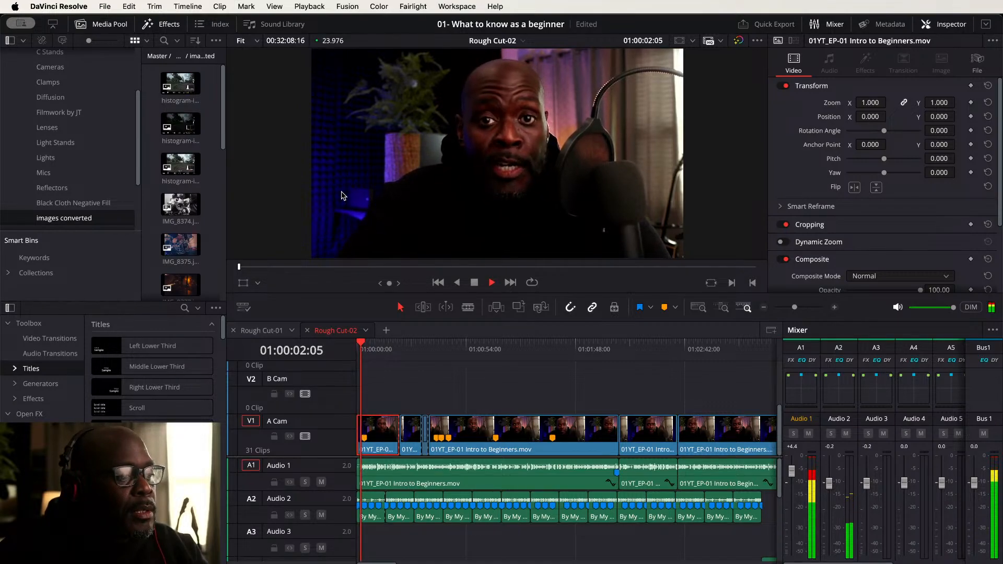
{"action": "key", "text": "space"}
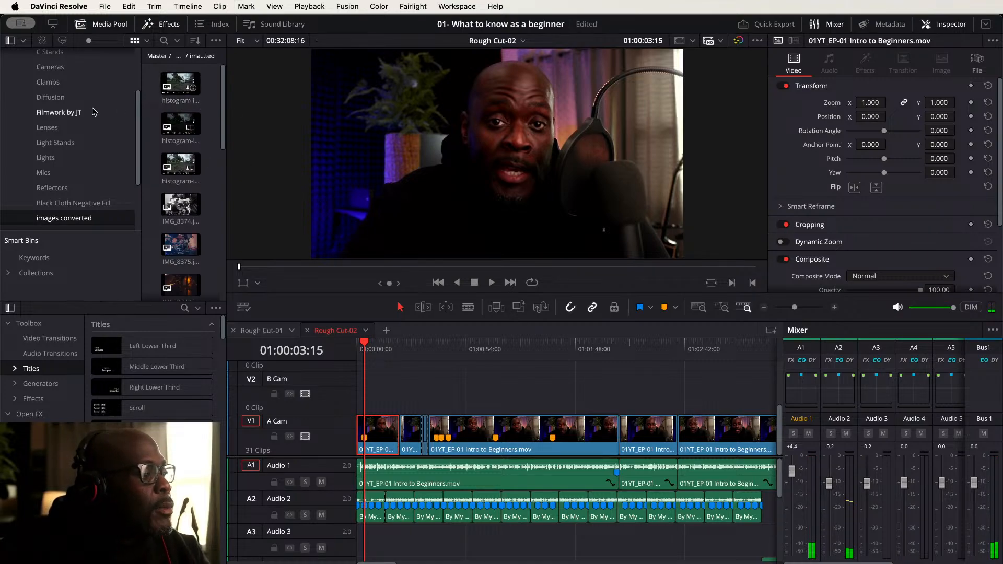
- Browse the Filmwork by JT bin and preview its B-roll clips and images
{"action": "left_click", "coordinate": [68, 112]}
{"action": "left_click", "coordinate": [174, 80]}
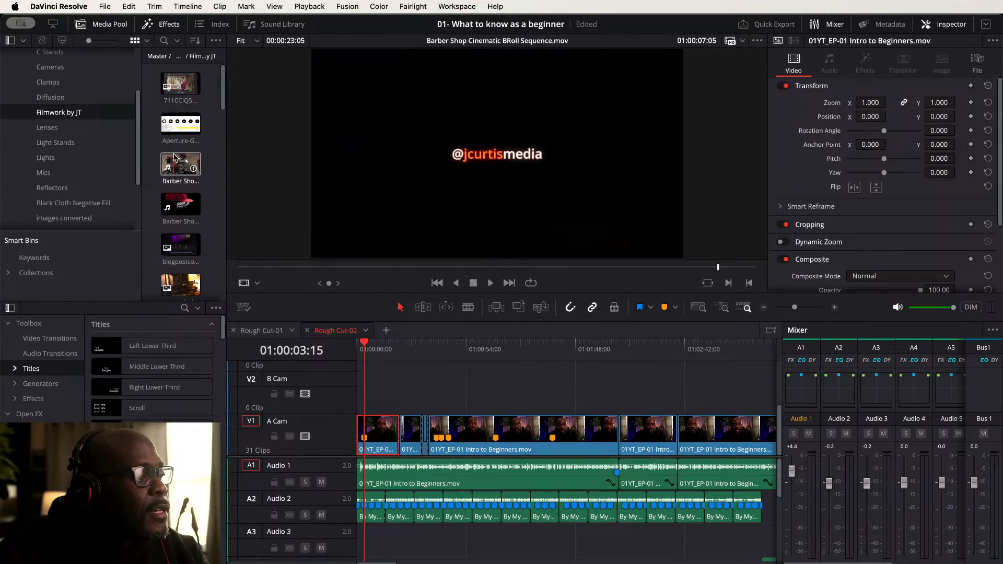
{"action": "scroll", "coordinate": [162, 201], "scroll_direction": "down", "scroll_amount": 2}
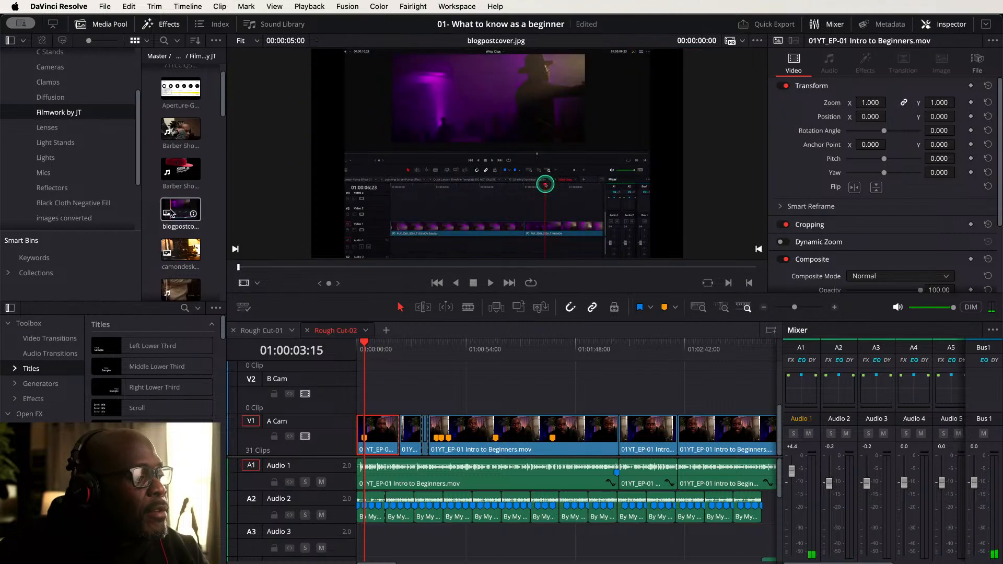
{"action": "left_click", "coordinate": [180, 250]}
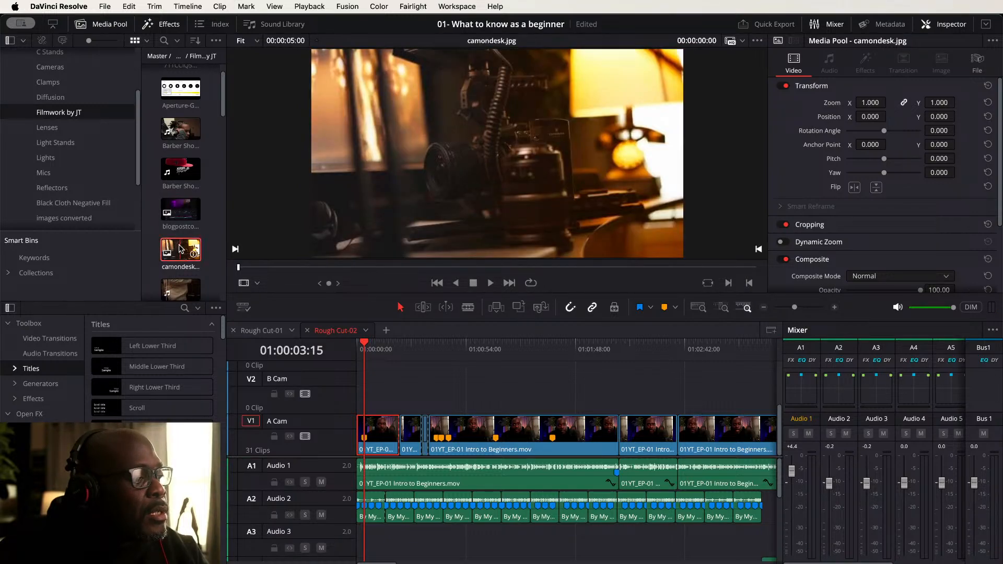
{"action": "scroll", "coordinate": [180, 249], "scroll_direction": "down", "scroll_amount": 8}
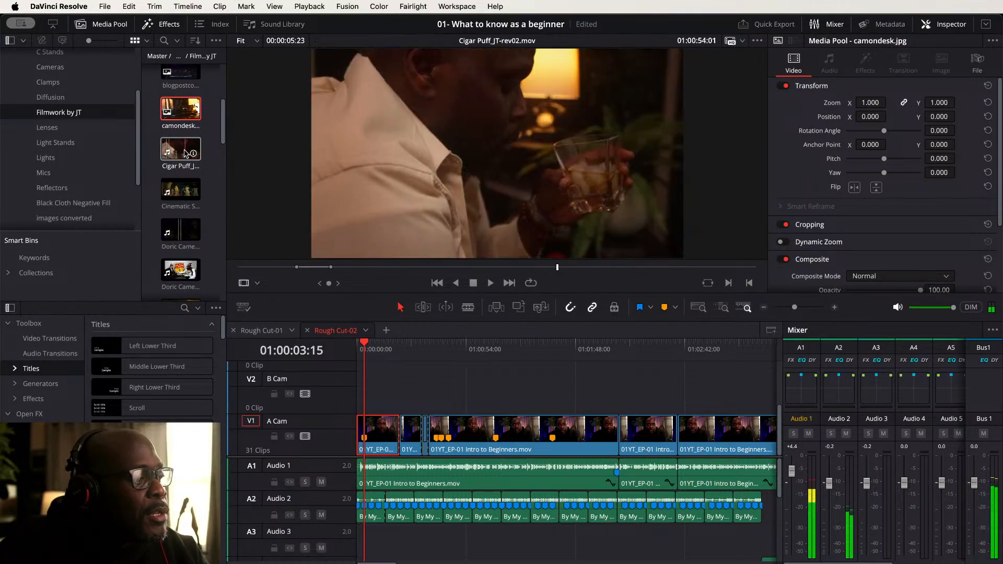
{"action": "left_click", "coordinate": [188, 152]}
{"action": "left_click", "coordinate": [346, 267]}
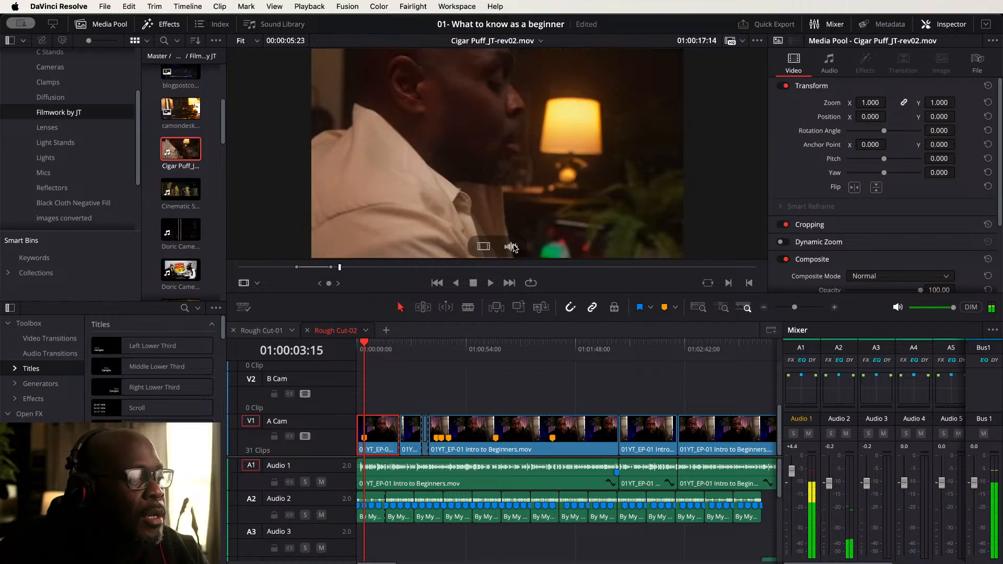
{"action": "left_click_drag", "start_coordinate": [351, 270], "coordinate": [643, 269]}
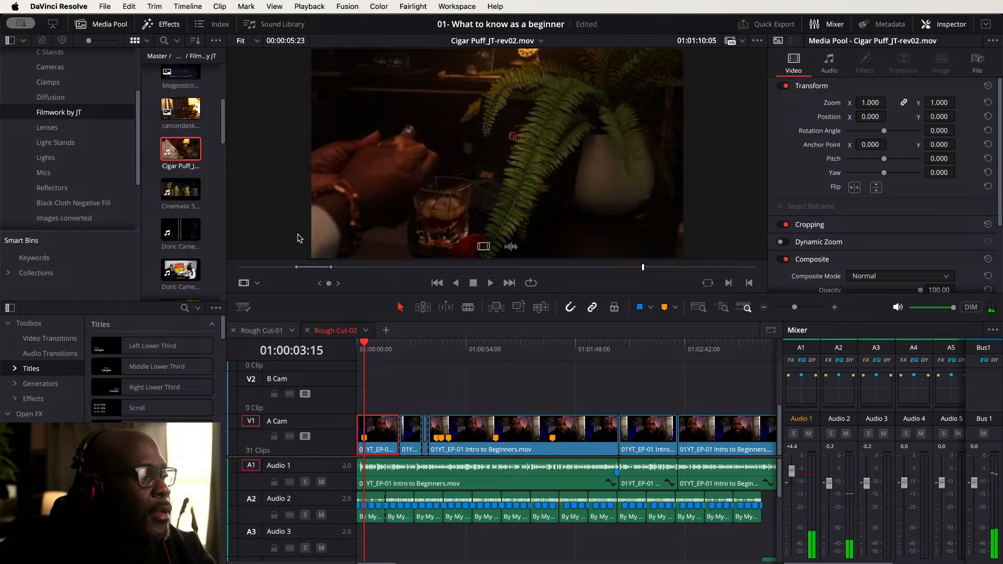
{"action": "left_click", "coordinate": [188, 193]}
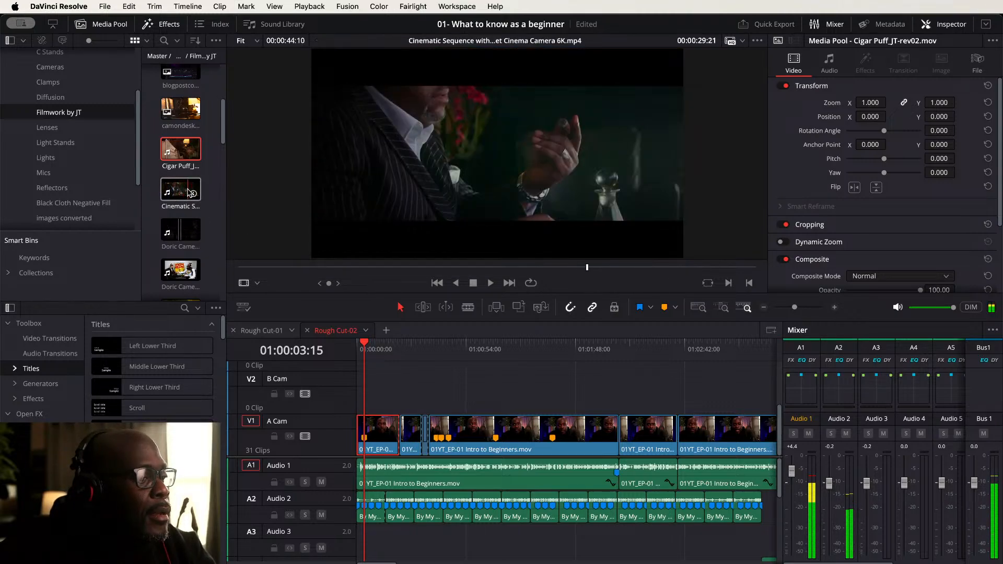
{"action": "left_click", "coordinate": [189, 194]}
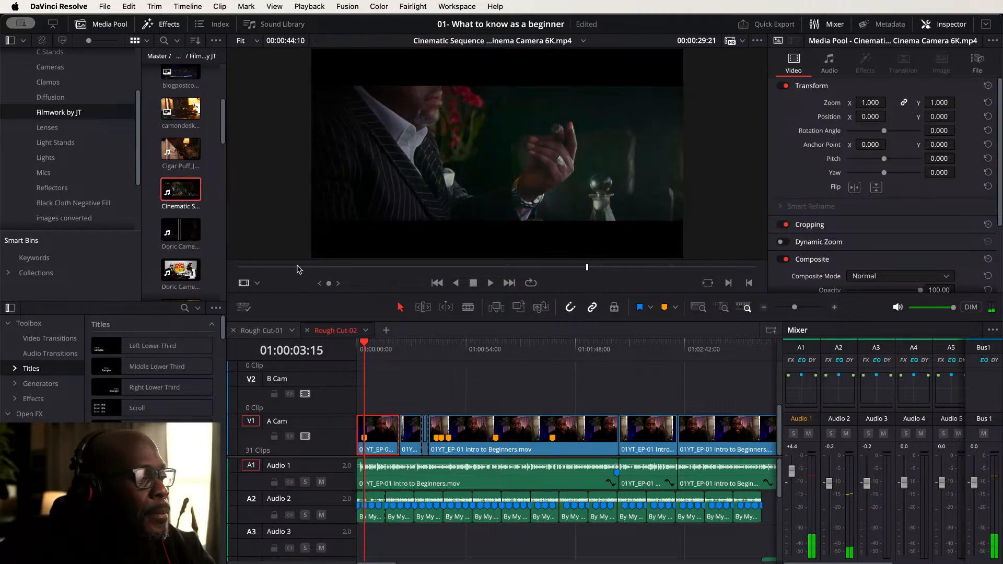
- Mark in and out points on the Cinematic Sequence clip and place that range on the B Cam track at the playhead
{"action": "mouse_move", "coordinate": [249, 271]}
{"action": "left_mouse_down"}
{"action": "mouse_move", "coordinate": [330, 269]}
{"action": "mouse_move", "coordinate": [267, 271]}
{"action": "left_mouse_up"}
{"action": "key", "text": "i"}
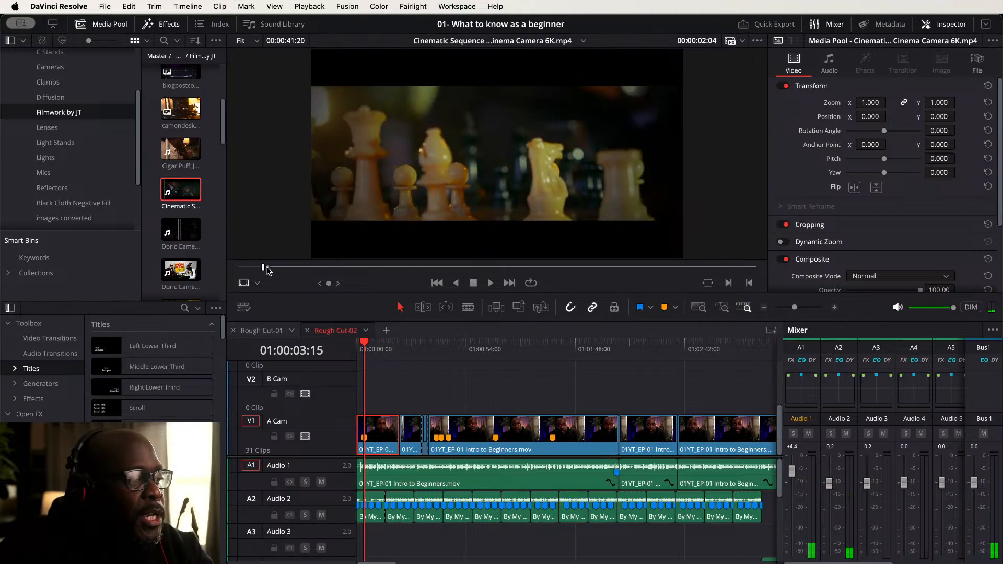
{"action": "left_click_drag", "start_coordinate": [262, 269], "coordinate": [309, 268]}
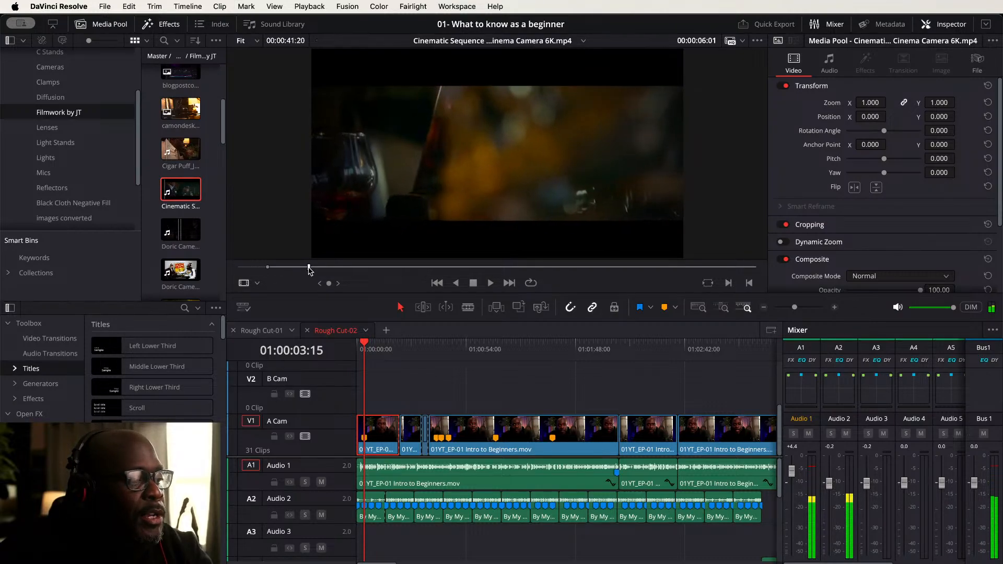
{"action": "key", "text": "o"}
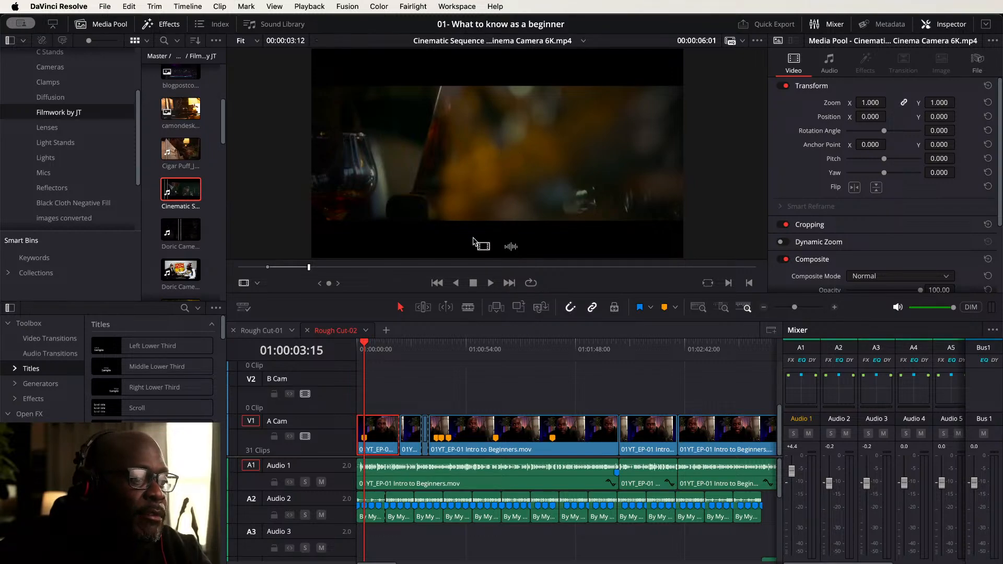
{"action": "left_click_drag", "start_coordinate": [482, 247], "coordinate": [368, 395]}
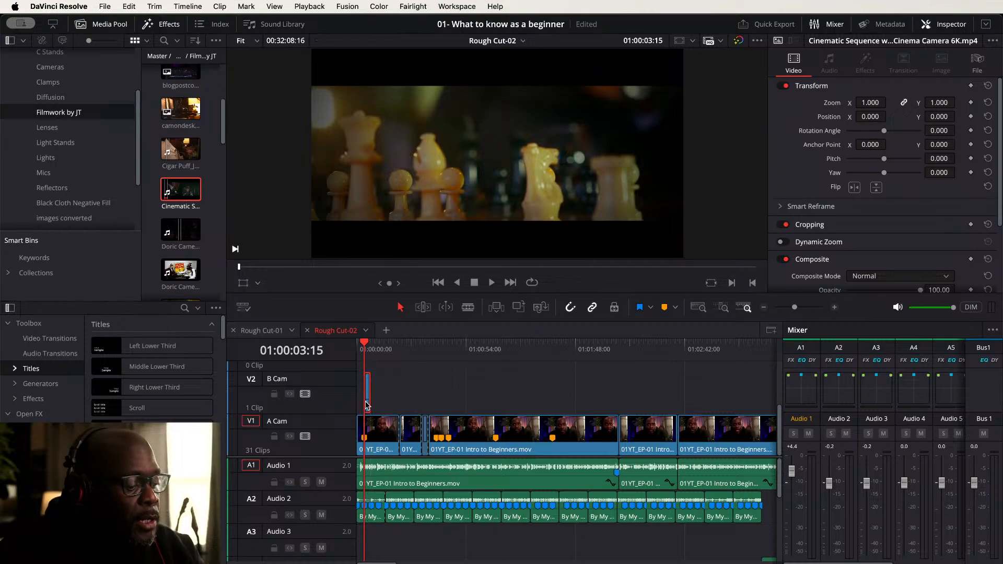
- Rename the marker on the A Cam clip as BRoll-Filmmaking
{"action": "scroll", "coordinate": [452, 451], "scroll_direction": "up", "scroll_amount": 6}
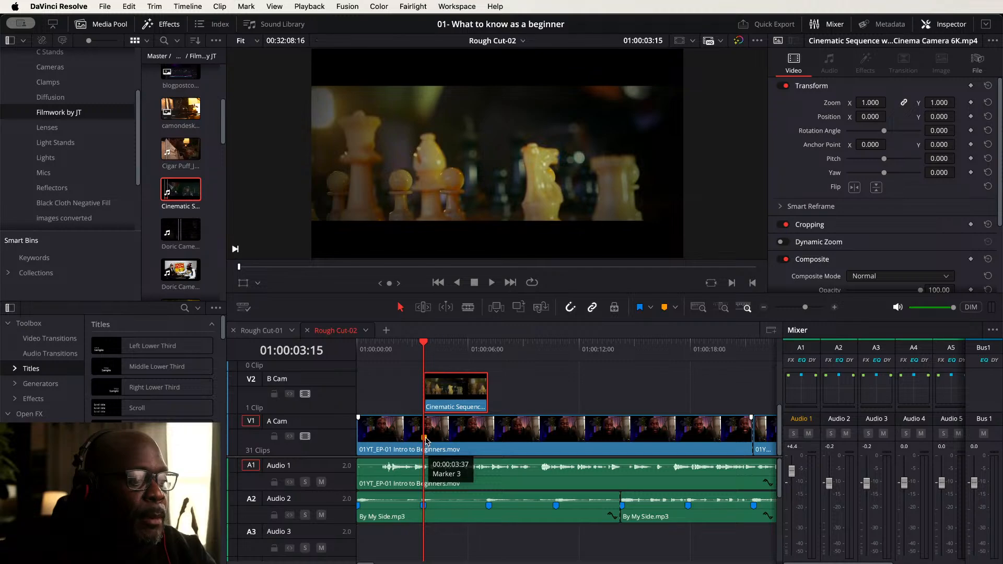
{"action": "double_click", "coordinate": [425, 439]}
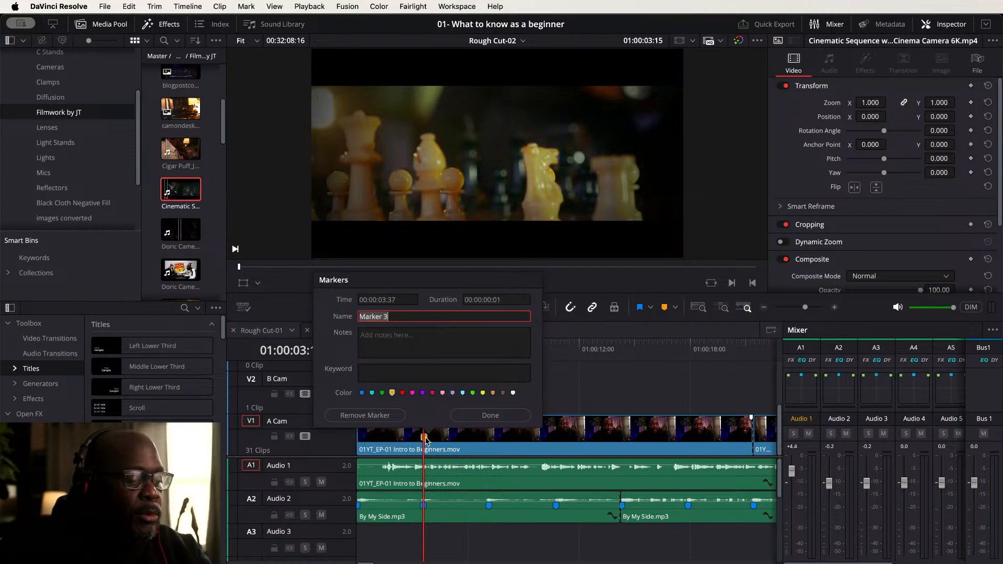
{"action": "type", "text": "BRoll"}
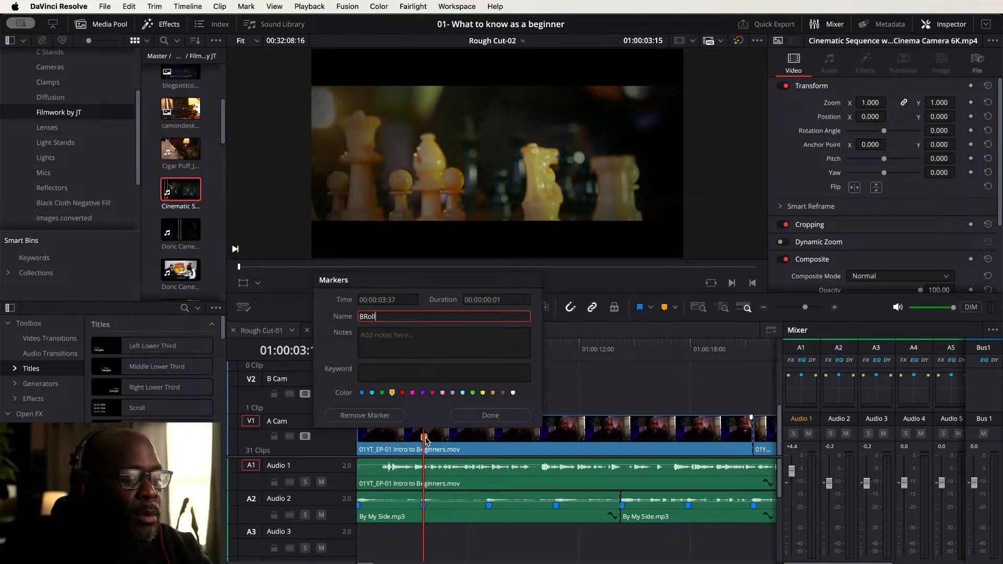
{"action": "type", "text": "-Filmmaking"}
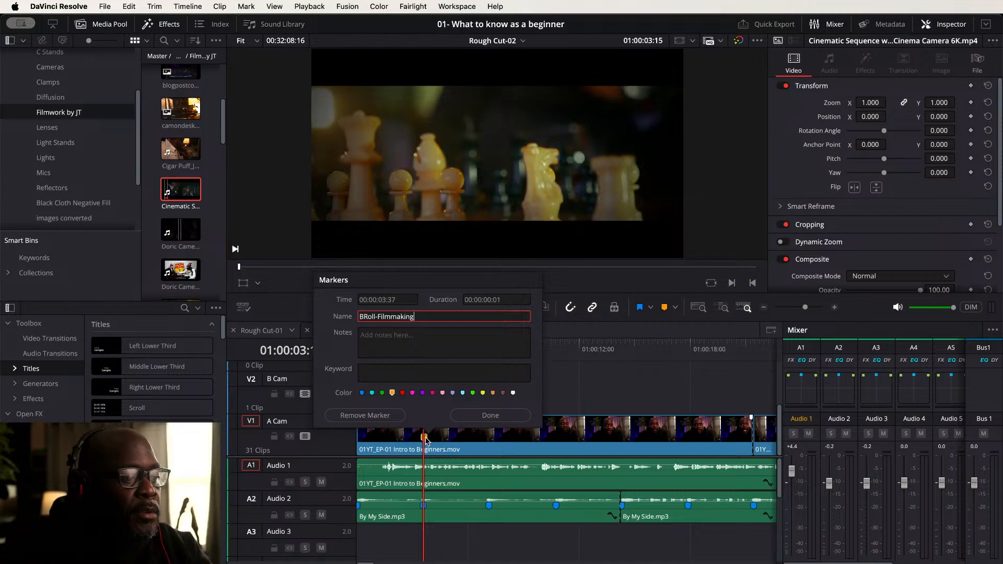
{"action": "key", "text": "Return"}
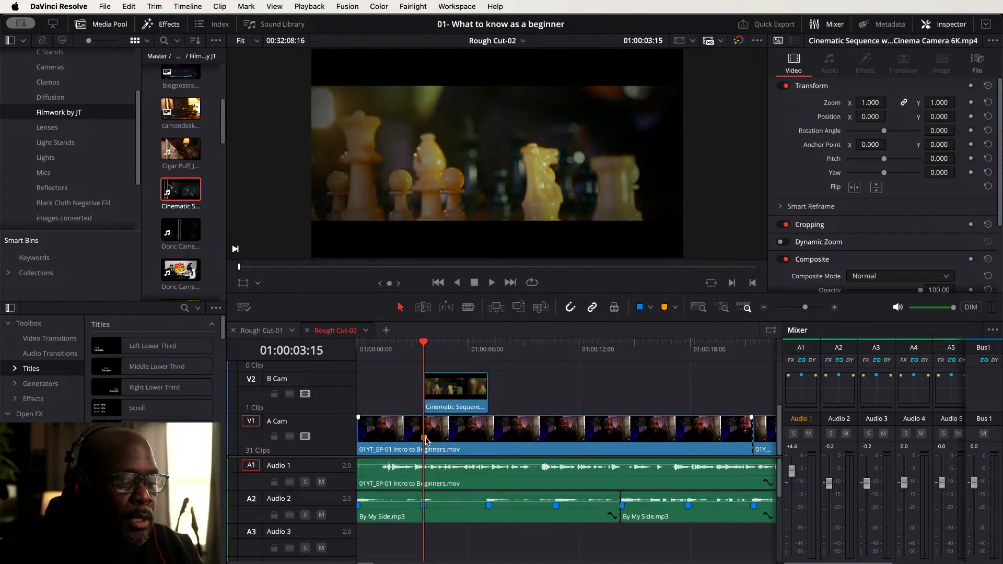
- Play the timeline from the start to review the B-roll cutaway
{"action": "key", "text": "Home"}
{"action": "key", "text": "space"}
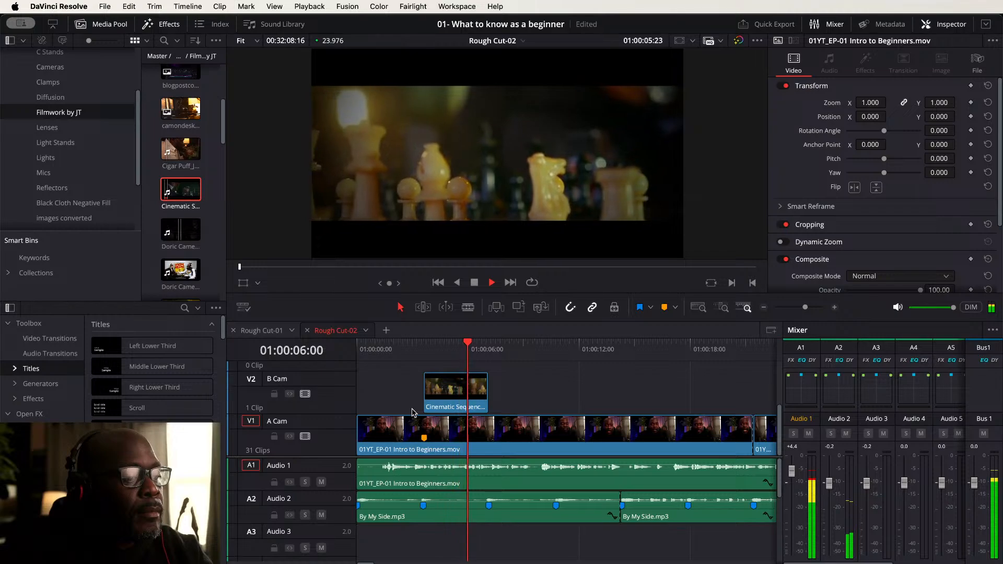
{"action": "key", "text": "space"}
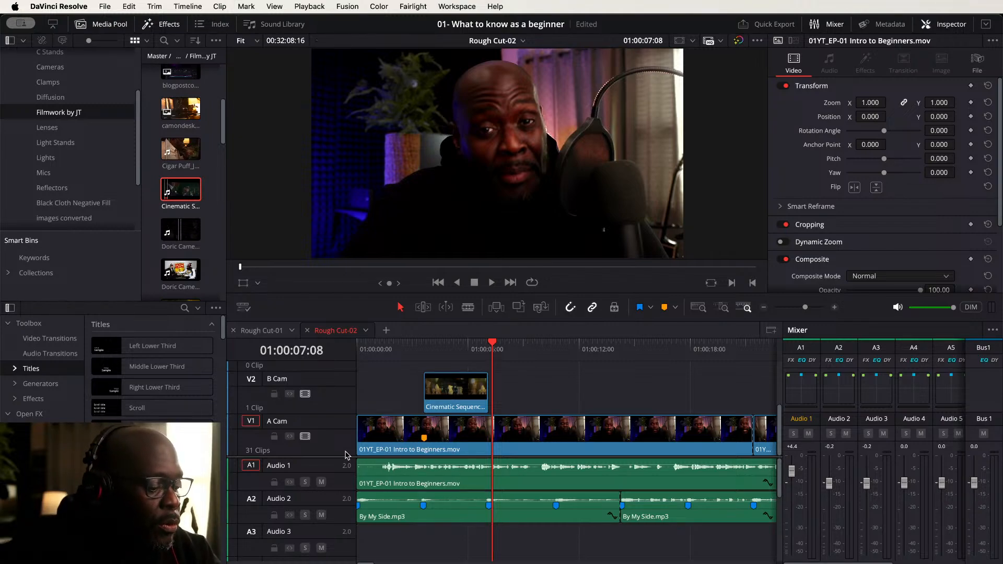
{"action": "key", "text": "Home"}
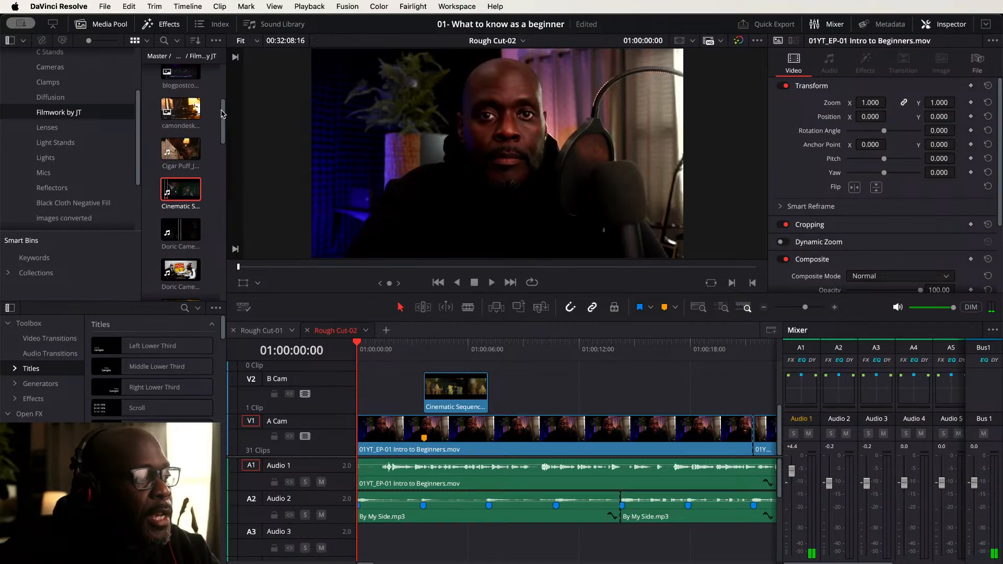
- Browse the Filmwork by JT bin and open the Jasmine Sweet 16 Photoshoot clip in the source viewer
{"action": "left_click_drag", "start_coordinate": [223, 112], "coordinate": [220, 148]}
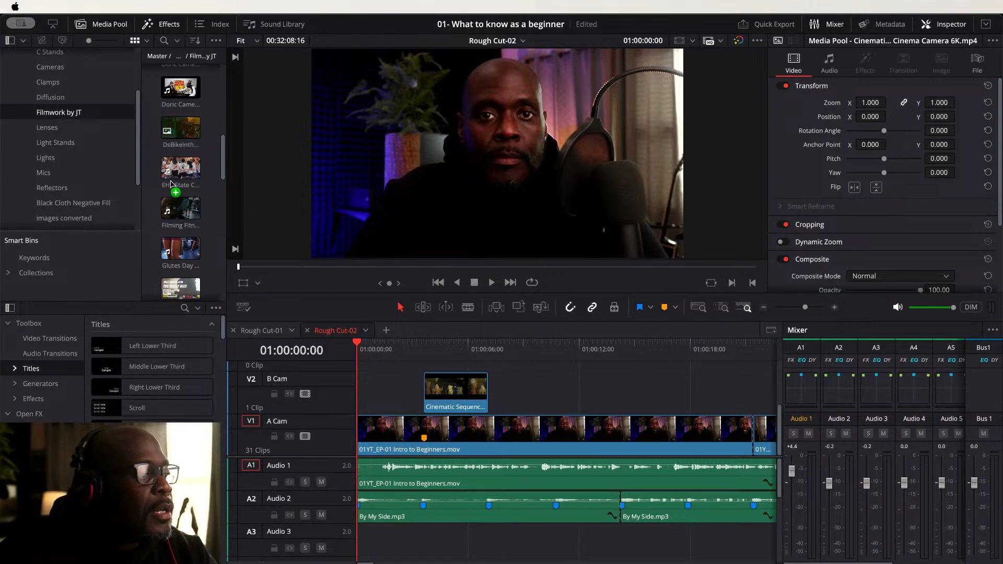
{"action": "left_click_drag", "start_coordinate": [170, 153], "coordinate": [171, 153]}
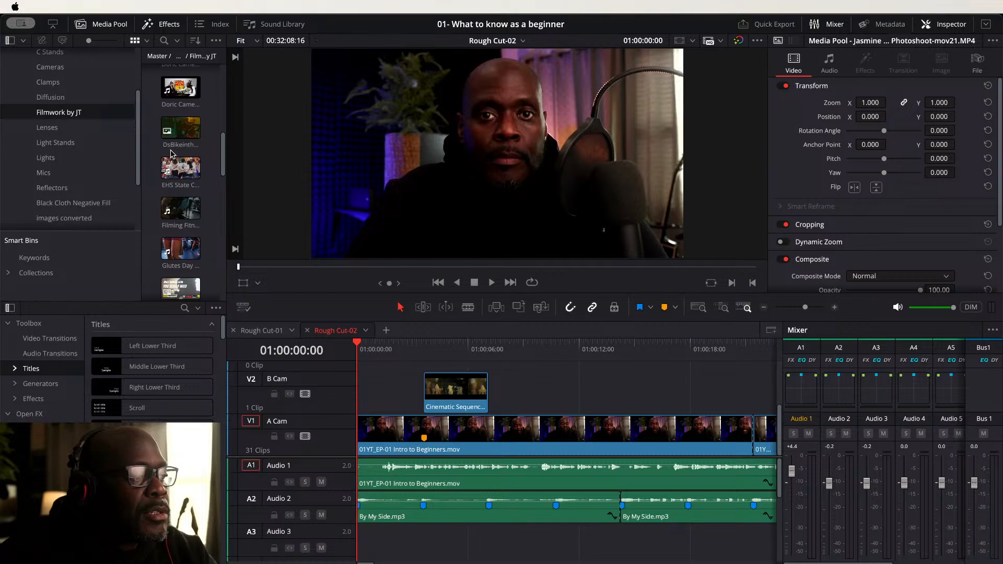
{"action": "scroll", "coordinate": [183, 198], "scroll_direction": "down", "scroll_amount": 5}
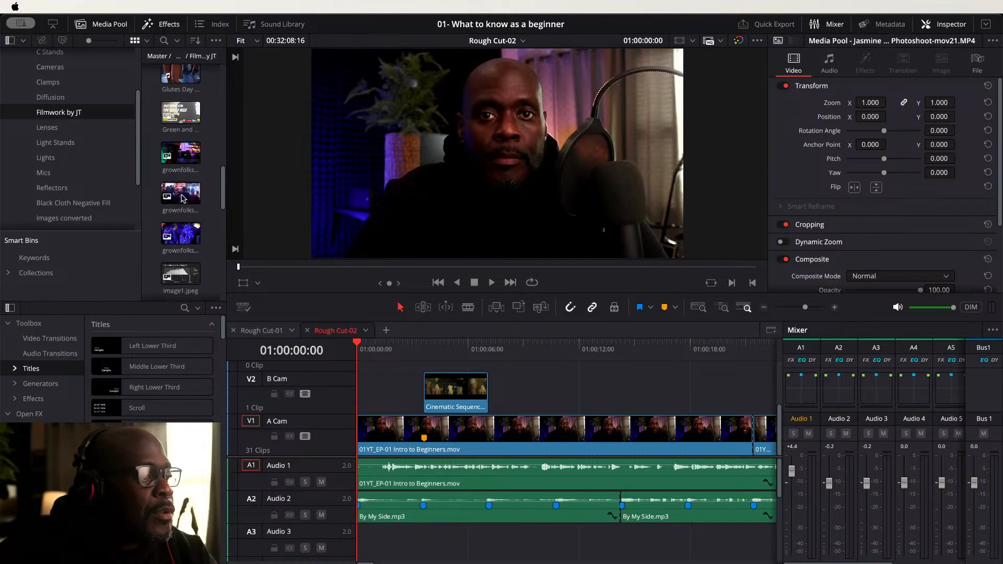
{"action": "scroll", "coordinate": [187, 197], "scroll_direction": "down", "scroll_amount": 6}
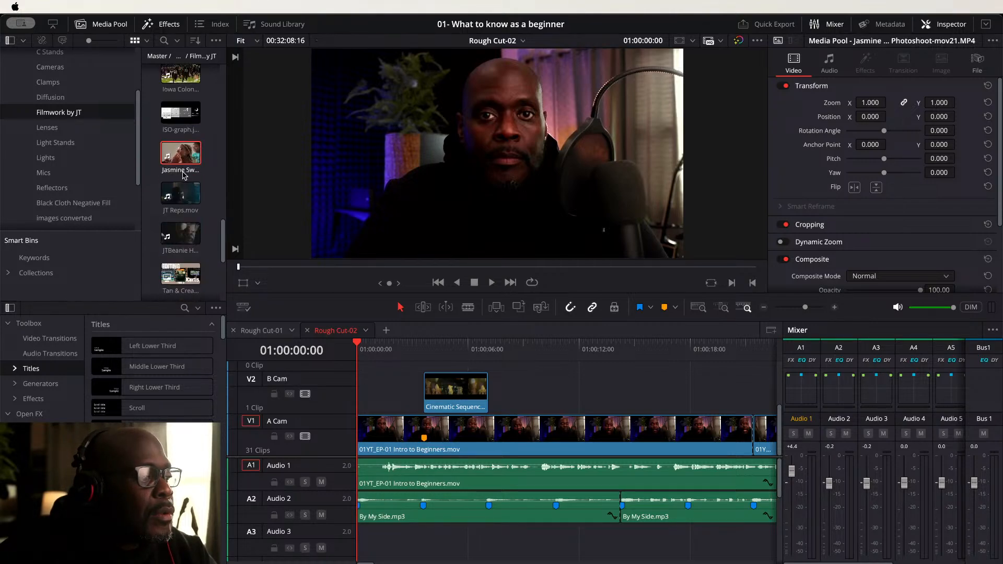
{"action": "double_click", "coordinate": [188, 154]}
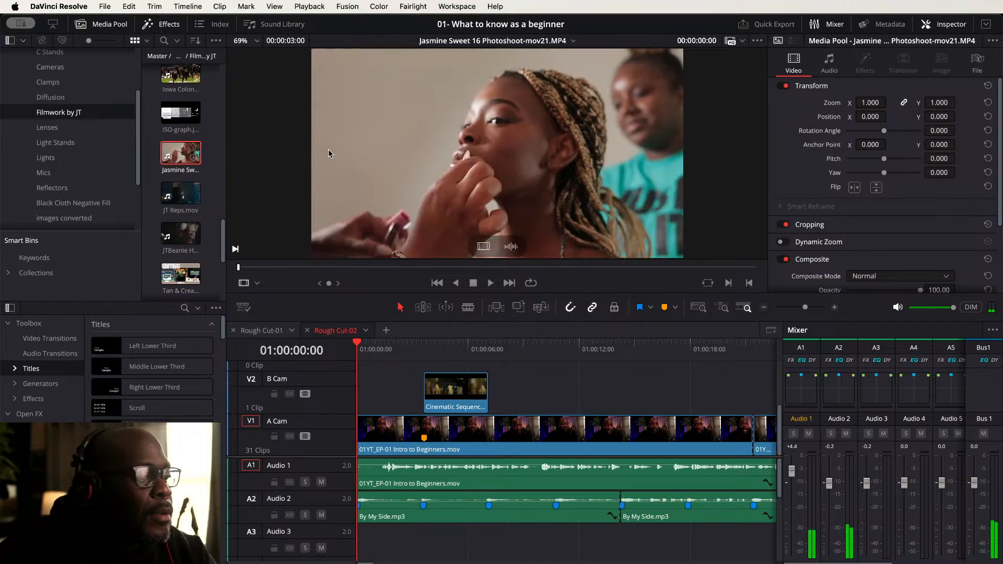
- Mark in and out points on the Jasmine clip and add that range to the B Cam track
{"action": "left_click_drag", "start_coordinate": [240, 269], "coordinate": [270, 269]}
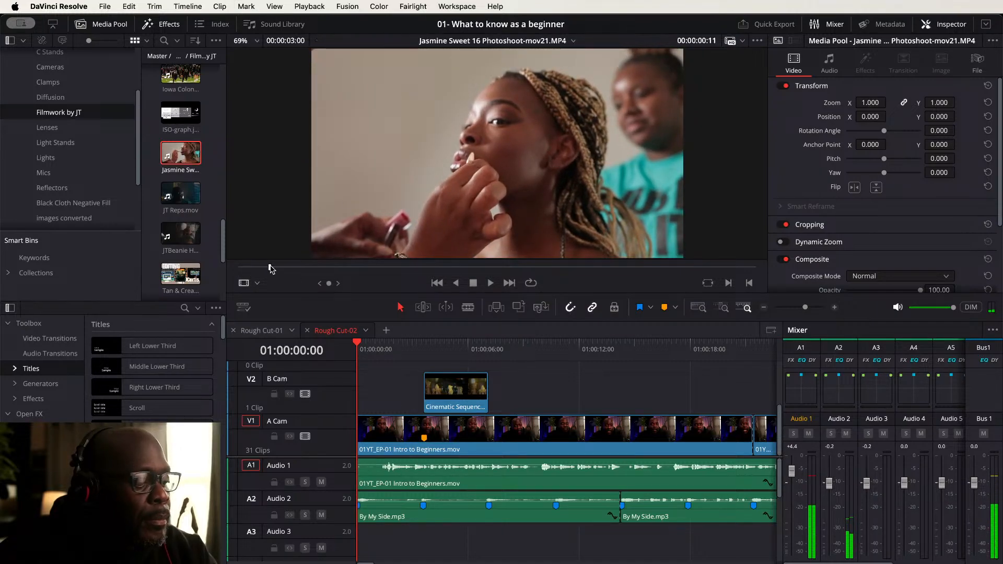
{"action": "key", "text": "i"}
{"action": "left_click_drag", "start_coordinate": [263, 270], "coordinate": [375, 272]}
{"action": "key", "text": "o"}
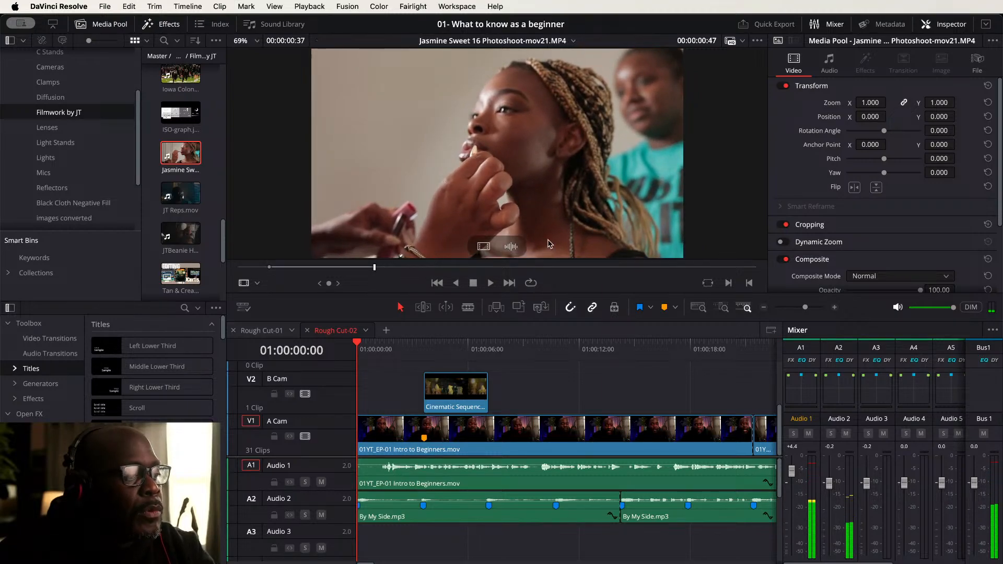
{"action": "left_click_drag", "start_coordinate": [482, 246], "coordinate": [514, 380]}
{"action": "scroll", "coordinate": [505, 385], "scroll_direction": "up", "scroll_amount": 5}
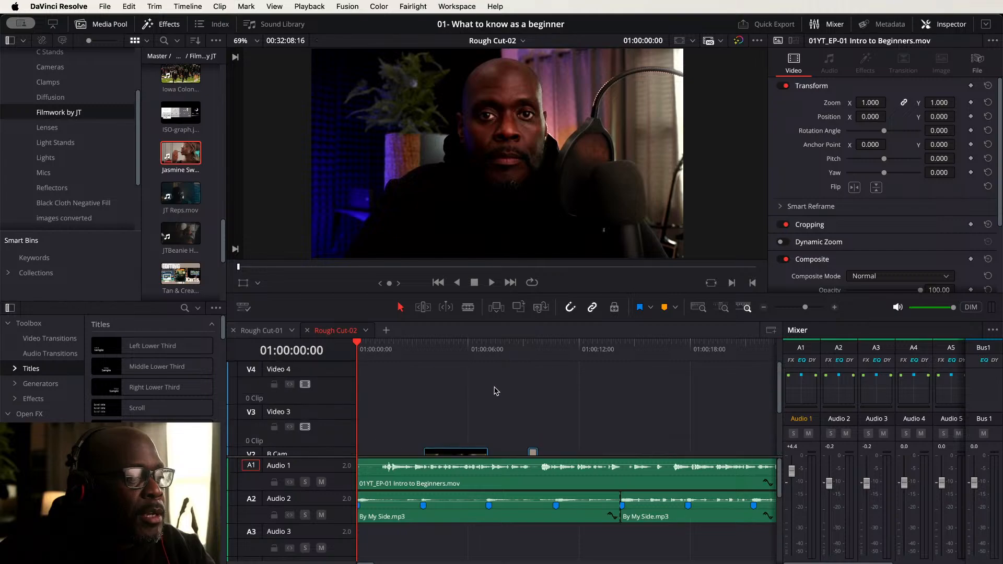
{"action": "scroll", "coordinate": [495, 389], "scroll_direction": "down", "scroll_amount": 5}
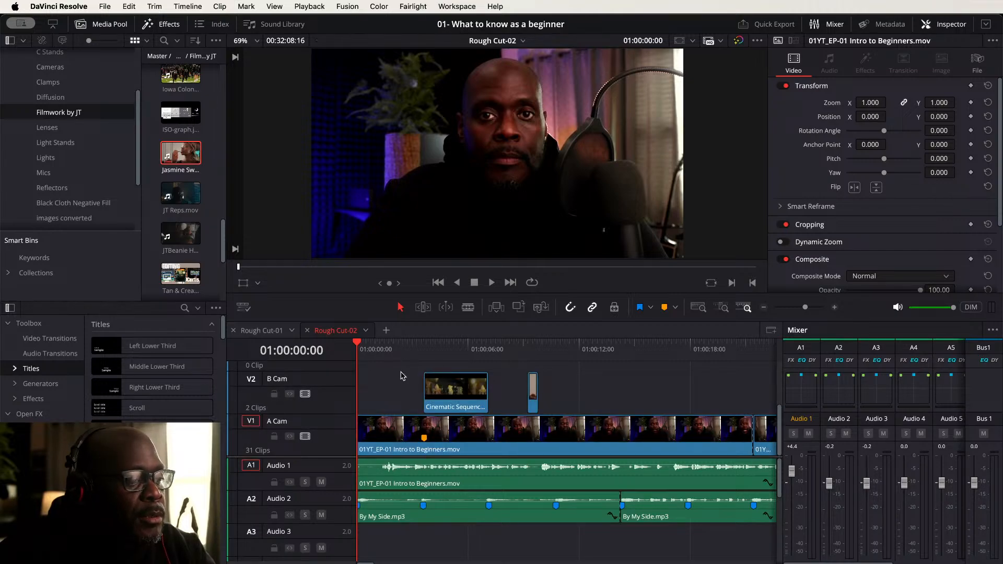
- Move the Jasmine clip up onto Video 3 at the playhead position
{"action": "key", "text": "space"}
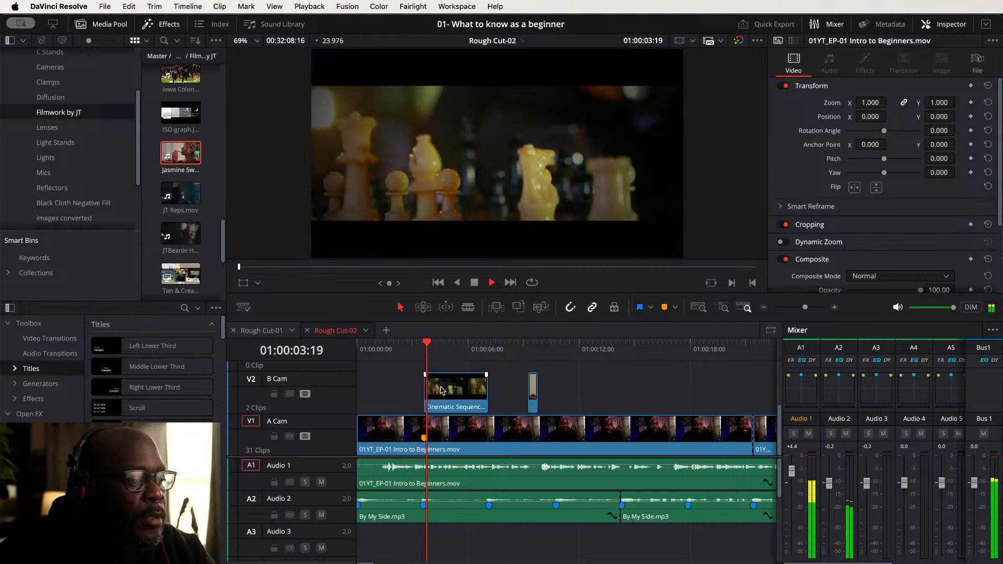
{"action": "left_click", "coordinate": [442, 389]}
{"action": "scroll", "coordinate": [494, 381], "scroll_direction": "up", "scroll_amount": 3}
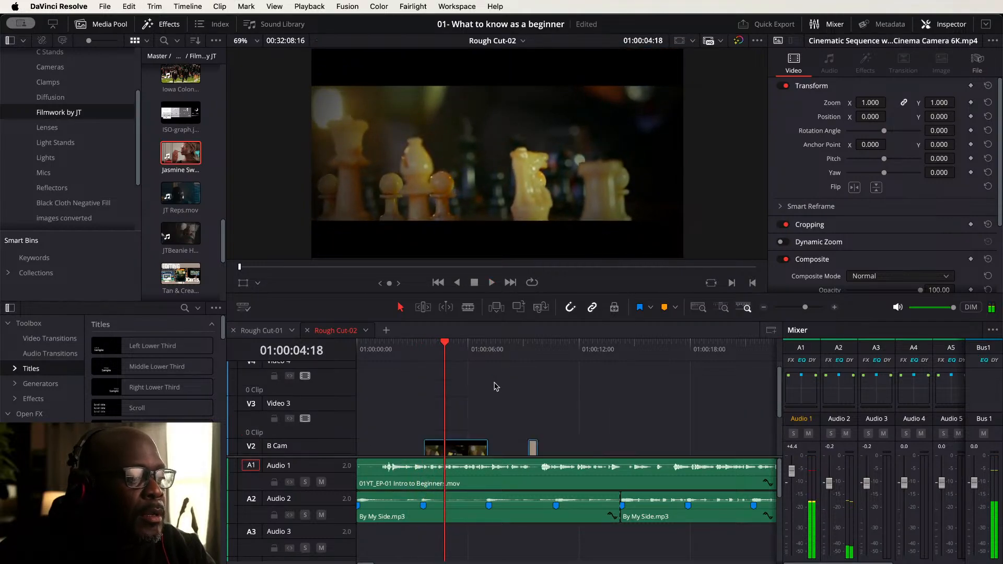
{"action": "scroll", "coordinate": [500, 391], "scroll_direction": "up", "scroll_amount": 1}
{"action": "scroll", "coordinate": [538, 418], "scroll_direction": "down", "scroll_amount": 5}
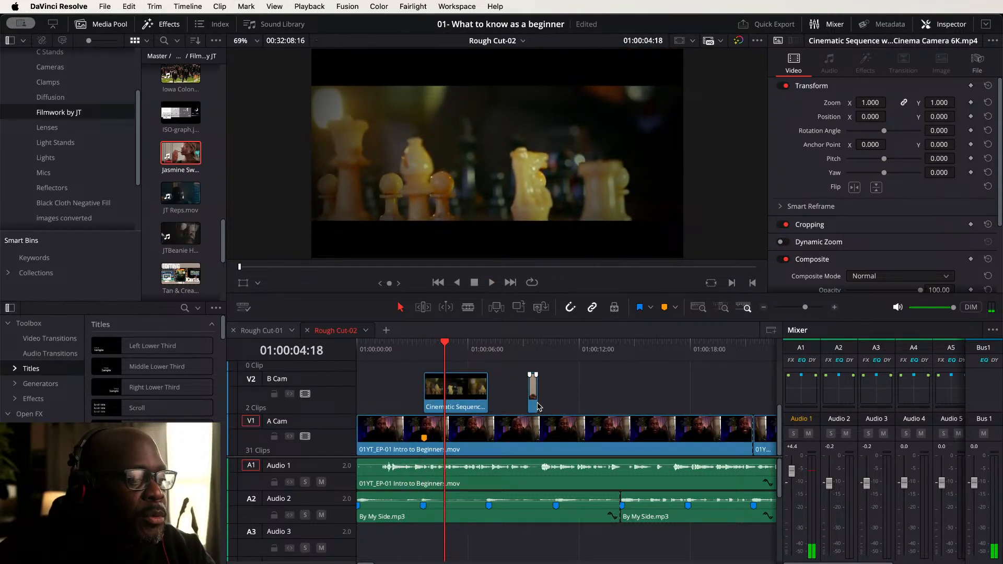
{"action": "left_click_drag", "start_coordinate": [536, 402], "coordinate": [449, 420]}
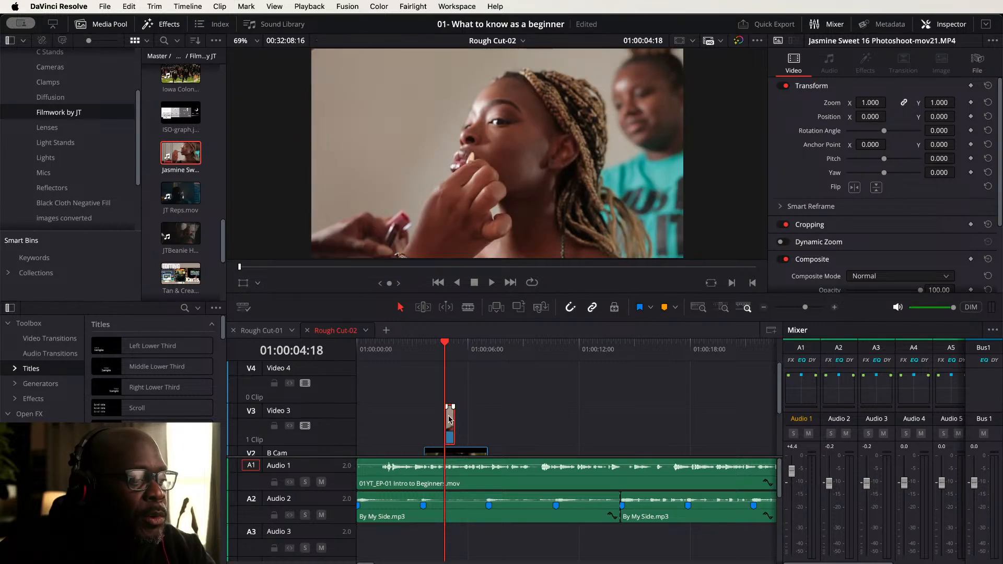
- Change the Jasmine clip's speed to 40%
{"action": "right_click", "coordinate": [449, 418]}
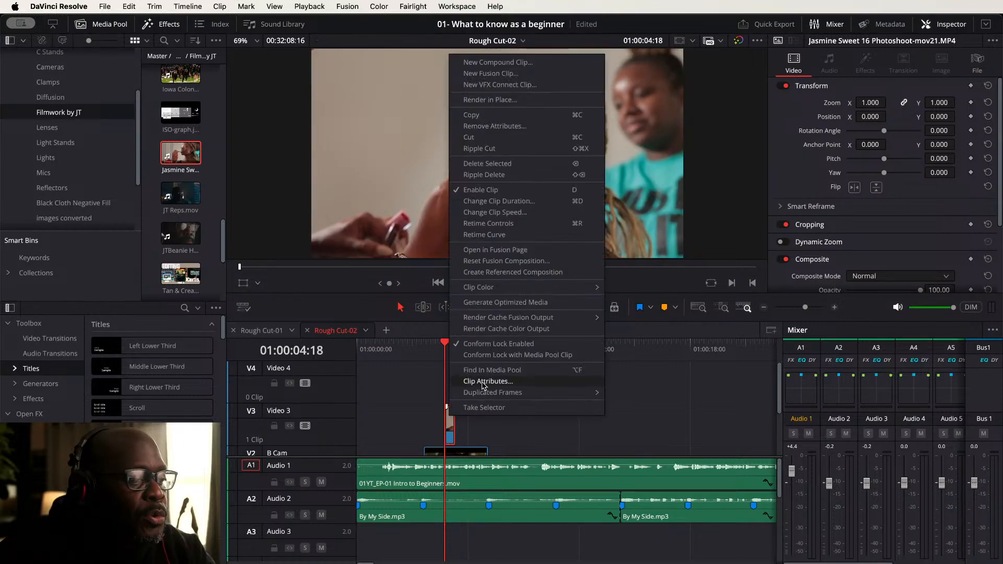
{"action": "left_click", "coordinate": [498, 212]}
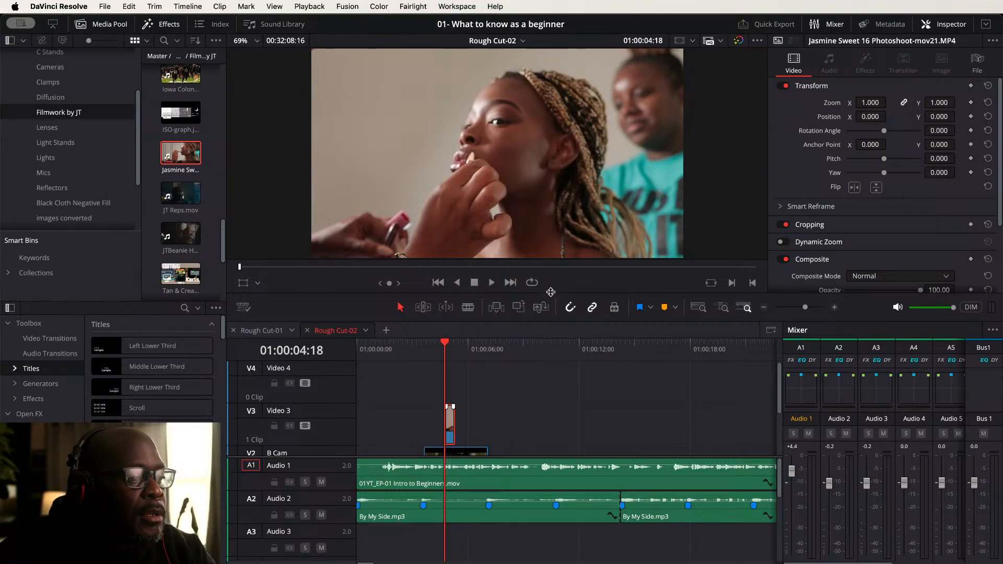
{"action": "right_click", "coordinate": [451, 421]}
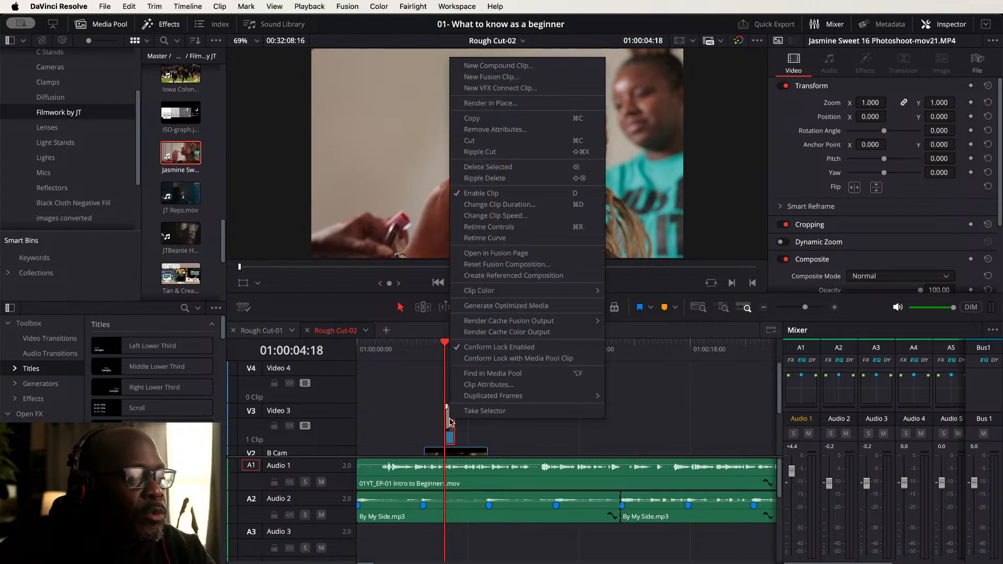
{"action": "left_click", "coordinate": [499, 216]}
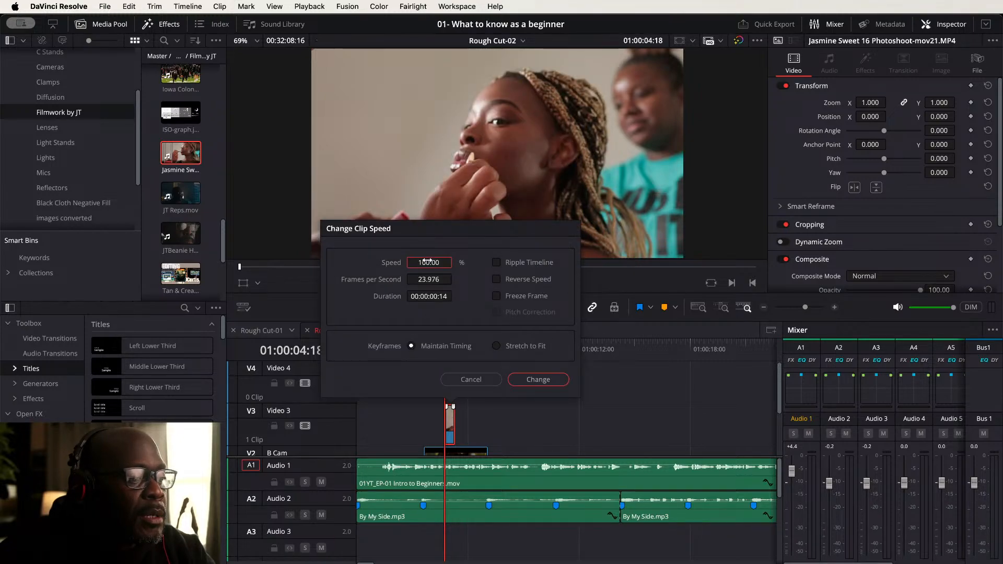
{"action": "type", "text": "40"}
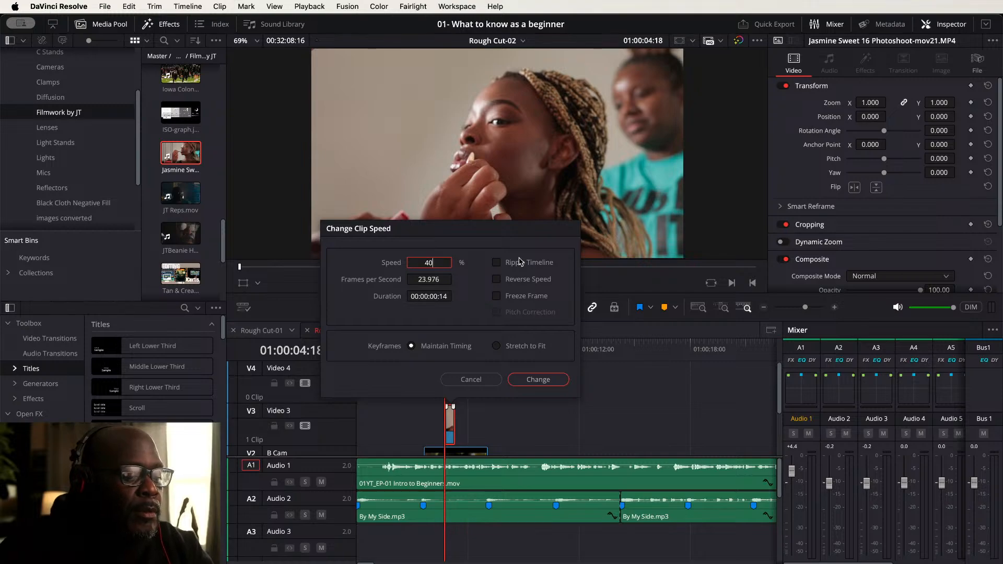
{"action": "key", "text": "Return"}
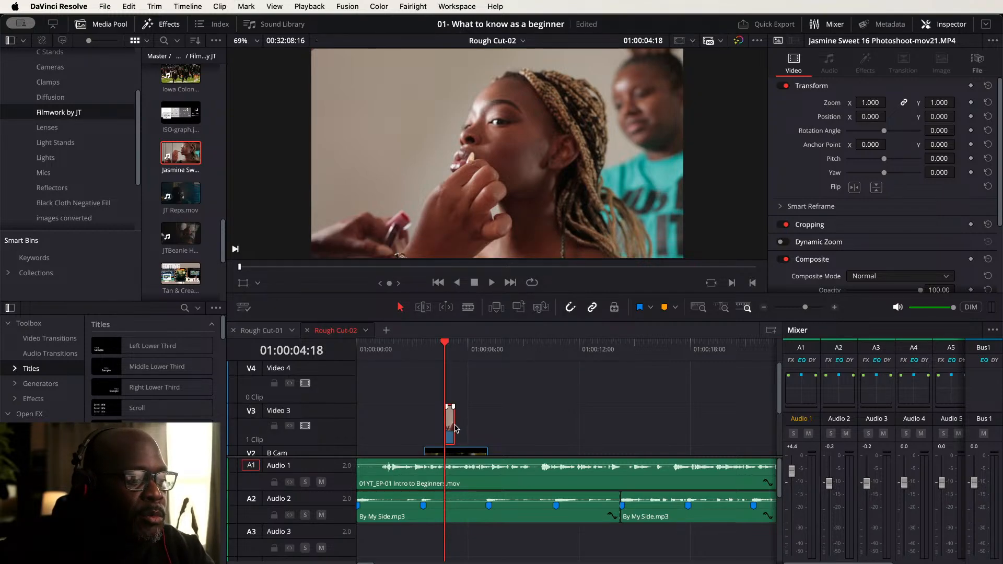
- Extend the end of the slowed Jasmine clip on Video 3 to lengthen it
{"action": "mouse_move", "coordinate": [454, 427]}
{"action": "left_mouse_down"}
{"action": "mouse_move", "coordinate": [469, 428]}
{"action": "mouse_move", "coordinate": [457, 428]}
{"action": "left_mouse_up"}
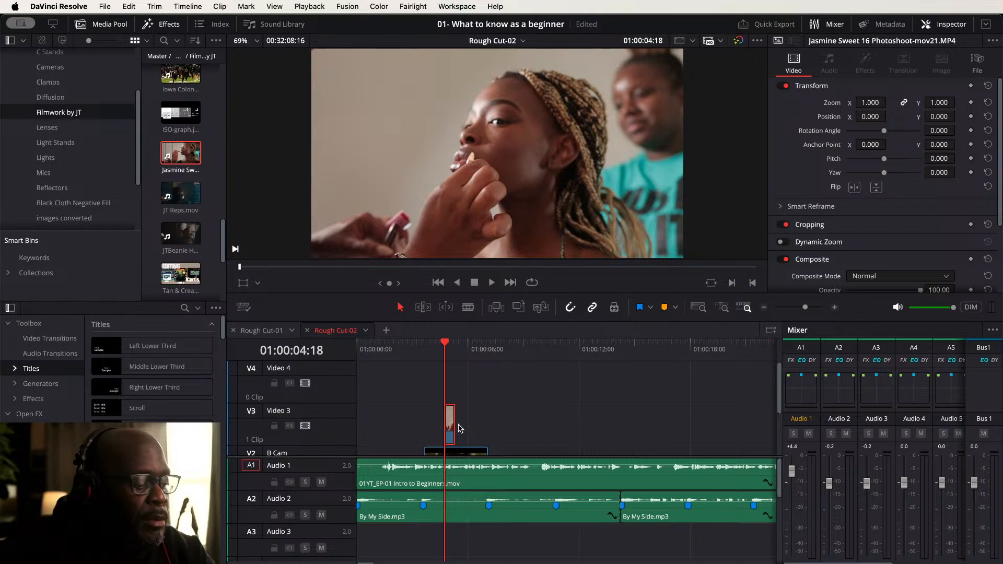
{"action": "key", "text": "super+equal"}
{"action": "key", "text": "super+equal"}
{"action": "key", "text": "super+equal"}
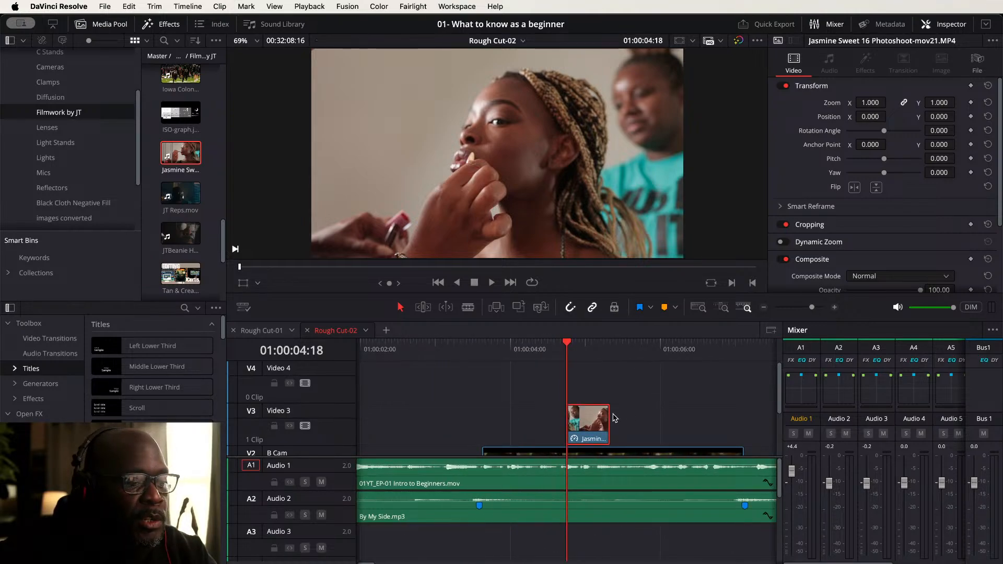
{"action": "left_click_drag", "start_coordinate": [604, 416], "coordinate": [652, 416]}
{"action": "key", "text": "Home"}
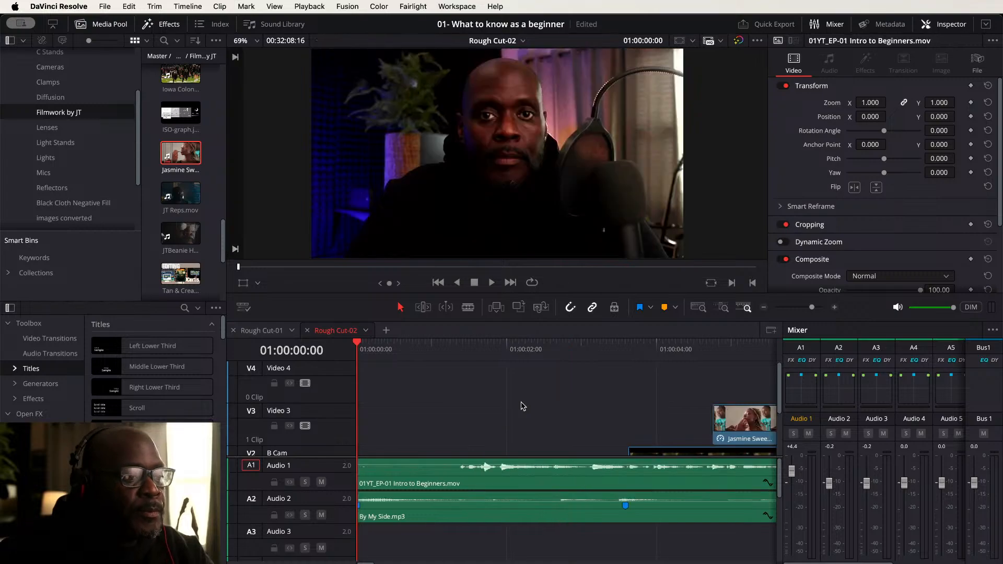
{"action": "scroll", "coordinate": [533, 396], "scroll_direction": "down", "scroll_amount": 3}
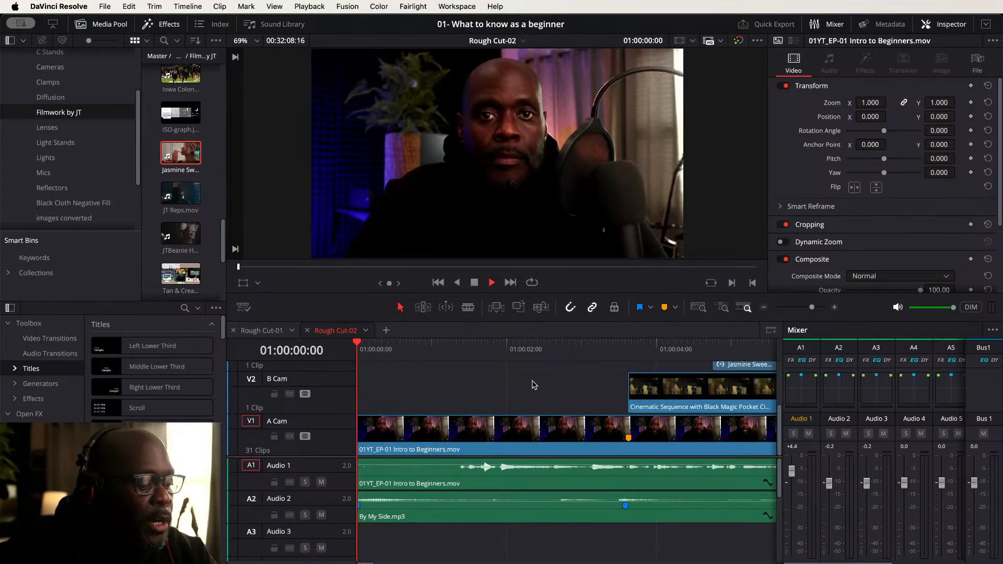
- Shorten the Cinematic Sequence clip on the B Cam track by trimming its end
{"action": "key", "text": "space"}
{"action": "key", "text": "super+minus"}
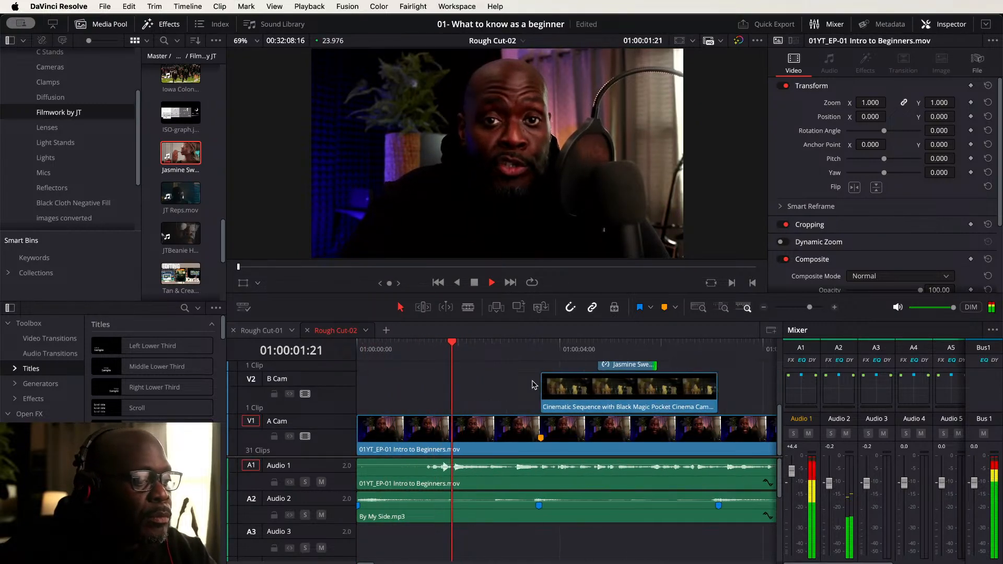
{"action": "key", "text": "super+minus"}
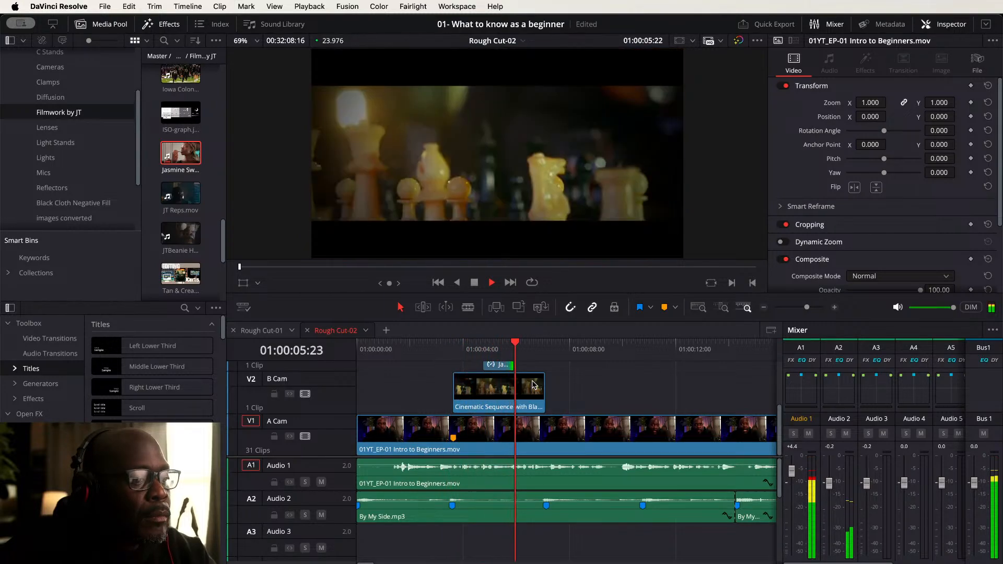
{"action": "left_click", "coordinate": [534, 385]}
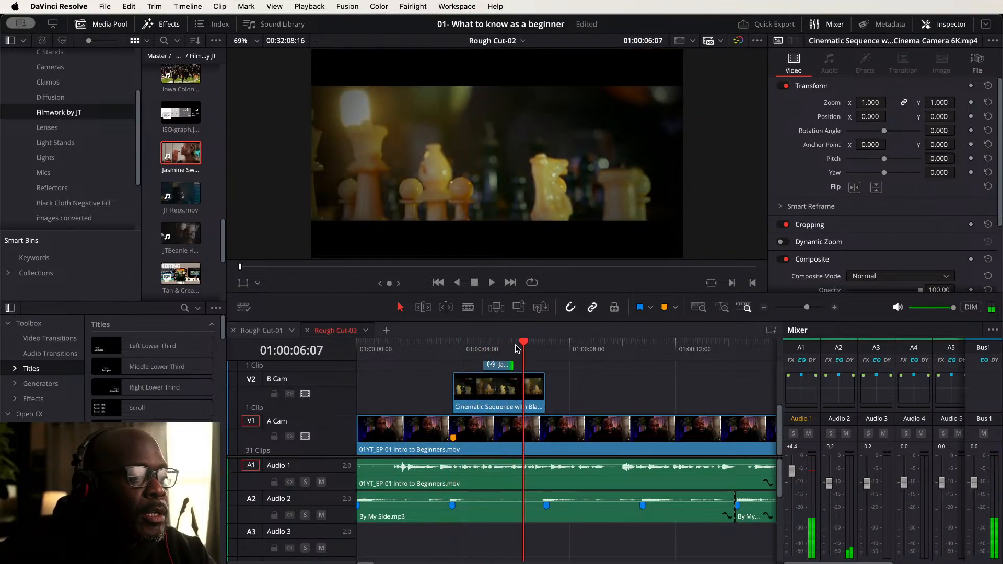
{"action": "left_click", "coordinate": [515, 349]}
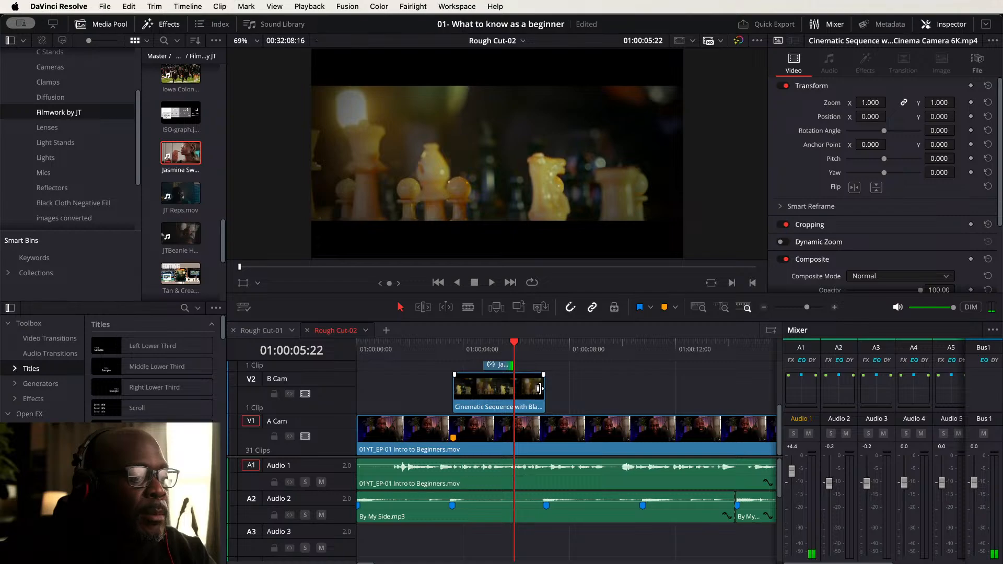
{"action": "scroll", "coordinate": [539, 396], "scroll_direction": "up", "scroll_amount": 3}
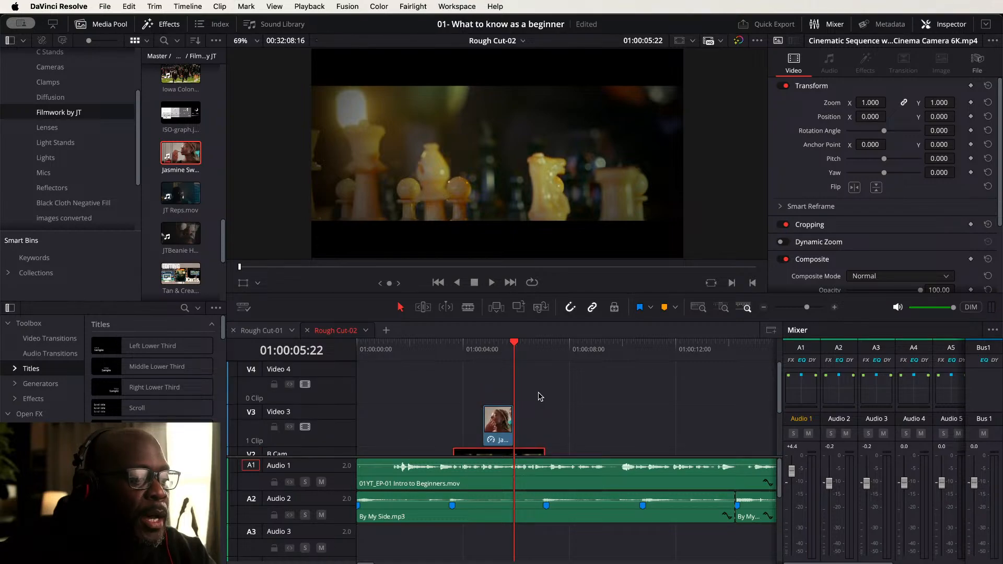
{"action": "scroll", "coordinate": [540, 396], "scroll_direction": "down", "scroll_amount": 3}
{"action": "left_click_drag", "start_coordinate": [540, 391], "coordinate": [482, 391]}
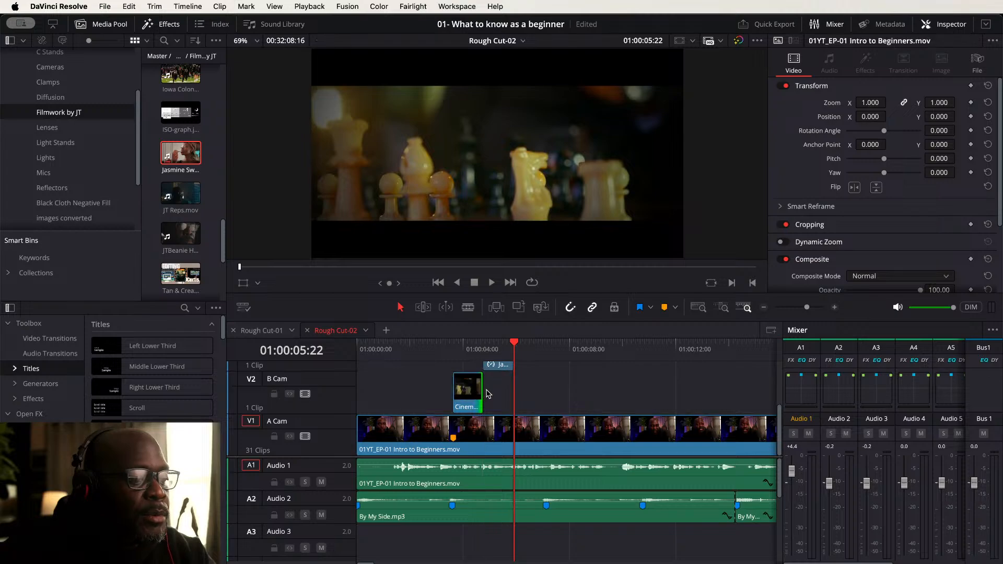
- Play back the section and trim the Cinematic Sequence clip's end shorter still
{"action": "left_click", "coordinate": [408, 343]}
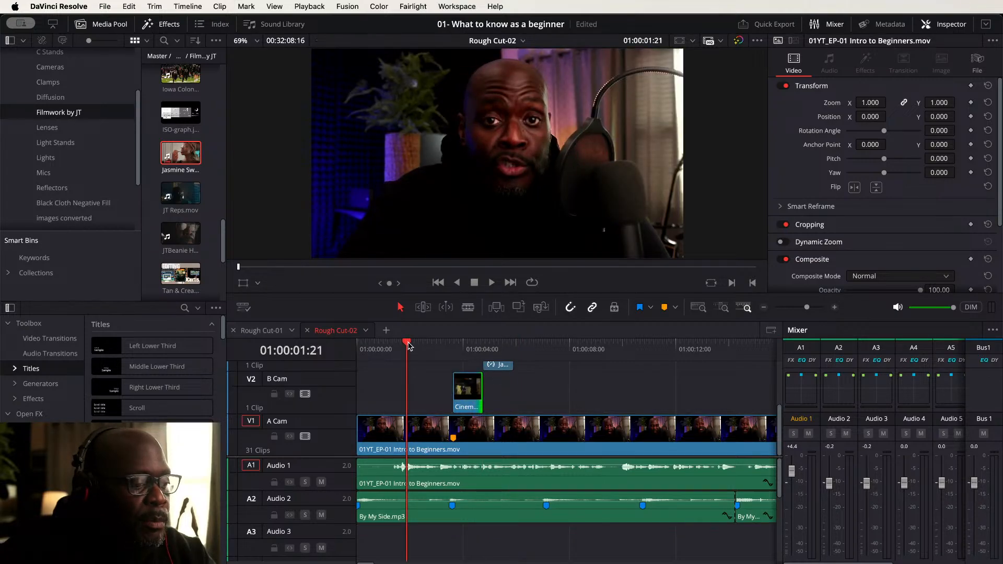
{"action": "key", "text": "space"}
{"action": "key", "text": "space"}
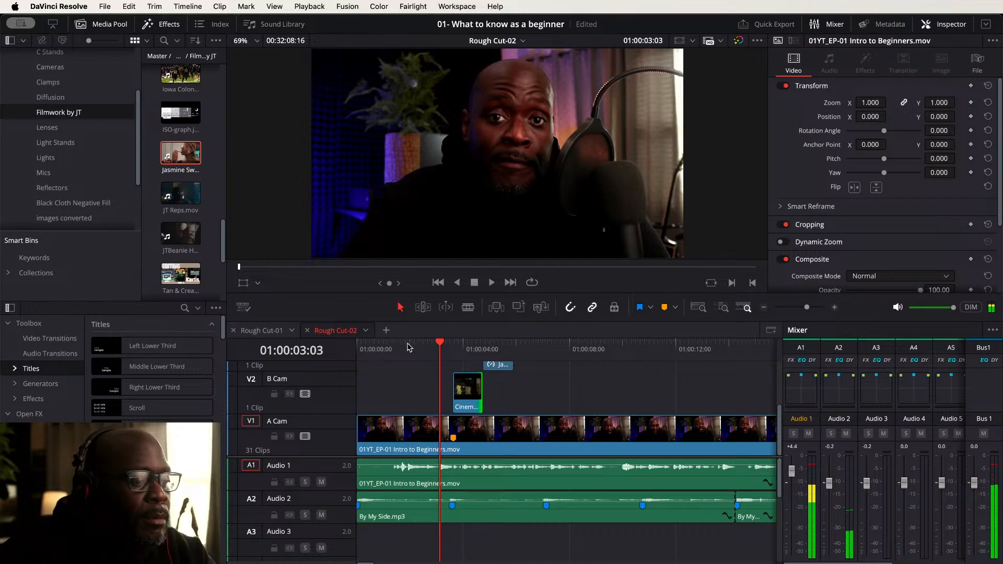
{"action": "left_click_drag", "start_coordinate": [467, 391], "coordinate": [455, 391]}
{"action": "key", "text": "space"}
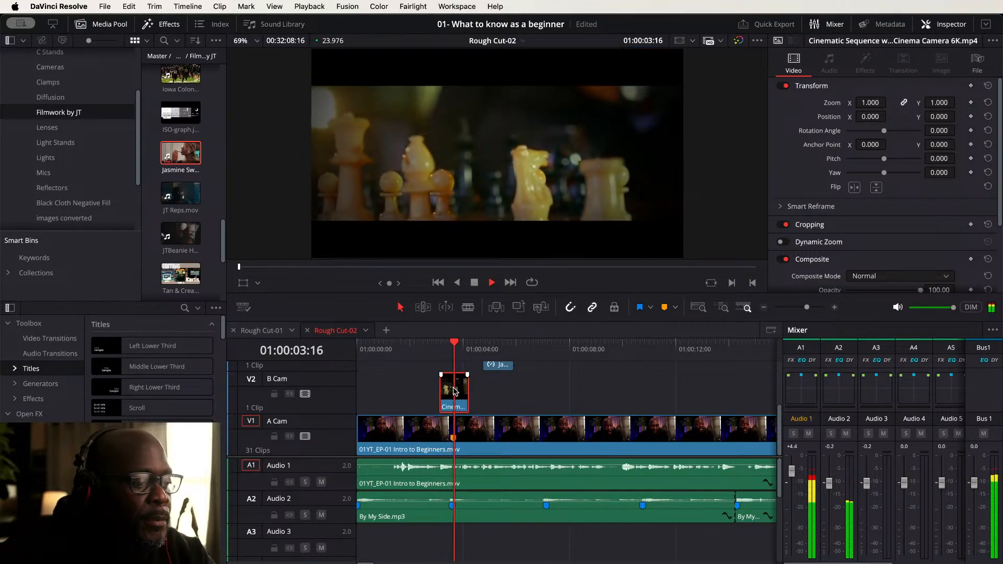
{"action": "key", "text": "space"}
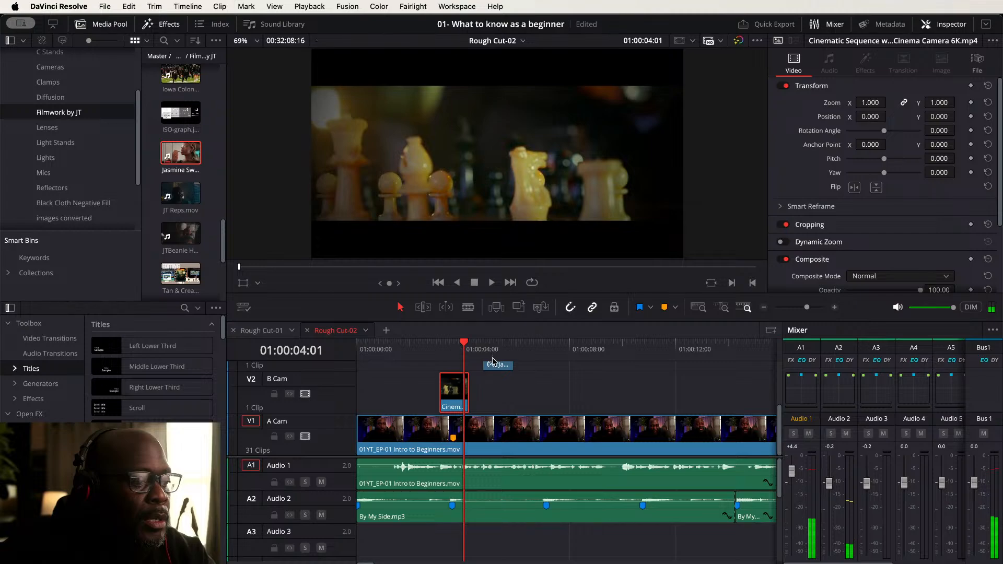
- Slide the Jasmine clip on Video 3 left to start where the Cinematic Sequence clip ends, nudging that clip's end to meet it
{"action": "left_click_drag", "start_coordinate": [496, 369], "coordinate": [491, 393]}
{"action": "scroll", "coordinate": [491, 392], "scroll_direction": "down", "scroll_amount": 2}
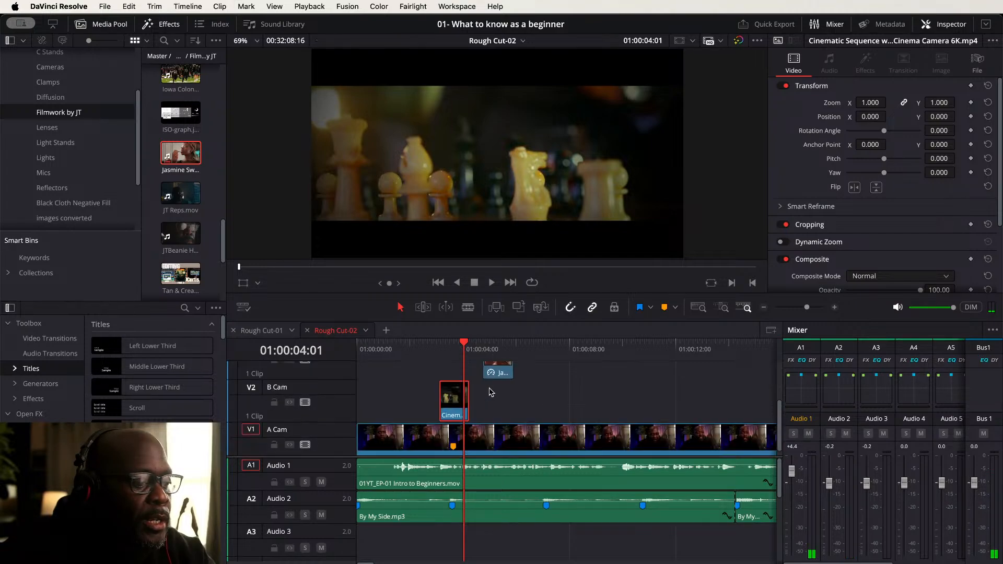
{"action": "scroll", "coordinate": [493, 373], "scroll_direction": "up", "scroll_amount": 3}
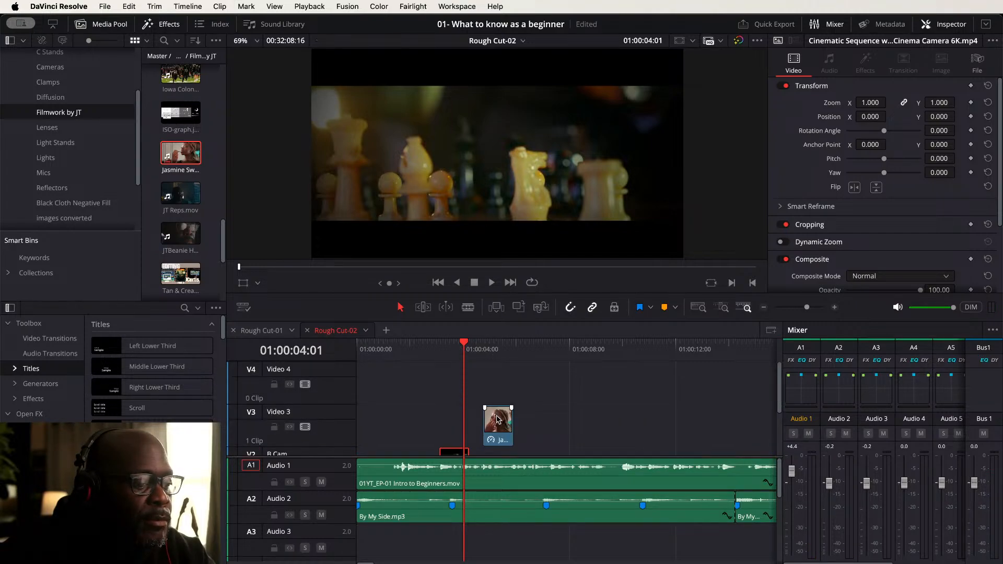
{"action": "mouse_move", "coordinate": [497, 420]}
{"action": "left_mouse_down"}
{"action": "mouse_move", "coordinate": [481, 421]}
{"action": "mouse_move", "coordinate": [494, 418]}
{"action": "left_mouse_up"}
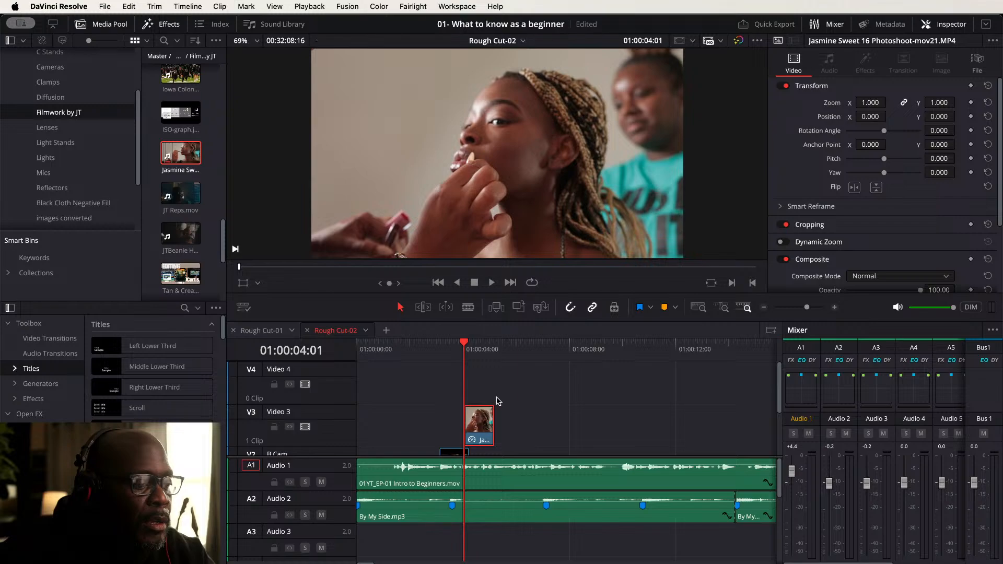
{"action": "scroll", "coordinate": [497, 400], "scroll_direction": "down", "scroll_amount": 3}
{"action": "left_click_drag", "start_coordinate": [465, 387], "coordinate": [464, 390]}
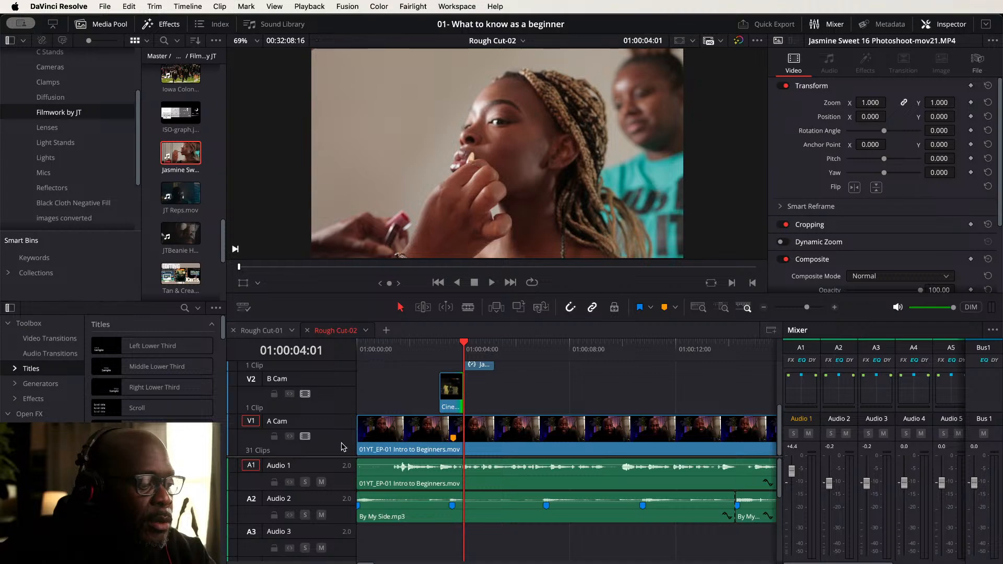
{"action": "scroll", "coordinate": [340, 456], "scroll_direction": "up", "scroll_amount": 1}
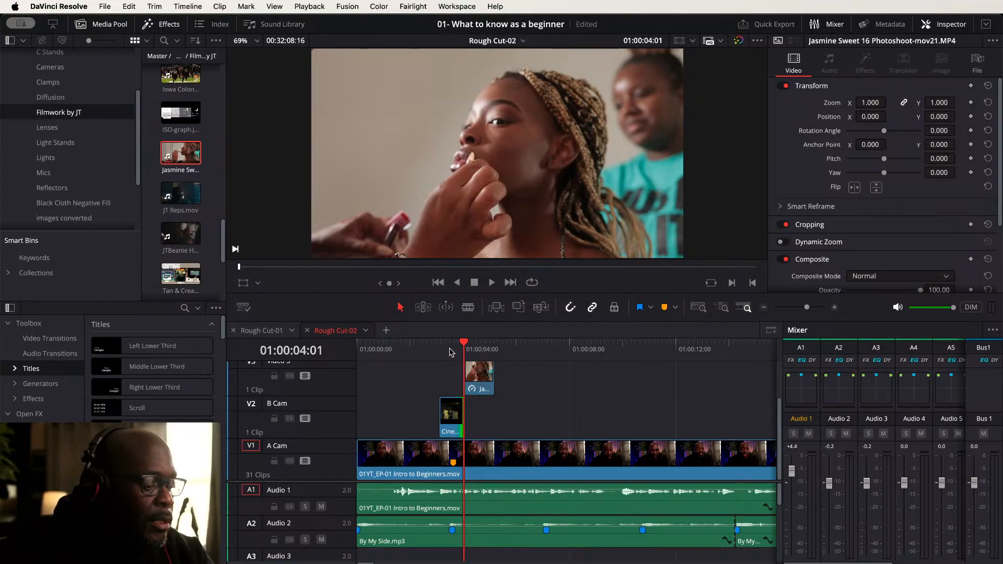
- Add the Barber Shop Cinematic BRoll Sequence clip from the media pool to the B Cam track just after the Jasmine clip
{"action": "key", "text": "Home"}
{"action": "key", "text": "space"}
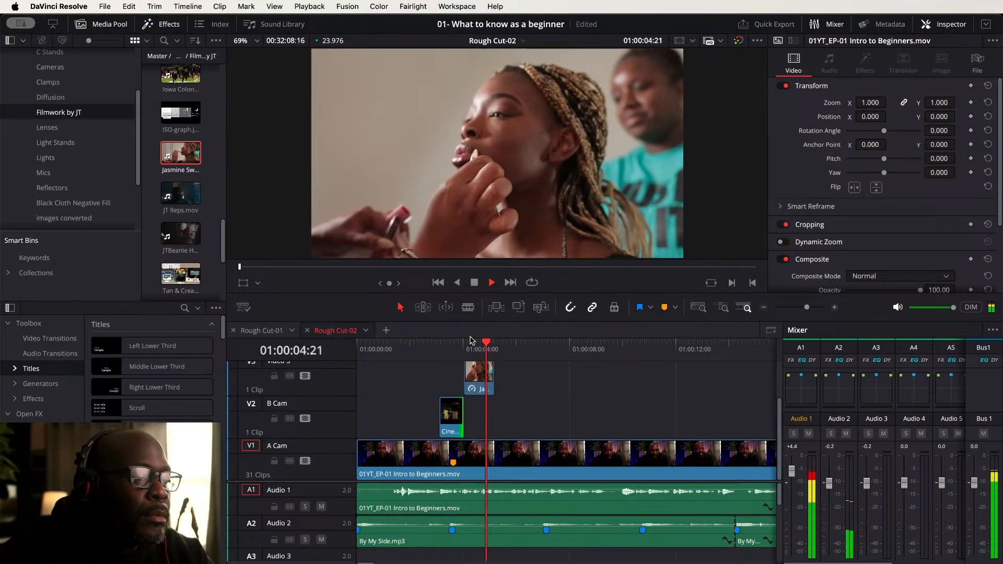
{"action": "key", "text": "space"}
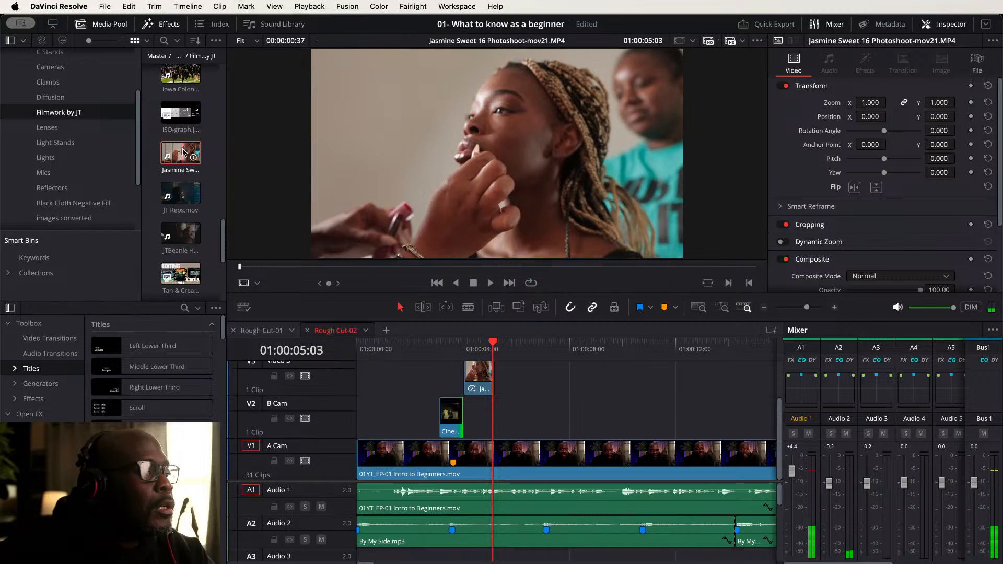
{"action": "scroll", "coordinate": [189, 157], "scroll_direction": "up", "scroll_amount": 5}
{"action": "scroll", "coordinate": [193, 151], "scroll_direction": "up", "scroll_amount": 5}
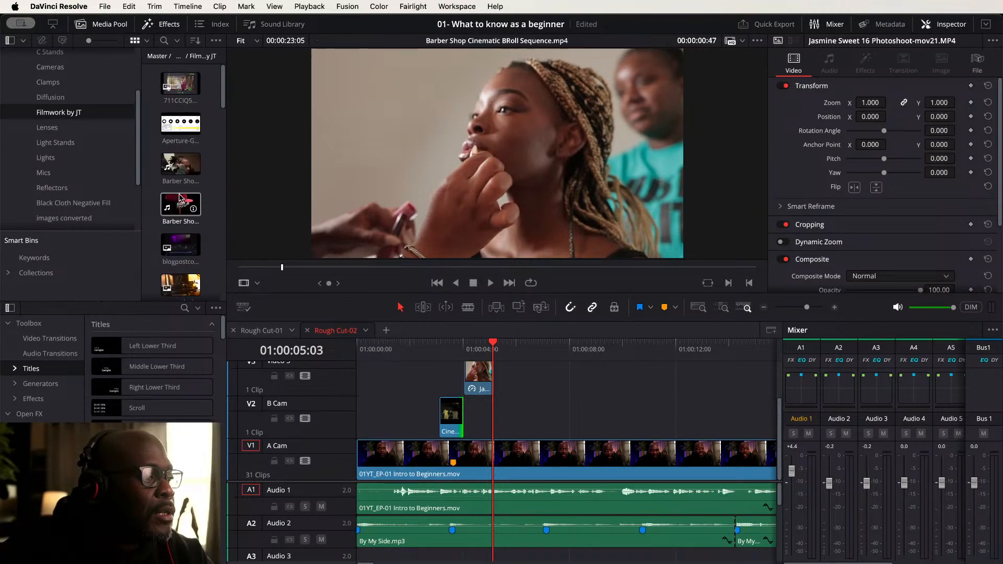
{"action": "left_click", "coordinate": [181, 165]}
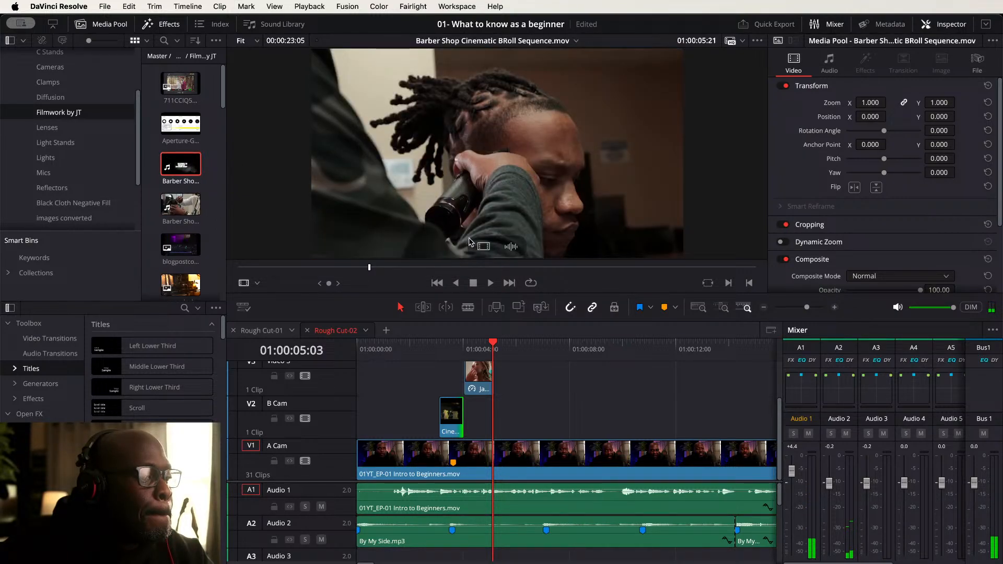
{"action": "left_click_drag", "start_coordinate": [482, 250], "coordinate": [482, 424]}
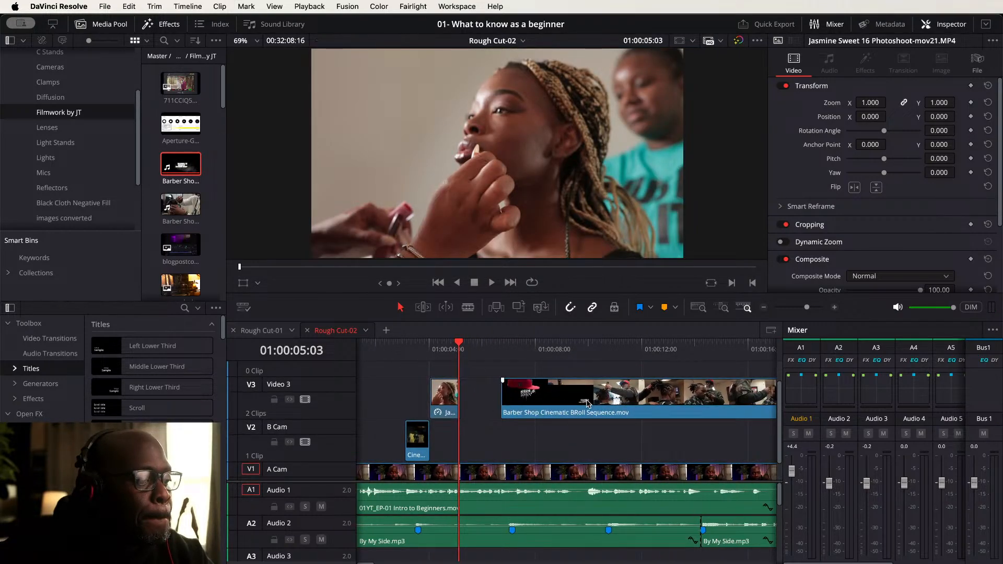
{"action": "left_click_drag", "start_coordinate": [587, 404], "coordinate": [541, 443]}
- Play back the cutaway section to review the Barber Shop clip
{"action": "left_click", "coordinate": [390, 348]}
{"action": "key", "text": "space"}
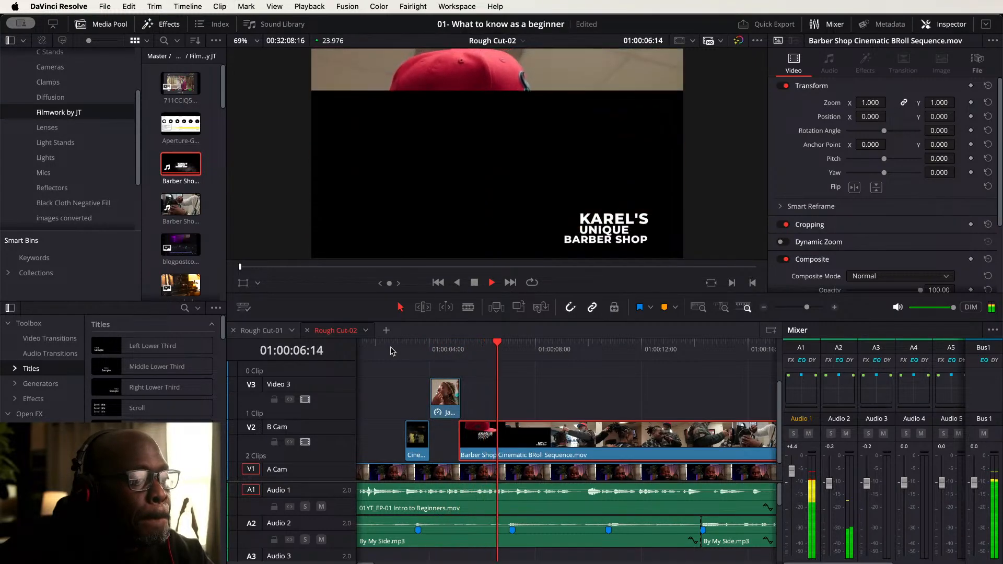
{"action": "key", "text": "space"}
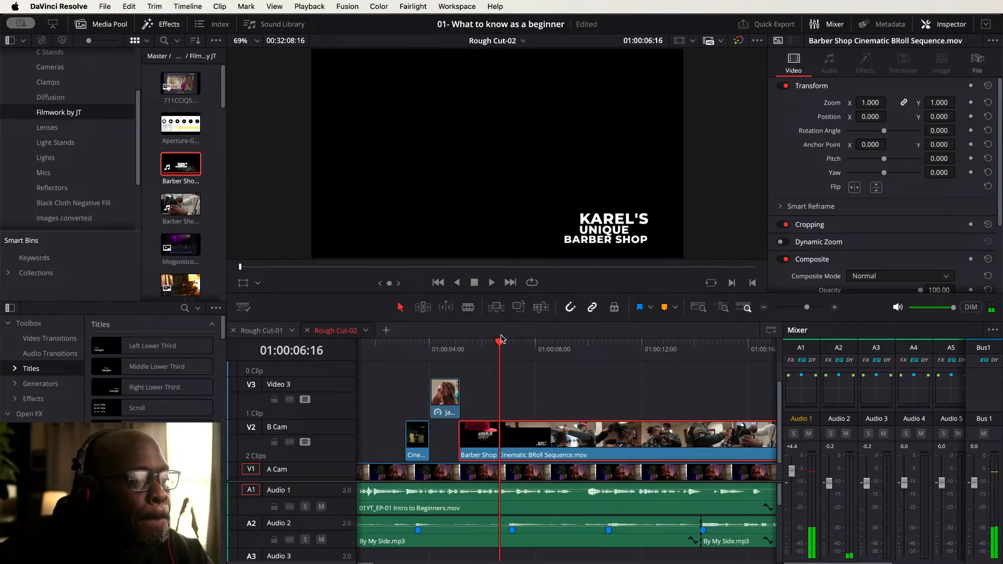
{"action": "key", "text": "space"}
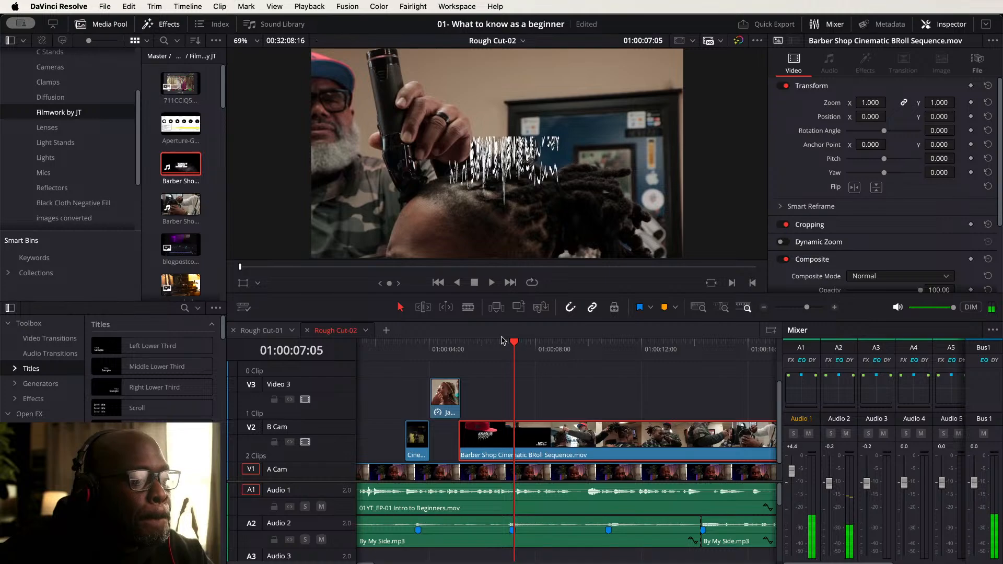
{"action": "left_click", "coordinate": [433, 346]}
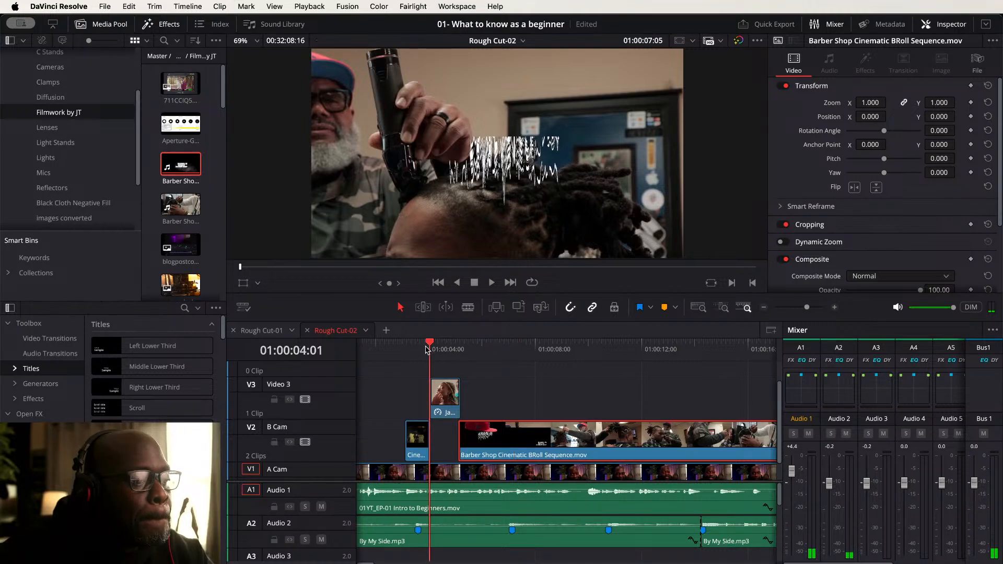
{"action": "key", "text": "space"}
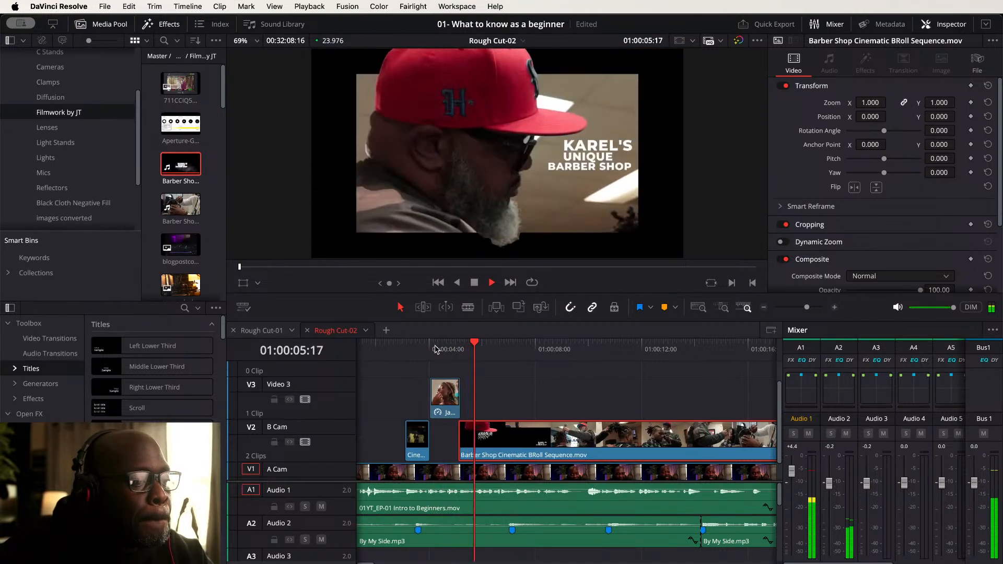
{"action": "key", "text": "space"}
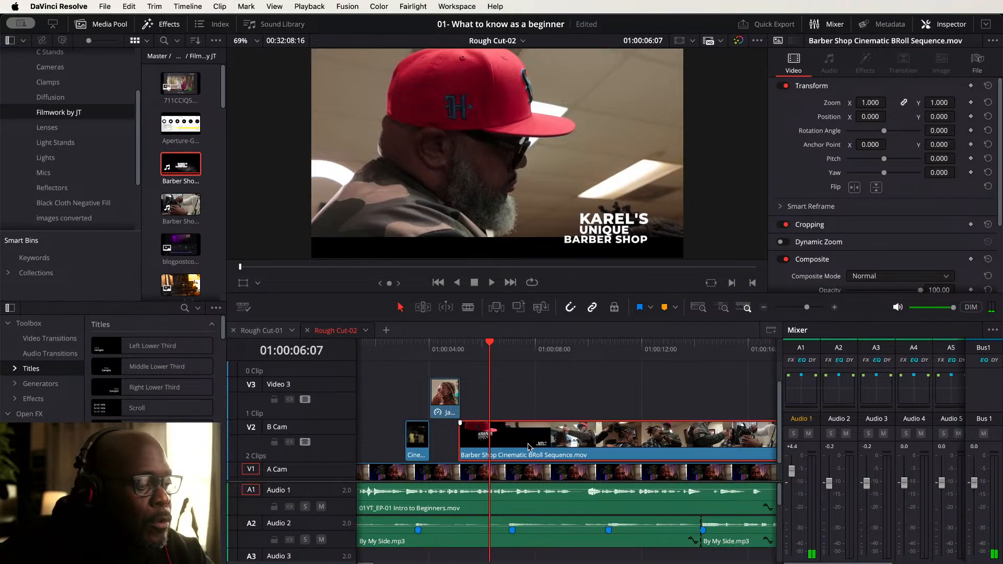
- Delete the trailing portion of the Barber Shop clip from the B Cam track
{"action": "key", "text": "shift+z"}
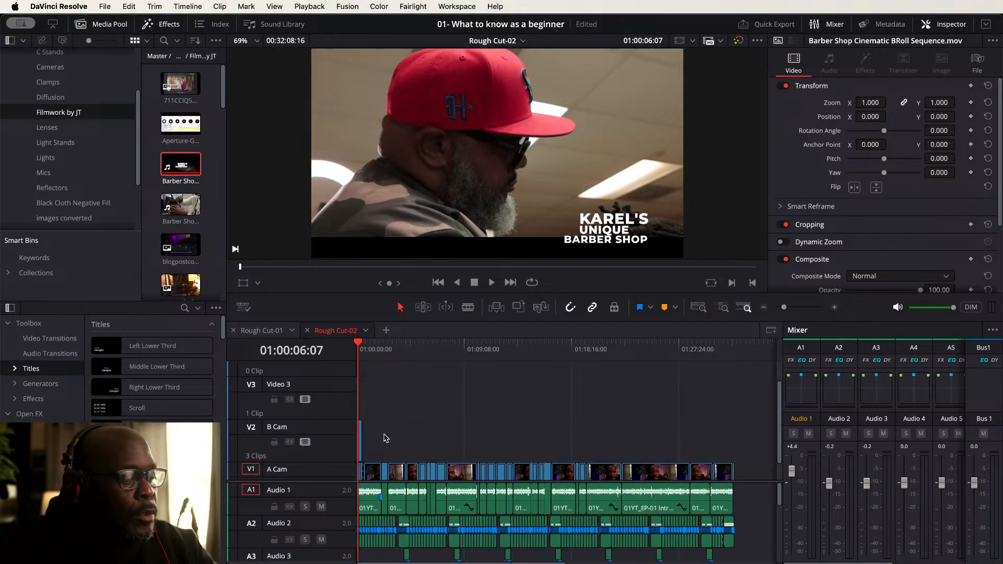
{"action": "key", "text": "super+equal"}
{"action": "key", "text": "super+equal"}
{"action": "key", "text": "super+equal"}
{"action": "key", "text": "super+equal"}
{"action": "key", "text": "super+equal"}
{"action": "key", "text": "super+equal"}
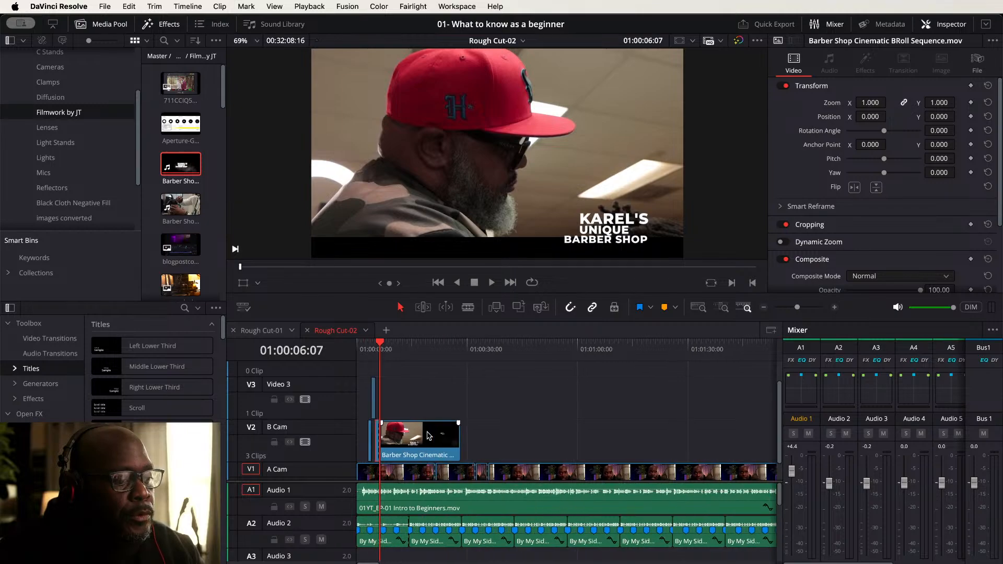
{"action": "key", "text": "super+equal"}
{"action": "key", "text": "BackSpace"}
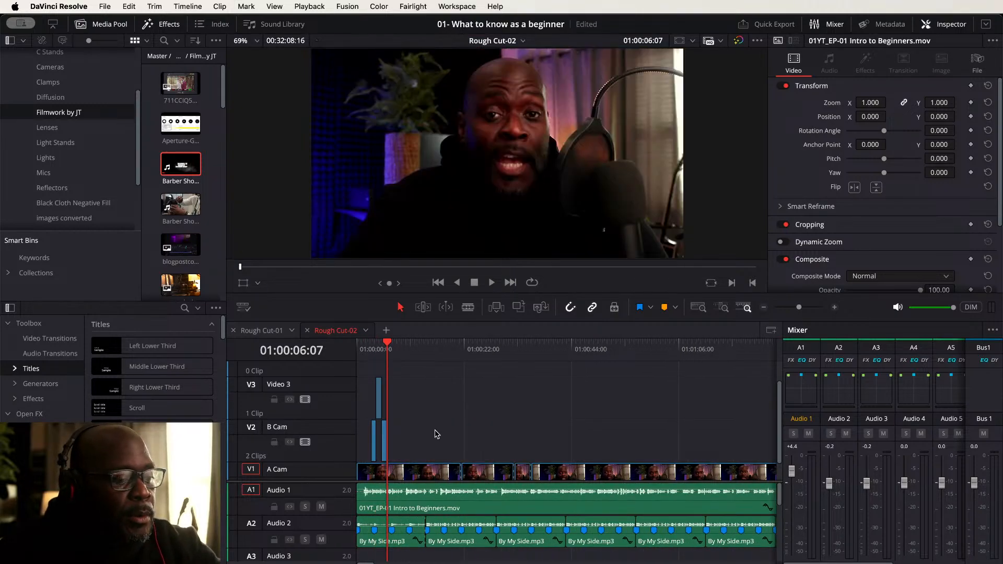
- Play the timeline from the start to review the B-roll cutaways over the A Cam footage
{"action": "key", "text": "Home"}
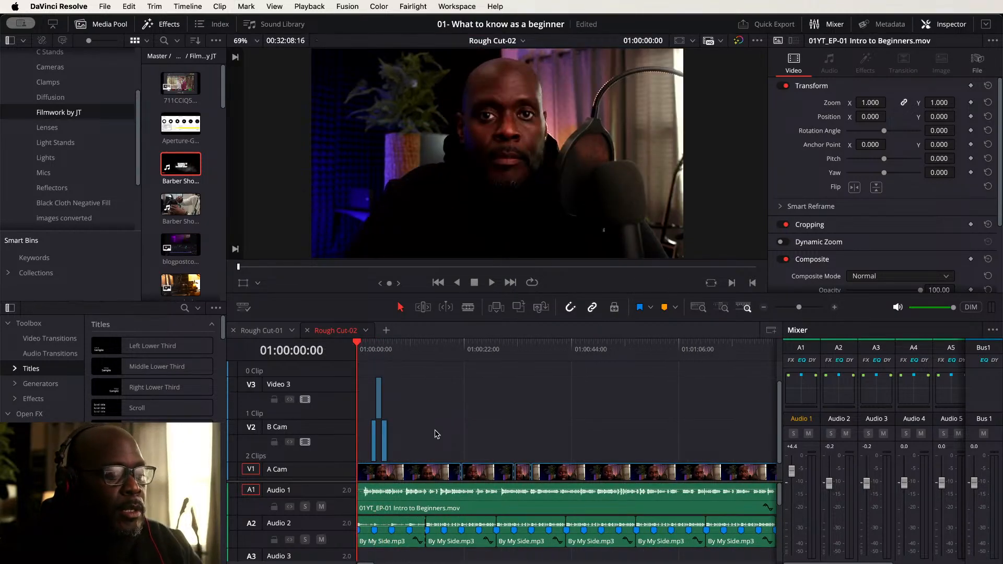
{"action": "key", "text": "space"}
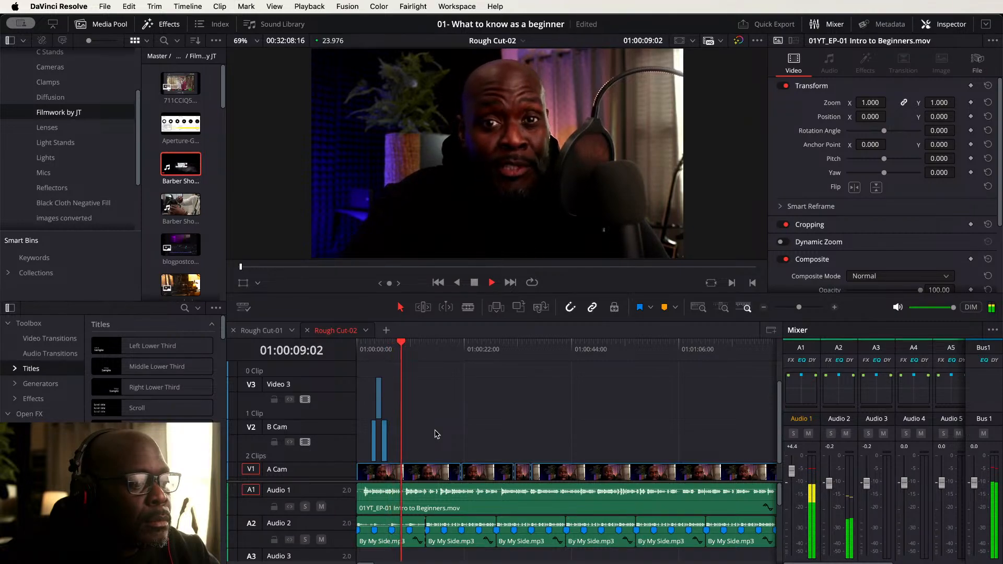
{"action": "key", "text": "space"}
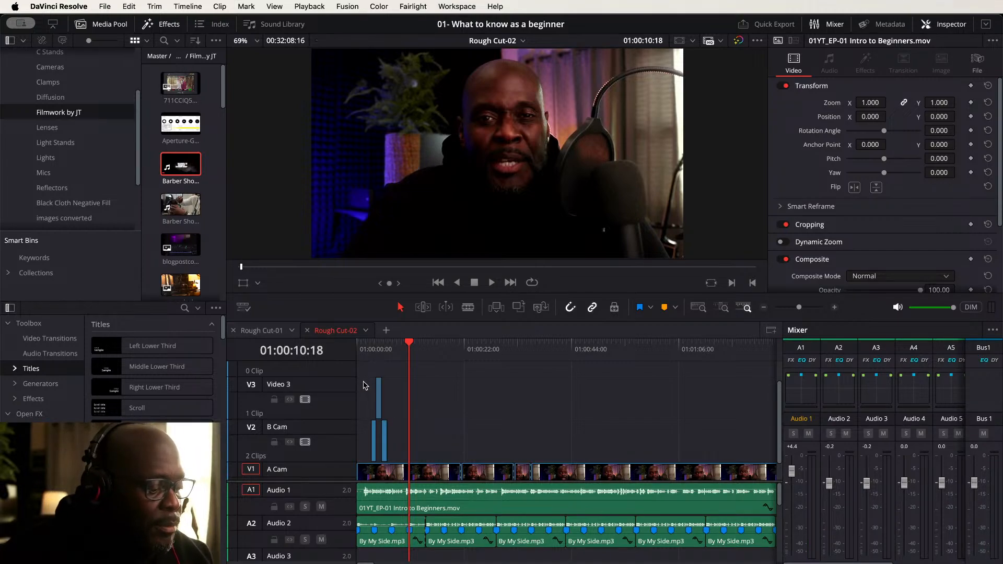
{"action": "scroll", "coordinate": [412, 425], "scroll_direction": "up", "scroll_amount": 2}
{"action": "scroll", "coordinate": [411, 426], "scroll_direction": "down", "scroll_amount": 2}
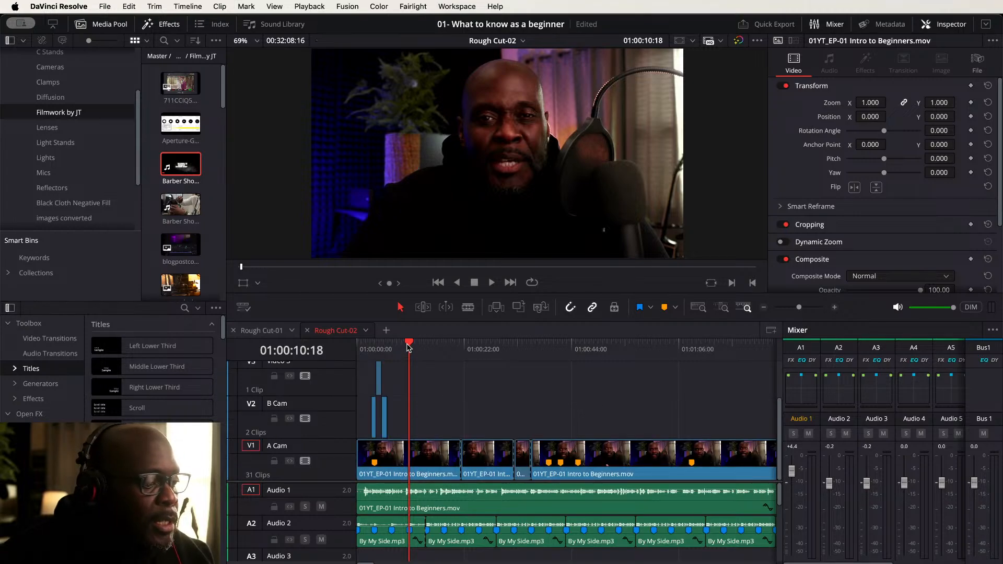
{"action": "left_click_drag", "start_coordinate": [409, 347], "coordinate": [392, 347]}
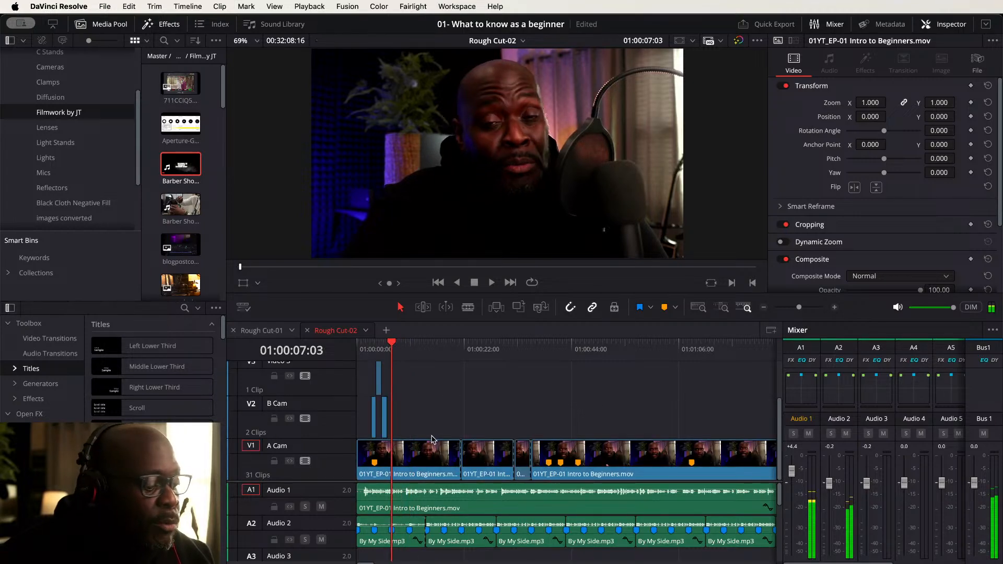
{"action": "scroll", "coordinate": [467, 460], "scroll_direction": "up", "scroll_amount": 5}
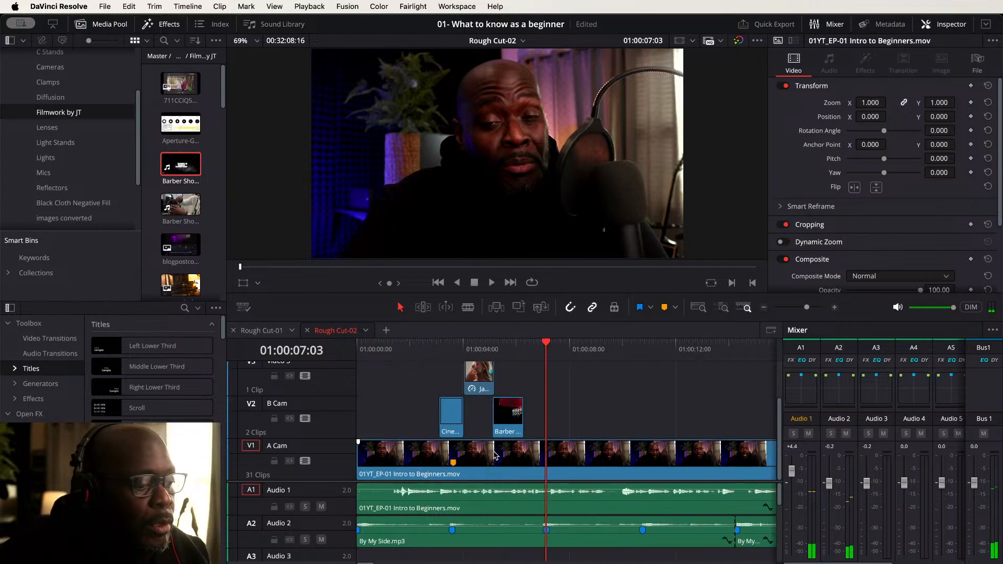
- Split the A Cam clip at the playhead, about 01:00:09:16
{"action": "left_click", "coordinate": [431, 354]}
{"action": "key", "text": "space"}
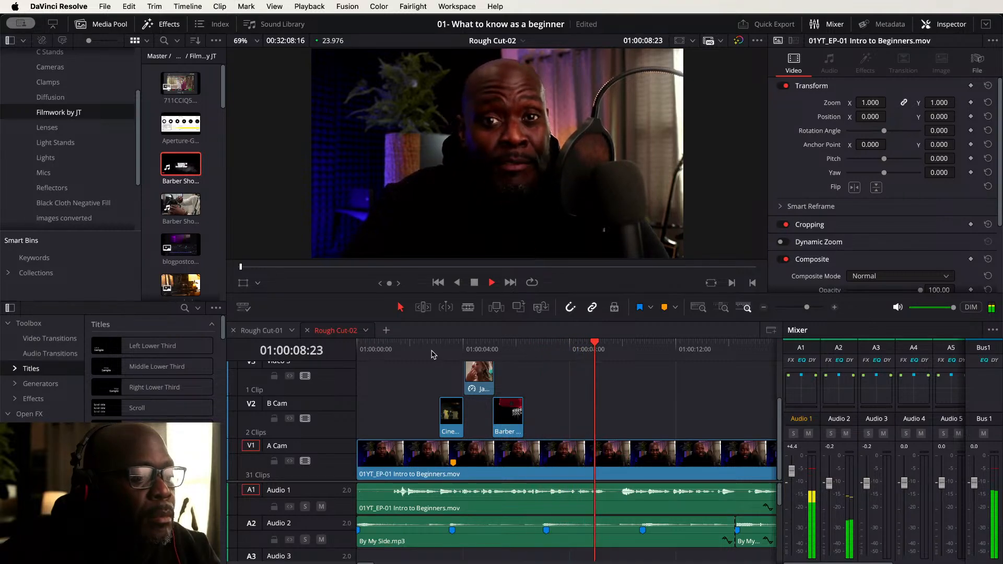
{"action": "key", "text": "space"}
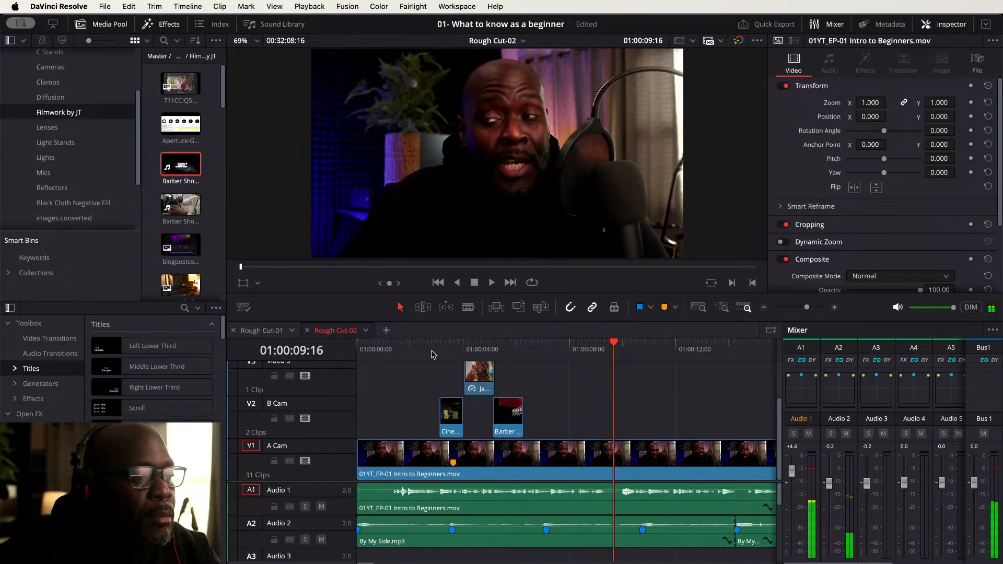
{"action": "left_click", "coordinate": [501, 466]}
{"action": "key", "text": "super+b"}
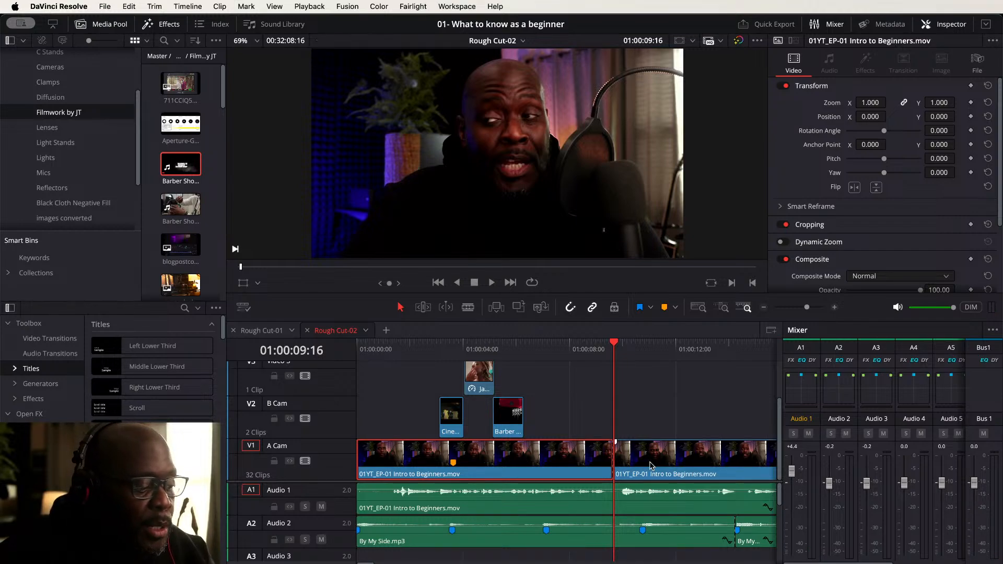
- Copy the A Cam segment after the cut onto the B Cam track and punch in with zoom 1.5 and Y position -189
{"action": "scroll", "coordinate": [696, 399], "scroll_direction": "right", "scroll_amount": 5}
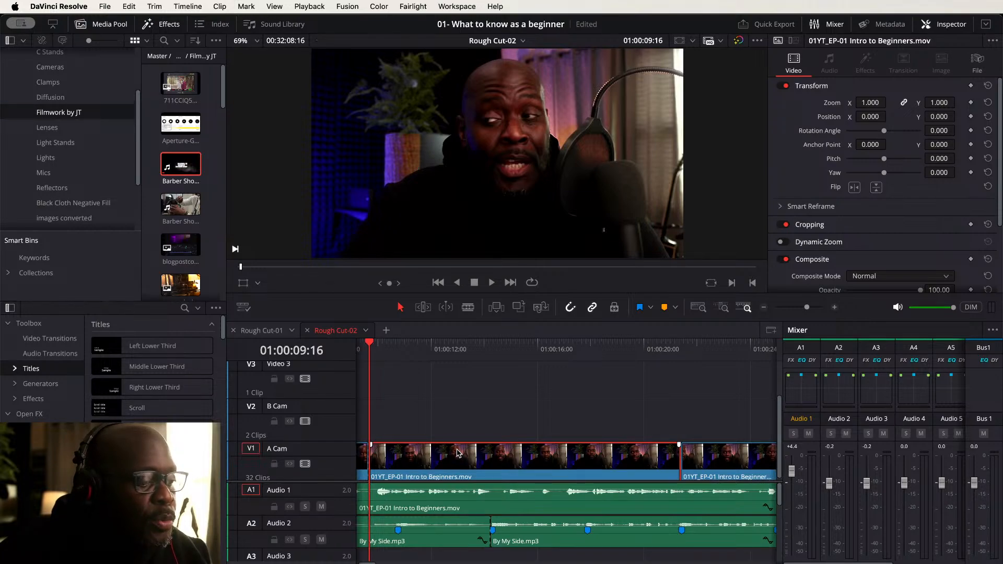
{"action": "left_click_drag", "start_coordinate": [458, 450], "coordinate": [459, 418]}
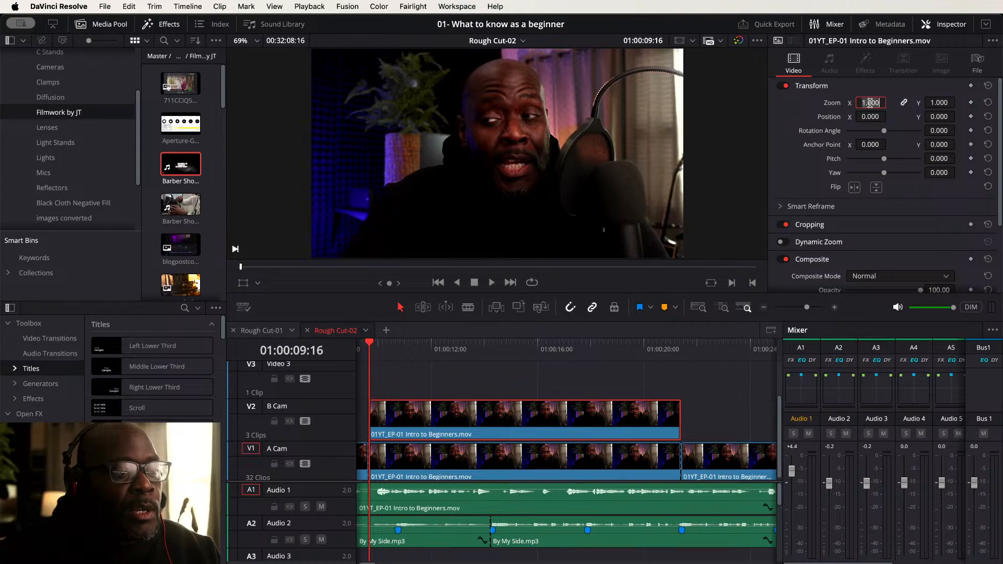
{"action": "key", "text": "Return"}
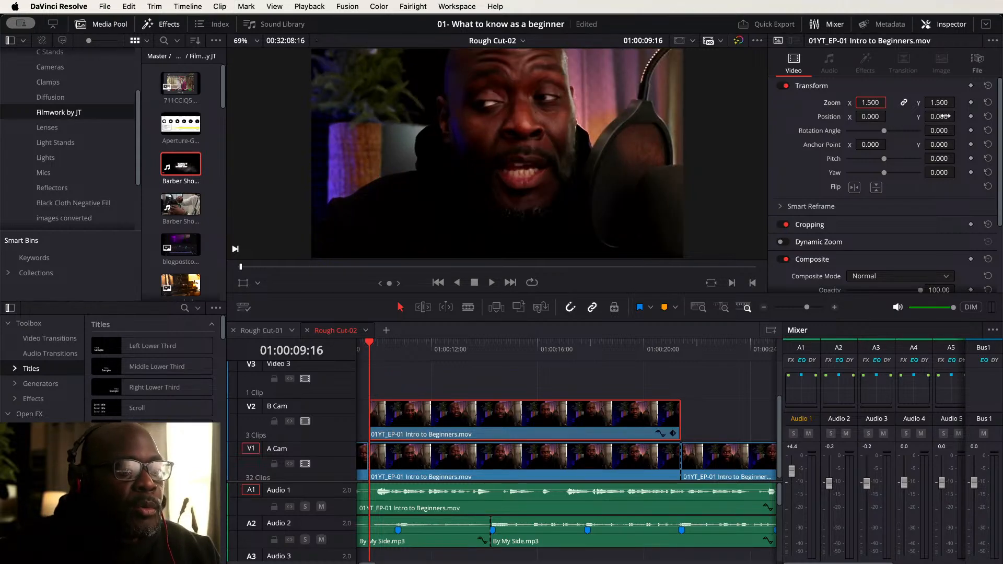
{"action": "left_click_drag", "start_coordinate": [940, 117], "coordinate": [840, 116]}
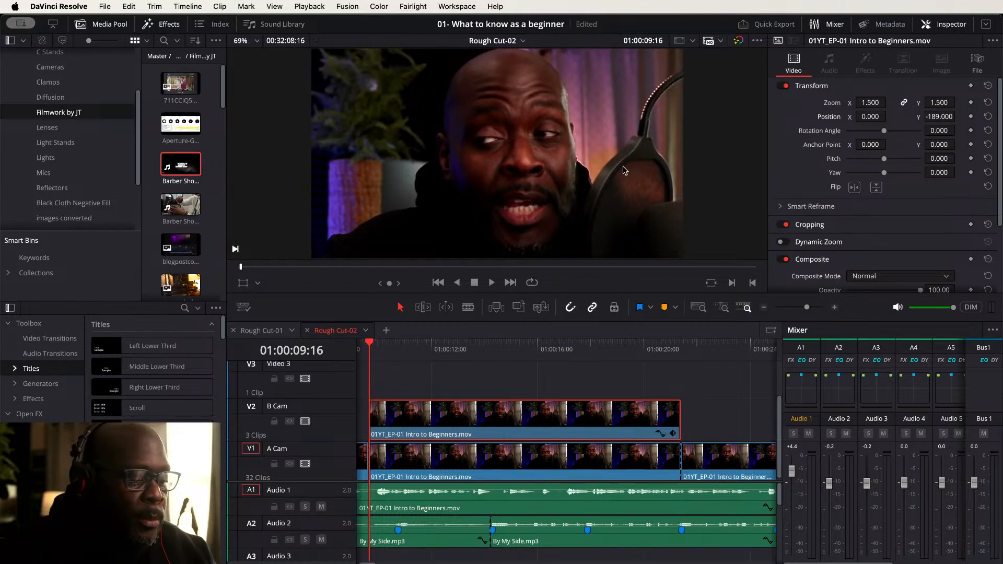
- Play the timeline from the start to review the punch-in on the B Cam track
{"action": "key", "text": "Home"}
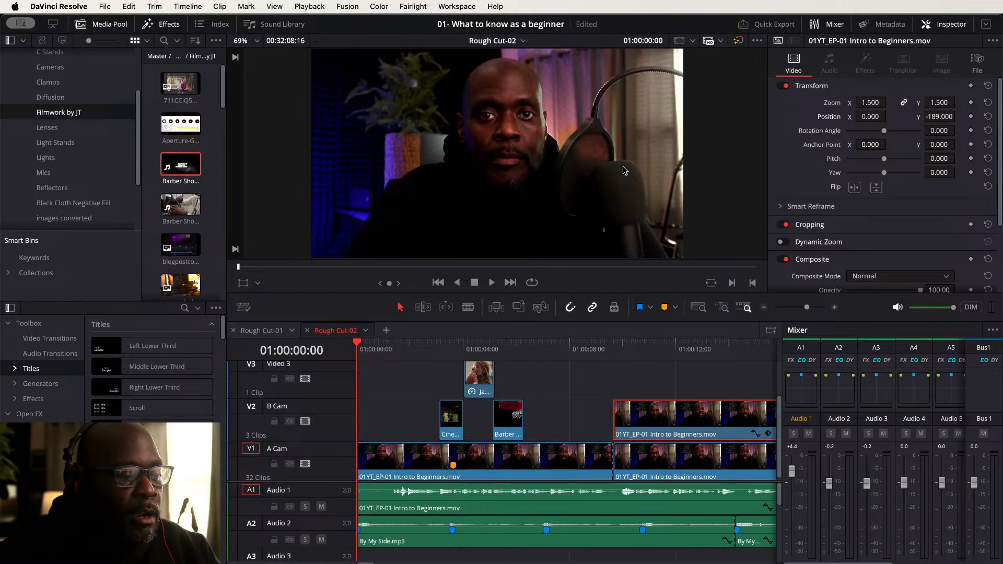
{"action": "key", "text": "space"}
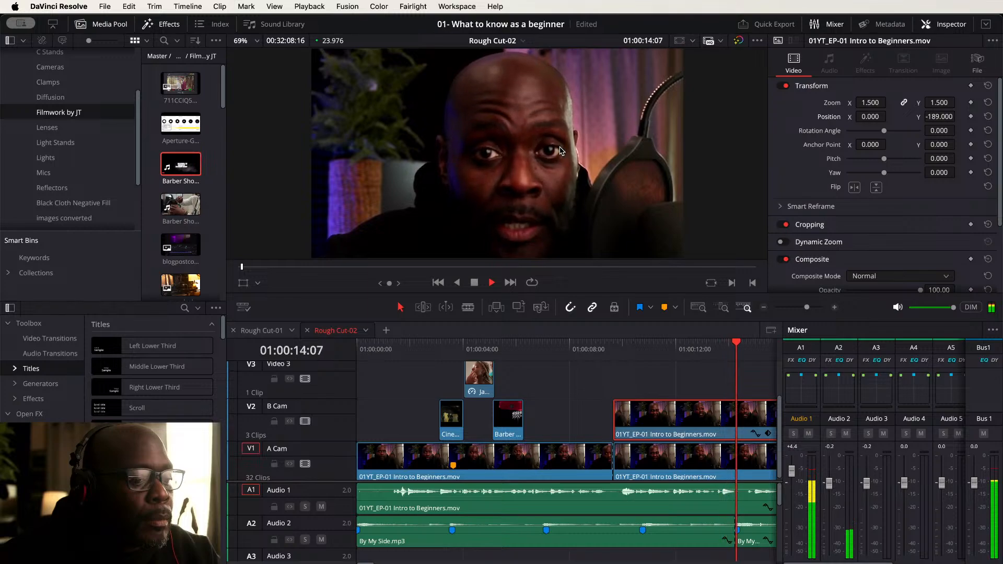
{"action": "key", "text": "space"}
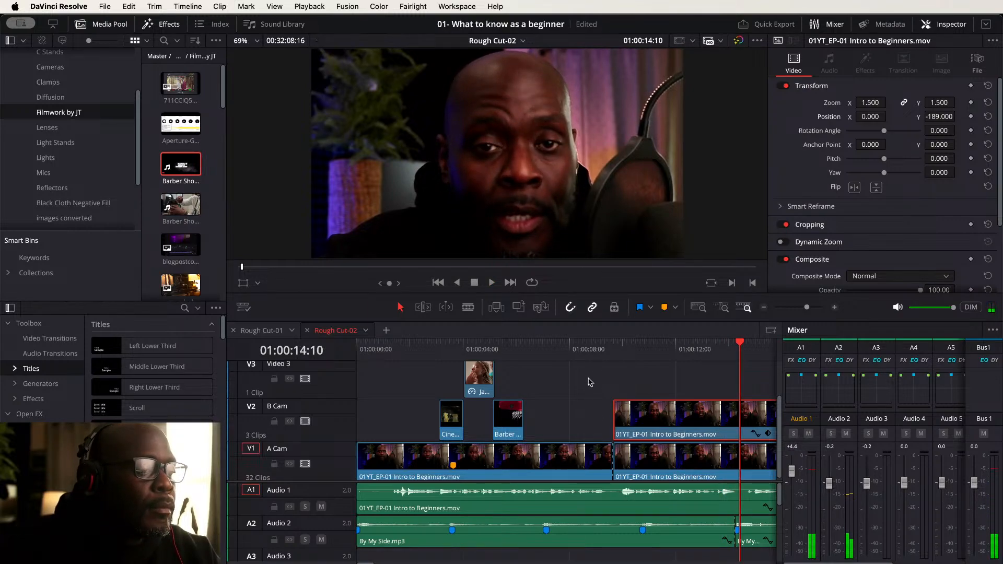
{"action": "scroll", "coordinate": [600, 420], "scroll_direction": "right", "scroll_amount": 10}
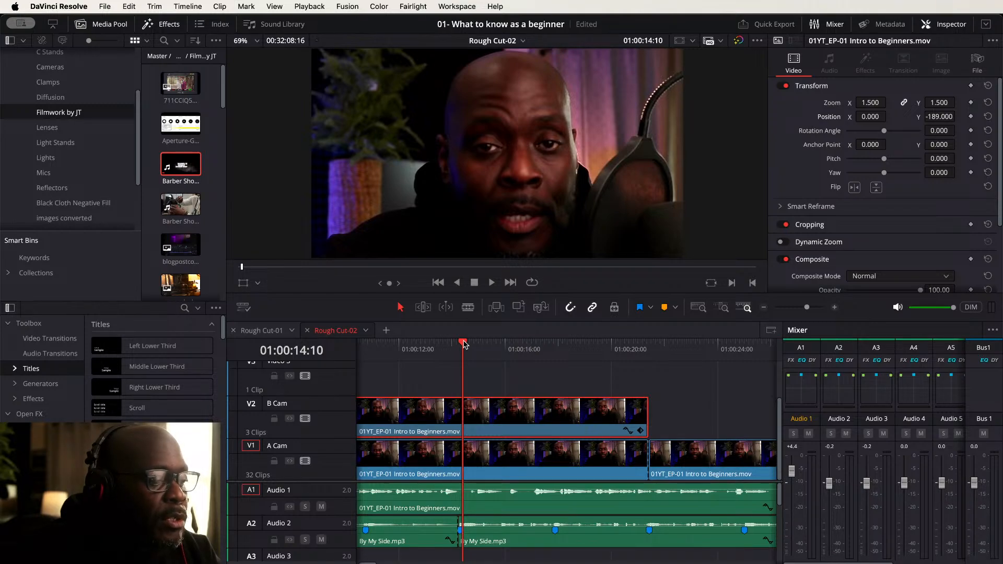
{"action": "scroll", "coordinate": [467, 416], "scroll_direction": "down", "scroll_amount": 5}
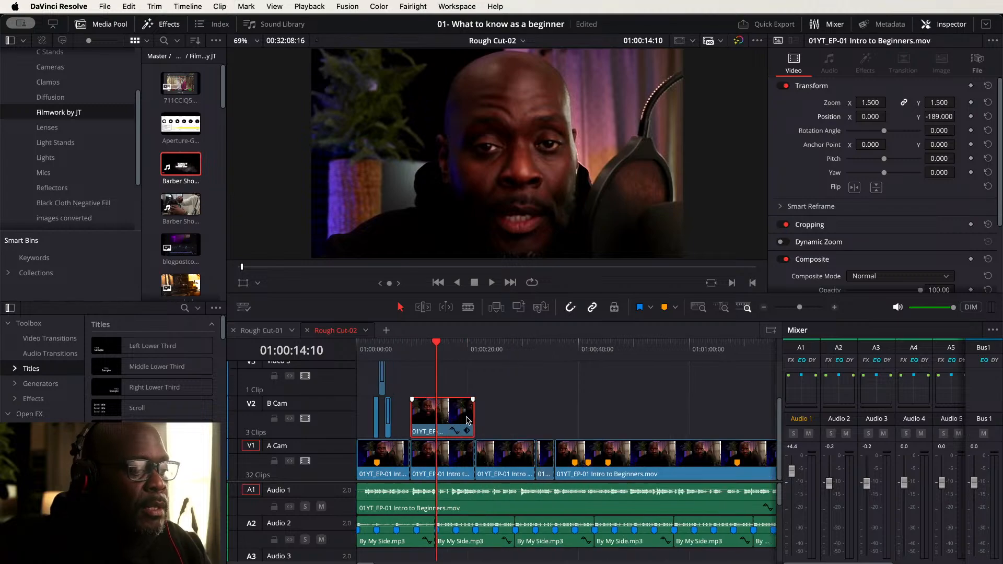
{"action": "left_click", "coordinate": [372, 346]}
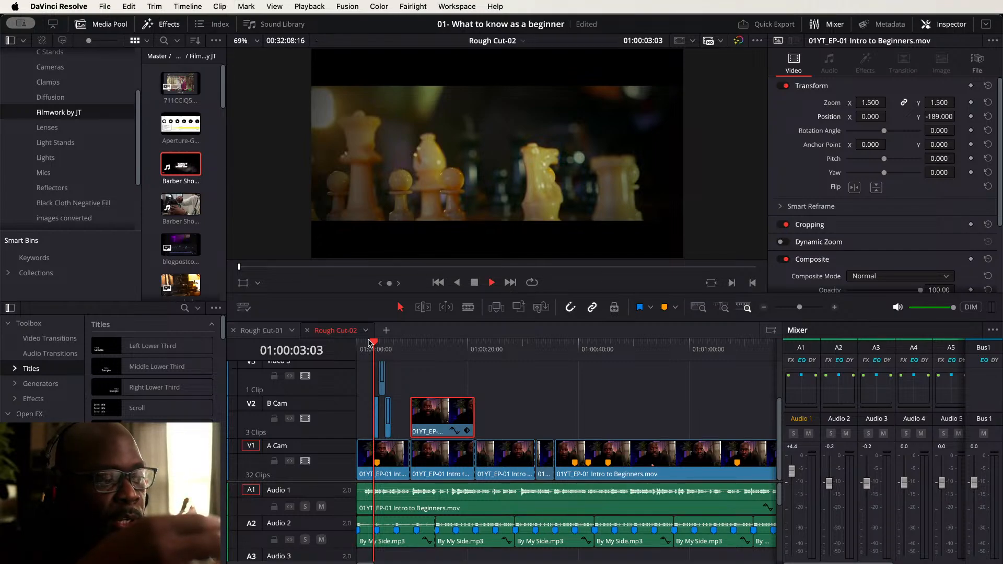
{"action": "key", "text": "space"}
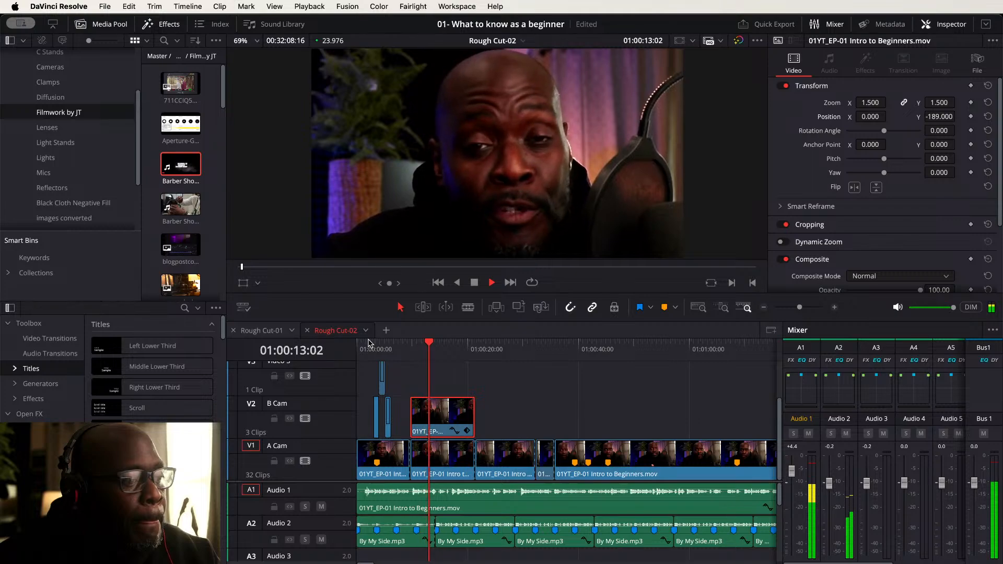
{"action": "key", "text": "space"}
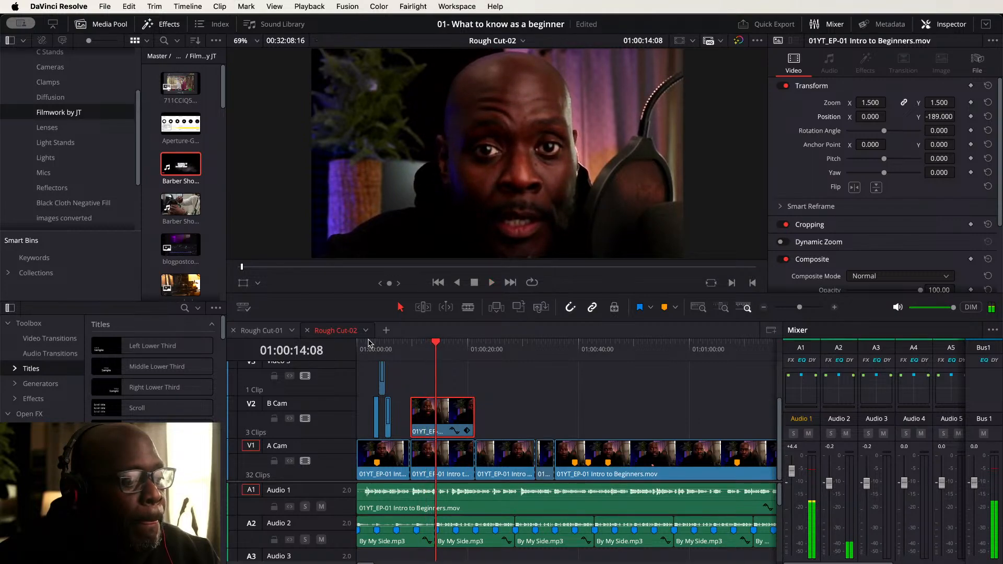
{"action": "key", "text": "space"}
{"action": "key", "text": "space"}
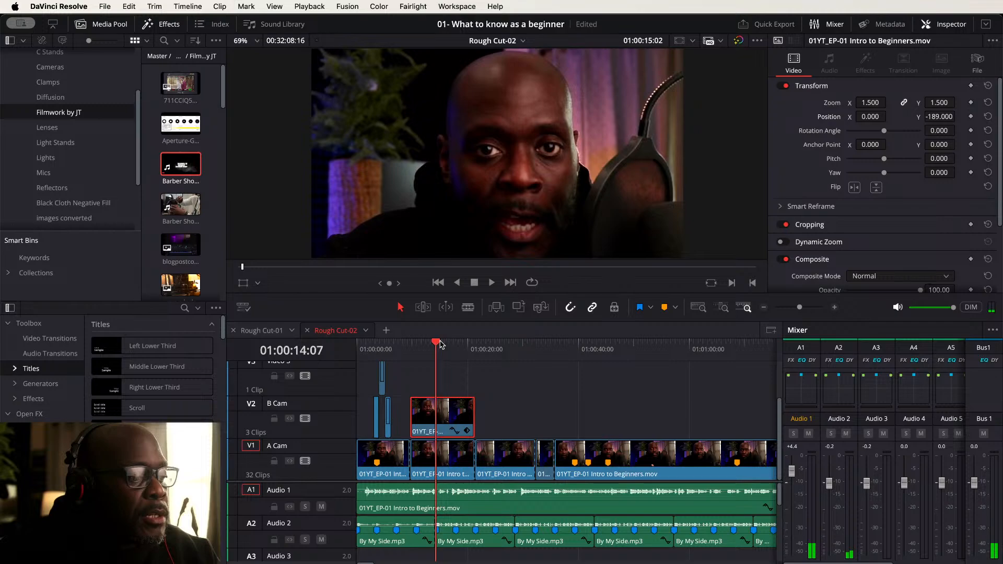
- Trim the end of the B Cam punch-in clip back to the playhead at about 01:00:14:07
{"action": "left_click_drag", "start_coordinate": [442, 344], "coordinate": [436, 343]}
{"action": "key", "text": "super+equal"}
{"action": "key", "text": "super+equal"}
{"action": "key", "text": "super+equal"}
{"action": "key", "text": "super+equal"}
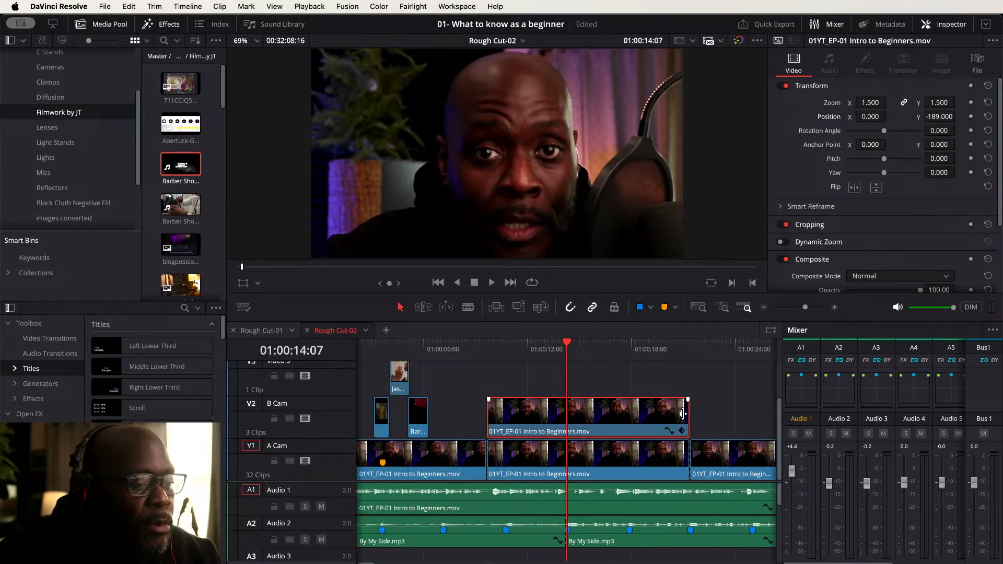
{"action": "left_click_drag", "start_coordinate": [685, 412], "coordinate": [563, 412]}
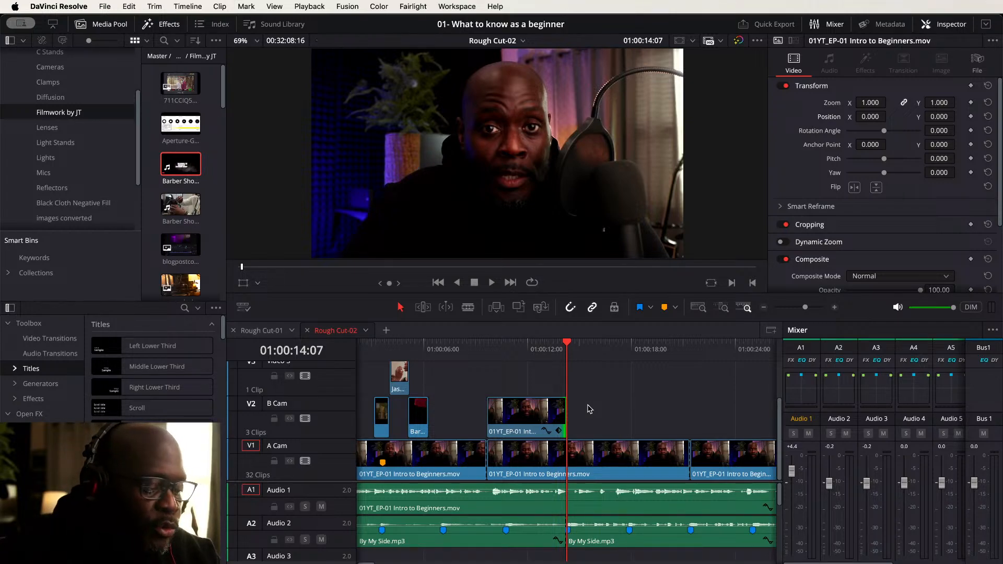
- Play the timeline from the start to review the shortened punch-in
{"action": "key", "text": "Home"}
{"action": "key", "text": "space"}
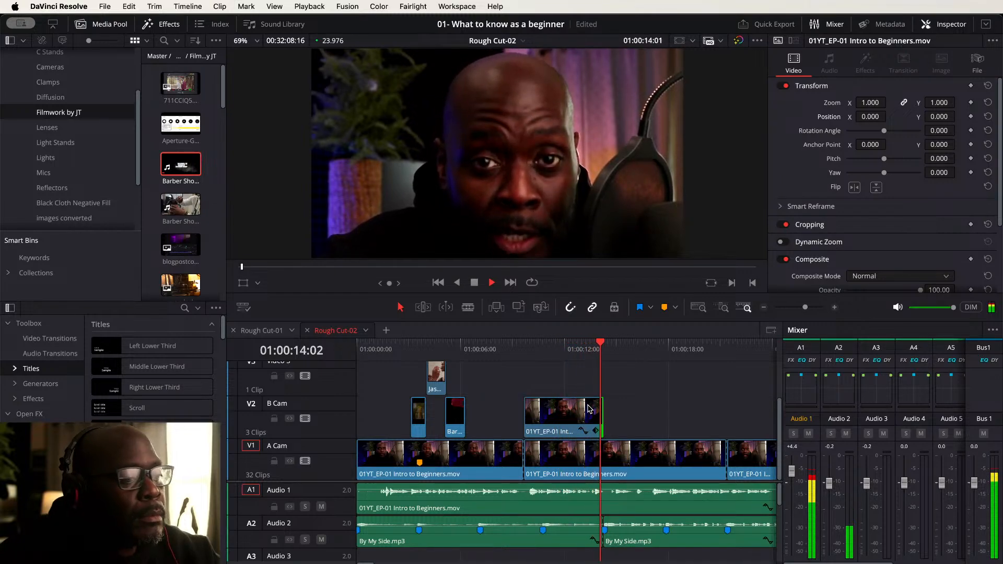
{"action": "key", "text": "space"}
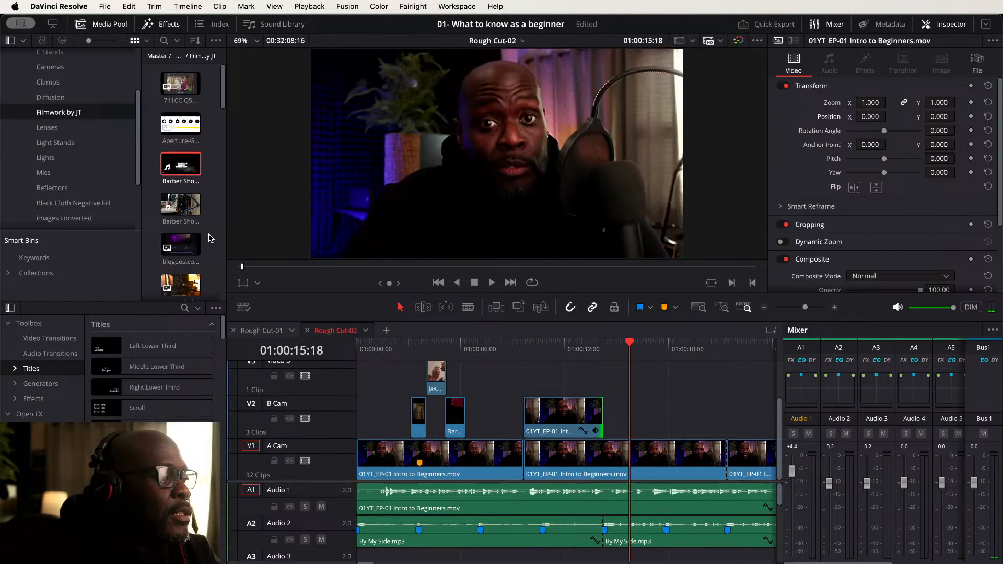
- Preview the Doric Camel Walk clip, mark its out point, and add its video to the Video 3 track after the punch-in
{"action": "scroll", "coordinate": [209, 240], "scroll_direction": "down", "scroll_amount": 4}
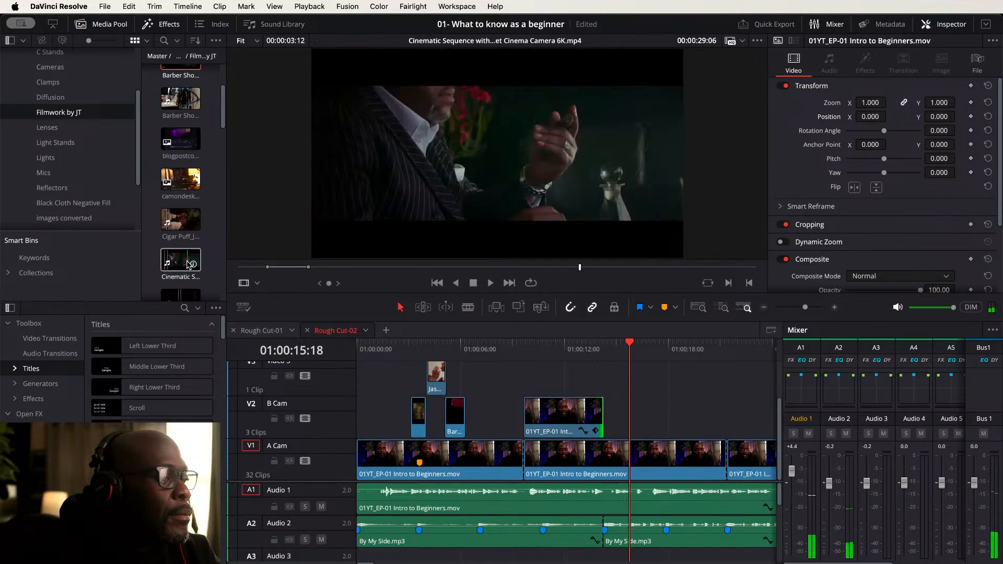
{"action": "scroll", "coordinate": [189, 265], "scroll_direction": "down", "scroll_amount": 4}
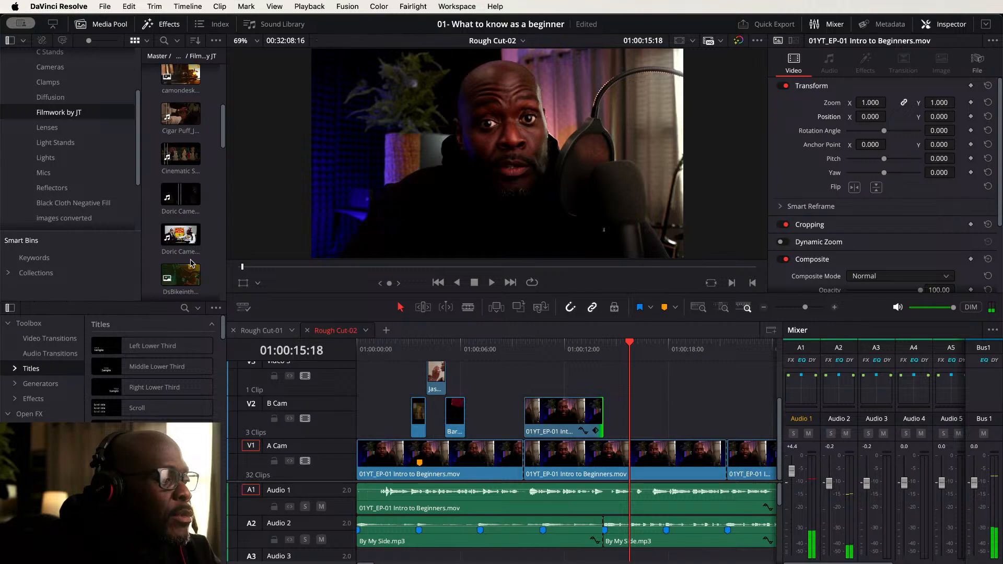
{"action": "scroll", "coordinate": [191, 264], "scroll_direction": "down", "scroll_amount": 1}
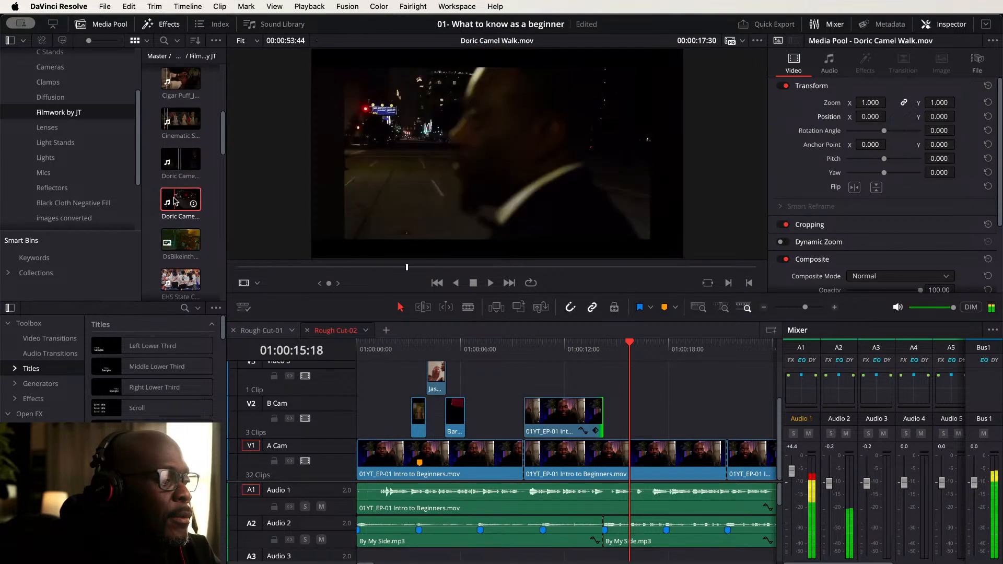
{"action": "left_click", "coordinate": [189, 201]}
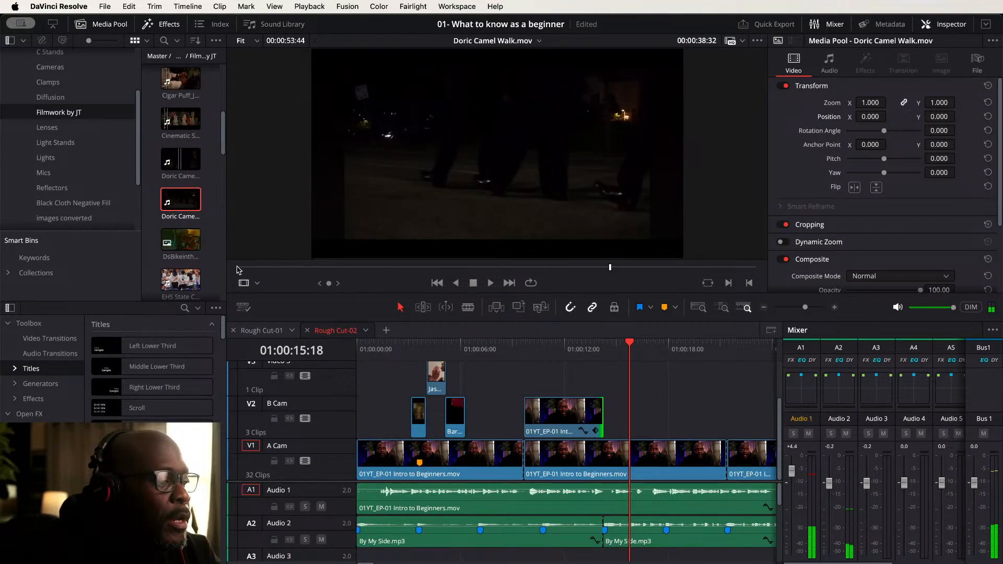
{"action": "left_click_drag", "start_coordinate": [238, 268], "coordinate": [278, 271]}
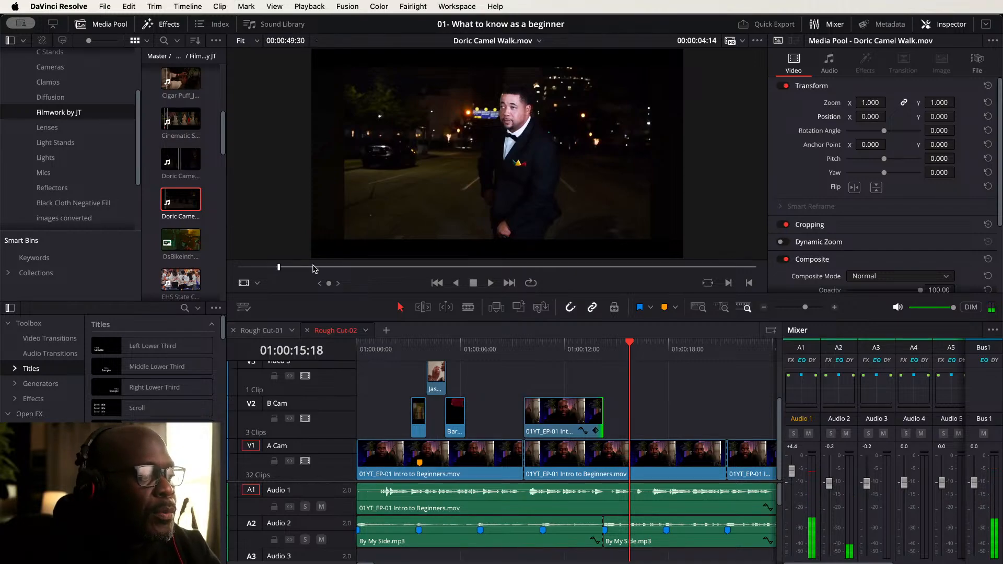
{"action": "key", "text": "space"}
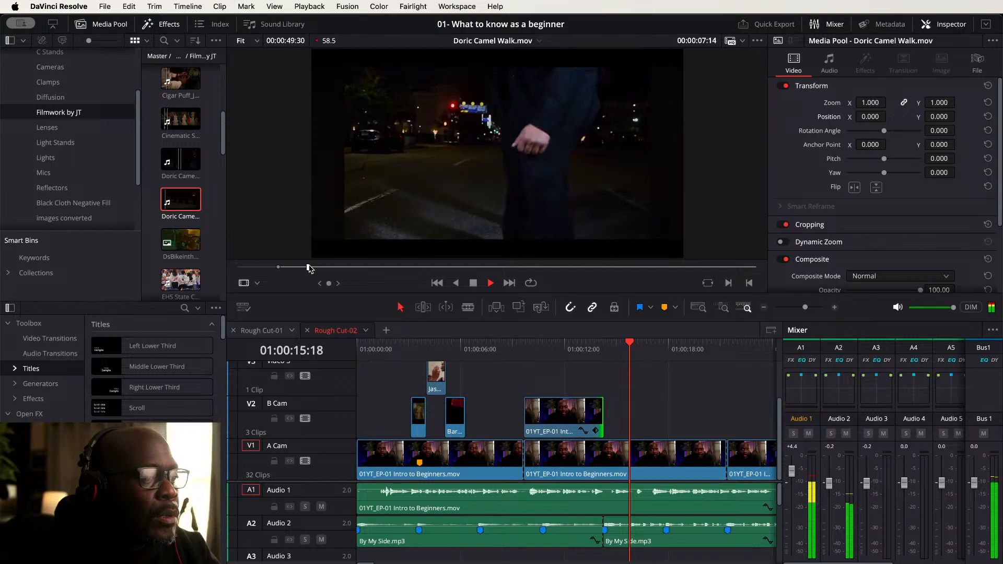
{"action": "key", "text": "space"}
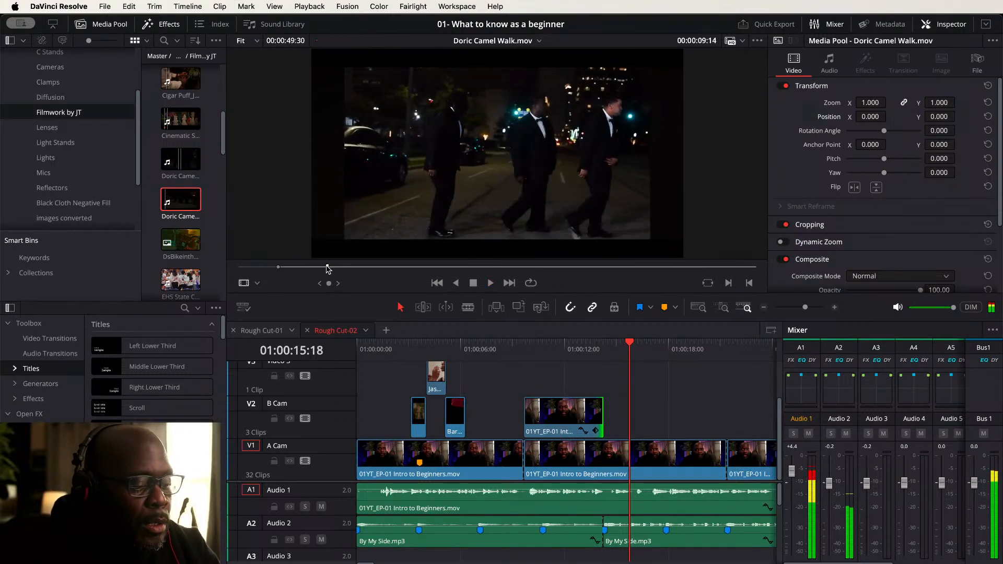
{"action": "key", "text": "o"}
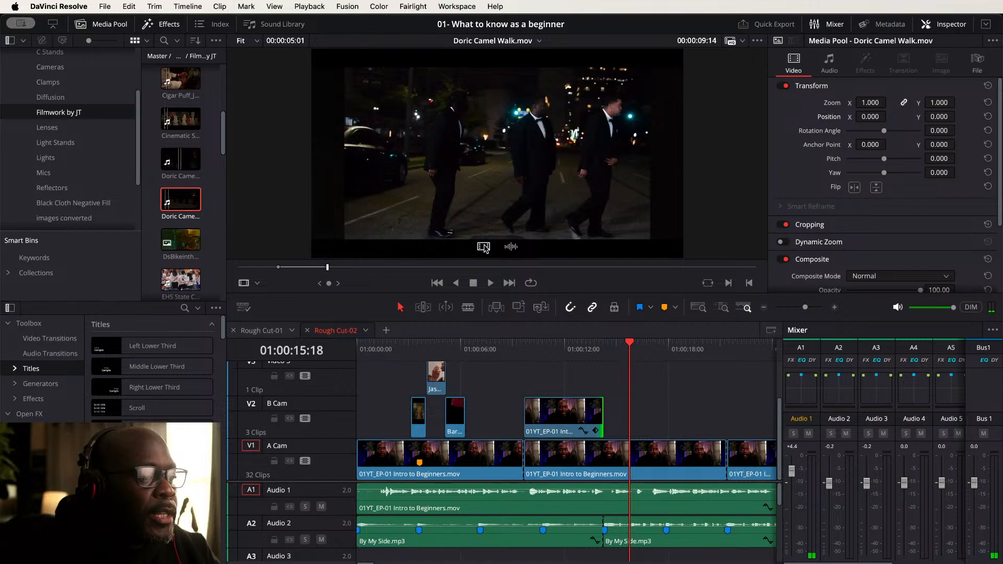
{"action": "left_click_drag", "start_coordinate": [485, 248], "coordinate": [693, 384]}
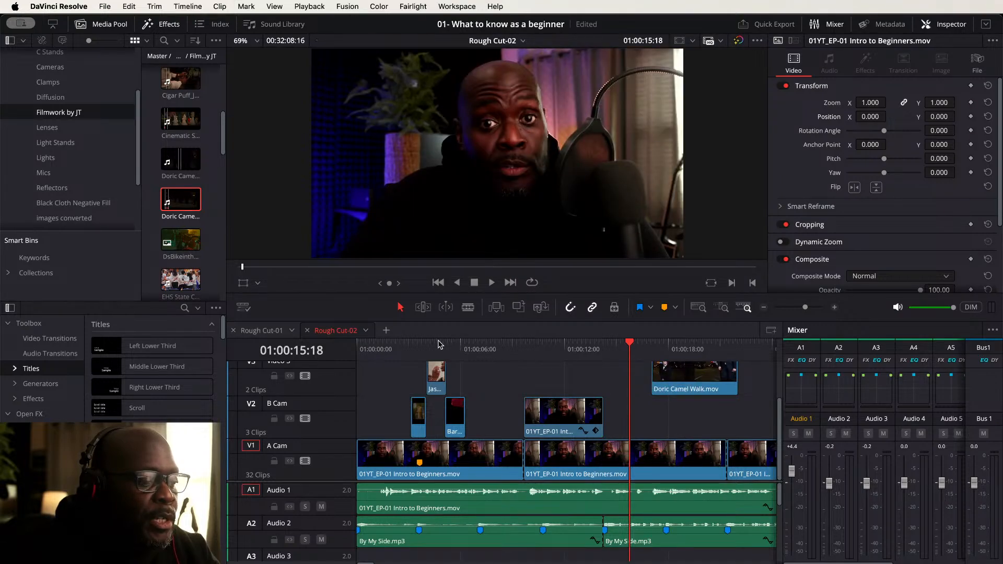
- Move the Doric Camel Walk clip earlier so it starts at the playhead, about 01:00:13:17
{"action": "left_click", "coordinate": [397, 345]}
{"action": "key", "text": "space"}
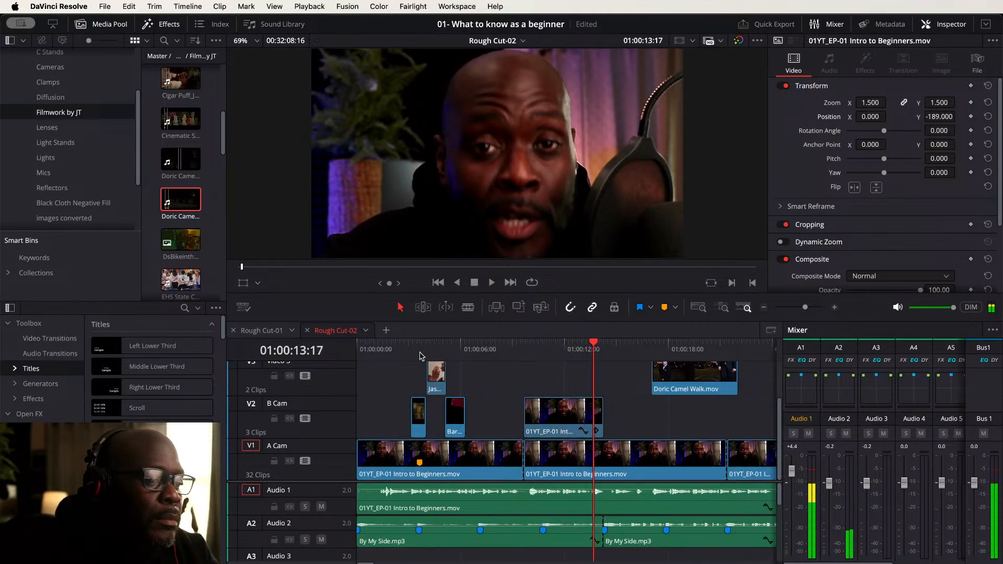
{"action": "left_click_drag", "start_coordinate": [675, 377], "coordinate": [622, 372]}
- Change the Doric Camel Walk clip's speed to 60%
{"action": "right_click", "coordinate": [623, 372]}
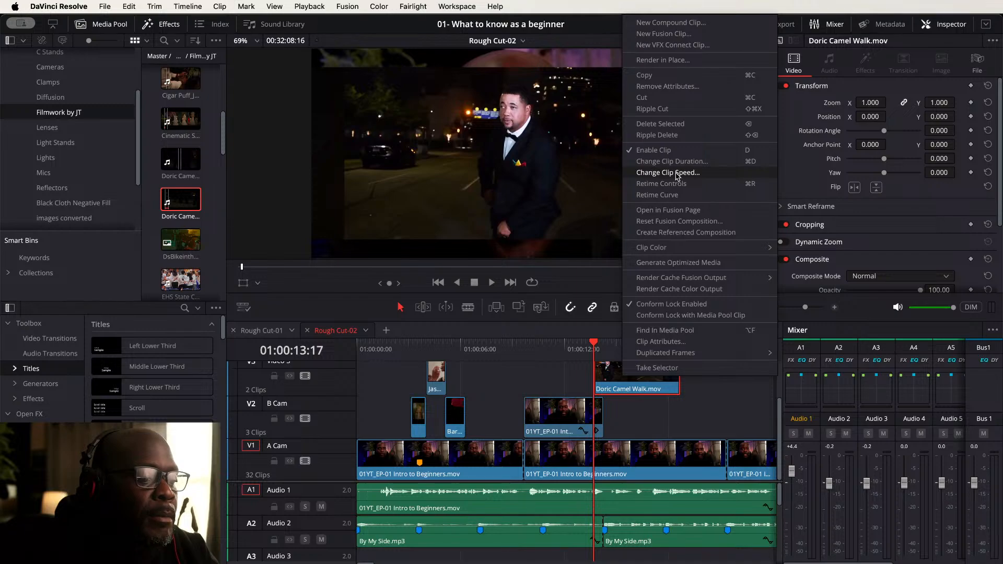
{"action": "left_click", "coordinate": [676, 174]}
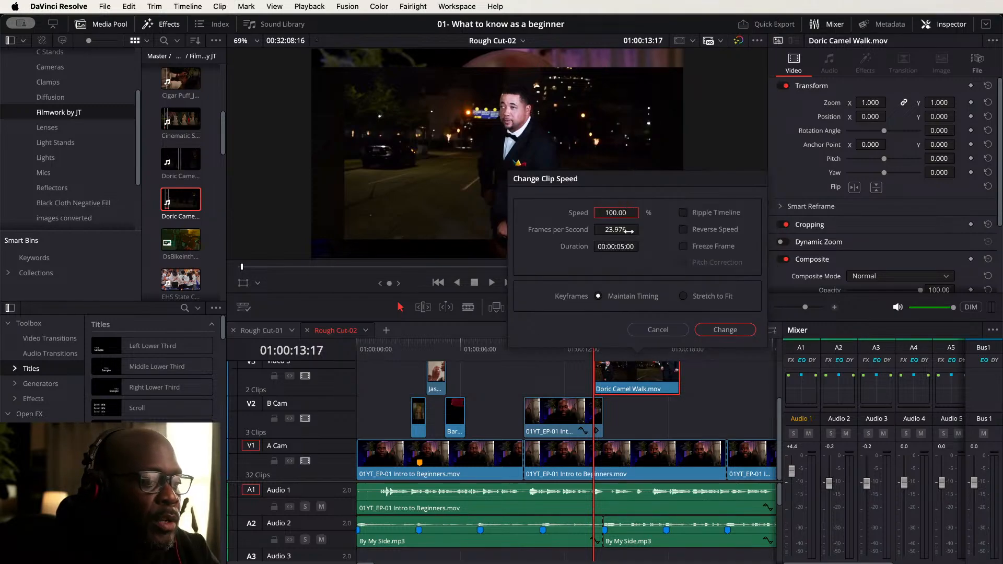
{"action": "double_click", "coordinate": [617, 213]}
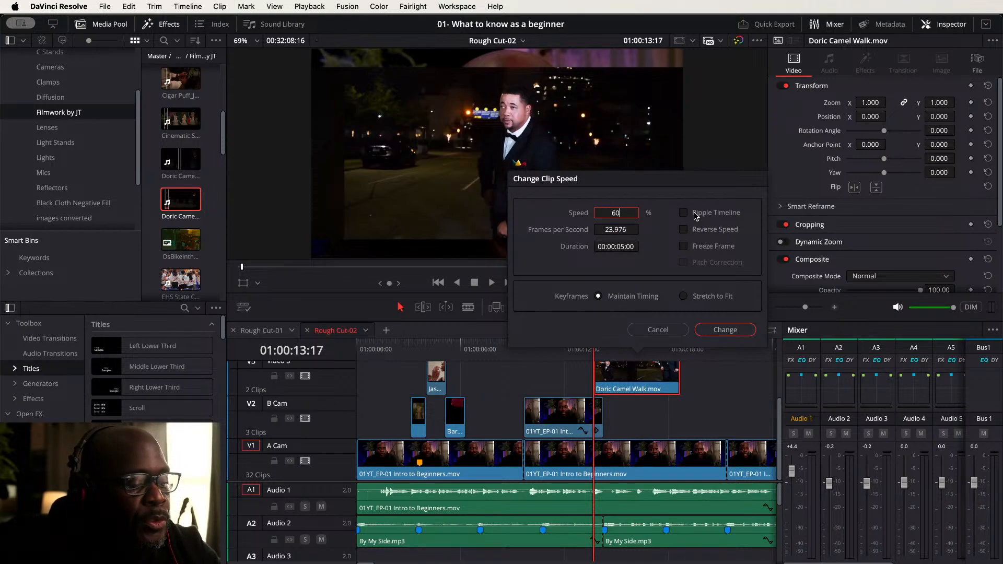
{"action": "key", "text": "Return"}
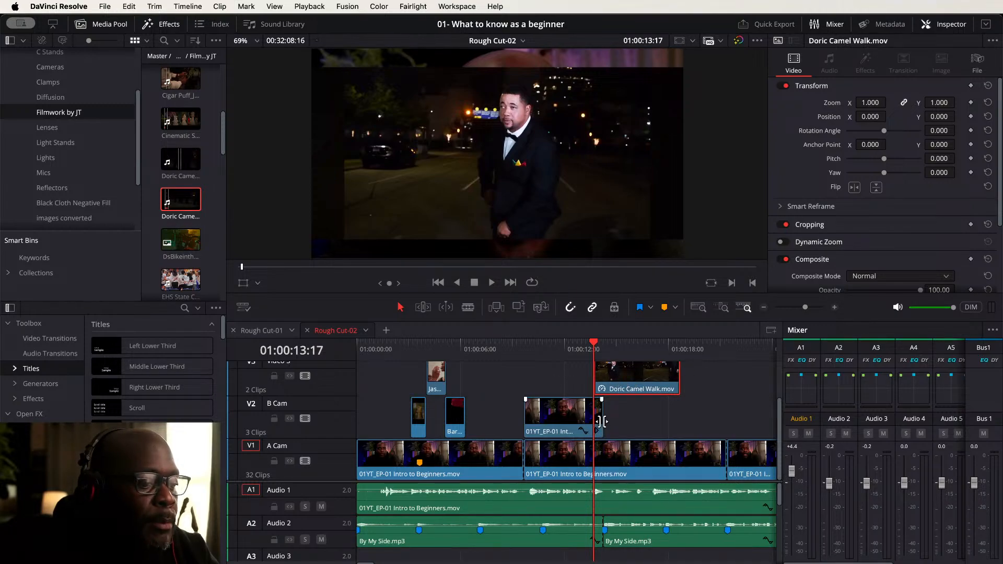
{"action": "left_click", "coordinate": [570, 416]}
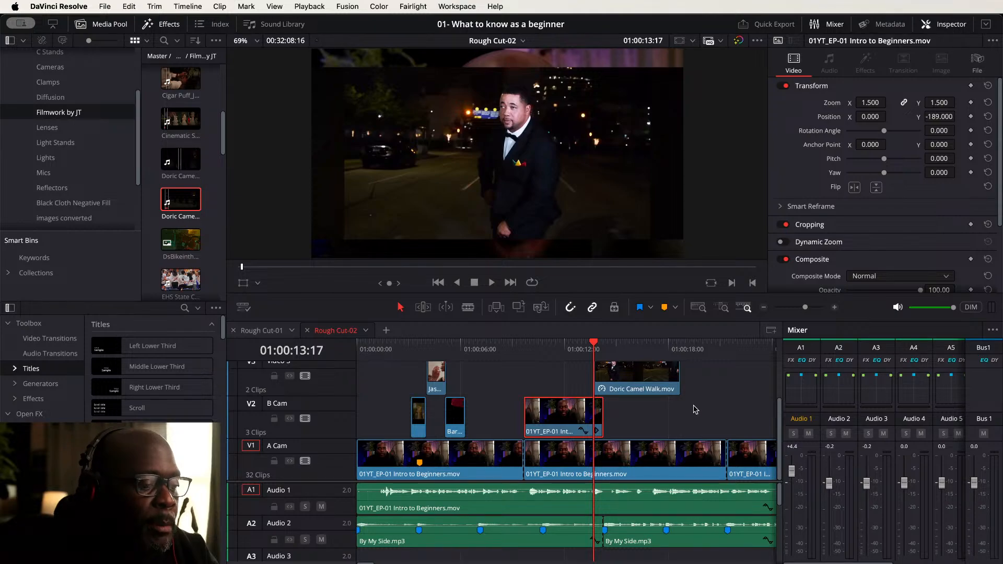
- Play back the section around the B Cam and Doric Camel Walk cutaways to review them
{"action": "scroll", "coordinate": [696, 409], "scroll_direction": "right", "scroll_amount": 5}
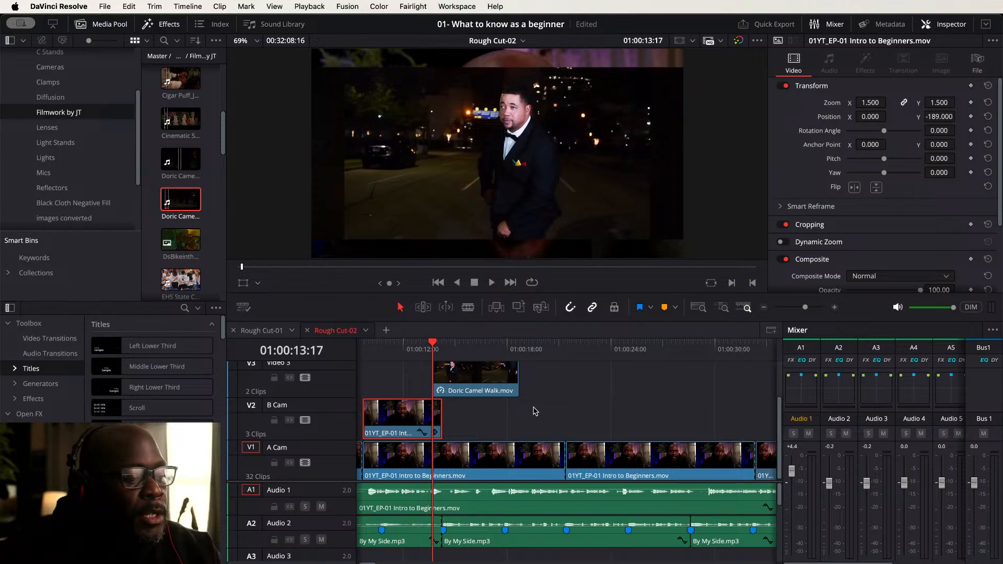
{"action": "left_click_drag", "start_coordinate": [515, 418], "coordinate": [557, 450]}
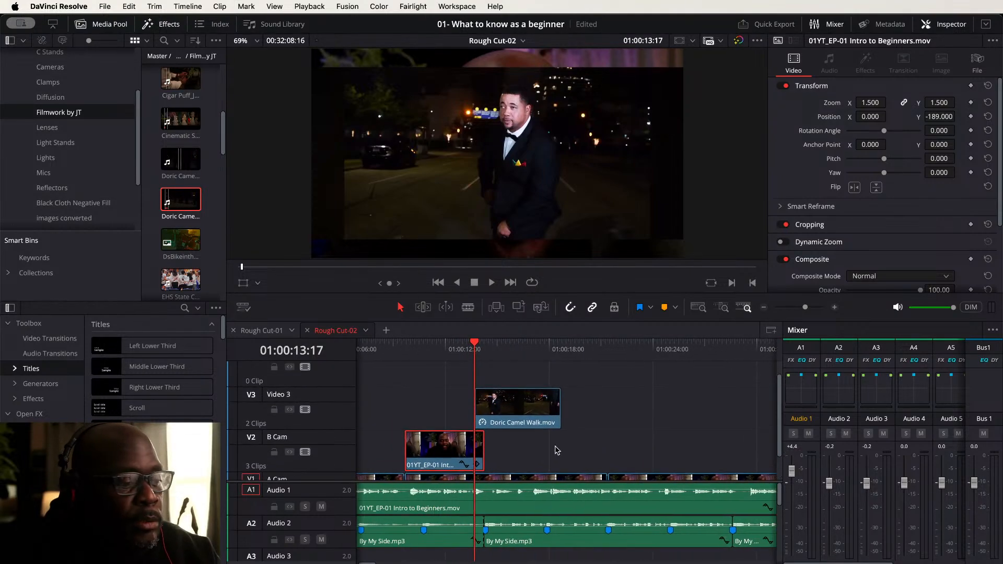
{"action": "left_click", "coordinate": [393, 349]}
{"action": "key", "text": "space"}
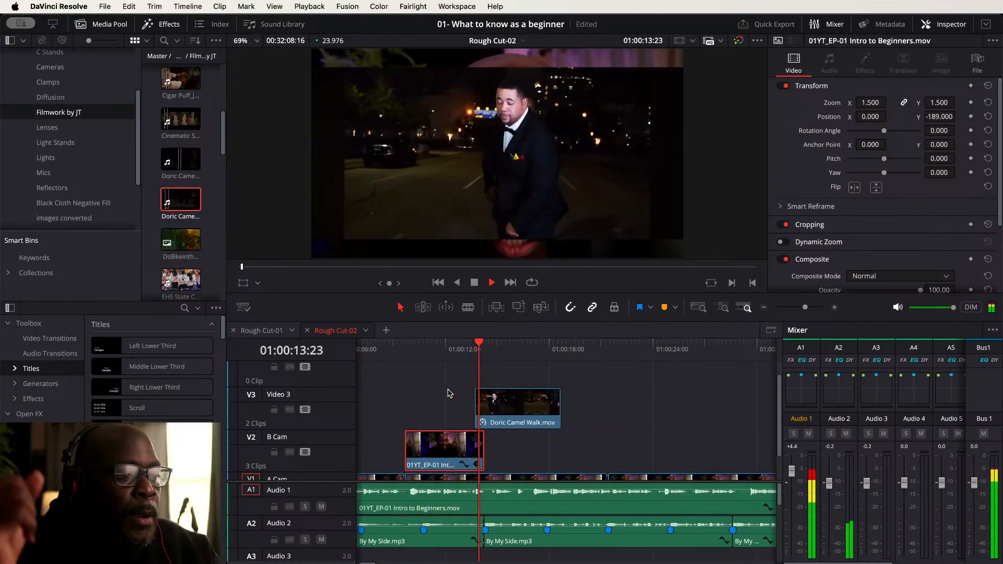
{"action": "key", "text": "space"}
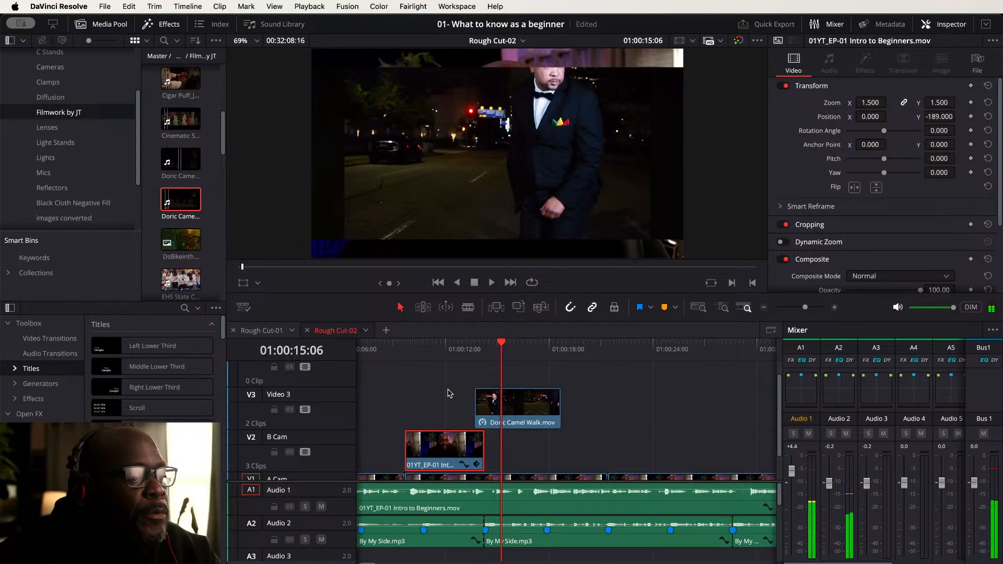
{"action": "left_click", "coordinate": [382, 345]}
{"action": "key", "text": "space"}
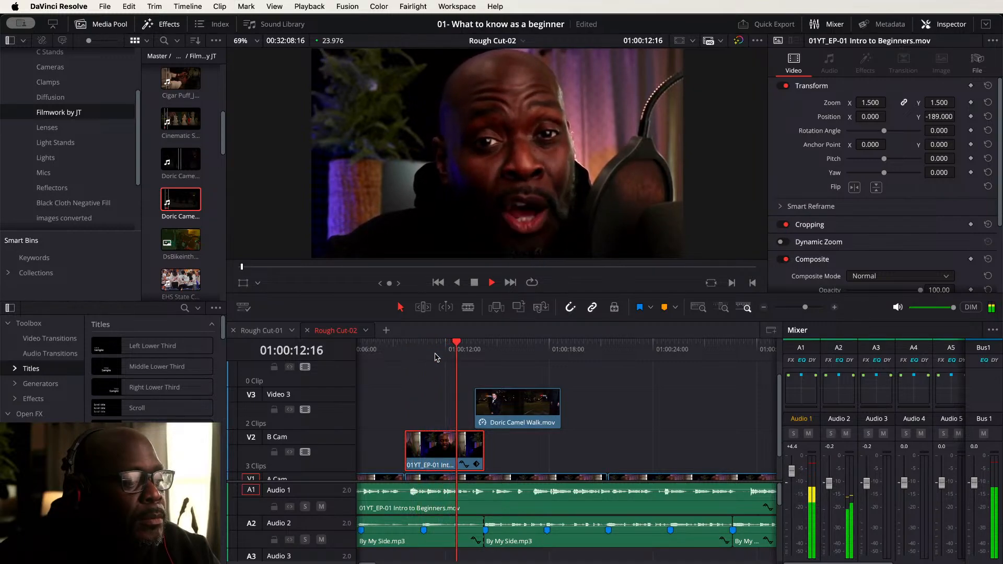
{"action": "key", "text": "space"}
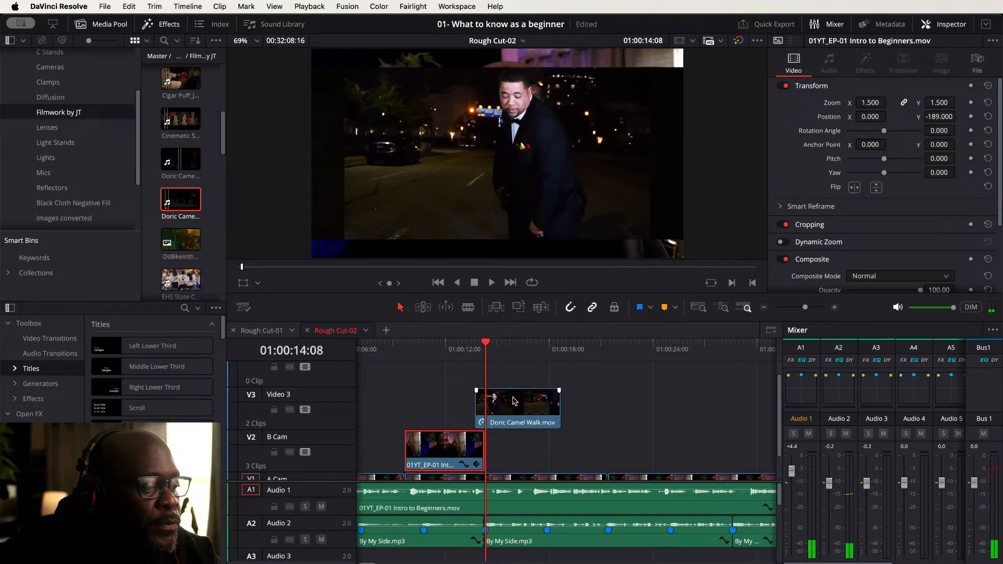
- Move the Doric Camel Walk clip to start at 01:00:14:08 and extend the B Cam clip's end to meet it
{"action": "left_click_drag", "start_coordinate": [510, 403], "coordinate": [523, 402]}
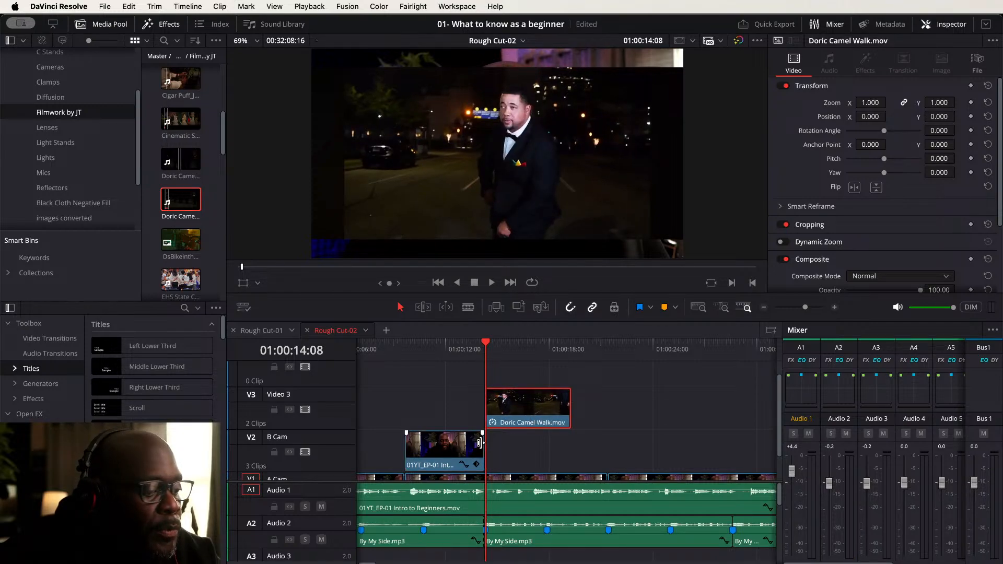
{"action": "left_click_drag", "start_coordinate": [480, 443], "coordinate": [482, 443]}
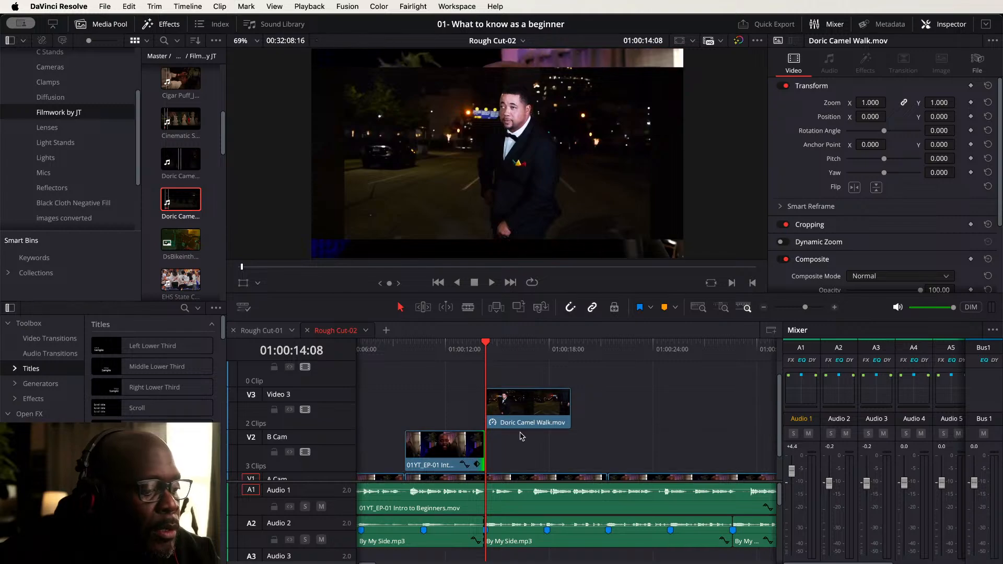
{"action": "left_click", "coordinate": [536, 416]}
{"action": "scroll", "coordinate": [574, 440], "scroll_direction": "down", "scroll_amount": 2}
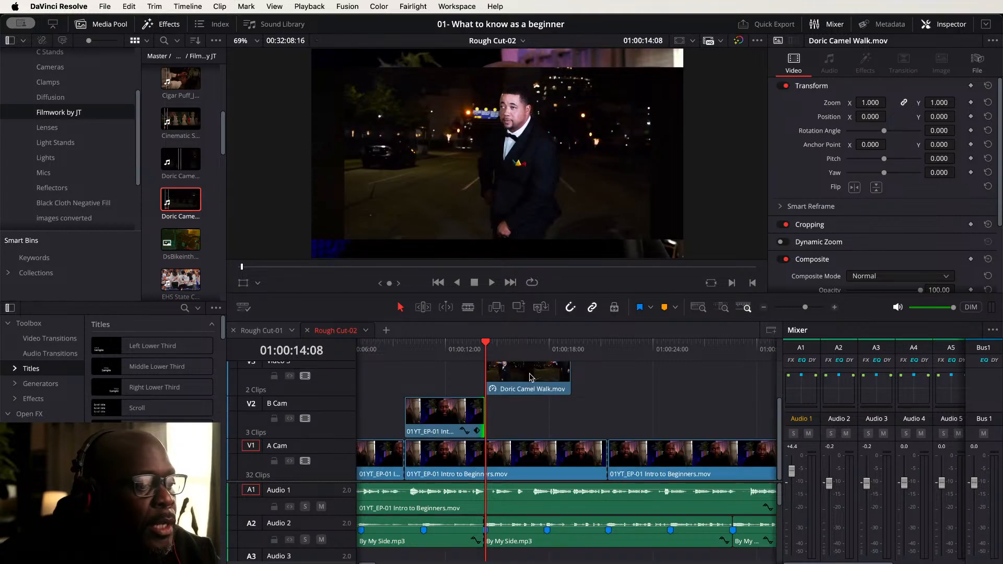
- Play the timeline from about 01:00:08 to review the cutaway transition
{"action": "left_click", "coordinate": [388, 352]}
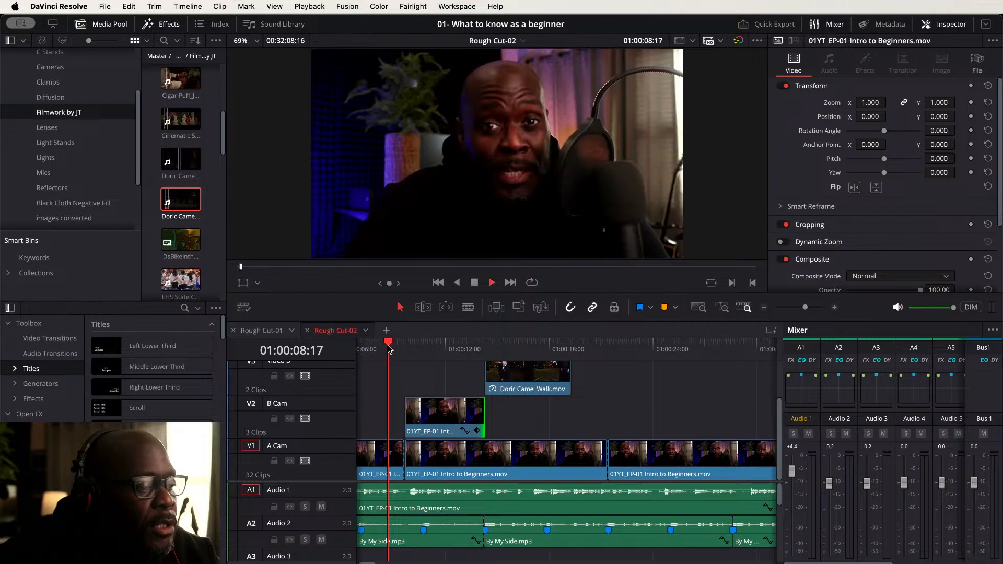
{"action": "key", "text": "space"}
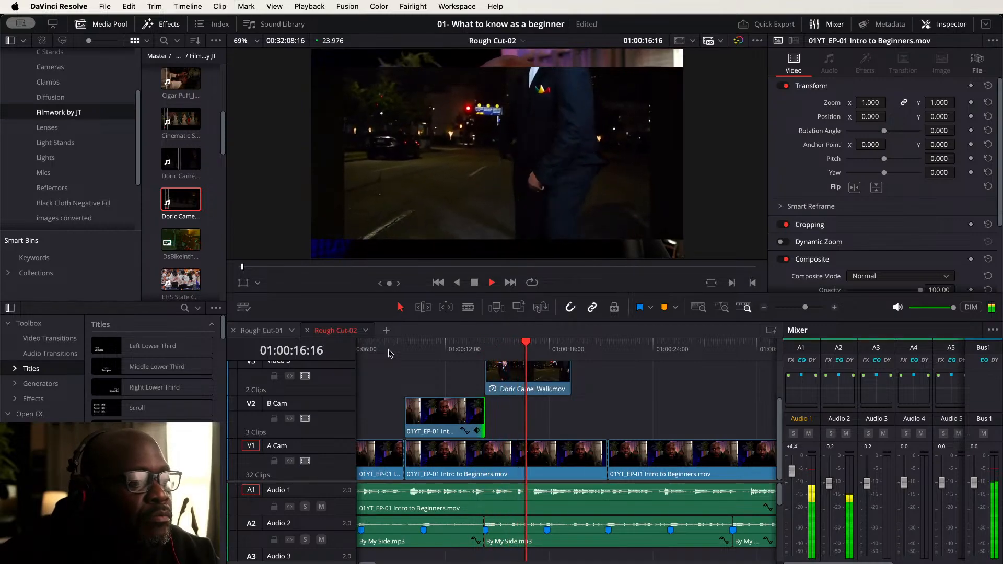
{"action": "key", "text": "space"}
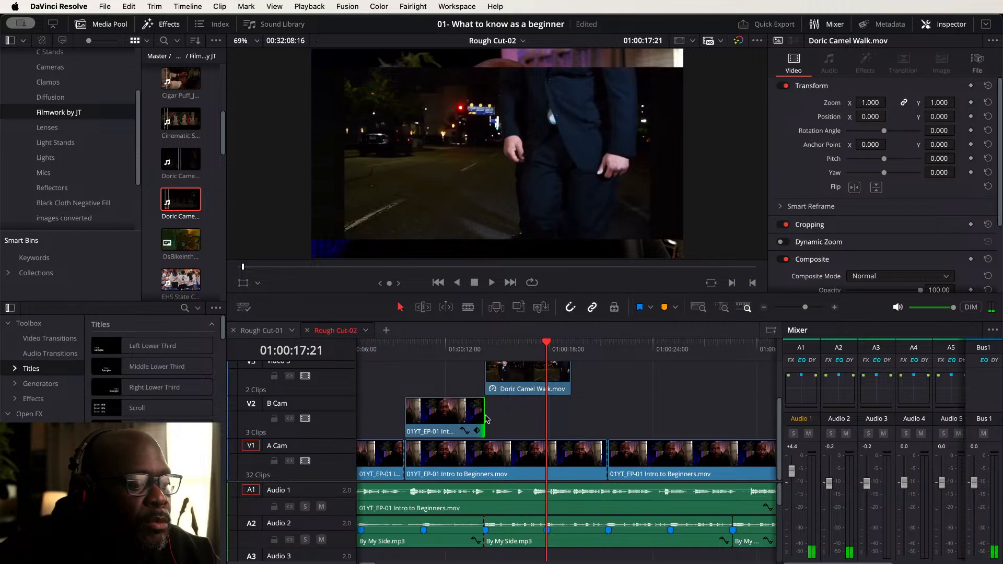
- Extend the B Cam clip's end to about 01:00:21 and split it at 01:00:14:06
{"action": "left_click_drag", "start_coordinate": [481, 415], "coordinate": [604, 419]}
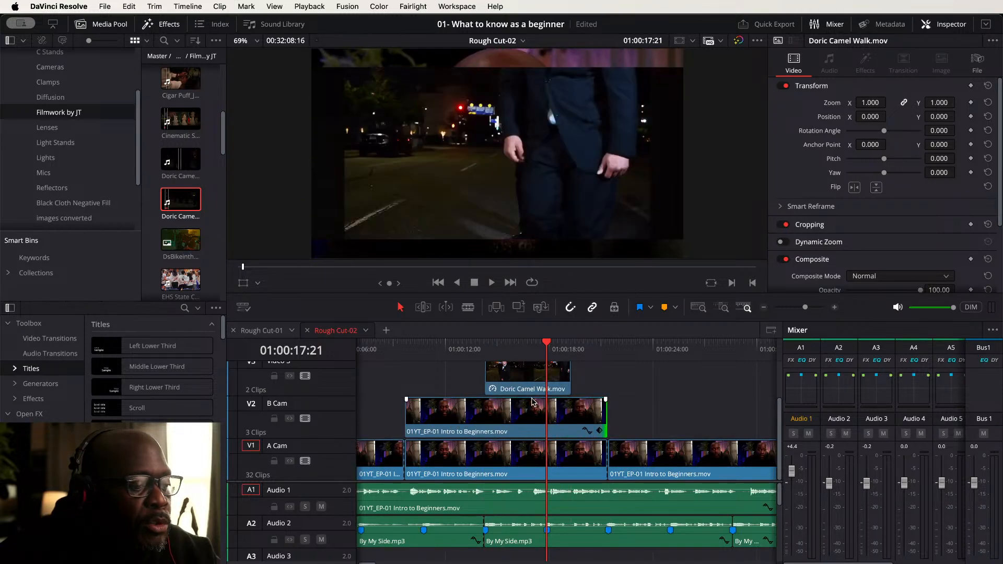
{"action": "left_click", "coordinate": [485, 346]}
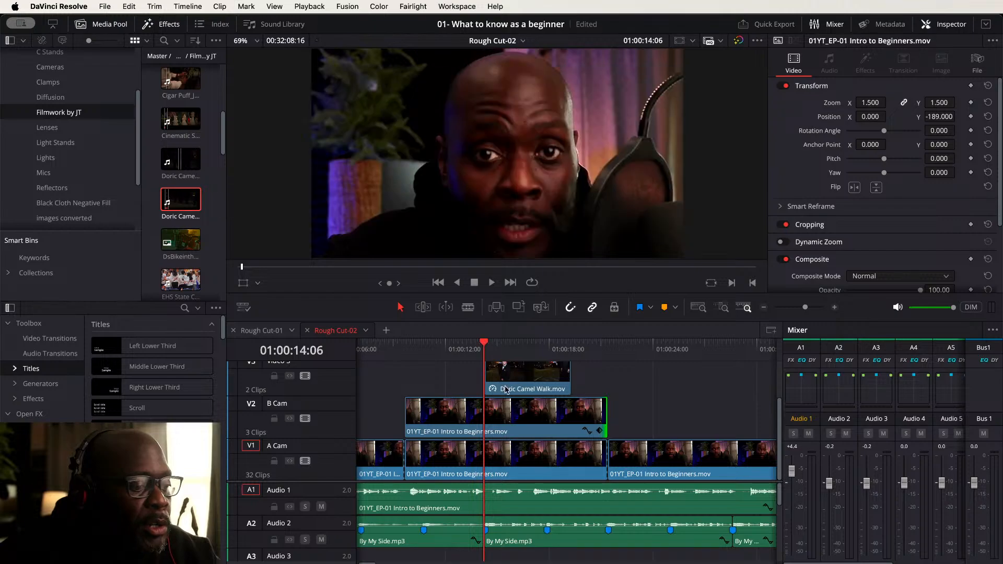
{"action": "left_click", "coordinate": [515, 427]}
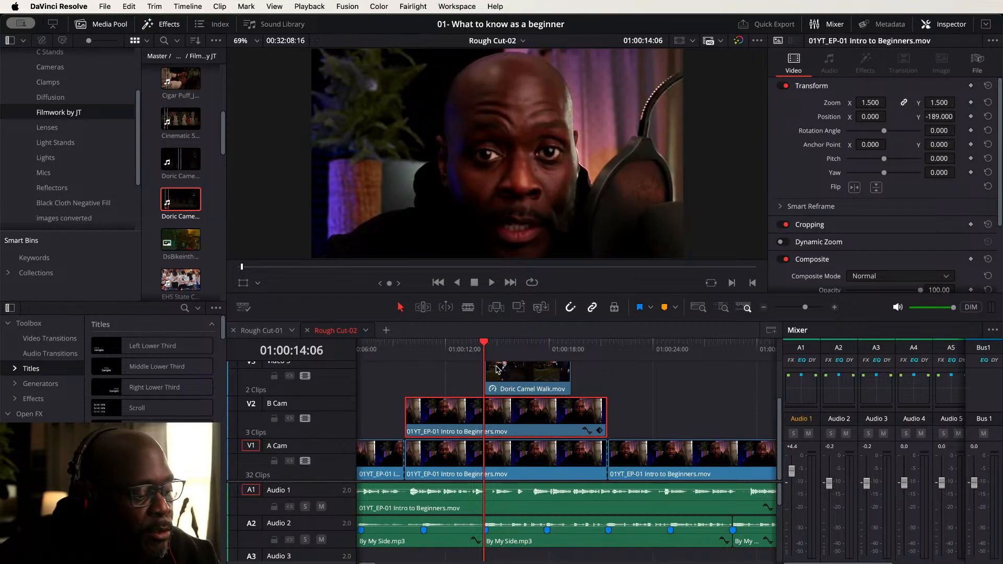
{"action": "key", "text": "super+b"}
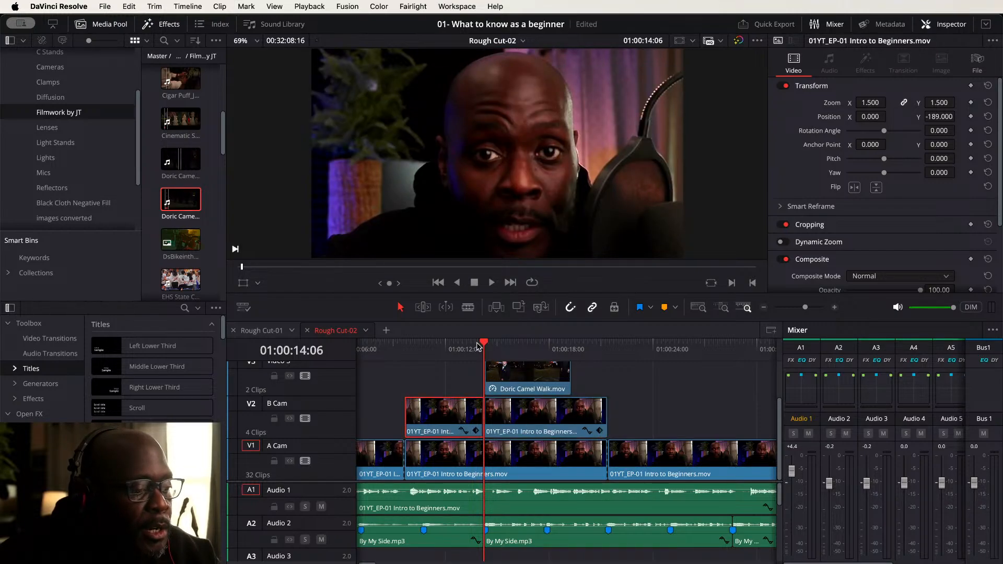
- Trim the Doric Camel Walk clip's end and the second B Cam segment's start to 01:00:17:21
{"action": "left_click_drag", "start_coordinate": [485, 346], "coordinate": [547, 346]}
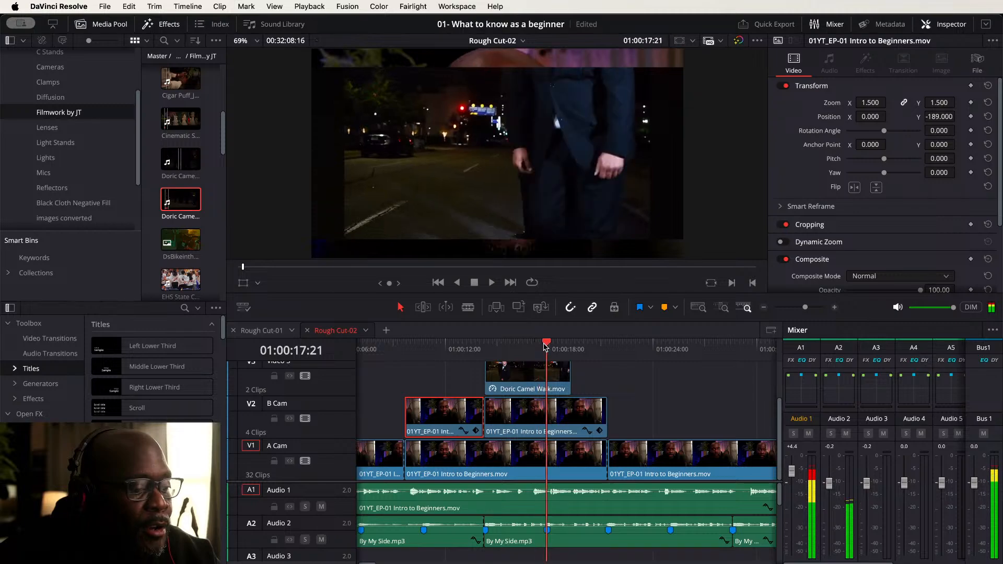
{"action": "left_click", "coordinate": [555, 376]}
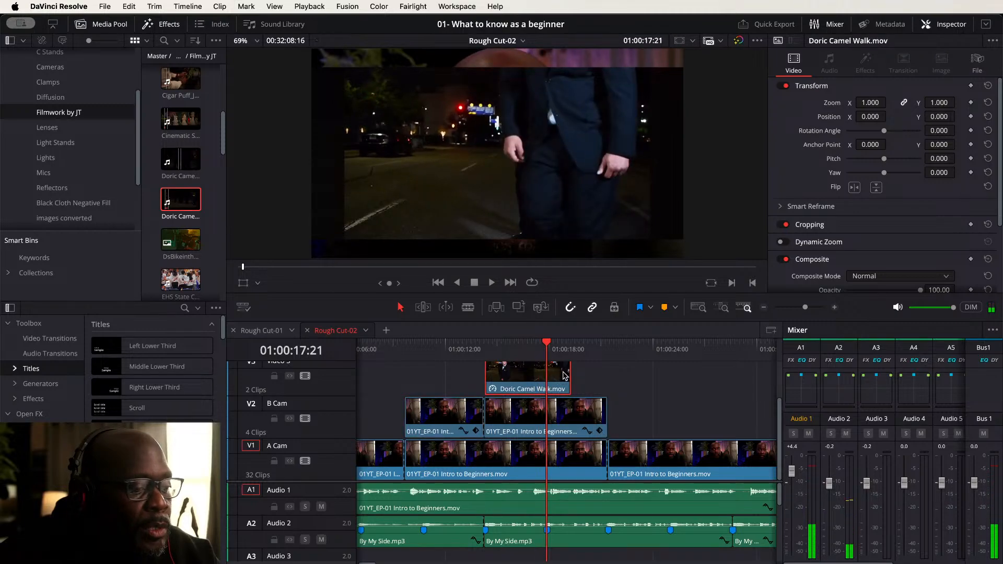
{"action": "left_click_drag", "start_coordinate": [566, 371], "coordinate": [543, 372]}
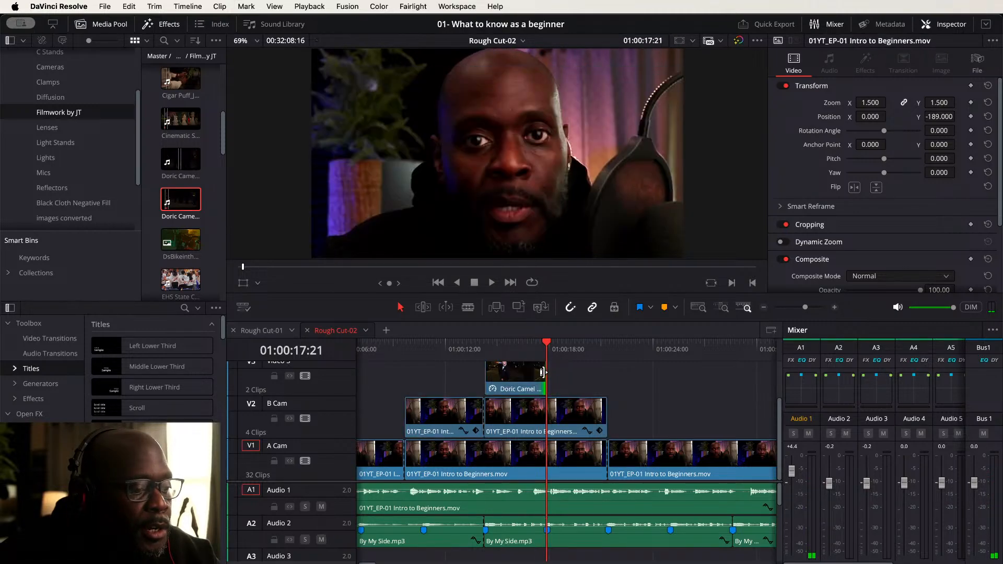
{"action": "left_click", "coordinate": [552, 409]}
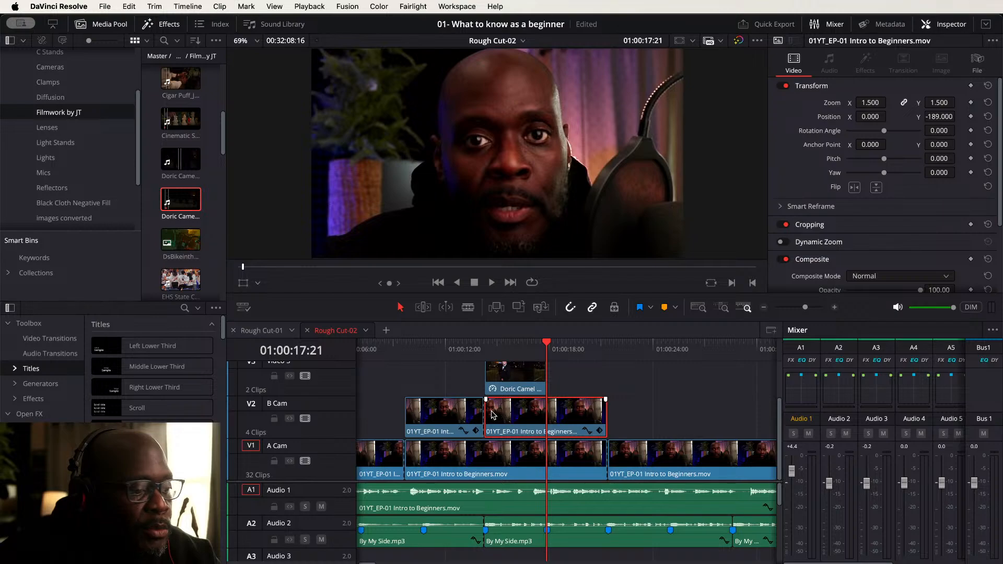
{"action": "left_click_drag", "start_coordinate": [491, 412], "coordinate": [549, 412]}
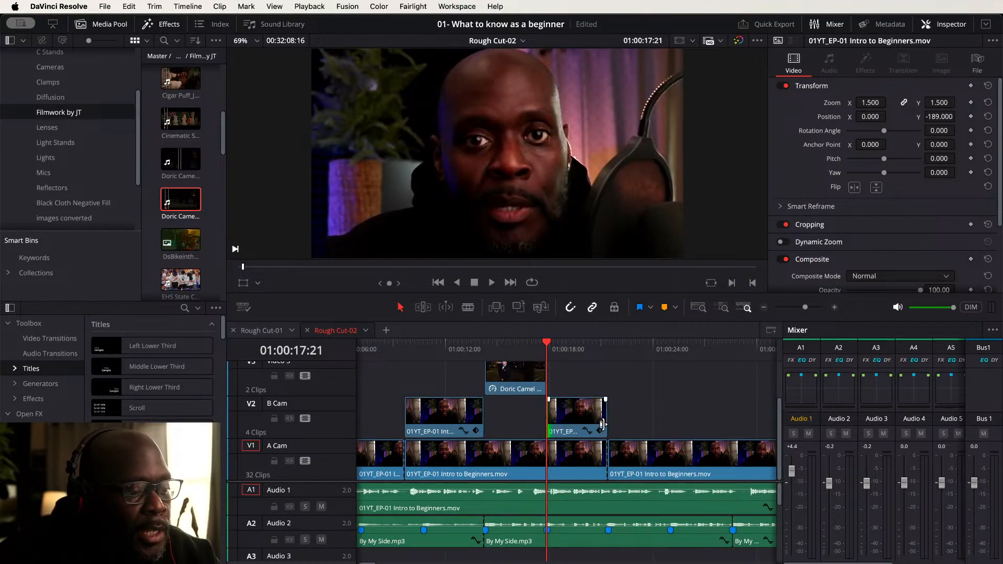
- Scrub through the cutaway section to check the new edits
{"action": "left_click", "coordinate": [648, 464]}
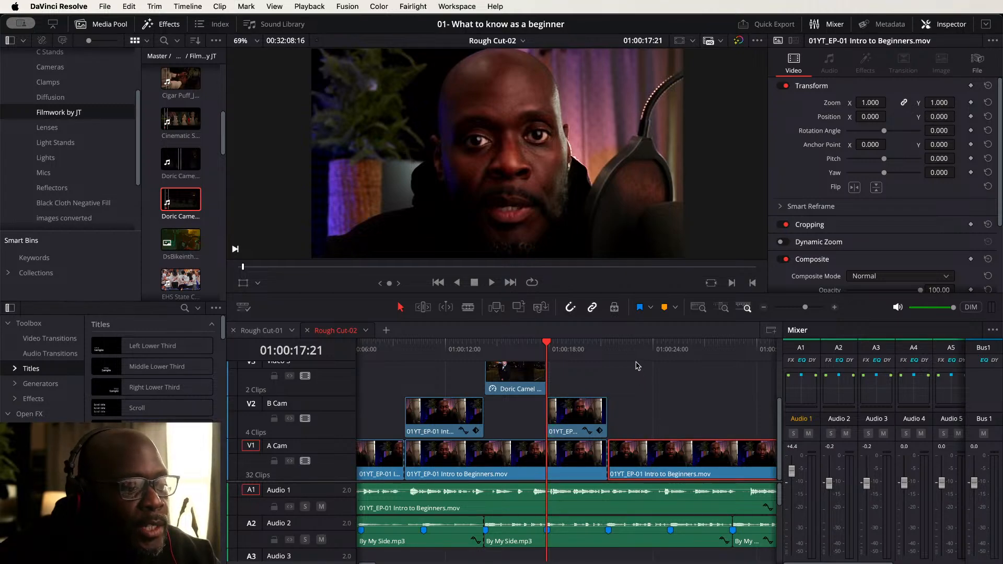
{"action": "left_click", "coordinate": [629, 346]}
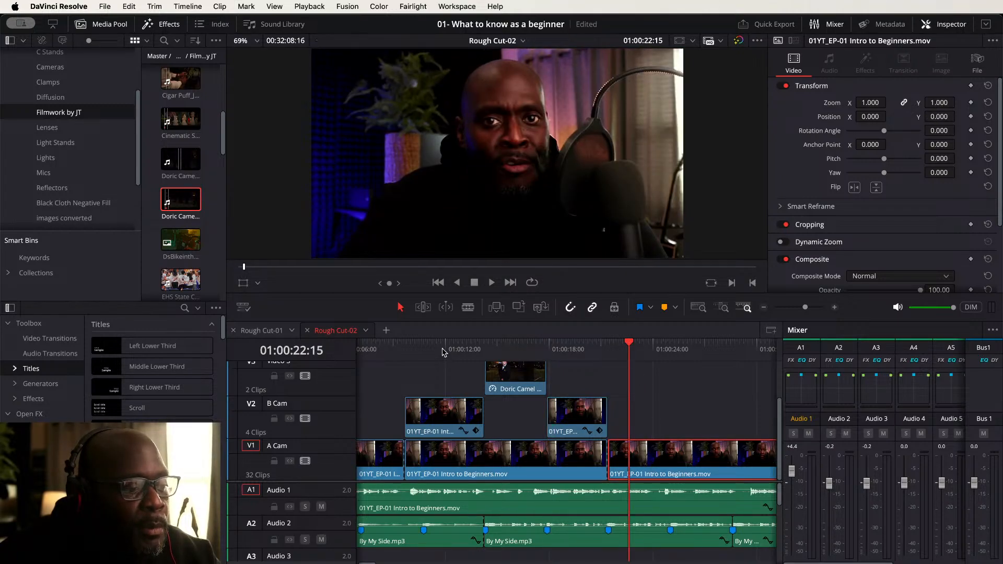
{"action": "left_click", "coordinate": [376, 346]}
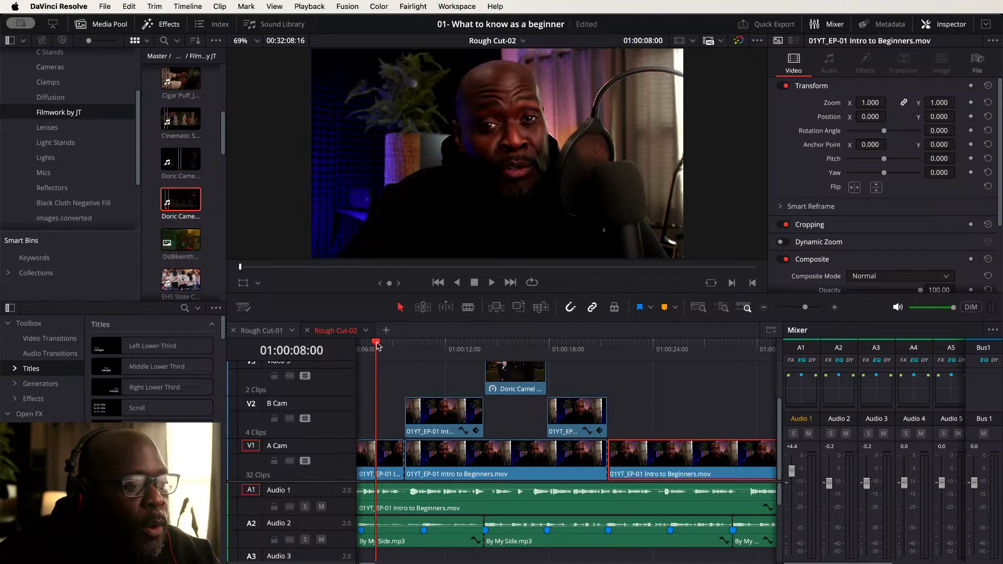
{"action": "left_click", "coordinate": [434, 346]}
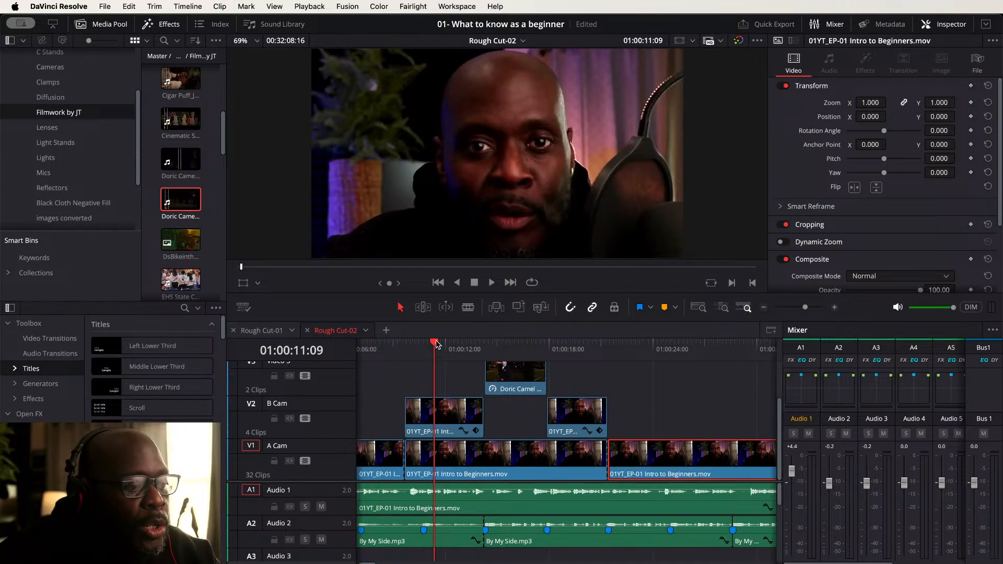
{"action": "left_click", "coordinate": [510, 346]}
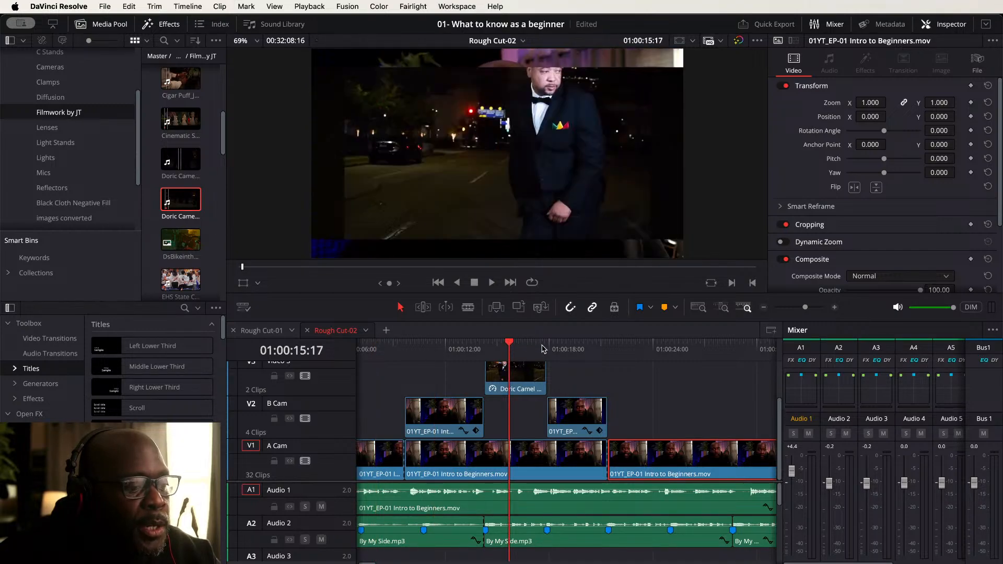
{"action": "left_click", "coordinate": [574, 349]}
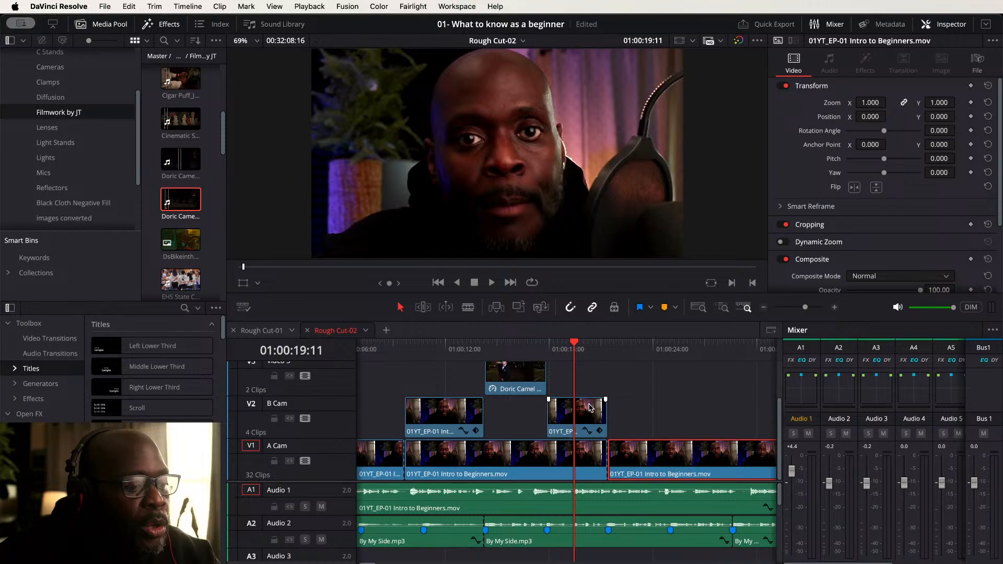
{"action": "left_click", "coordinate": [632, 349]}
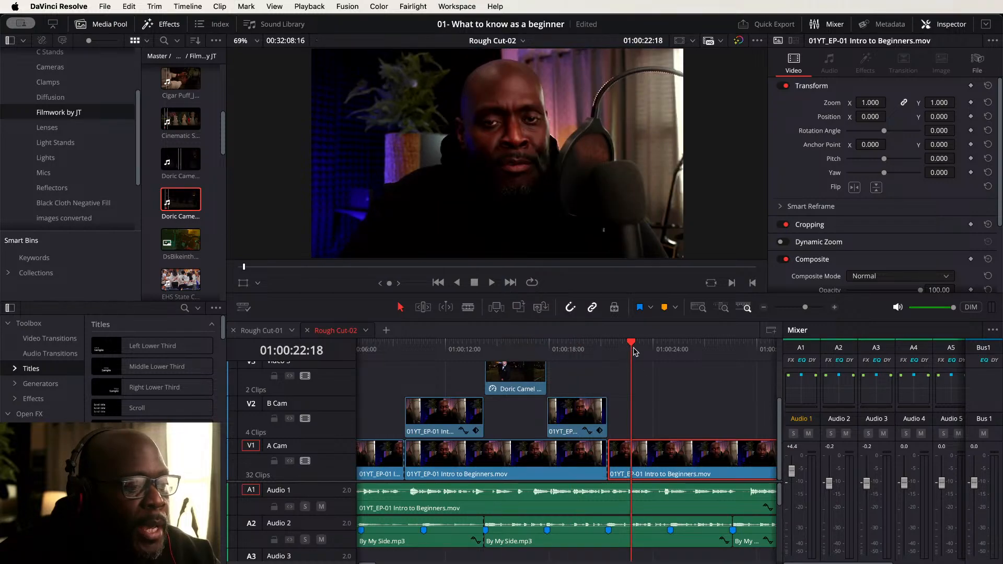
- Set the Doric Camel Walk clip's zoom to 1.3 with an X position of -66
{"action": "left_click", "coordinate": [511, 376]}
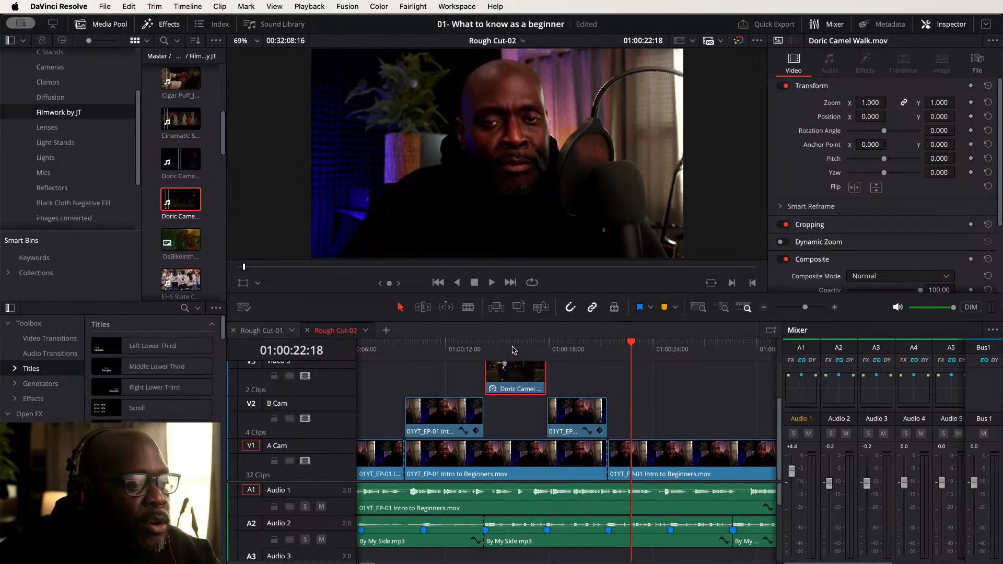
{"action": "left_click", "coordinate": [512, 348]}
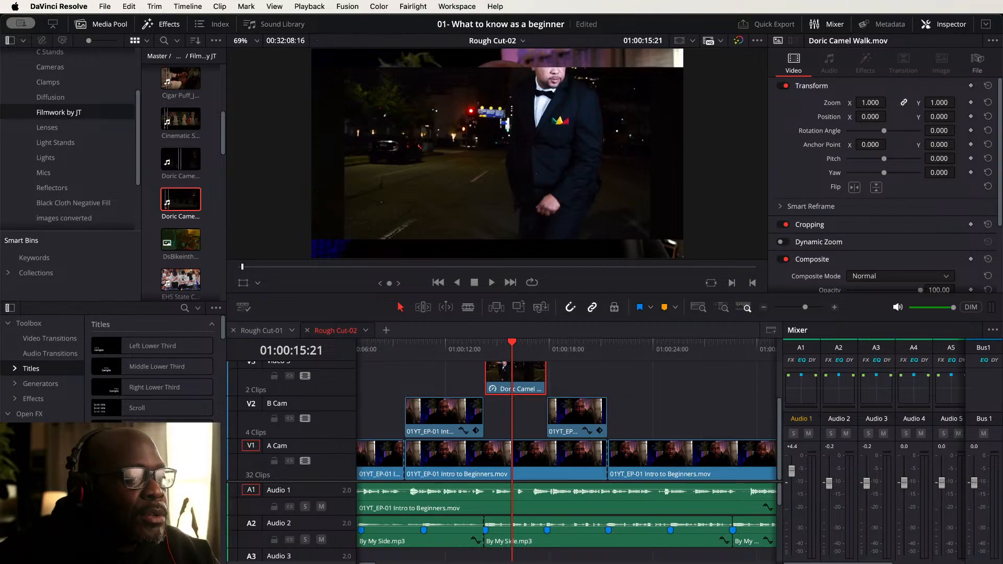
{"action": "mouse_move", "coordinate": [871, 103]}
{"action": "left_mouse_down"}
{"action": "mouse_move", "coordinate": [905, 103]}
{"action": "mouse_move", "coordinate": [843, 117]}
{"action": "mouse_move", "coordinate": [860, 117]}
{"action": "left_mouse_up"}
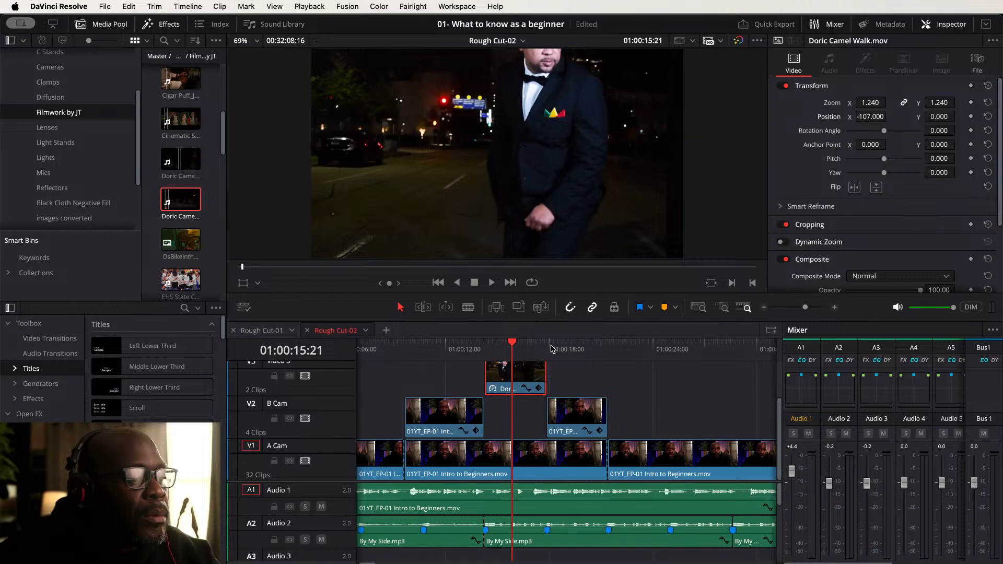
{"action": "left_click", "coordinate": [485, 344]}
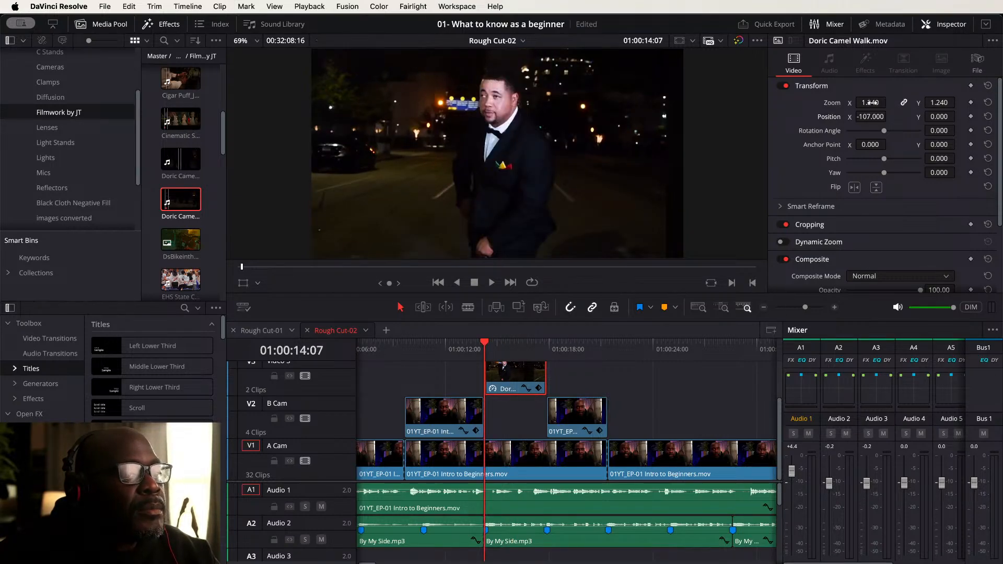
{"action": "left_click_drag", "start_coordinate": [870, 102], "coordinate": [890, 115]}
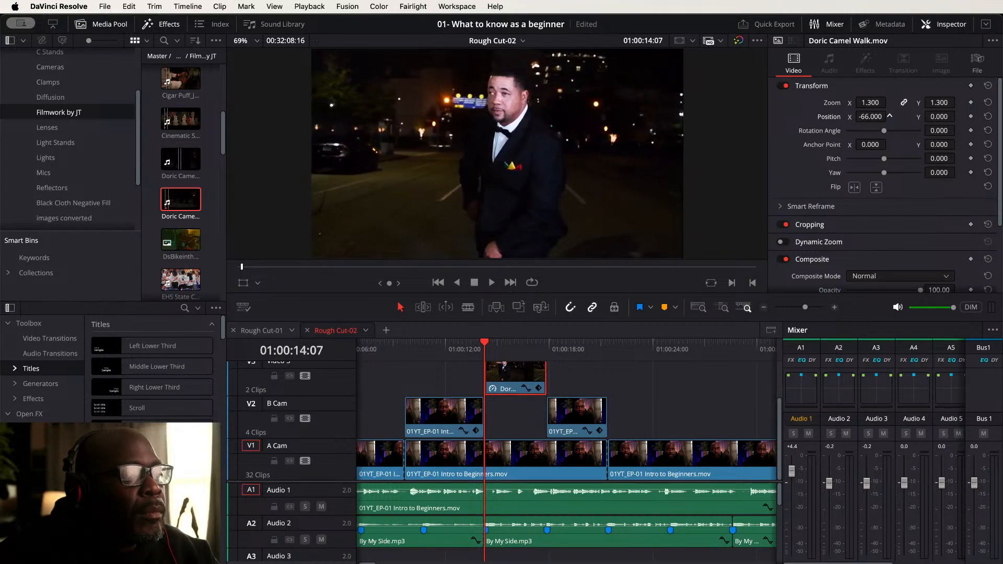
- Play the cutaway section from about 01:00:07 to review the result
{"action": "left_click", "coordinate": [372, 348]}
{"action": "key", "text": "space"}
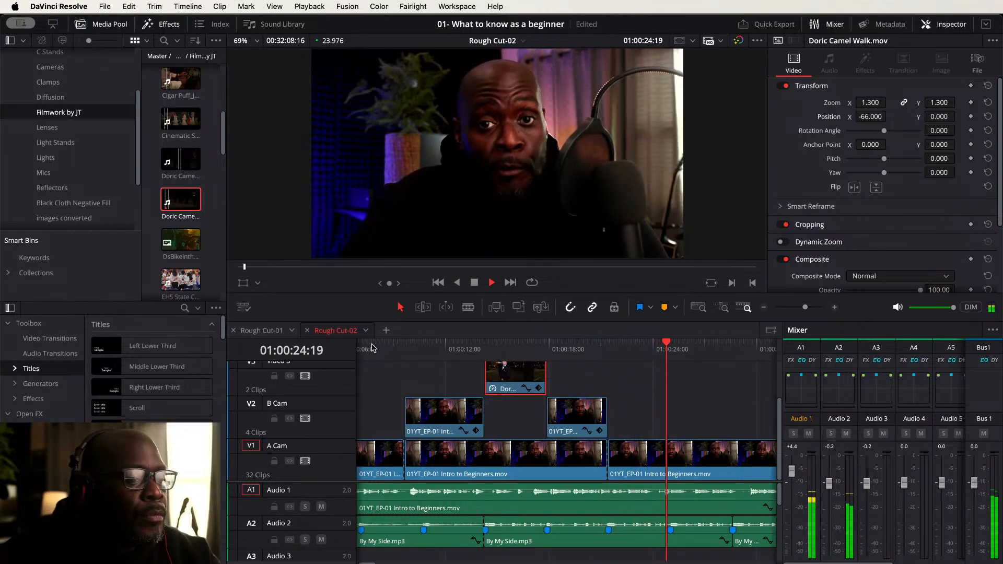
{"action": "key", "text": "space"}
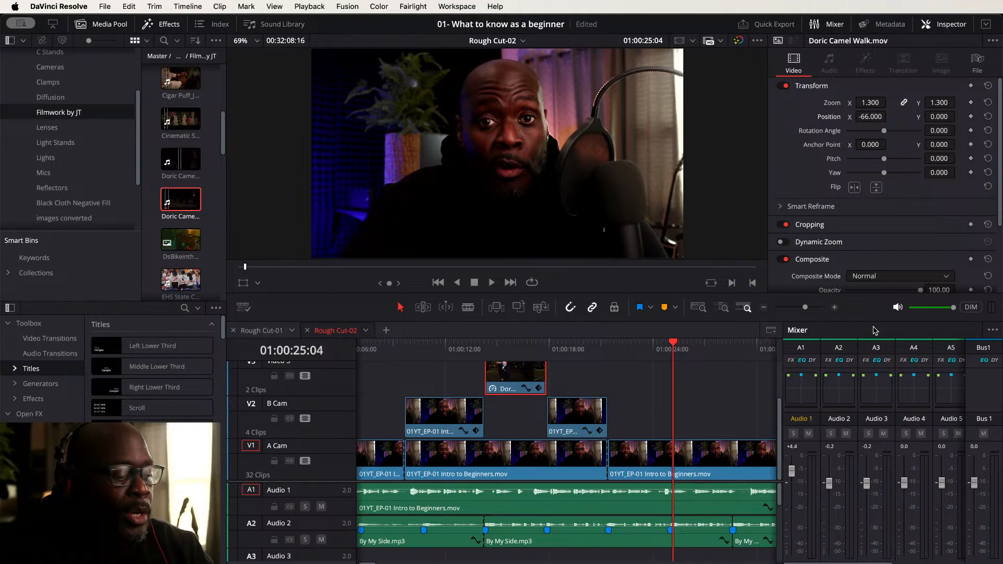
- Fit the whole timeline in view and play it from the start to review the edits
{"action": "key", "text": "shift+z"}
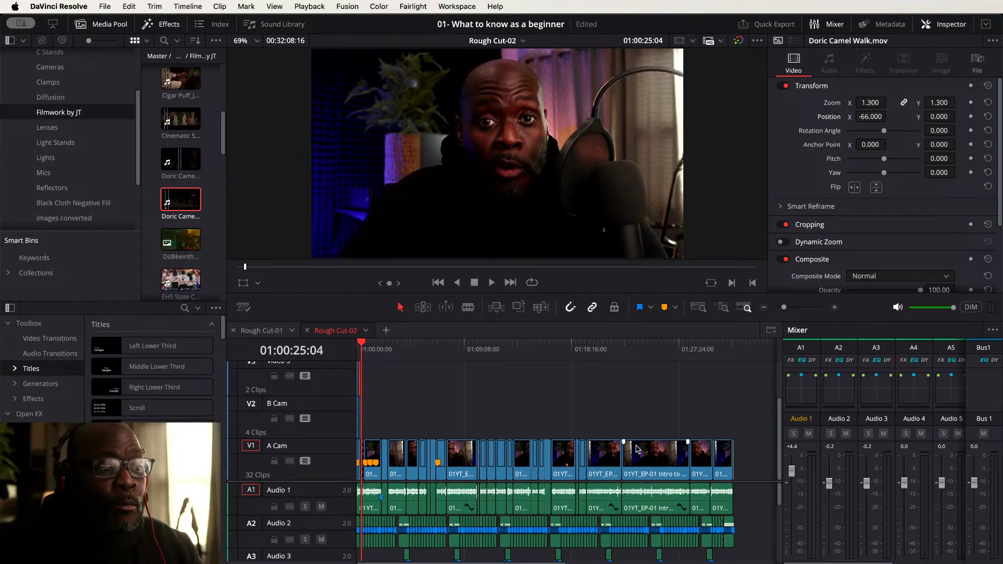
{"action": "scroll", "coordinate": [432, 410], "scroll_direction": "up", "scroll_amount": 3}
{"action": "scroll", "coordinate": [432, 411], "scroll_direction": "up", "scroll_amount": 5}
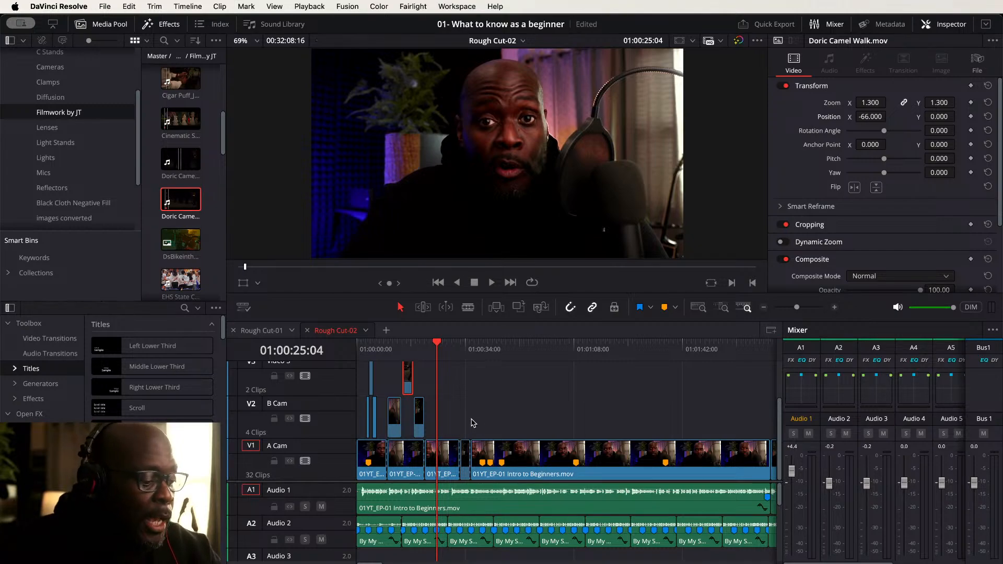
{"action": "scroll", "coordinate": [472, 423], "scroll_direction": "up", "scroll_amount": 5}
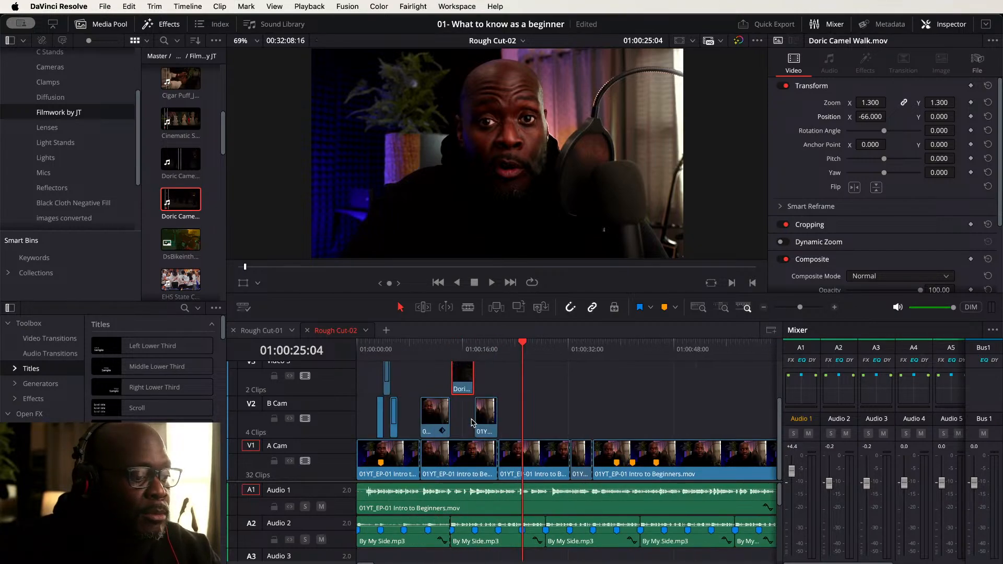
{"action": "scroll", "coordinate": [472, 422], "scroll_direction": "up", "scroll_amount": 3}
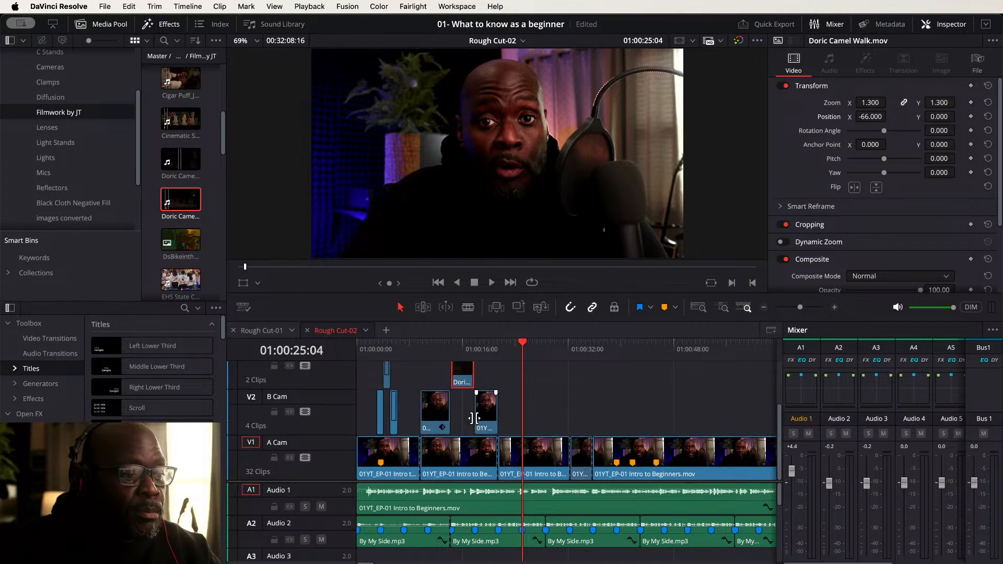
{"action": "scroll", "coordinate": [471, 418], "scroll_direction": "up", "scroll_amount": 2}
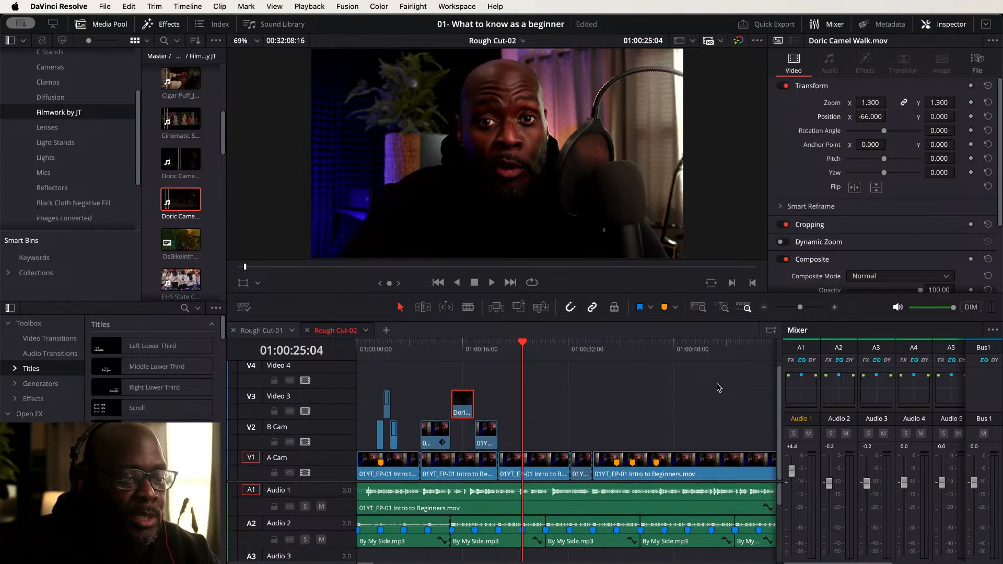
{"action": "key", "text": "Home"}
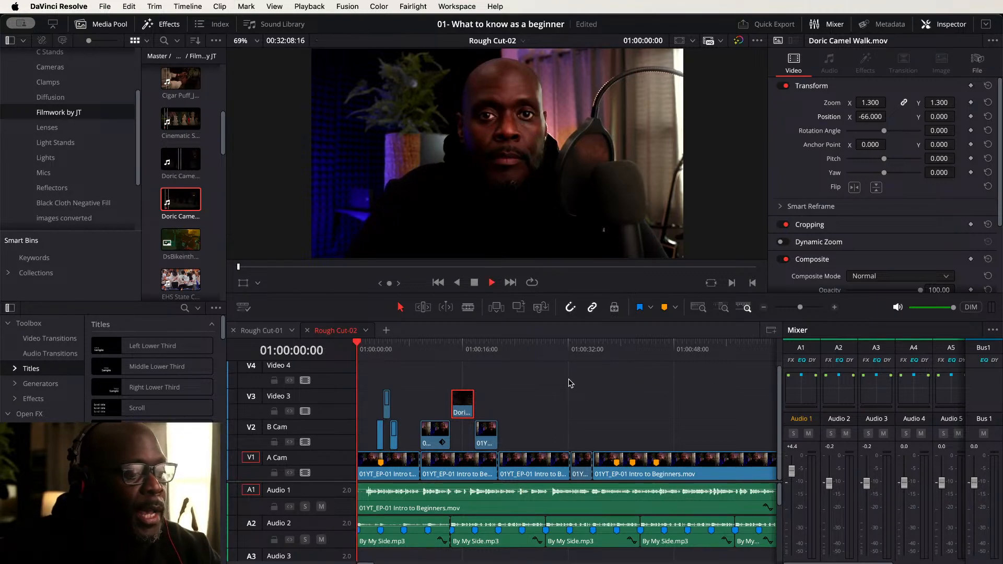
{"action": "key", "text": "space"}
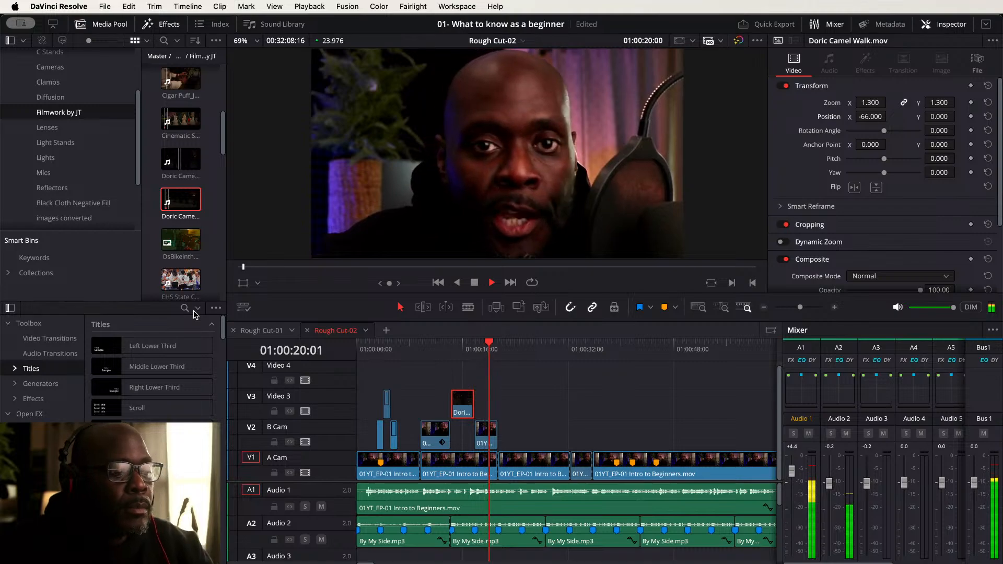
{"action": "key", "text": "space"}
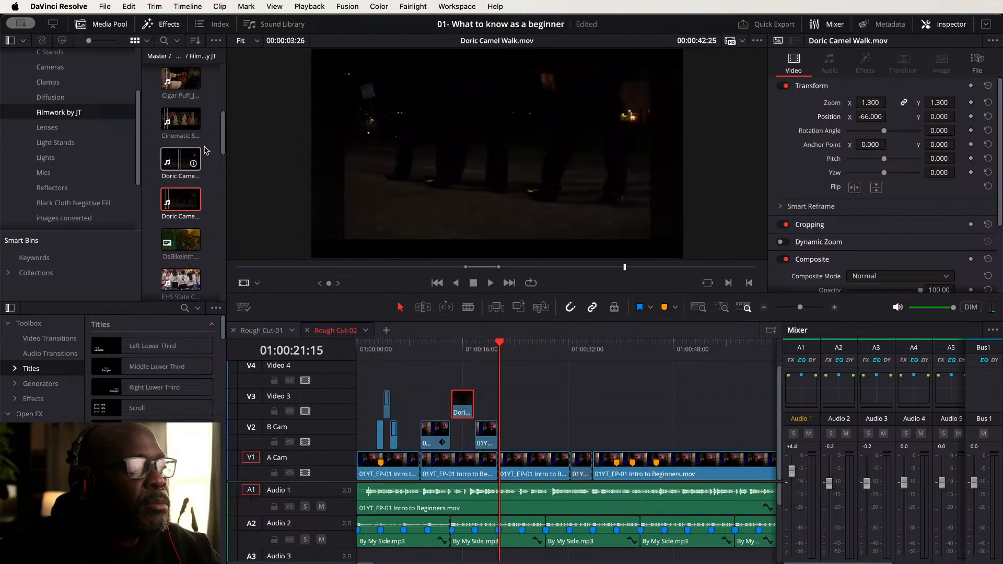
- Preview the EHS State Championship Game Promo clip and place it on Video 3 at the playhead near 01:00:21
{"action": "scroll", "coordinate": [203, 157], "scroll_direction": "up", "scroll_amount": 4}
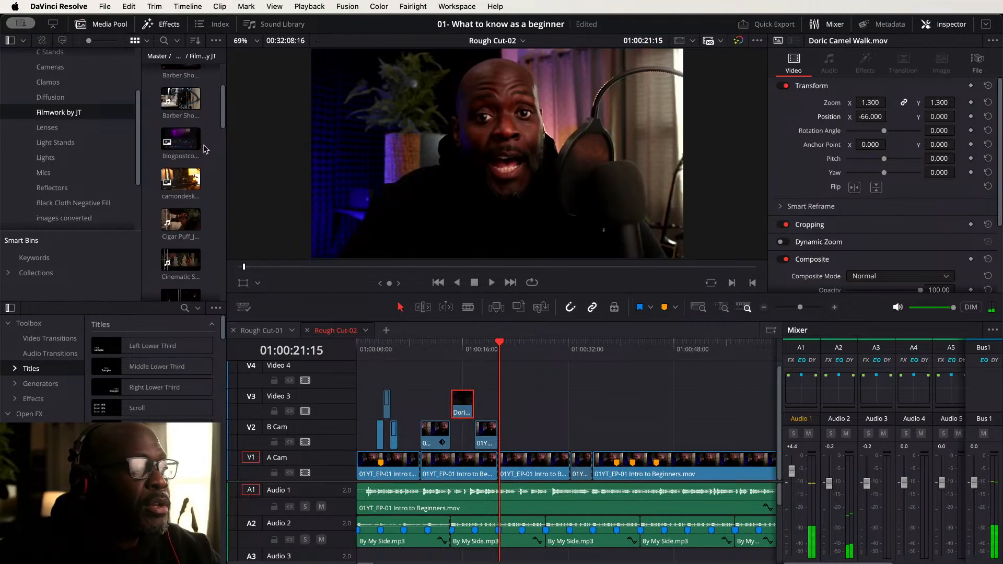
{"action": "scroll", "coordinate": [205, 150], "scroll_direction": "up", "scroll_amount": 3}
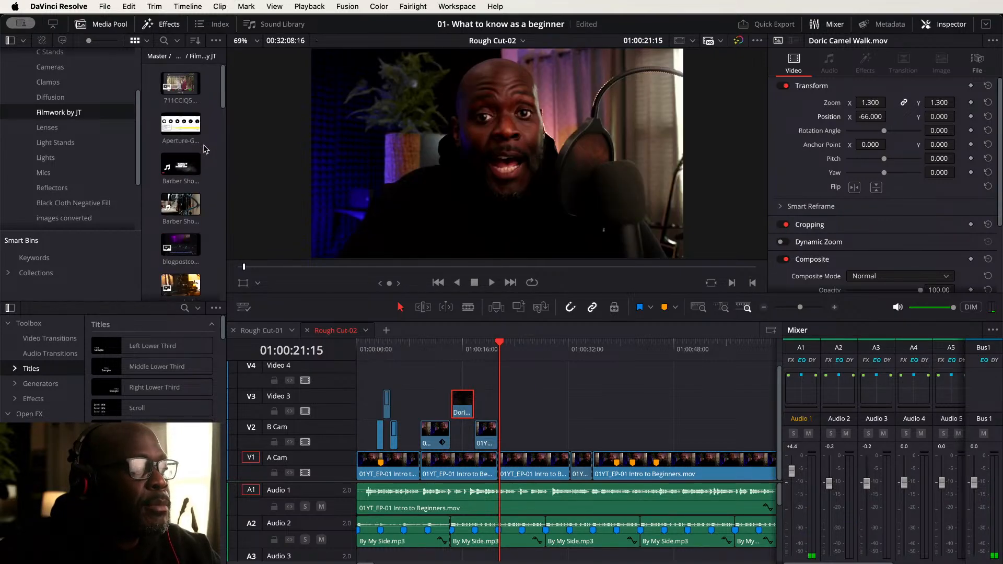
{"action": "scroll", "coordinate": [205, 150], "scroll_direction": "down", "scroll_amount": 2}
{"action": "scroll", "coordinate": [206, 150], "scroll_direction": "down", "scroll_amount": 5}
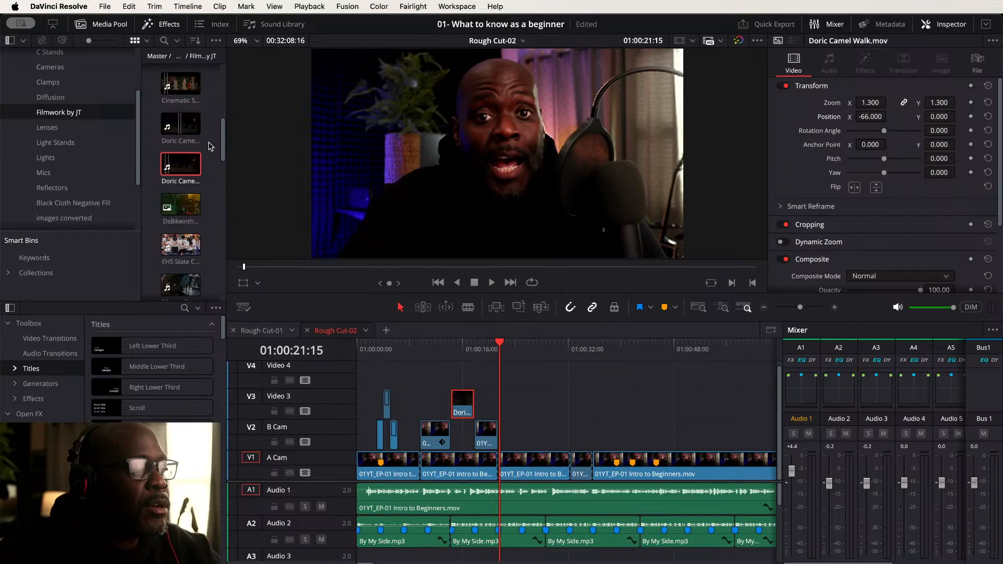
{"action": "scroll", "coordinate": [210, 147], "scroll_direction": "down", "scroll_amount": 2}
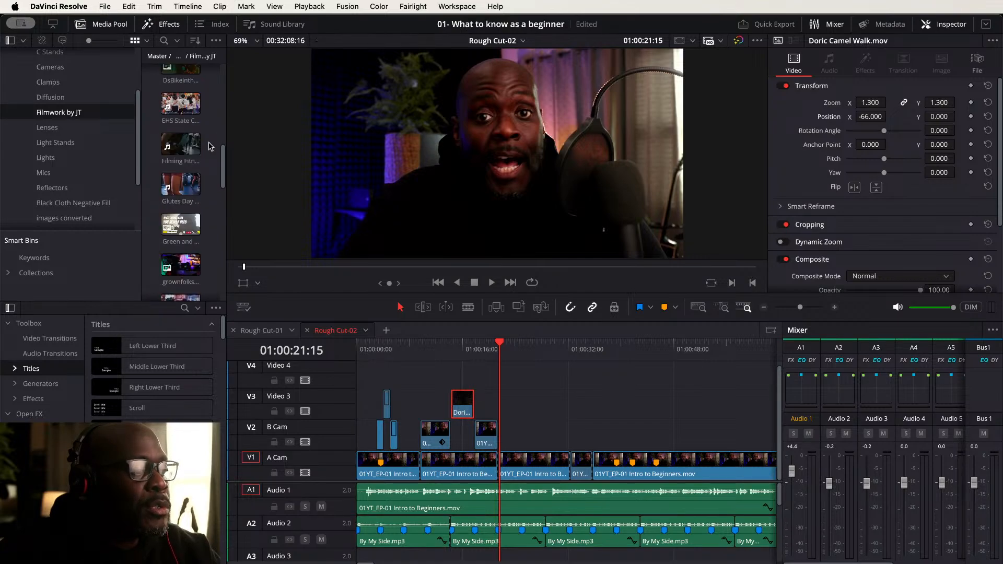
{"action": "left_click", "coordinate": [166, 107]}
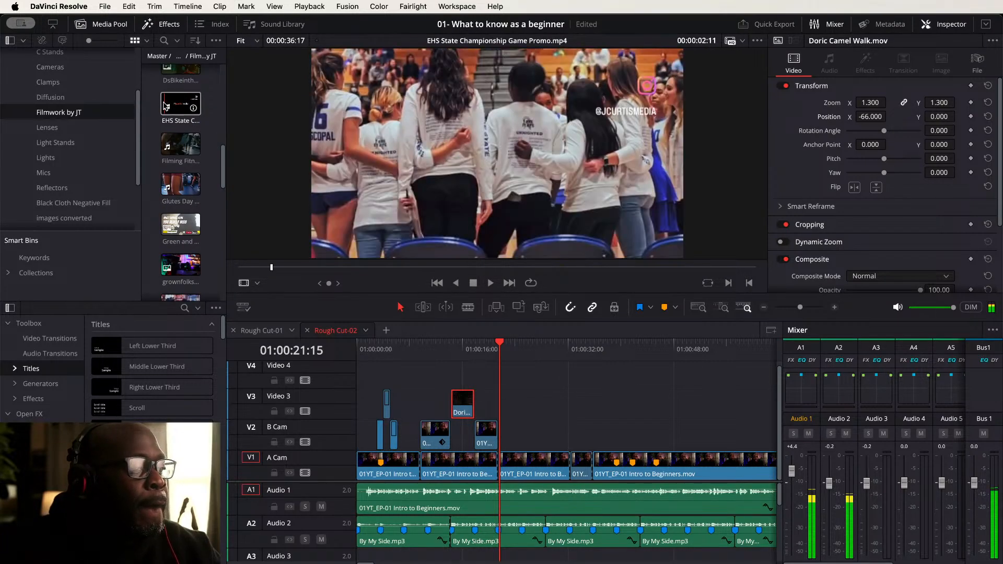
{"action": "left_click", "coordinate": [164, 103]}
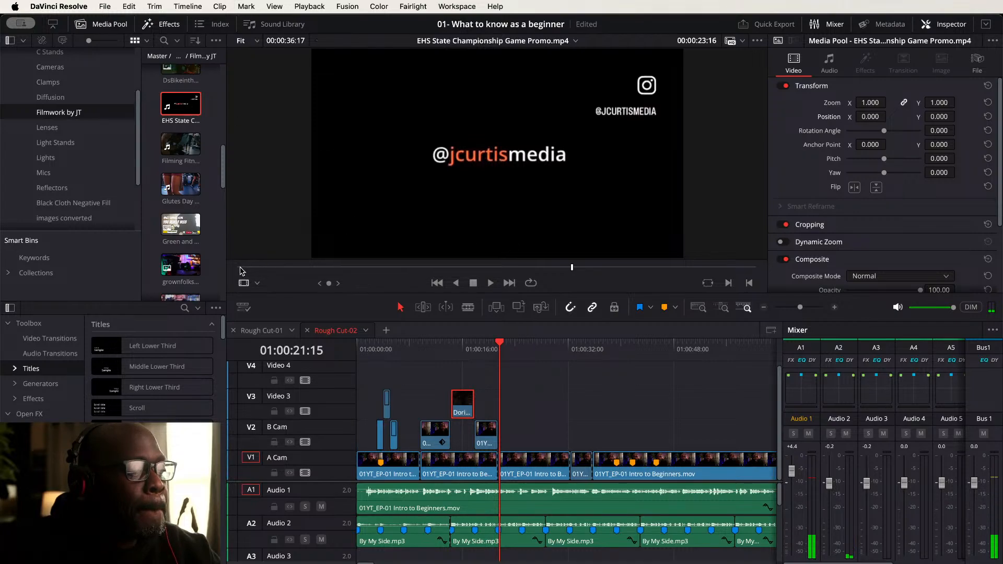
{"action": "left_click_drag", "start_coordinate": [241, 267], "coordinate": [400, 269]}
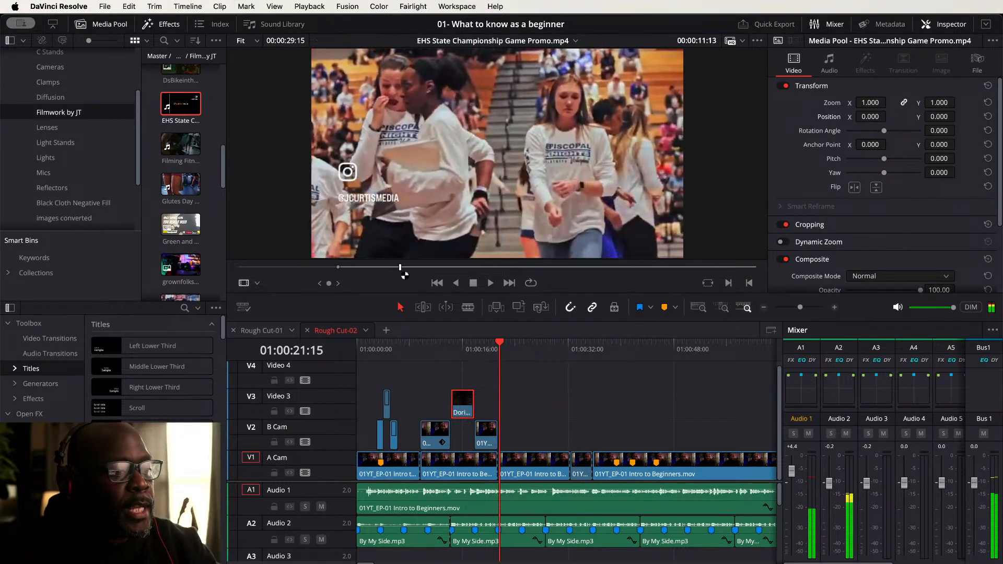
{"action": "mouse_move", "coordinate": [486, 248]}
{"action": "left_click_drag", "start_coordinate": [486, 248], "coordinate": [513, 416]}
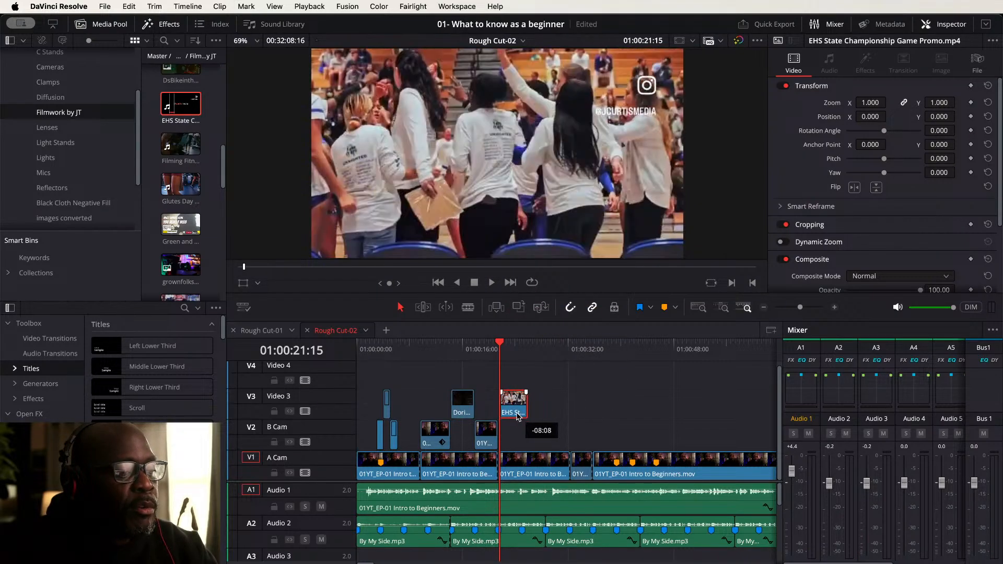
- Mark in and out points on the Glutes Day Workout clip and place it on Video 3 just after the EHS clip
{"action": "left_click", "coordinate": [187, 186]}
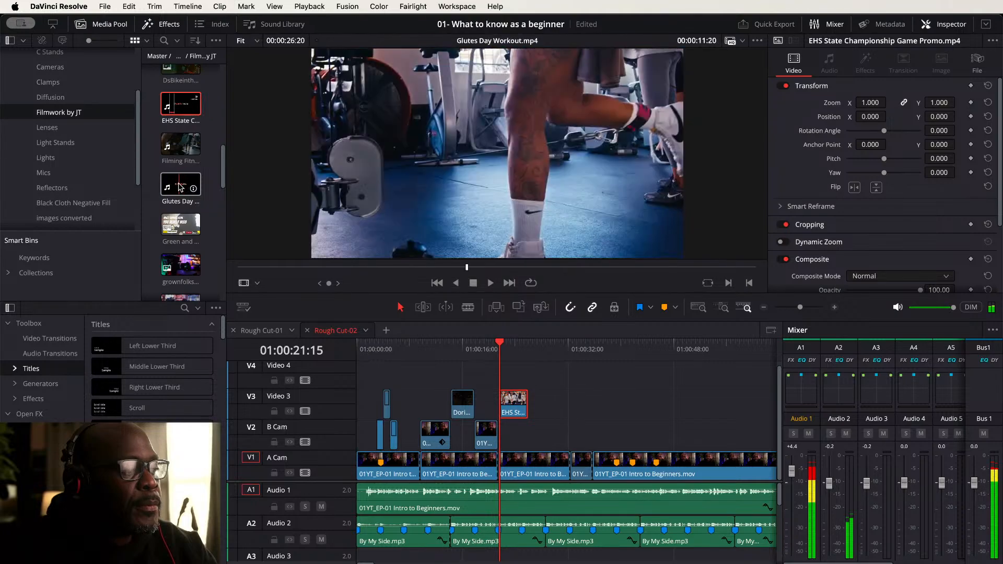
{"action": "double_click", "coordinate": [181, 187]}
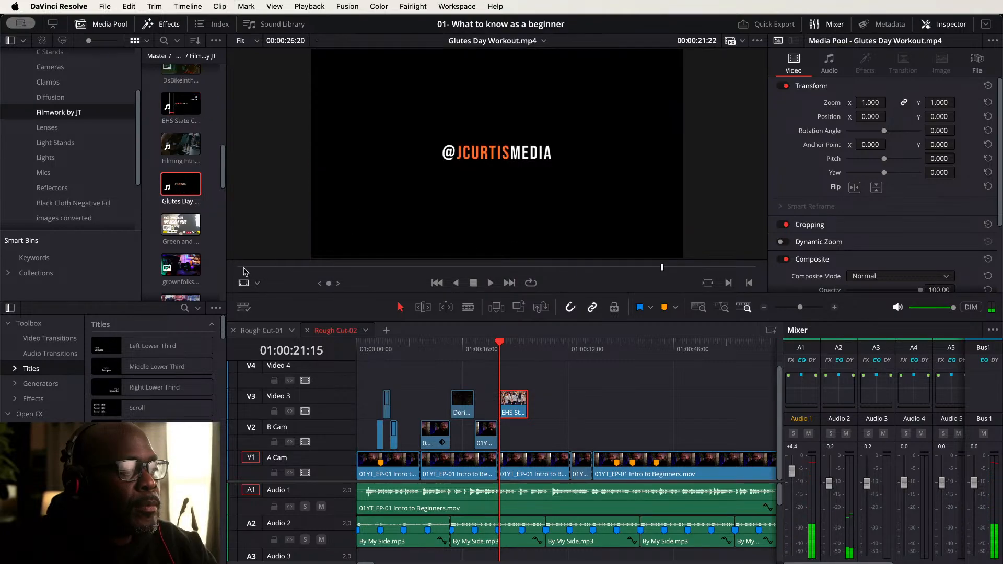
{"action": "left_click_drag", "start_coordinate": [246, 267], "coordinate": [378, 269]}
{"action": "key", "text": "i"}
{"action": "left_click", "coordinate": [297, 268]}
{"action": "key", "text": "o"}
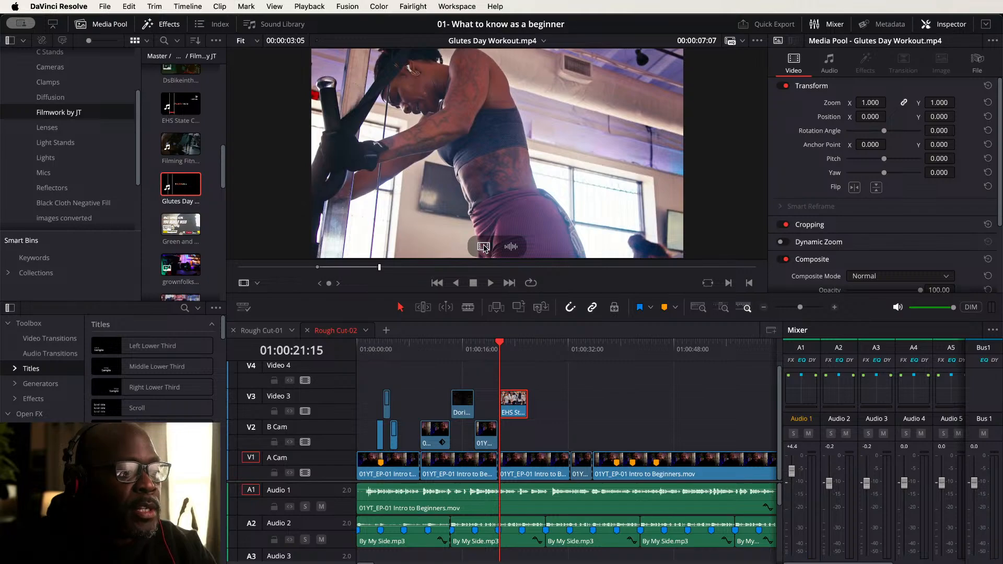
{"action": "left_click_drag", "start_coordinate": [483, 247], "coordinate": [541, 424]}
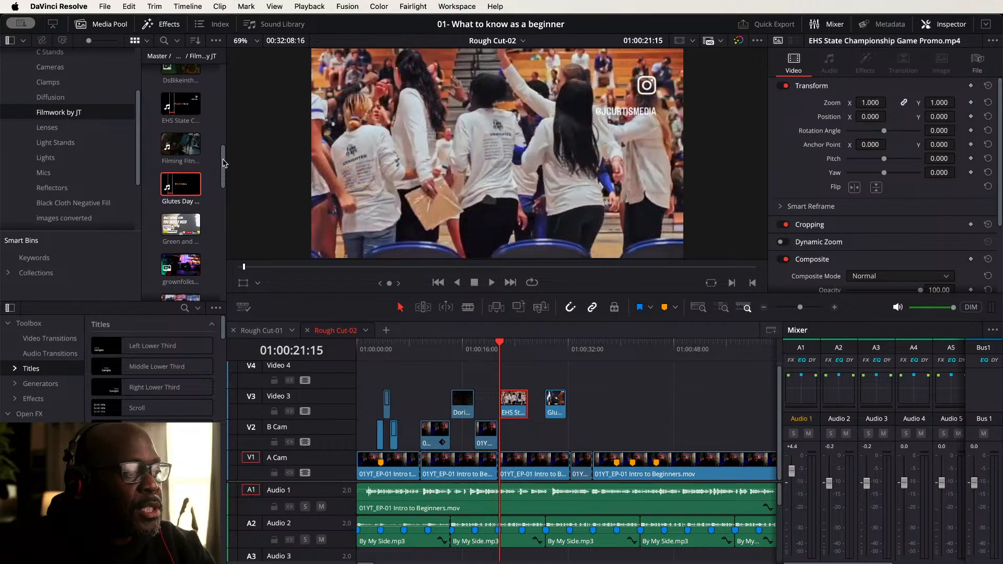
{"action": "left_click_drag", "start_coordinate": [223, 164], "coordinate": [225, 193]}
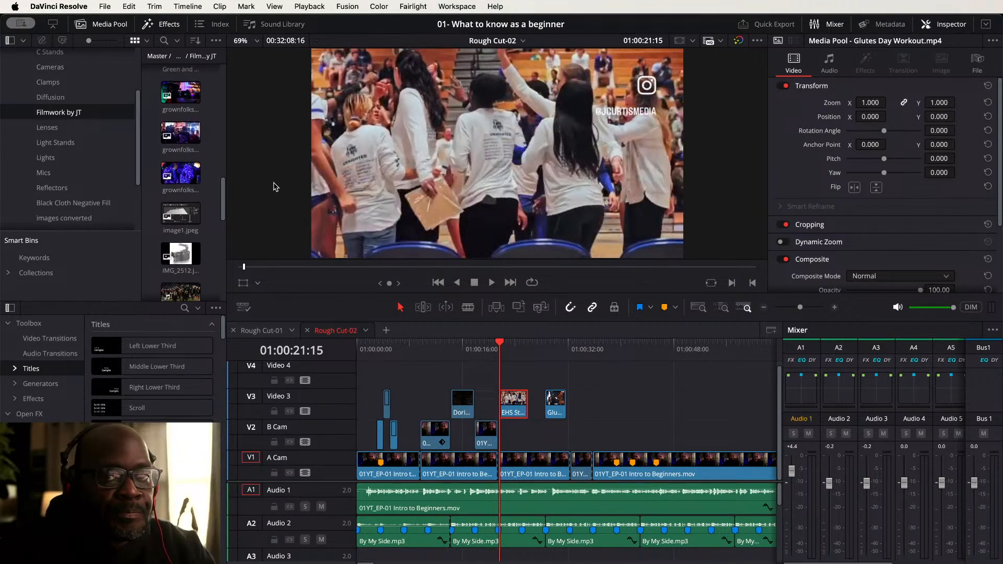
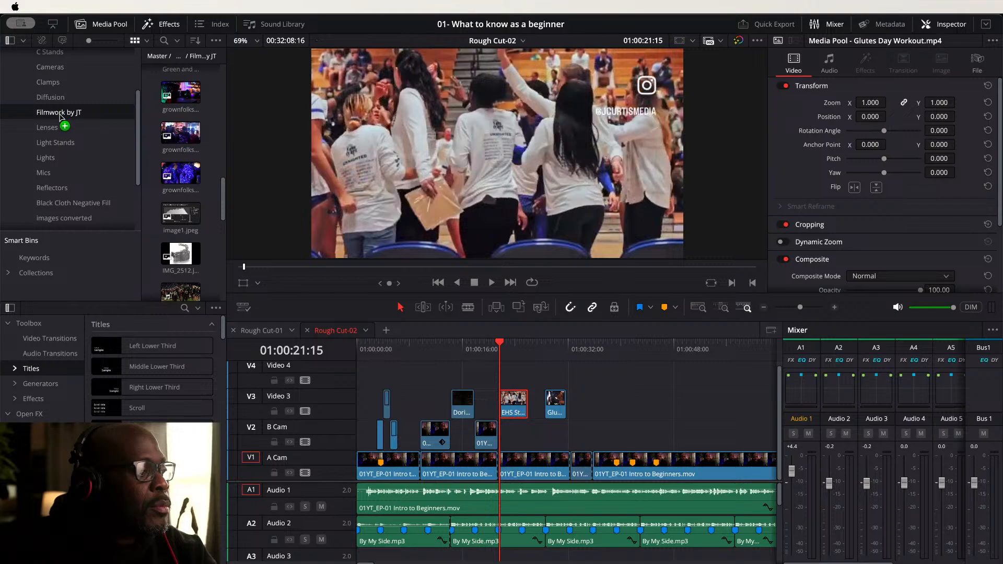
- Play the timeline from the start to review the B-roll cutaways
{"action": "left_click_drag", "start_coordinate": [60, 116], "coordinate": [61, 117]}
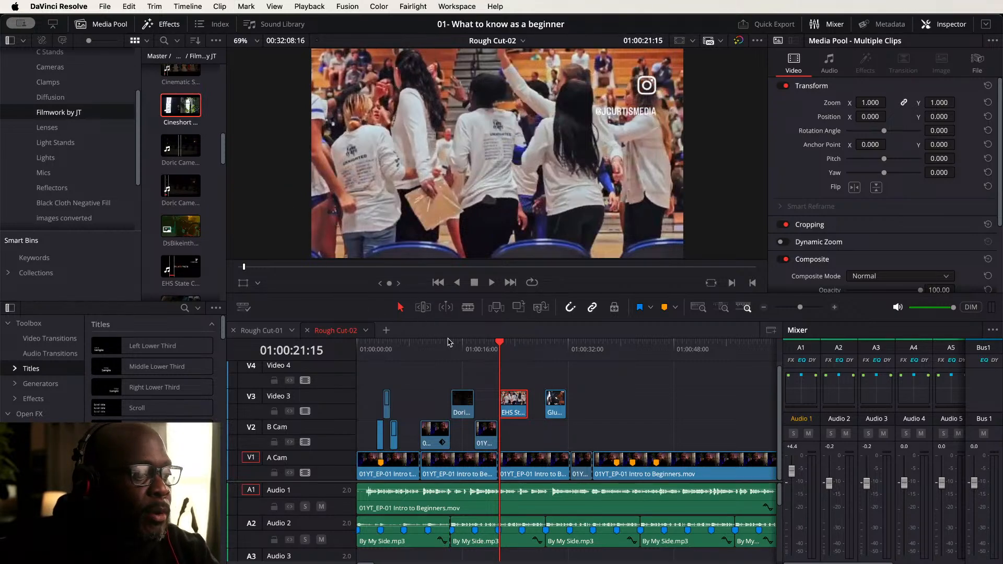
{"action": "left_click", "coordinate": [366, 347]}
{"action": "key", "text": "space"}
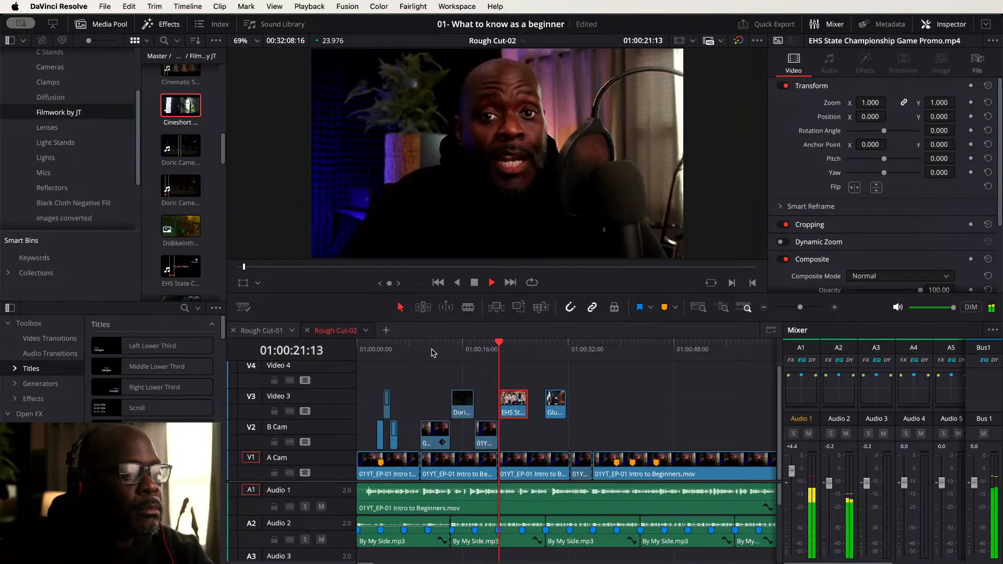
{"action": "key", "text": "w"}
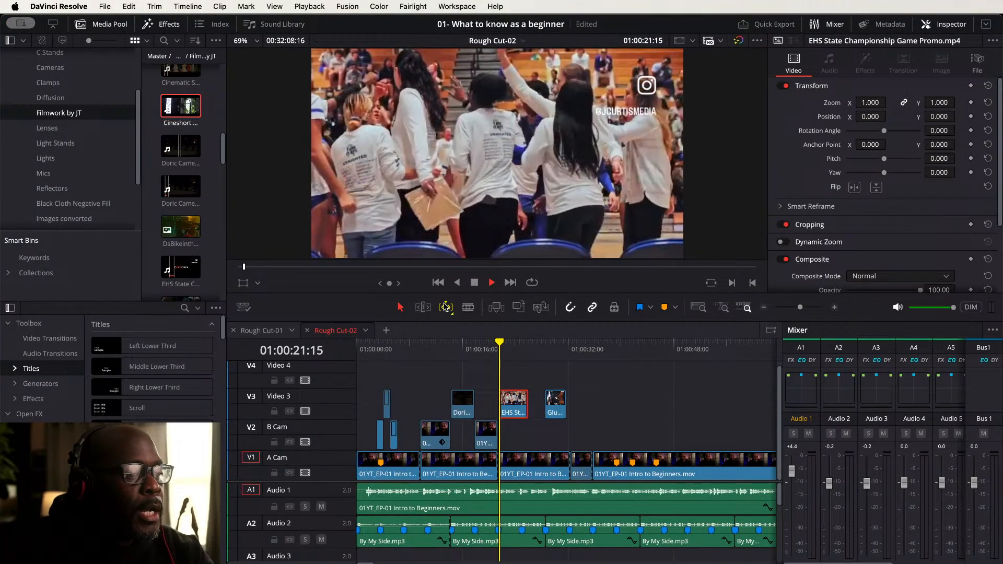
{"action": "left_click", "coordinate": [446, 308]}
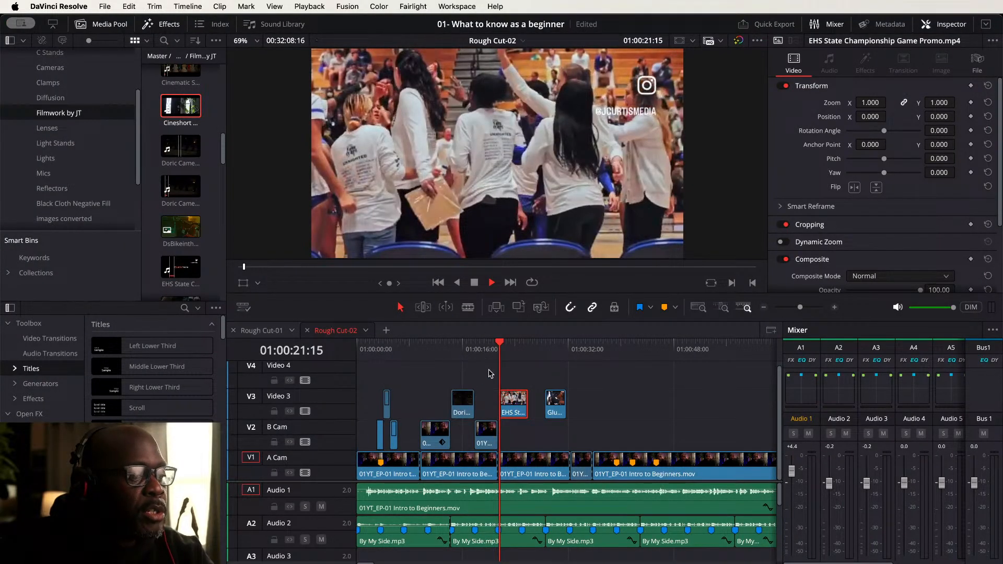
{"action": "left_click", "coordinate": [485, 345]}
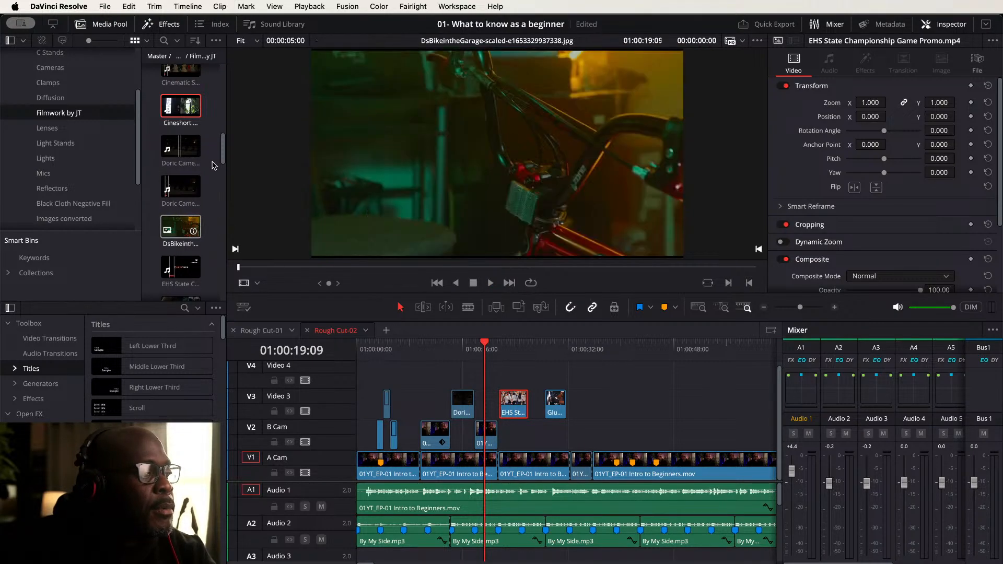
- Preview the After effects Speed Ramps aerial footage clip and place it on Video 4 around 01:00:30
{"action": "left_click_drag", "start_coordinate": [223, 151], "coordinate": [221, 77]}
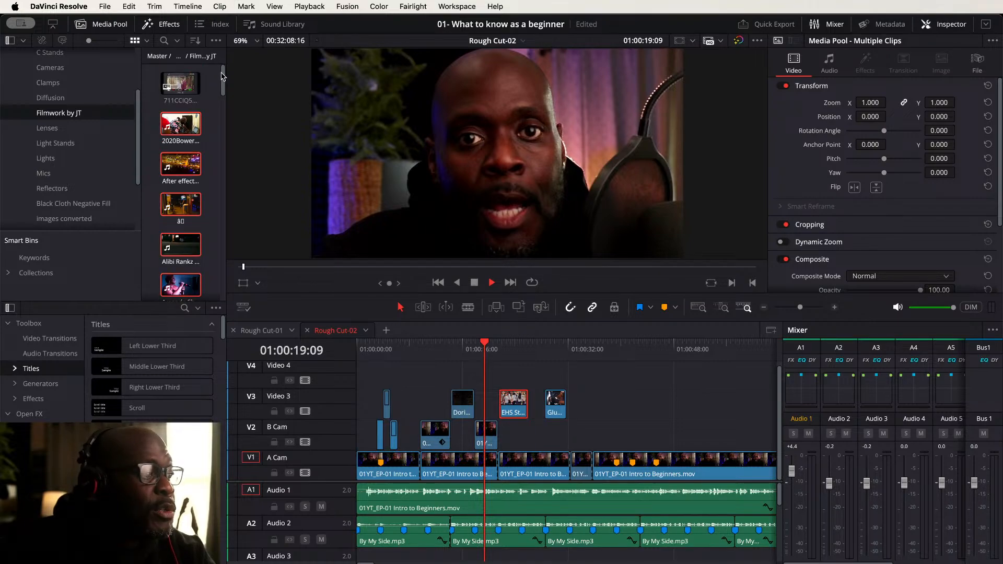
{"action": "left_click", "coordinate": [213, 110]}
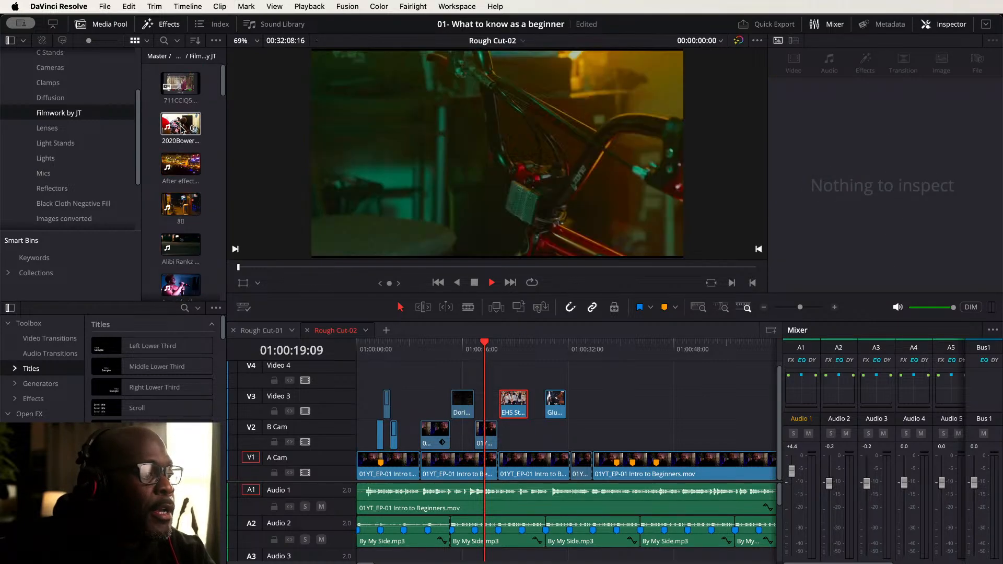
{"action": "left_click", "coordinate": [180, 165]}
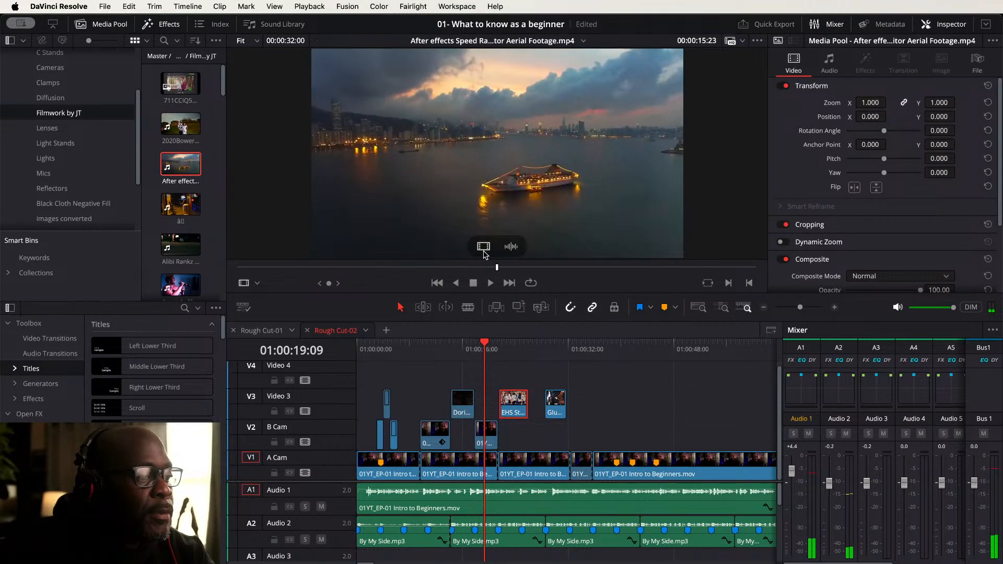
{"action": "left_click_drag", "start_coordinate": [492, 270], "coordinate": [571, 390]}
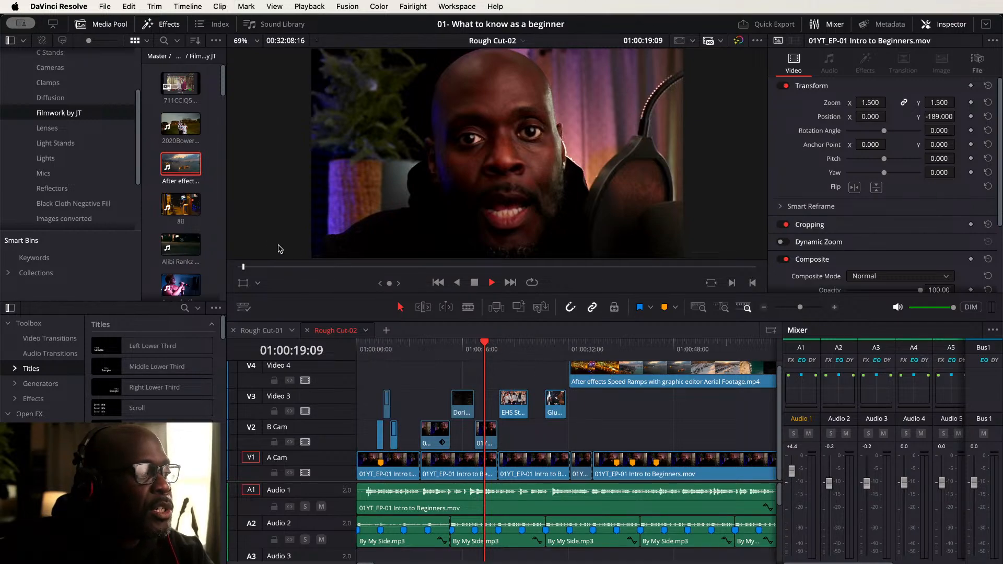
- Mark in and out points on the ā0 clip in the source viewer and try to place it in the timeline
{"action": "left_click", "coordinate": [177, 200]}
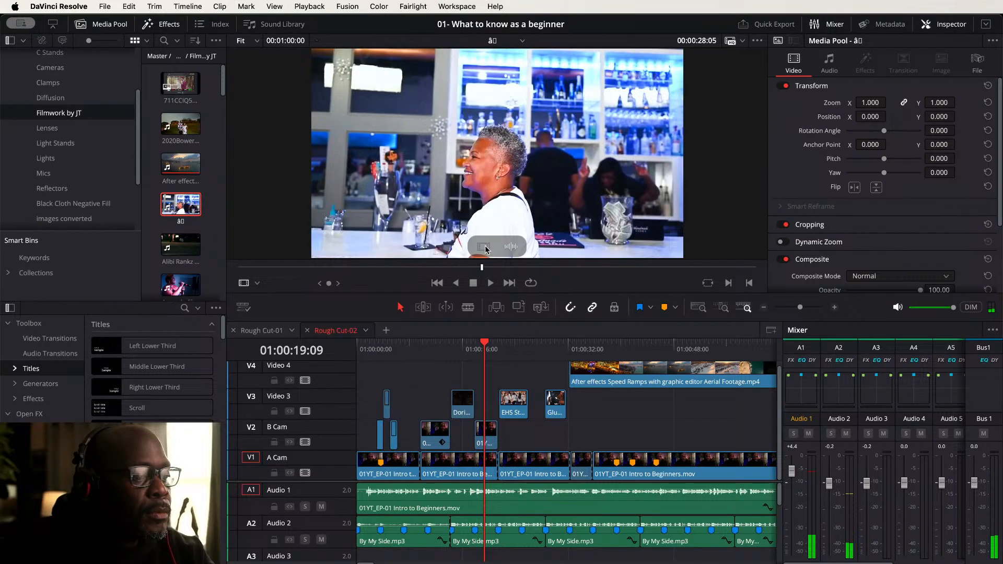
{"action": "scroll", "coordinate": [528, 373], "scroll_direction": "up", "scroll_amount": 1}
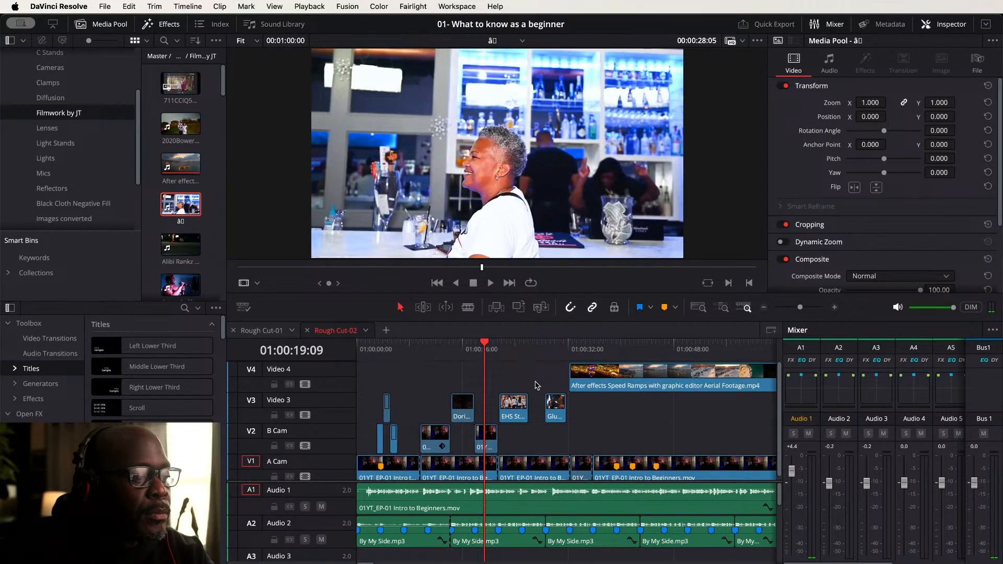
{"action": "scroll", "coordinate": [561, 407], "scroll_direction": "up", "scroll_amount": 2}
{"action": "scroll", "coordinate": [562, 406], "scroll_direction": "down", "scroll_amount": 3}
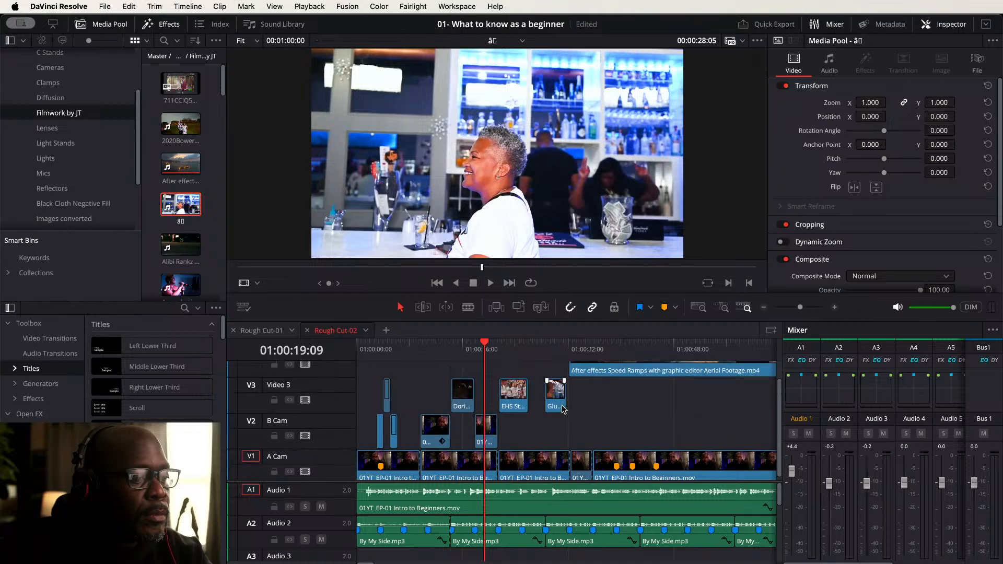
{"action": "scroll", "coordinate": [563, 410], "scroll_direction": "down", "scroll_amount": 1}
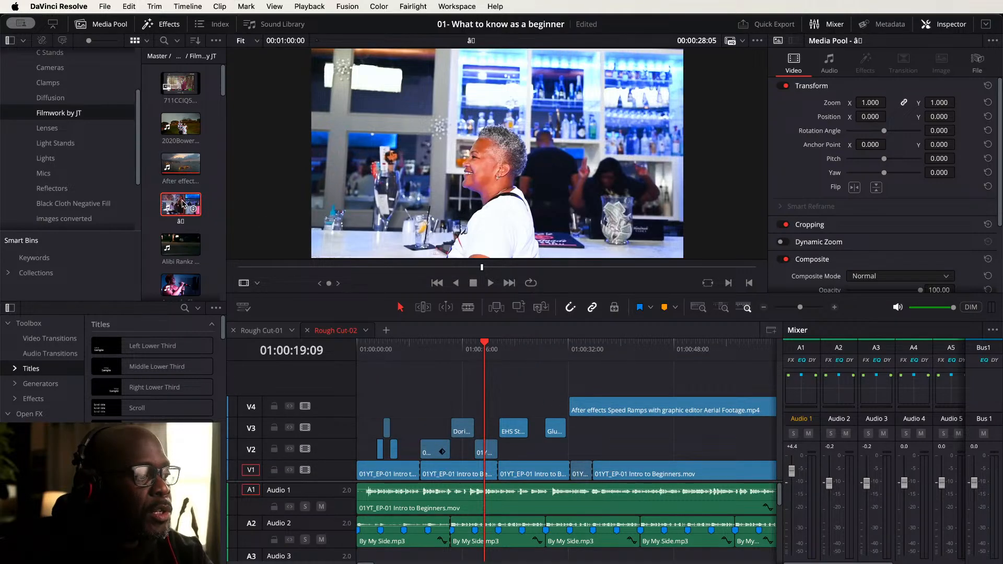
{"action": "left_click_drag", "start_coordinate": [240, 267], "coordinate": [344, 270]}
{"action": "key", "text": "i"}
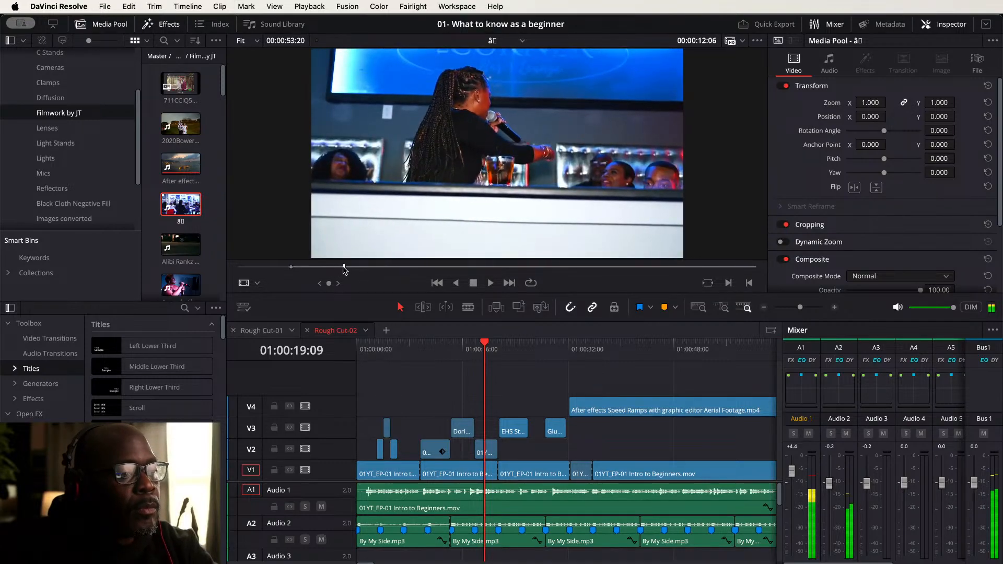
{"action": "key", "text": "o"}
{"action": "mouse_move", "coordinate": [491, 251]}
{"action": "left_click_drag", "start_coordinate": [486, 254], "coordinate": [600, 379]}
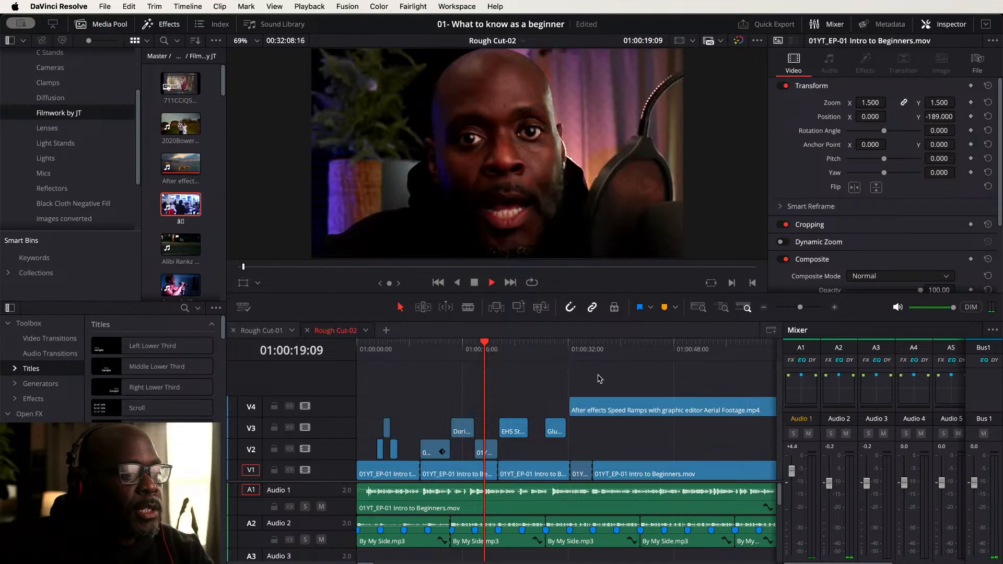
- Trim the end of the aerial footage clip on Video 4 to about 10 seconds long
{"action": "left_click", "coordinate": [610, 410]}
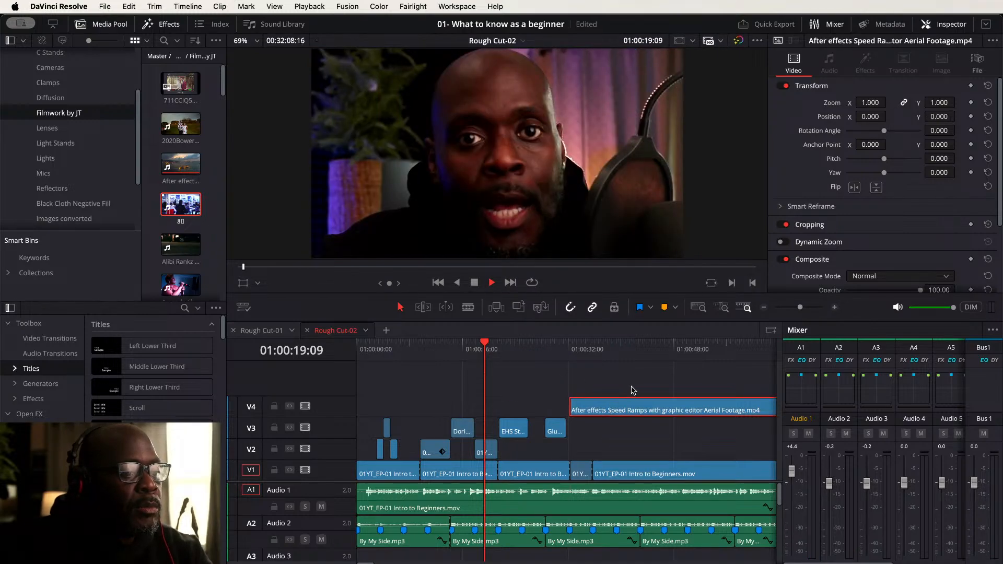
{"action": "scroll", "coordinate": [460, 381], "scroll_direction": "right", "scroll_amount": 5}
{"action": "scroll", "coordinate": [460, 382], "scroll_direction": "right", "scroll_amount": 1}
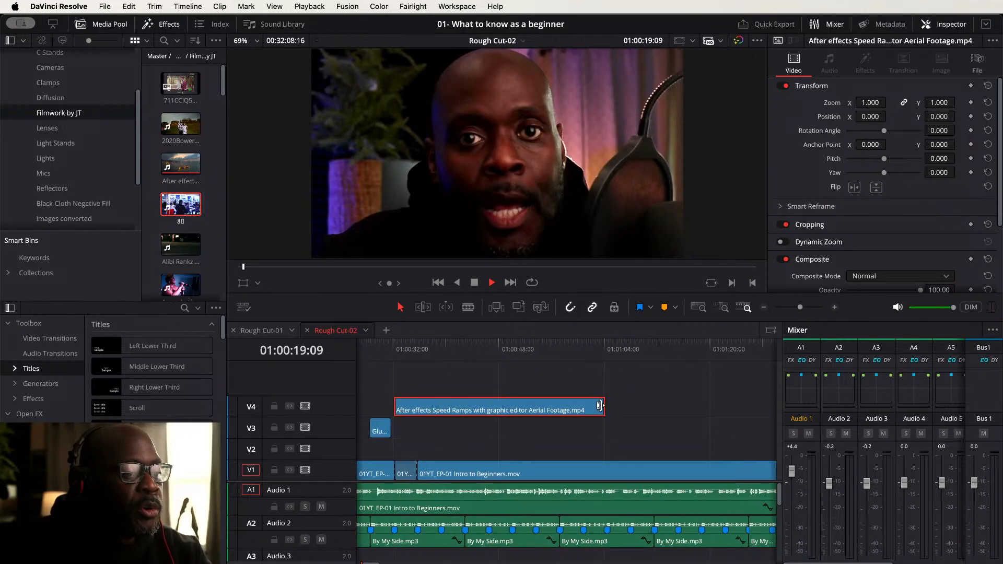
{"action": "left_click_drag", "start_coordinate": [599, 406], "coordinate": [459, 408]}
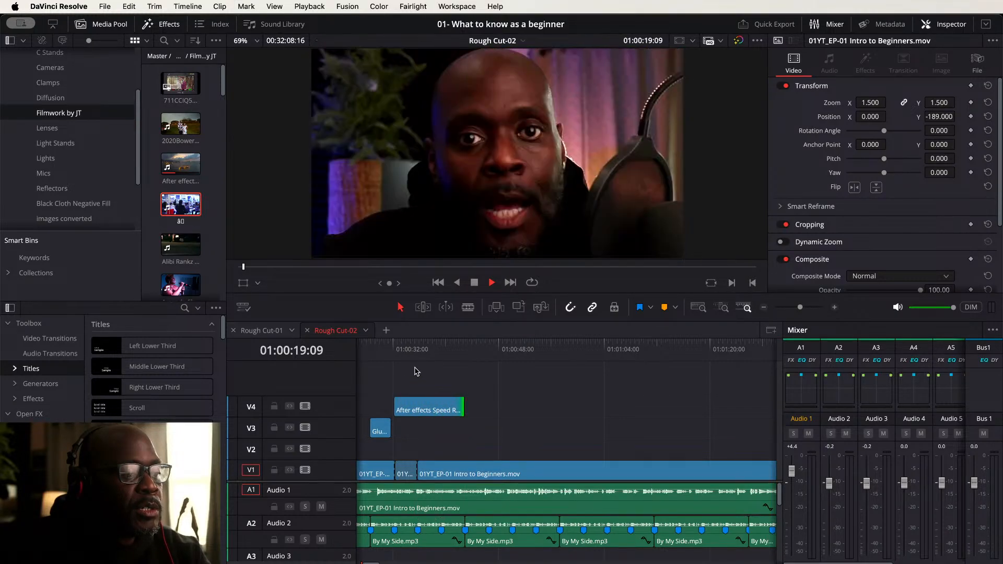
{"action": "scroll", "coordinate": [575, 358], "scroll_direction": "left", "scroll_amount": 10}
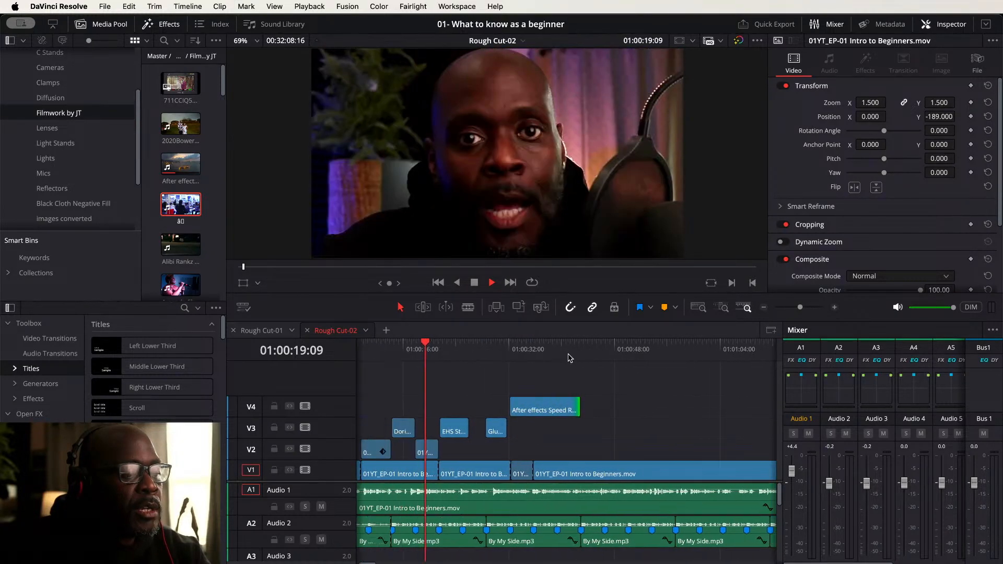
- Place the marked ā0 clip on a new Video 5 track above the aerial footage clip
{"action": "double_click", "coordinate": [172, 212]}
{"action": "mouse_move", "coordinate": [507, 252]}
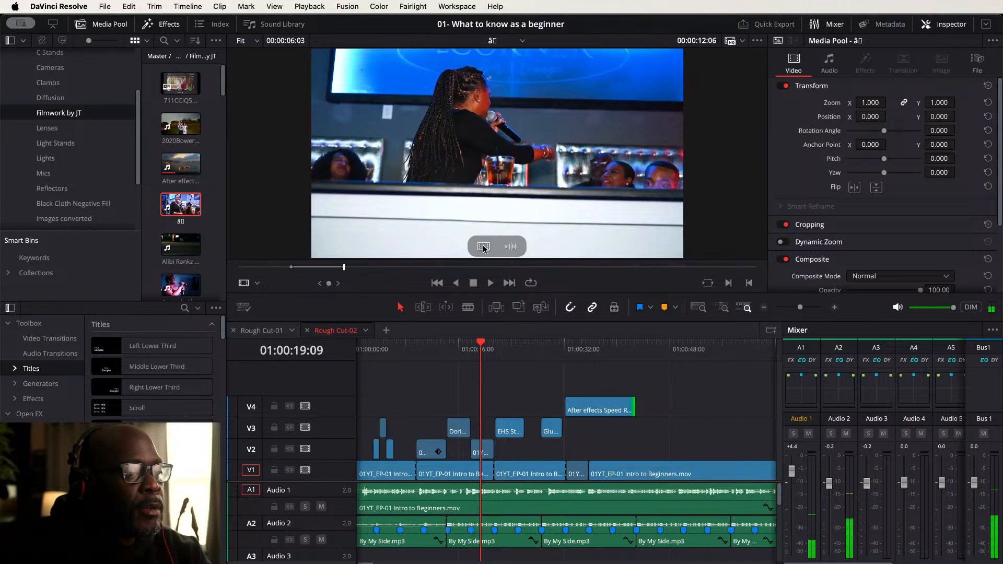
{"action": "left_click_drag", "start_coordinate": [483, 248], "coordinate": [584, 387]}
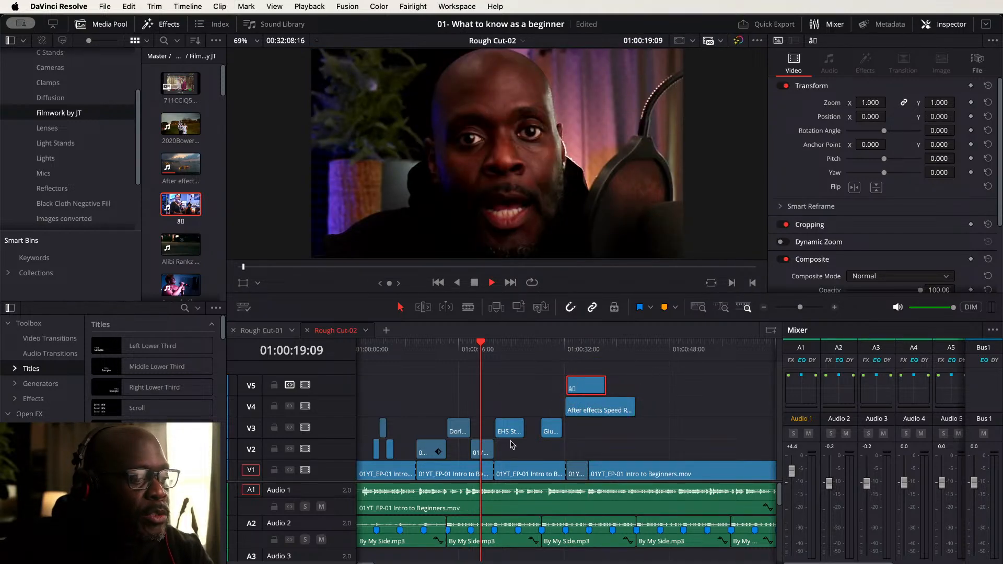
- Play the cutaway section from about 01:00:13 to review the EHS and Glutes clips
{"action": "scroll", "coordinate": [493, 422], "scroll_direction": "up", "scroll_amount": 4, "text": "shift"}
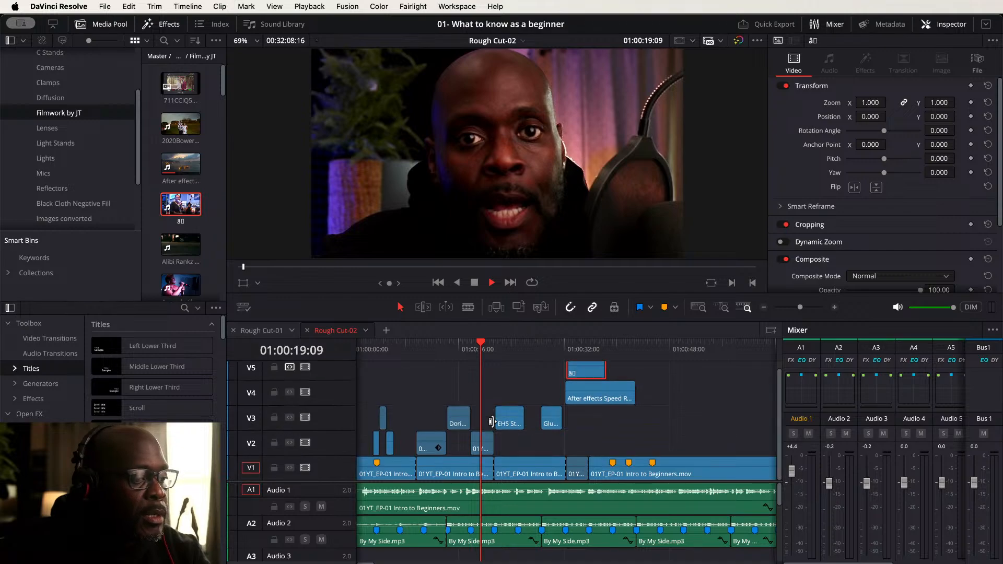
{"action": "scroll", "coordinate": [499, 424], "scroll_direction": "up", "scroll_amount": 2, "text": "alt"}
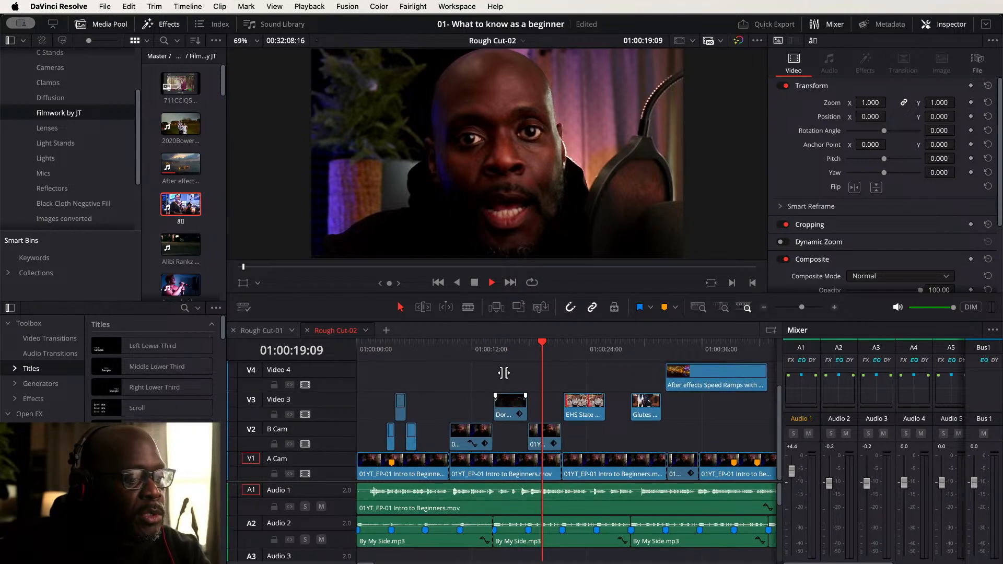
{"action": "left_click", "coordinate": [482, 346]}
{"action": "left_click_drag", "start_coordinate": [481, 348], "coordinate": [460, 347]}
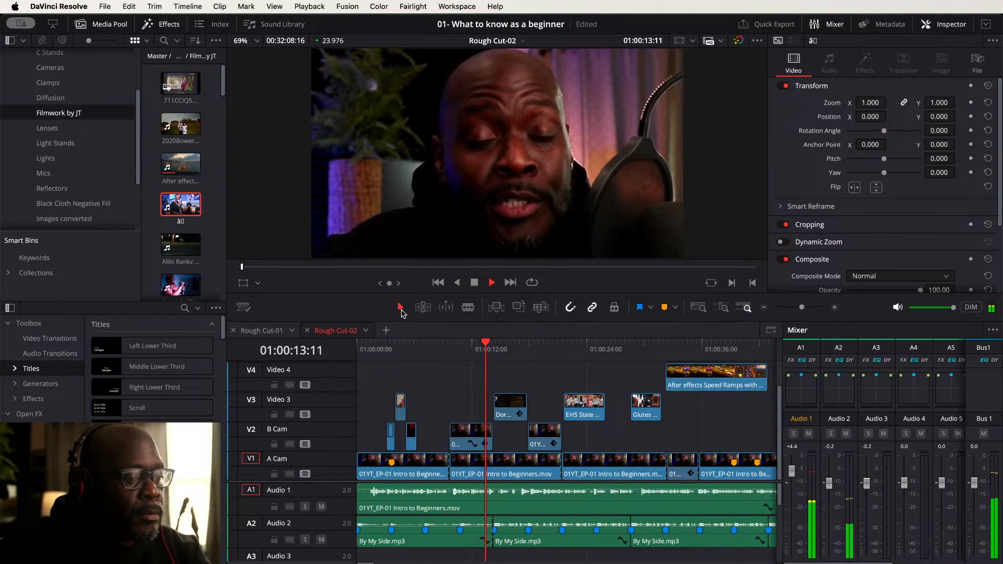
{"action": "key", "text": "space"}
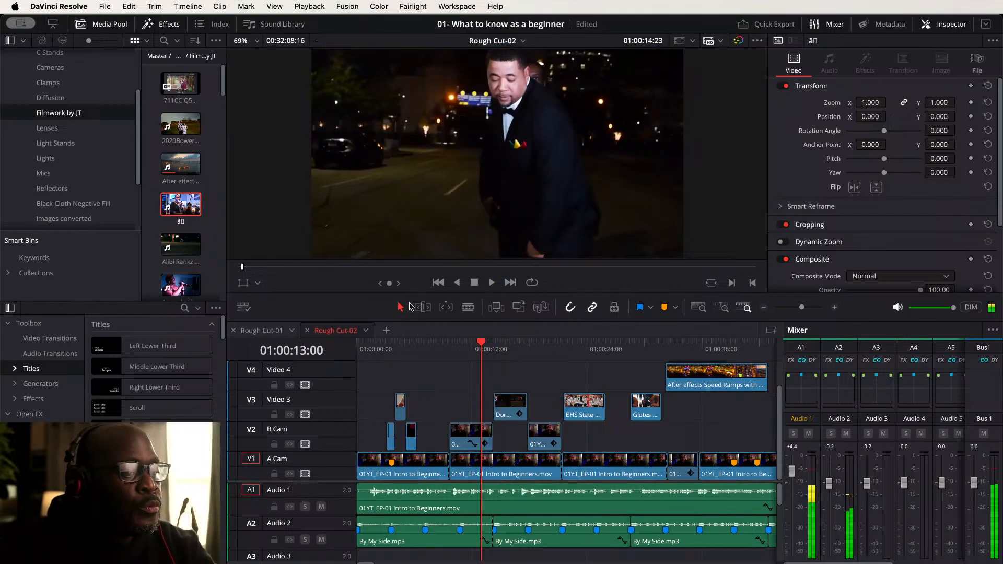
{"action": "key", "text": "space"}
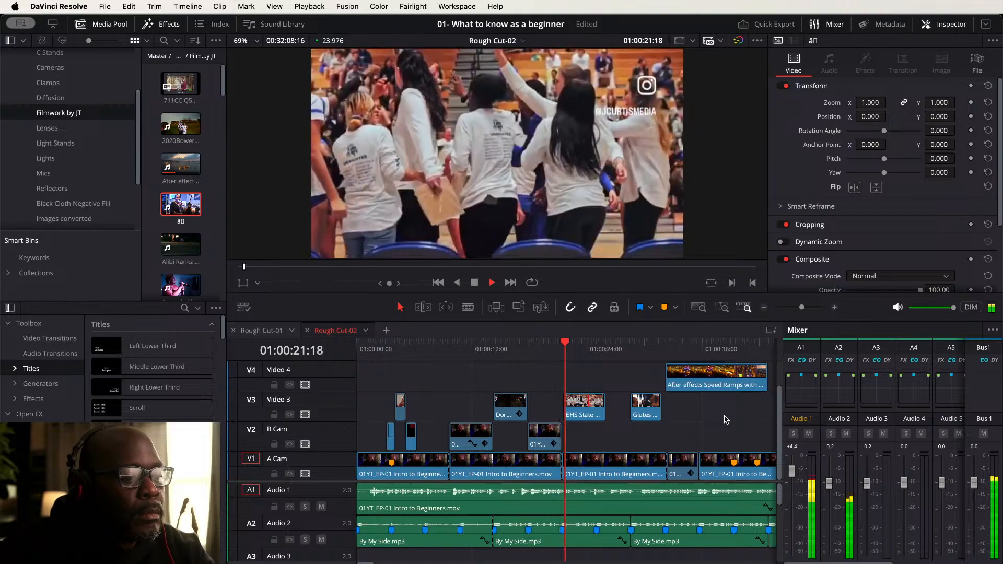
{"action": "key", "text": "space"}
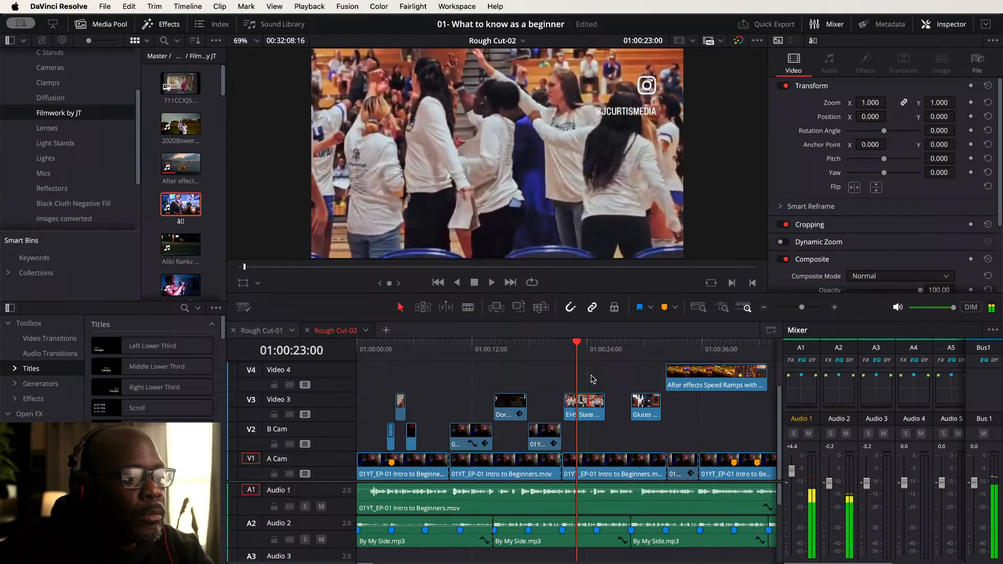
{"action": "left_click", "coordinate": [589, 404]}
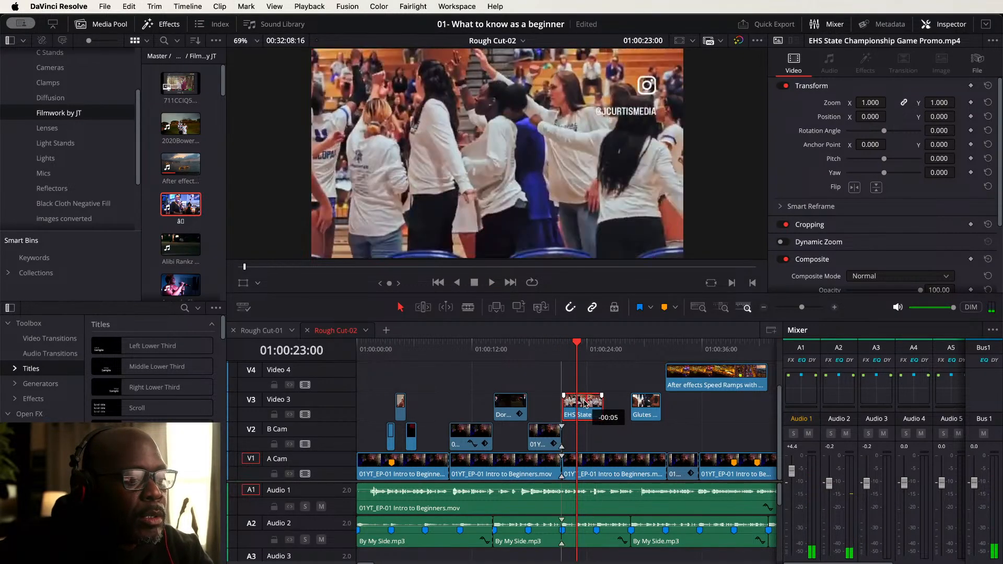
{"action": "left_click", "coordinate": [551, 348]}
{"action": "key", "text": "space"}
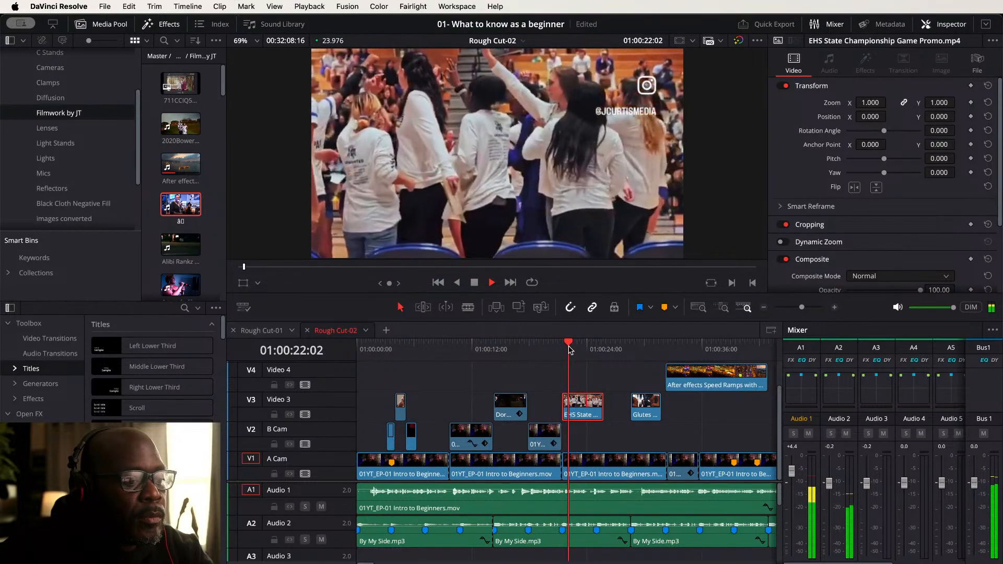
{"action": "key", "text": "space"}
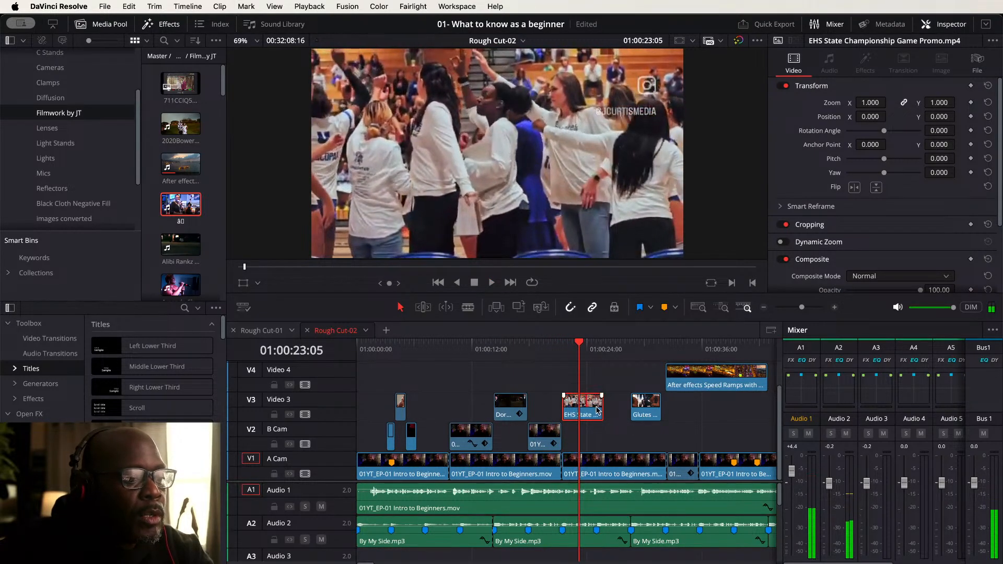
- Shorten the end of the EHS clip and move the Glutes Day Workout clip down to B Cam right after it
{"action": "left_click_drag", "start_coordinate": [599, 406], "coordinate": [579, 406]}
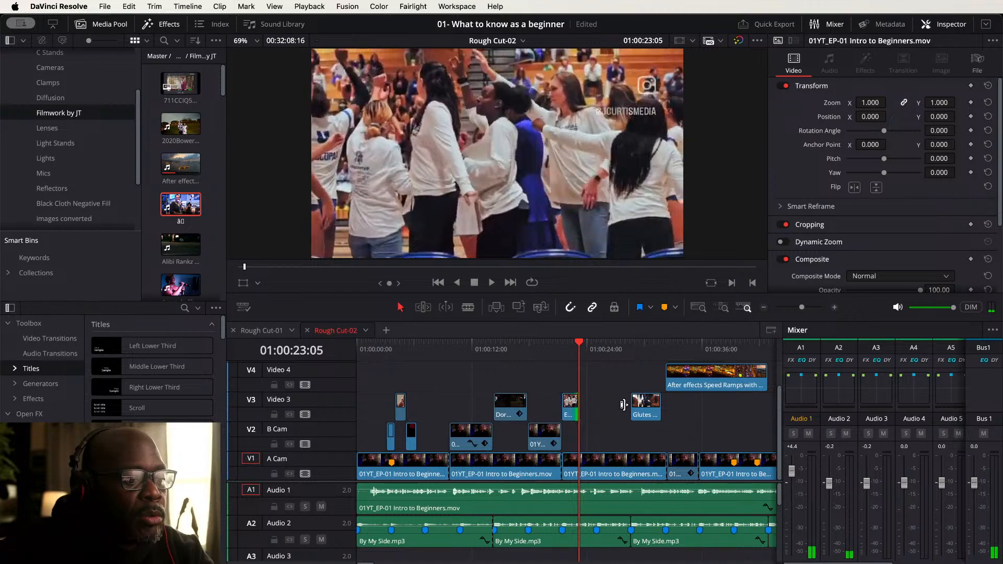
{"action": "left_click_drag", "start_coordinate": [643, 408], "coordinate": [590, 431]}
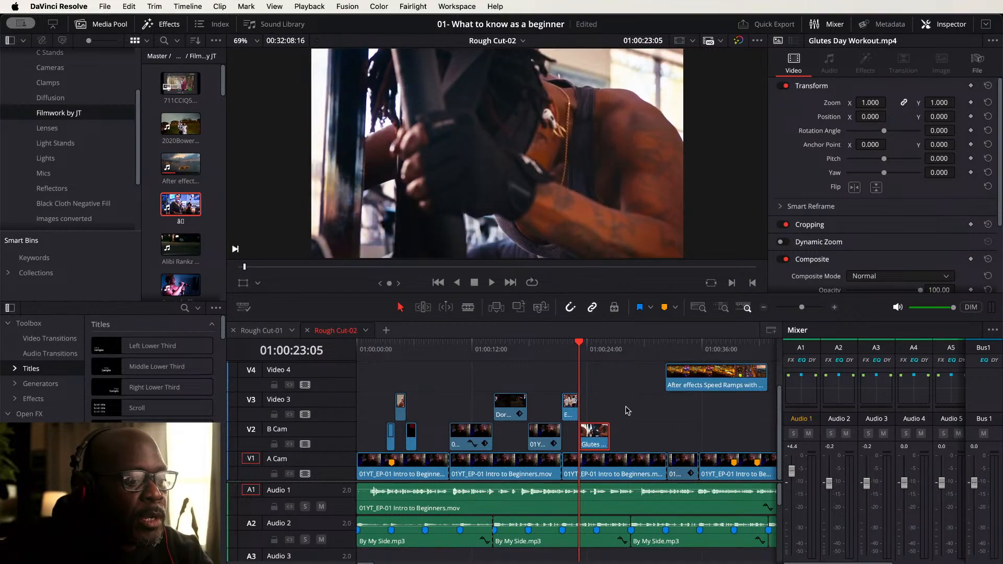
- Shorten the Glutes Day Workout clip and move the aerial footage clip down to Video 3 right after the EHS clip
{"action": "scroll", "coordinate": [643, 408], "scroll_direction": "right", "scroll_amount": 3}
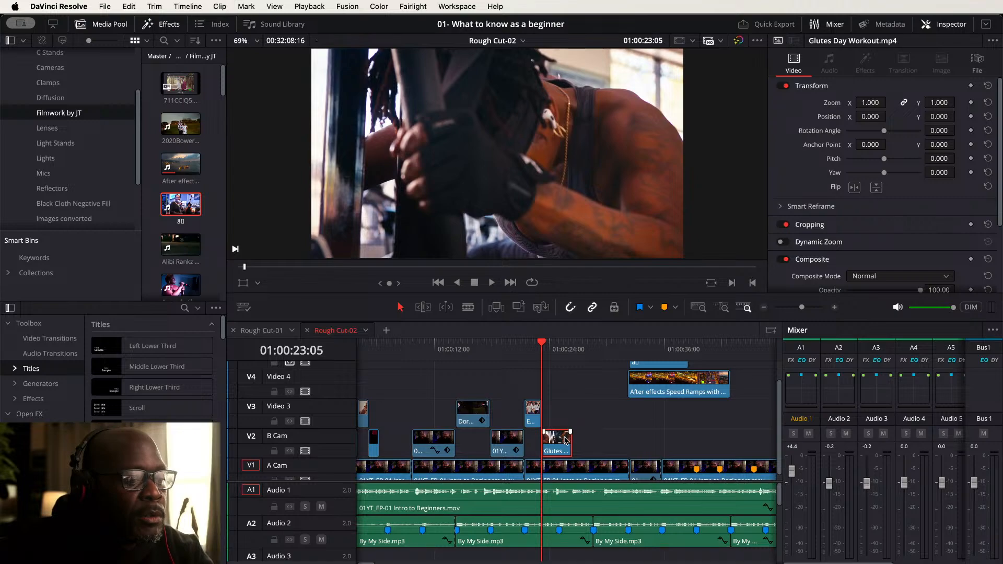
{"action": "mouse_move", "coordinate": [546, 440]}
{"action": "left_mouse_down"}
{"action": "mouse_move", "coordinate": [536, 447]}
{"action": "mouse_move", "coordinate": [554, 446]}
{"action": "left_mouse_up"}
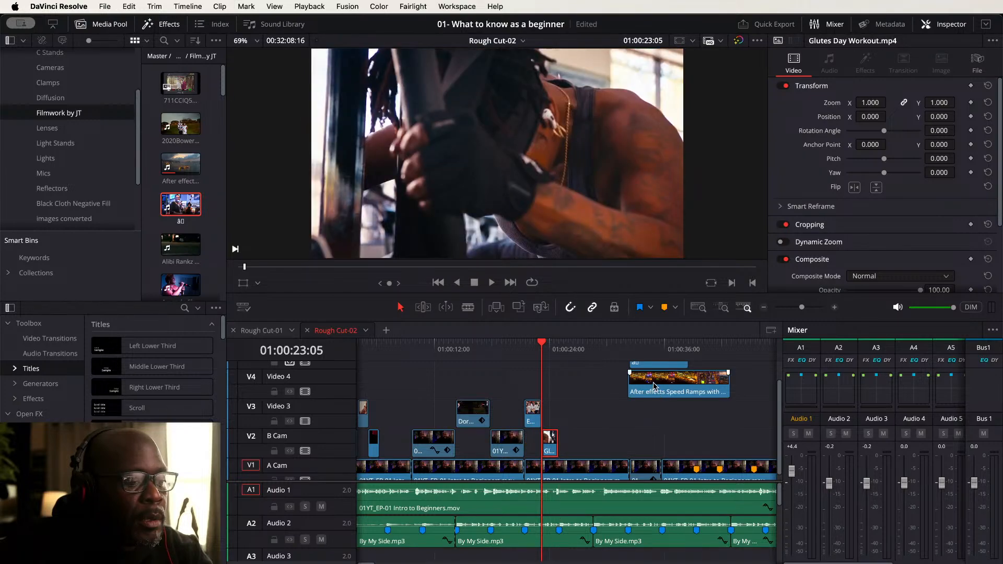
{"action": "left_click_drag", "start_coordinate": [654, 386], "coordinate": [572, 414]}
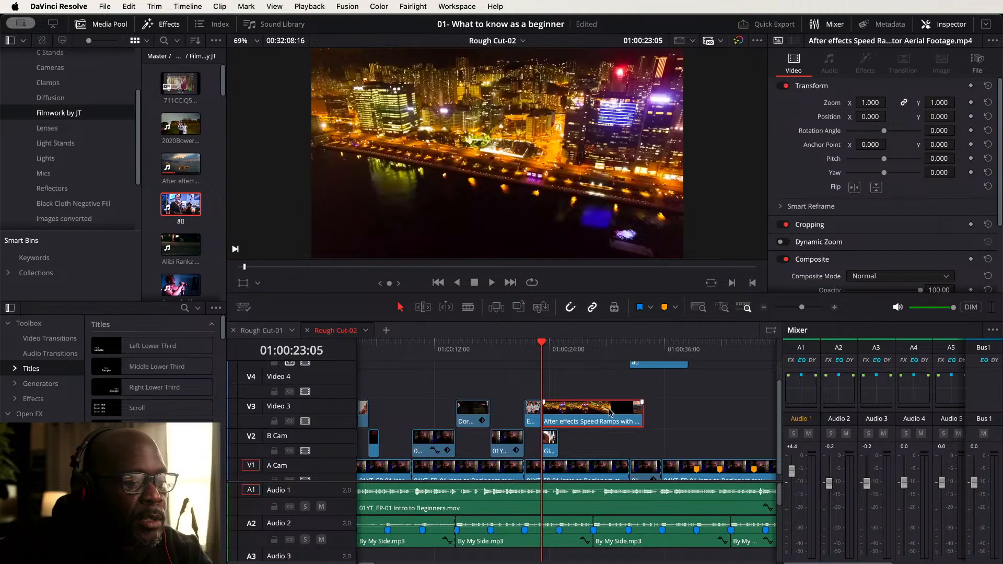
- Shorten the aerial footage clip and move the ā0 clip down to Video 4 right after it
{"action": "mouse_move", "coordinate": [549, 410]}
{"action": "left_mouse_down"}
{"action": "mouse_move", "coordinate": [612, 409]}
{"action": "mouse_move", "coordinate": [558, 409]}
{"action": "left_mouse_up"}
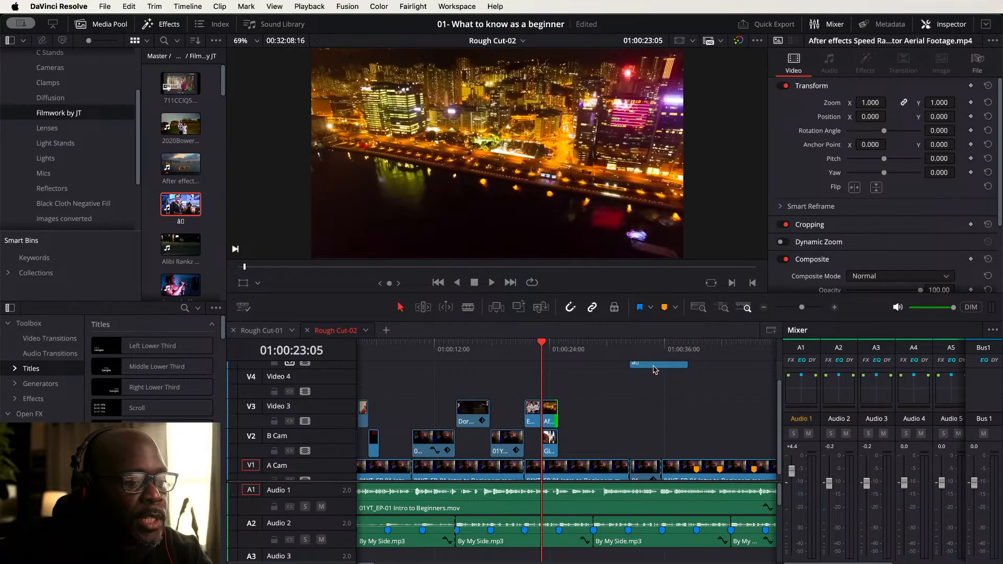
{"action": "left_click_drag", "start_coordinate": [653, 370], "coordinate": [557, 383]}
{"action": "left_click_drag", "start_coordinate": [552, 420], "coordinate": [585, 390]}
- Play the cutaway section around 01:00:24 and preview the aerial footage clip from the media pool
{"action": "left_click", "coordinate": [505, 346]}
{"action": "key", "text": "space"}
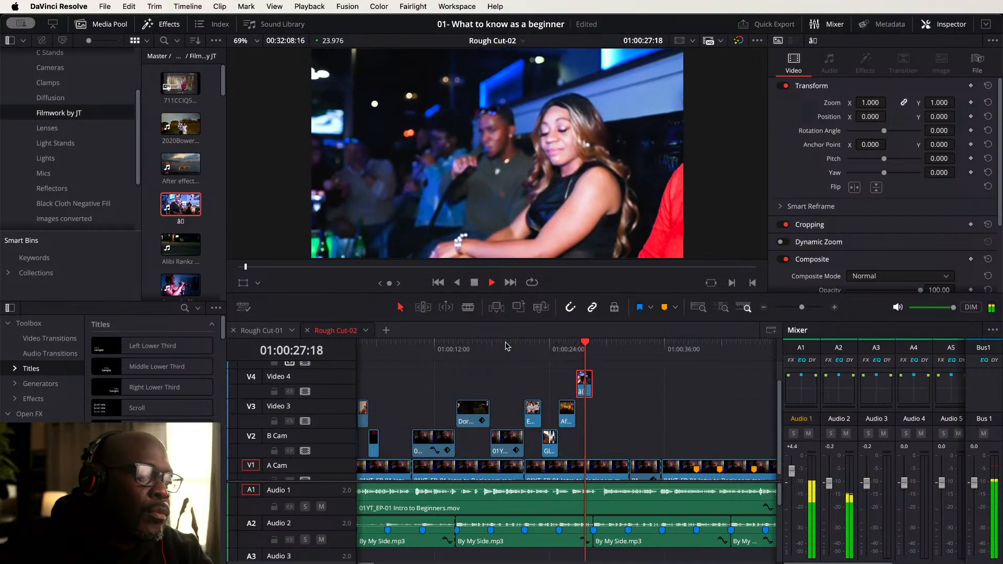
{"action": "key", "text": "space"}
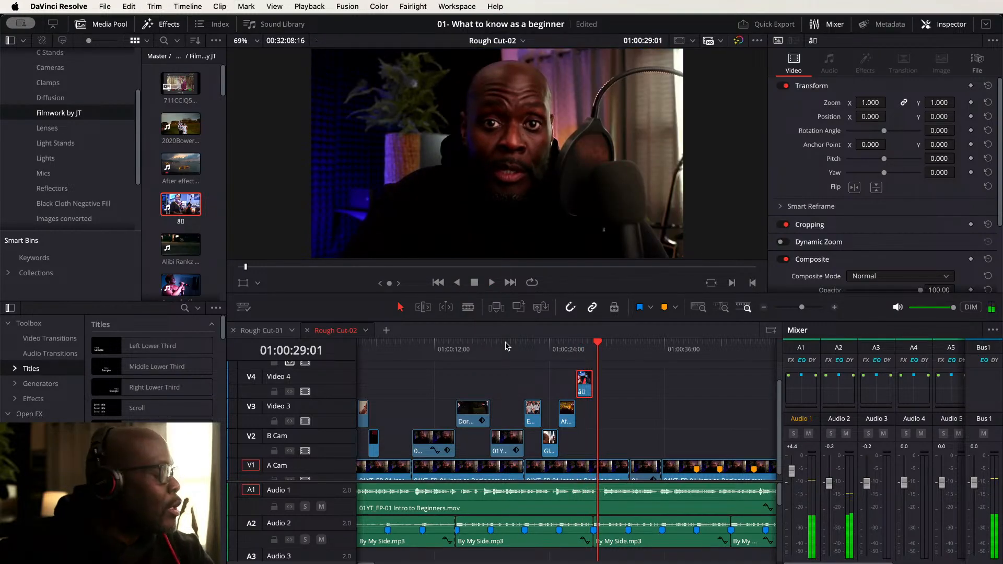
{"action": "left_click", "coordinate": [596, 341]}
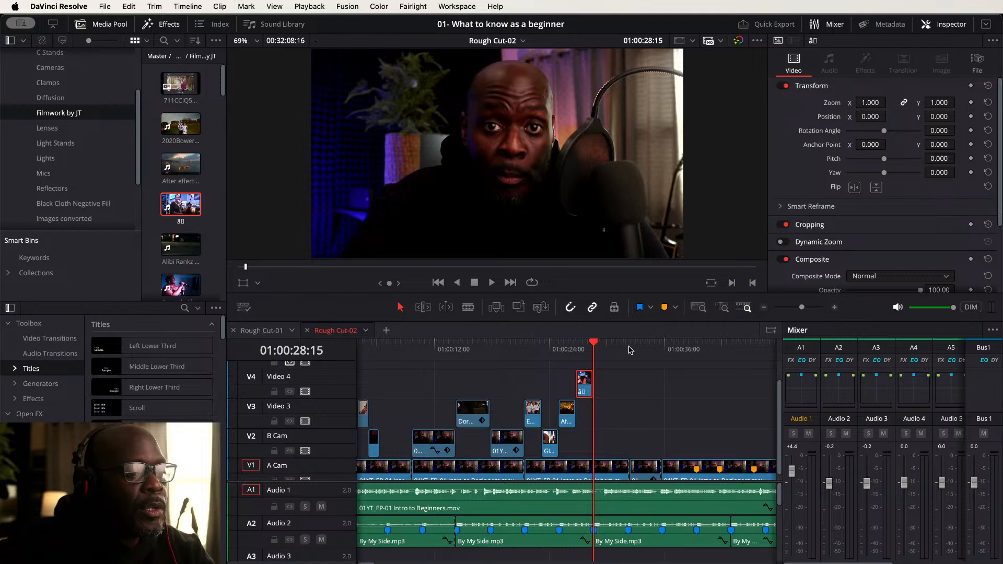
{"action": "left_click", "coordinate": [635, 372]}
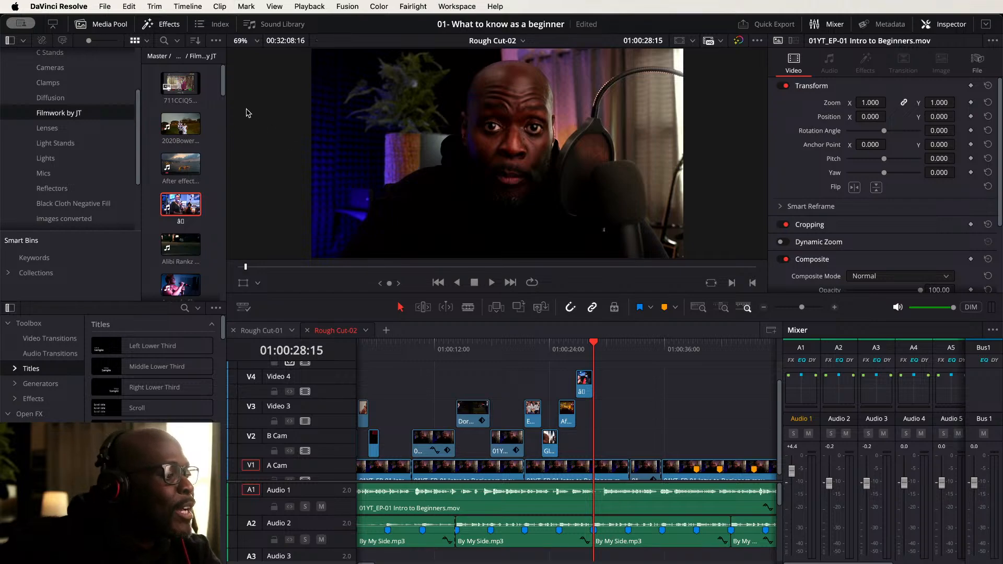
{"action": "double_click", "coordinate": [170, 173]}
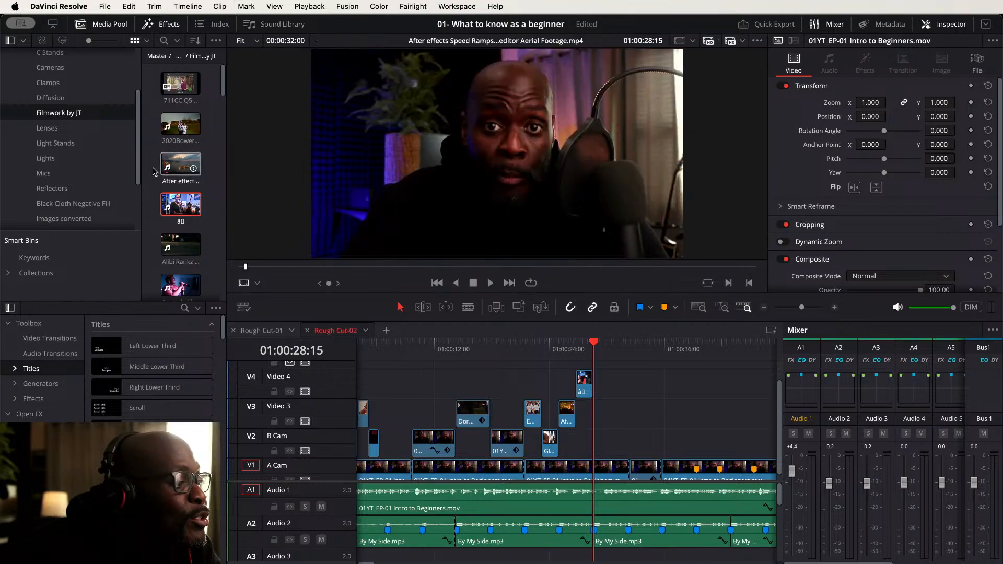
{"action": "left_click", "coordinate": [644, 388]}
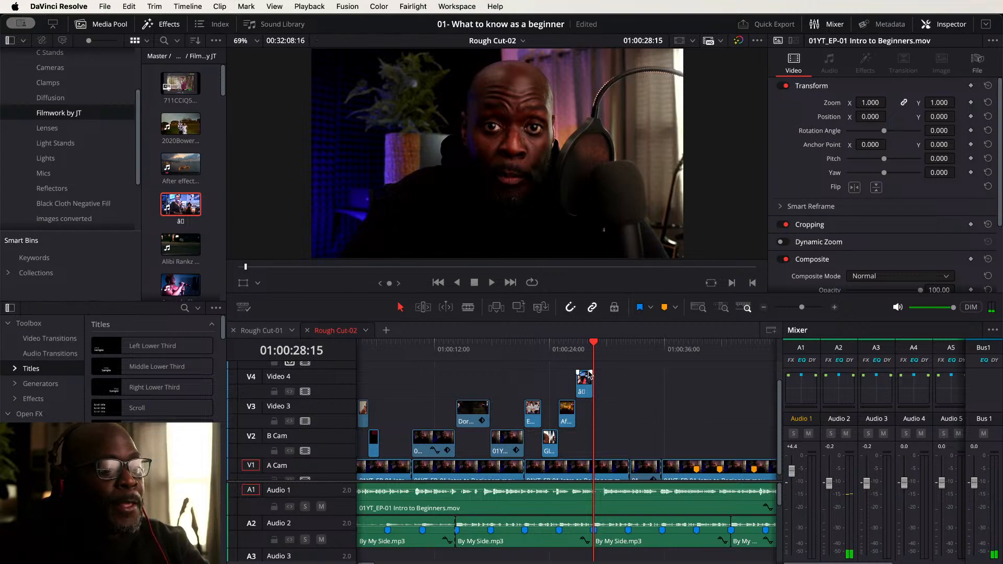
- Move the ā0 clip down two tracks onto B Cam
{"action": "left_click", "coordinate": [585, 387]}
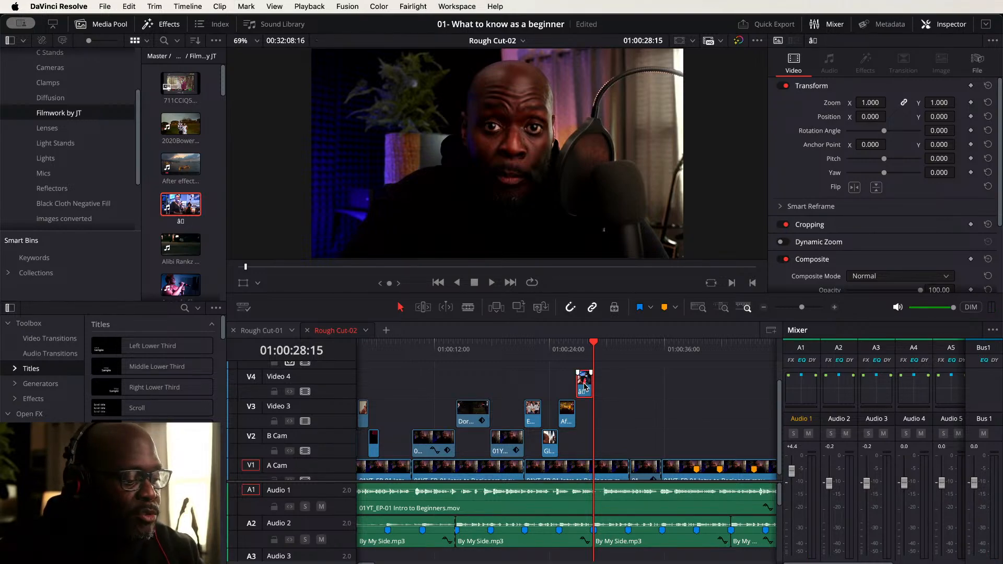
{"action": "key", "text": "alt+Down"}
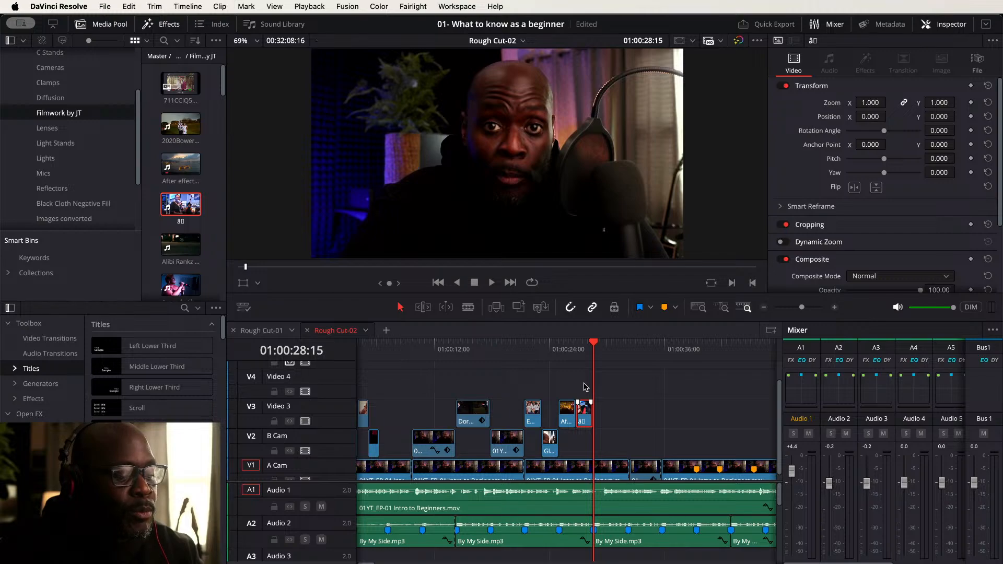
{"action": "key", "text": "alt+Down"}
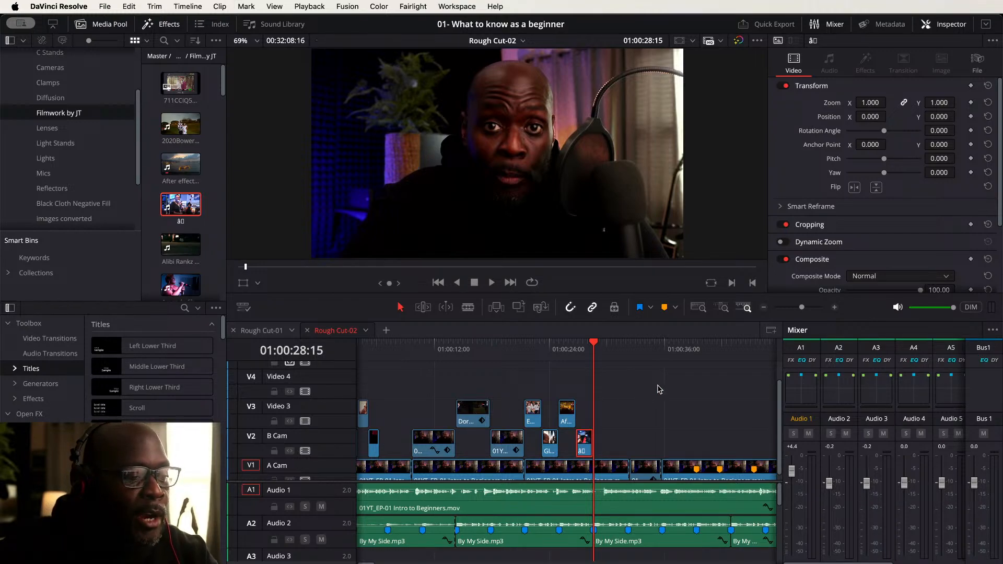
- Play the A Cam footage following the ā0 cutaway to review it
{"action": "scroll", "coordinate": [656, 387], "scroll_direction": "right", "scroll_amount": 3}
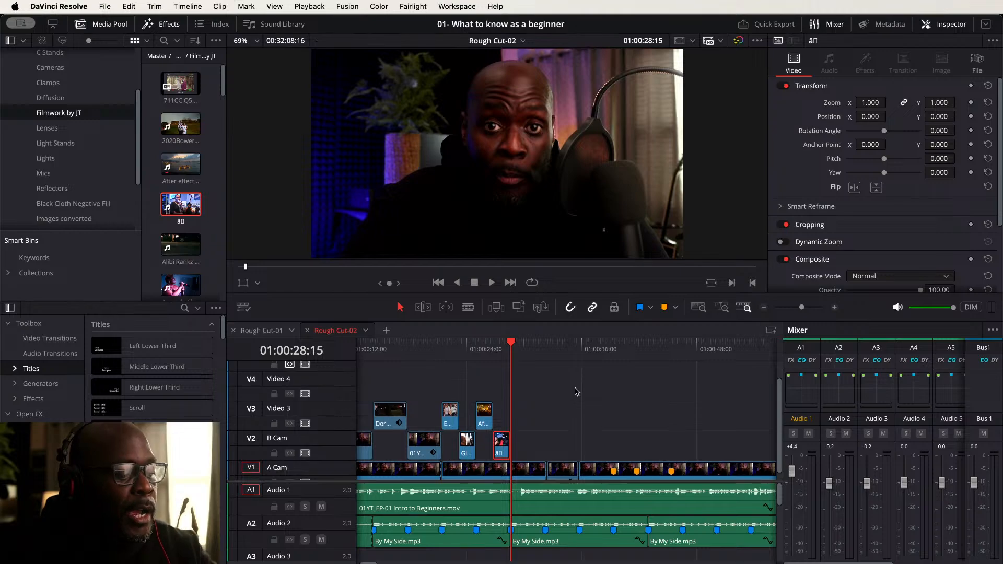
{"action": "left_click", "coordinate": [477, 346]}
{"action": "key", "text": "space"}
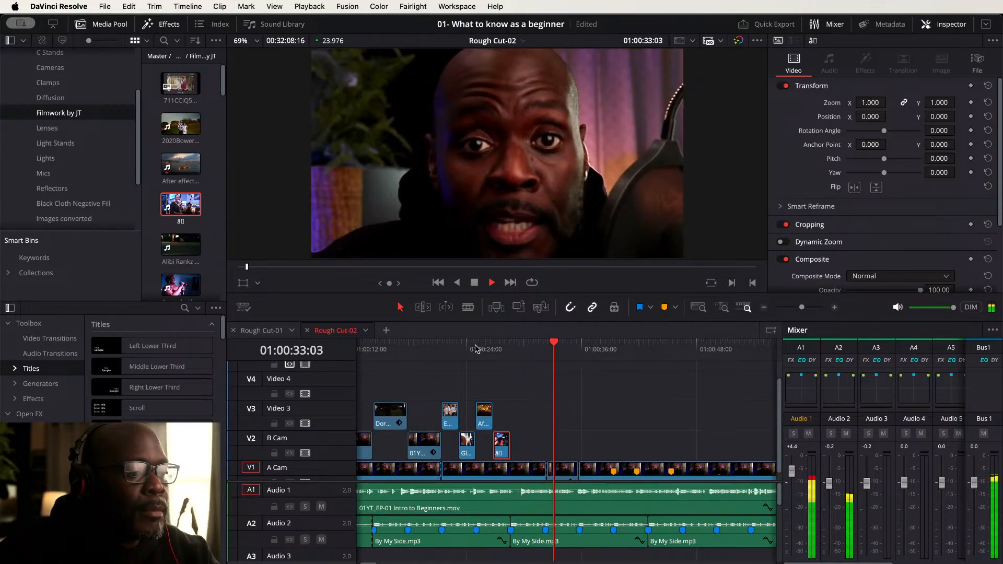
{"action": "key", "text": "space"}
- Delete the short punch-in segment on A Cam and extend the preceding A Cam clip to close the gap
{"action": "scroll", "coordinate": [575, 415], "scroll_direction": "down", "scroll_amount": 1}
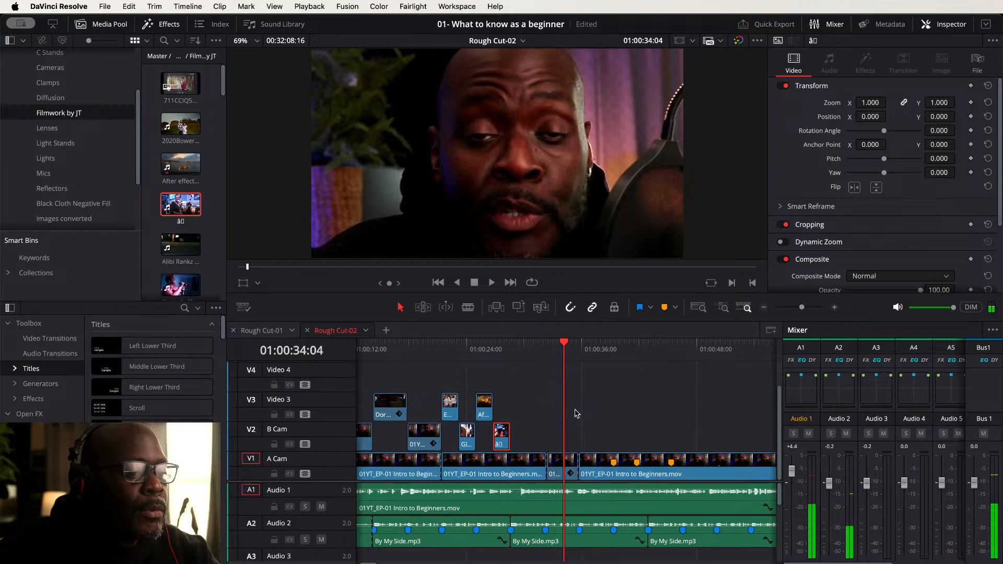
{"action": "left_click", "coordinate": [558, 464]}
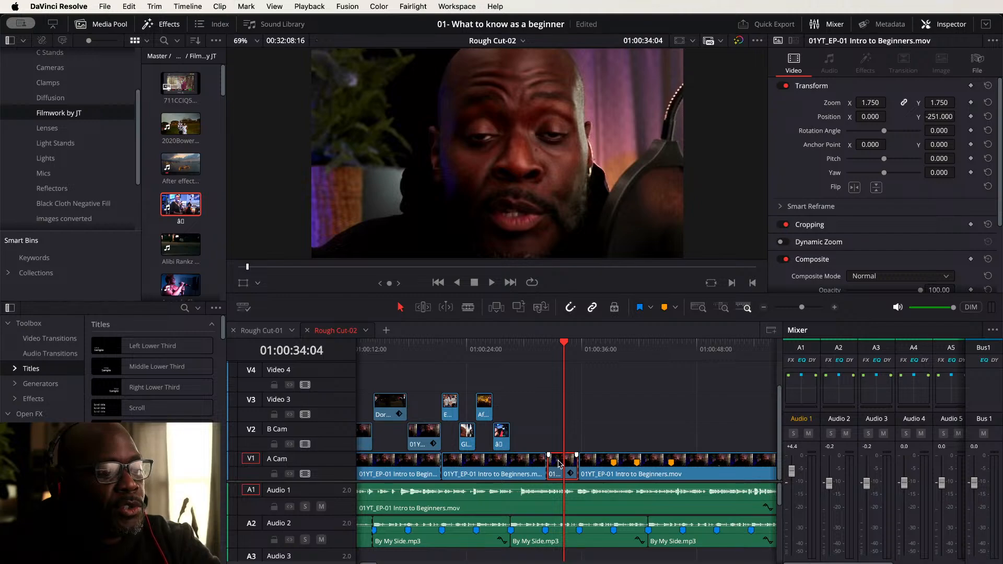
{"action": "key", "text": "BackSpace"}
{"action": "left_click", "coordinate": [526, 467]}
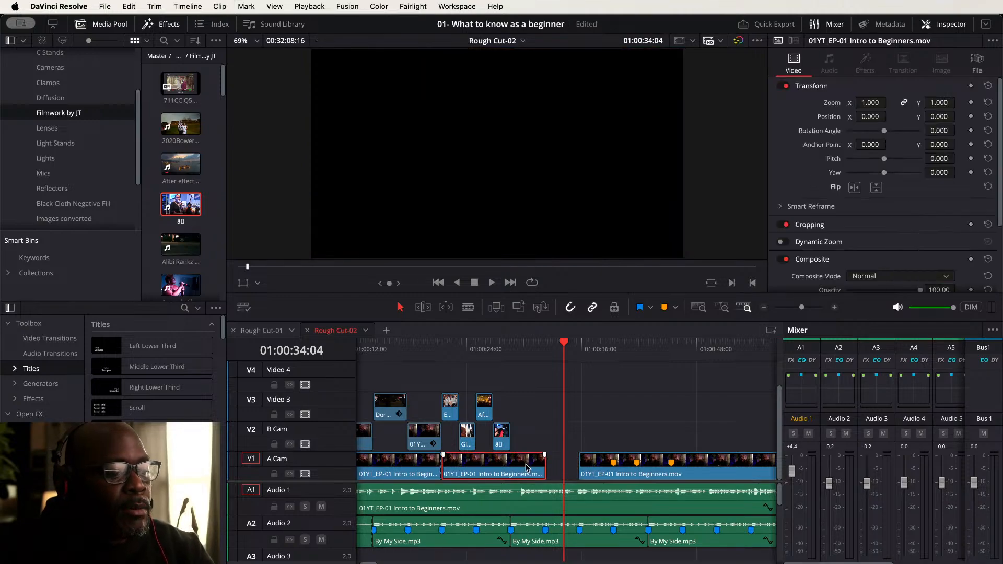
{"action": "left_click_drag", "start_coordinate": [543, 465], "coordinate": [577, 464]}
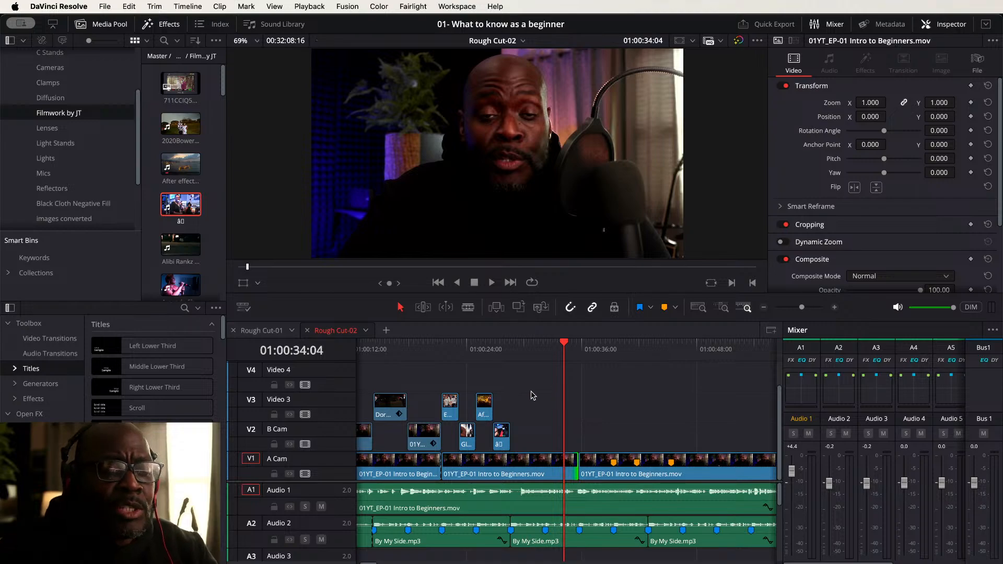
- Play the A Cam section and add a timeline marker at about 01:00:38:19
{"action": "left_click", "coordinate": [493, 348]}
{"action": "key", "text": "space"}
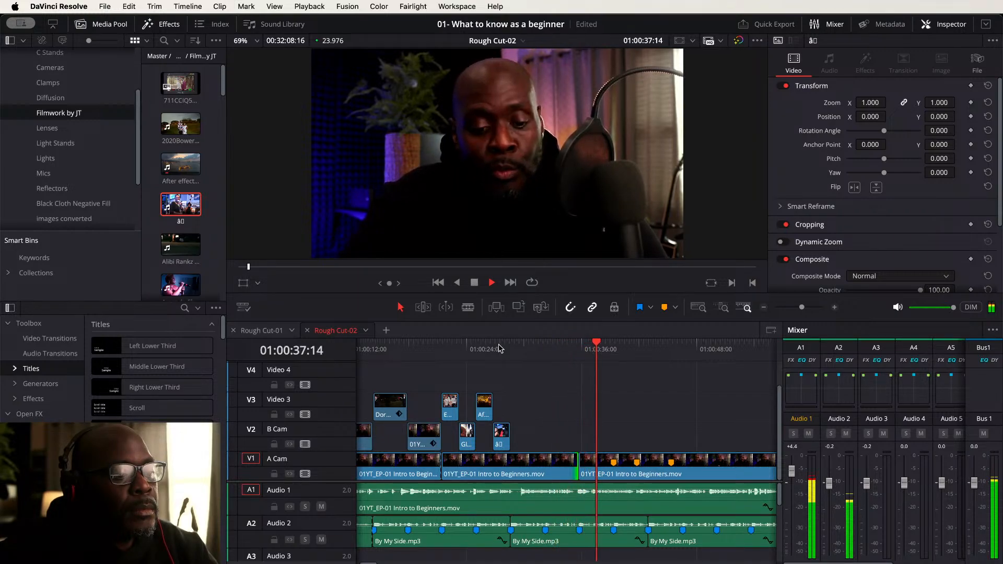
{"action": "key", "text": "space"}
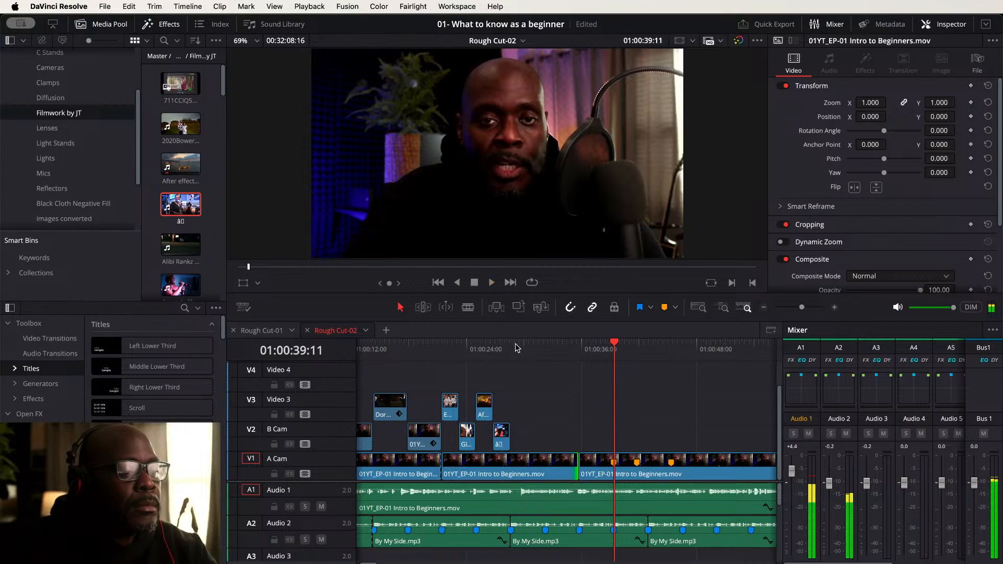
{"action": "left_click", "coordinate": [544, 346]}
{"action": "key", "text": "space"}
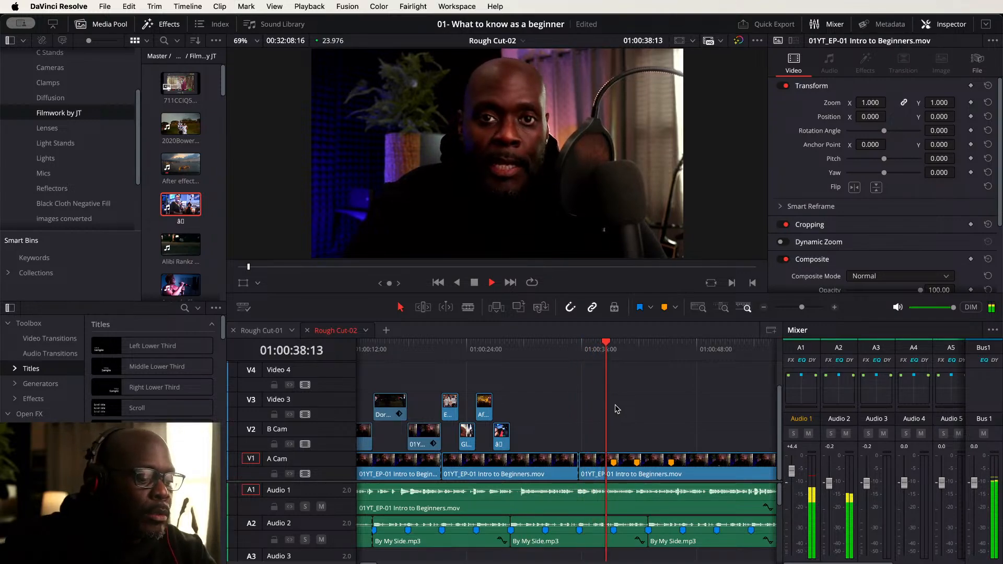
{"action": "key", "text": "m"}
{"action": "key", "text": "space"}
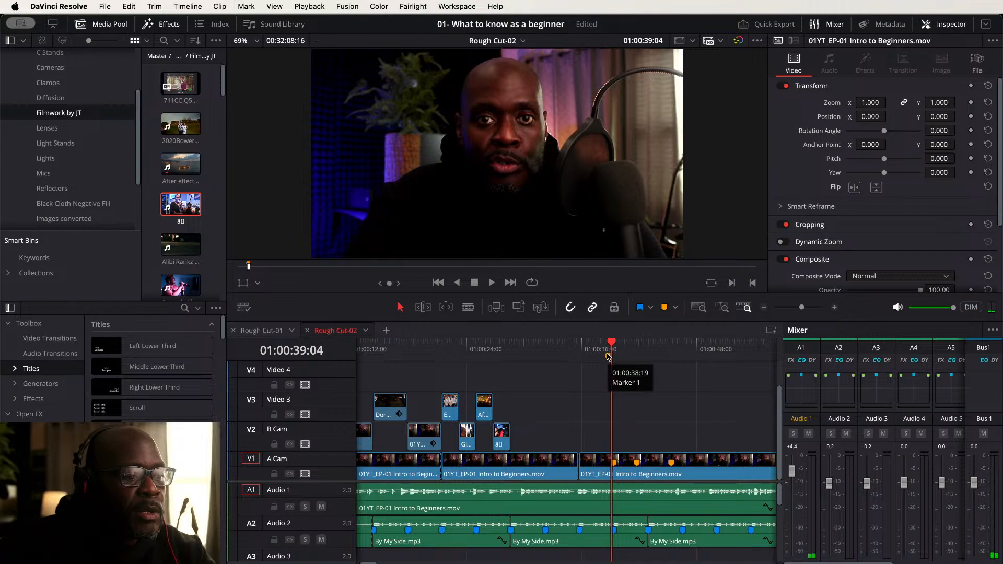
- Name the marker Exposure
{"action": "left_click", "coordinate": [609, 349]}
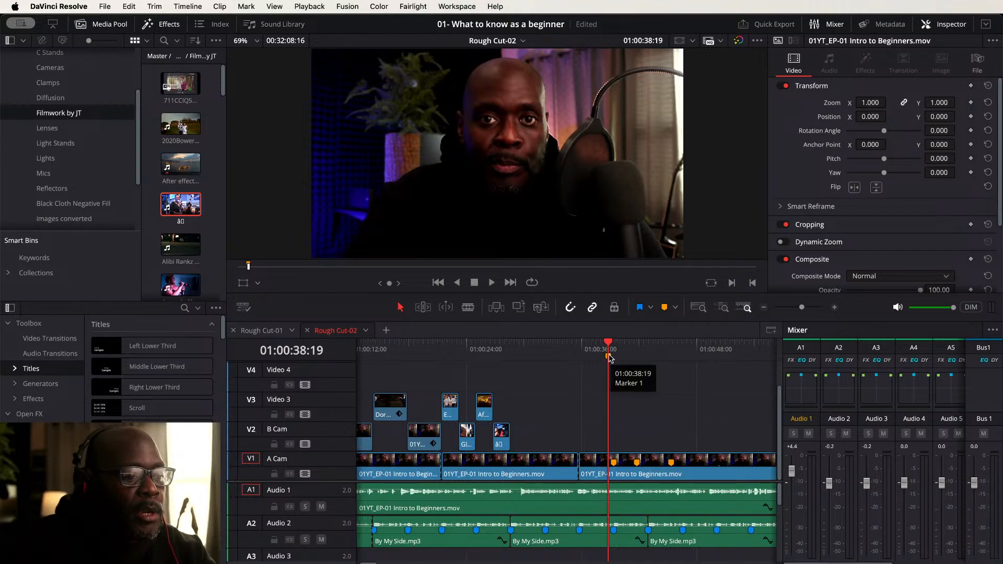
{"action": "double_click", "coordinate": [609, 356]}
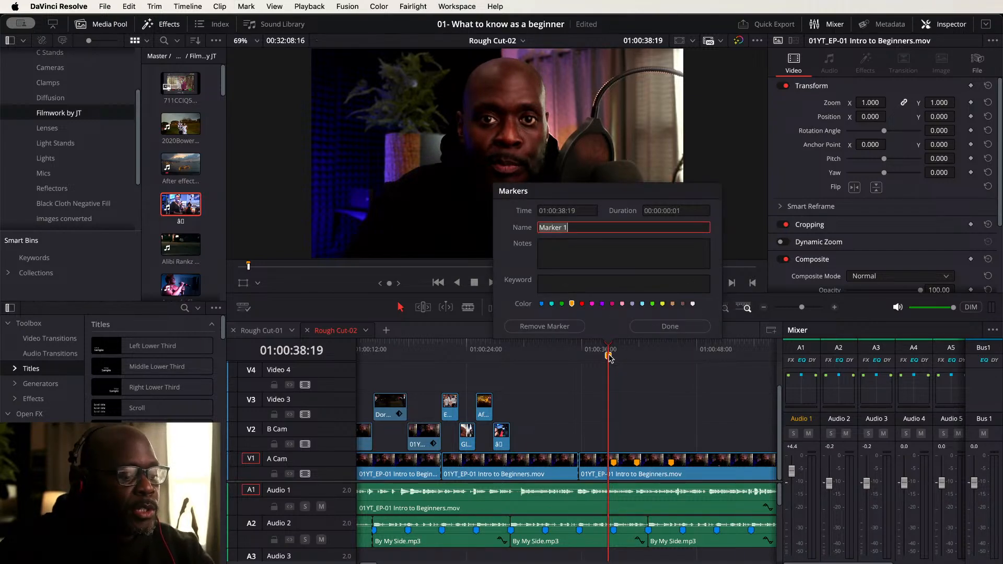
{"action": "type", "text": "Exposur"}
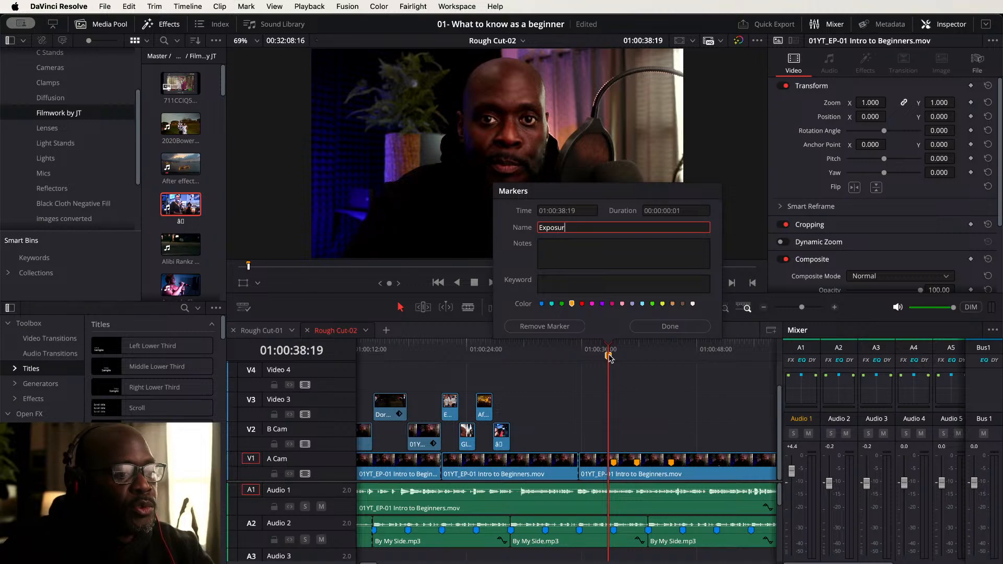
{"action": "type", "text": "e"}
{"action": "key", "text": "Return"}
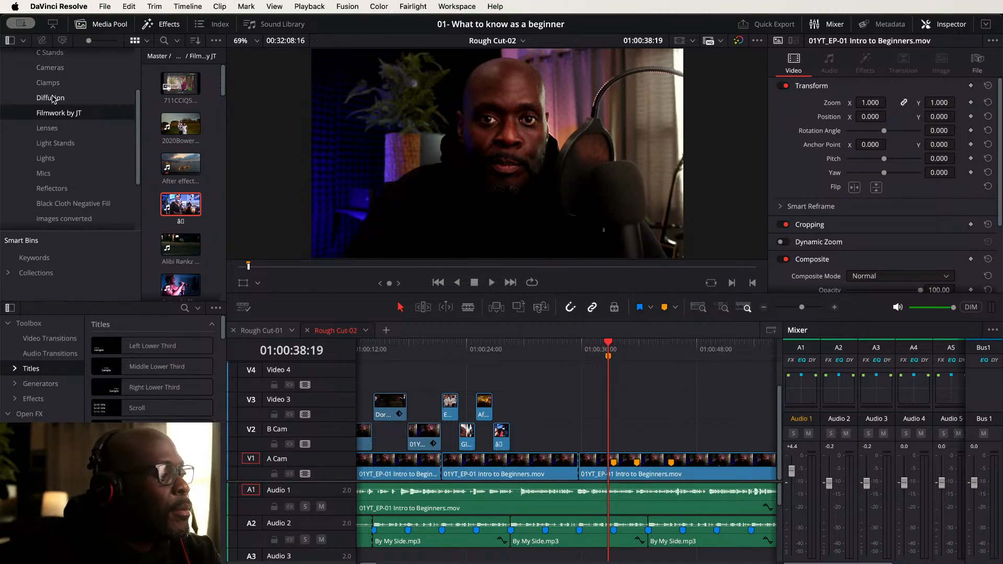
- Place Aperture-Graph.jpg from the media pool onto B Cam at the Exposure marker
{"action": "scroll", "coordinate": [61, 158], "scroll_direction": "up", "scroll_amount": 5}
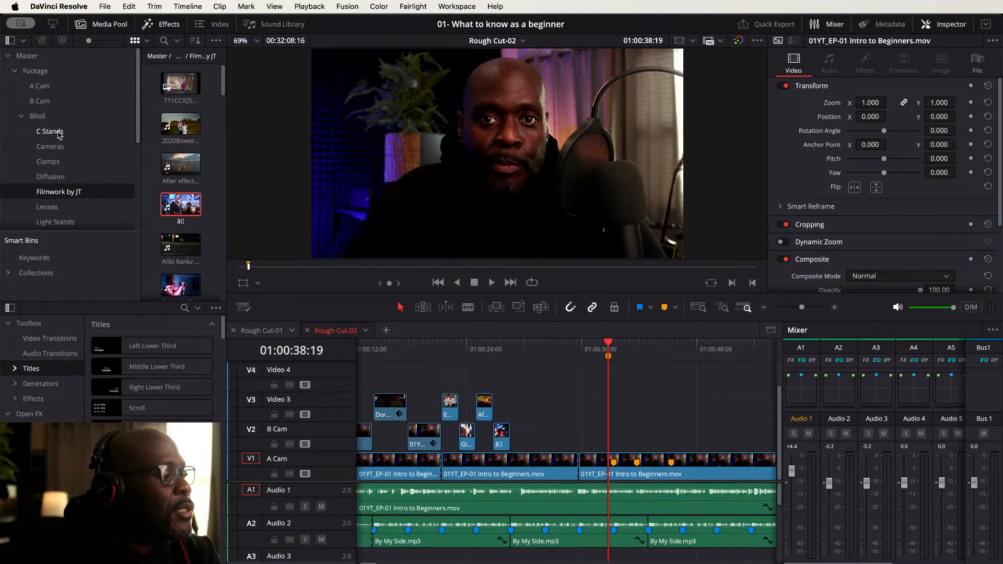
{"action": "scroll", "coordinate": [60, 134], "scroll_direction": "down", "scroll_amount": 7}
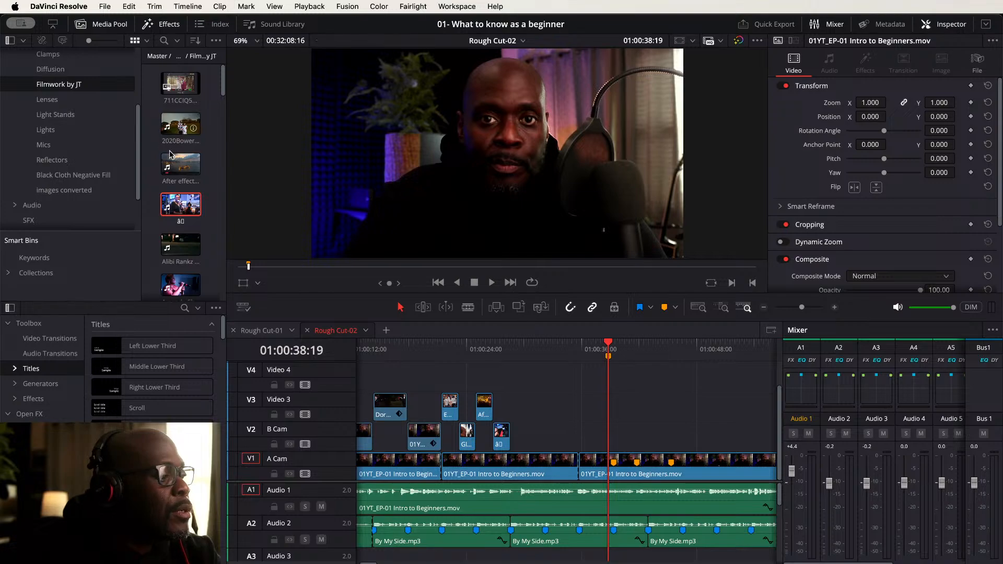
{"action": "scroll", "coordinate": [180, 168], "scroll_direction": "down", "scroll_amount": 5}
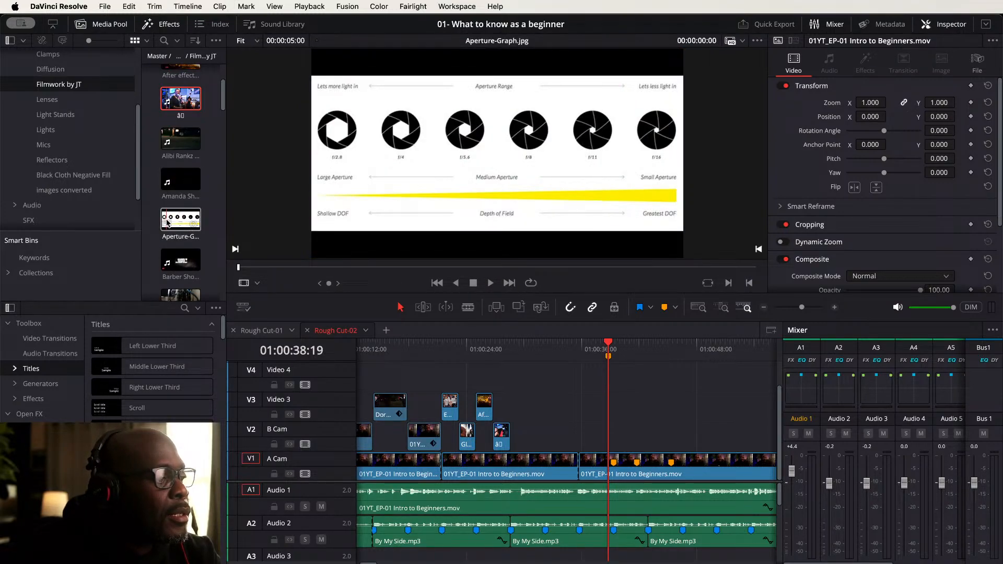
{"action": "left_click", "coordinate": [180, 221]}
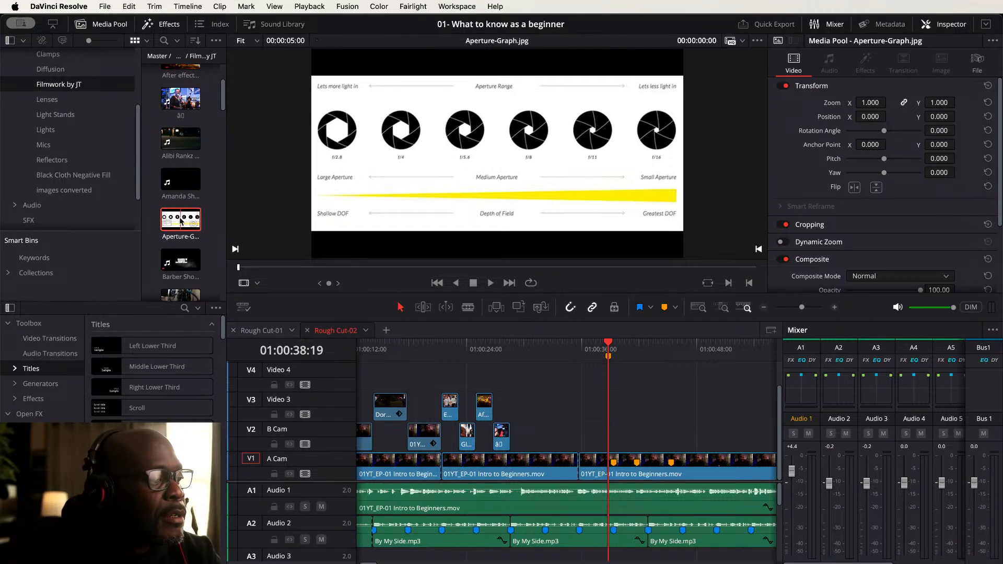
{"action": "left_click_drag", "start_coordinate": [180, 221], "coordinate": [630, 433]}
- Browse the media pool and place image1.jpeg on Video 3 above the aperture graph at the marker
{"action": "scroll", "coordinate": [157, 184], "scroll_direction": "down", "scroll_amount": 4}
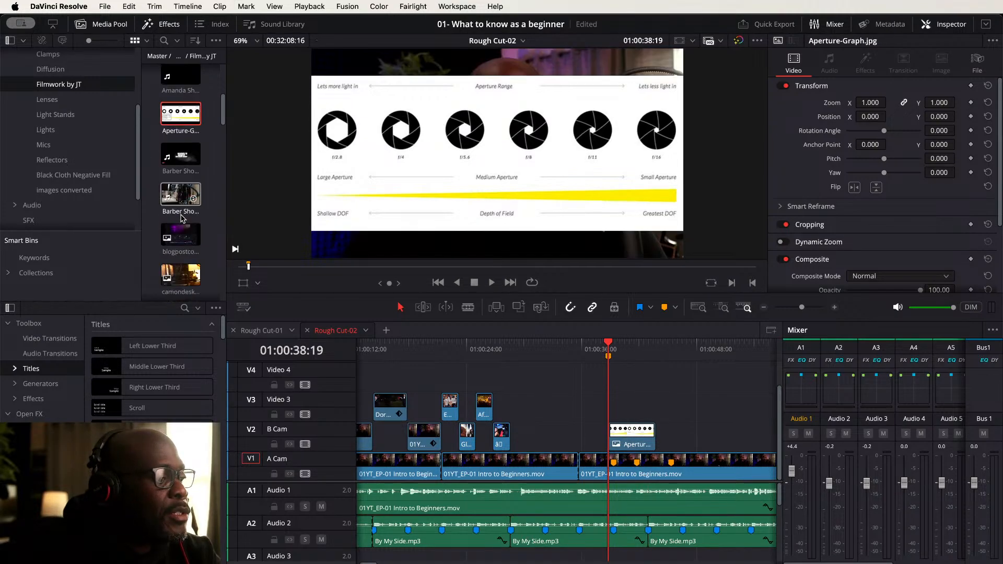
{"action": "left_click", "coordinate": [175, 155]}
{"action": "left_click", "coordinate": [179, 195]}
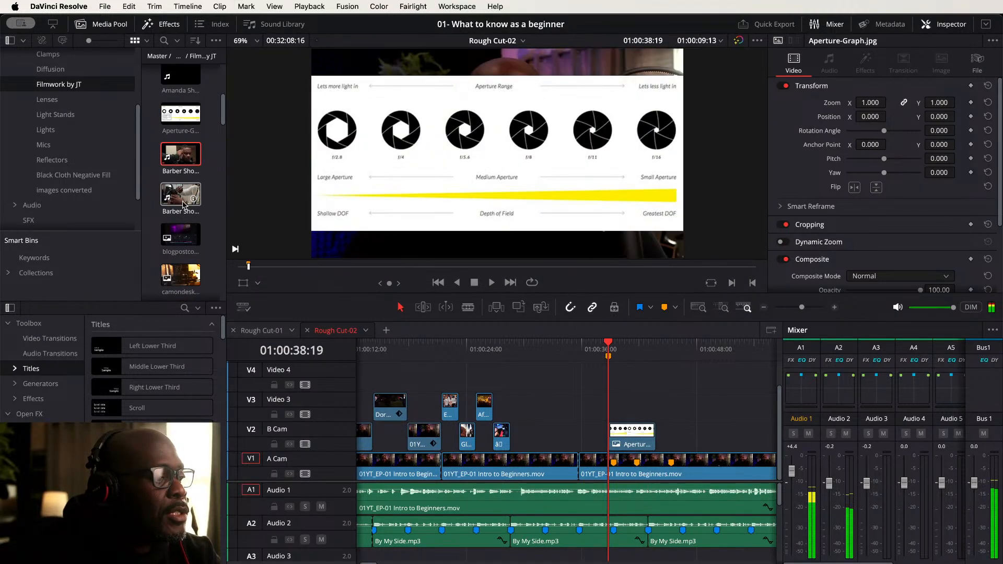
{"action": "scroll", "coordinate": [193, 256], "scroll_direction": "down", "scroll_amount": 4}
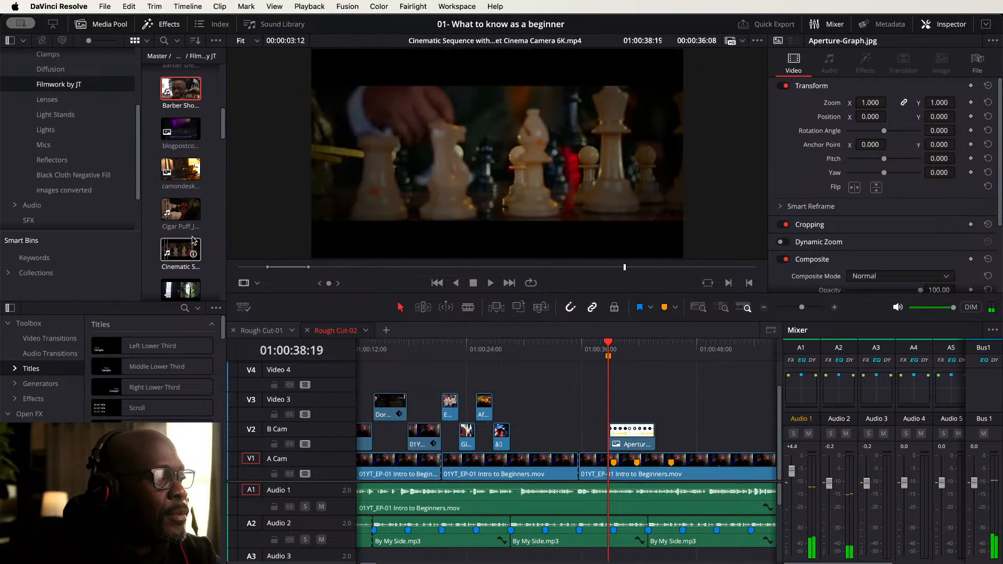
{"action": "scroll", "coordinate": [186, 260], "scroll_direction": "down", "scroll_amount": 5}
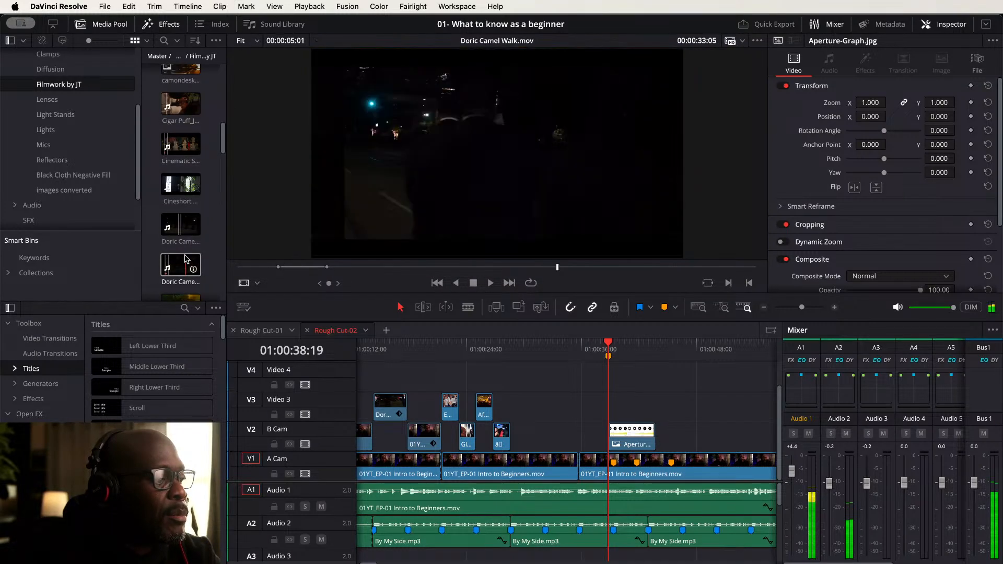
{"action": "scroll", "coordinate": [194, 257], "scroll_direction": "down", "scroll_amount": 5}
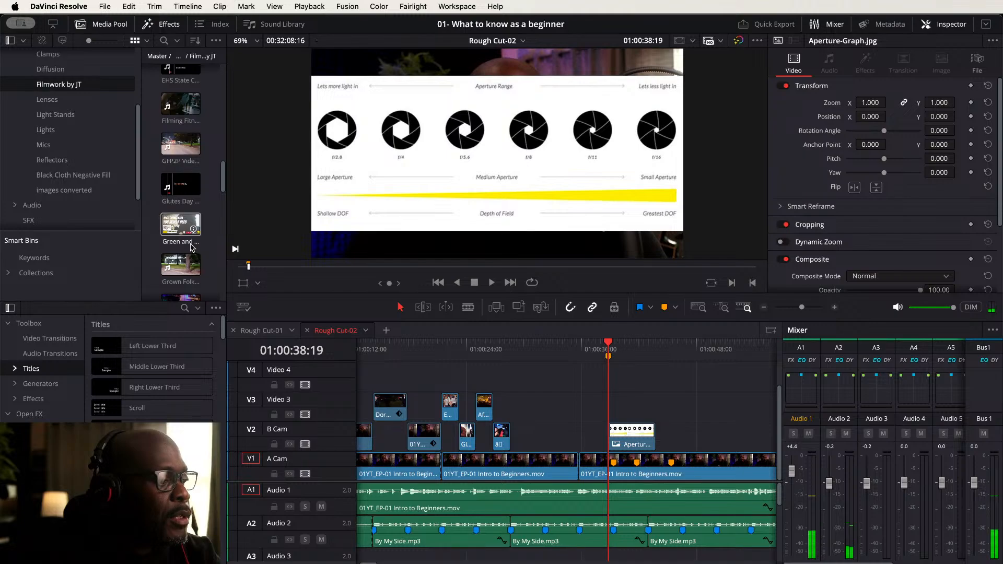
{"action": "scroll", "coordinate": [196, 251], "scroll_direction": "down", "scroll_amount": 5}
{"action": "scroll", "coordinate": [193, 251], "scroll_direction": "down", "scroll_amount": 2}
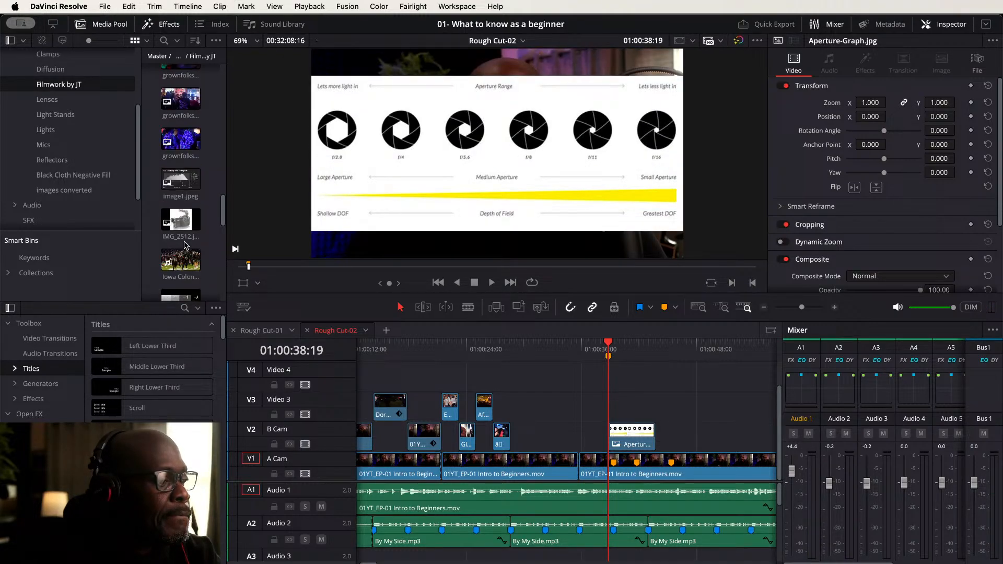
{"action": "left_click", "coordinate": [185, 183]}
{"action": "left_click_drag", "start_coordinate": [185, 183], "coordinate": [549, 374]}
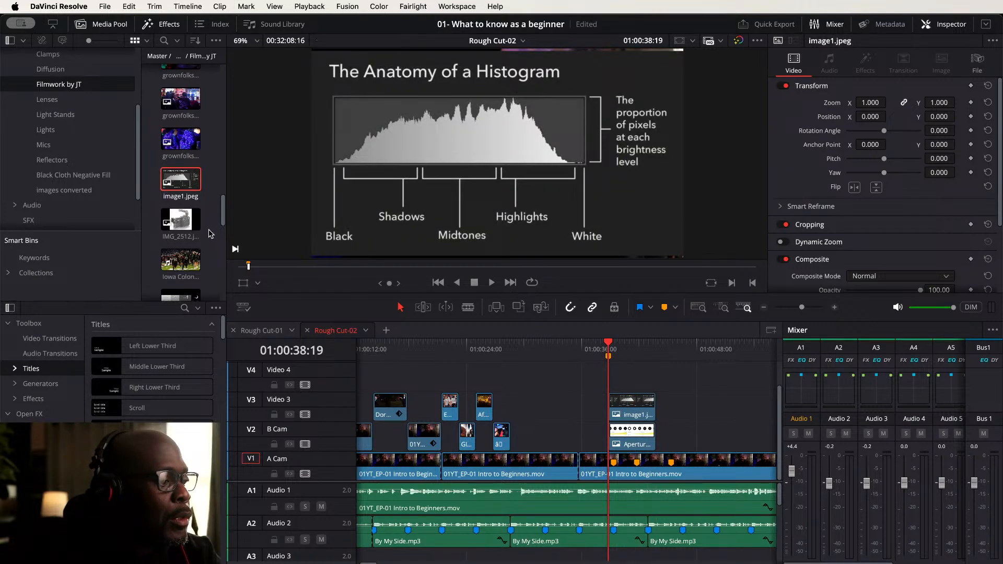
- Browse the media pool and place triangle.jpg on Video 4 above the other graphics at the Exposure marker
{"action": "scroll", "coordinate": [209, 234], "scroll_direction": "down", "scroll_amount": 4}
{"action": "left_click", "coordinate": [178, 159]}
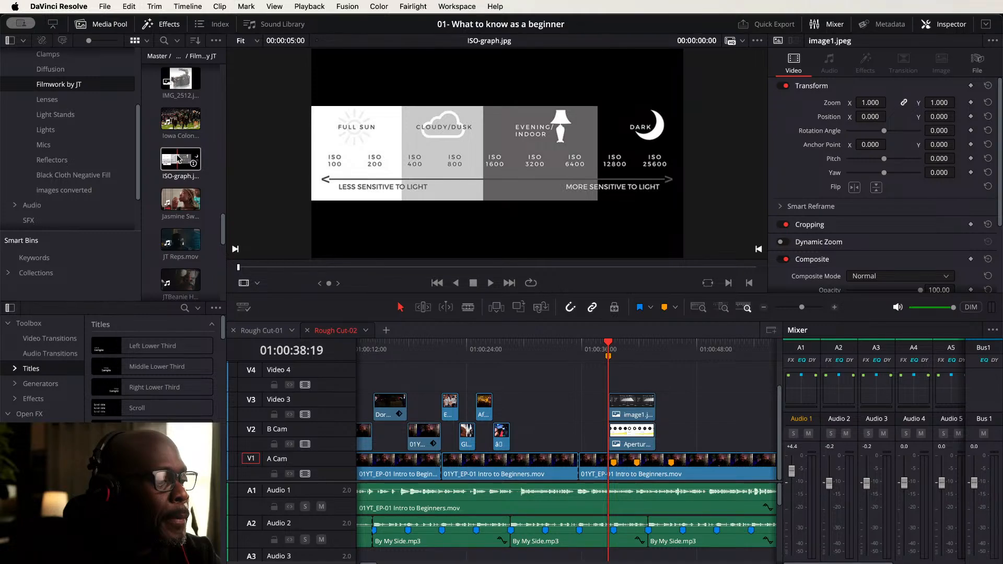
{"action": "scroll", "coordinate": [192, 240], "scroll_direction": "down", "scroll_amount": 3}
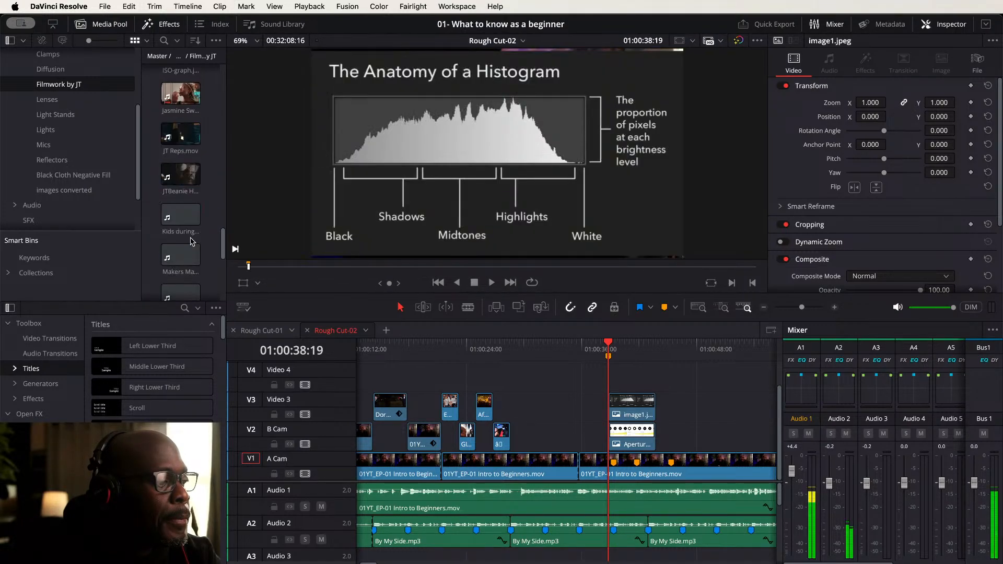
{"action": "scroll", "coordinate": [193, 239], "scroll_direction": "down", "scroll_amount": 3}
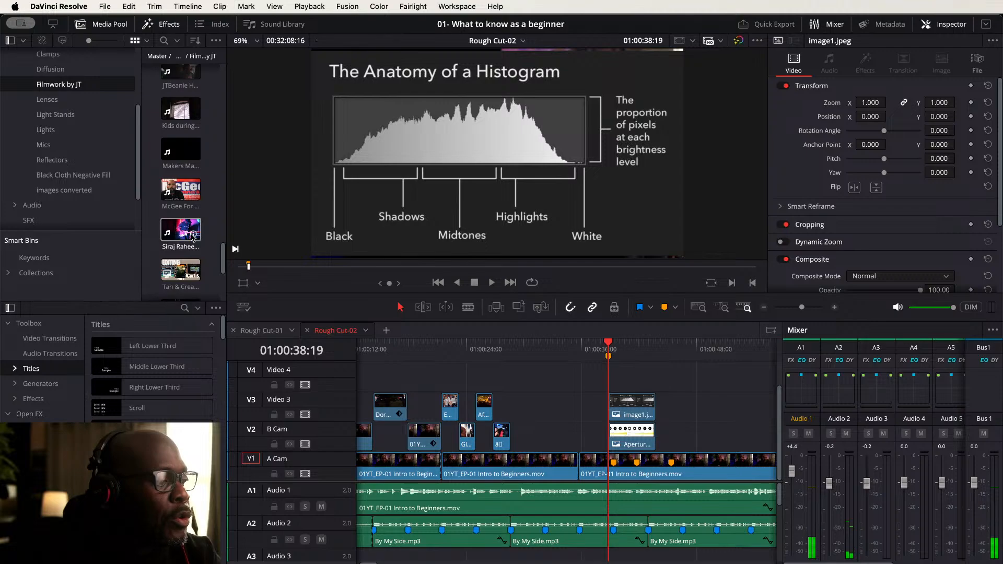
{"action": "scroll", "coordinate": [193, 237], "scroll_direction": "down", "scroll_amount": 3}
{"action": "scroll", "coordinate": [193, 238], "scroll_direction": "down", "scroll_amount": 2}
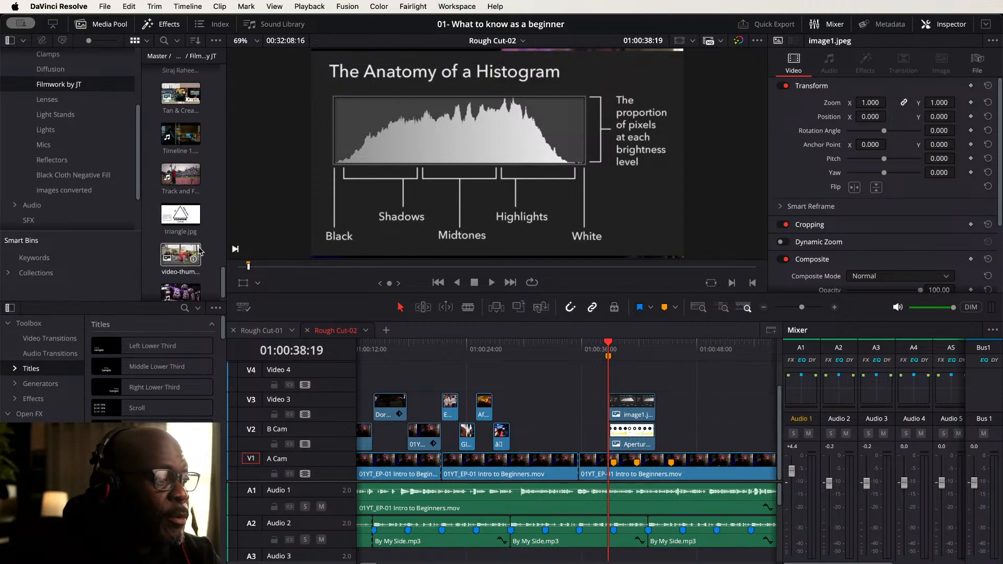
{"action": "left_click_drag", "start_coordinate": [183, 215], "coordinate": [616, 396]}
- Play back the stacked graphics from just before the Exposure marker to review them
{"action": "left_click", "coordinate": [586, 349]}
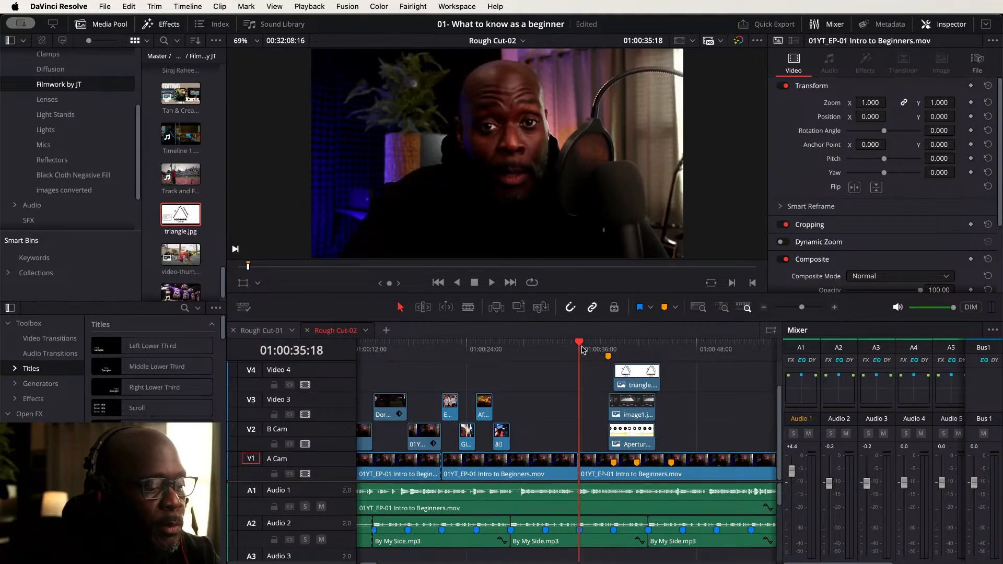
{"action": "key", "text": "space"}
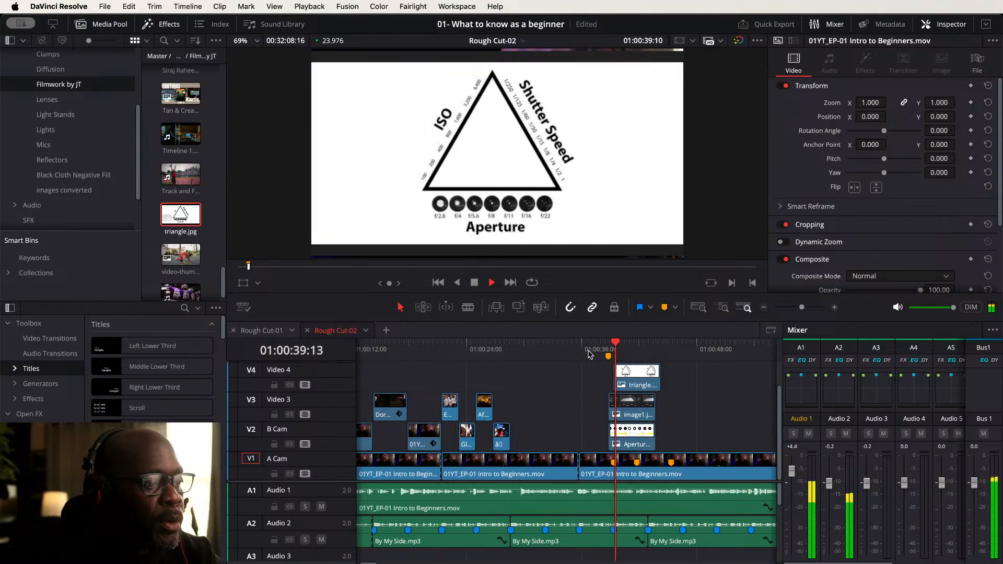
{"action": "key", "text": "space"}
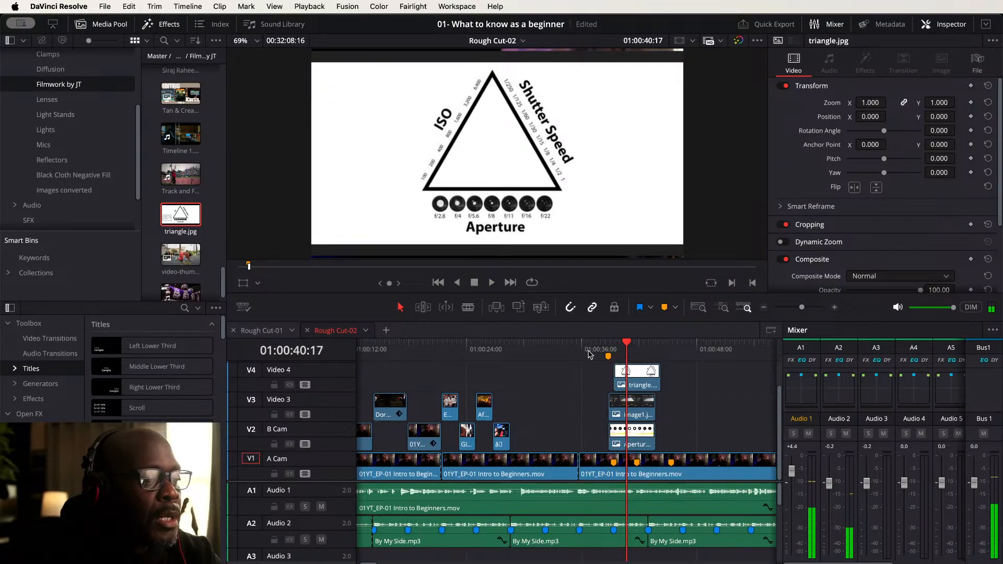
- Delete the image1.jpeg and Aperture-Graph clips beneath the triangle graphic, keeping only the triangle
{"action": "left_click", "coordinate": [634, 383]}
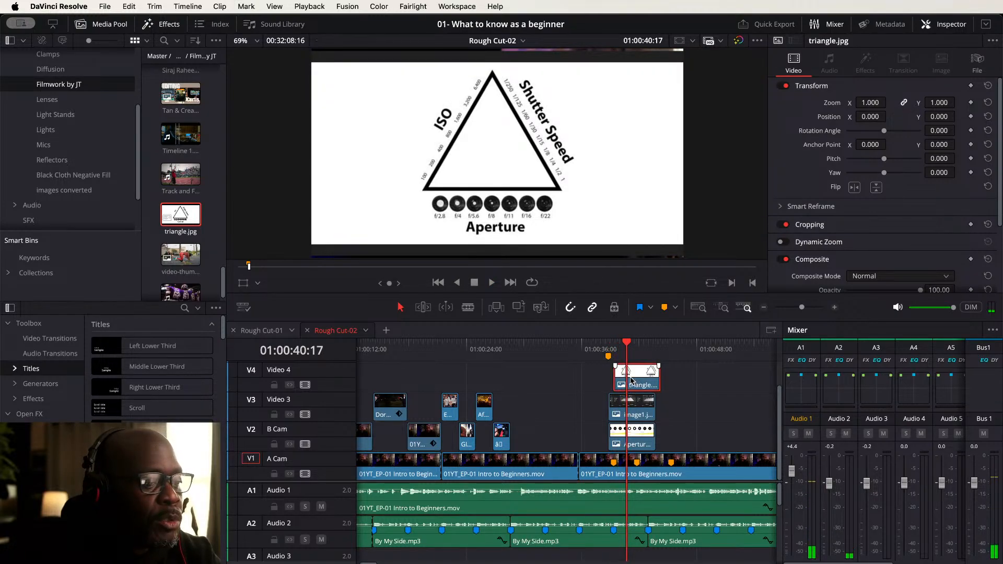
{"action": "left_click_drag", "start_coordinate": [632, 379], "coordinate": [629, 381]}
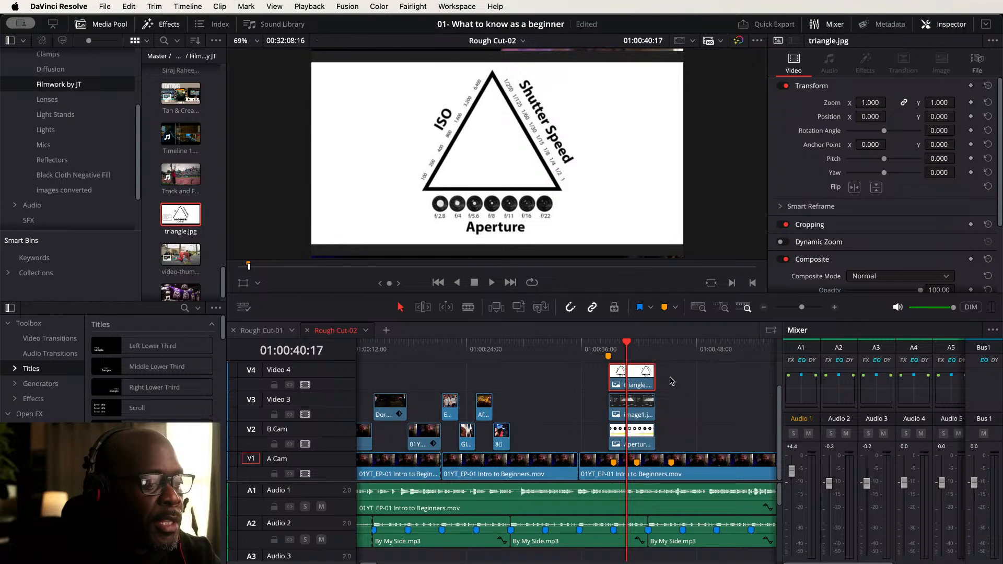
{"action": "left_click_drag", "start_coordinate": [673, 411], "coordinate": [643, 446]}
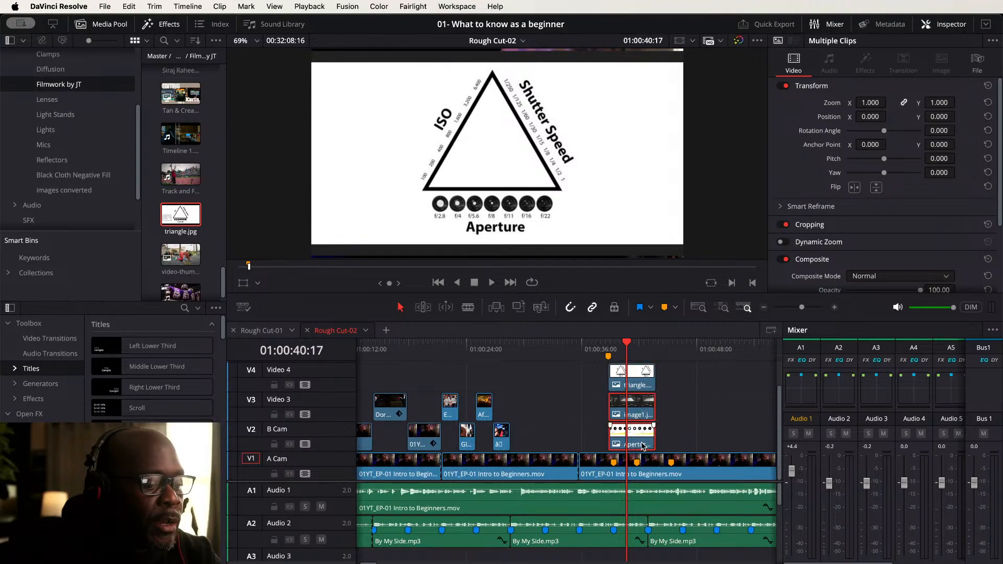
{"action": "key", "text": "BackSpace"}
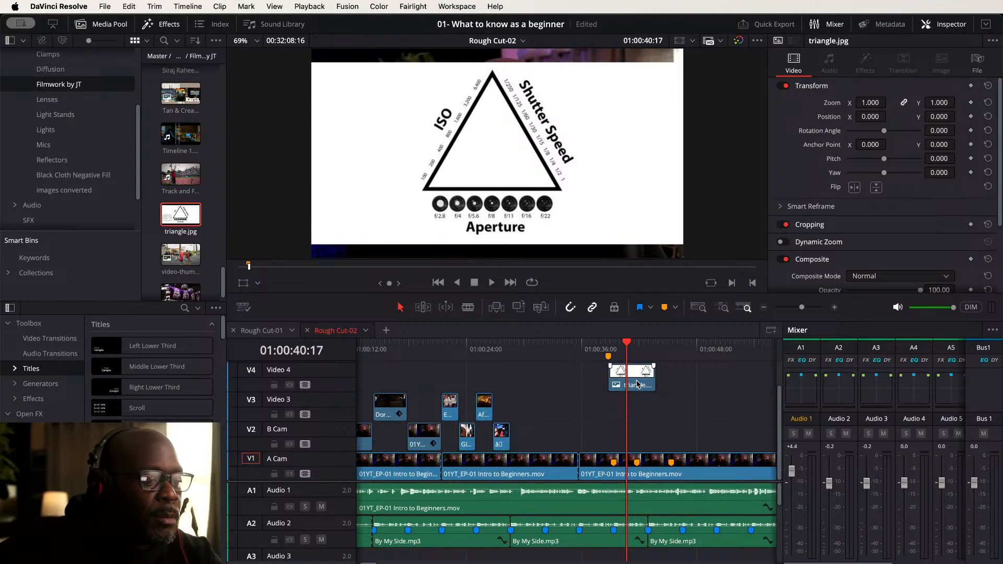
- Move the triangle graphic down onto the B Cam track and save the project
{"action": "left_click", "coordinate": [637, 384]}
{"action": "key", "text": "alt+Down"}
{"action": "key", "text": "alt+Down"}
{"action": "key", "text": "alt+Down"}
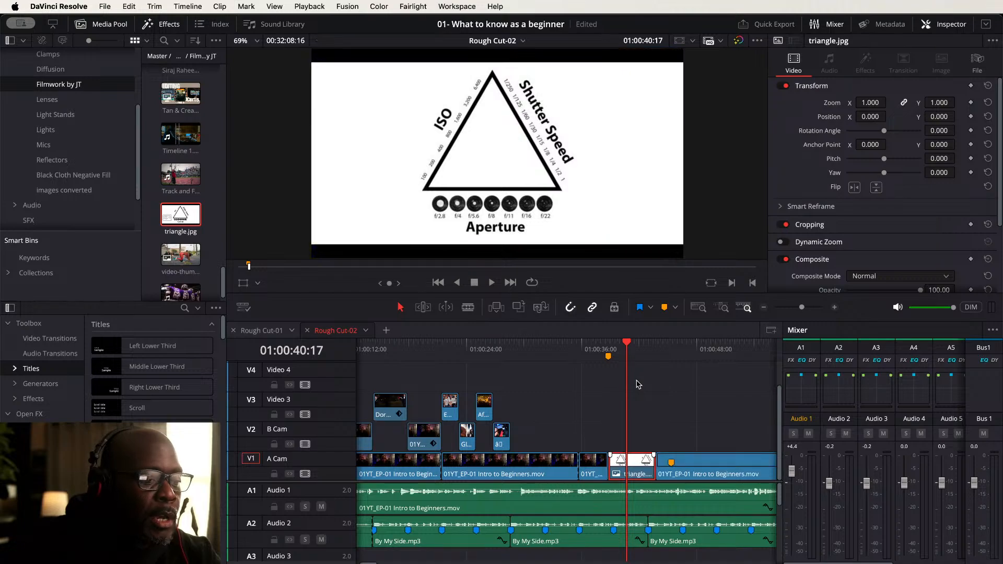
{"action": "key", "text": "super+z"}
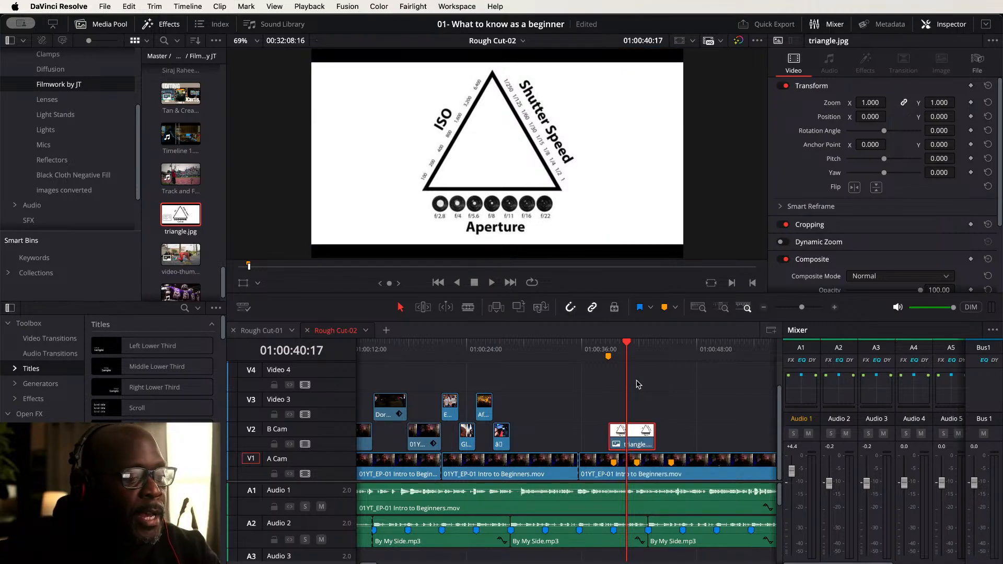
{"action": "key", "text": "super+s"}
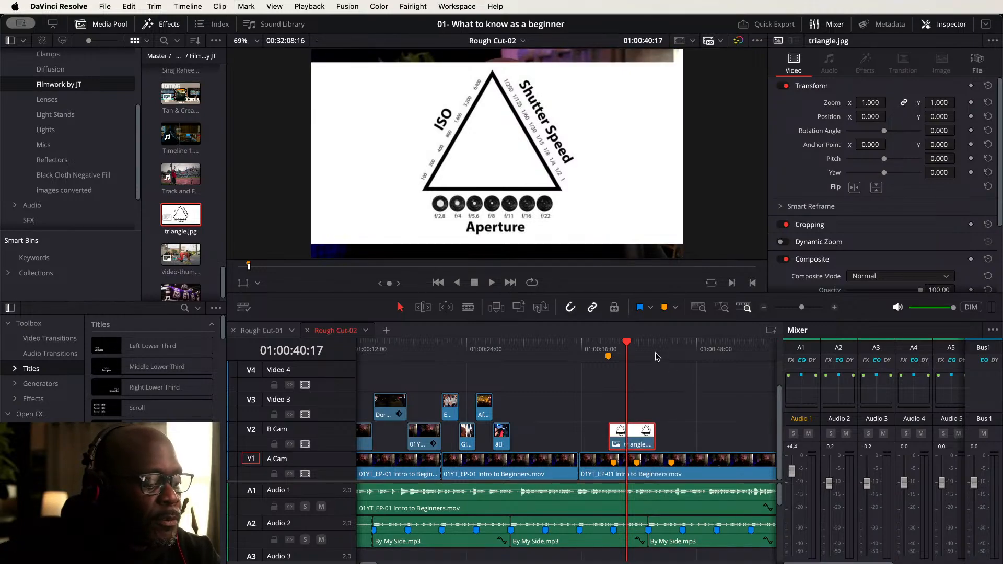
- Trim the end of the triangle graphic to shorten it and play the section to check it
{"action": "left_click_drag", "start_coordinate": [654, 438], "coordinate": [621, 437]}
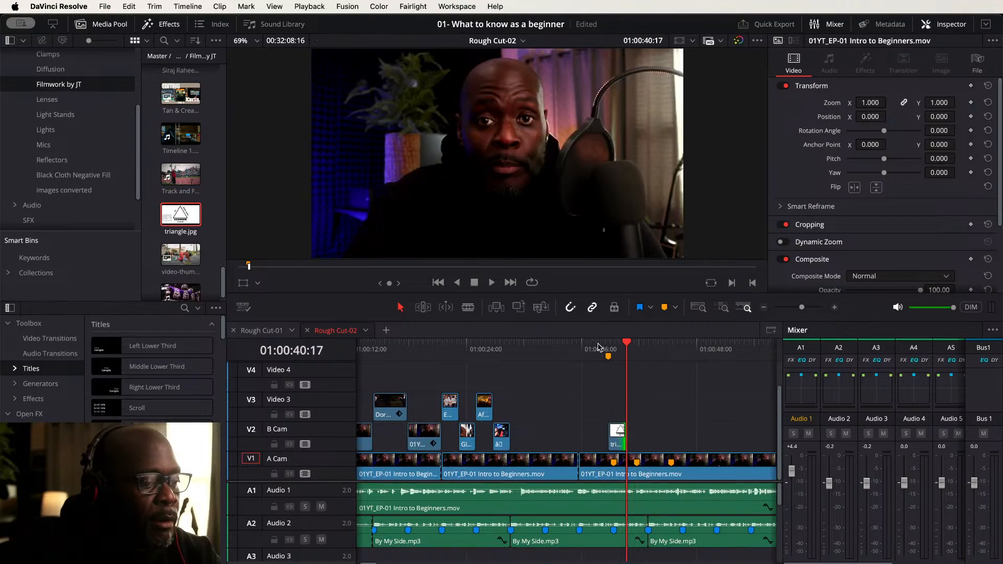
{"action": "left_click", "coordinate": [599, 348]}
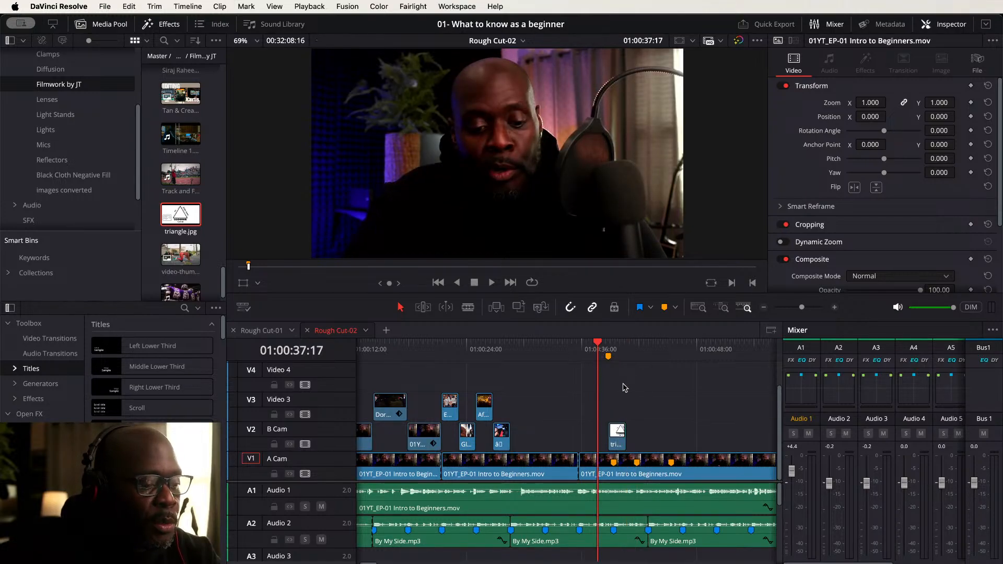
{"action": "key", "text": "space"}
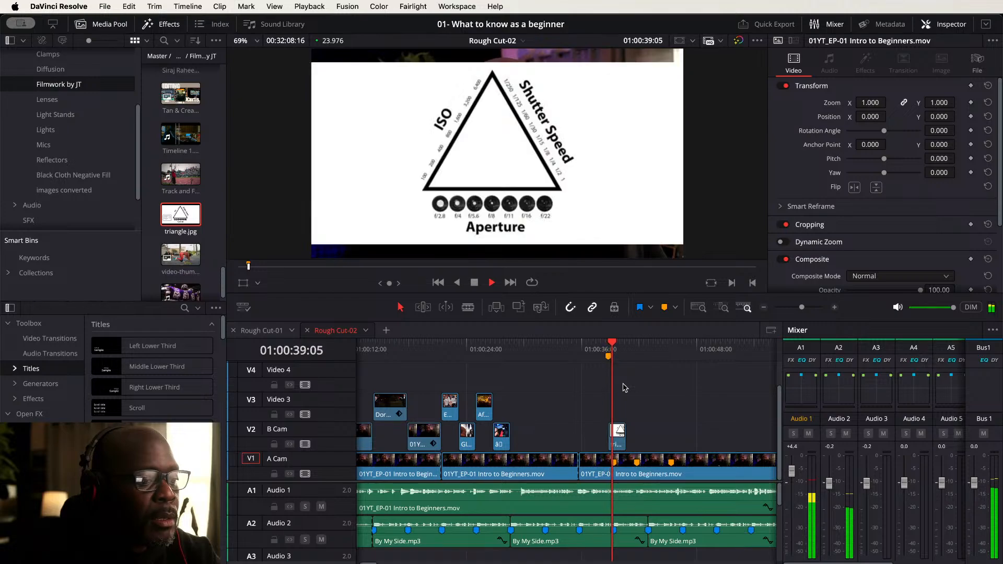
{"action": "key", "text": "space"}
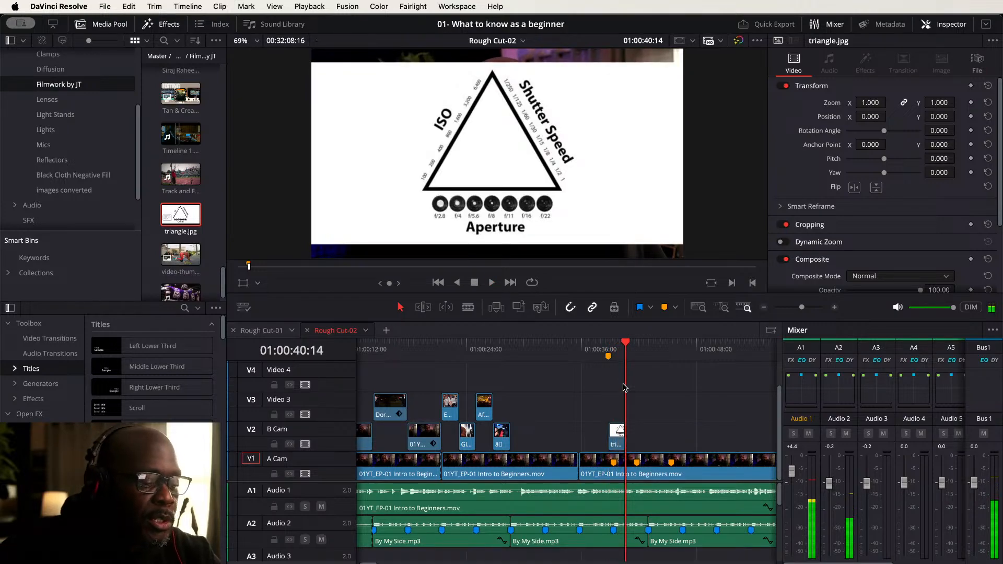
- Add a timeline marker at about 01:00:40:14 and name it Composition
{"action": "key", "text": "m"}
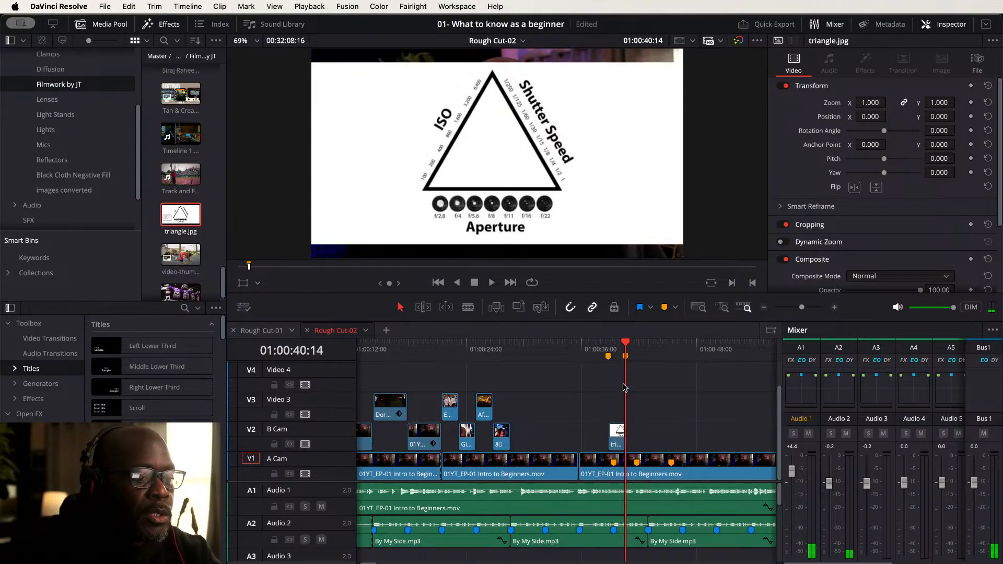
{"action": "double_click", "coordinate": [626, 358]}
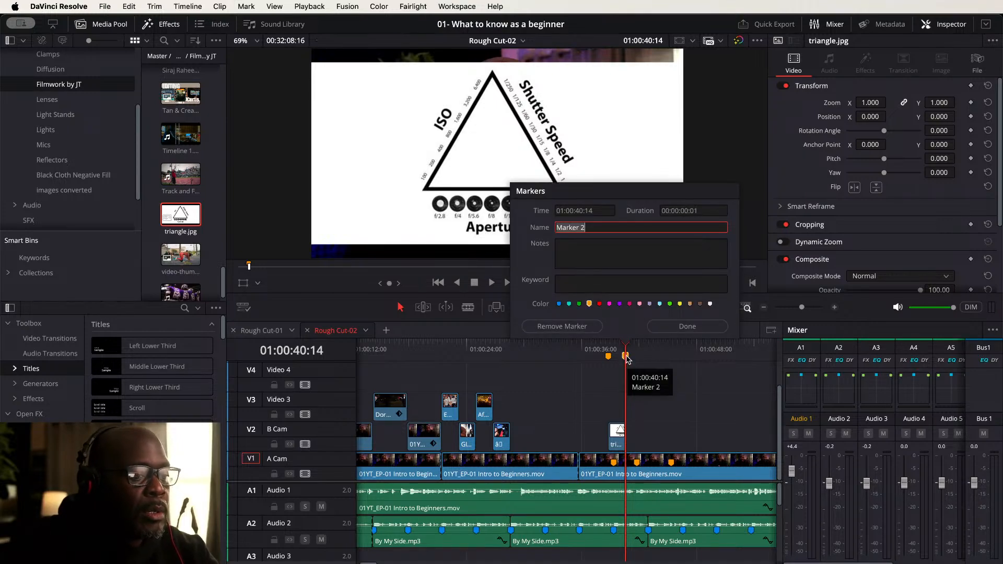
{"action": "type", "text": "Compositi"}
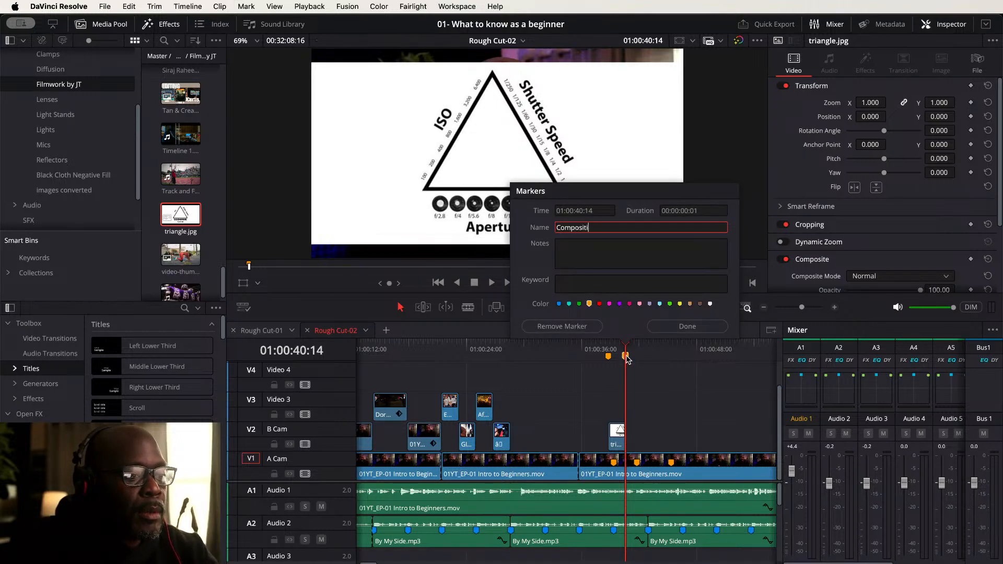
{"action": "type", "text": "on"}
{"action": "key", "text": "Return"}
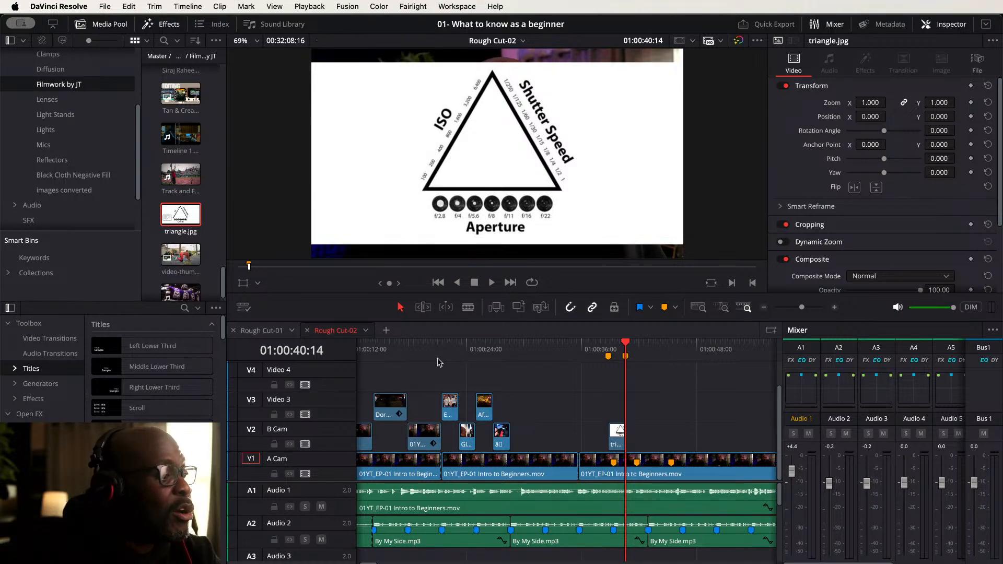
- Place 711CCIQ5m-L._AC_SL1500_.jpg from the media pool onto Video 3 at the Composition marker
{"action": "key", "text": "w"}
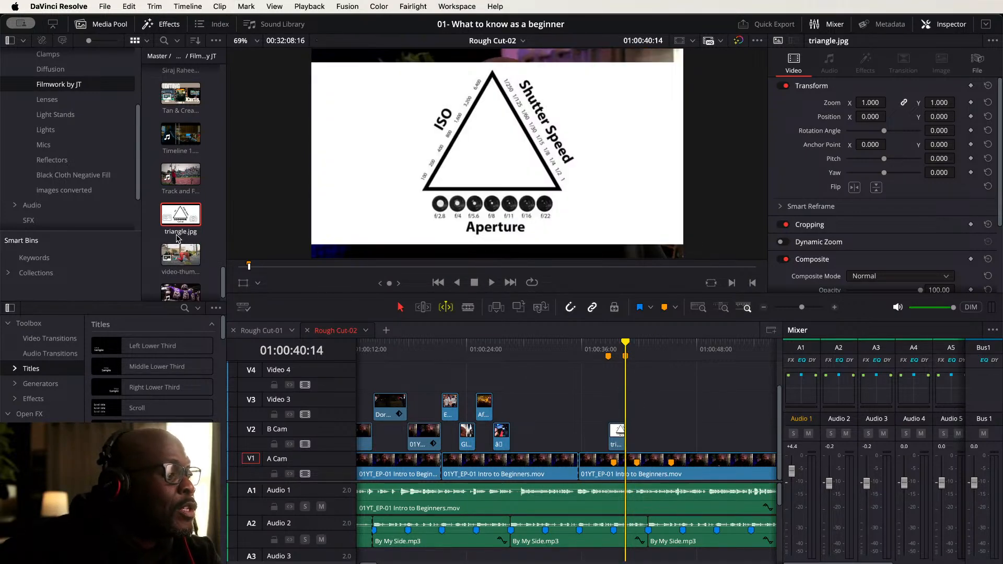
{"action": "scroll", "coordinate": [178, 201], "scroll_direction": "up", "scroll_amount": 10}
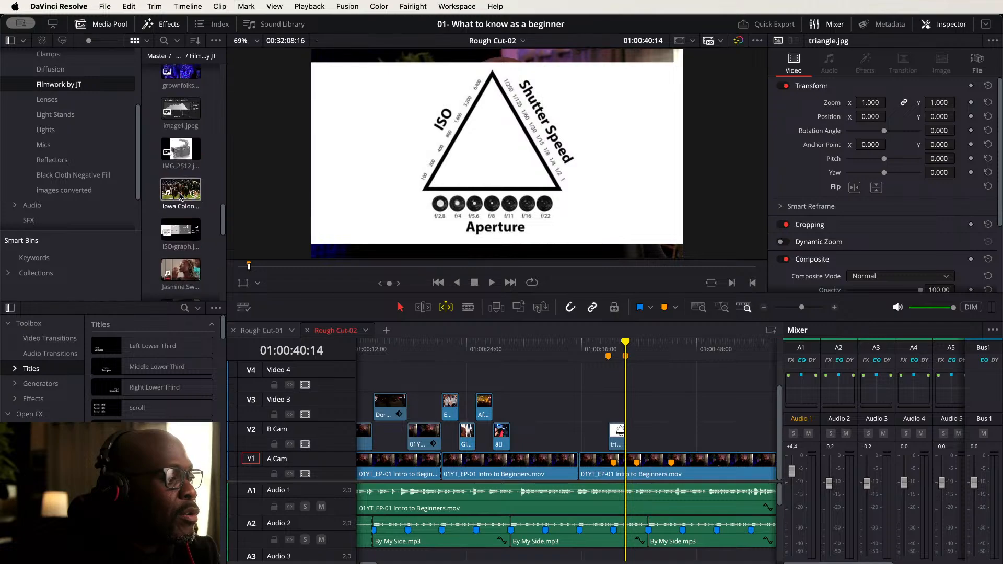
{"action": "scroll", "coordinate": [180, 198], "scroll_direction": "up", "scroll_amount": 5}
{"action": "scroll", "coordinate": [181, 193], "scroll_direction": "up", "scroll_amount": 10}
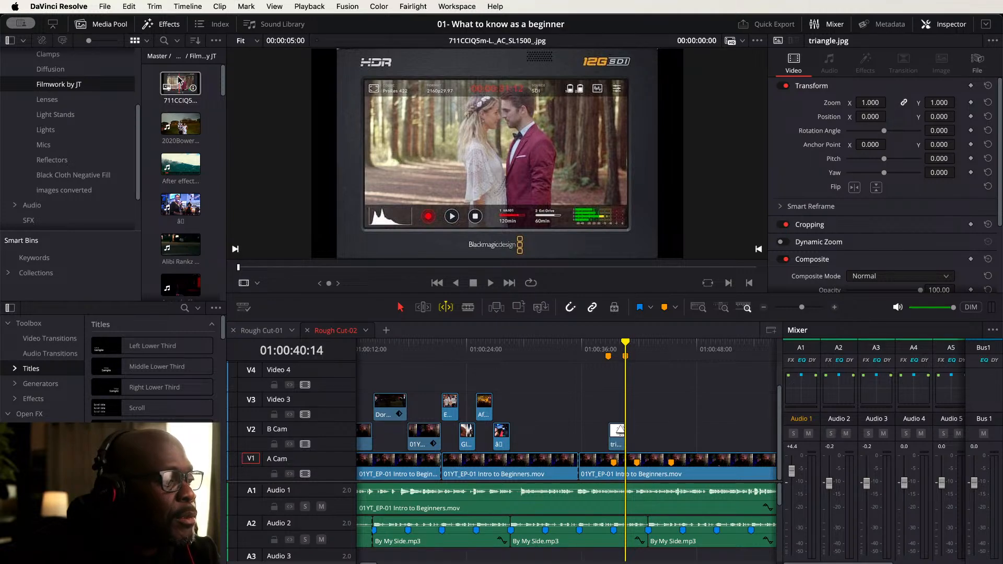
{"action": "left_click_drag", "start_coordinate": [179, 79], "coordinate": [624, 403]}
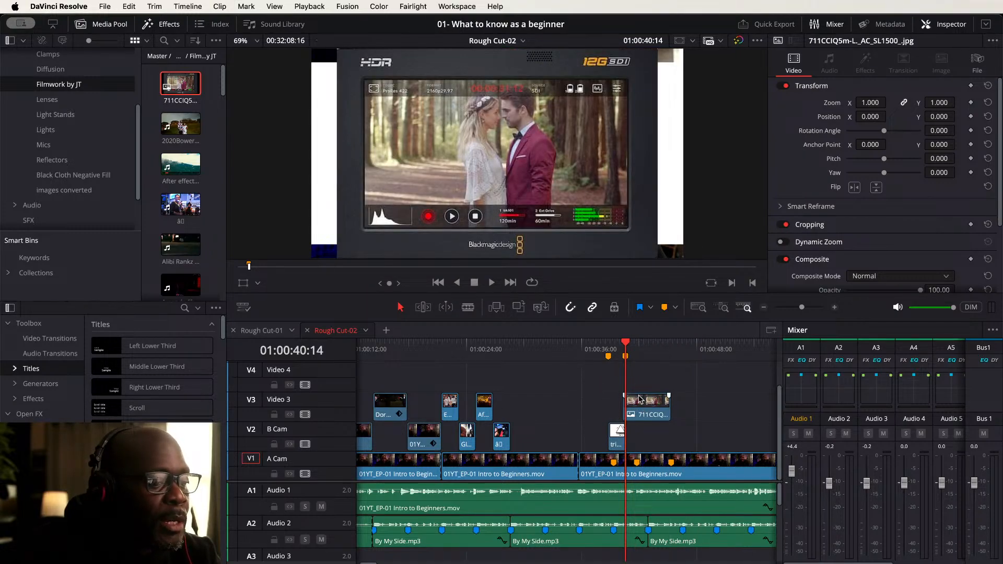
{"action": "left_click_drag", "start_coordinate": [648, 405], "coordinate": [650, 407]}
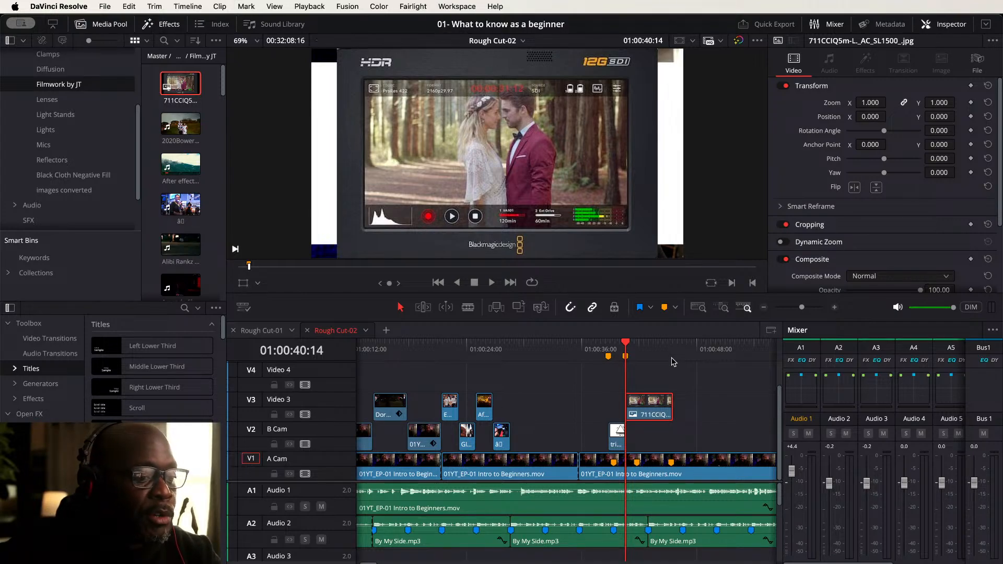
- Play back the new graphic on Video 3 and trim its end slightly shorter
{"action": "scroll", "coordinate": [674, 384], "scroll_direction": "right", "scroll_amount": 4}
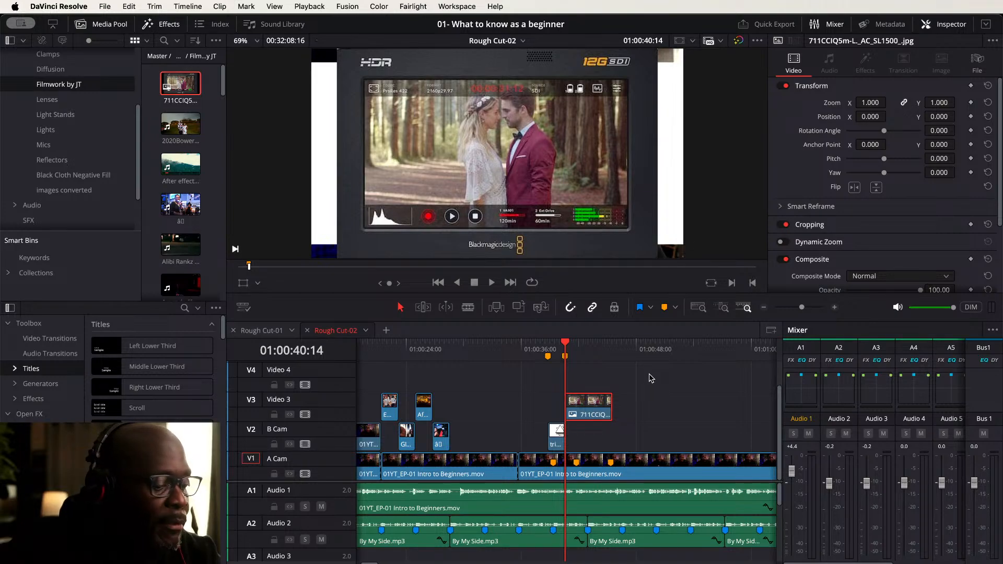
{"action": "left_click", "coordinate": [537, 344]}
{"action": "key", "text": "space"}
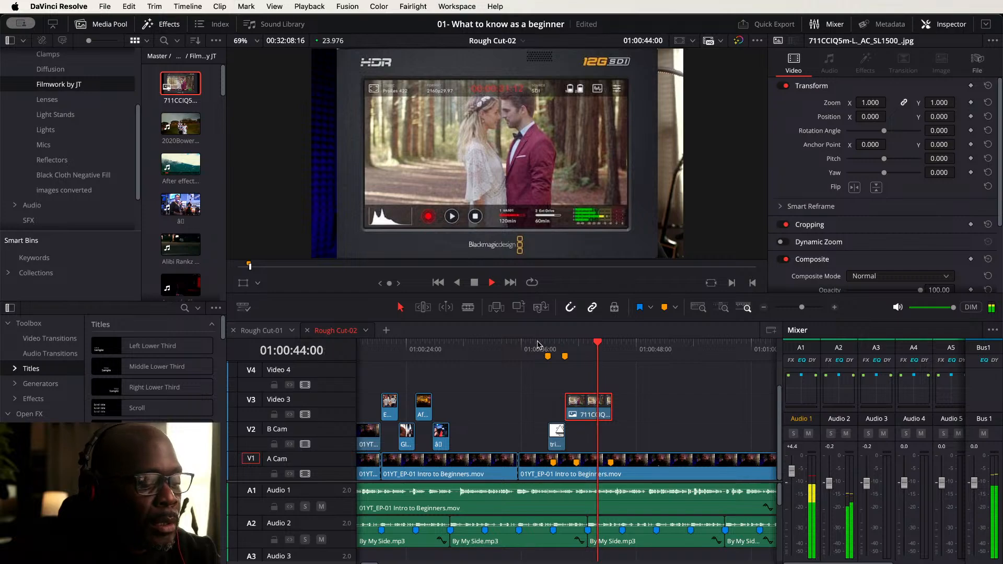
{"action": "key", "text": "space"}
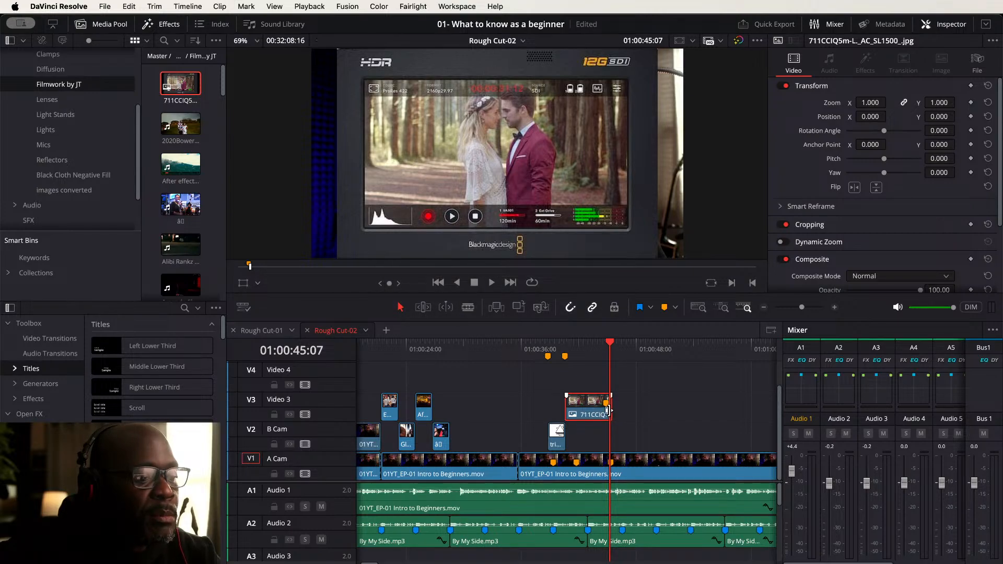
{"action": "left_click_drag", "start_coordinate": [608, 411], "coordinate": [602, 411]}
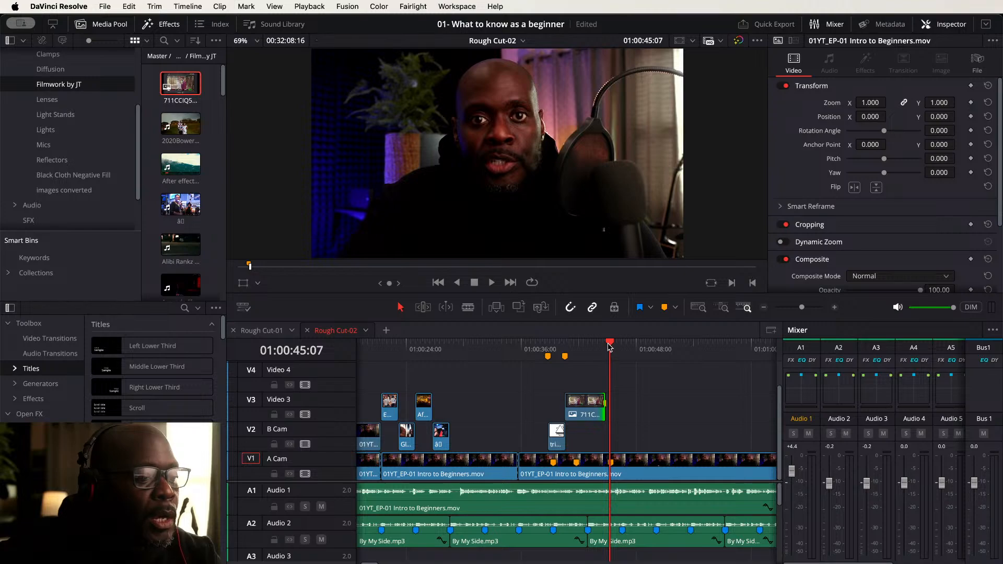
- Add a timeline marker at about 01:00:44:20 and name it light shade and shadow
{"action": "left_click_drag", "start_coordinate": [609, 347], "coordinate": [605, 347]}
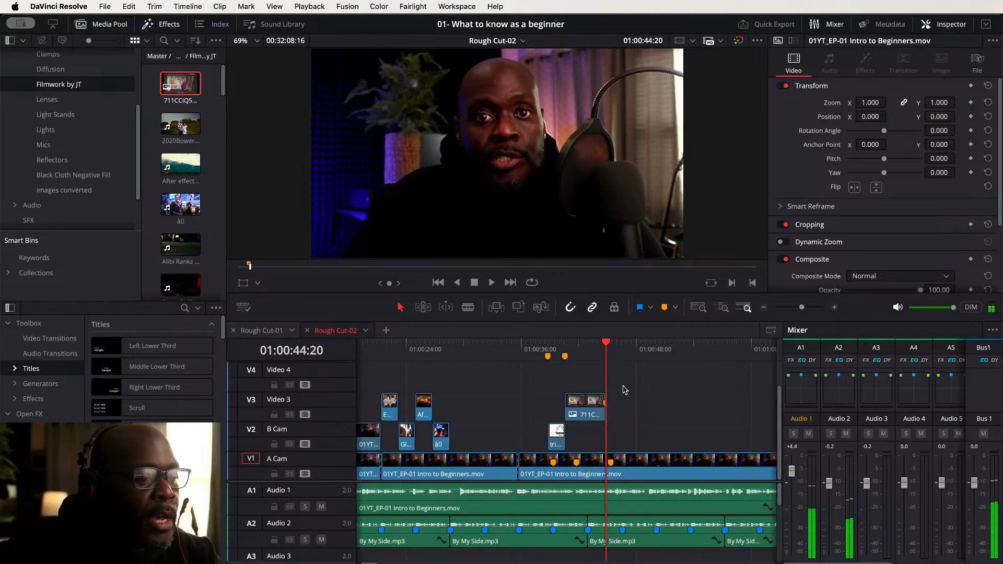
{"action": "key", "text": "m"}
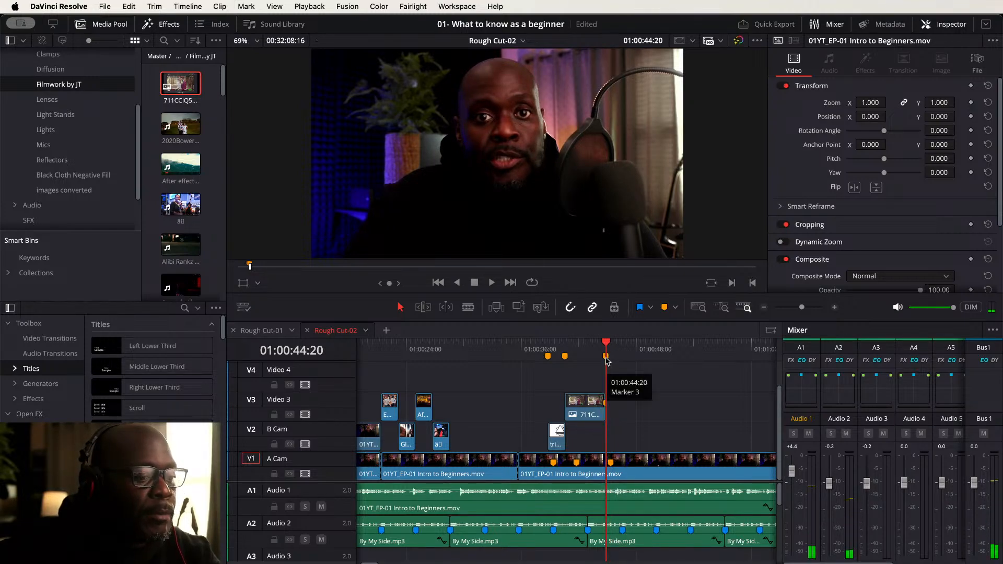
{"action": "double_click", "coordinate": [606, 358]}
{"action": "type", "text": "ligh"}
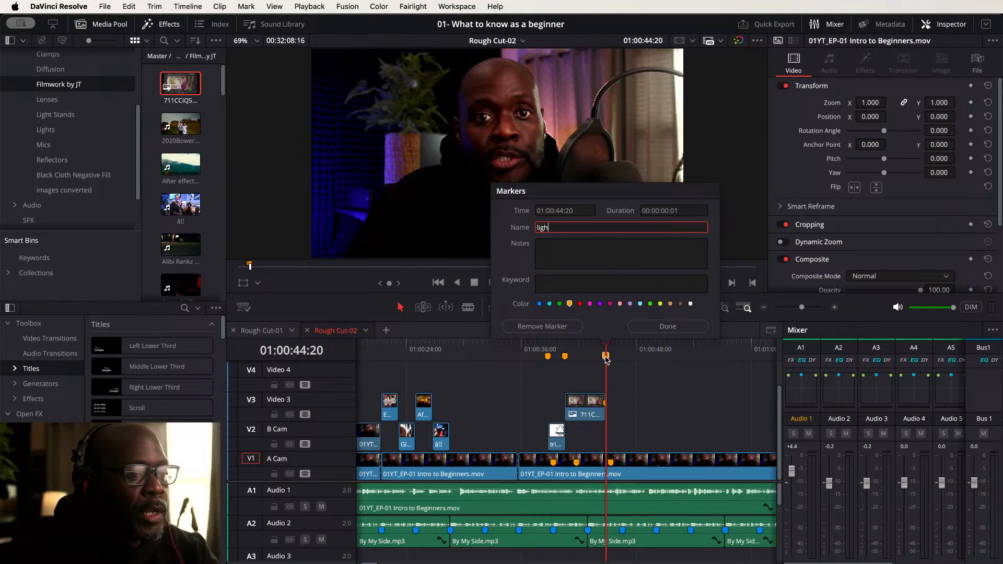
{"action": "type", "text": "t ahse"}
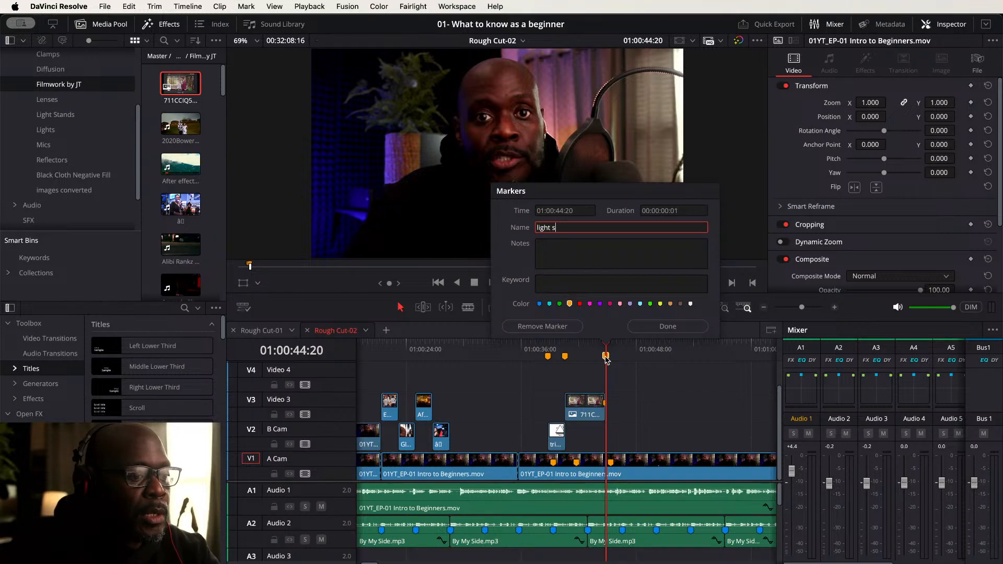
{"action": "type", "text": "hade and shadwo"}
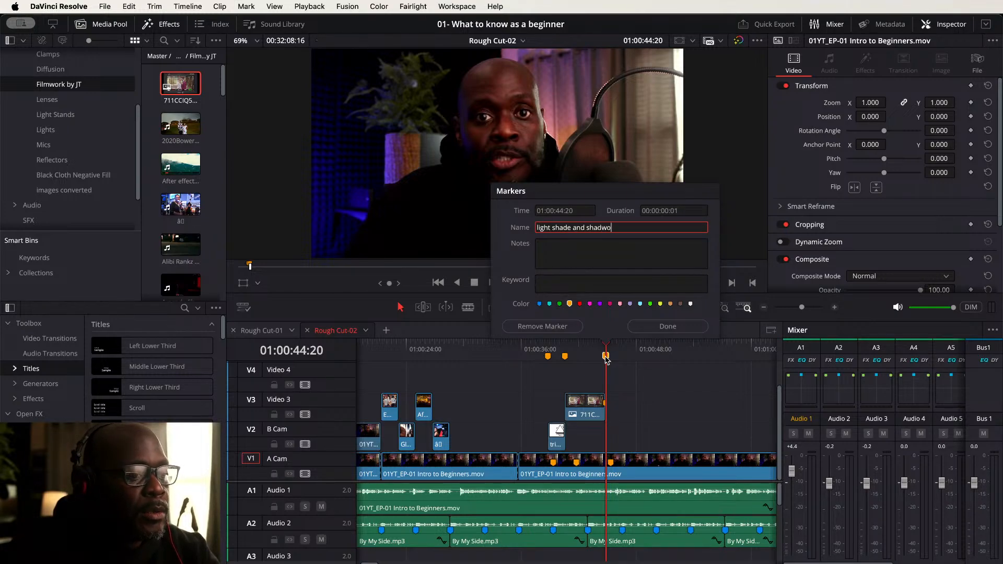
{"action": "key", "text": "Return"}
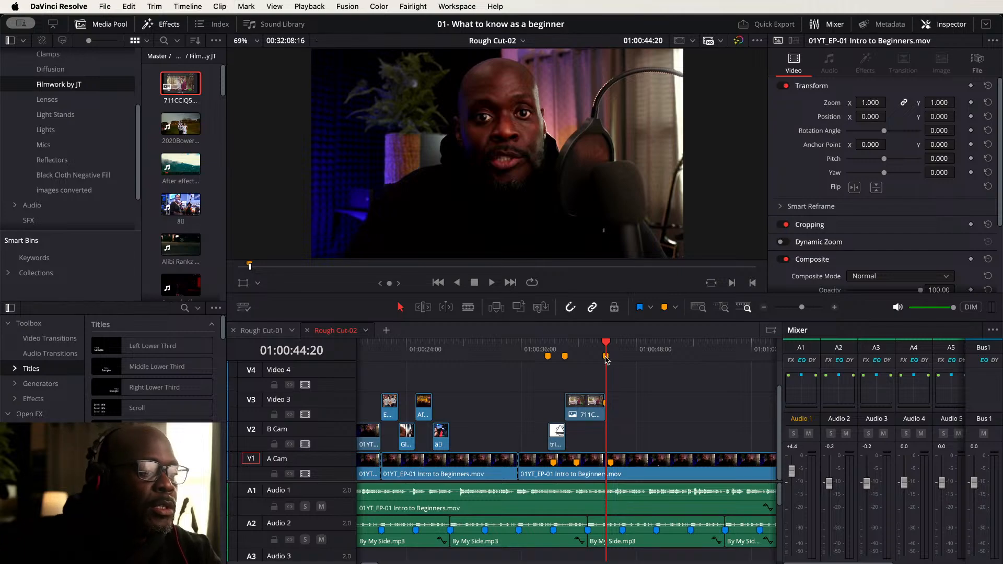
{"action": "double_click", "coordinate": [606, 356]}
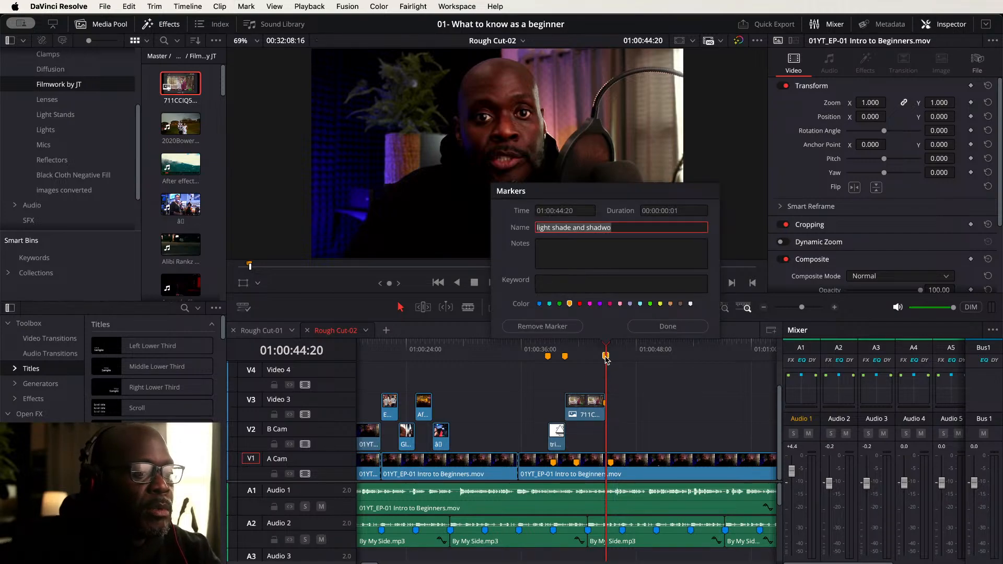
{"action": "key", "text": "Right"}
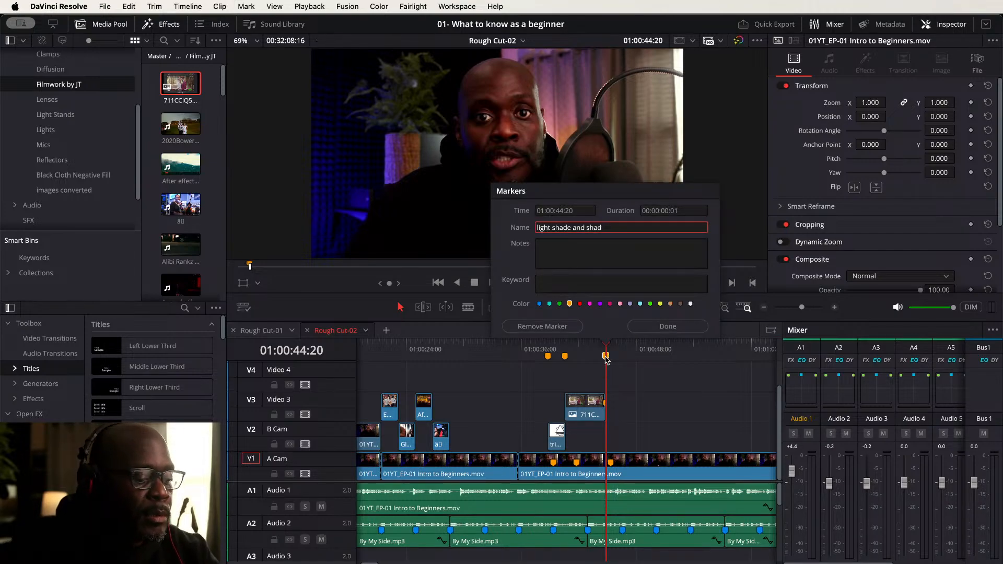
{"action": "type", "text": "ow"}
{"action": "key", "text": "Return"}
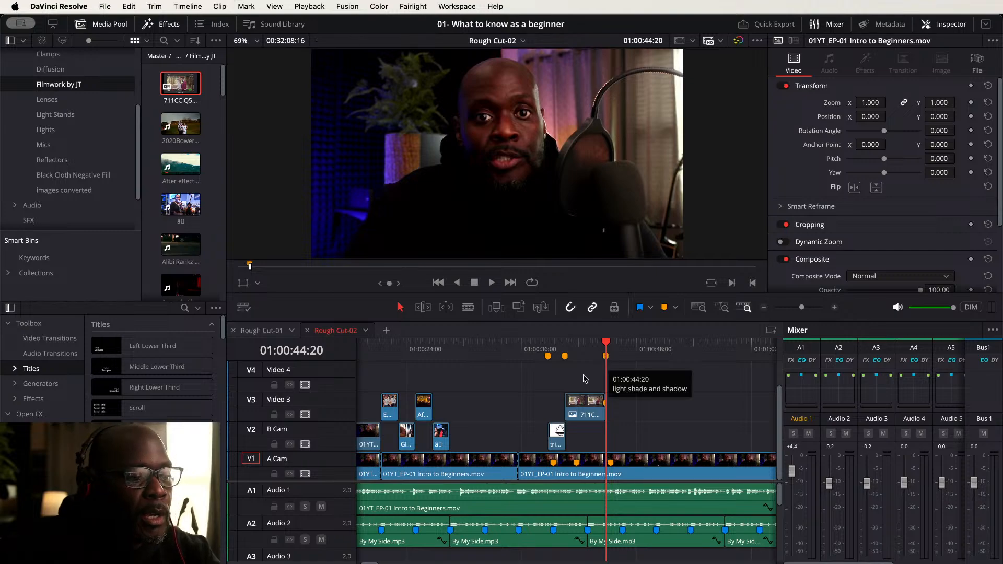
- Select the triangle graphic on B Cam and set its zoom to 1.180 and position to X 49, Y -14
{"action": "left_click", "coordinate": [552, 356]}
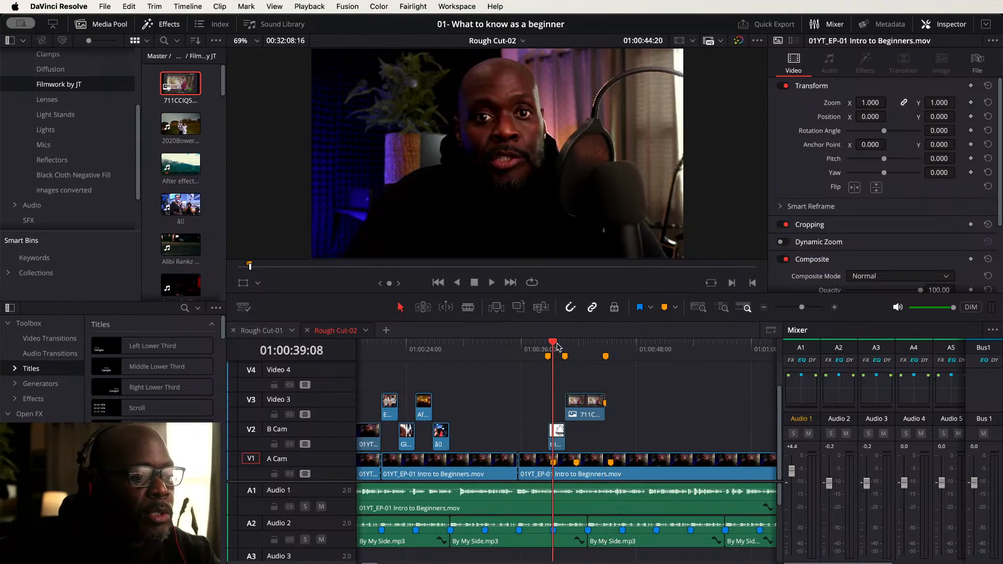
{"action": "left_click", "coordinate": [559, 429]}
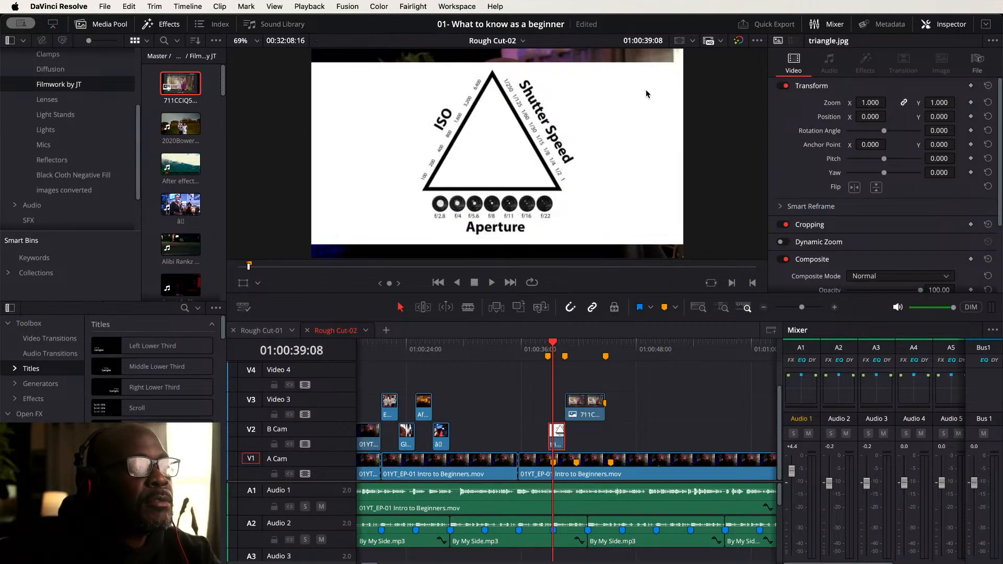
{"action": "scroll", "coordinate": [571, 157], "scroll_direction": "down", "scroll_amount": 2}
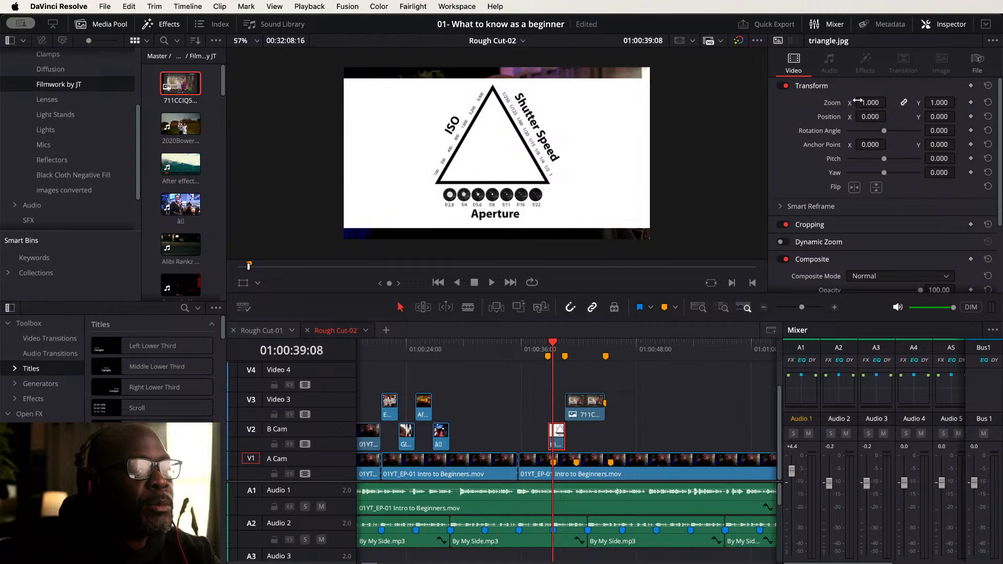
{"action": "left_click_drag", "start_coordinate": [870, 103], "coordinate": [890, 103]}
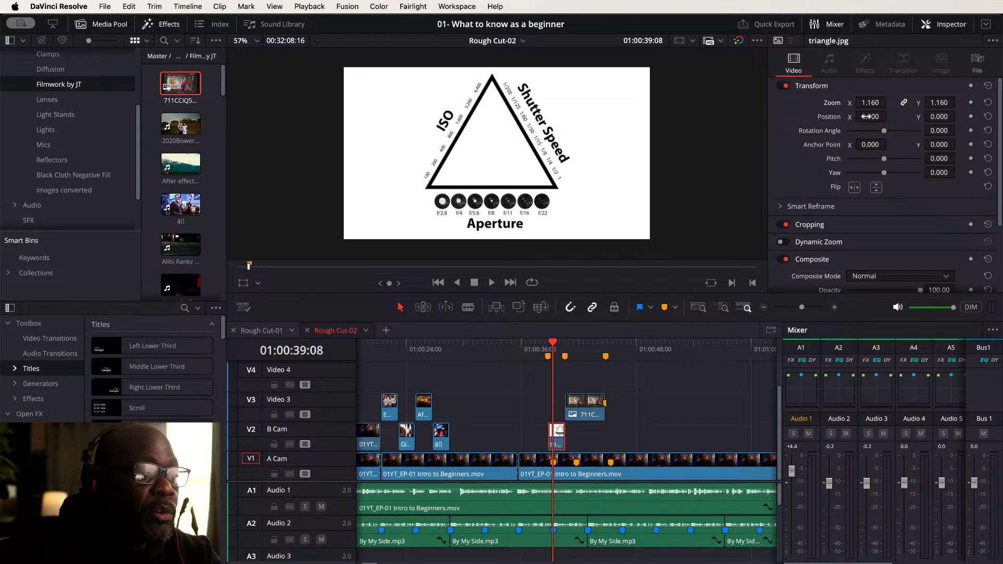
{"action": "left_click_drag", "start_coordinate": [869, 116], "coordinate": [890, 116]}
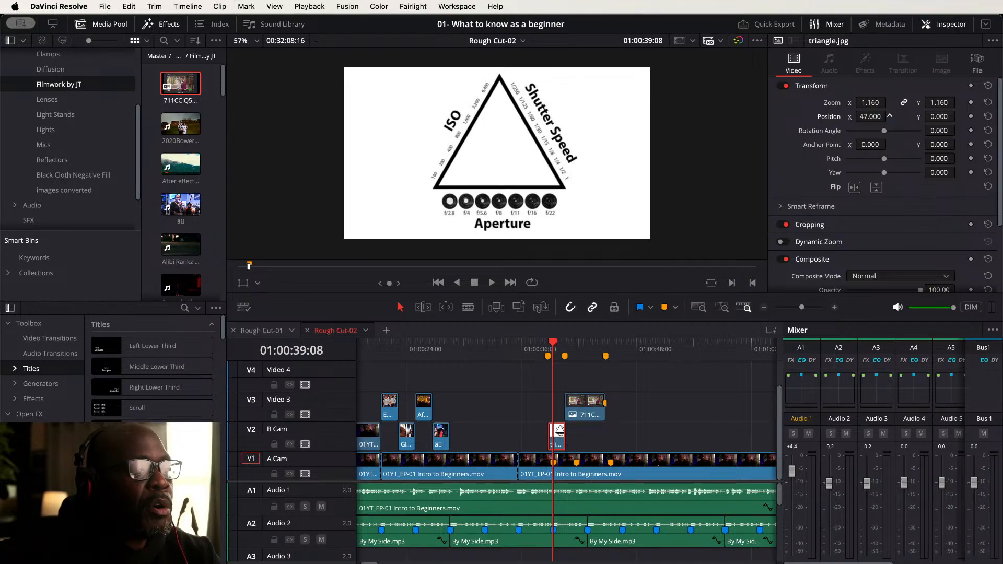
{"action": "left_click_drag", "start_coordinate": [890, 115], "coordinate": [959, 117]}
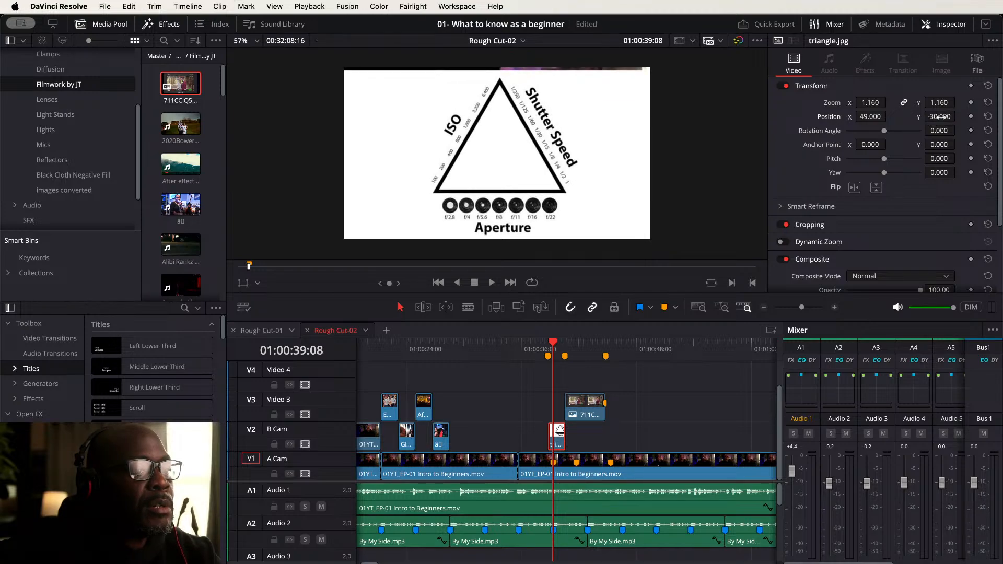
{"action": "mouse_move", "coordinate": [870, 103]}
{"action": "left_mouse_down"}
{"action": "mouse_move", "coordinate": [890, 101]}
{"action": "mouse_move", "coordinate": [881, 102]}
{"action": "left_mouse_up"}
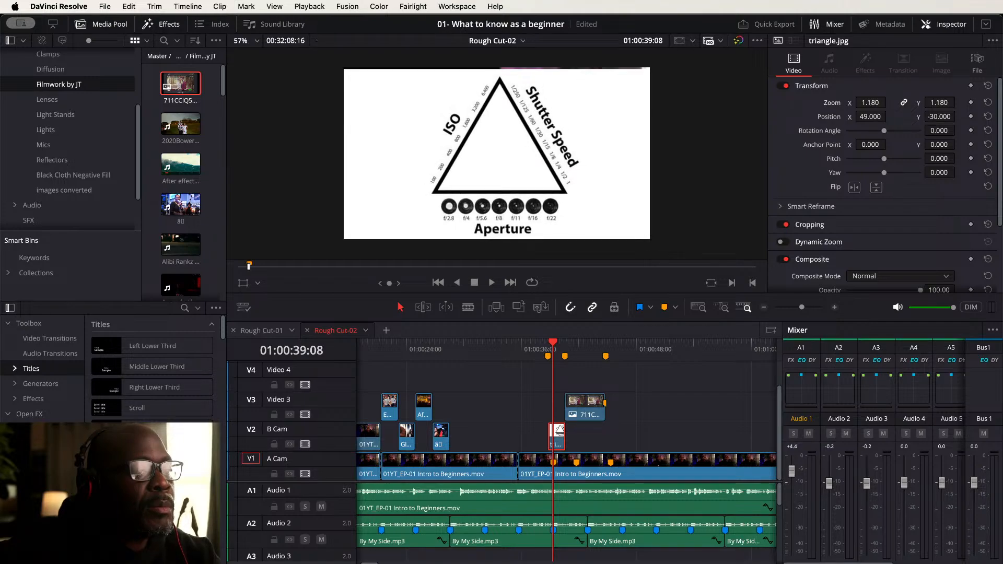
{"action": "left_click_drag", "start_coordinate": [939, 117], "coordinate": [959, 116]}
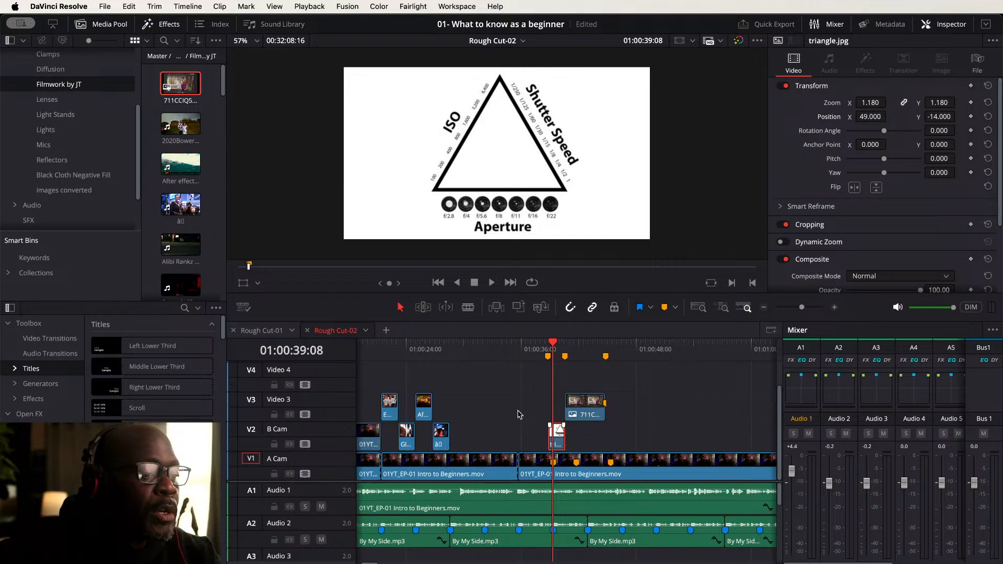
- Select the 711CCIQ5m graphic on Video 3, set its zoom to 1.250 and add a zoom keyframe at about 01:00:40:14
{"action": "left_click", "coordinate": [566, 345]}
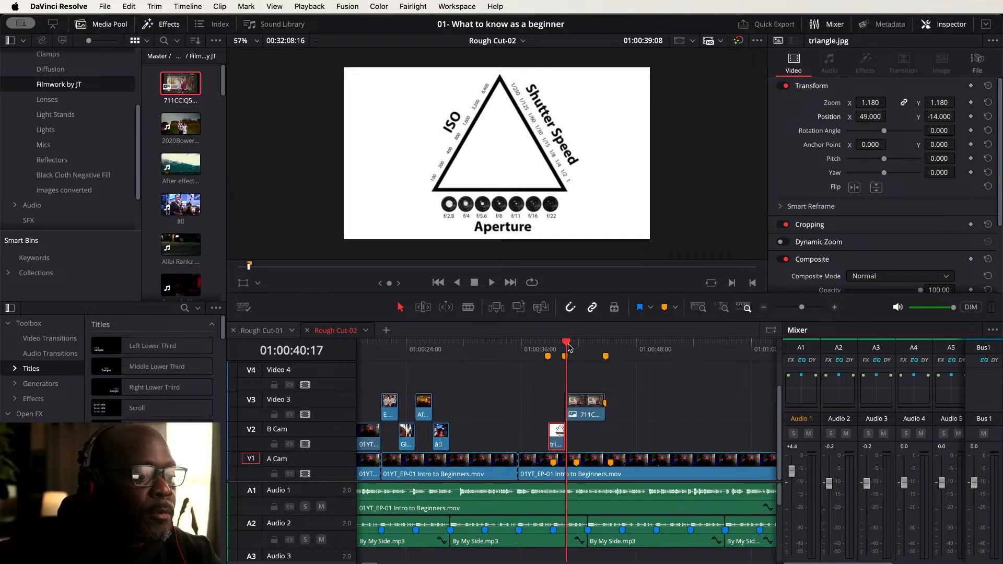
{"action": "left_click", "coordinate": [585, 405]}
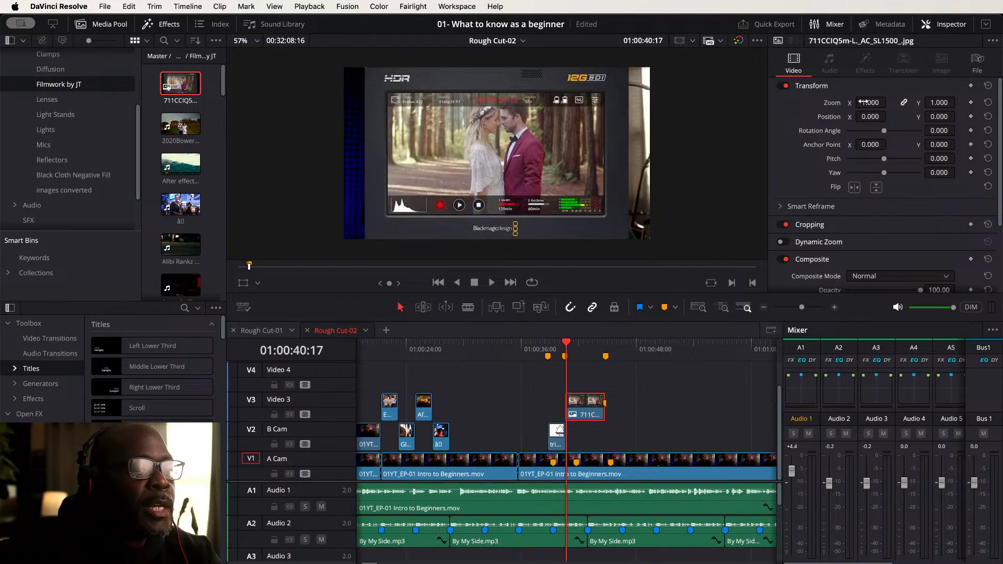
{"action": "left_click_drag", "start_coordinate": [865, 103], "coordinate": [891, 102]}
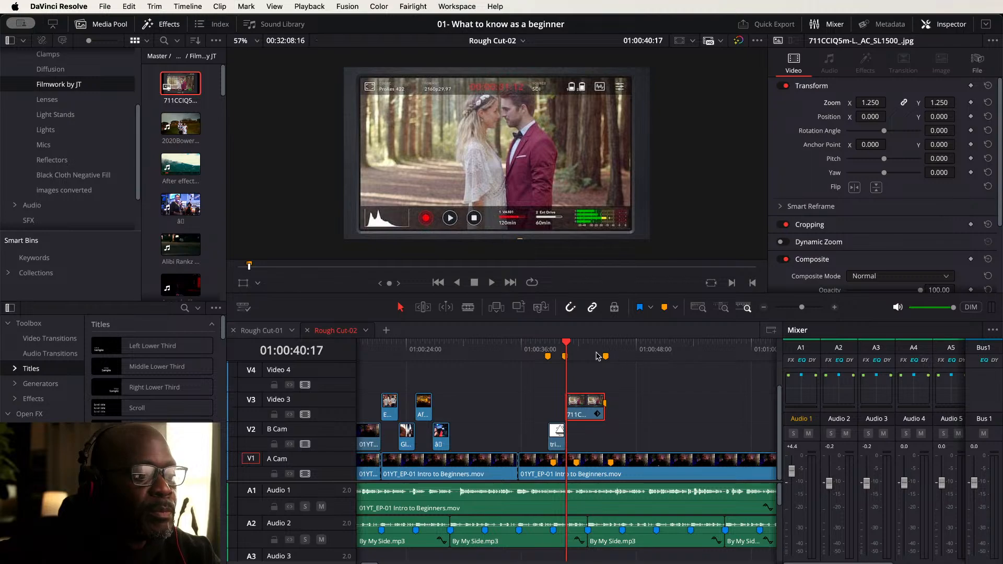
{"action": "mouse_move", "coordinate": [567, 343]}
{"action": "left_mouse_down"}
{"action": "mouse_move", "coordinate": [548, 343]}
{"action": "mouse_move", "coordinate": [561, 344]}
{"action": "left_mouse_up"}
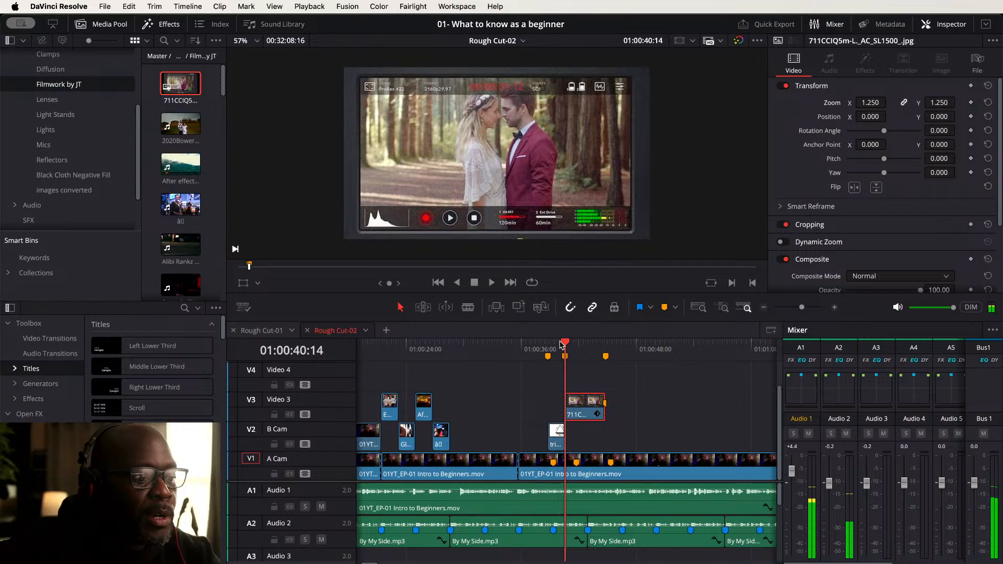
{"action": "left_click", "coordinate": [972, 102]}
- At about 01:00:44:19, set the graphic's zoom to 1.350 to create a second zoom keyframe
{"action": "left_click", "coordinate": [606, 346]}
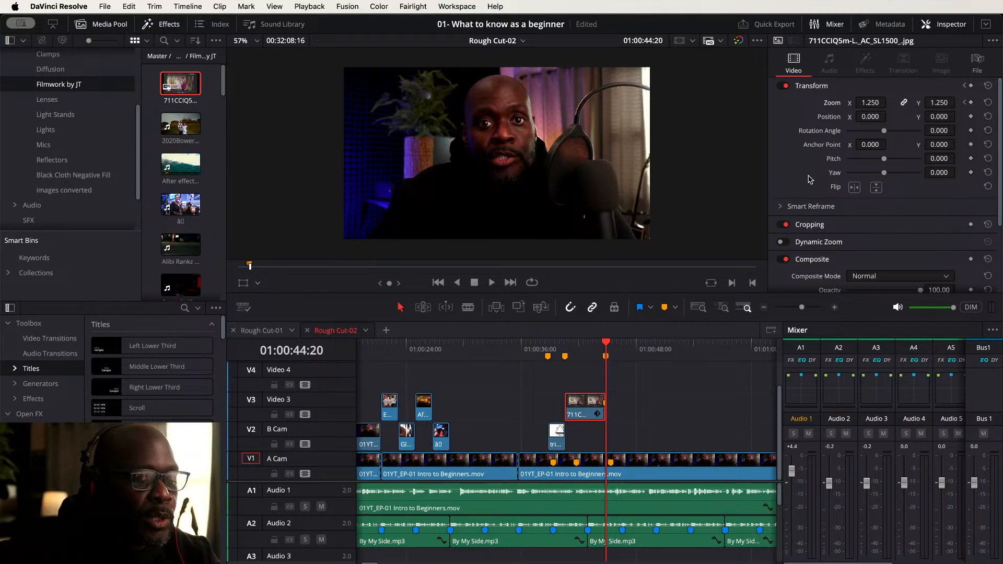
{"action": "key", "text": "Left"}
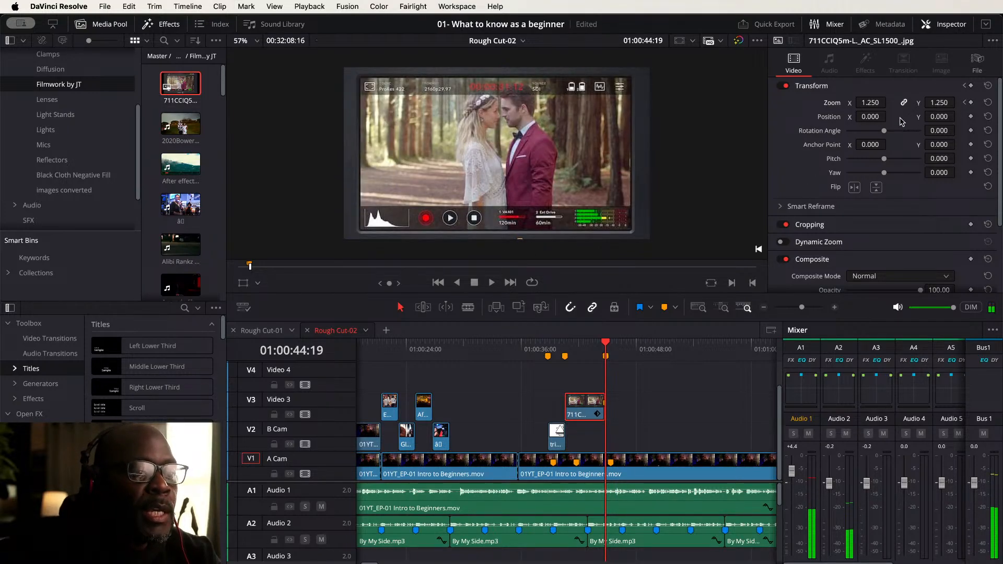
{"action": "left_click", "coordinate": [871, 102]}
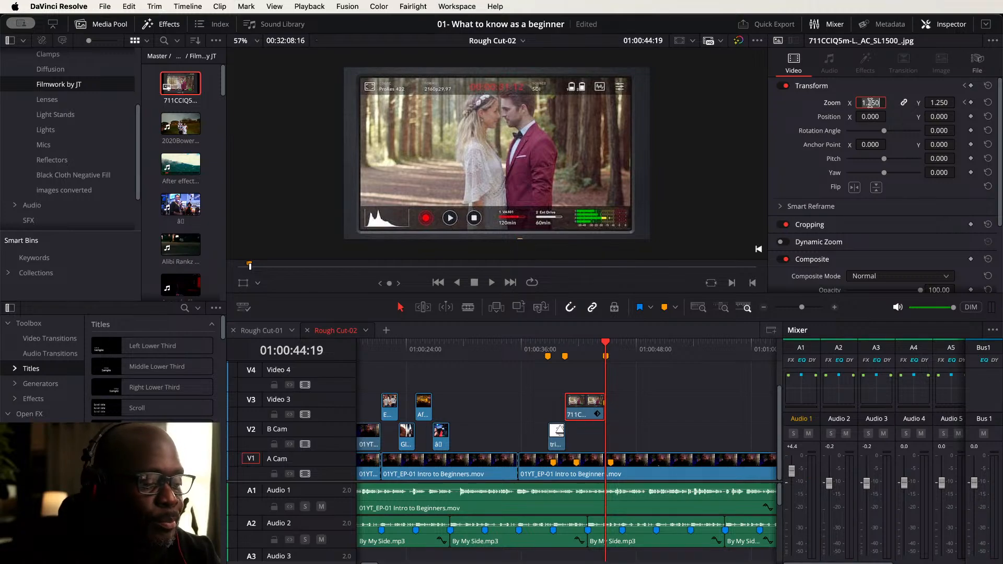
{"action": "key", "text": "BackSpace"}
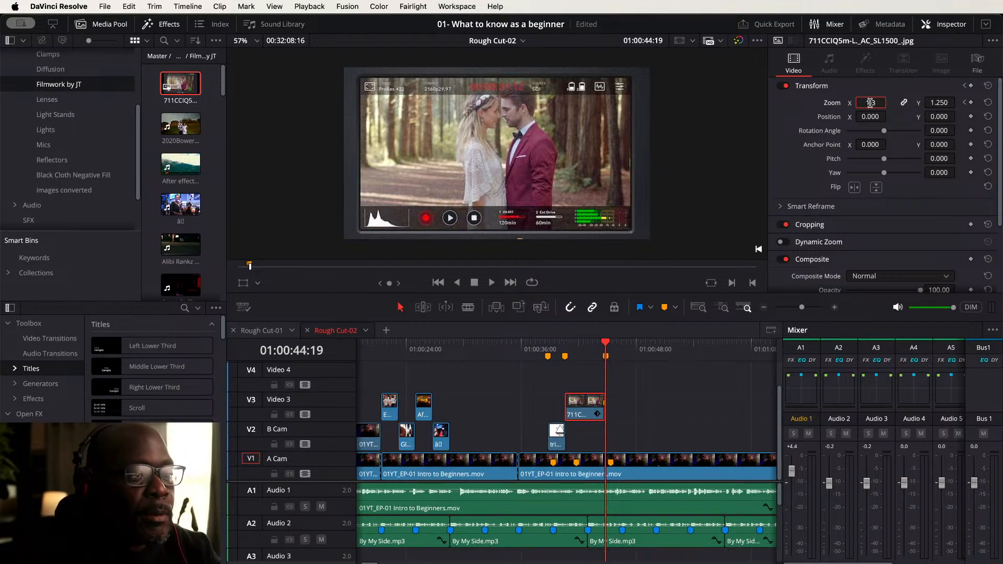
{"action": "key", "text": "Return"}
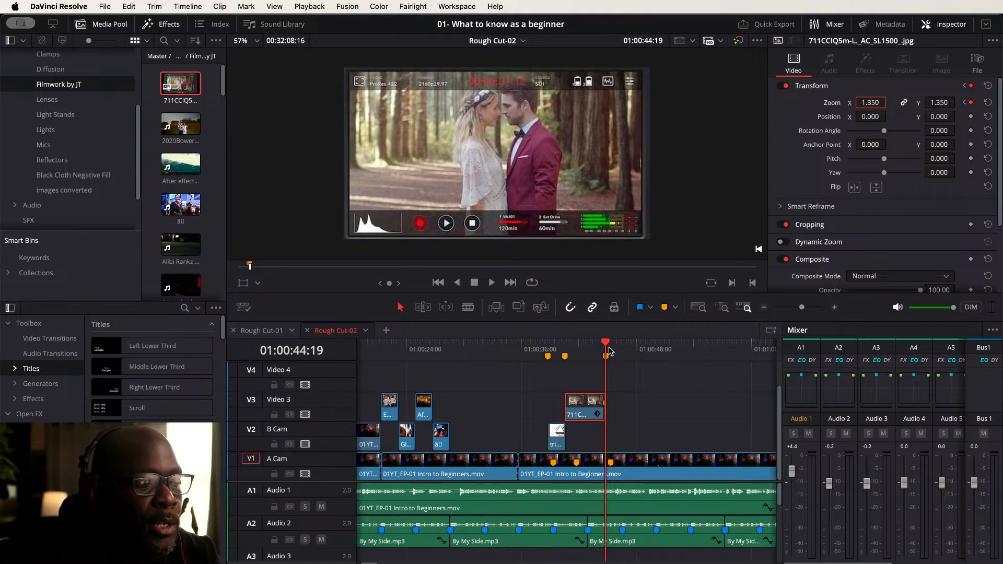
- Play back the section around the triangle and 711CCIQ5m graphics to review the zoom animation
{"action": "left_click", "coordinate": [565, 345]}
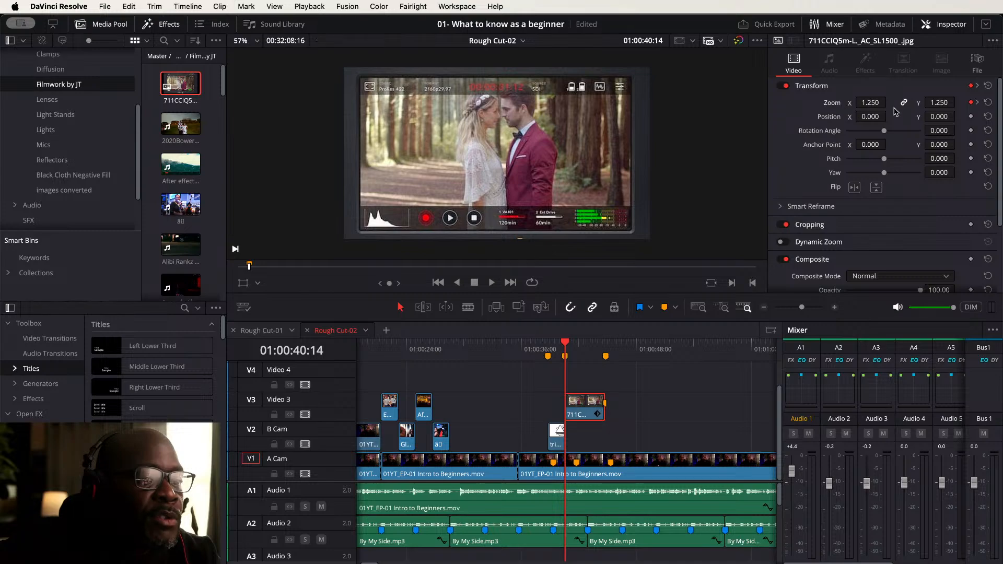
{"action": "left_click", "coordinate": [607, 344]}
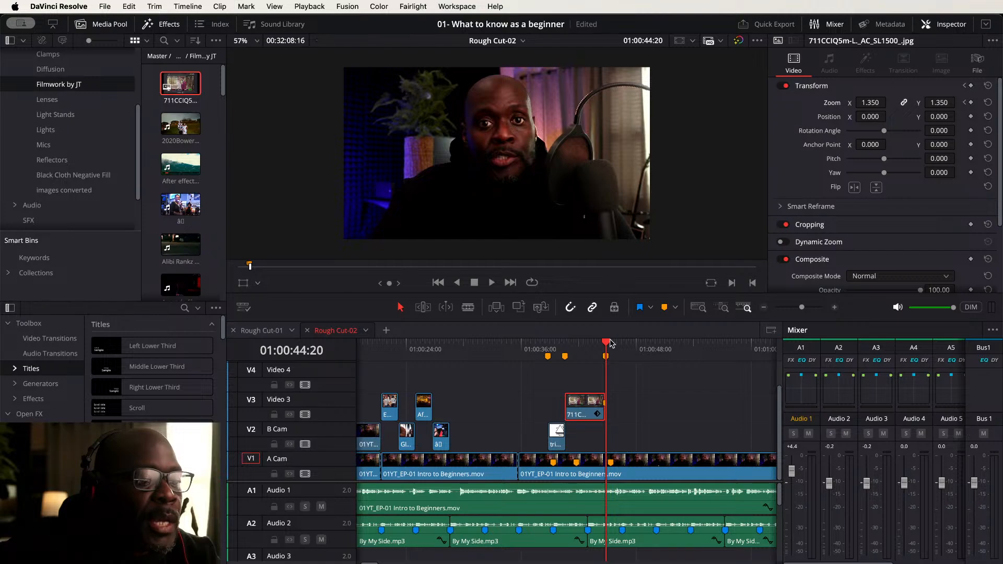
{"action": "key", "text": "Left"}
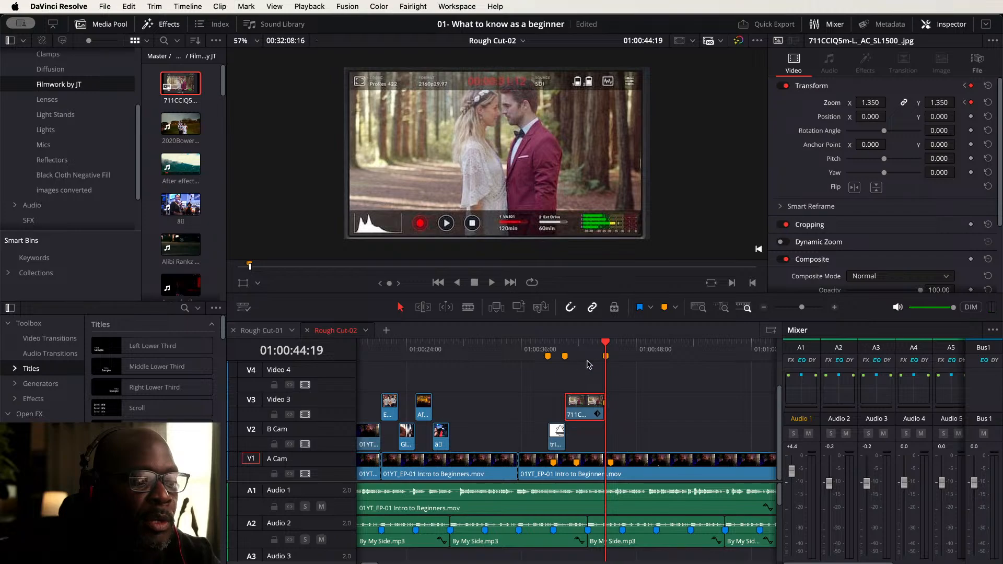
{"action": "mouse_move", "coordinate": [569, 363]}
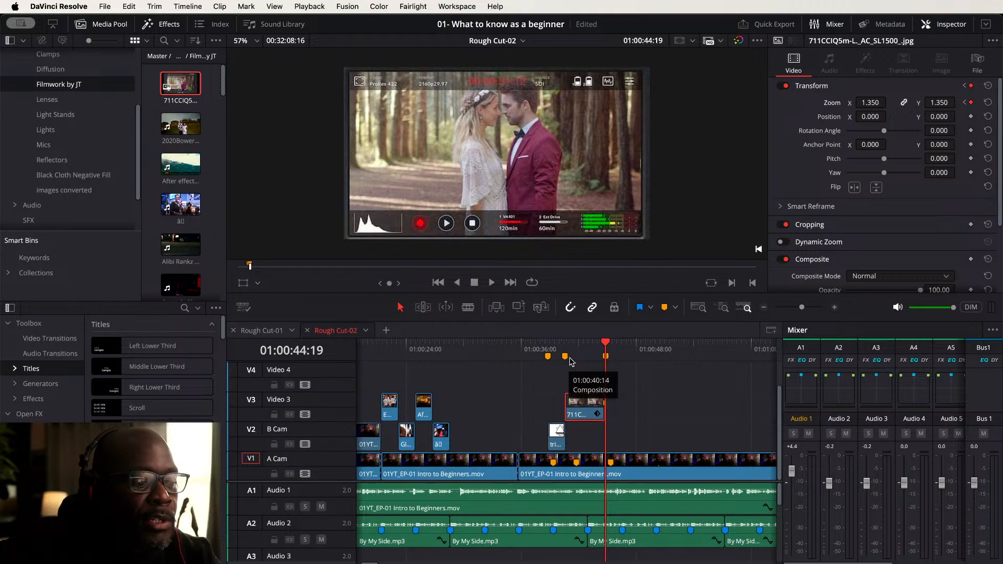
{"action": "left_click", "coordinate": [539, 346]}
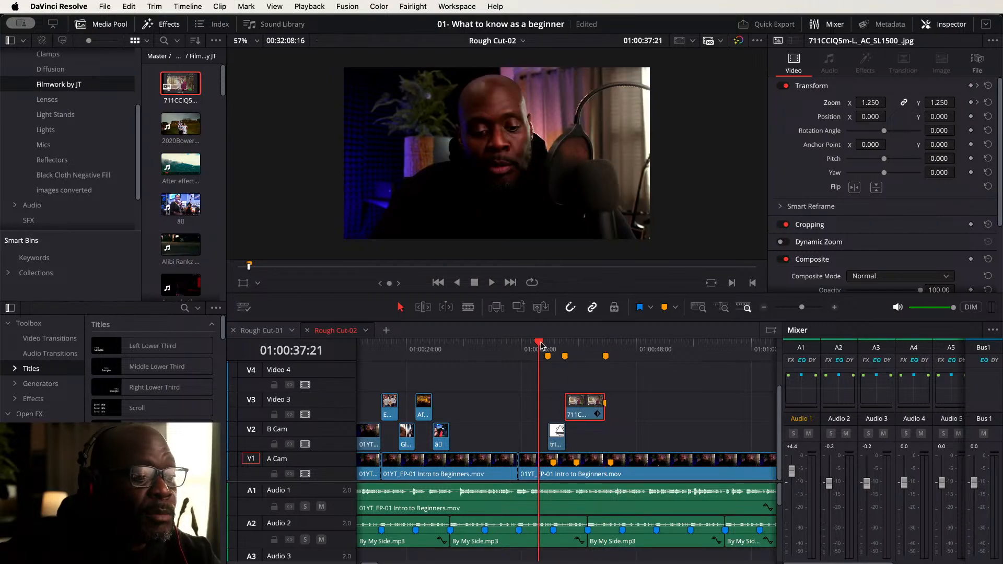
{"action": "key", "text": "space"}
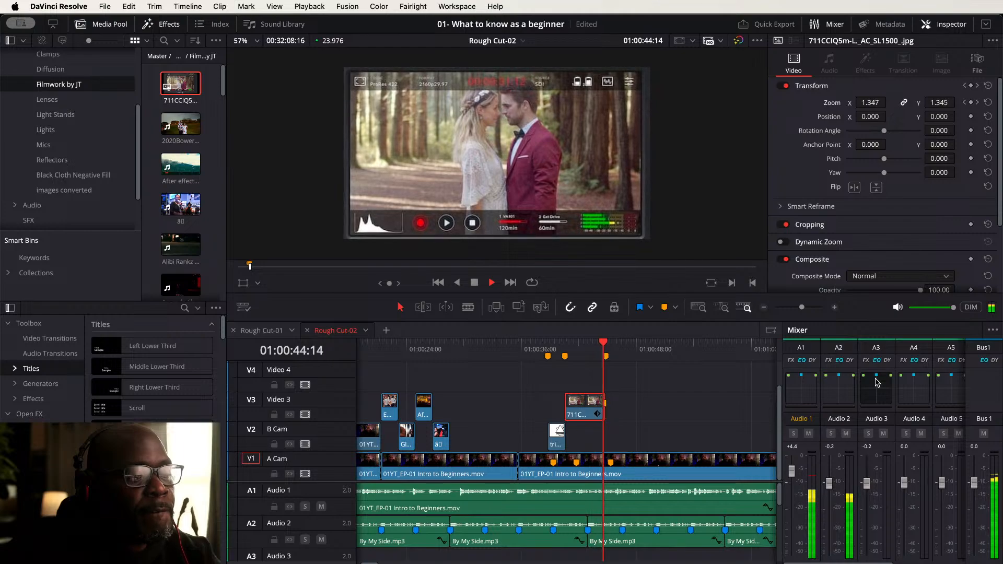
{"action": "key", "text": "space"}
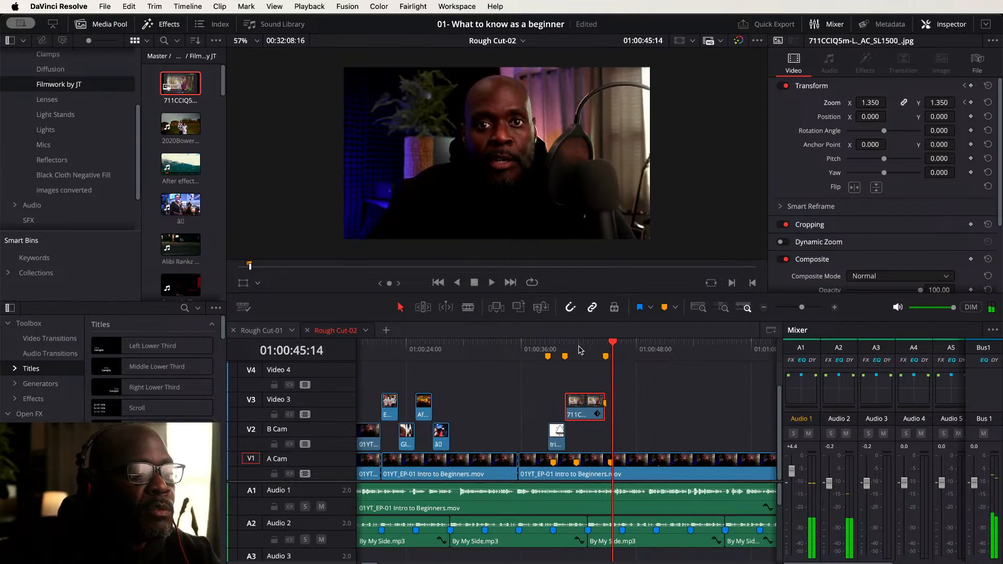
{"action": "left_click", "coordinate": [552, 344]}
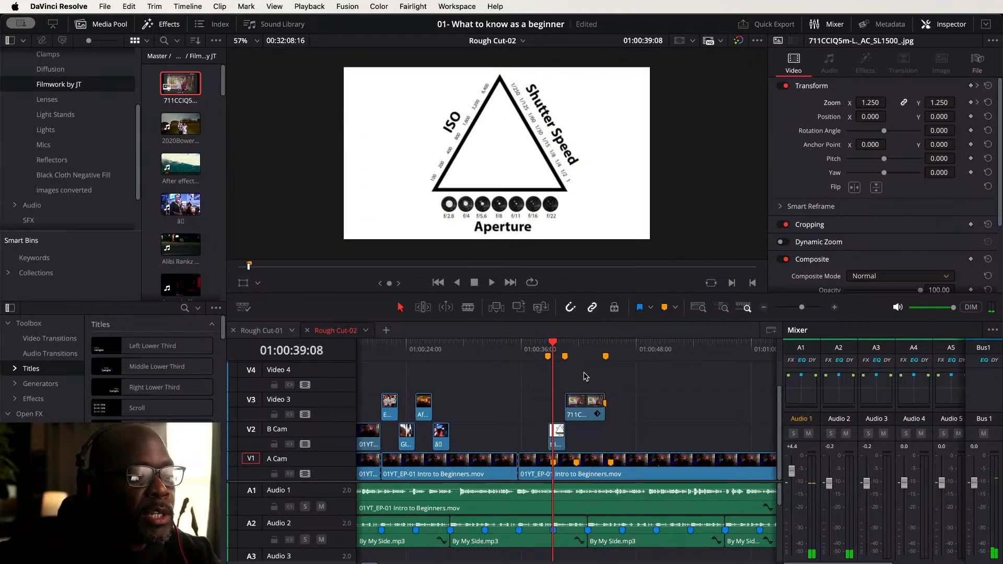
{"action": "key", "text": "space"}
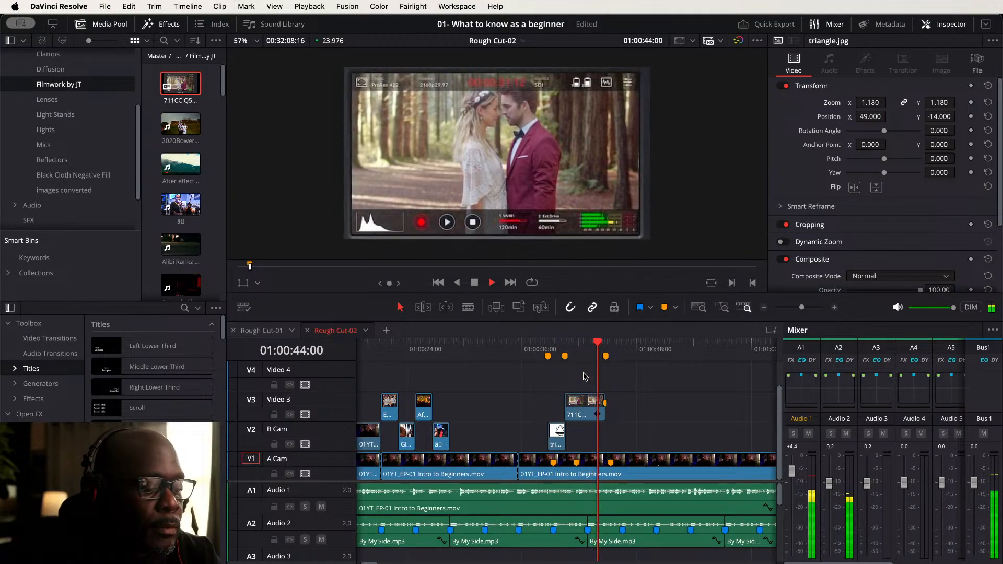
- Trim the end of the 711CCIQ5m graphic on Video 3 back to the marker at about 01:00:44:12
{"action": "key", "text": "space"}
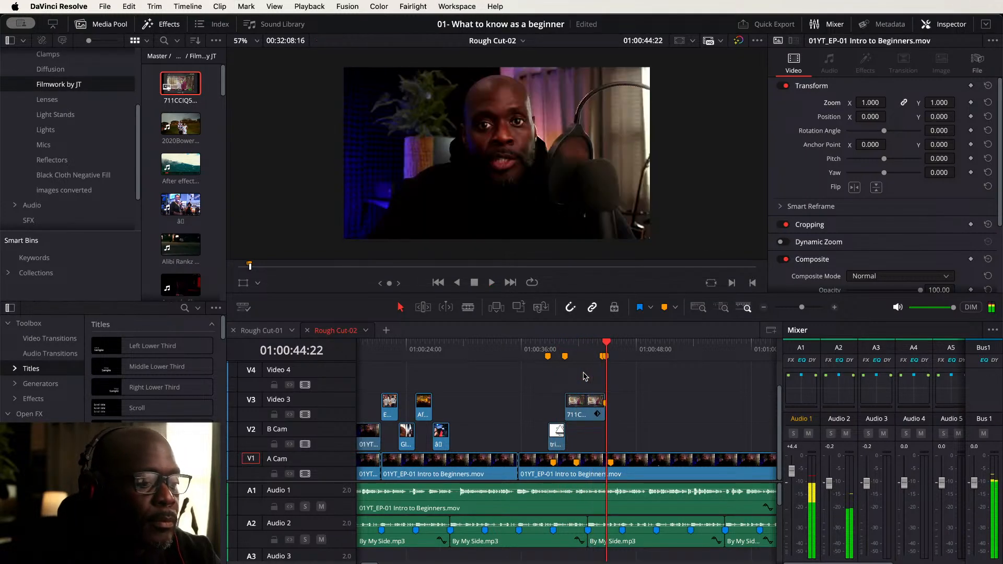
{"action": "left_click", "coordinate": [606, 356]}
{"action": "key", "text": "super+9"}
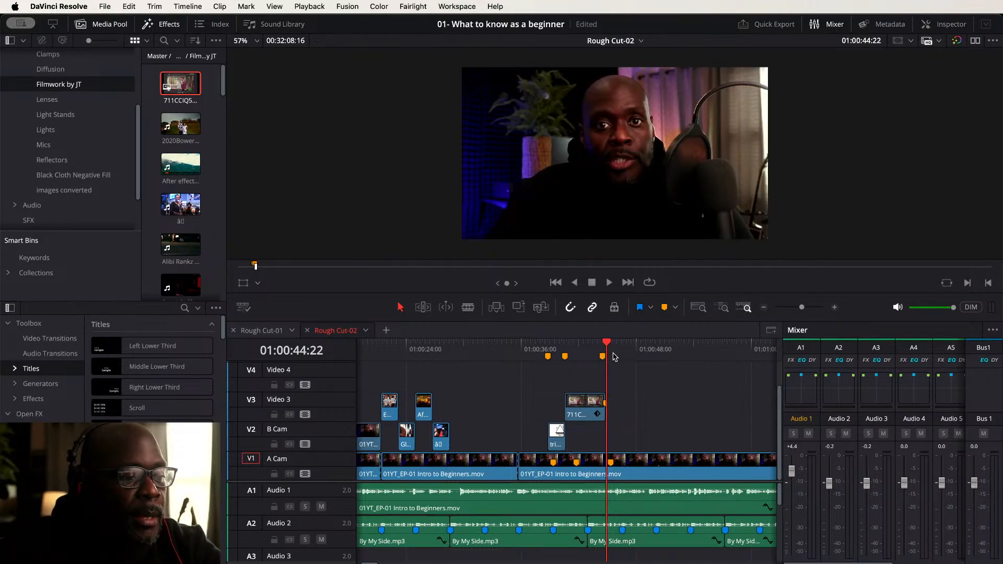
{"action": "left_click_drag", "start_coordinate": [609, 348], "coordinate": [603, 348]}
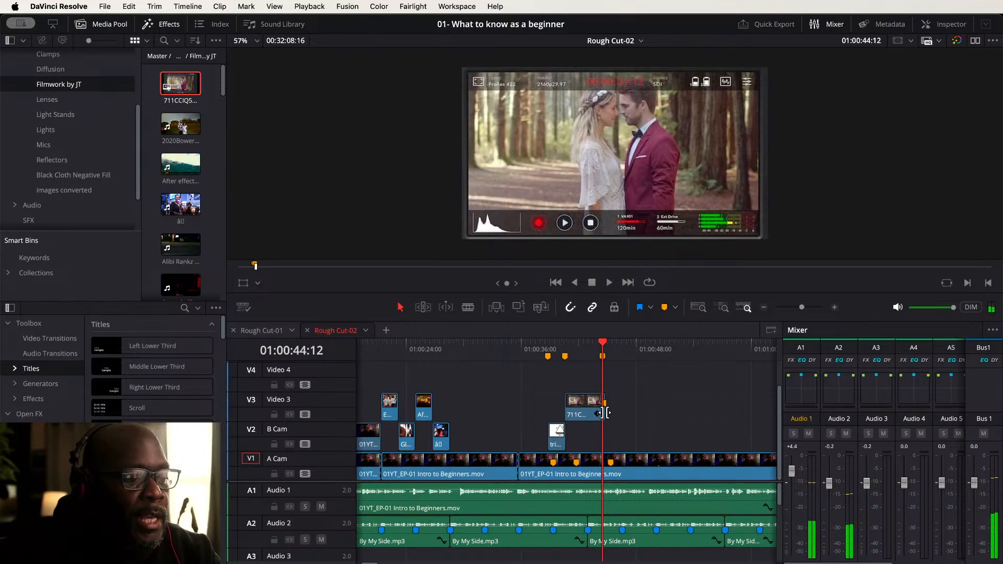
{"action": "left_click_drag", "start_coordinate": [601, 413], "coordinate": [597, 413]}
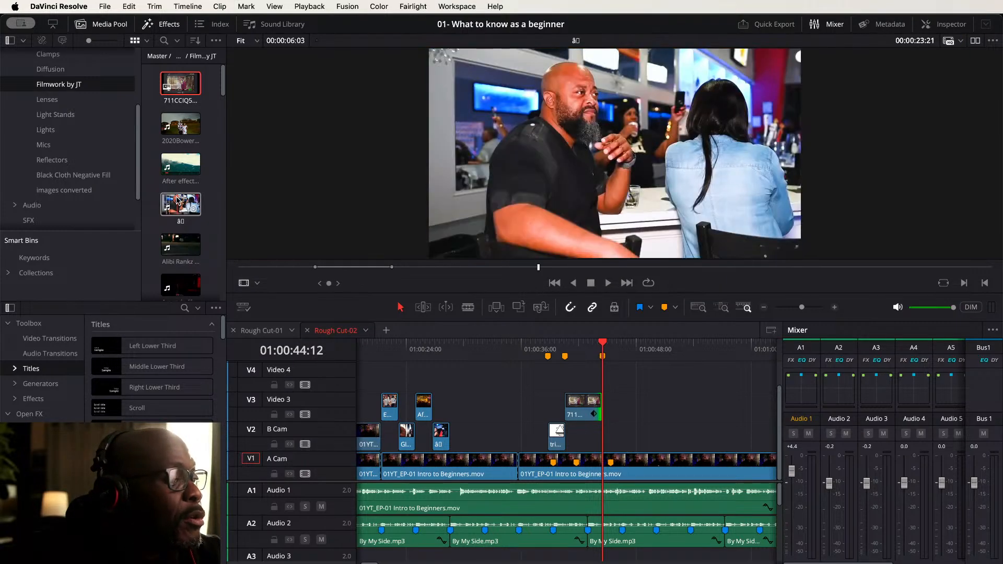
- Find the DsBikeintheGarage image in the media pool and place it on B Cam starting at 01:00:44:12
{"action": "scroll", "coordinate": [177, 200], "scroll_direction": "down", "scroll_amount": 3}
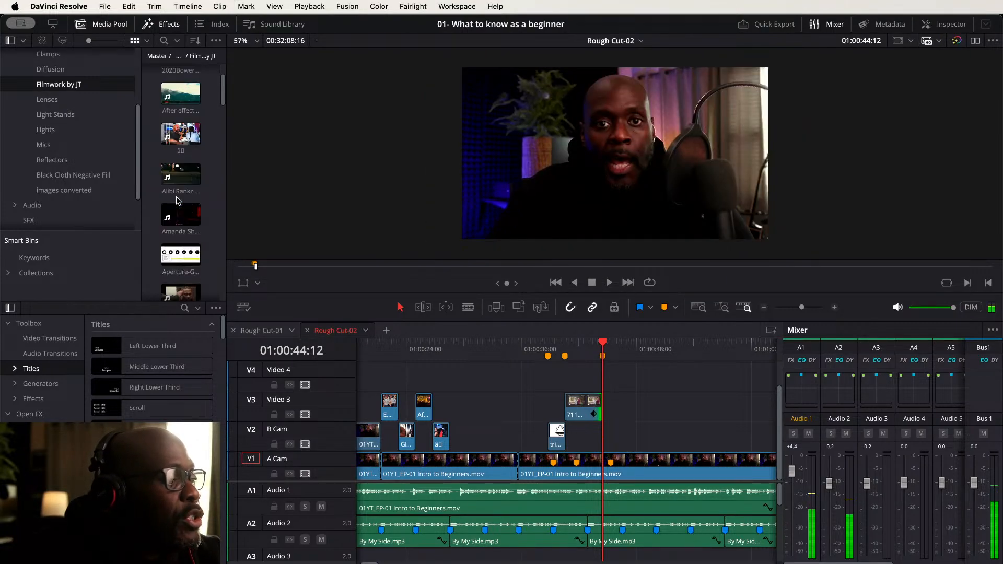
{"action": "scroll", "coordinate": [178, 201], "scroll_direction": "down", "scroll_amount": 4}
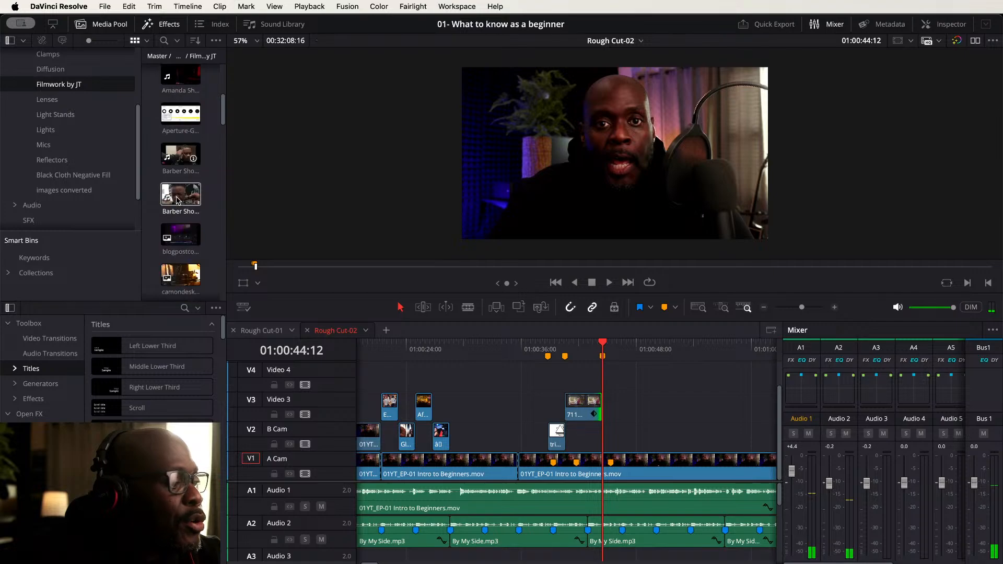
{"action": "scroll", "coordinate": [177, 200], "scroll_direction": "down", "scroll_amount": 4}
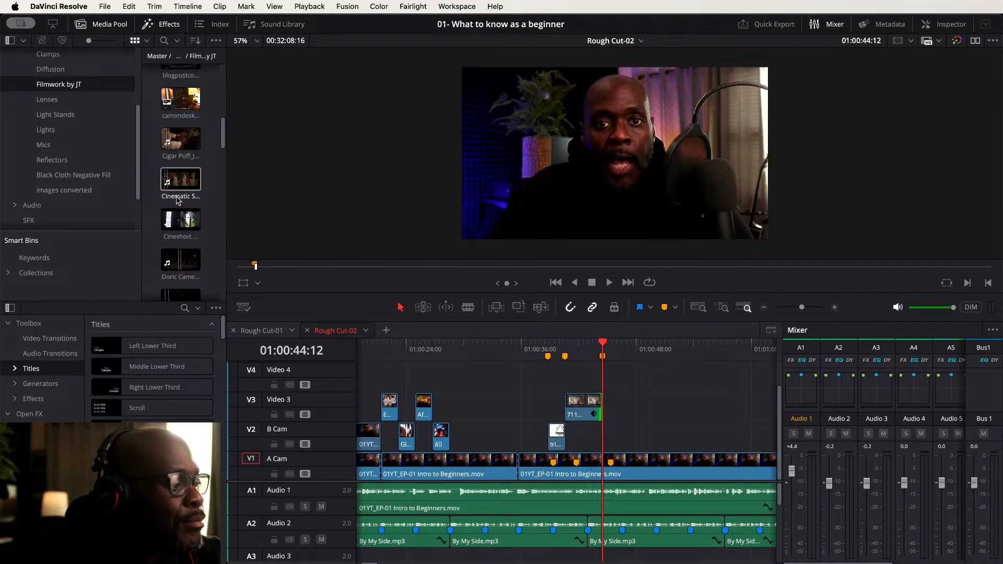
{"action": "scroll", "coordinate": [178, 201], "scroll_direction": "down", "scroll_amount": 1}
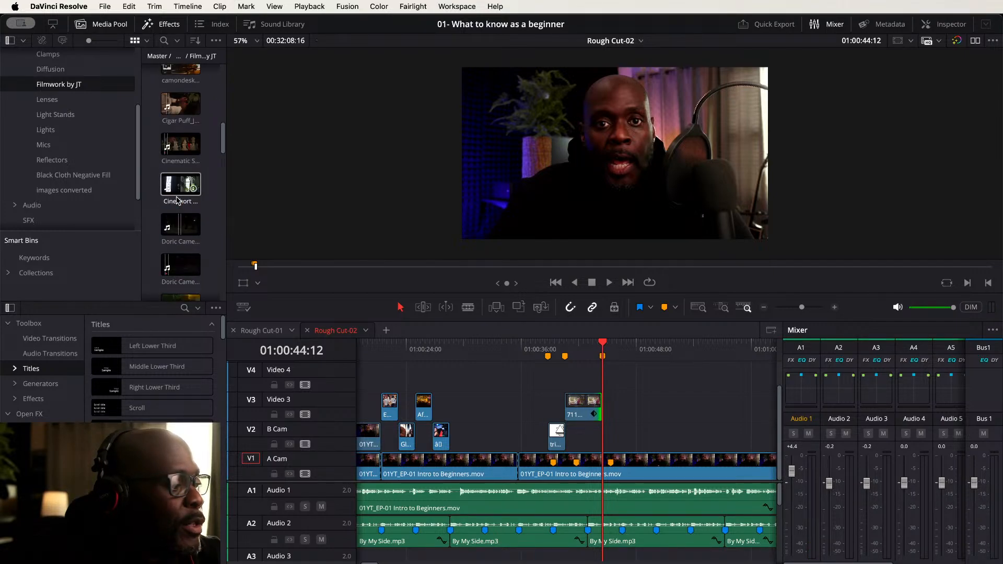
{"action": "scroll", "coordinate": [178, 191], "scroll_direction": "down", "scroll_amount": 2}
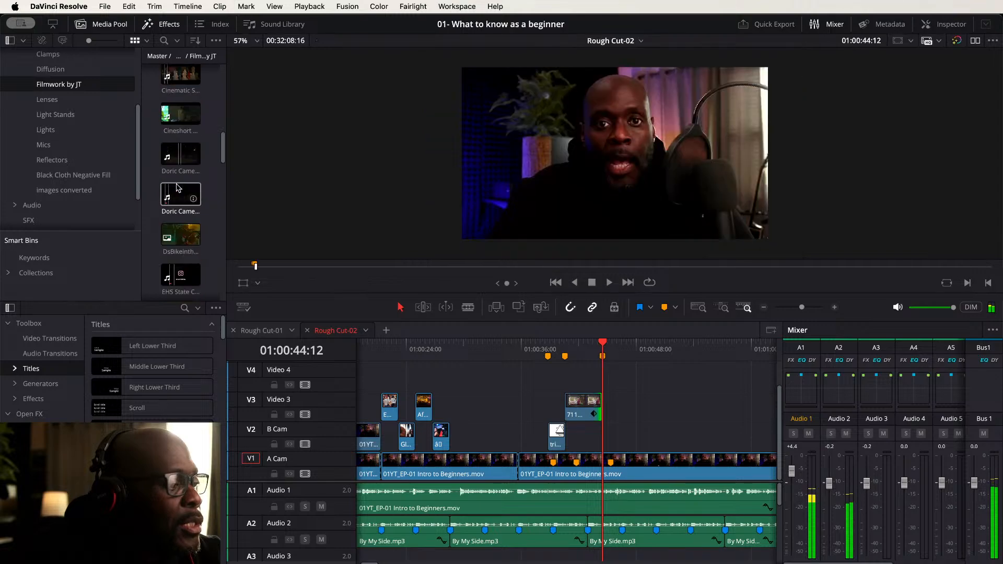
{"action": "scroll", "coordinate": [178, 187], "scroll_direction": "down", "scroll_amount": 1}
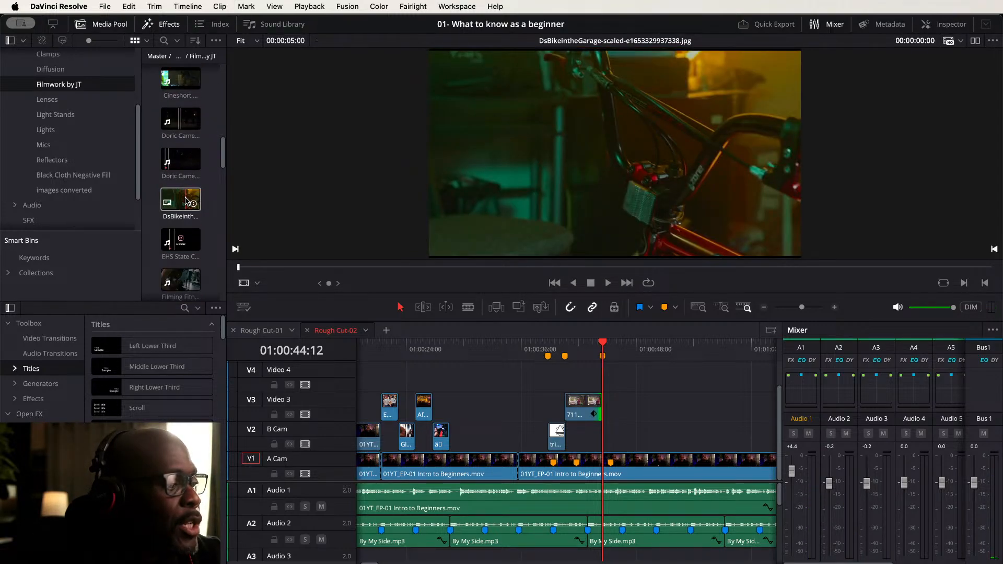
{"action": "double_click", "coordinate": [185, 201]}
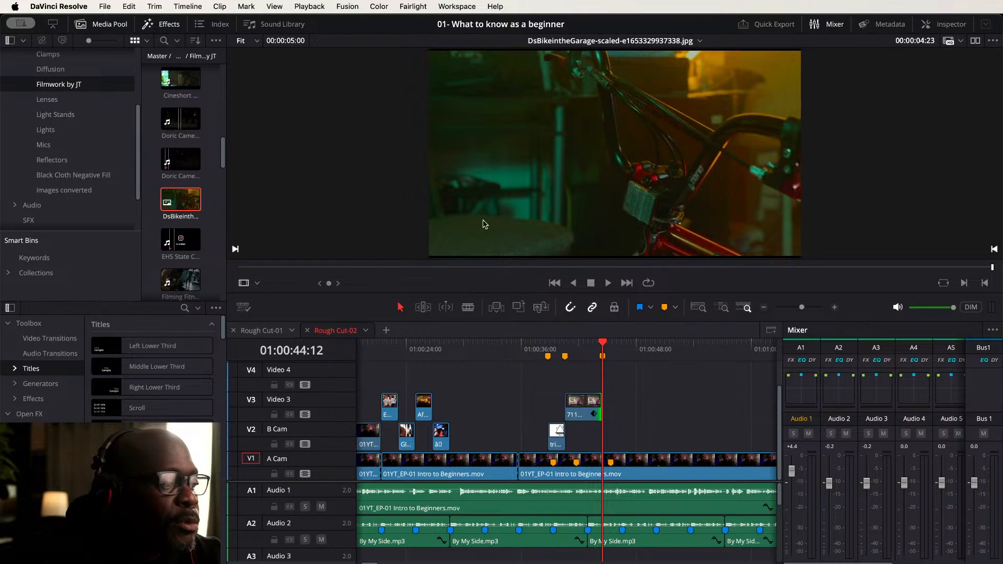
{"action": "left_click_drag", "start_coordinate": [204, 210], "coordinate": [620, 435]}
{"action": "left_click", "coordinate": [640, 413]}
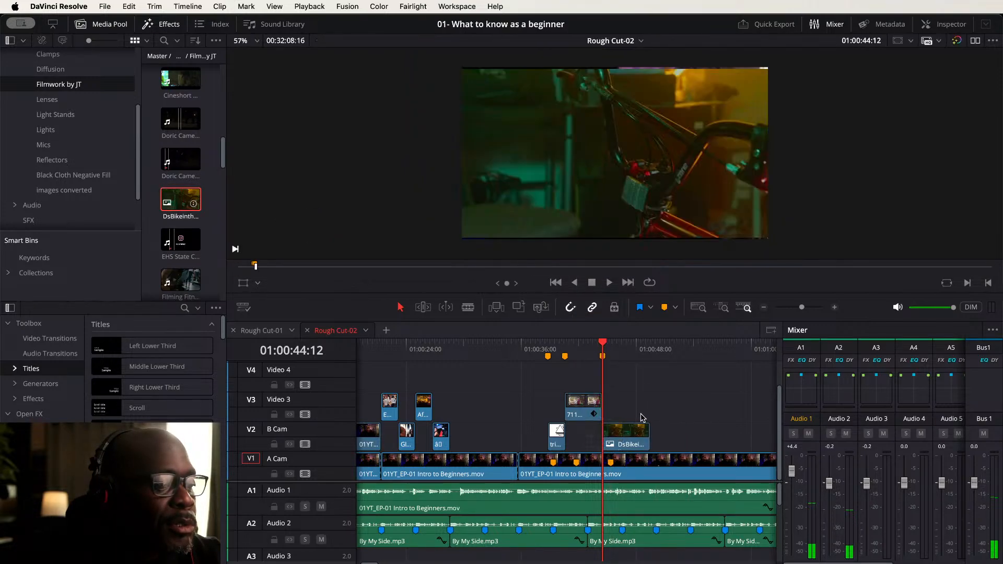
- Trim the end of the DsBikeintheGarage clip on B Cam to about 01:00:47:06
{"action": "scroll", "coordinate": [535, 389], "scroll_direction": "right", "scroll_amount": 5}
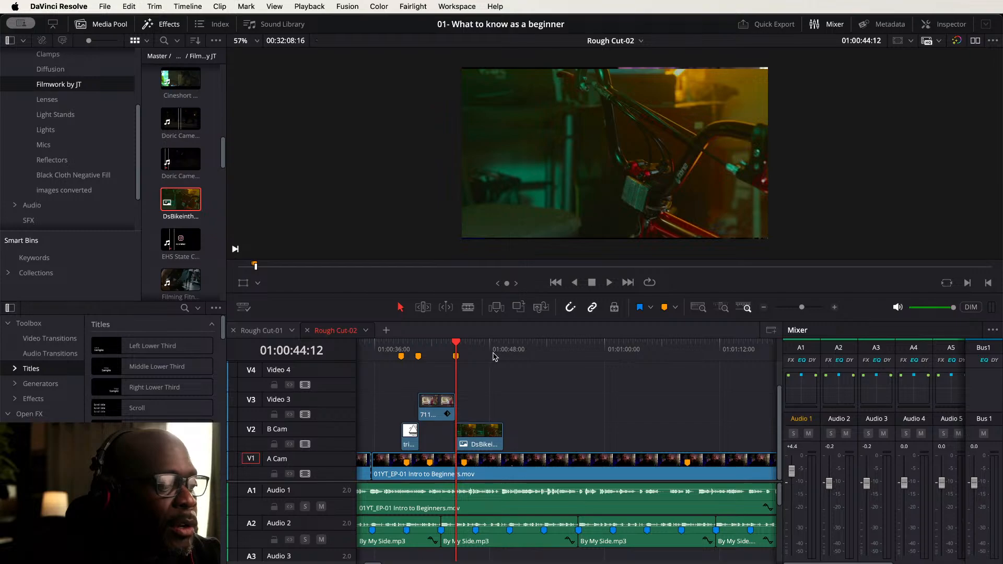
{"action": "key", "text": "space"}
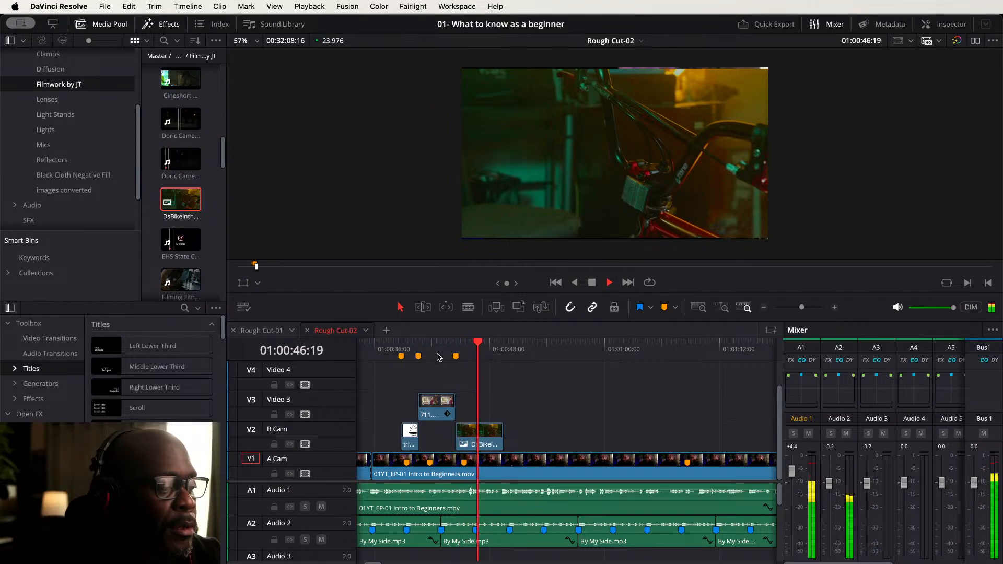
{"action": "key", "text": "space"}
{"action": "left_click", "coordinate": [432, 346]}
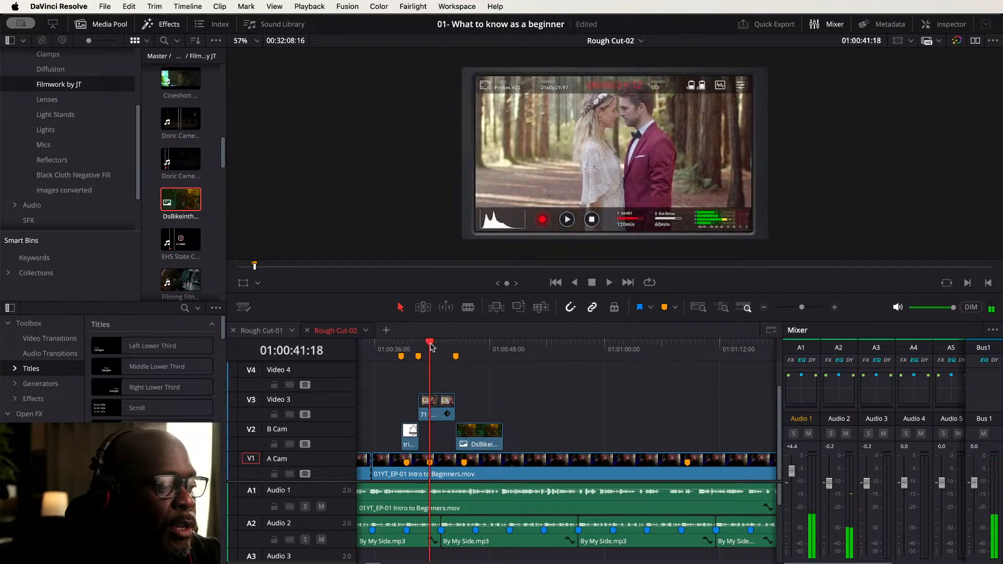
{"action": "key", "text": "space"}
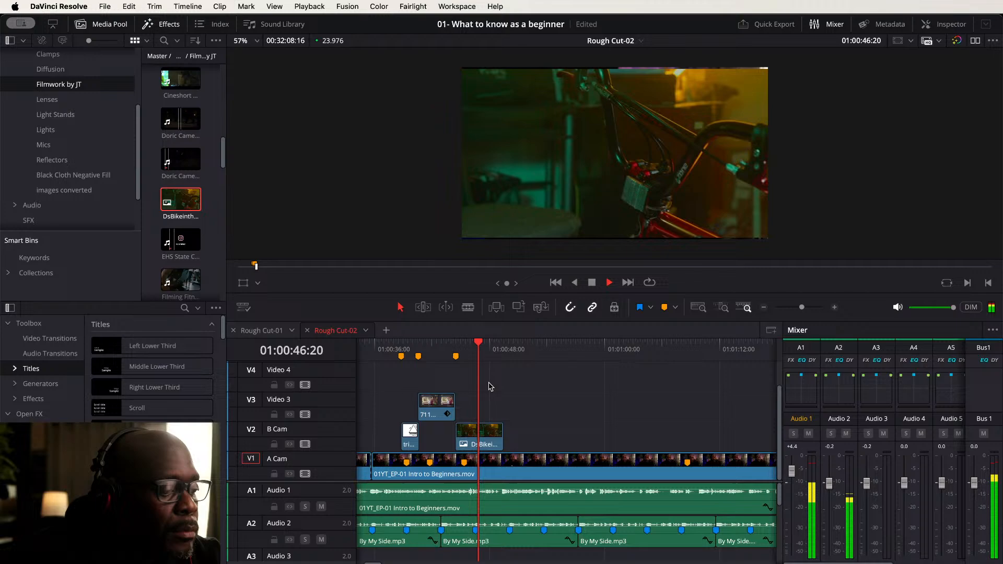
{"action": "left_click", "coordinate": [442, 346]}
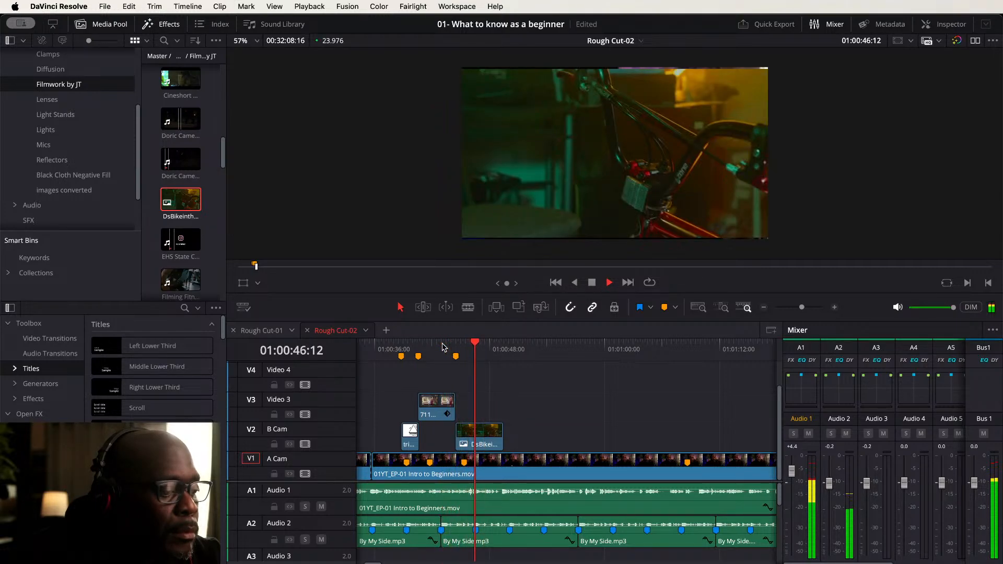
{"action": "key", "text": "space"}
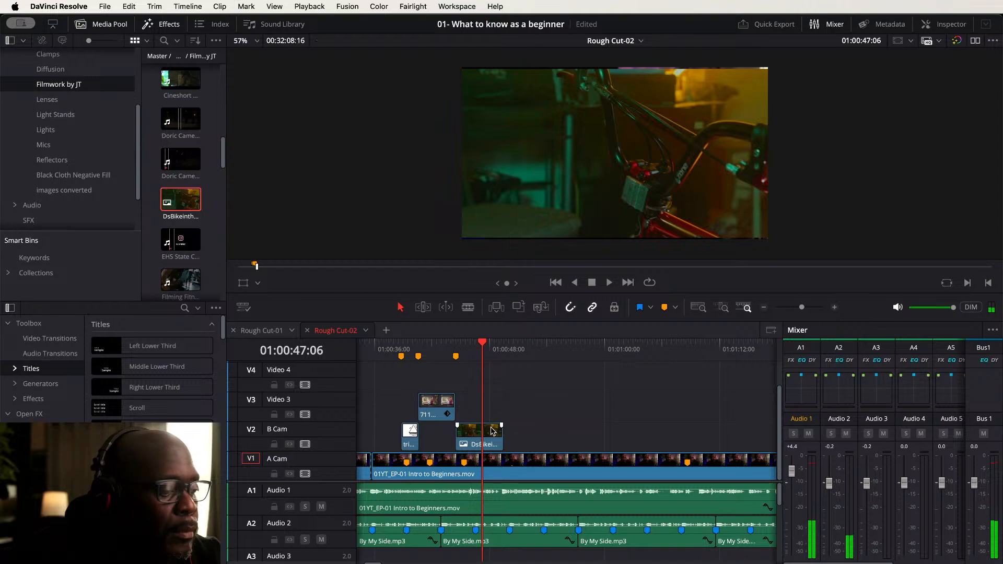
{"action": "left_click_drag", "start_coordinate": [500, 429], "coordinate": [480, 429]}
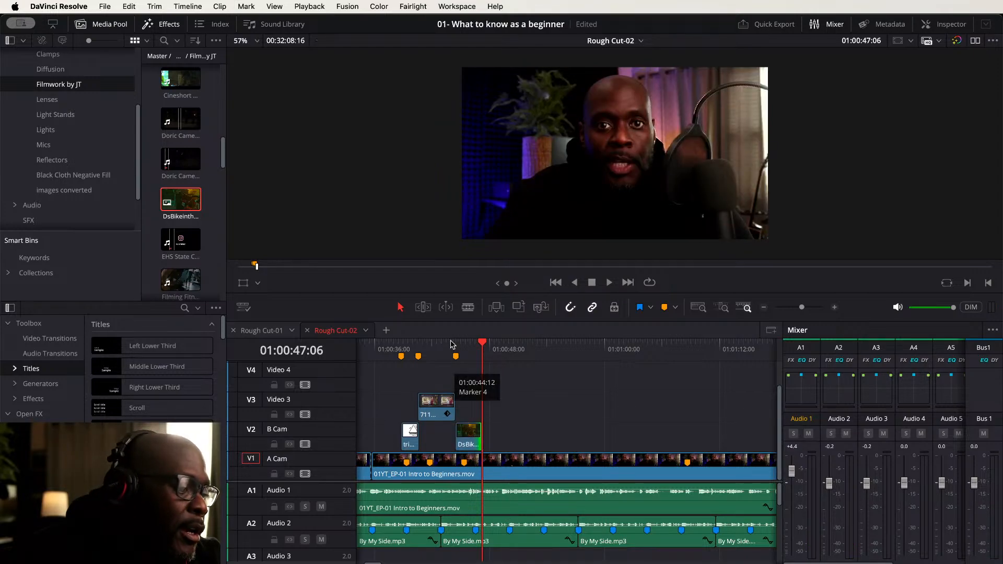
- Inspect the cutaway's edit points around the marker at 01:00:44:12 and return to the timeline start
{"action": "key", "text": "shift+Up"}
{"action": "scroll", "coordinate": [469, 404], "scroll_direction": "up", "scroll_amount": 6}
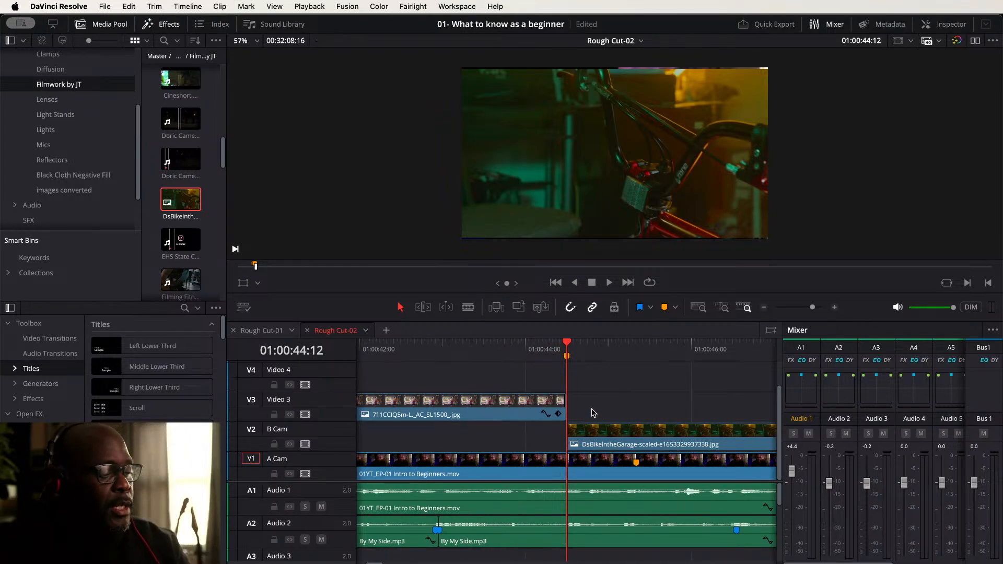
{"action": "scroll", "coordinate": [591, 414], "scroll_direction": "down", "scroll_amount": 3}
{"action": "scroll", "coordinate": [591, 412], "scroll_direction": "down", "scroll_amount": 4}
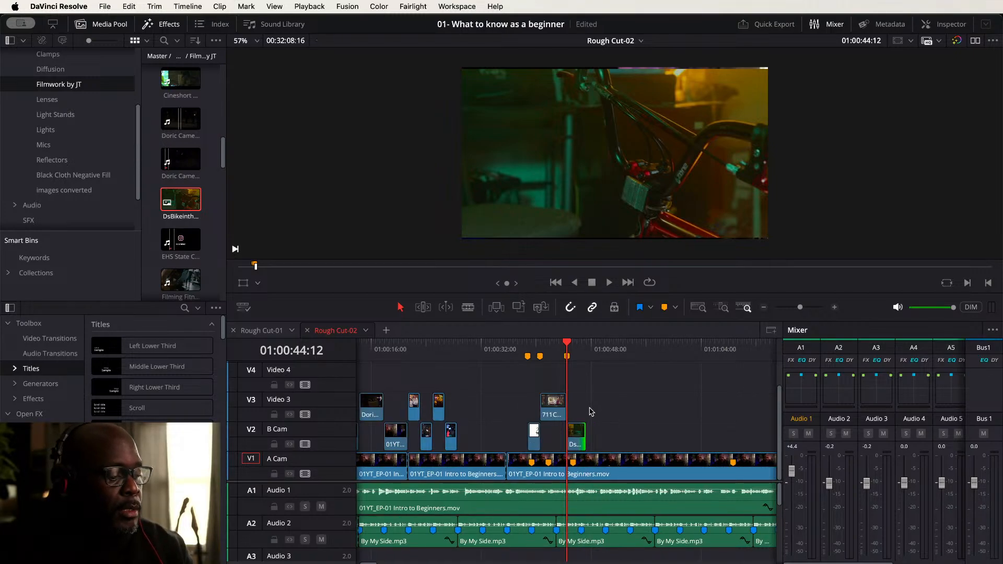
{"action": "key", "text": "Home"}
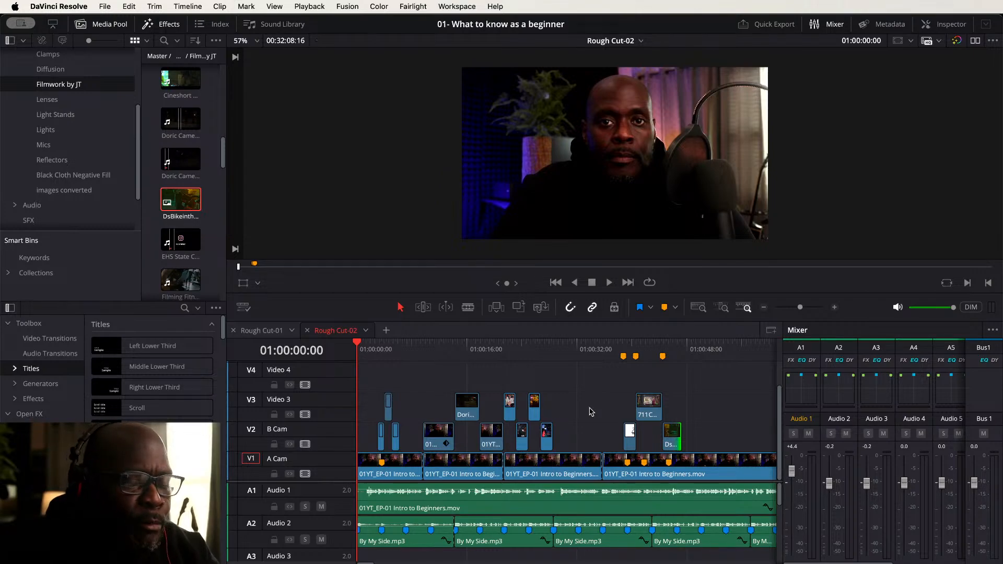
{"action": "key", "text": "w"}
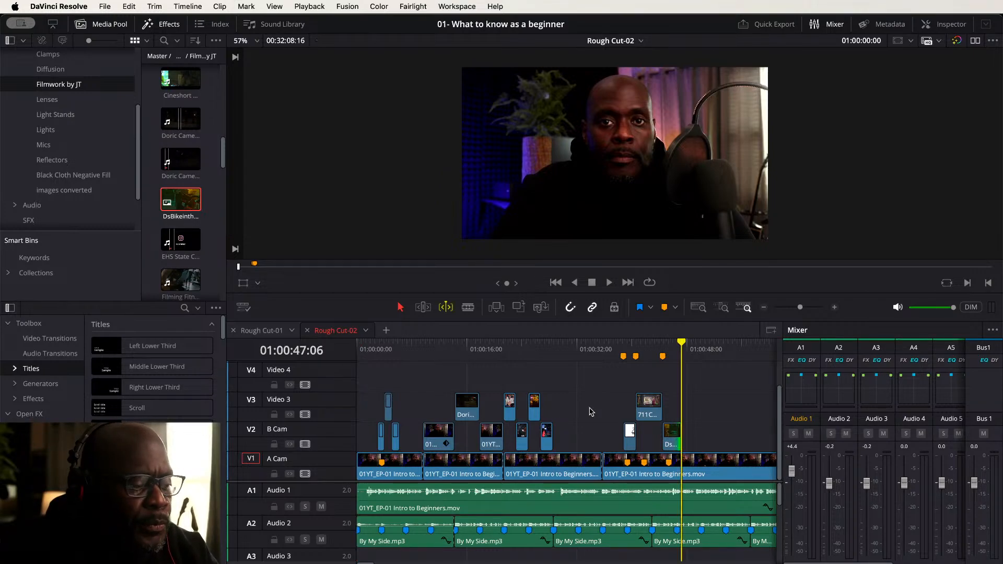
{"action": "key", "text": "w"}
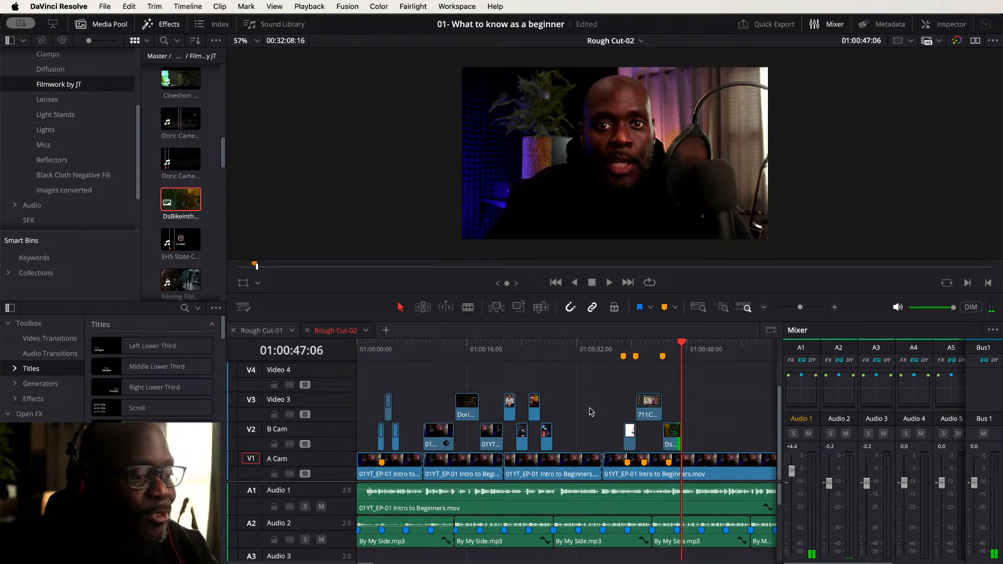
{"action": "key", "text": "space"}
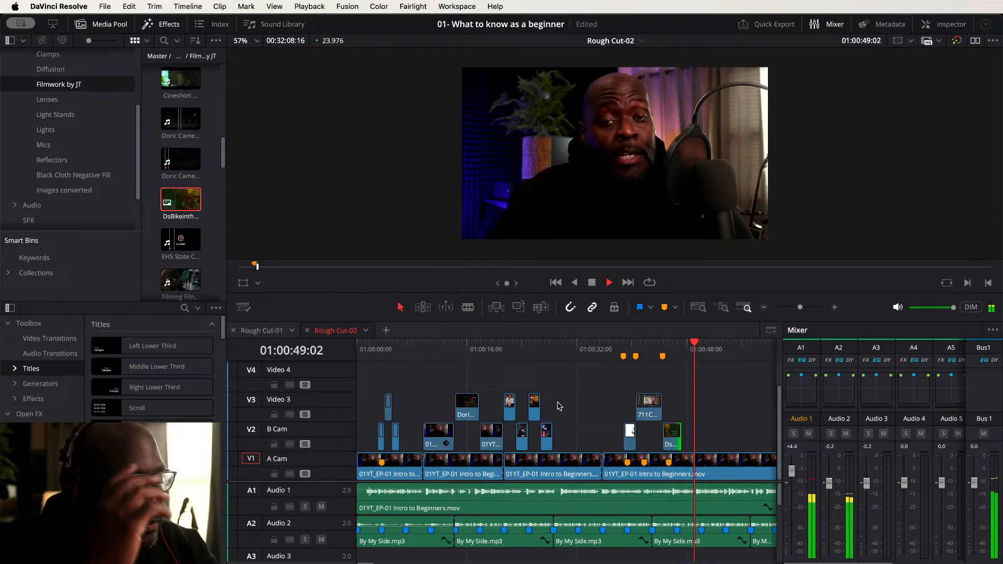
{"action": "key", "text": "space"}
{"action": "key", "text": "Home"}
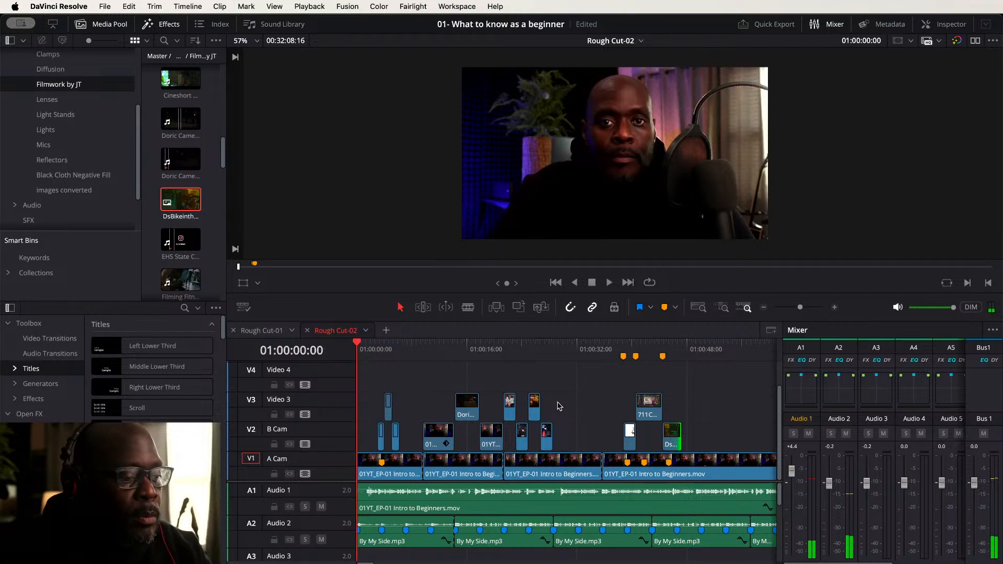
- Play back the Rough Cut-02 timeline around 01:00:30 to review the edits
{"action": "key", "text": "space"}
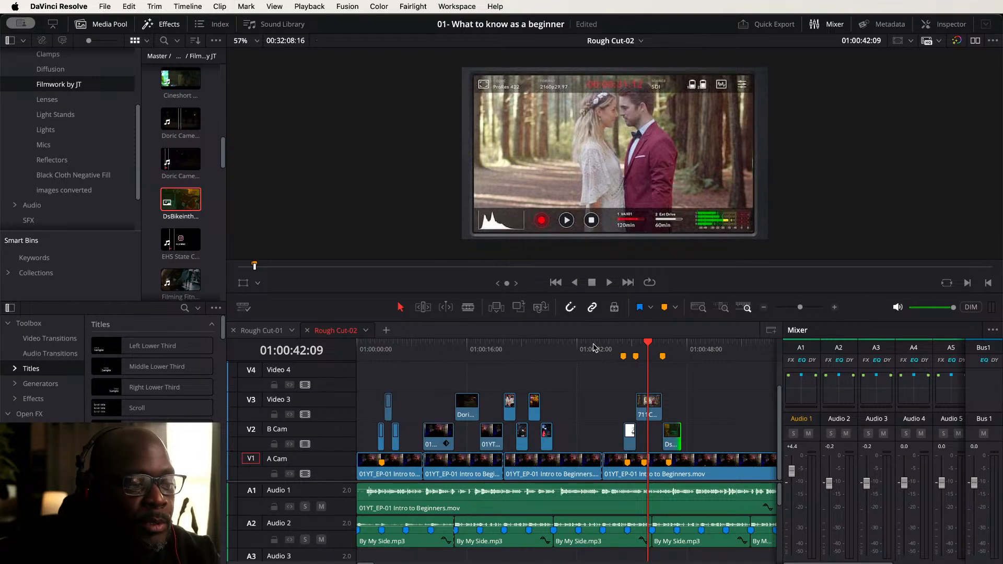
{"action": "left_click", "coordinate": [540, 346]}
{"action": "key", "text": "space"}
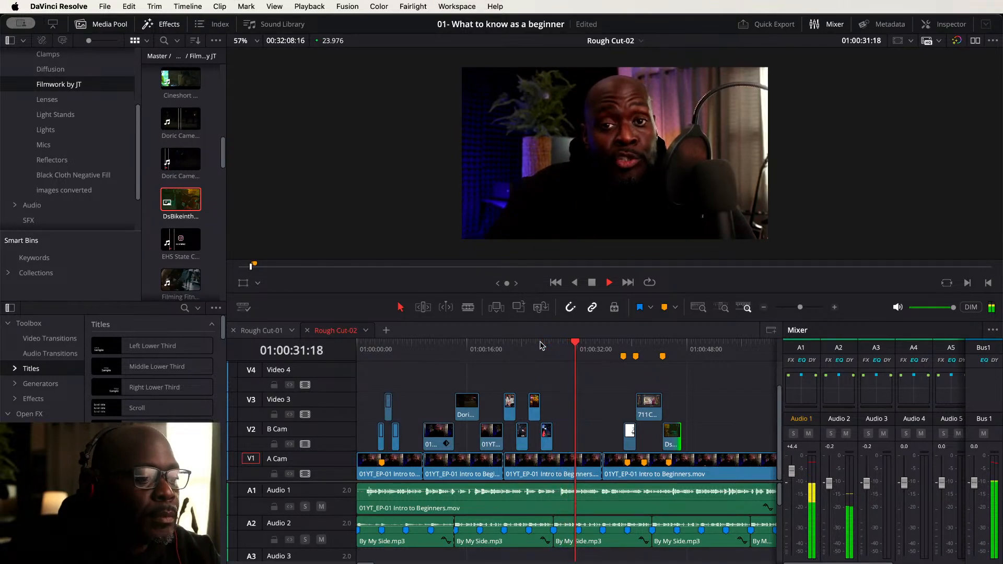
{"action": "key", "text": "space"}
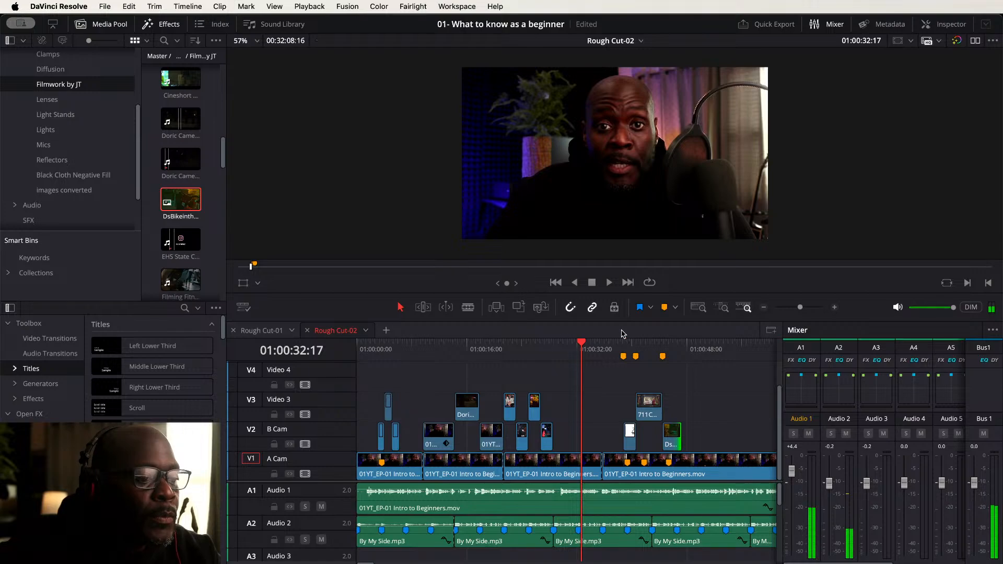
{"action": "left_click_drag", "start_coordinate": [581, 345], "coordinate": [563, 345]}
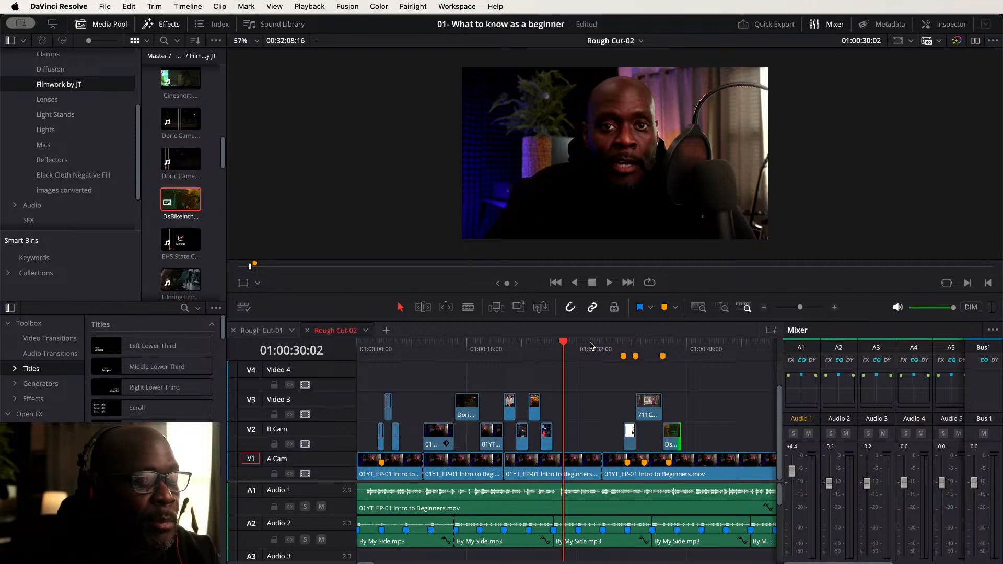
{"action": "key", "text": "space"}
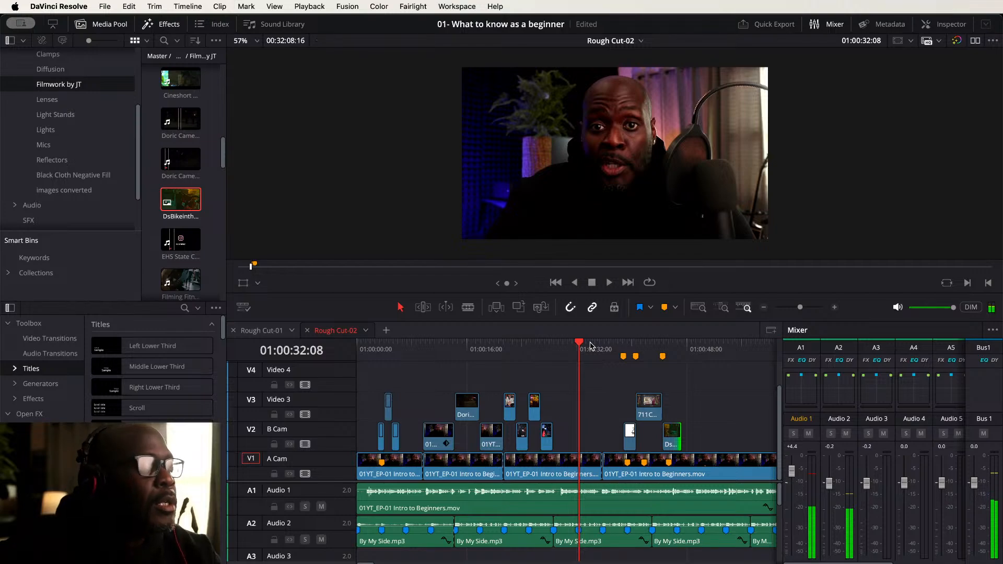
{"action": "key", "text": "space"}
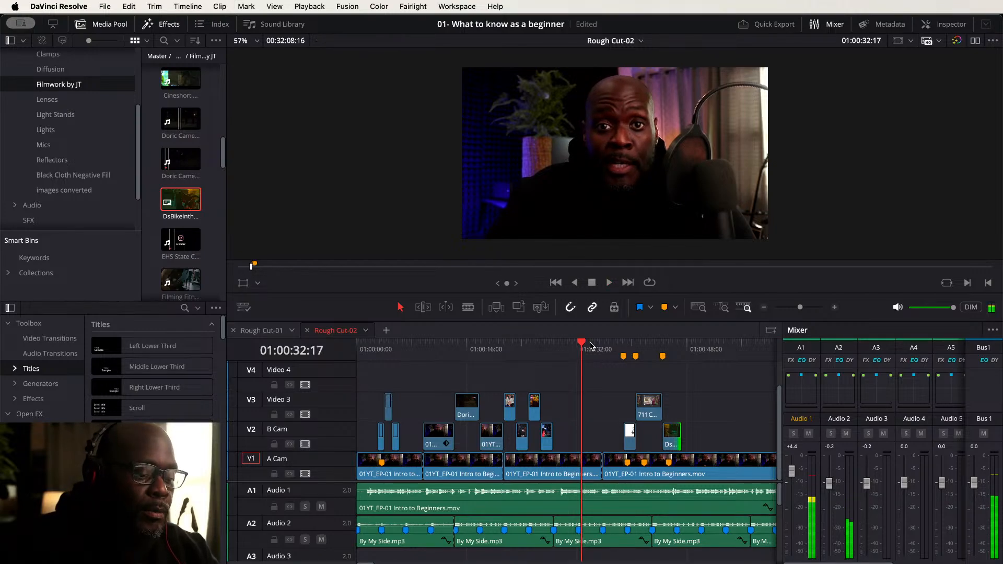
{"action": "key", "text": "j"}
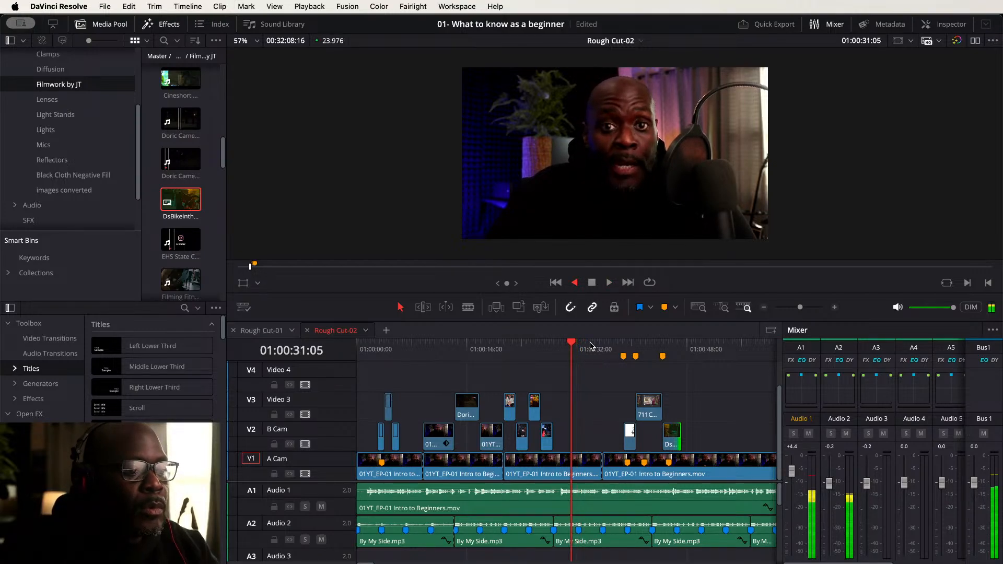
{"action": "key", "text": "space"}
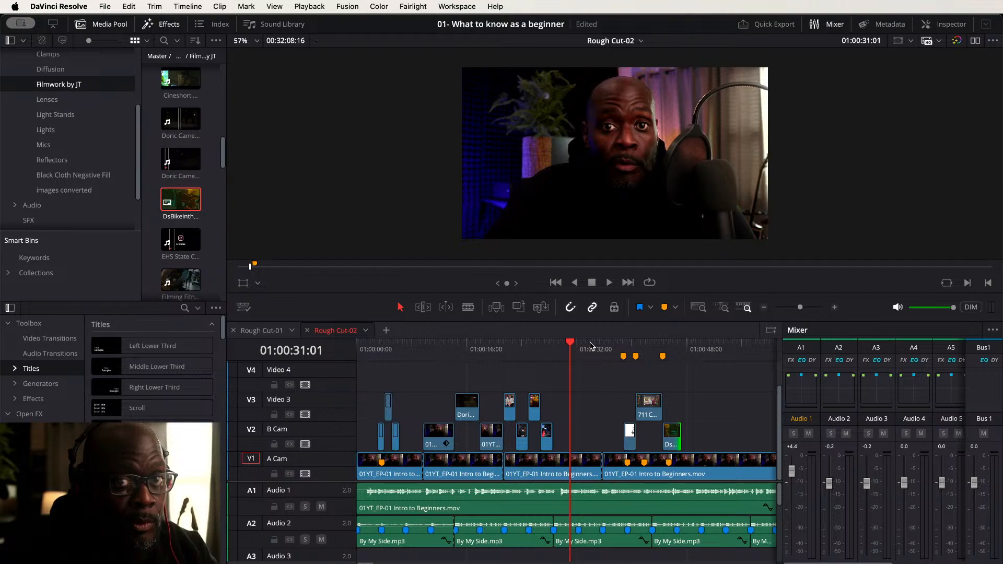
{"action": "key", "text": "space"}
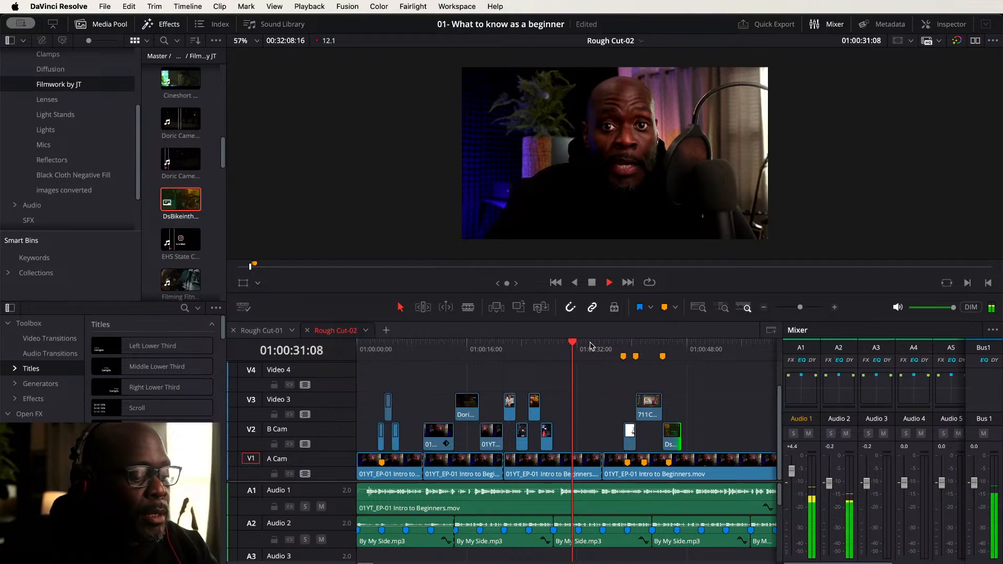
- Shuttle playback around 01:00:30 and add a marker at 01:00:32:04
{"action": "key", "text": "j"}
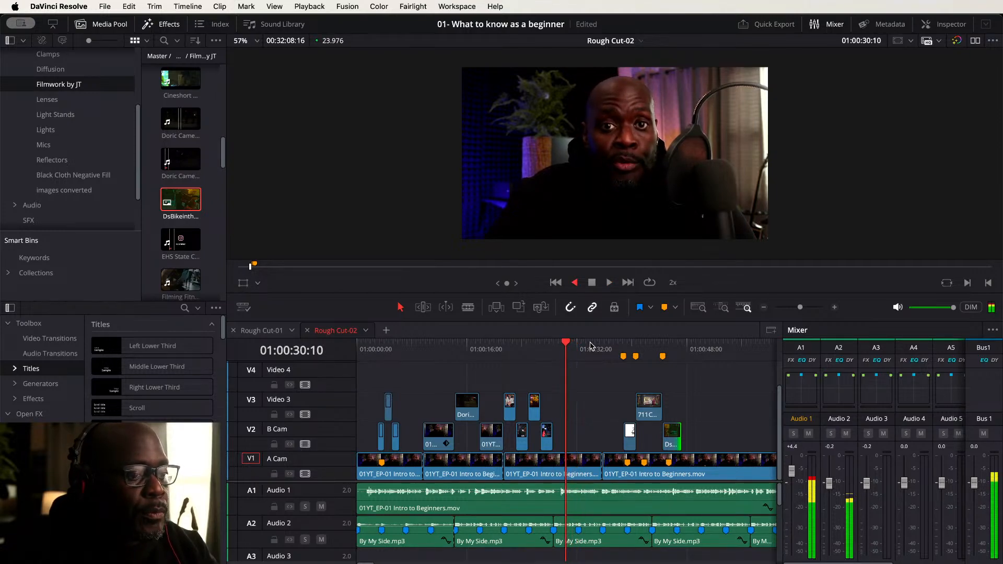
{"action": "key", "text": "k"}
{"action": "key", "text": "l"}
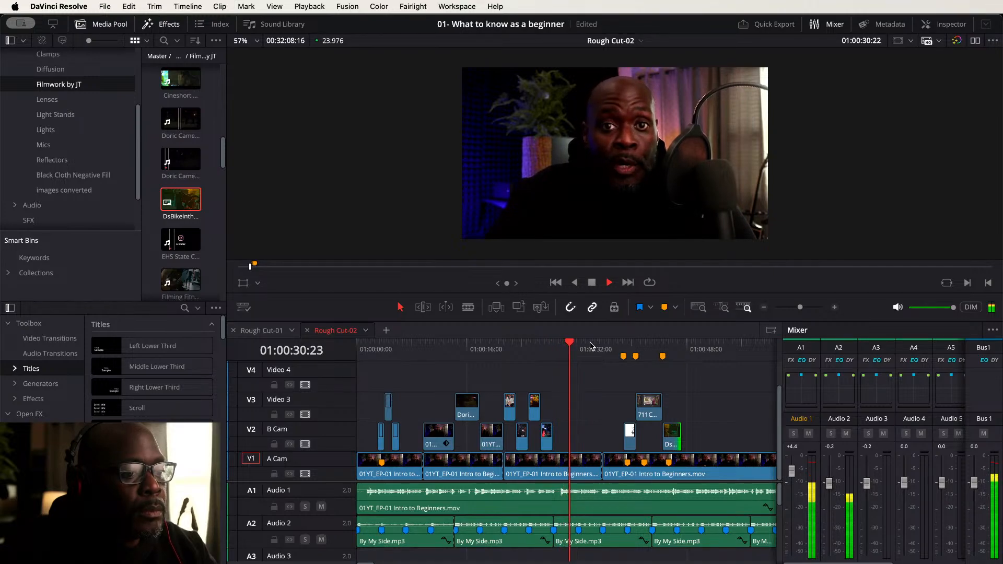
{"action": "key", "text": "k"}
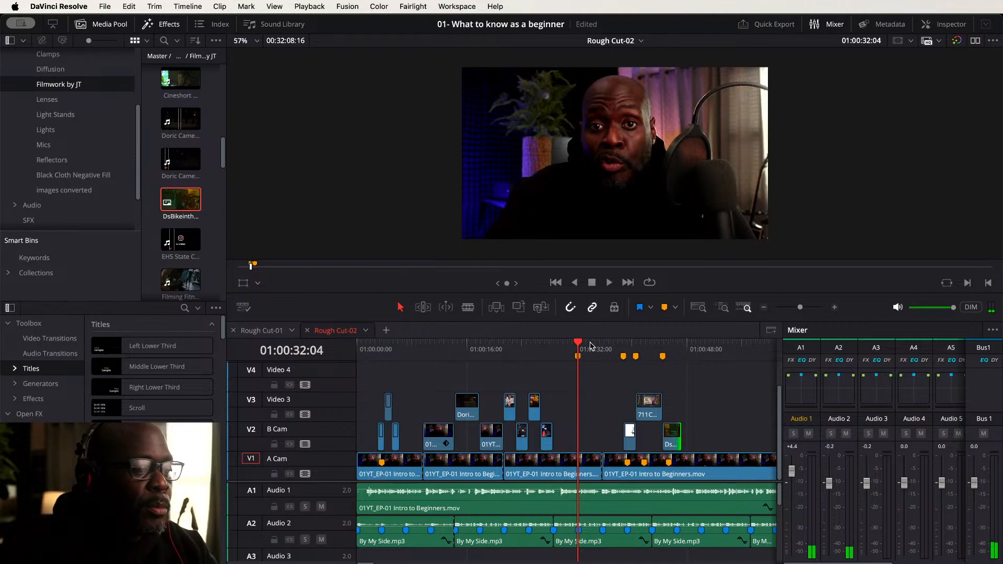
{"action": "key", "text": "m"}
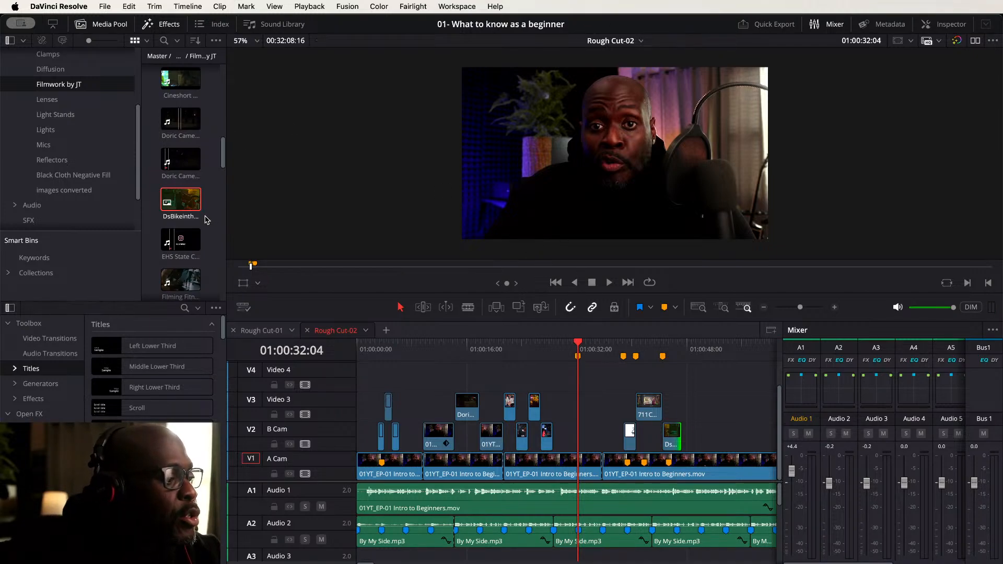
- Load GFP2P Video 02 from the media pool, mark in and out points, and place it on B Cam at the marker
{"action": "scroll", "coordinate": [206, 220], "scroll_direction": "down", "scroll_amount": 3}
{"action": "scroll", "coordinate": [204, 220], "scroll_direction": "up", "scroll_amount": 2}
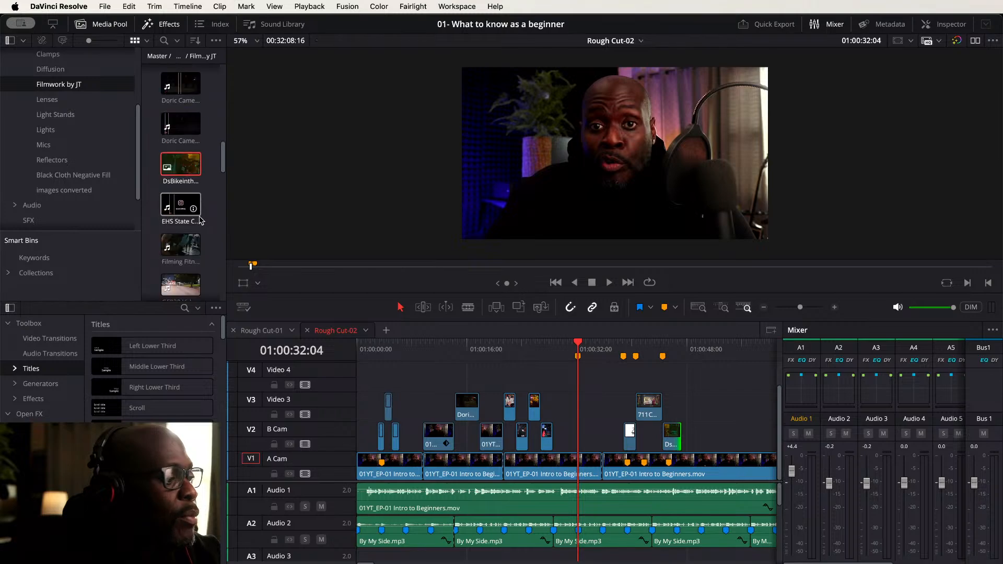
{"action": "scroll", "coordinate": [199, 220], "scroll_direction": "down", "scroll_amount": 3}
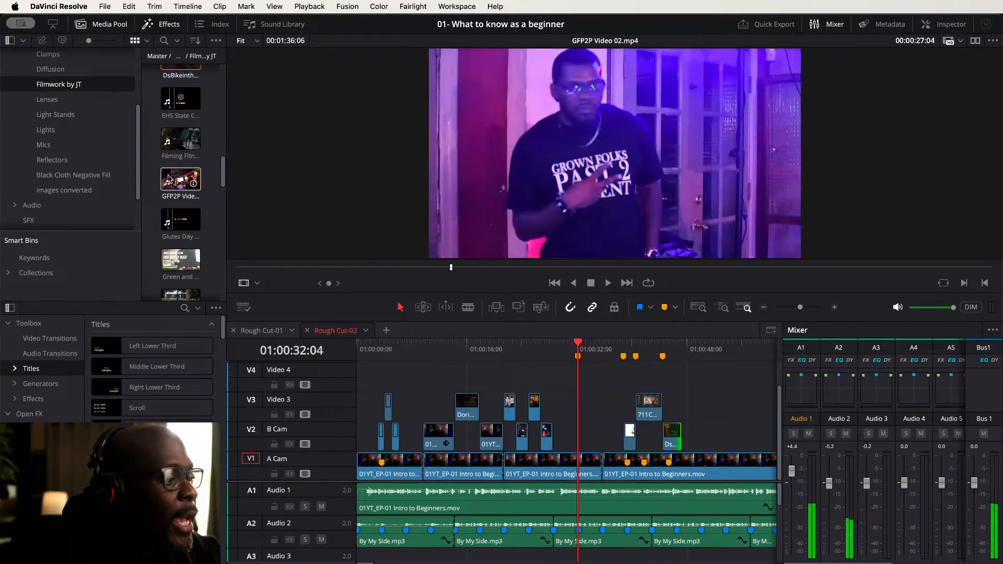
{"action": "left_click", "coordinate": [183, 178]}
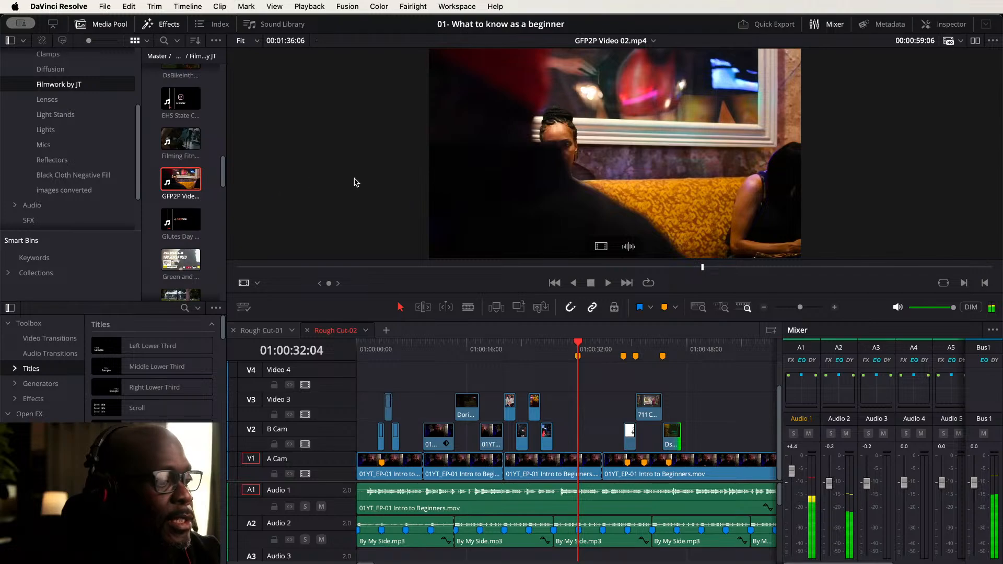
{"action": "left_click", "coordinate": [248, 268]}
{"action": "left_click_drag", "start_coordinate": [252, 271], "coordinate": [316, 274]}
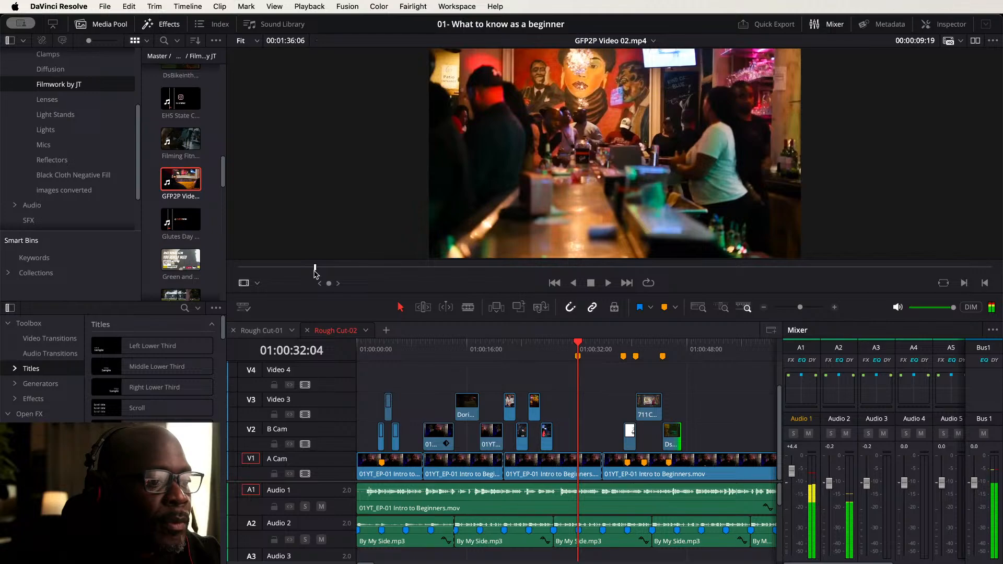
{"action": "key", "text": "i"}
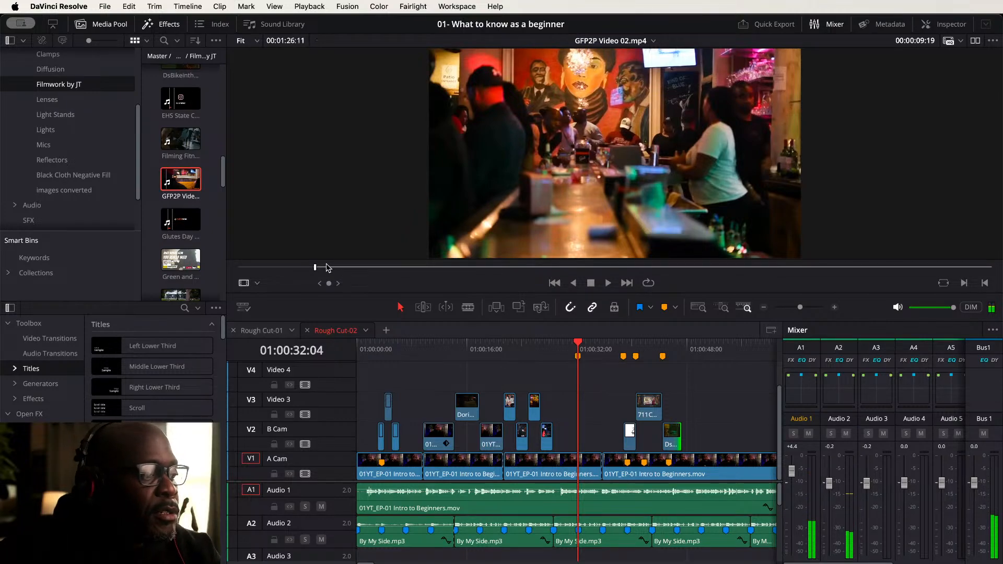
{"action": "left_click_drag", "start_coordinate": [309, 268], "coordinate": [372, 273]}
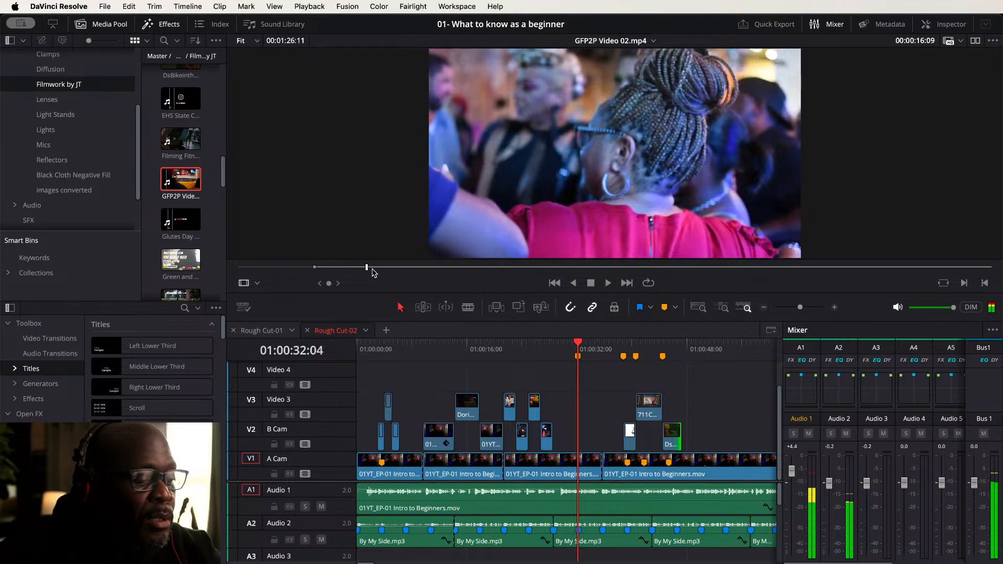
{"action": "key", "text": "o"}
{"action": "mouse_move", "coordinate": [600, 249]}
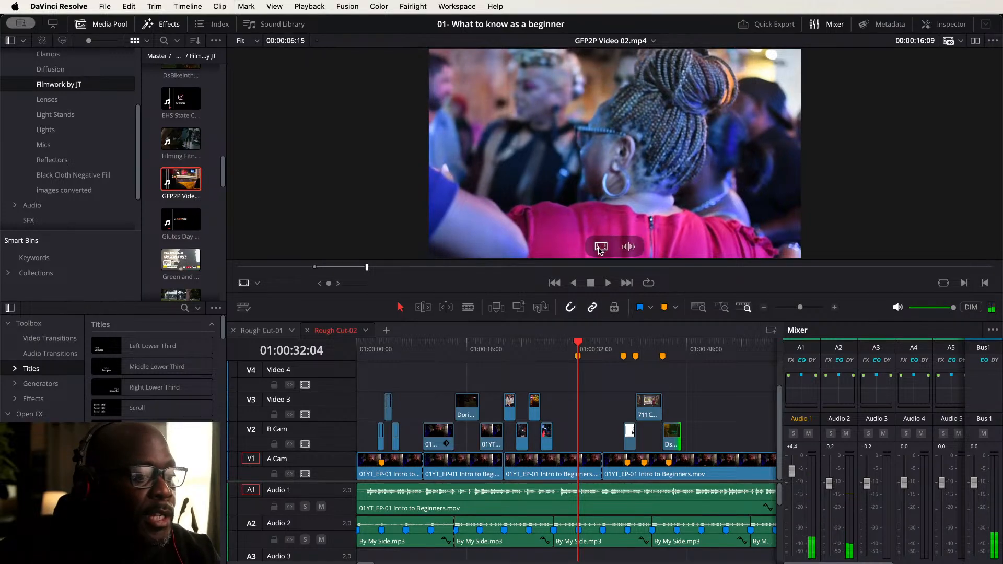
{"action": "left_click_drag", "start_coordinate": [600, 249], "coordinate": [601, 433]}
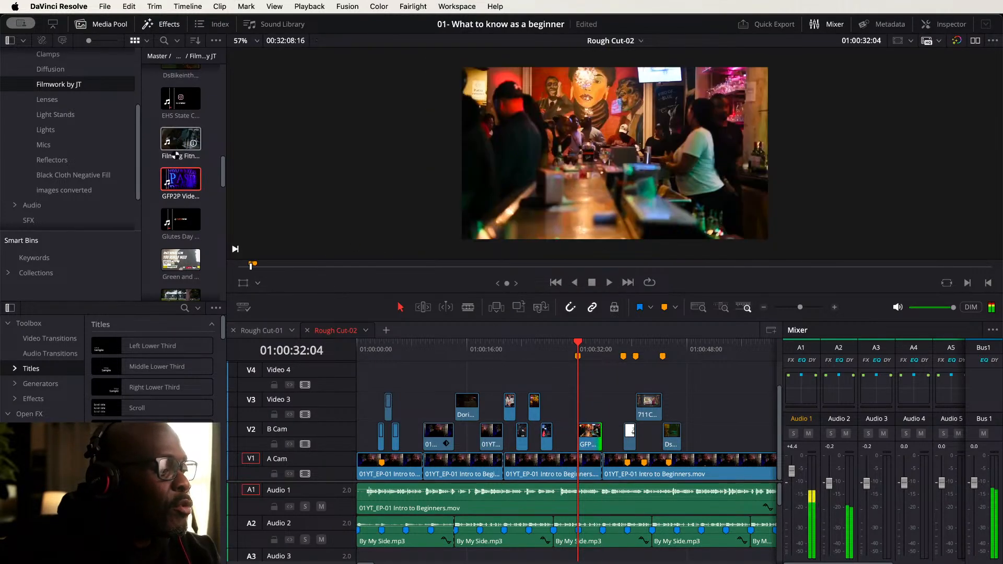
- Mark a range in Filming Fitnes Motivation Promo Video and place it on Video 3 right after the GFP2P clip
{"action": "left_click", "coordinate": [180, 141]}
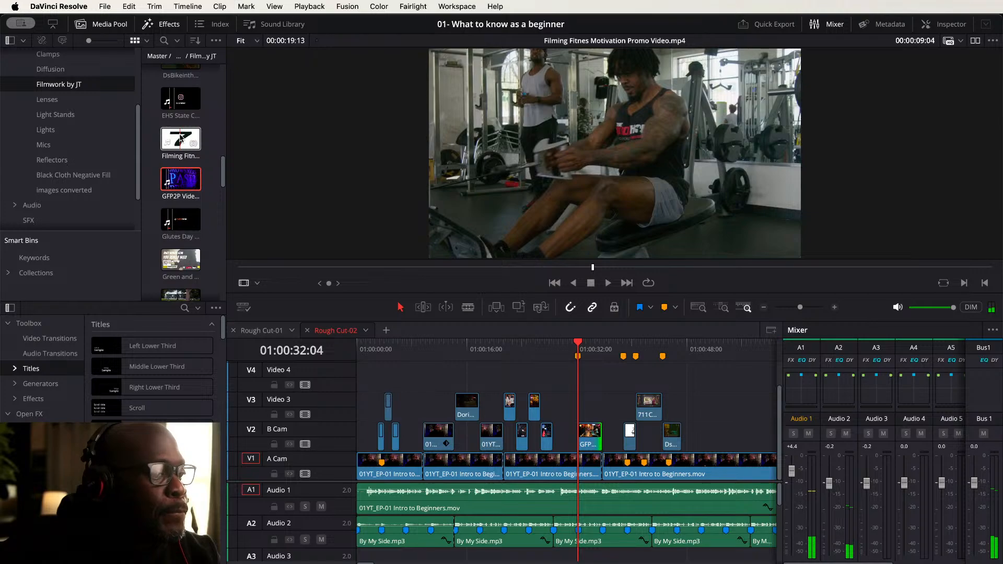
{"action": "left_click", "coordinate": [181, 139]}
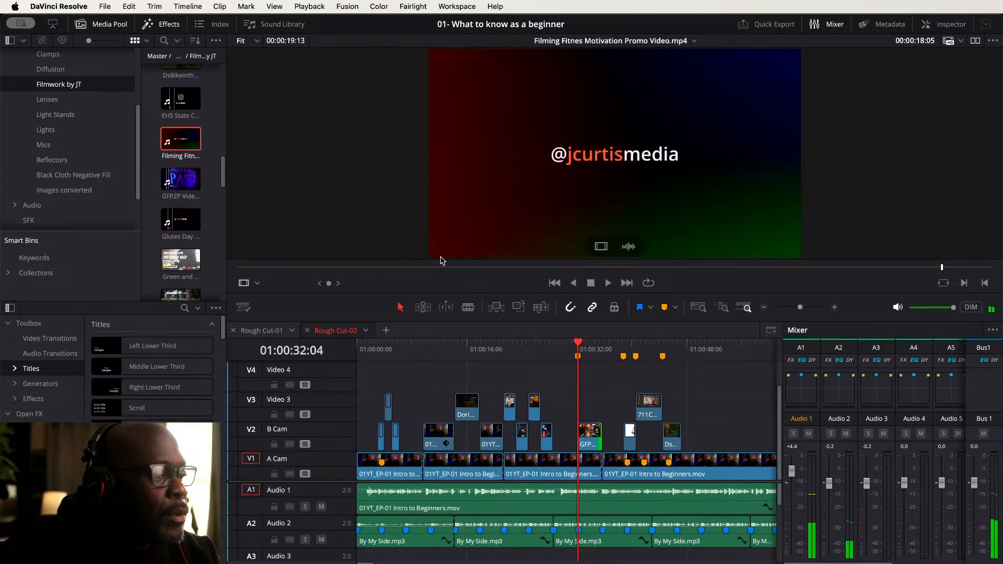
{"action": "mouse_move", "coordinate": [264, 269]}
{"action": "left_mouse_down"}
{"action": "mouse_move", "coordinate": [286, 270]}
{"action": "mouse_move", "coordinate": [256, 271]}
{"action": "left_mouse_up"}
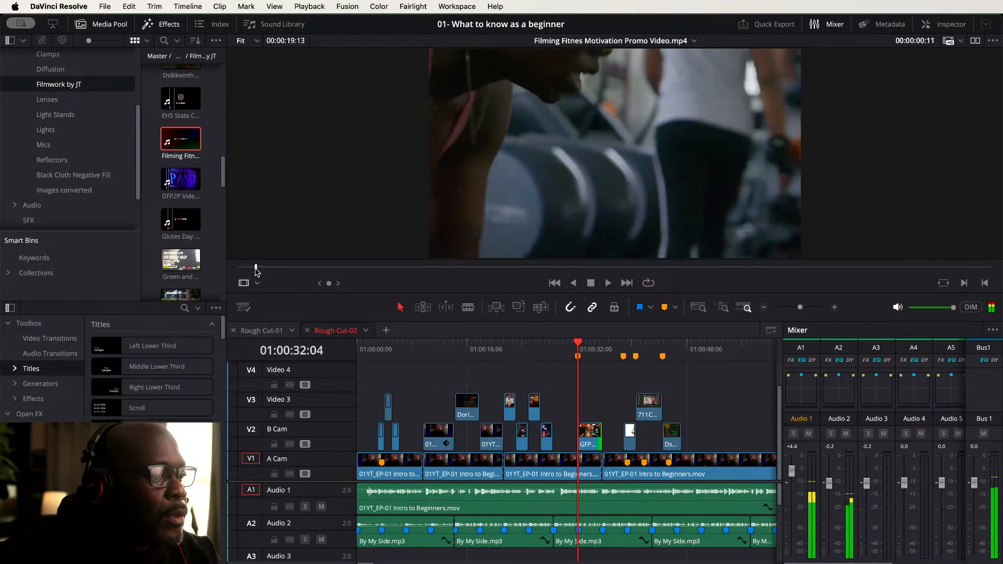
{"action": "key", "text": "i"}
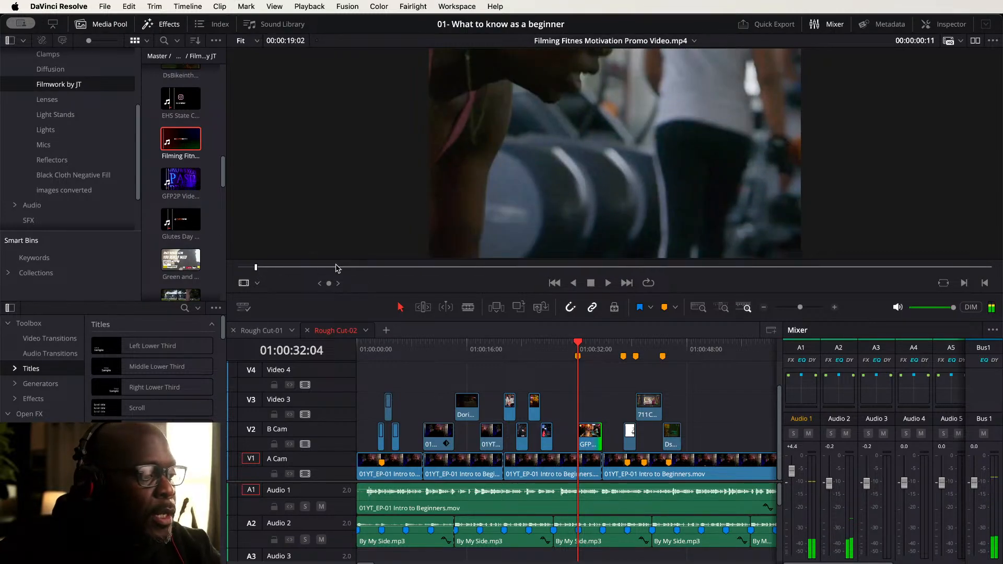
{"action": "left_click_drag", "start_coordinate": [268, 269], "coordinate": [309, 269]}
{"action": "key", "text": "o"}
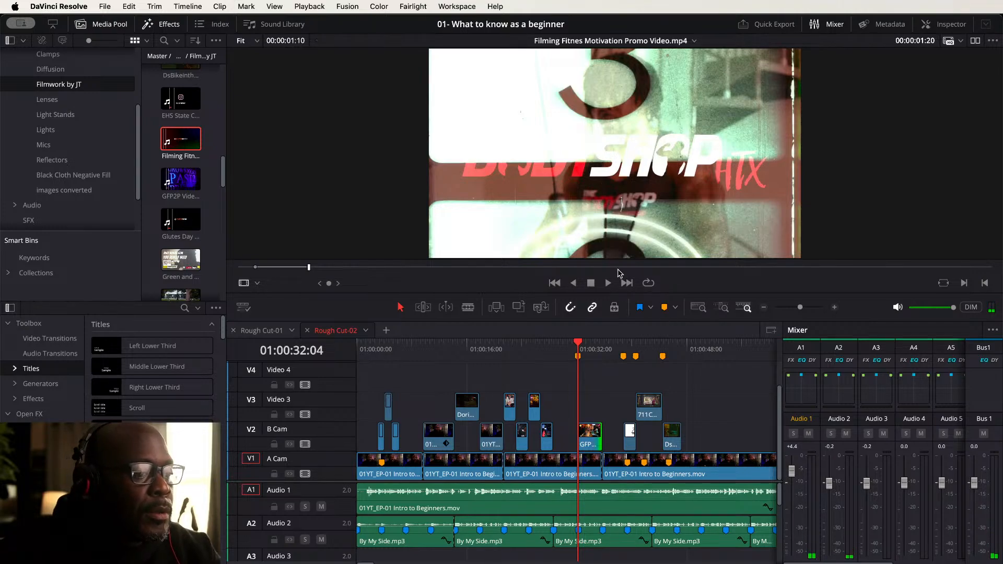
{"action": "left_click_drag", "start_coordinate": [601, 248], "coordinate": [608, 412]}
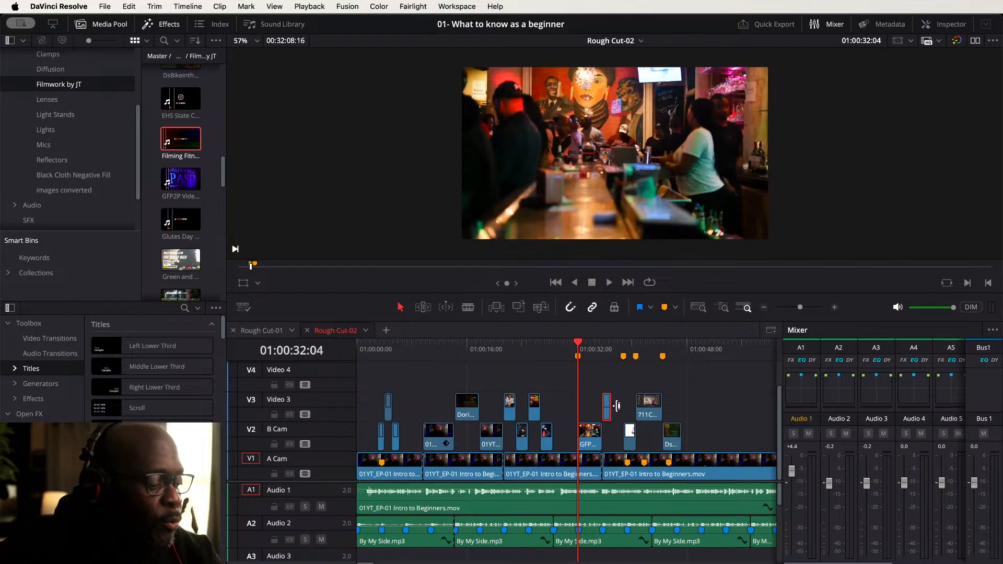
- Extend the end of the Filming Fitnes clip on Video 3 to about 01:00:38
{"action": "key", "text": "super+equal"}
{"action": "key", "text": "super+equal"}
{"action": "key", "text": "super+equal"}
{"action": "key", "text": "super+equal"}
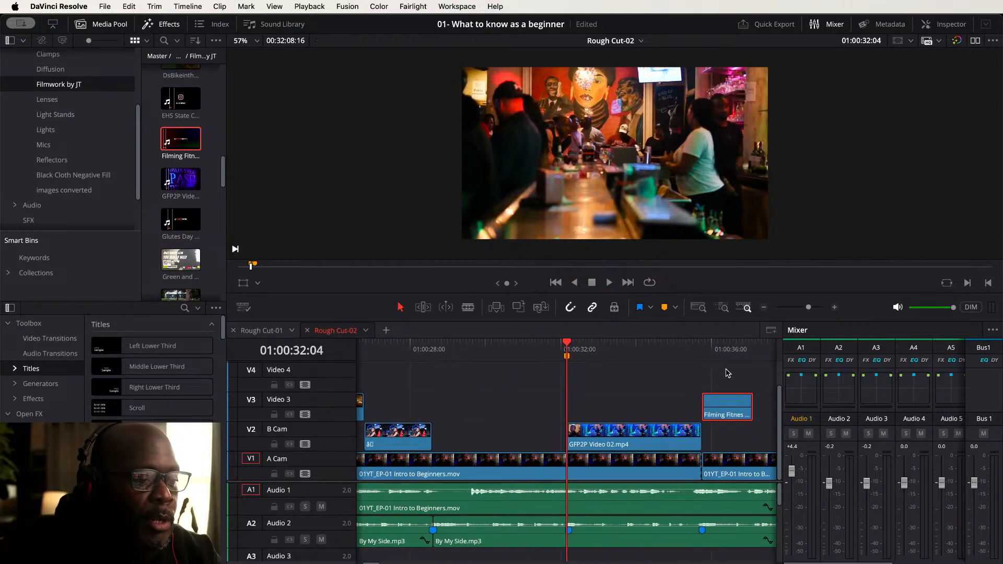
{"action": "scroll", "coordinate": [664, 381], "scroll_direction": "right", "scroll_amount": 5}
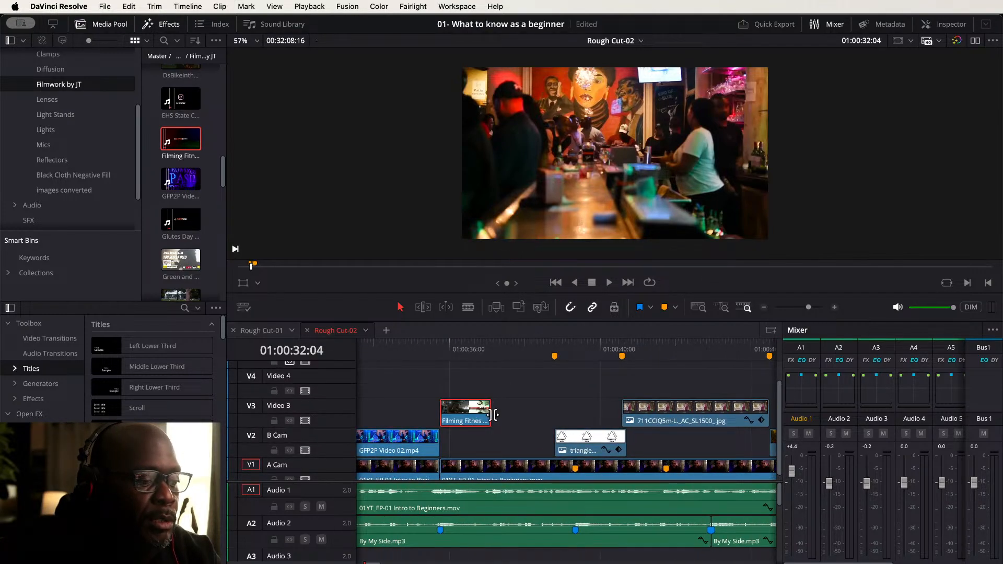
{"action": "left_click_drag", "start_coordinate": [494, 414], "coordinate": [600, 411]}
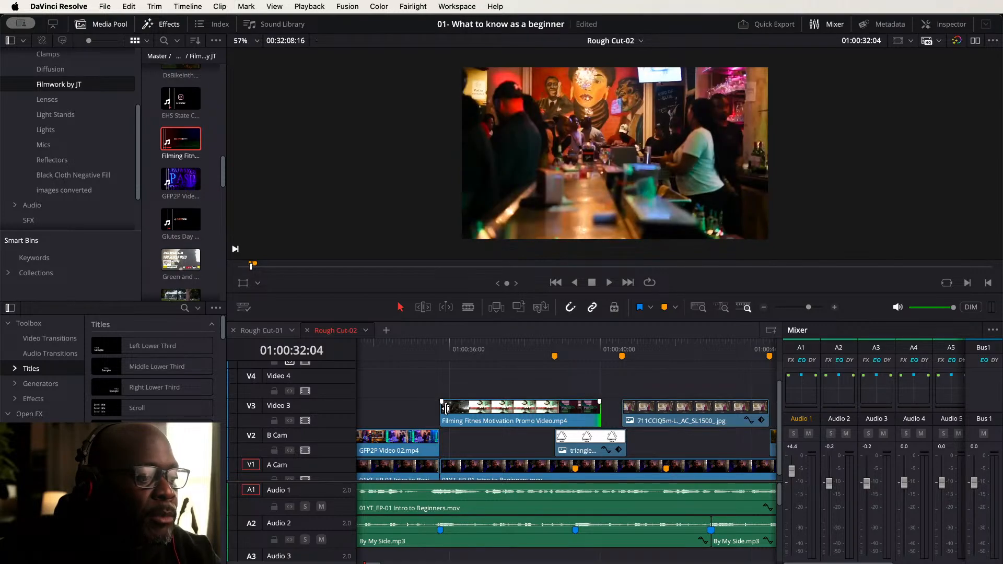
{"action": "mouse_move", "coordinate": [444, 409]}
{"action": "left_mouse_down"}
{"action": "mouse_move", "coordinate": [523, 412]}
{"action": "mouse_move", "coordinate": [442, 407]}
{"action": "left_mouse_up"}
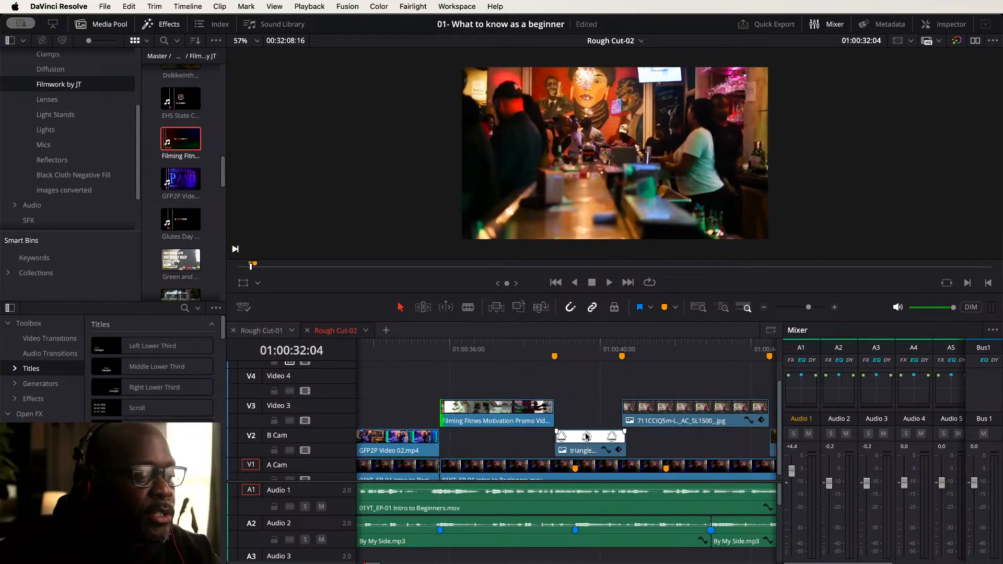
- Fit the whole timeline in view and play Rough Cut-02 from the start to review the cutaways
{"action": "key", "text": "shift+z"}
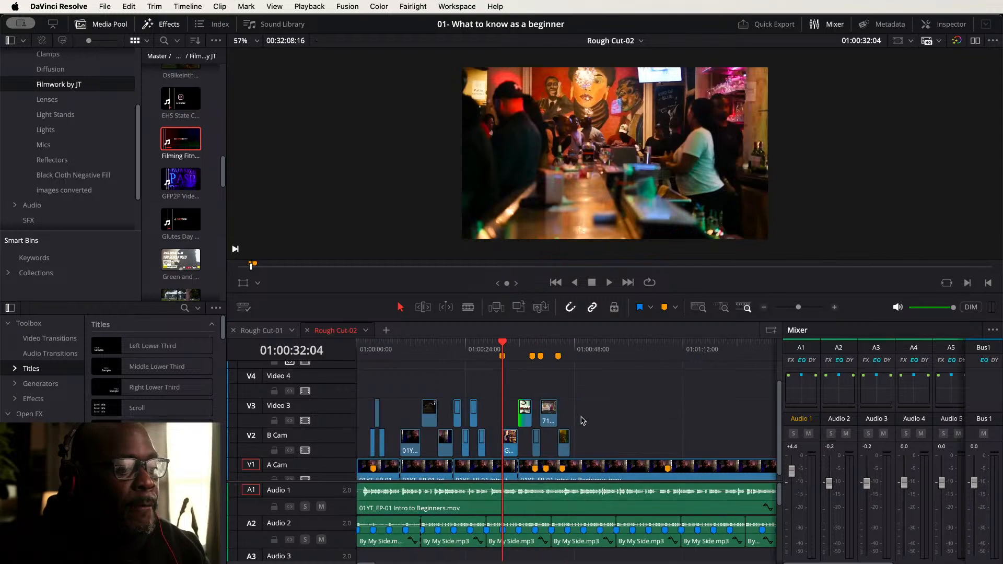
{"action": "key", "text": "super+equal"}
{"action": "key", "text": "super+equal"}
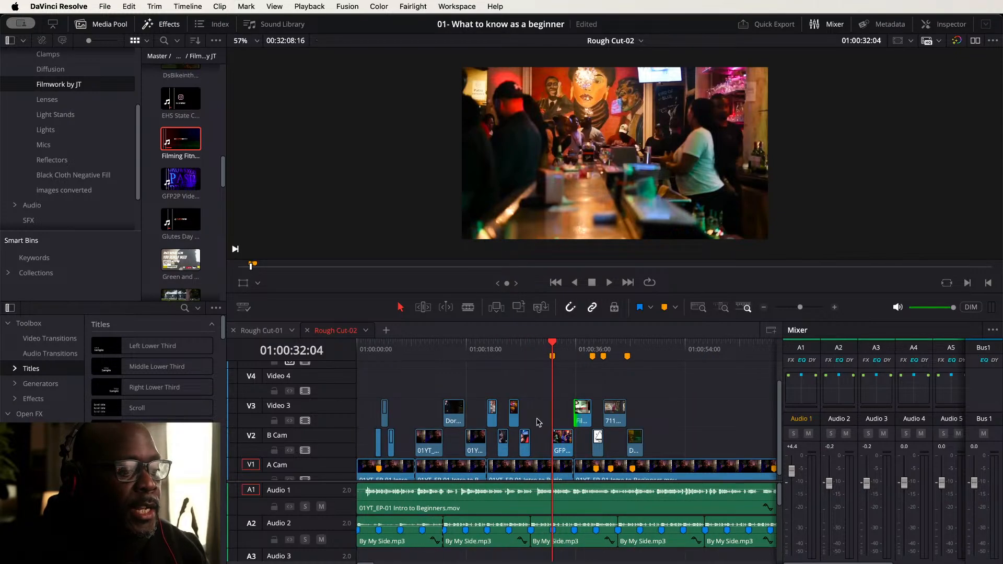
{"action": "key", "text": "Home"}
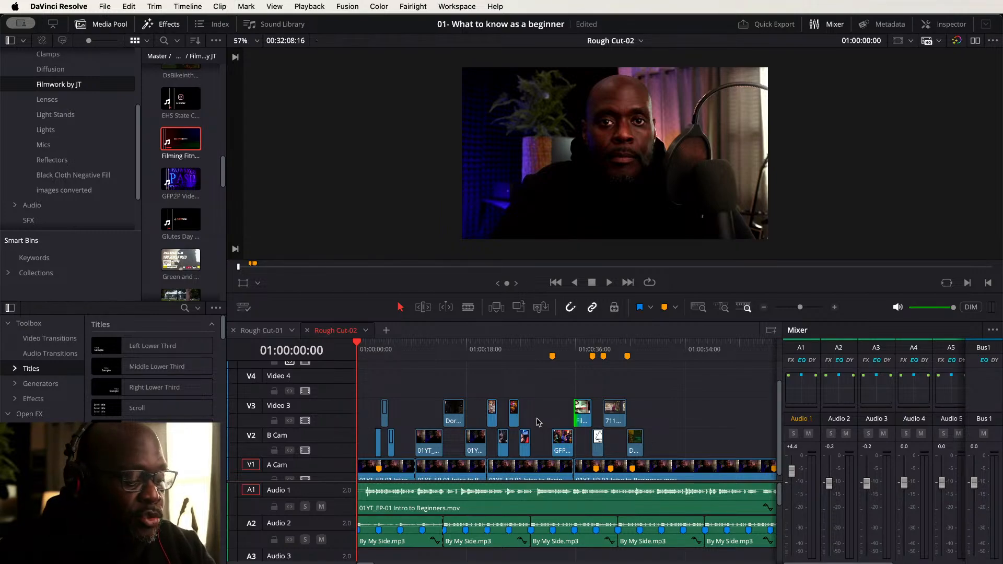
{"action": "key", "text": "space"}
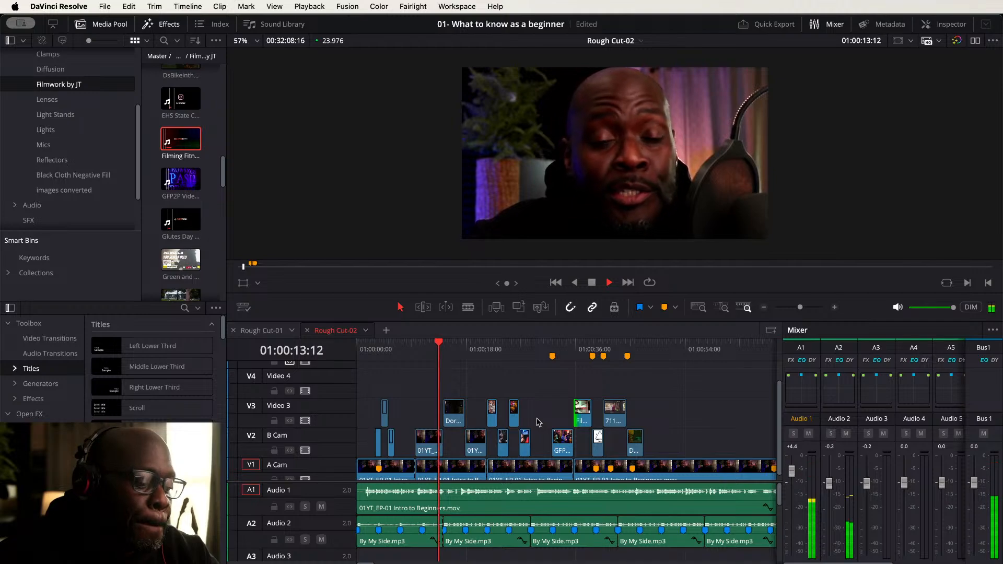
{"action": "key", "text": "space"}
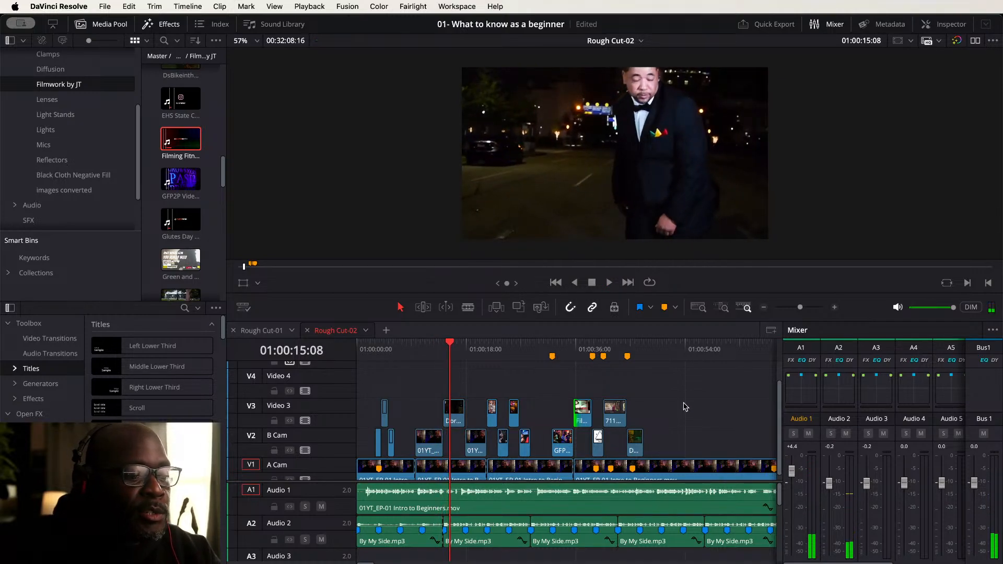
- Disable all cutaway clips on B Cam and Video 3 and play the timeline from the start to compare
{"action": "left_click_drag", "start_coordinate": [698, 386], "coordinate": [368, 436]}
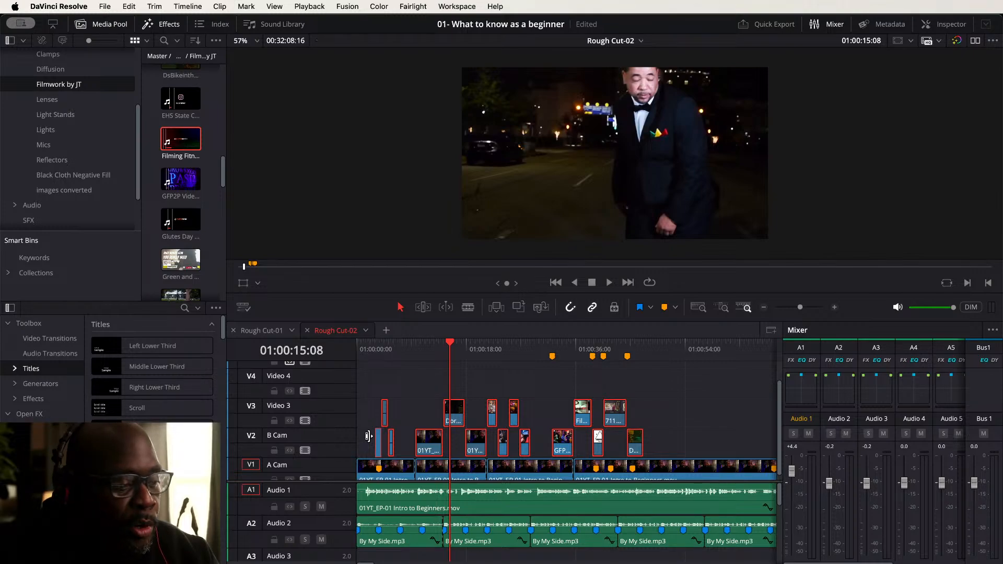
{"action": "key", "text": "d"}
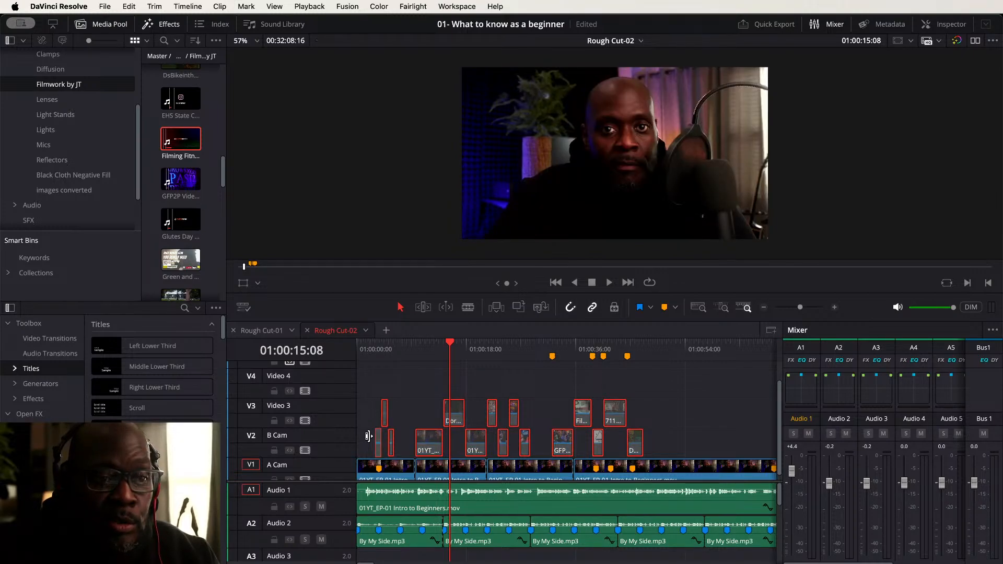
{"action": "key", "text": "Home"}
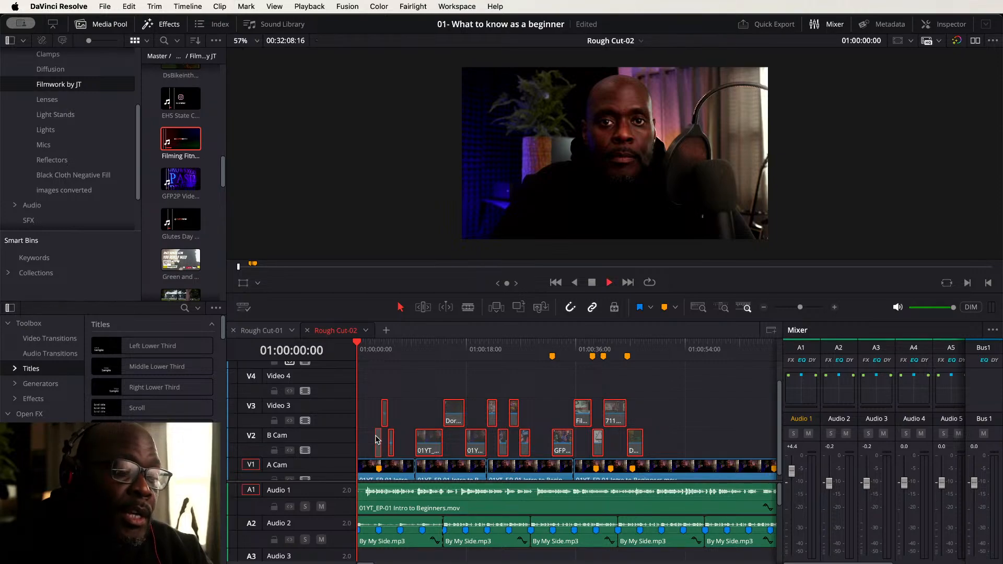
{"action": "key", "text": "space"}
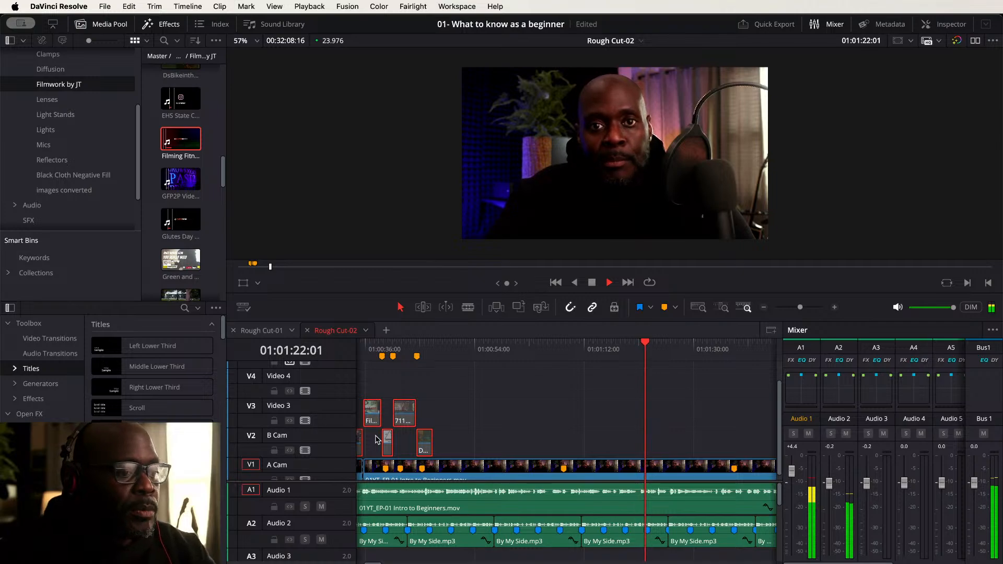
{"action": "key", "text": "space"}
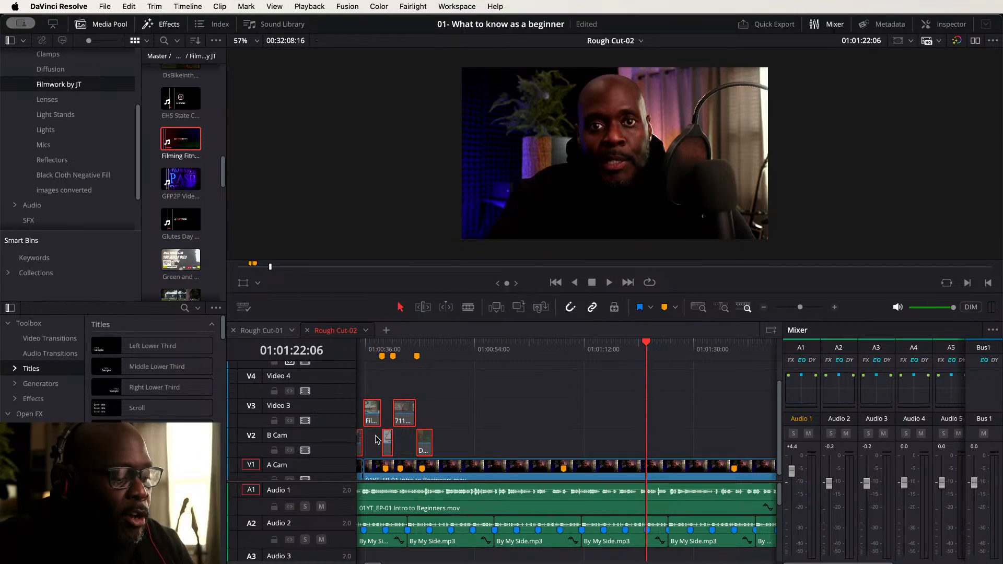
{"action": "key", "text": "Home"}
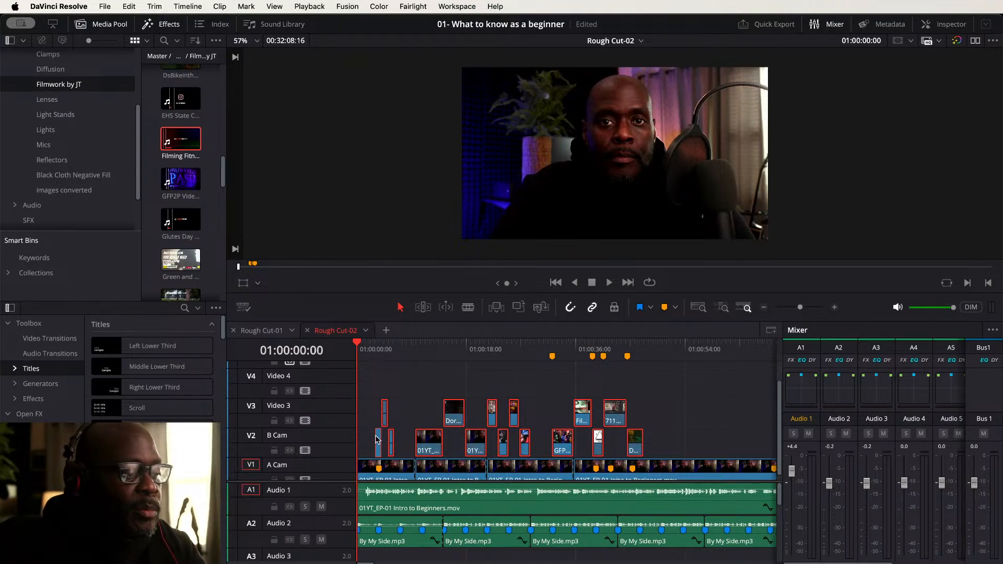
{"action": "key", "text": "space"}
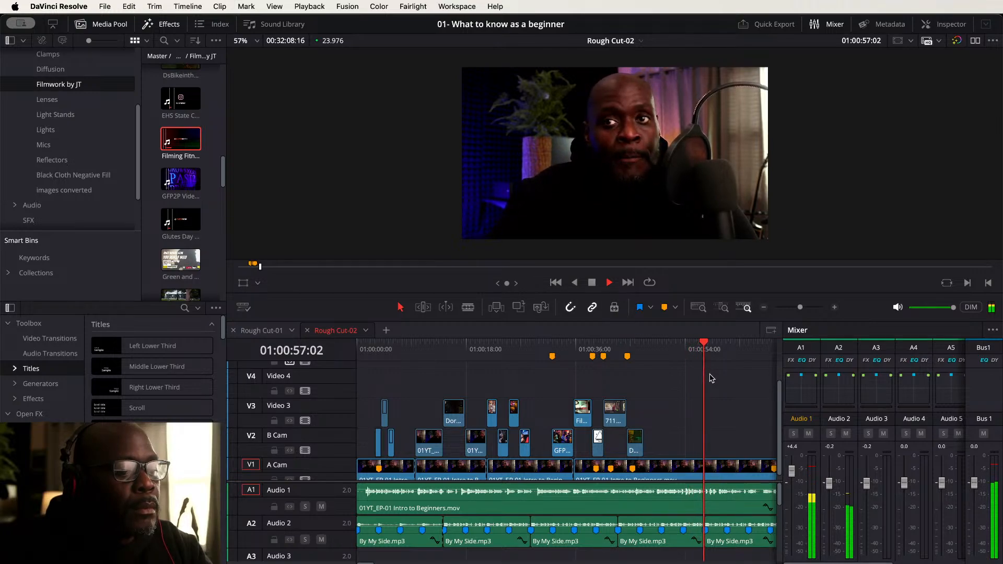
- Examine the overall layout of cutaways and markers across the Rough Cut-02 timeline
{"action": "scroll", "coordinate": [730, 387], "scroll_direction": "right", "scroll_amount": 5}
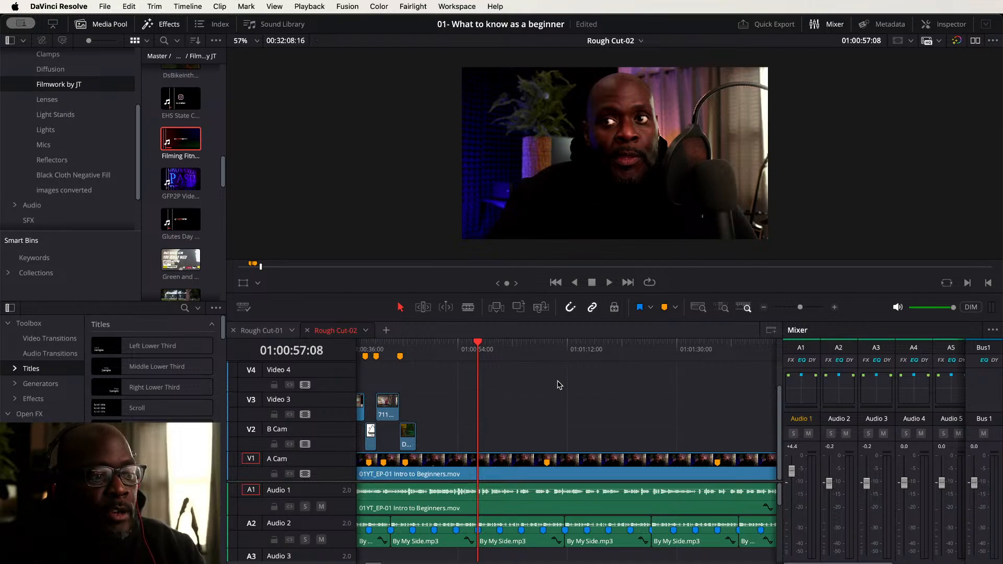
{"action": "key", "text": "shift+z"}
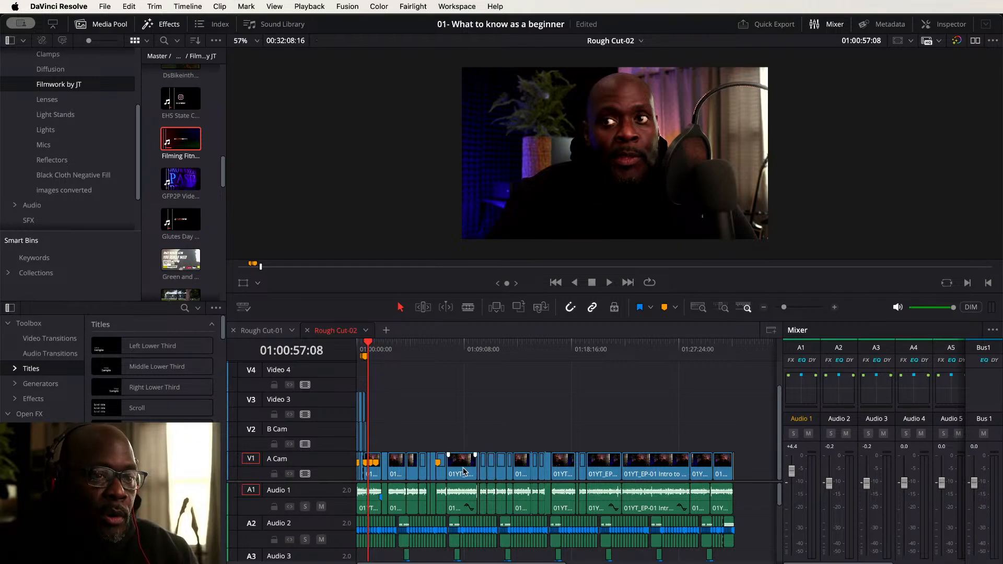
{"action": "key", "text": "super+equal"}
{"action": "key", "text": "super+equal"}
{"action": "key", "text": "super+equal"}
{"action": "key", "text": "super+equal"}
{"action": "key", "text": "super+equal"}
{"action": "key", "text": "super+equal"}
{"action": "key", "text": "super+equal"}
{"action": "key", "text": "super+equal"}
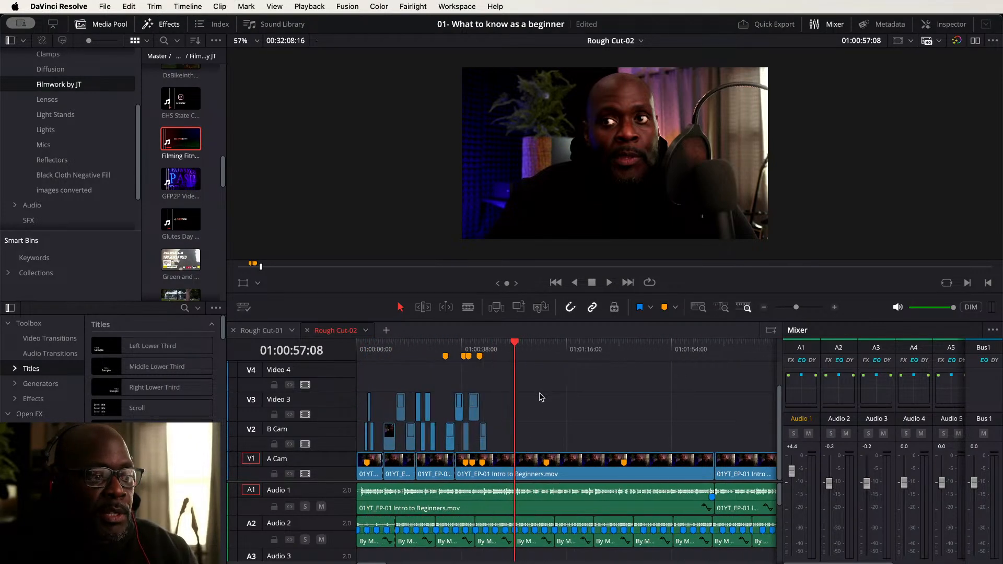
{"action": "key", "text": "super+equal"}
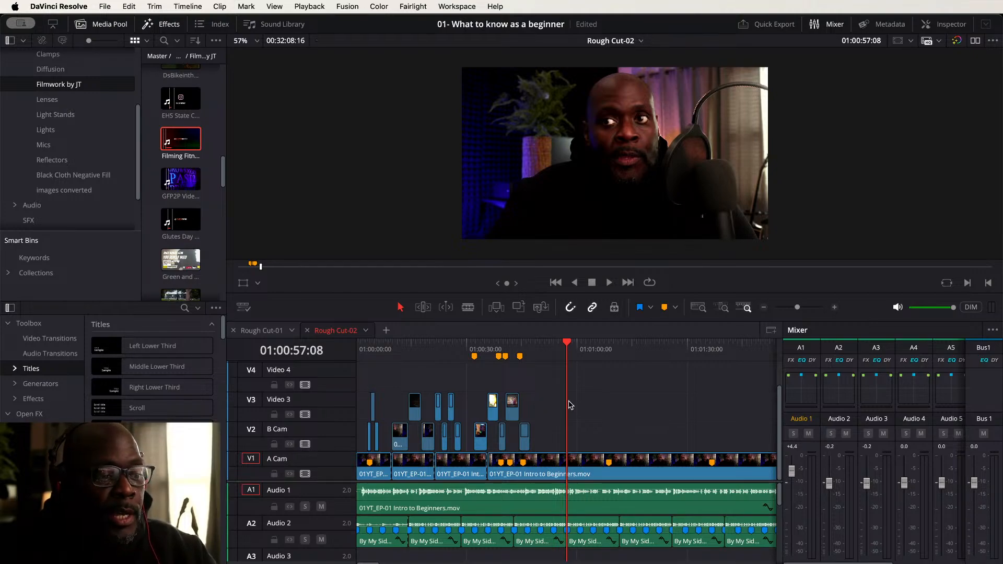
{"action": "scroll", "coordinate": [633, 426], "scroll_direction": "down", "scroll_amount": 2}
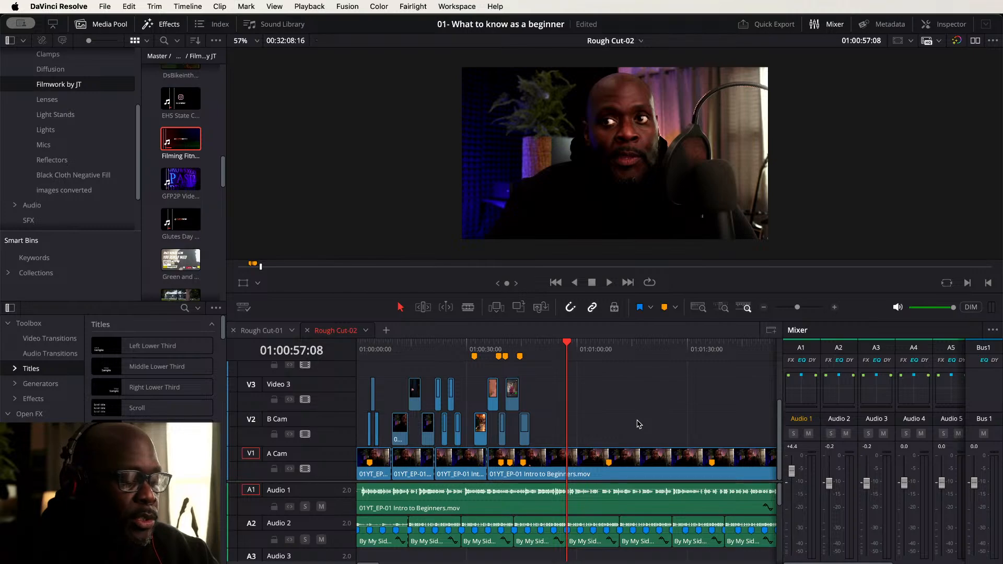
{"action": "scroll", "coordinate": [639, 425], "scroll_direction": "up", "scroll_amount": 1}
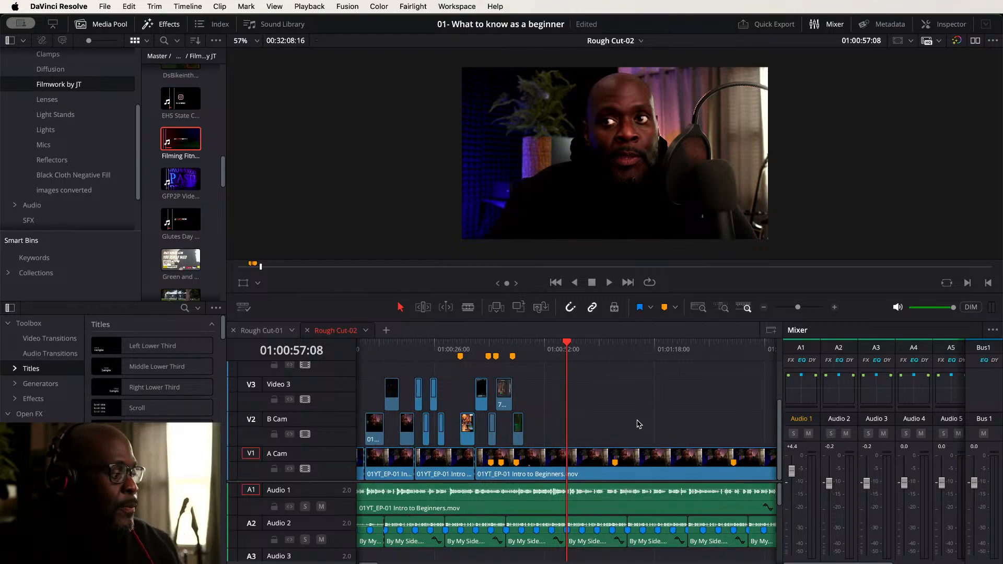
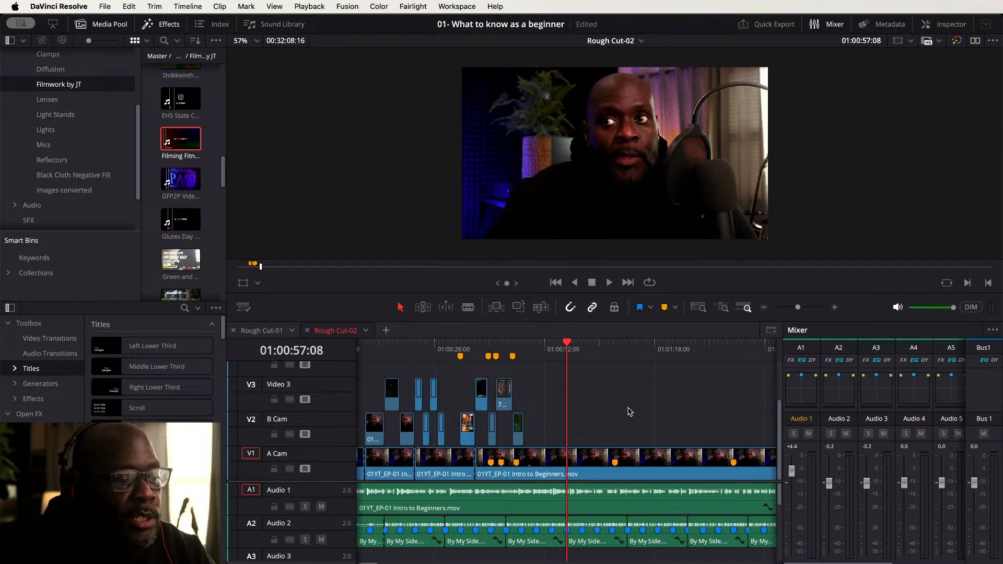
- Play the timeline and park the playhead at about 01:01:08 on the A Cam clip
{"action": "key", "text": "space"}
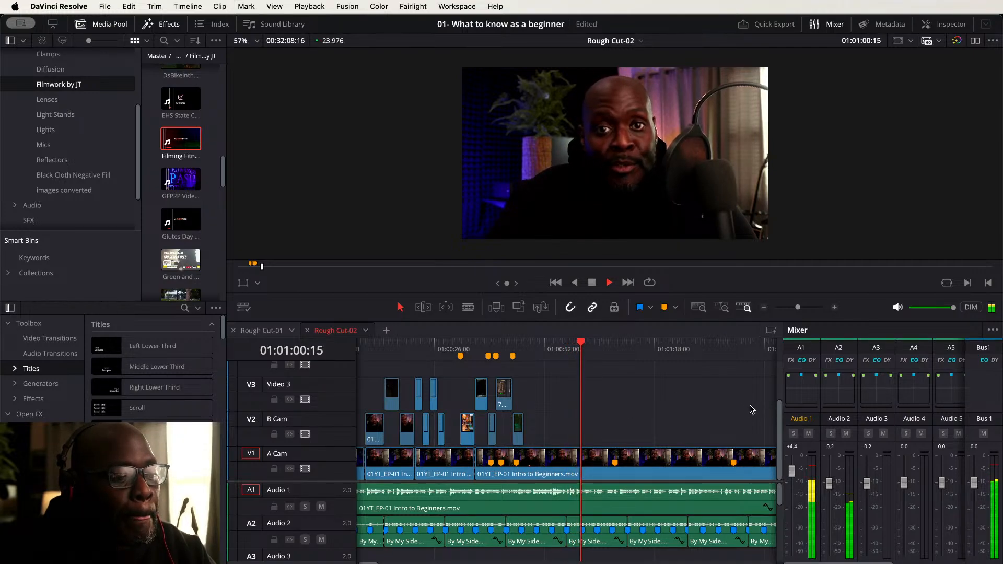
{"action": "scroll", "coordinate": [685, 408], "scroll_direction": "right", "scroll_amount": 2}
{"action": "scroll", "coordinate": [684, 408], "scroll_direction": "right", "scroll_amount": 6}
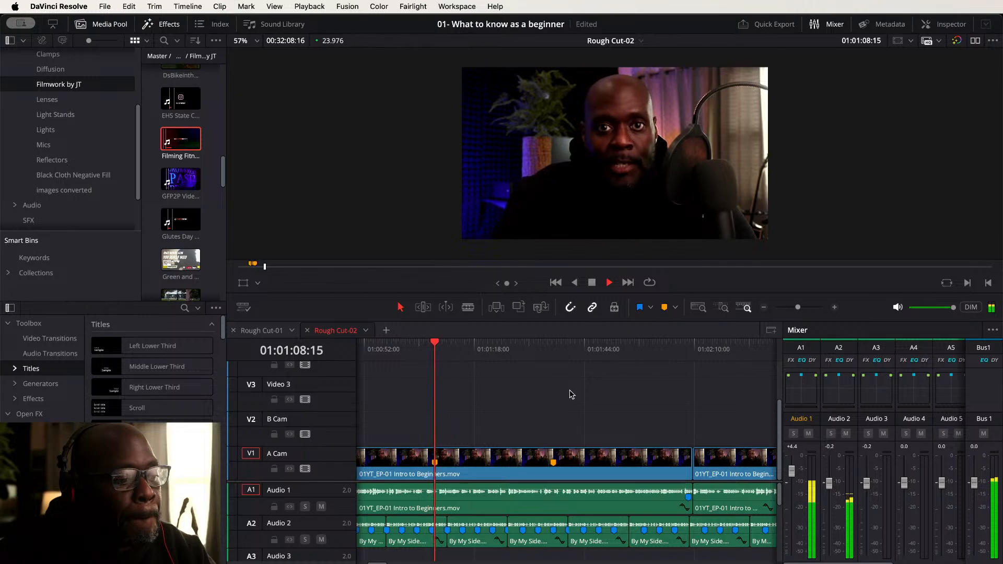
{"action": "key", "text": "space"}
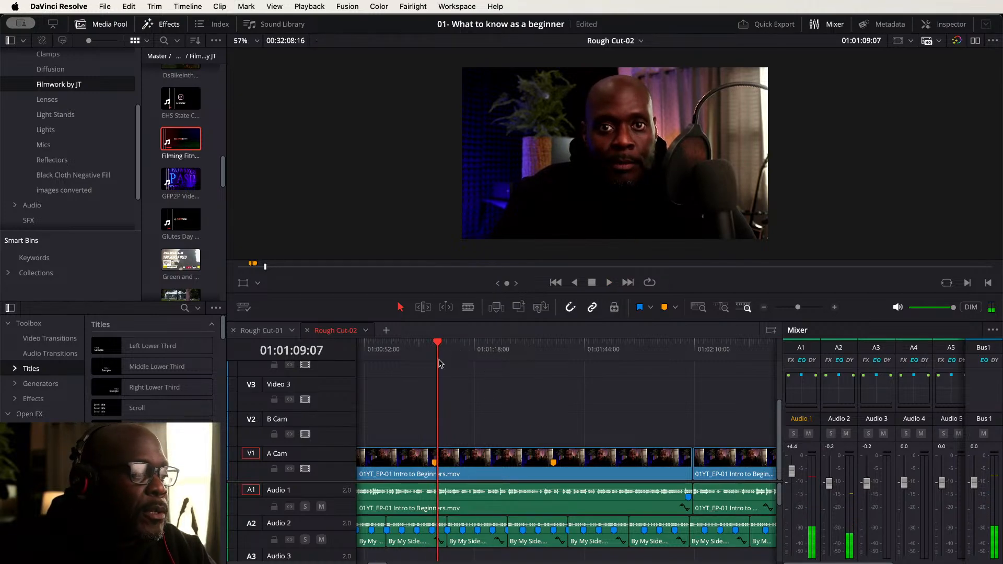
{"action": "left_click", "coordinate": [438, 343]}
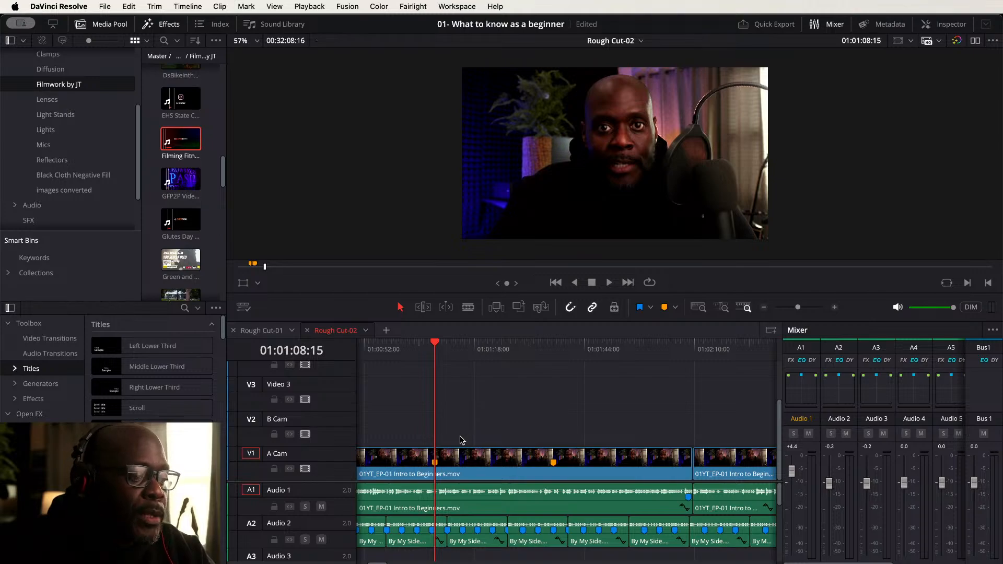
{"action": "left_click", "coordinate": [456, 461]}
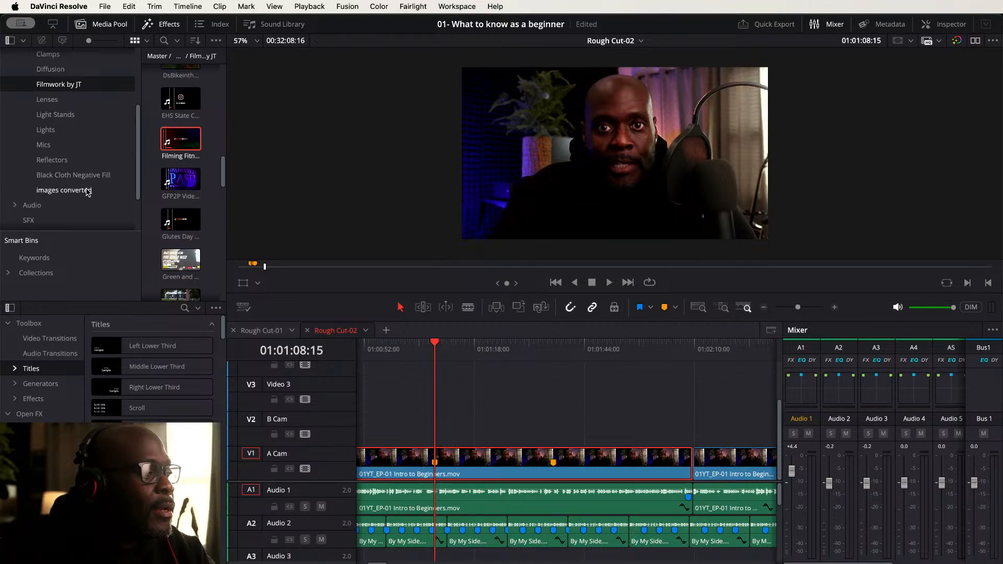
- Browse the B-roll bins in the media pool for product images to use as cutaways
{"action": "left_click", "coordinate": [88, 192]}
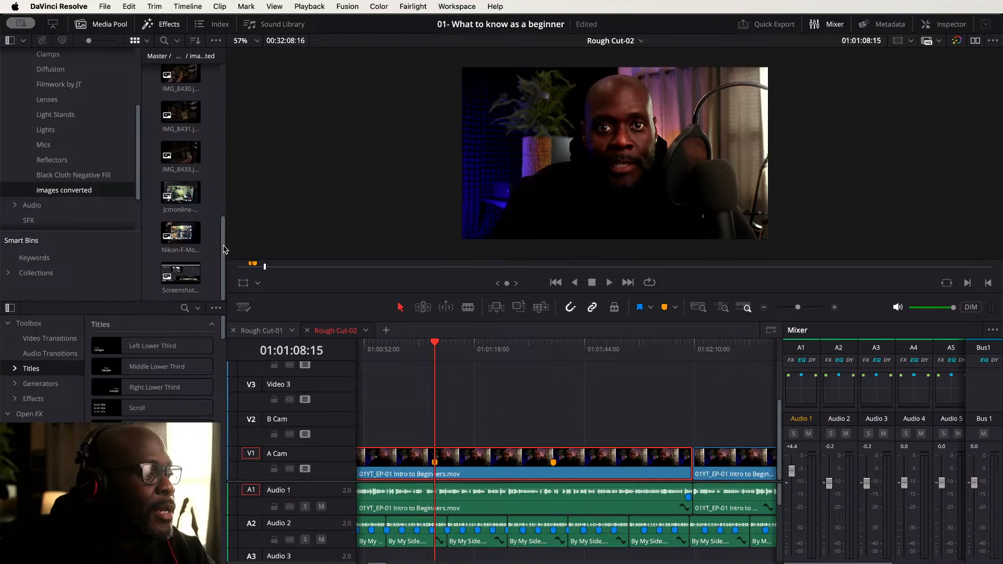
{"action": "left_click_drag", "start_coordinate": [225, 249], "coordinate": [224, 98]}
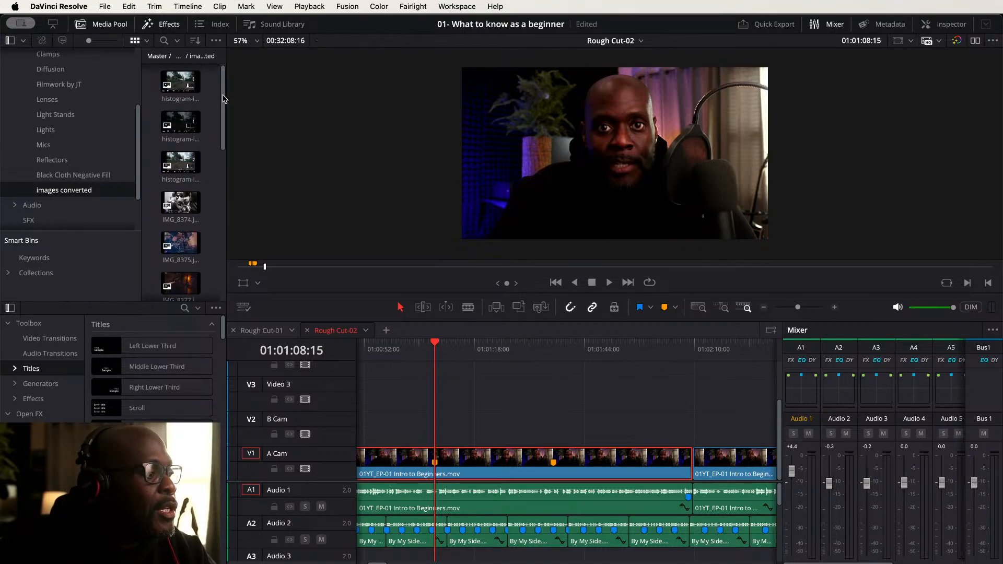
{"action": "left_click", "coordinate": [62, 117]}
{"action": "left_click", "coordinate": [194, 89]}
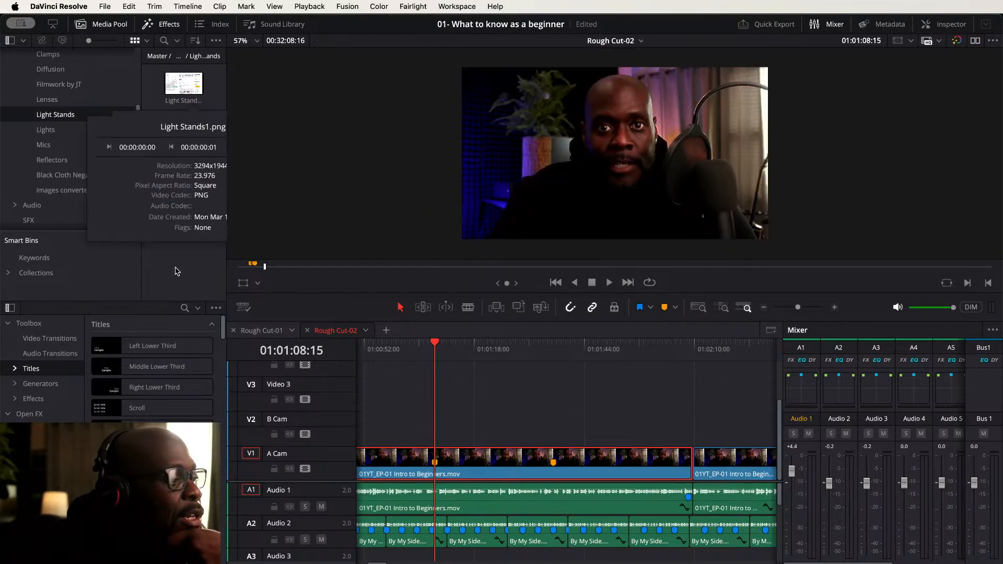
{"action": "left_click", "coordinate": [72, 85]}
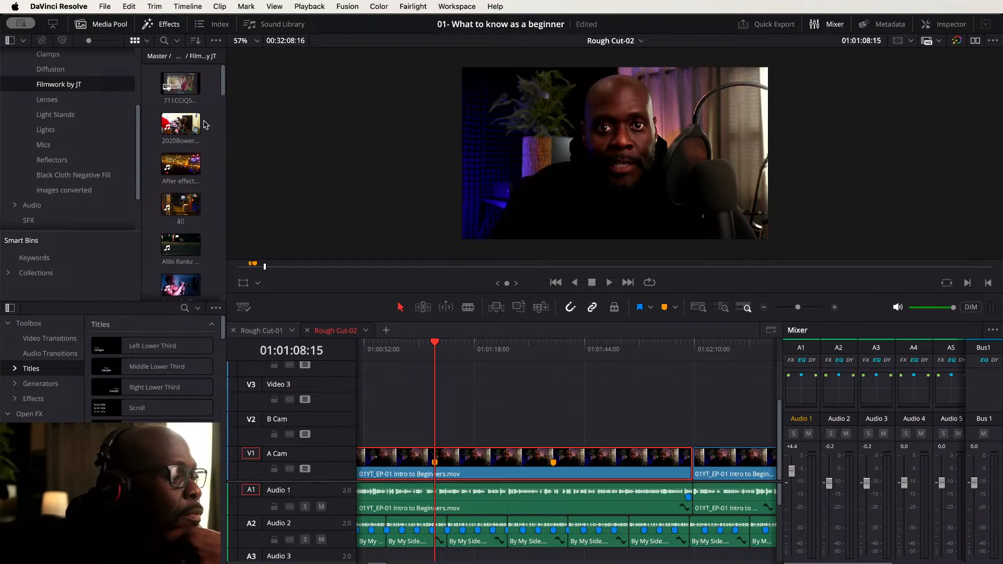
{"action": "left_click_drag", "start_coordinate": [223, 75], "coordinate": [223, 109]}
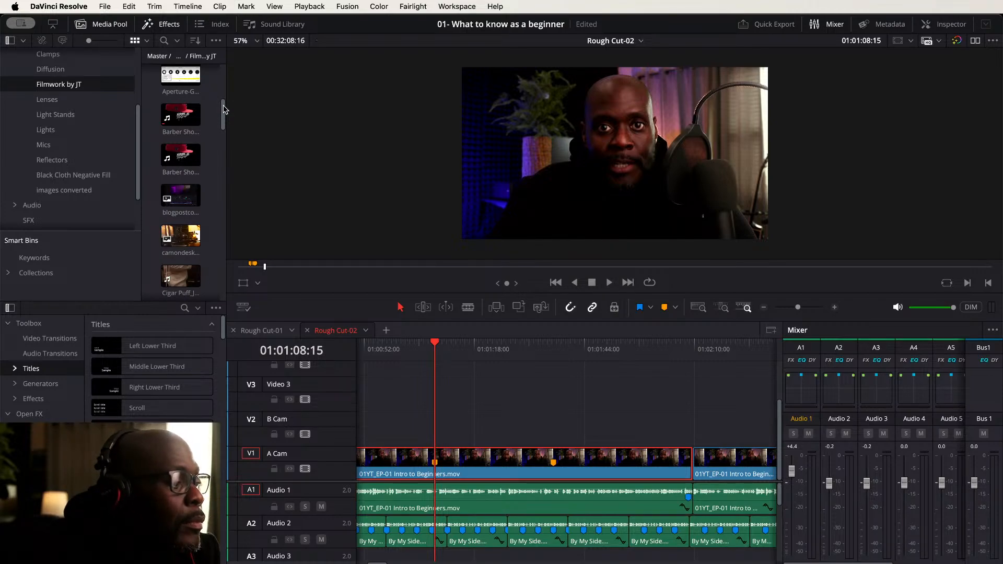
{"action": "left_click_drag", "start_coordinate": [224, 109], "coordinate": [224, 292]}
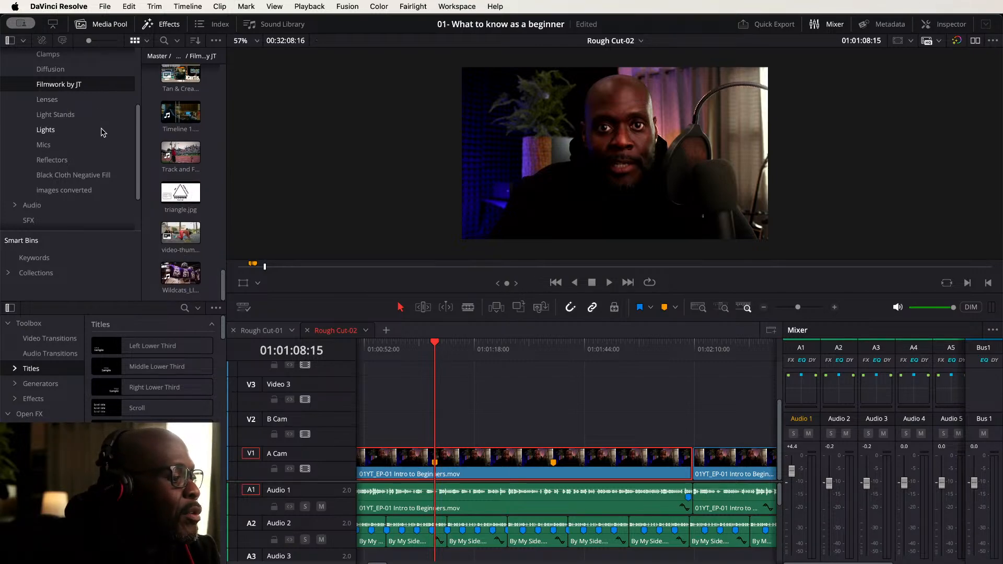
{"action": "scroll", "coordinate": [103, 177], "scroll_direction": "up", "scroll_amount": 5}
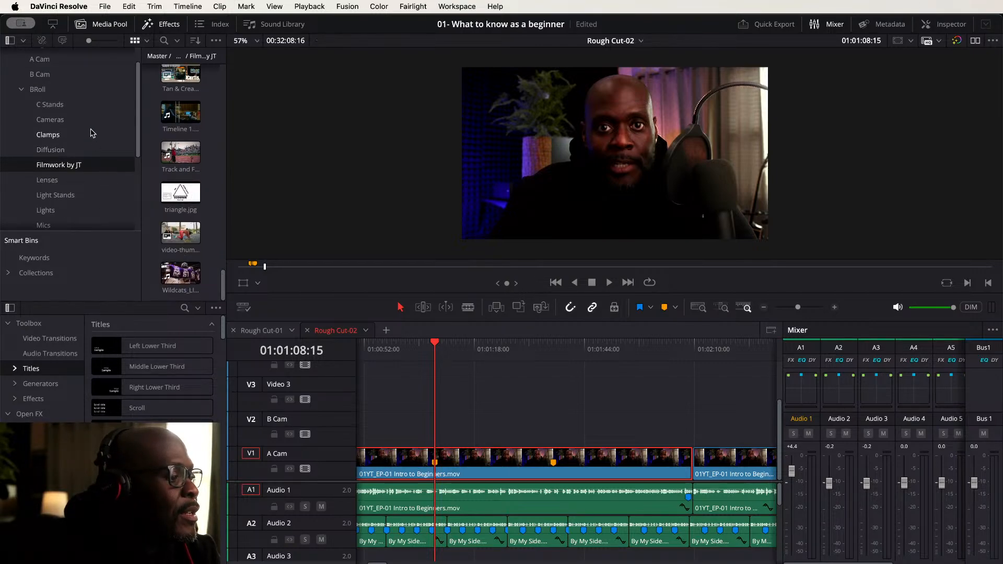
{"action": "left_click", "coordinate": [37, 90]}
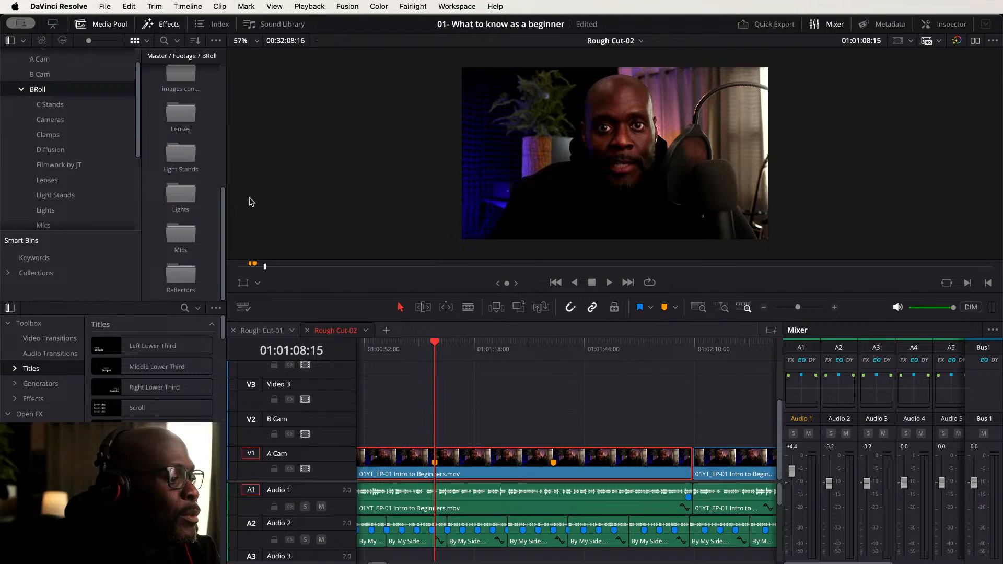
{"action": "left_click_drag", "start_coordinate": [223, 193], "coordinate": [223, 78]}
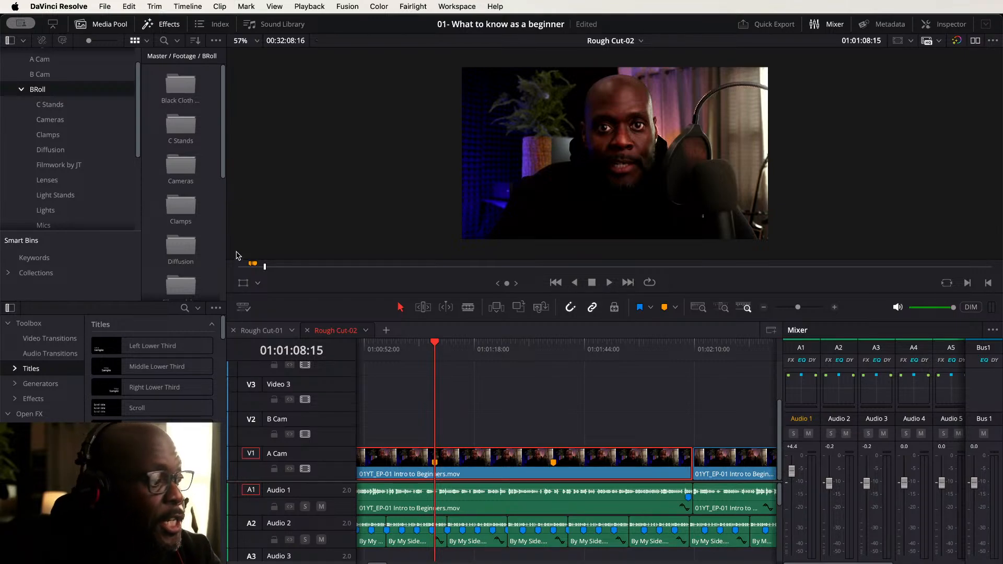
- Preview the C Stands images and place C-Stands1.png on B Cam at the playhead
{"action": "left_click", "coordinate": [178, 133]}
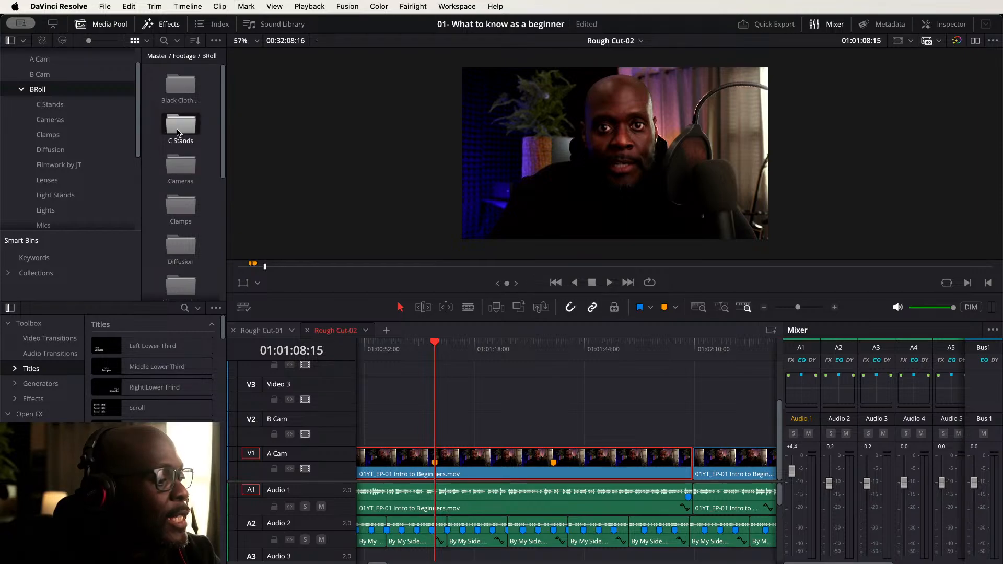
{"action": "double_click", "coordinate": [177, 132]}
{"action": "left_click", "coordinate": [186, 91]}
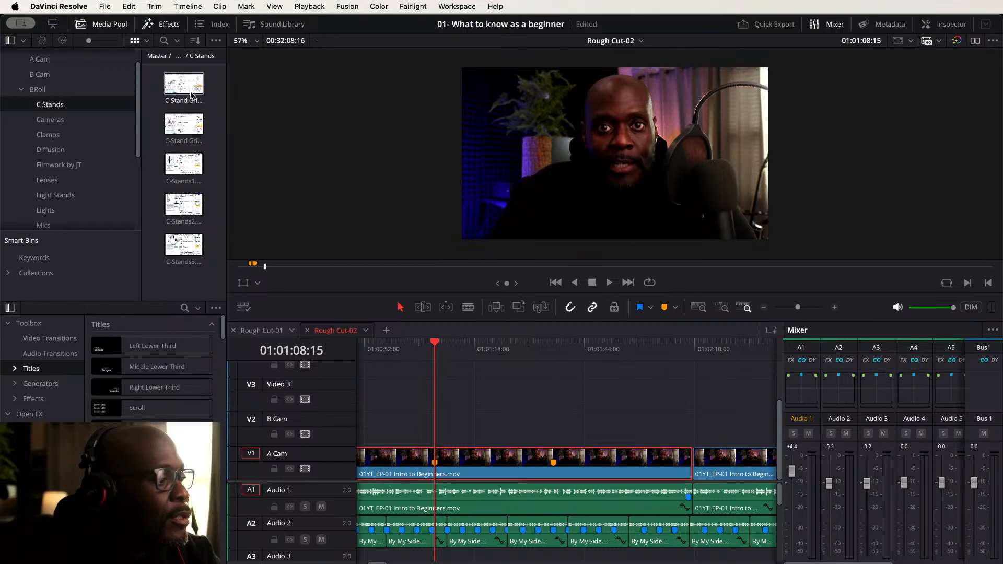
{"action": "left_click", "coordinate": [185, 128]}
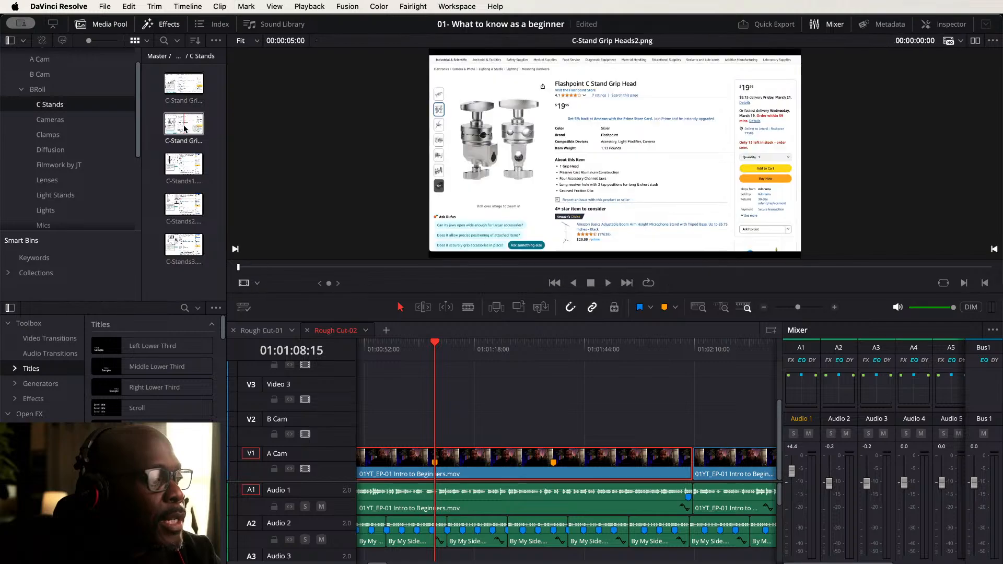
{"action": "left_click", "coordinate": [180, 167]}
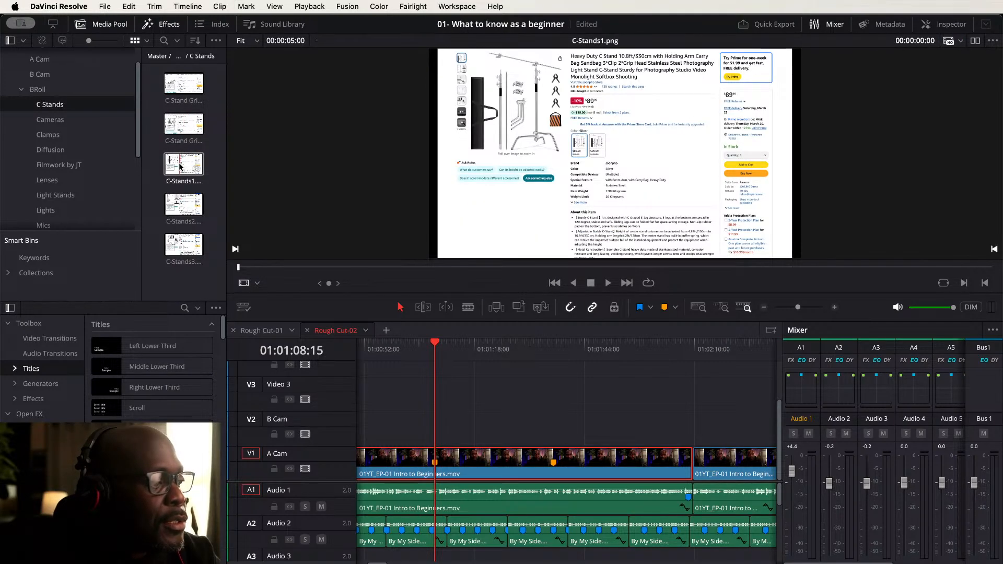
{"action": "left_click_drag", "start_coordinate": [181, 167], "coordinate": [438, 433]}
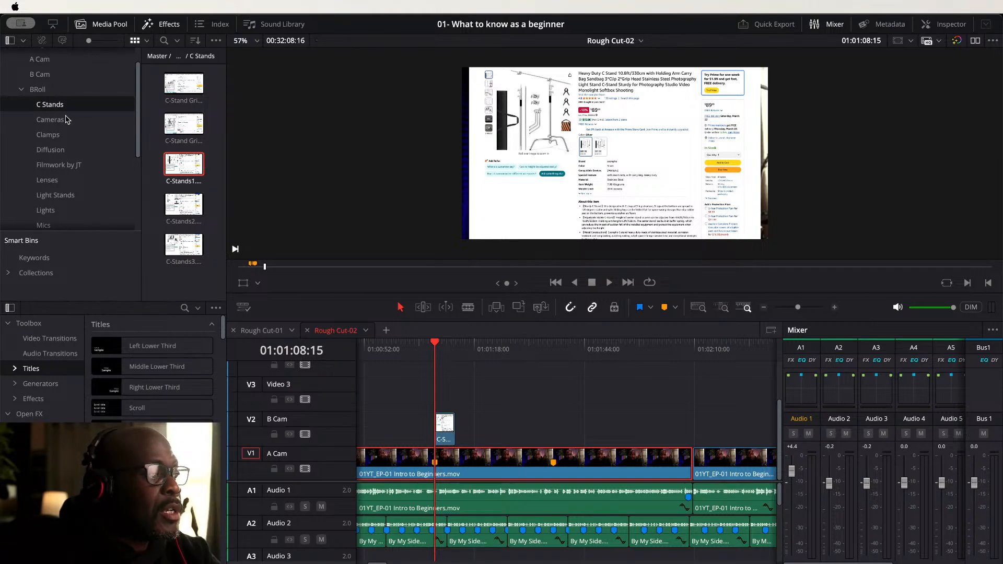
- Replace the C-Stands cutaway on B Cam with the Light Stands-011.png image at the playhead
{"action": "left_click", "coordinate": [59, 198]}
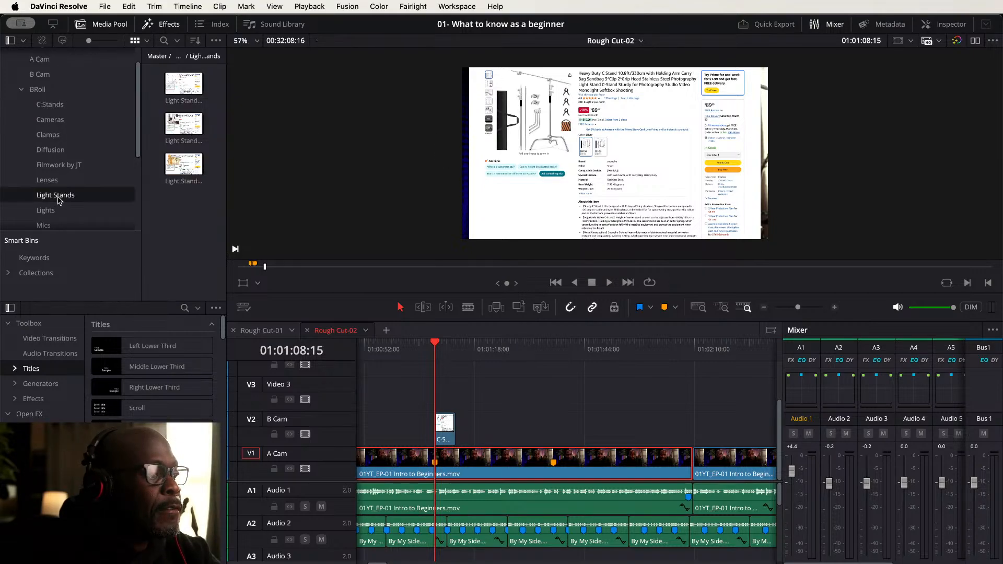
{"action": "double_click", "coordinate": [185, 82]}
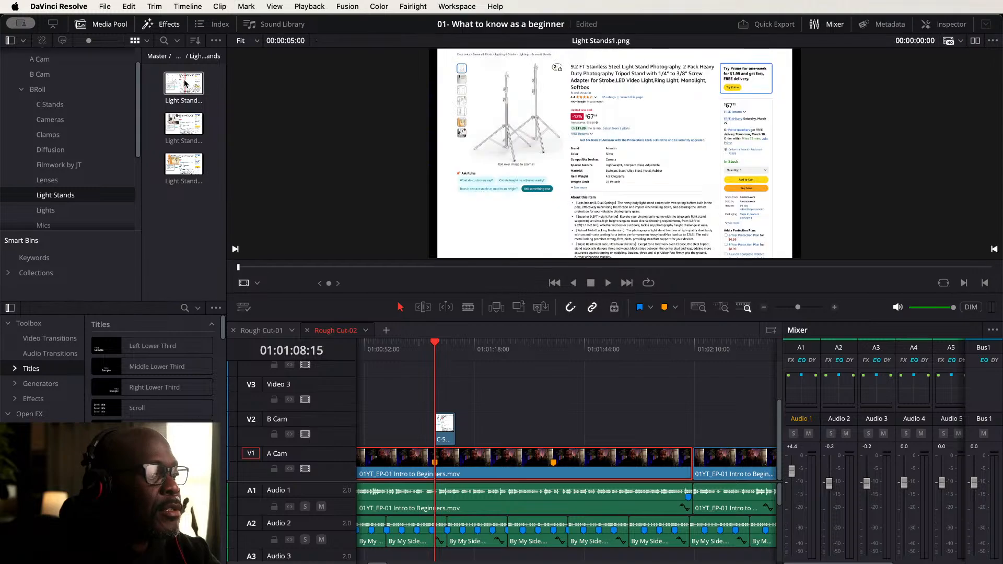
{"action": "left_click", "coordinate": [181, 125]}
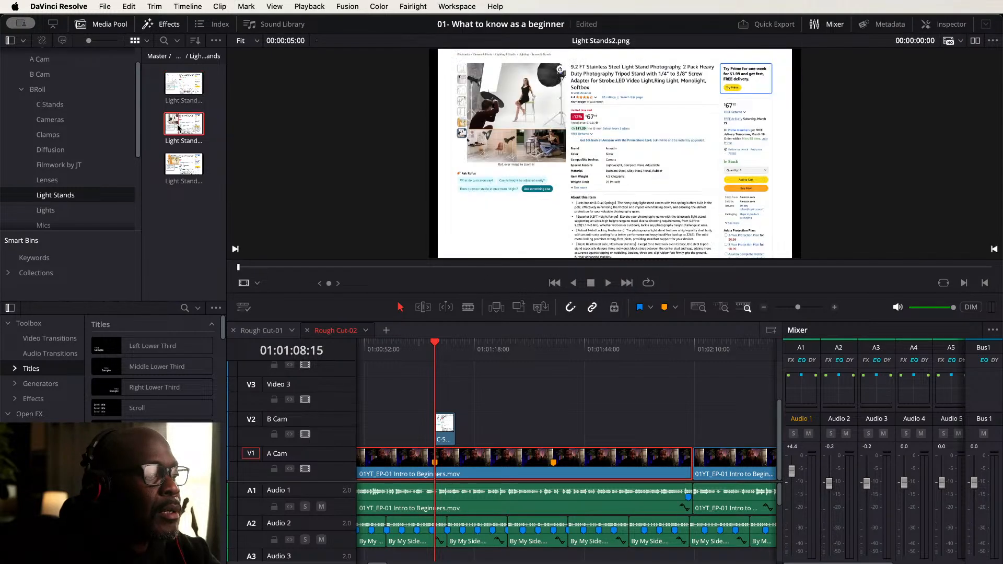
{"action": "mouse_move", "coordinate": [193, 172]}
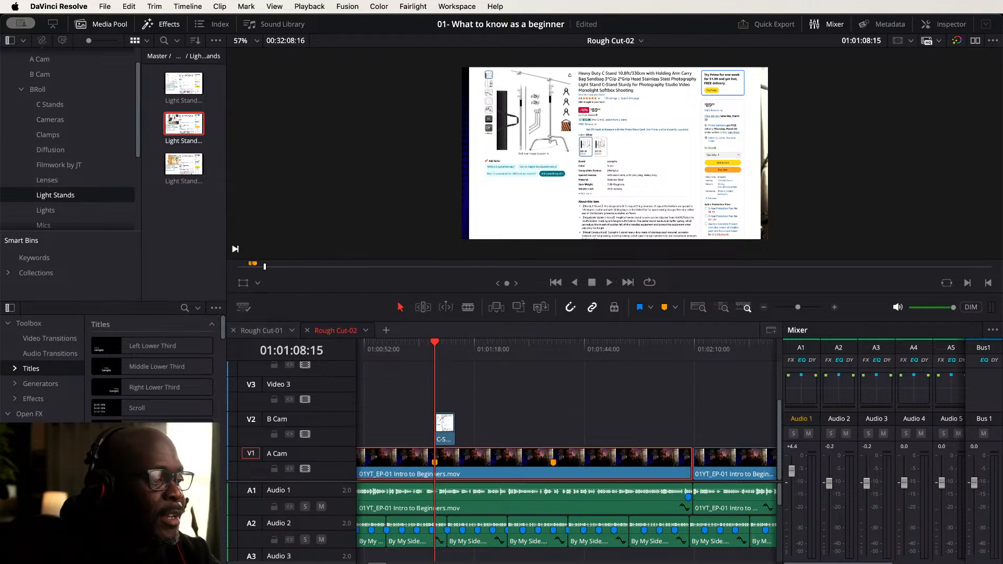
{"action": "left_click_drag", "start_coordinate": [449, 134], "coordinate": [185, 210]}
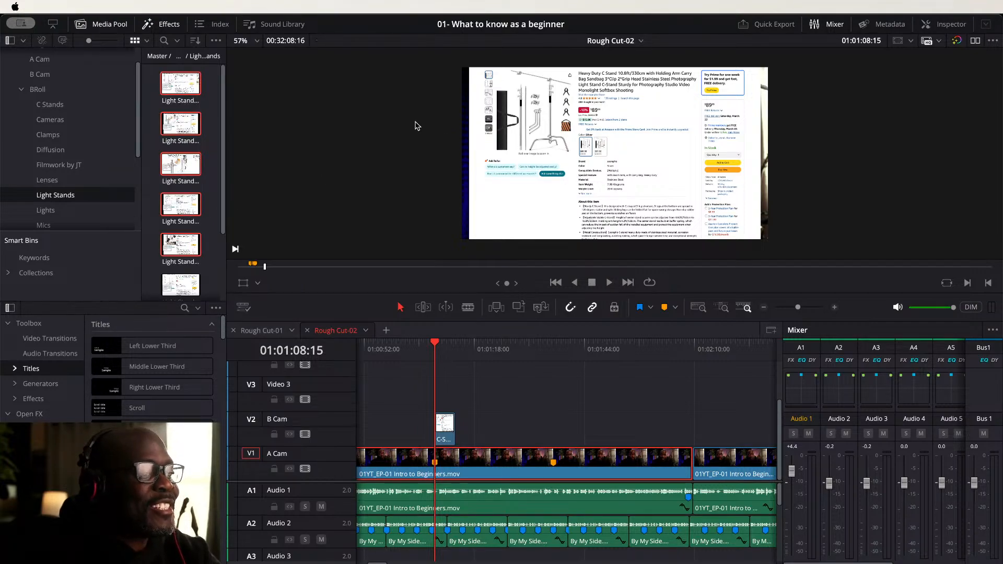
{"action": "left_click", "coordinate": [450, 427]}
{"action": "key", "text": "BackSpace"}
{"action": "double_click", "coordinate": [183, 85]}
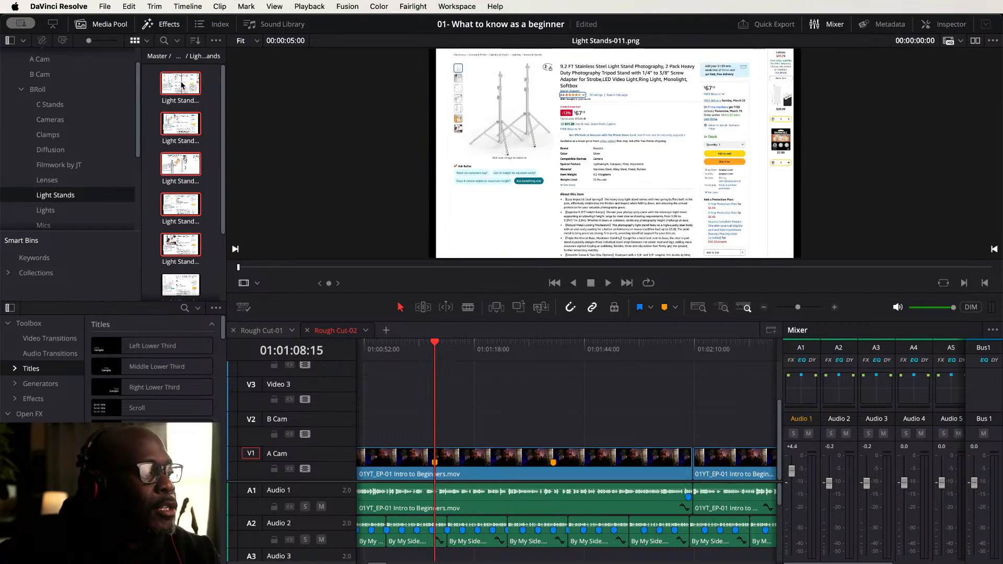
{"action": "left_click_drag", "start_coordinate": [260, 146], "coordinate": [438, 424]}
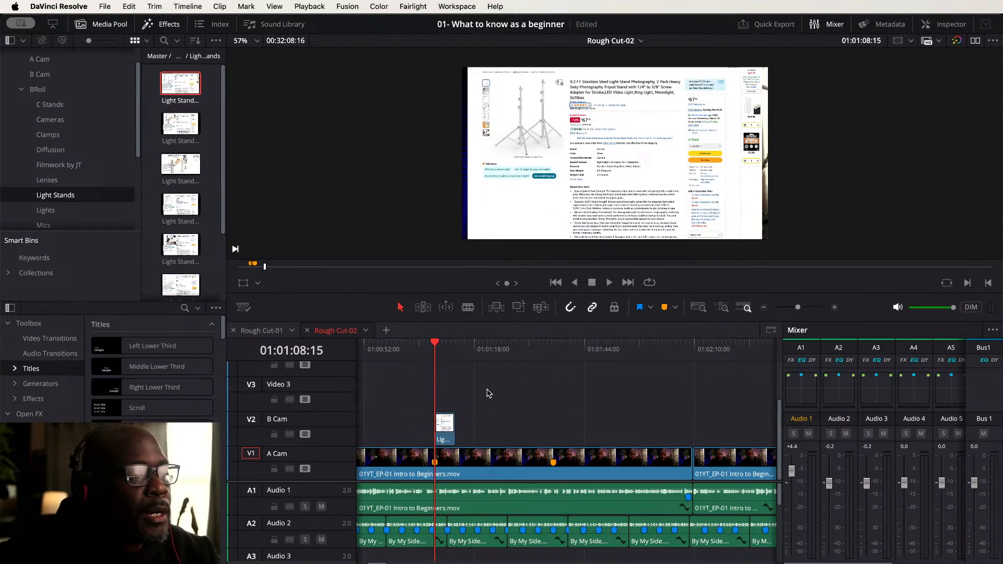
- Add a Zoom keyframe to the Light Stands cutaway in the Inspector
{"action": "left_click", "coordinate": [444, 414]}
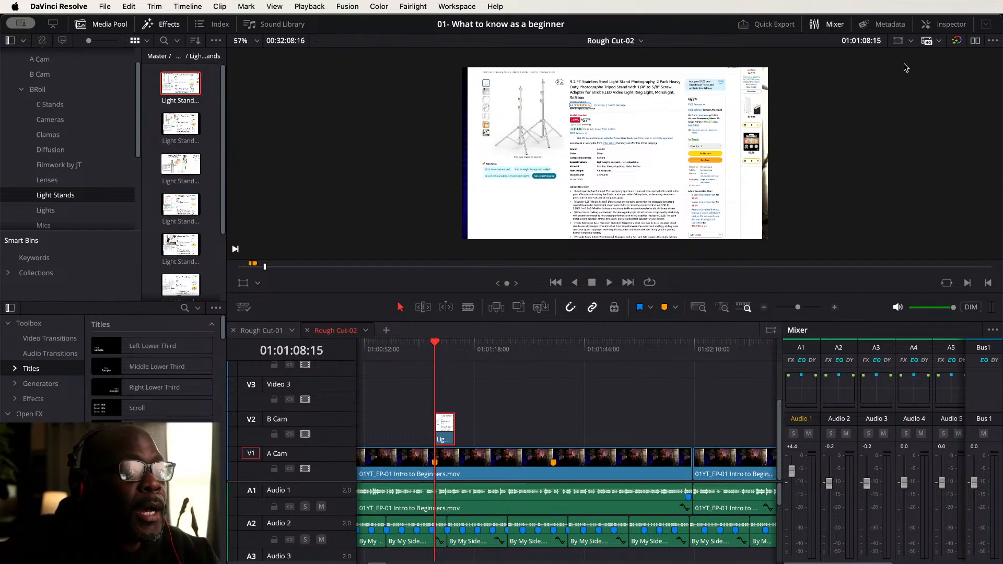
{"action": "left_click", "coordinate": [949, 25]}
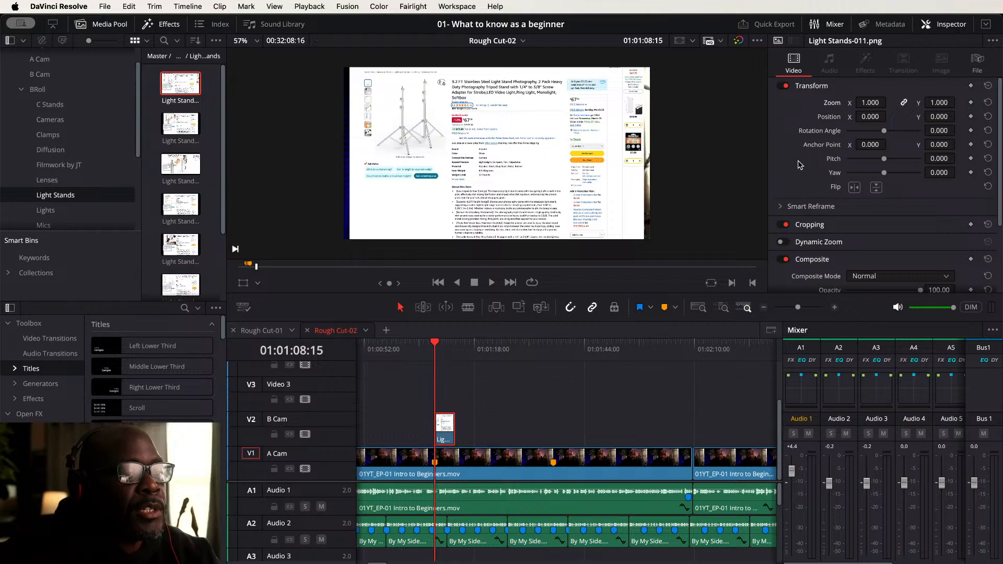
{"action": "left_click", "coordinate": [972, 103]}
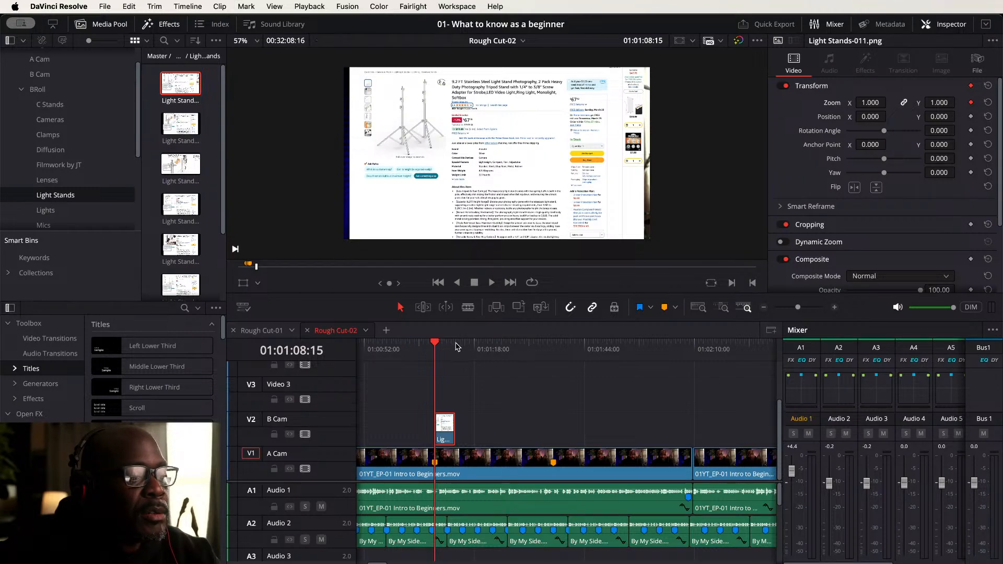
- Extend the Light Stands cutaway on B Cam to end at about 01:01:15 and play it back
{"action": "left_click", "coordinate": [456, 344]}
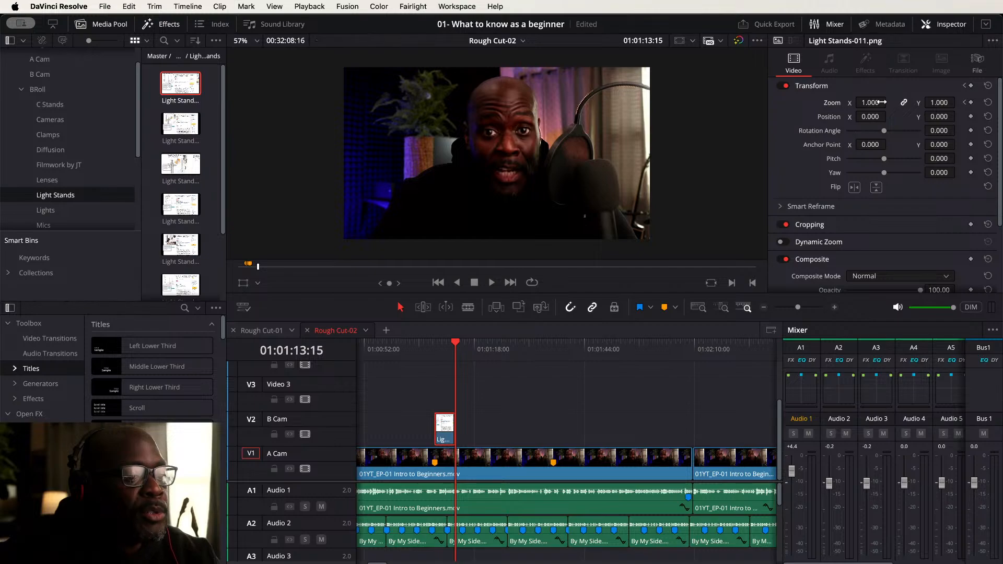
{"action": "left_click", "coordinate": [424, 346]}
{"action": "key", "text": "space"}
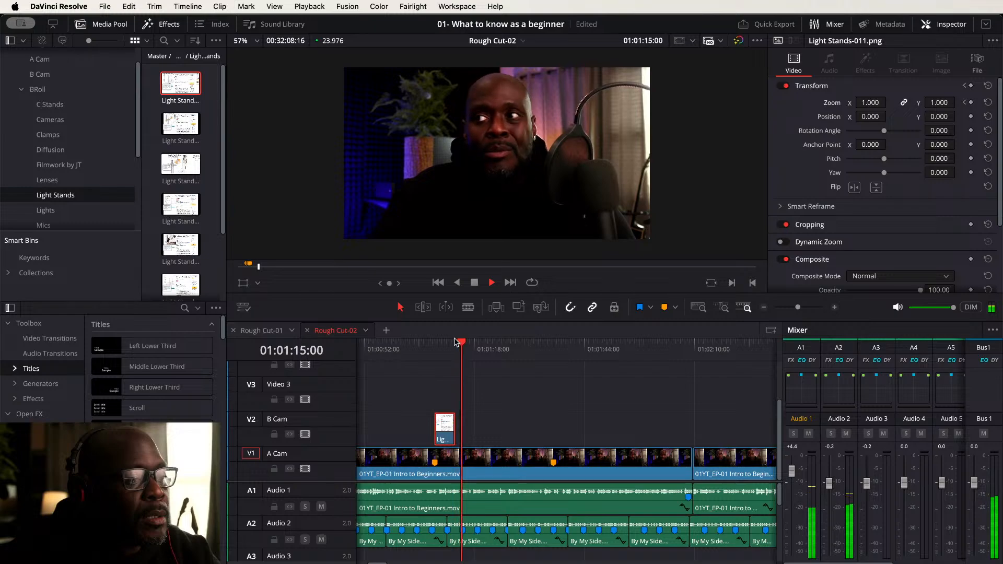
{"action": "key", "text": "space"}
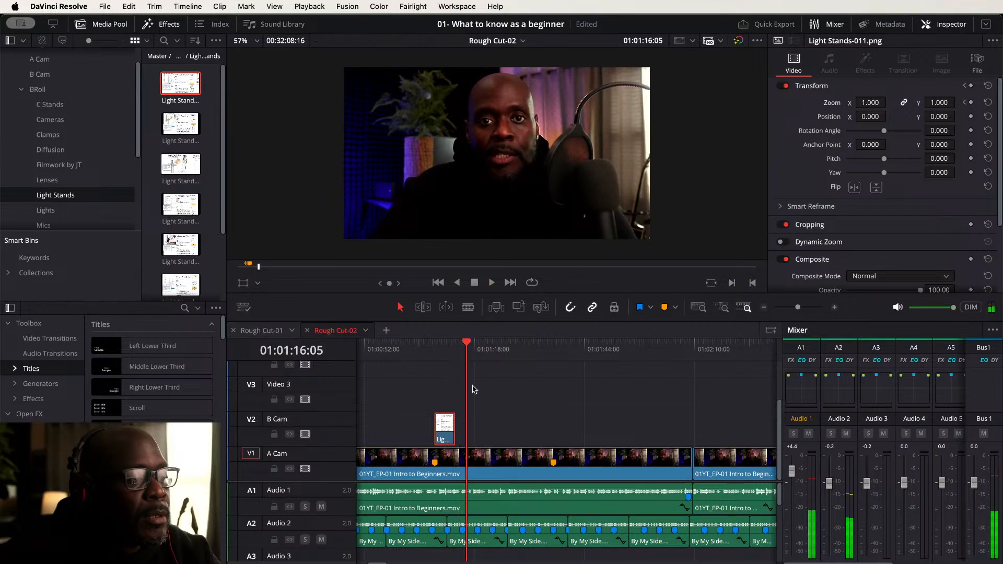
{"action": "key", "text": "shift+Left"}
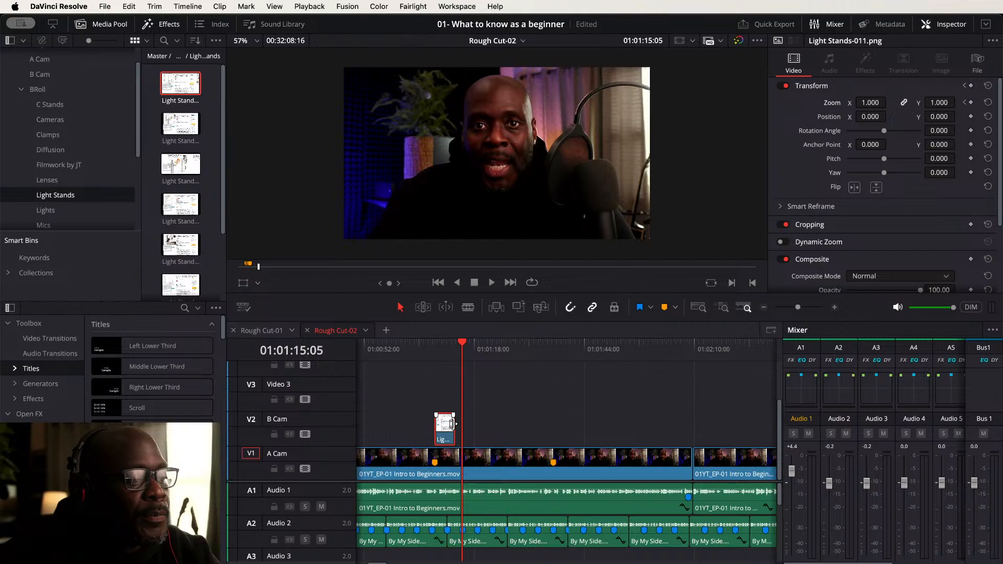
{"action": "left_click_drag", "start_coordinate": [453, 423], "coordinate": [460, 423]}
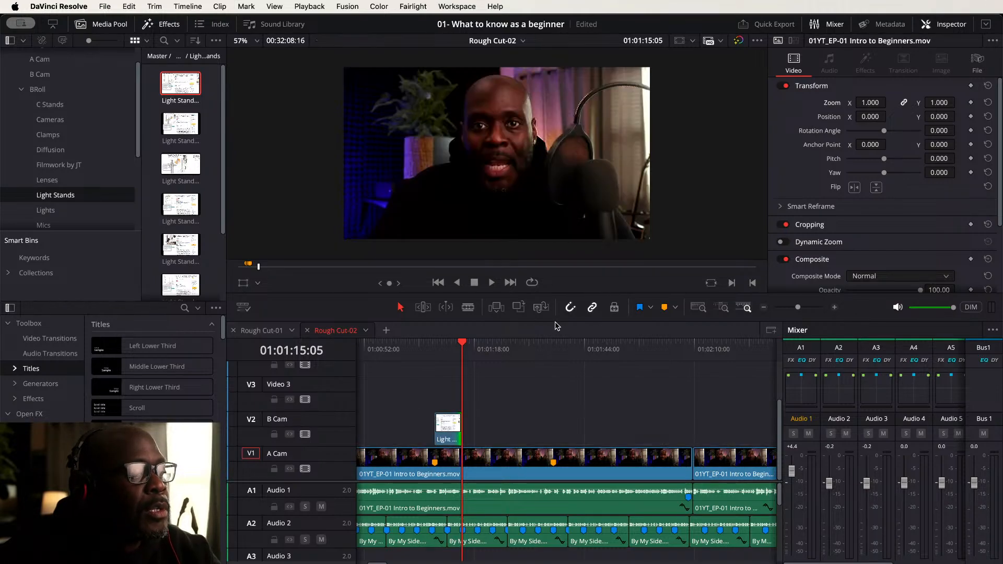
{"action": "key", "text": "space"}
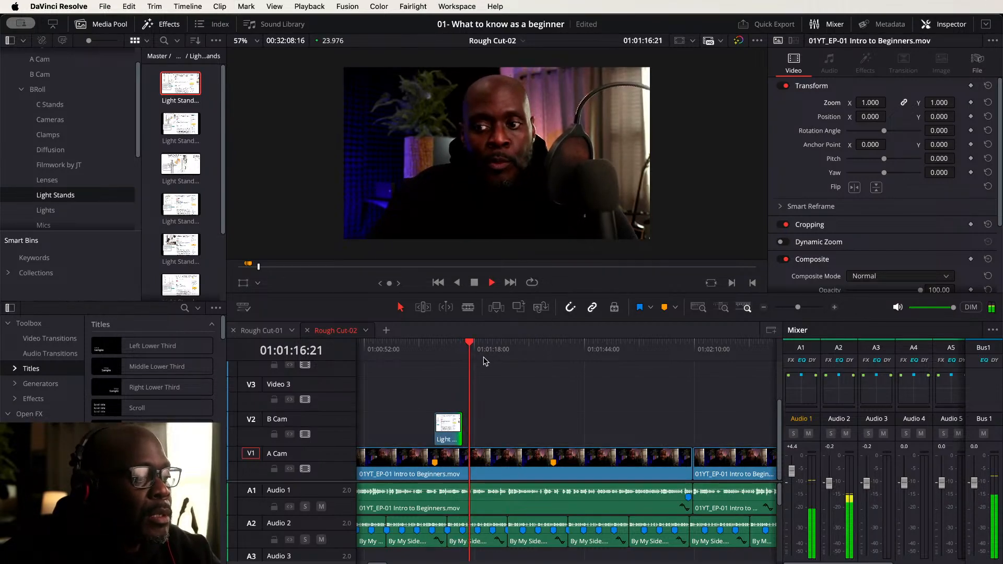
- Play back the timeline past the Light Stands cutaway on B Cam
{"action": "key", "text": "space"}
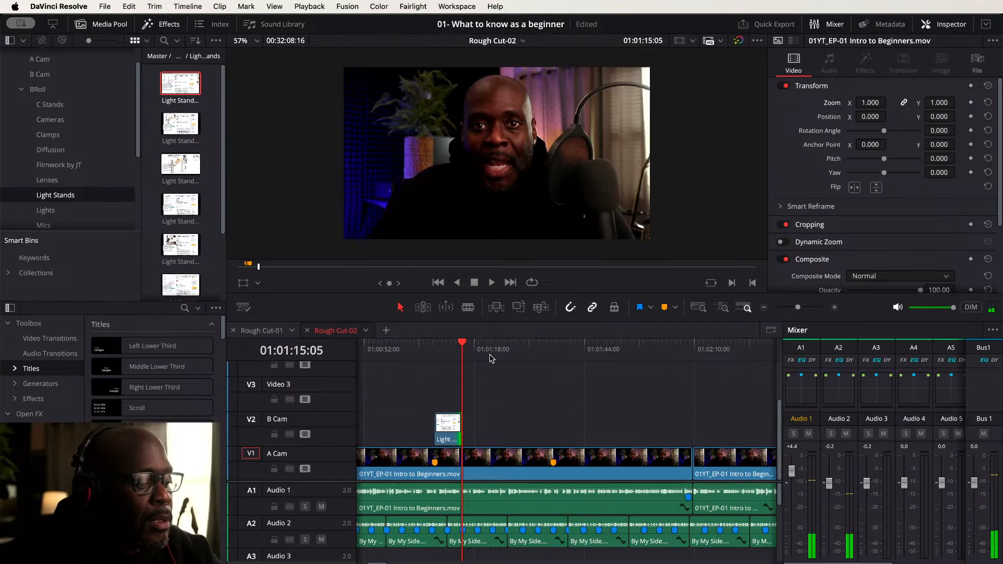
{"action": "key", "text": "space"}
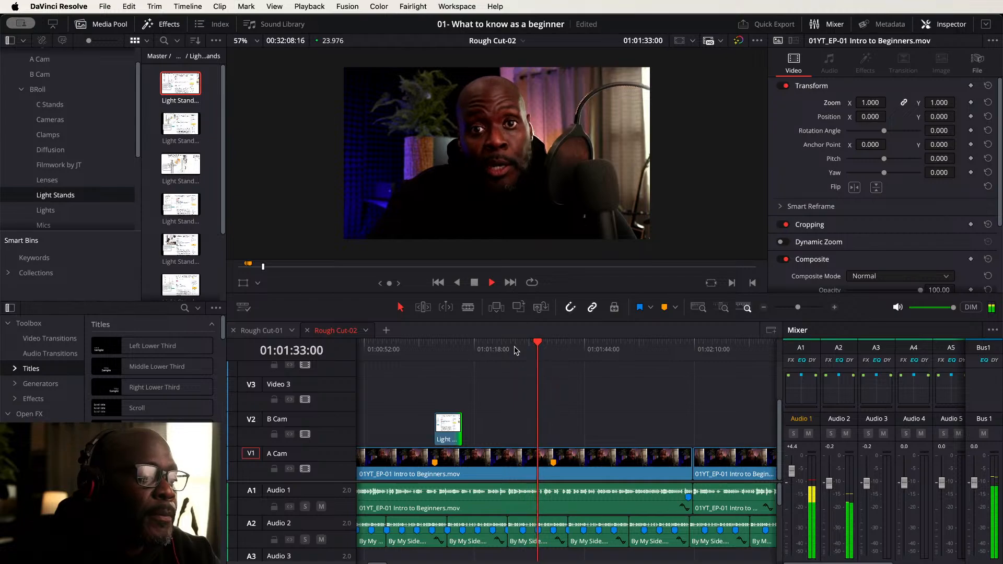
{"action": "key", "text": "space"}
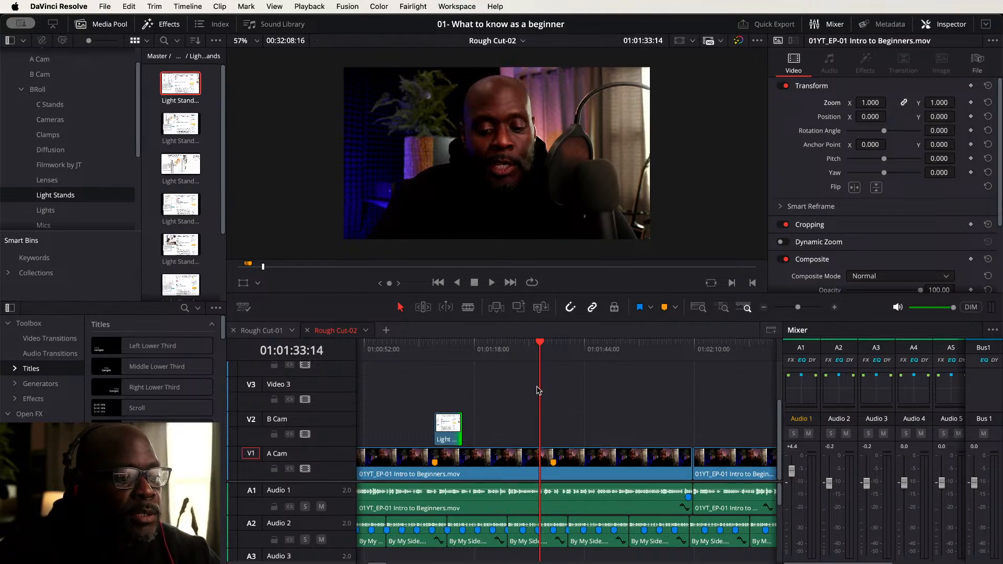
- Set the Light Stands cutaway's zoom to 1.040 at about 01:01:11:14 and play it back
{"action": "left_click", "coordinate": [445, 346]}
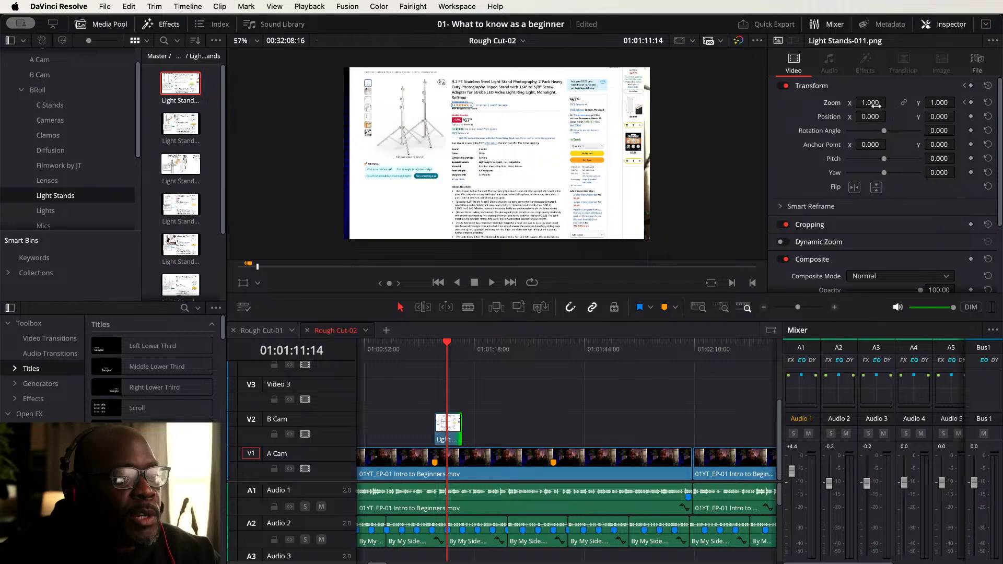
{"action": "left_click_drag", "start_coordinate": [888, 103], "coordinate": [890, 102]}
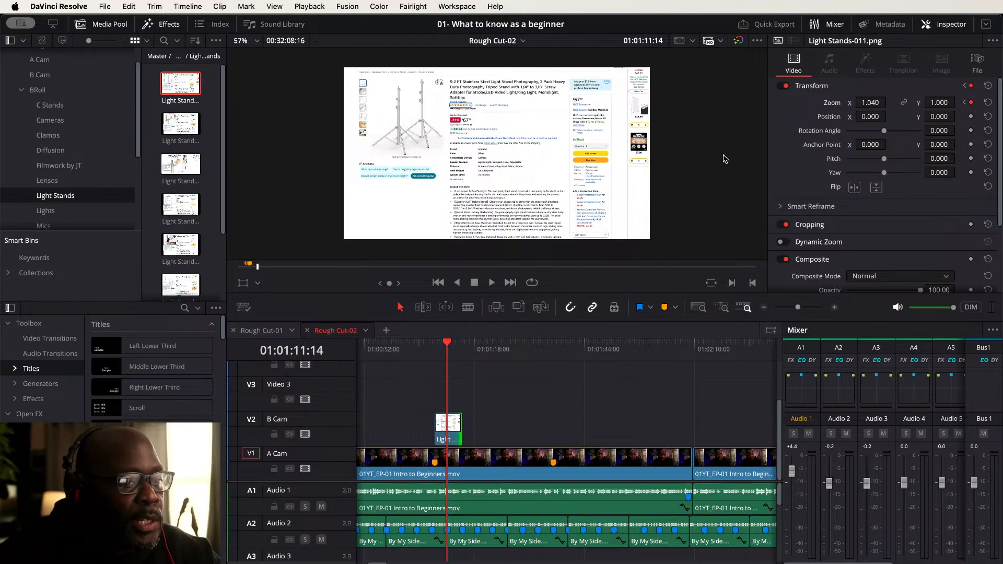
{"action": "left_click", "coordinate": [905, 103]}
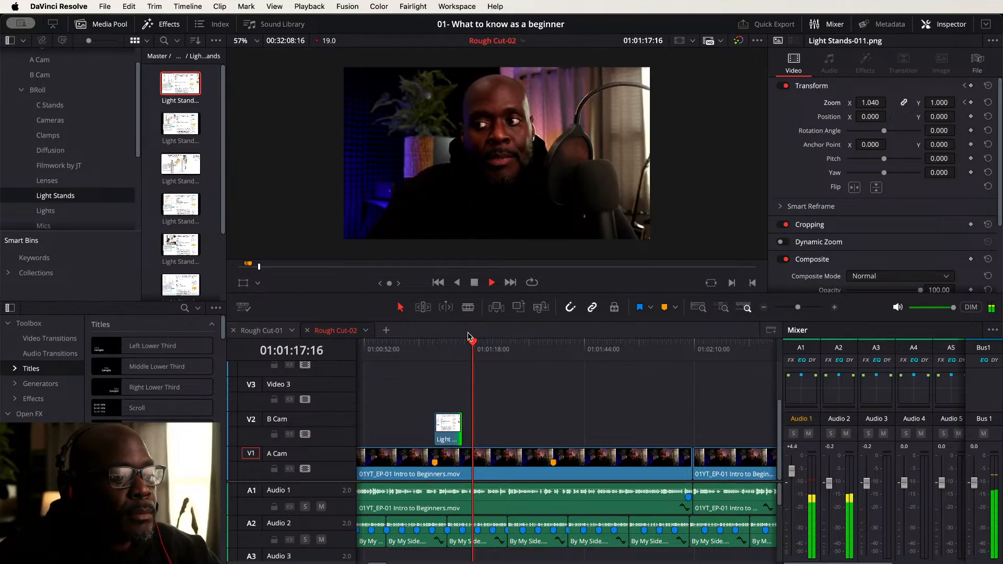
{"action": "key", "text": "space"}
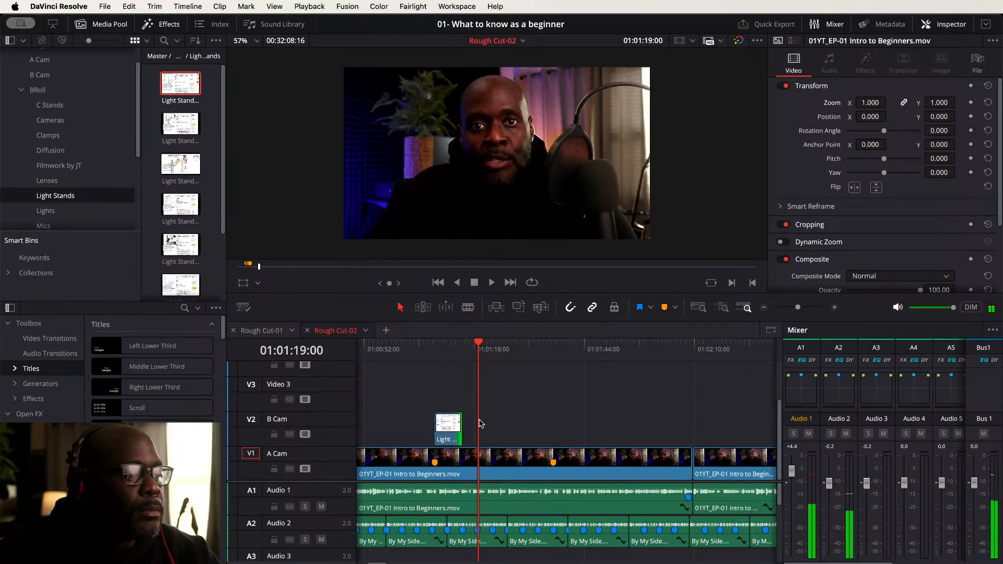
- Split the A Cam clip at 01:01:19:00 and move the following segment up onto B Cam
{"action": "left_click", "coordinate": [494, 459]}
{"action": "key", "text": "super+b"}
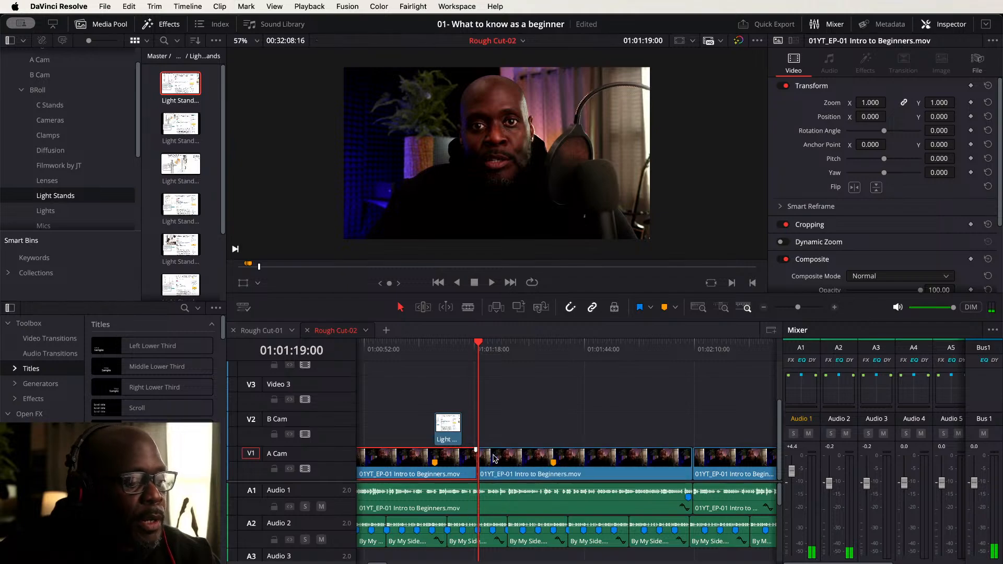
{"action": "left_click", "coordinate": [495, 463]}
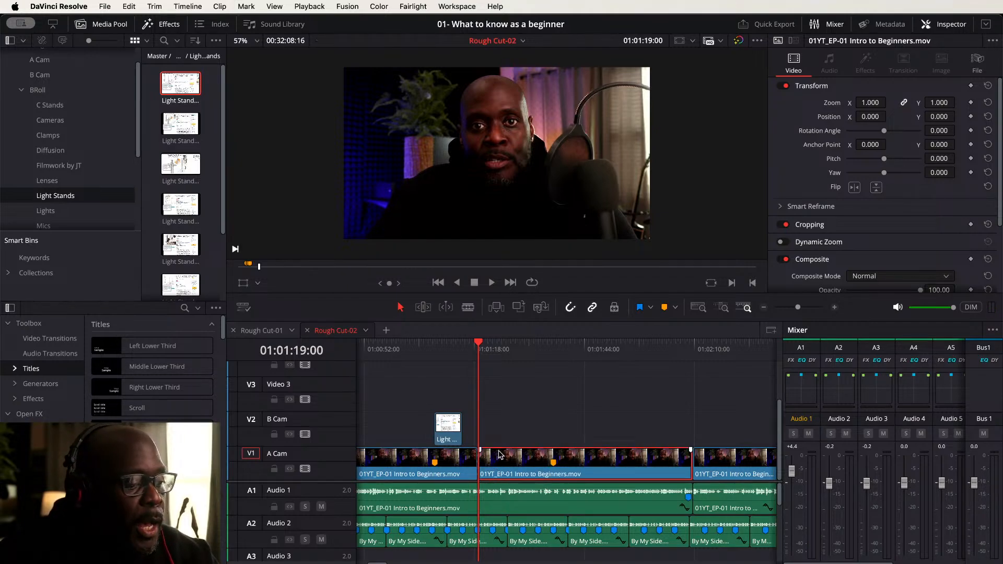
{"action": "left_click_drag", "start_coordinate": [499, 454], "coordinate": [519, 426]}
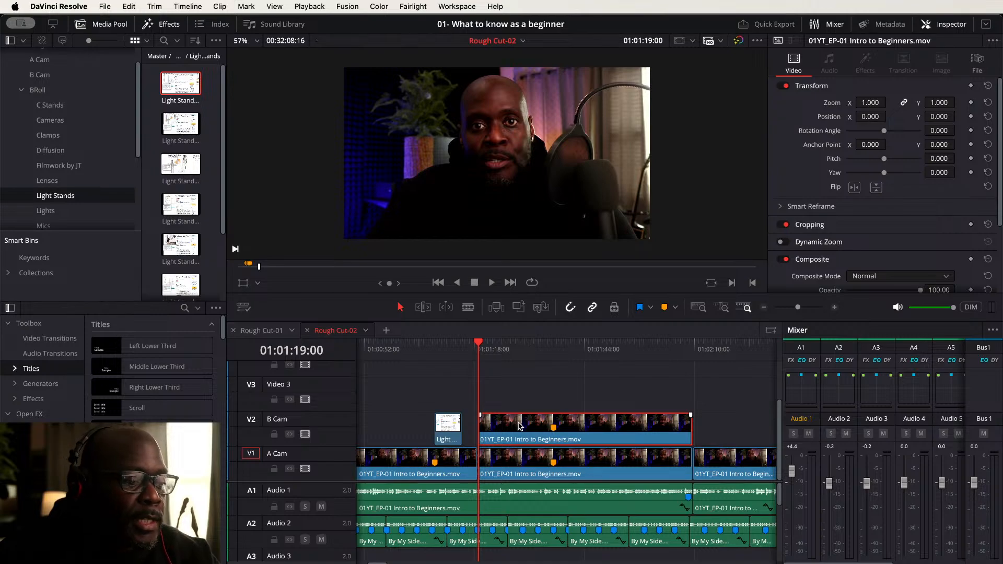
- Punch in on the moved B Cam segment with a zoom of 1.500 and position Y of -219
{"action": "left_click", "coordinate": [870, 103]}
{"action": "key", "text": "BackSpace"}
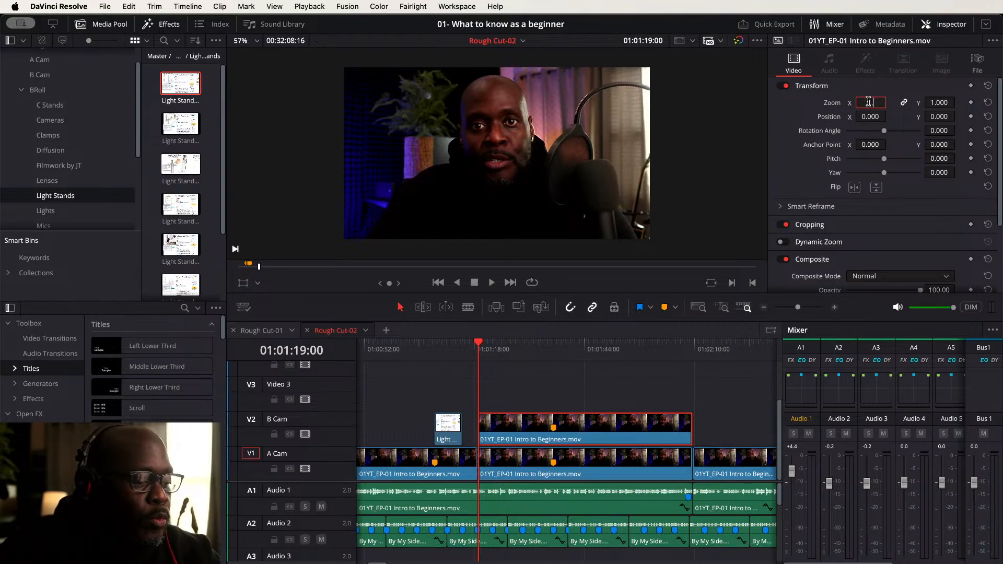
{"action": "key", "text": "Return"}
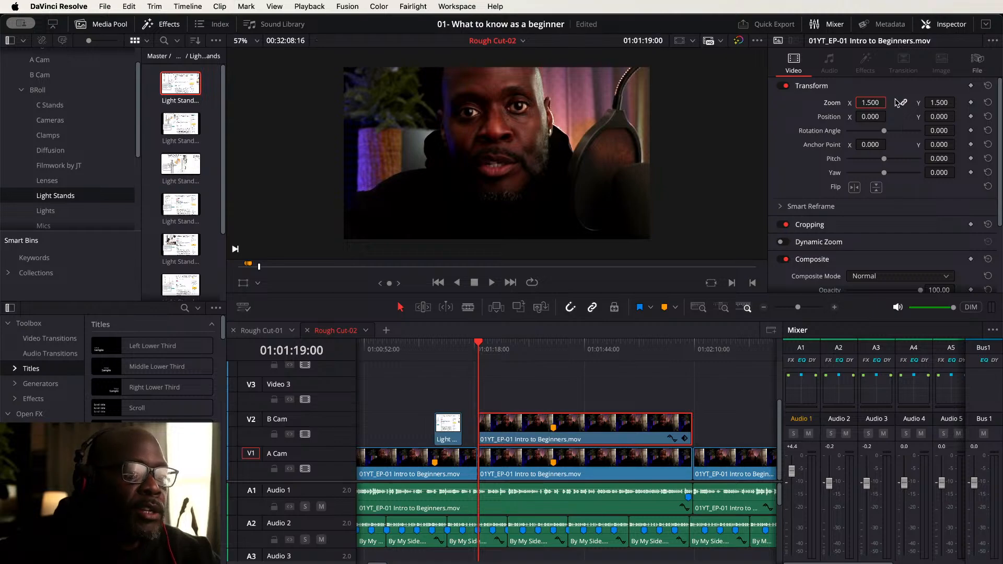
{"action": "left_click_drag", "start_coordinate": [929, 117], "coordinate": [814, 117]}
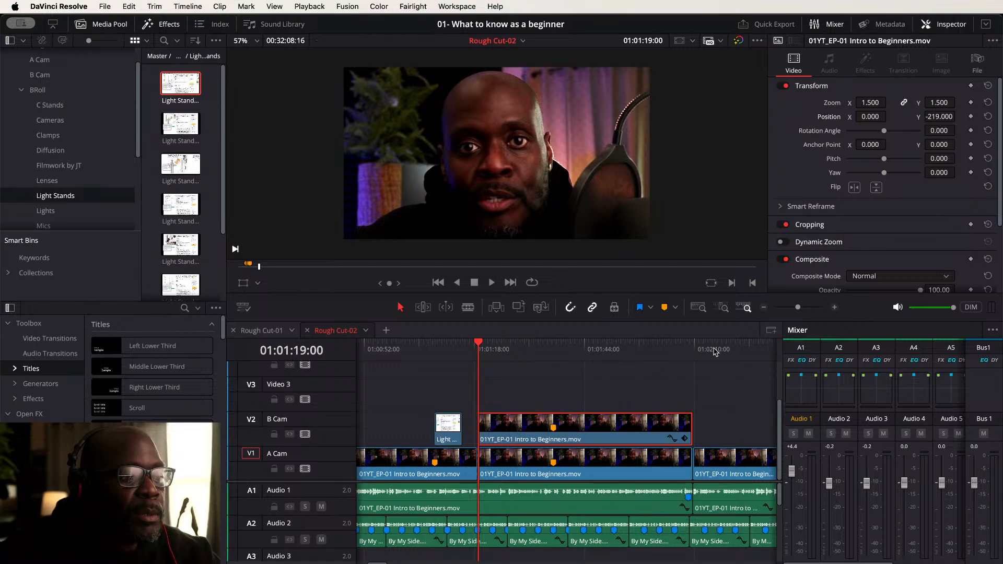
- Play back the section before the punch-in, including a full-screen viewer preview
{"action": "left_click", "coordinate": [547, 393]}
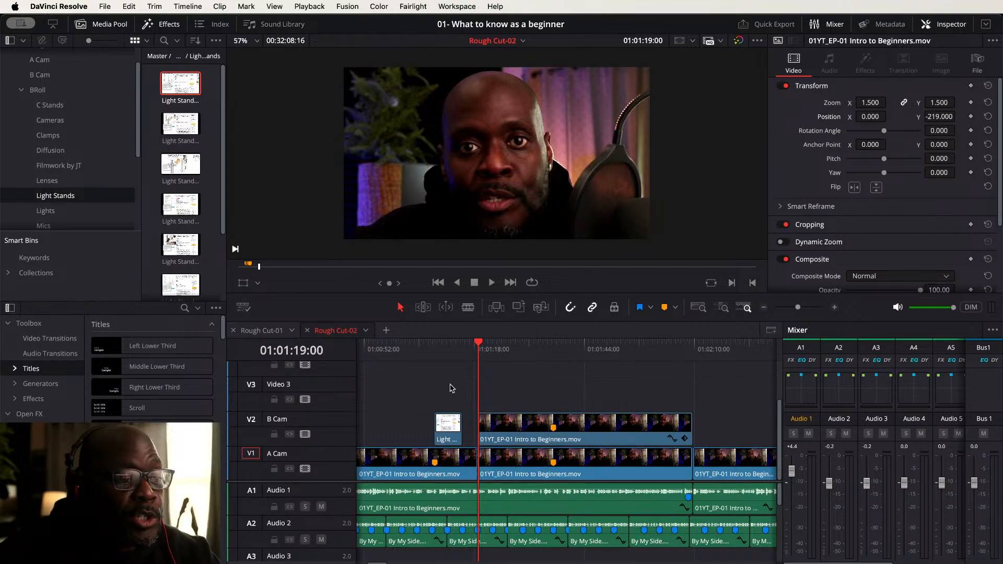
{"action": "left_click", "coordinate": [418, 346]}
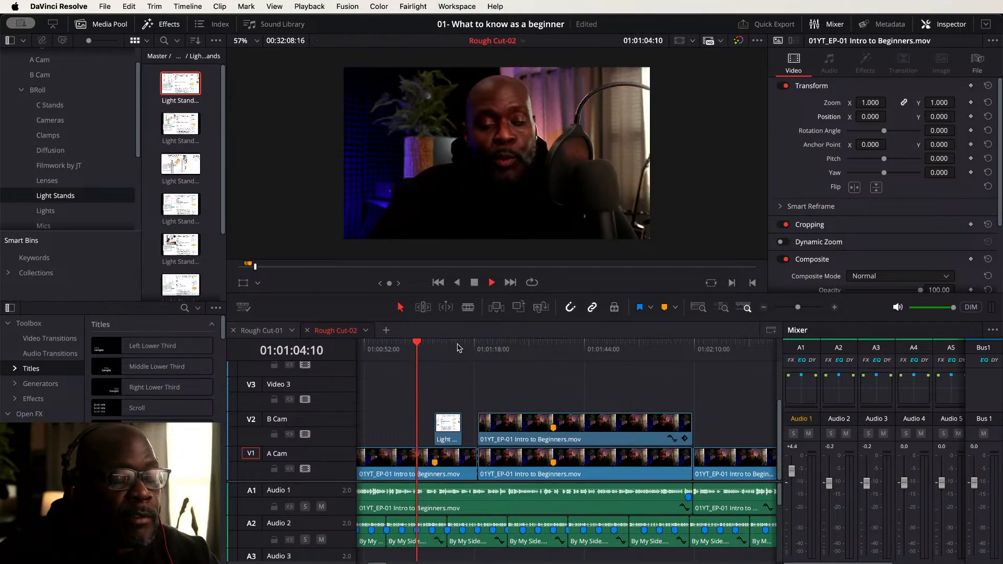
{"action": "key", "text": "space"}
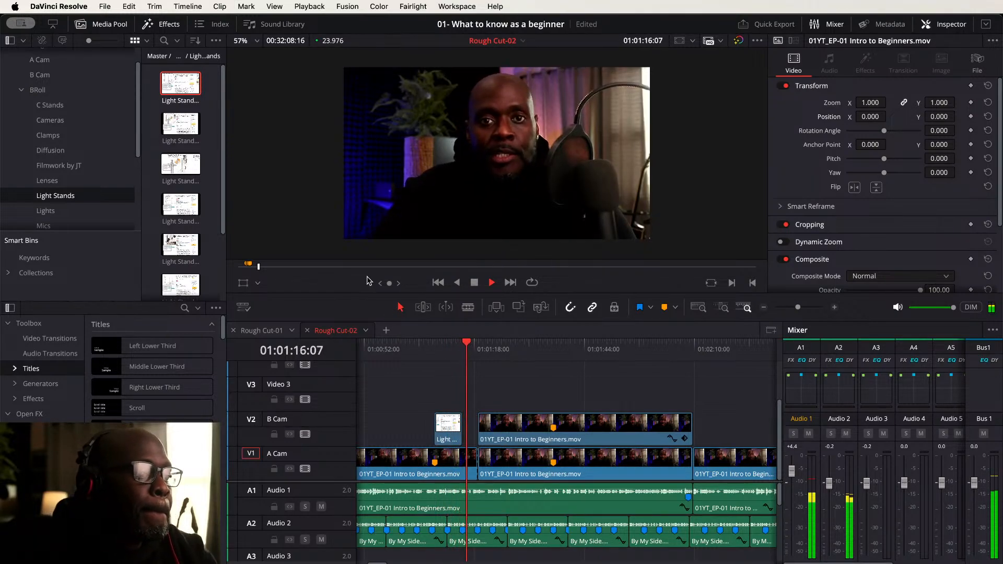
{"action": "key", "text": "super+f"}
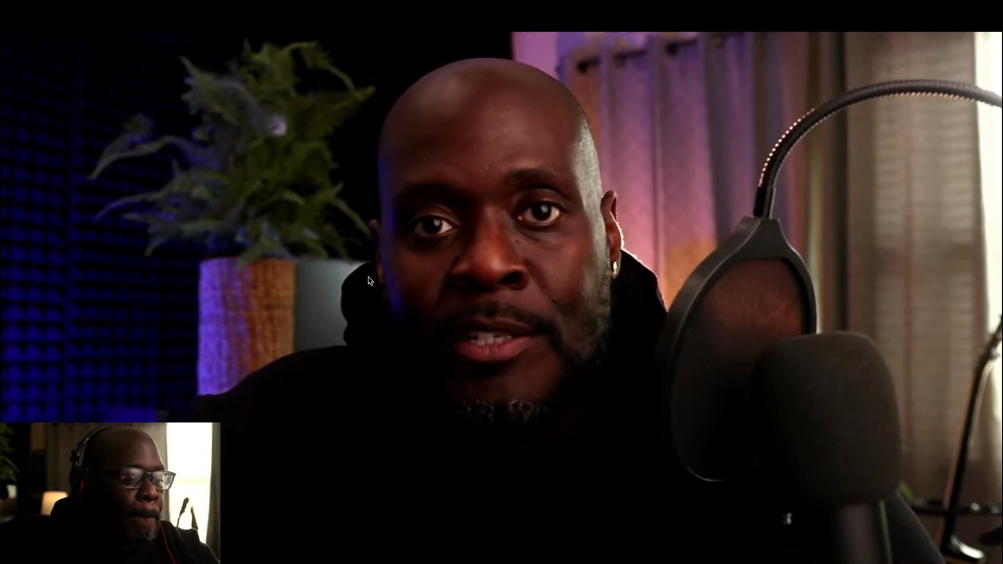
{"action": "key", "text": "Escape"}
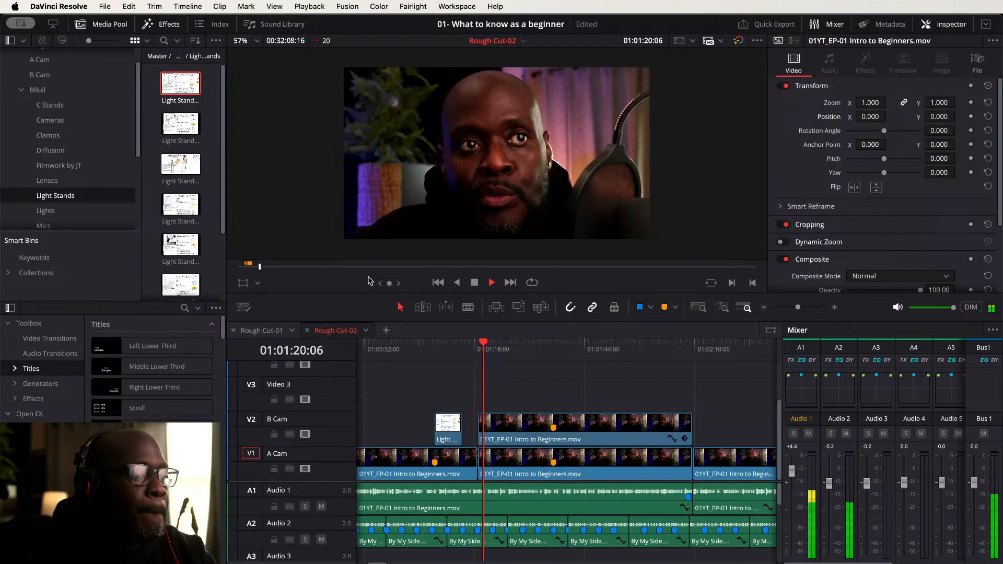
{"action": "left_click", "coordinate": [454, 344]}
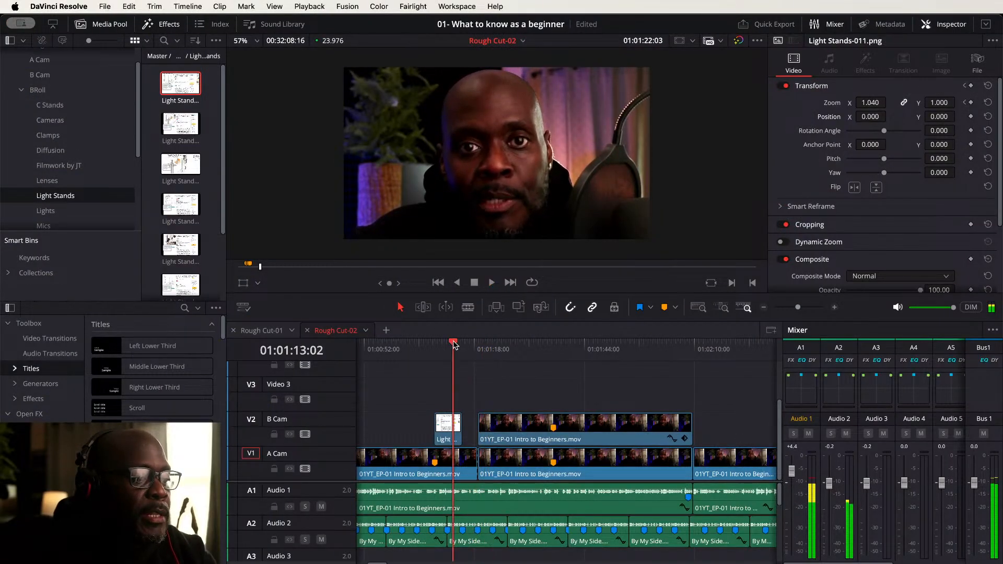
{"action": "key", "text": "space"}
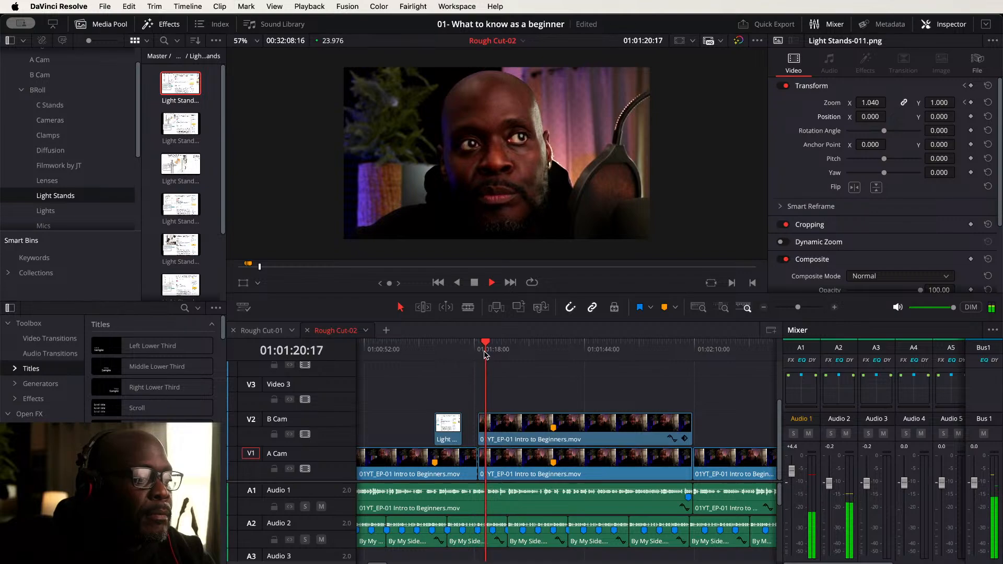
- Zoom the timeline in around the Light Stands cutaway and play it back
{"action": "left_click", "coordinate": [459, 346]}
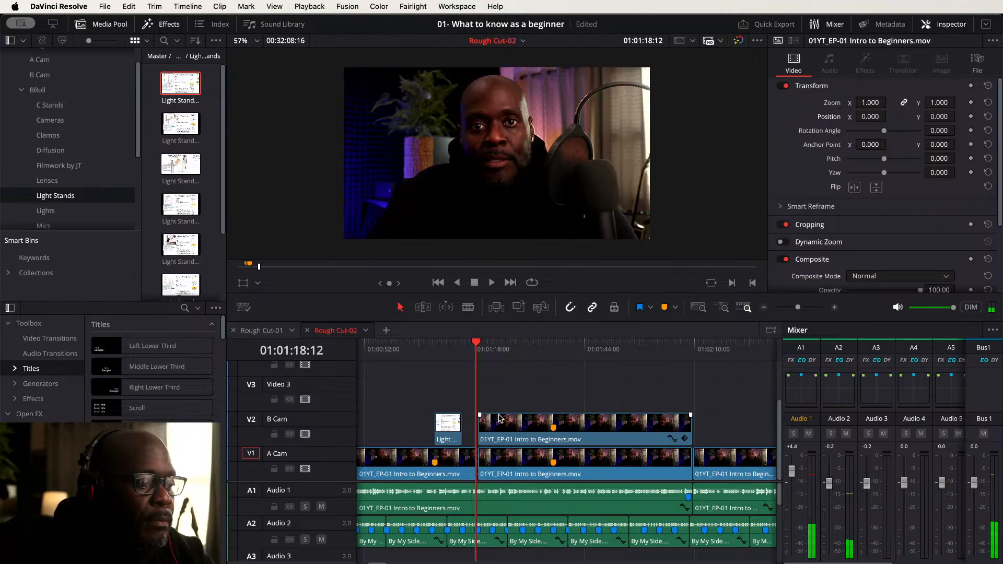
{"action": "key", "text": "super+equal"}
{"action": "key", "text": "super+equal"}
{"action": "key", "text": "super+equal"}
{"action": "key", "text": "super+equal"}
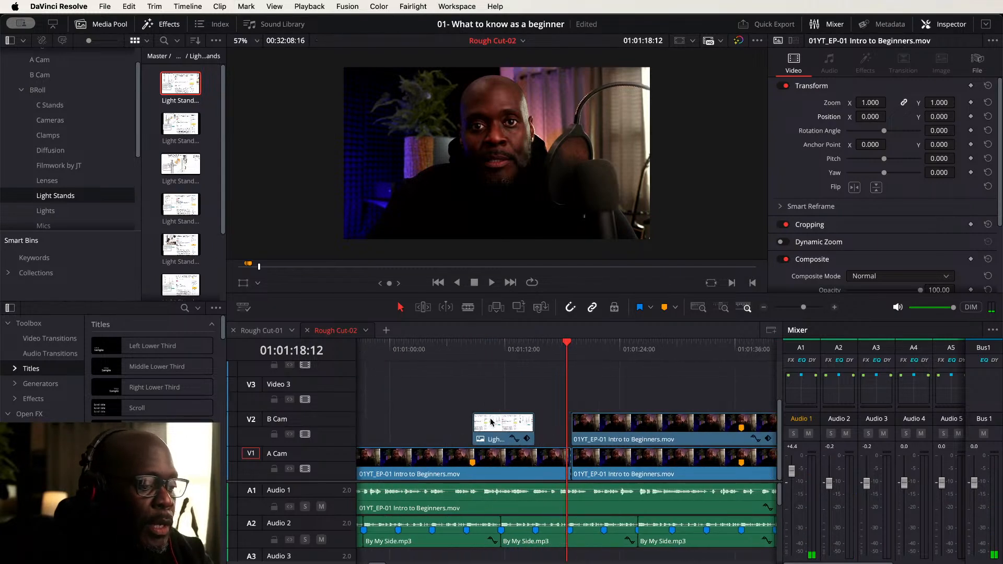
{"action": "left_click", "coordinate": [482, 348]}
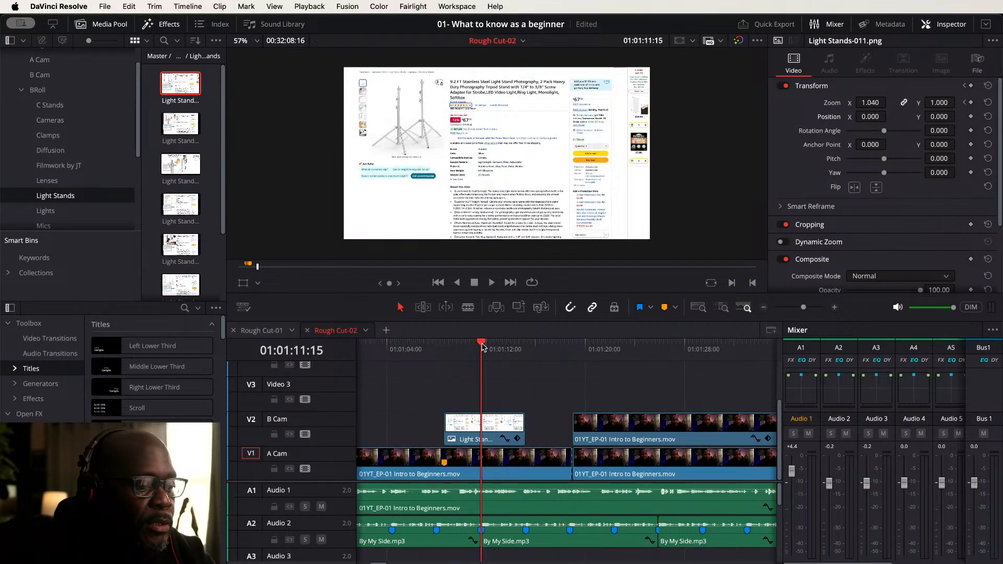
{"action": "key", "text": "space"}
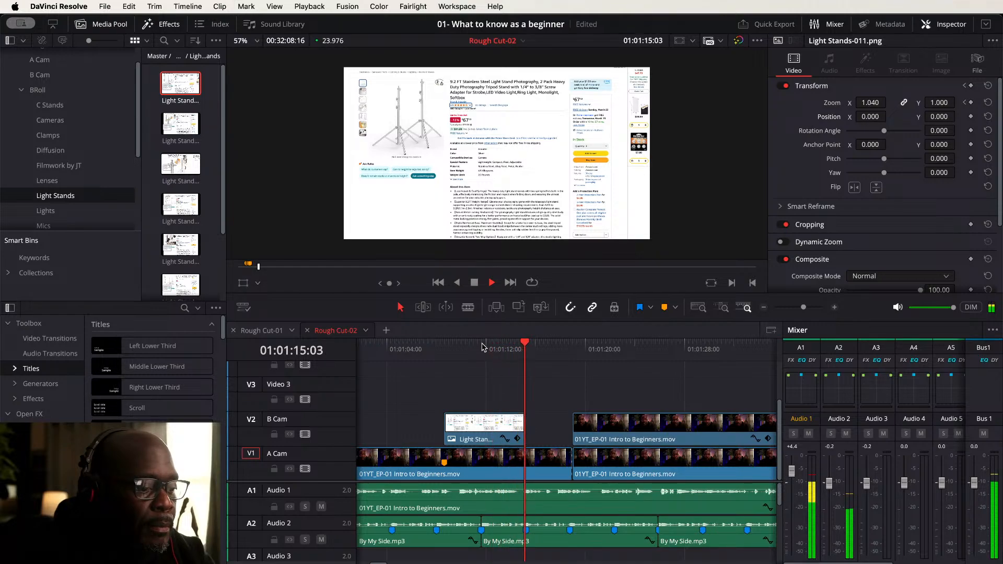
{"action": "key", "text": "space"}
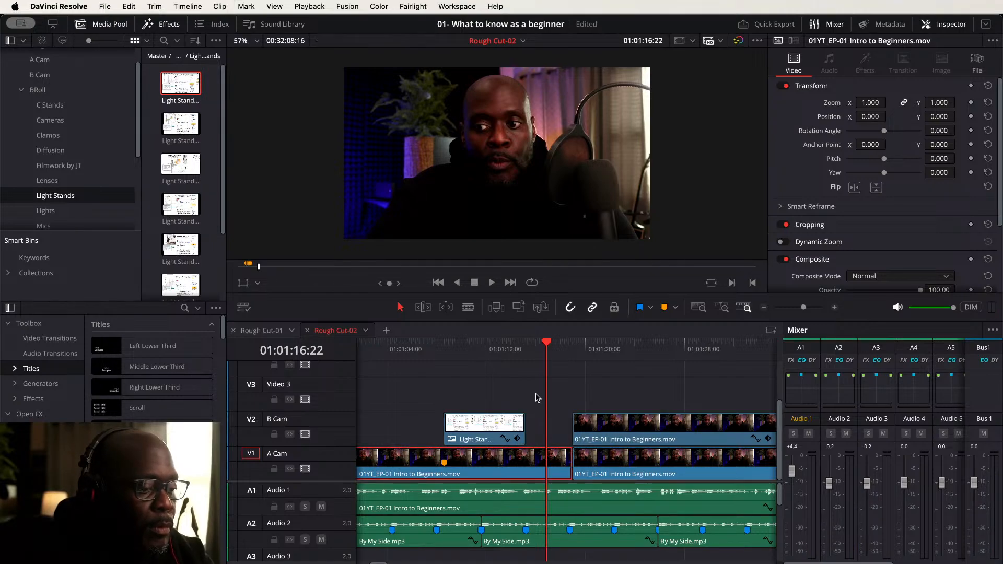
- Split the A Cam clip at 01:01:16:22 and move the short segment up onto B Cam
{"action": "key", "text": "super+b"}
{"action": "left_click", "coordinate": [558, 462]}
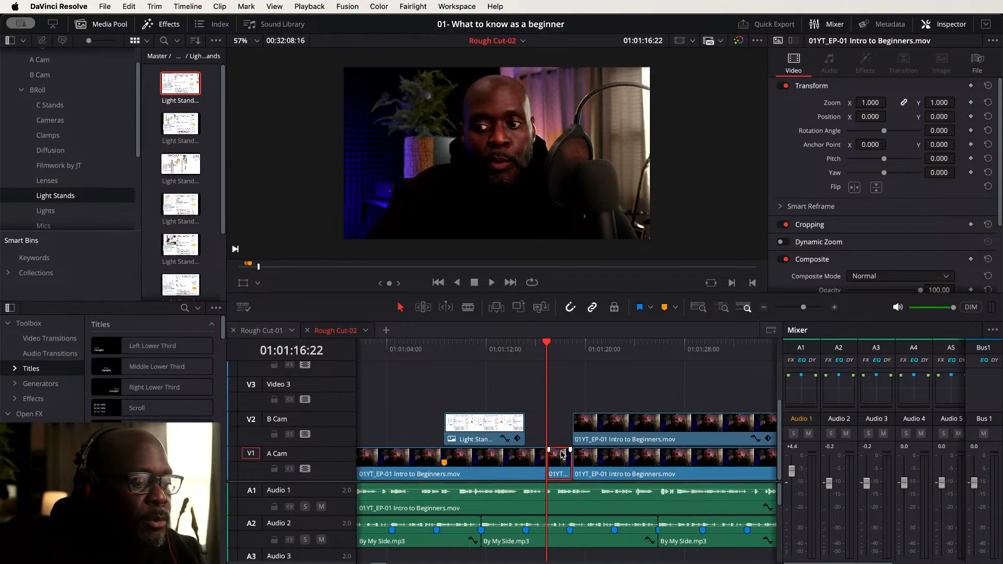
{"action": "left_click_drag", "start_coordinate": [561, 454], "coordinate": [562, 430]}
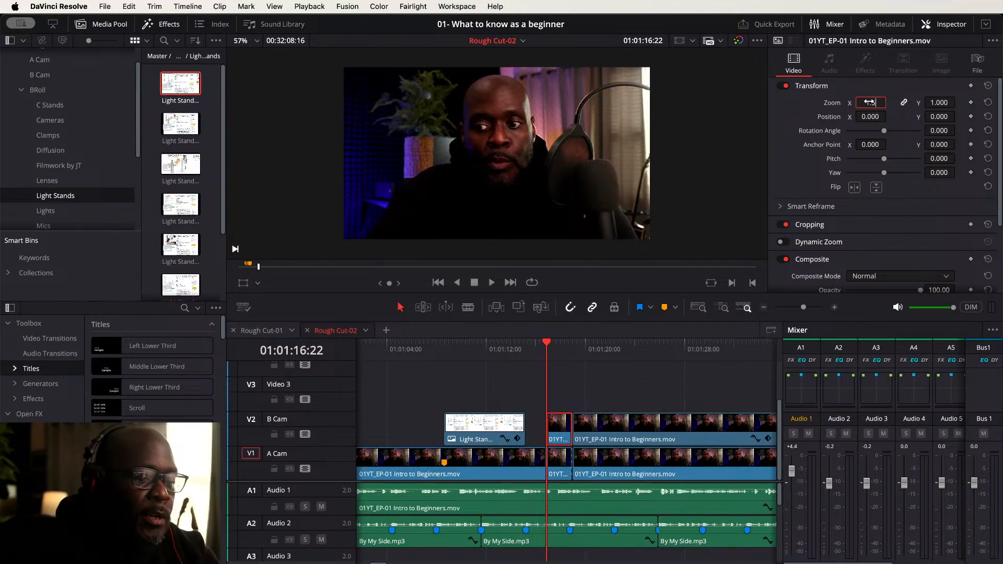
- Punch in on the short B Cam segment with a zoom of 1.500 and position Y of -219
{"action": "key", "text": "Return"}
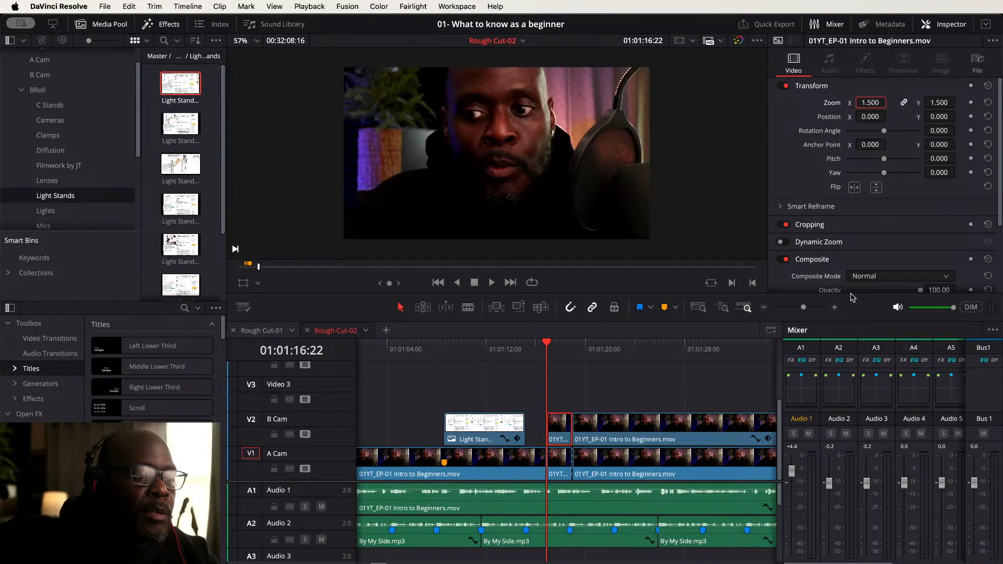
{"action": "left_click", "coordinate": [648, 429]}
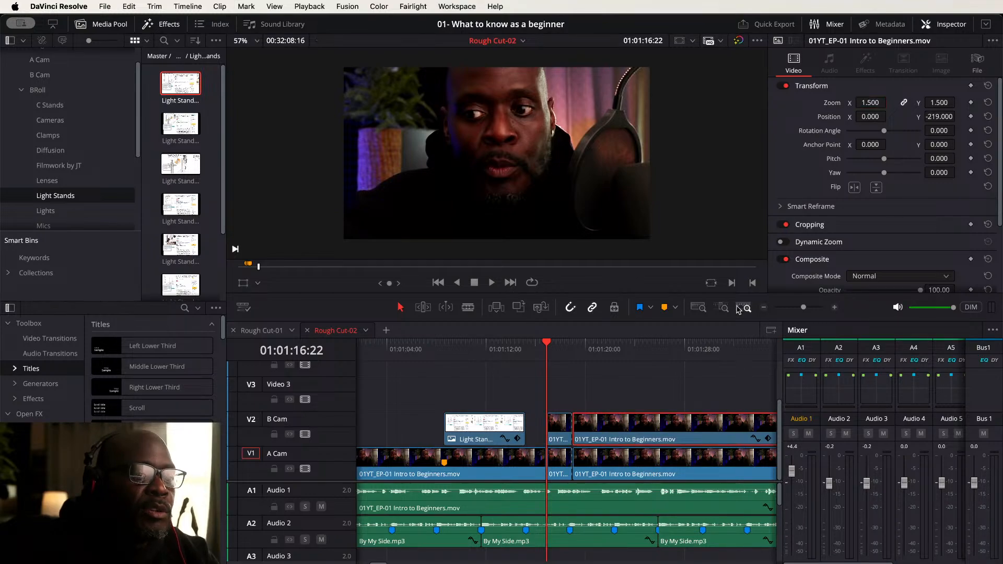
{"action": "left_click", "coordinate": [557, 426]}
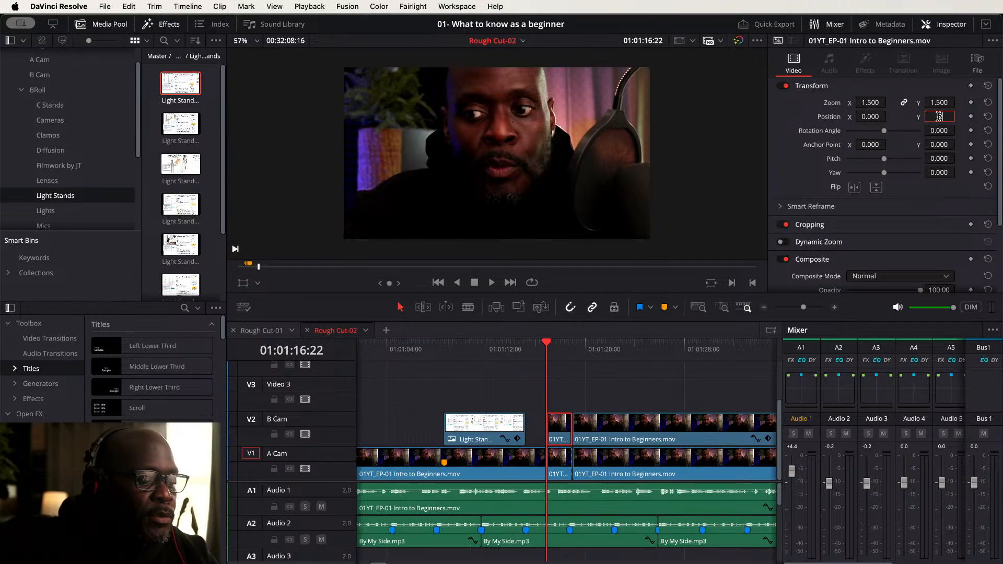
{"action": "key", "text": "Return"}
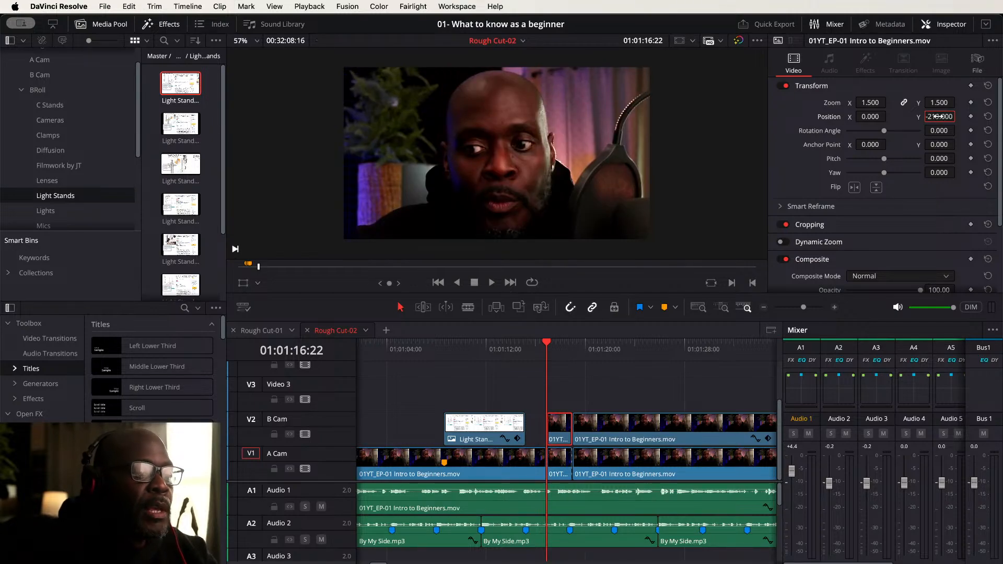
- Zoom the timeline out and play back the new punch-in edits
{"action": "left_click", "coordinate": [494, 349]}
{"action": "key", "text": "space"}
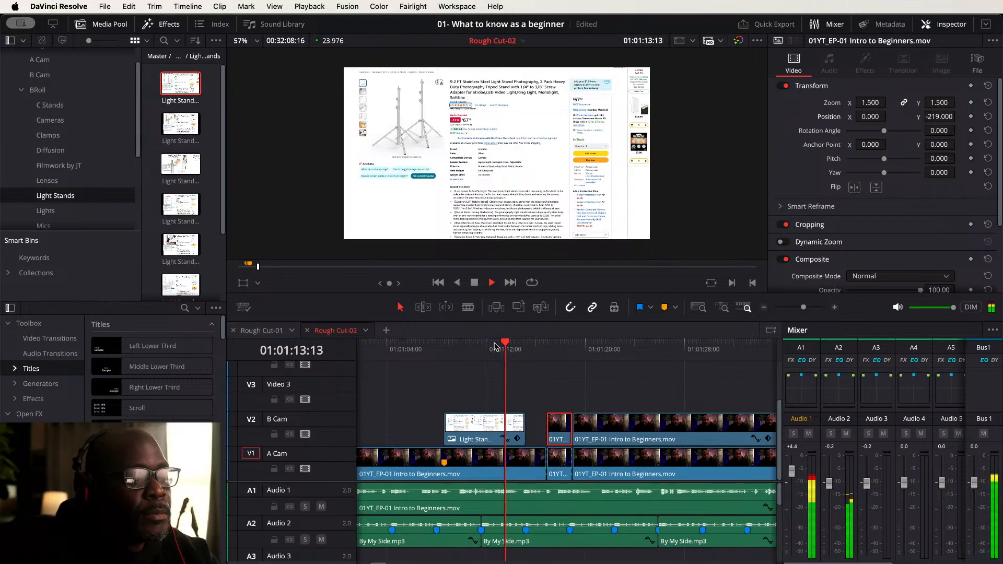
{"action": "key", "text": "super+minus"}
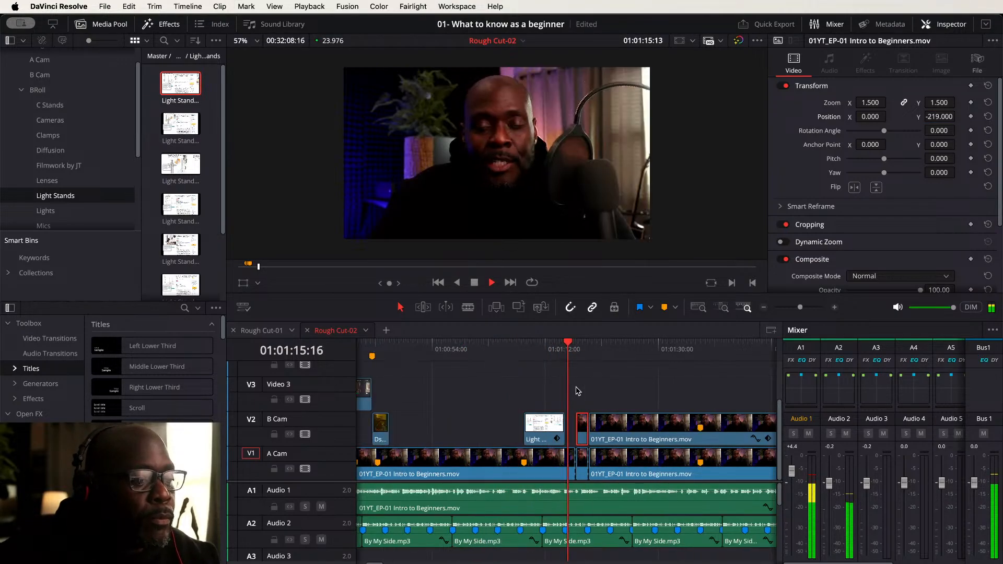
{"action": "key", "text": "super+minus"}
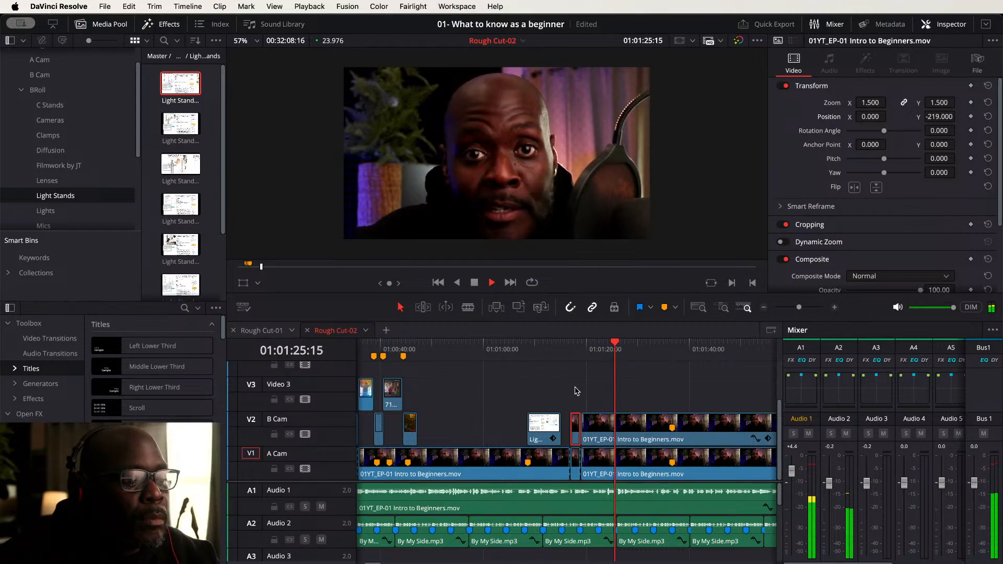
{"action": "key", "text": "space"}
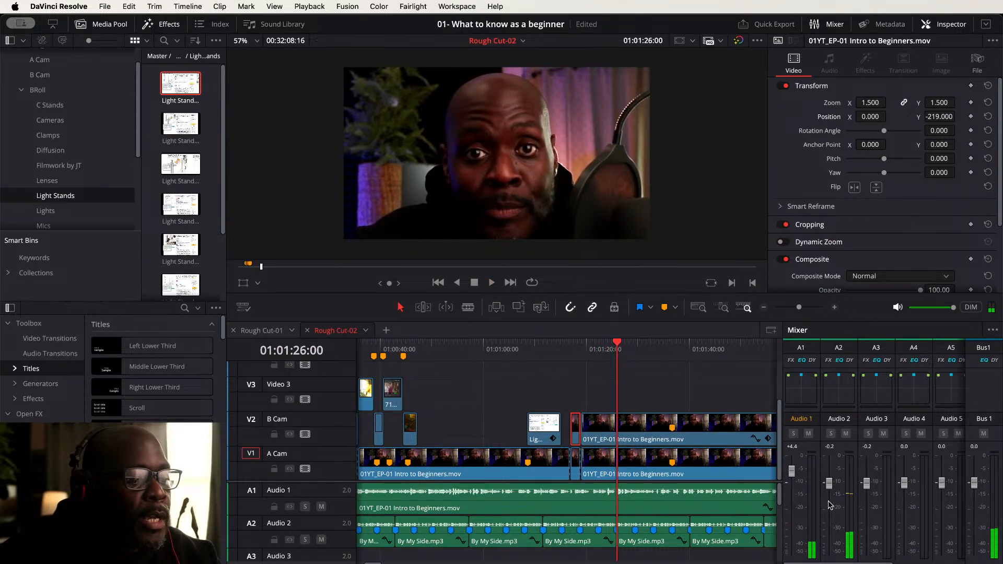
- Split the long B Cam clip at the playhead and delete the part after the cut
{"action": "left_click", "coordinate": [654, 426]}
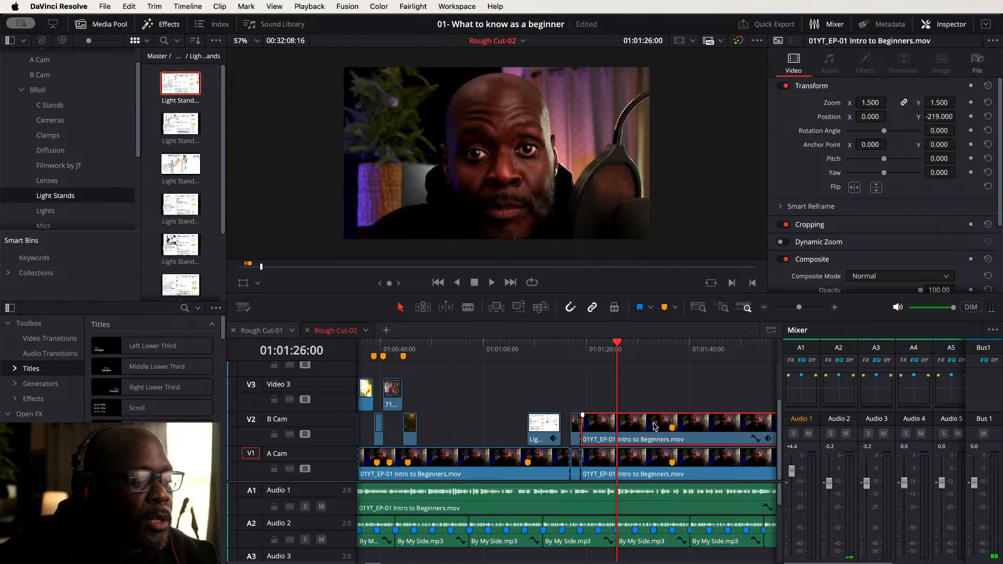
{"action": "key", "text": "super+b"}
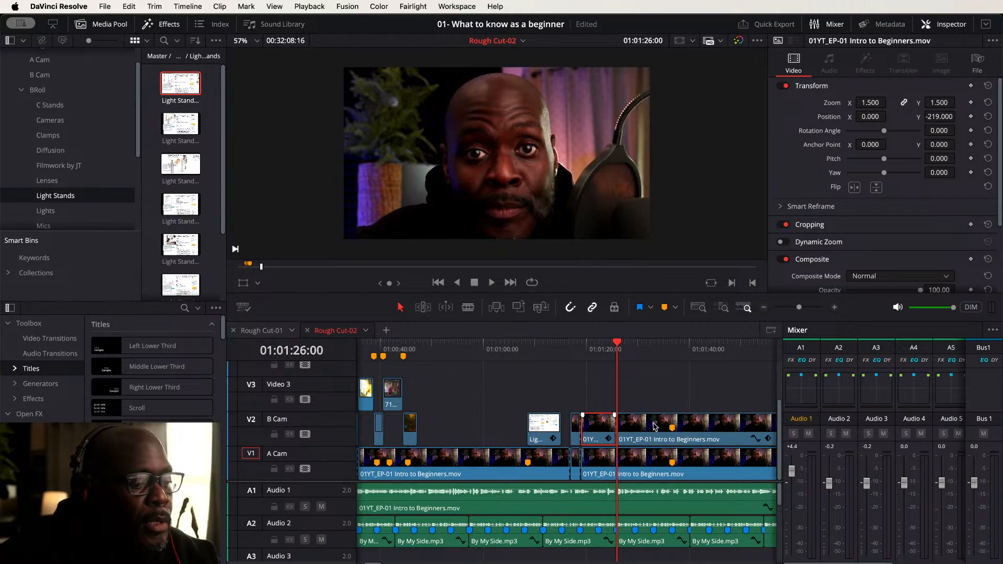
{"action": "key", "text": "Delete"}
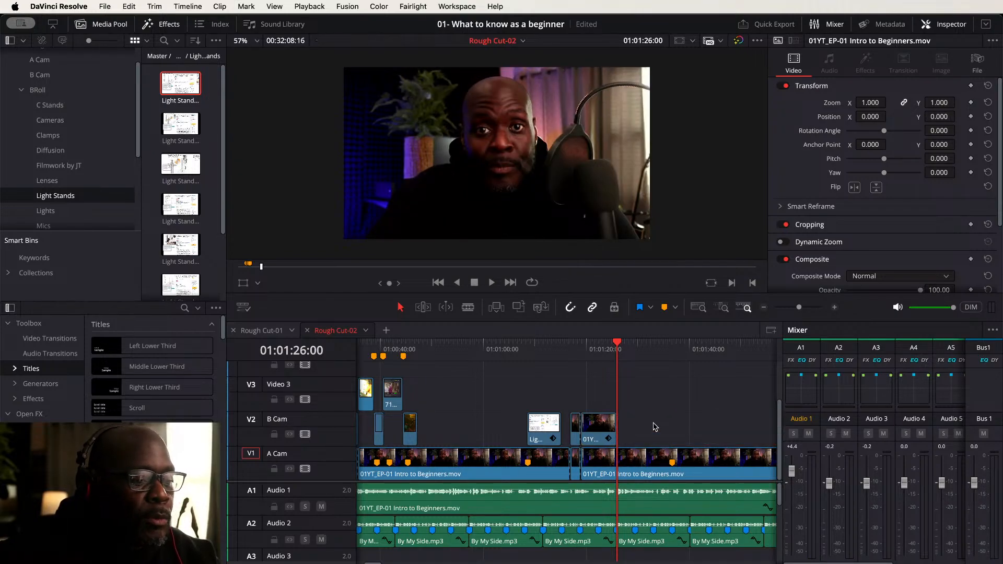
- Play back the section around the Light Stands image cutaway
{"action": "left_click", "coordinate": [524, 348]}
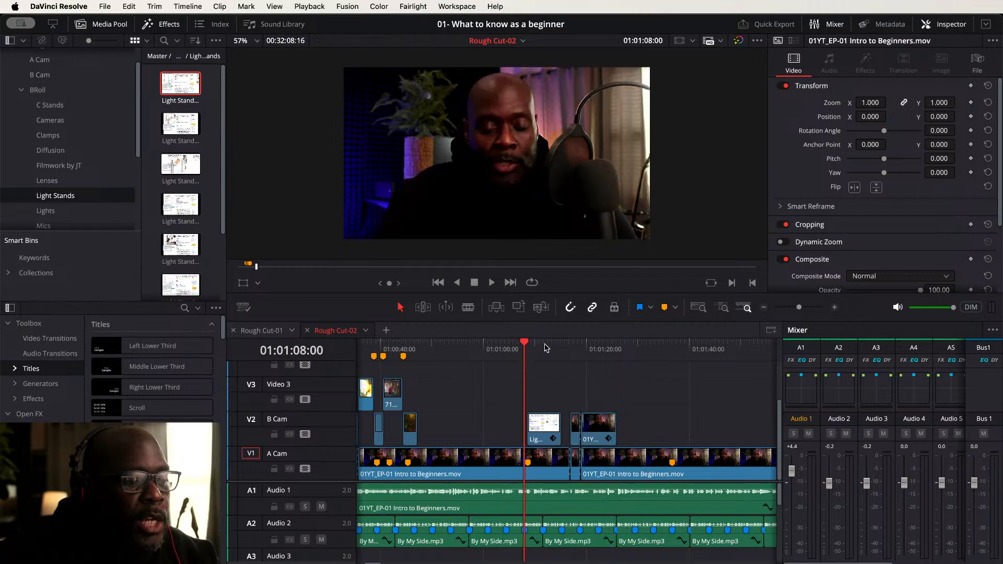
{"action": "key", "text": "space"}
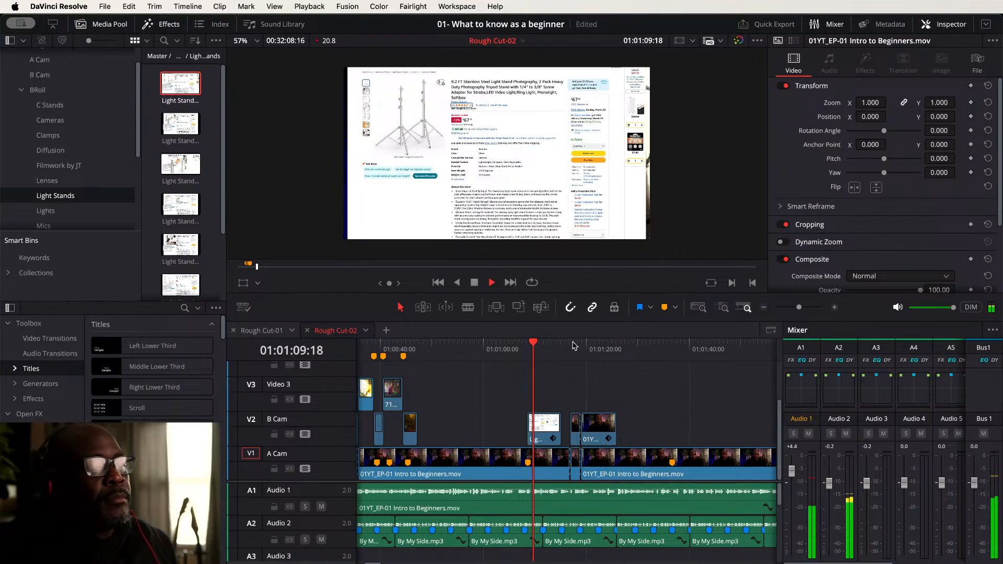
{"action": "key", "text": "space"}
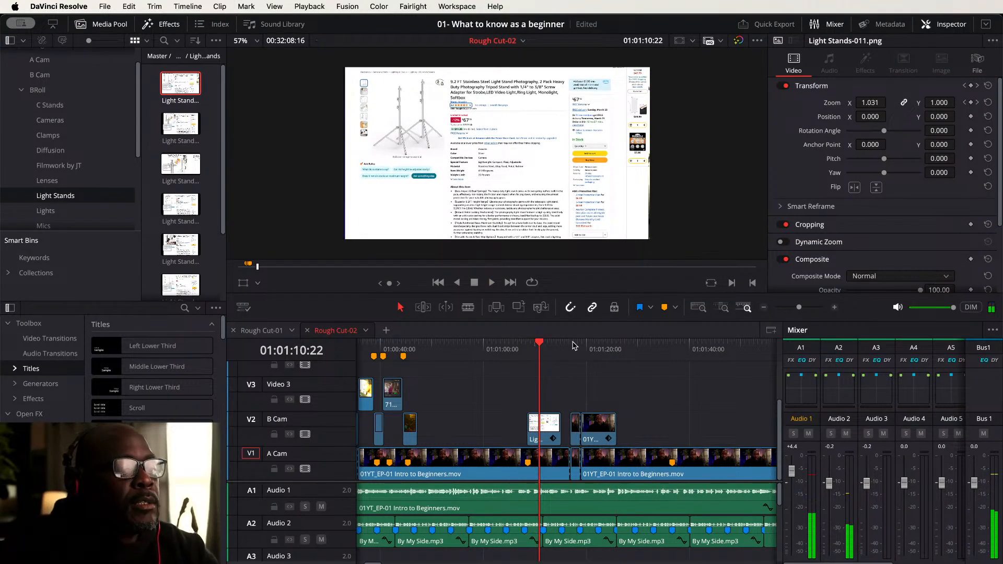
- Set the Light Stands image's zoom X to 1.040 at the start of the cutaway
{"action": "left_click", "coordinate": [530, 346]}
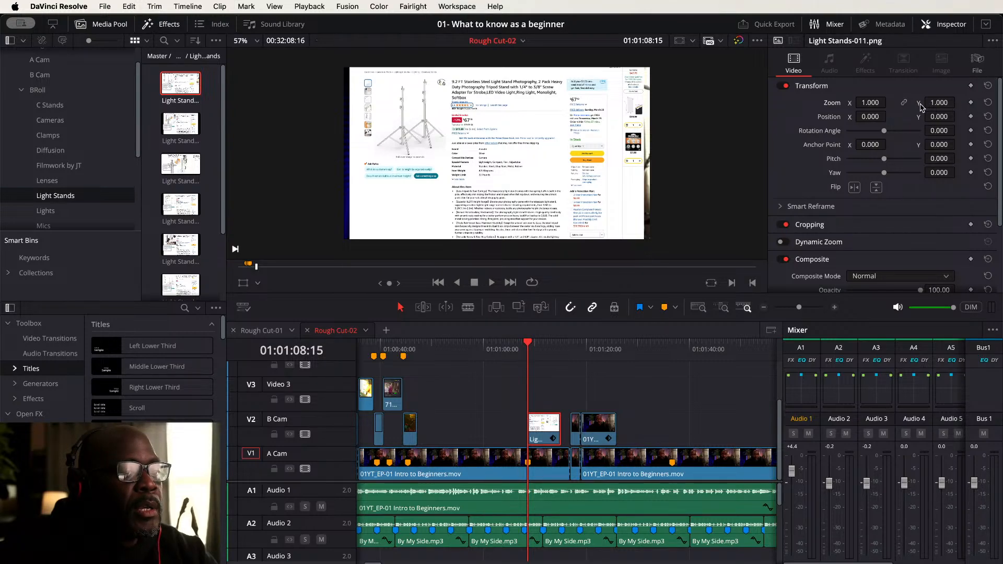
{"action": "left_click_drag", "start_coordinate": [939, 103], "coordinate": [944, 103]}
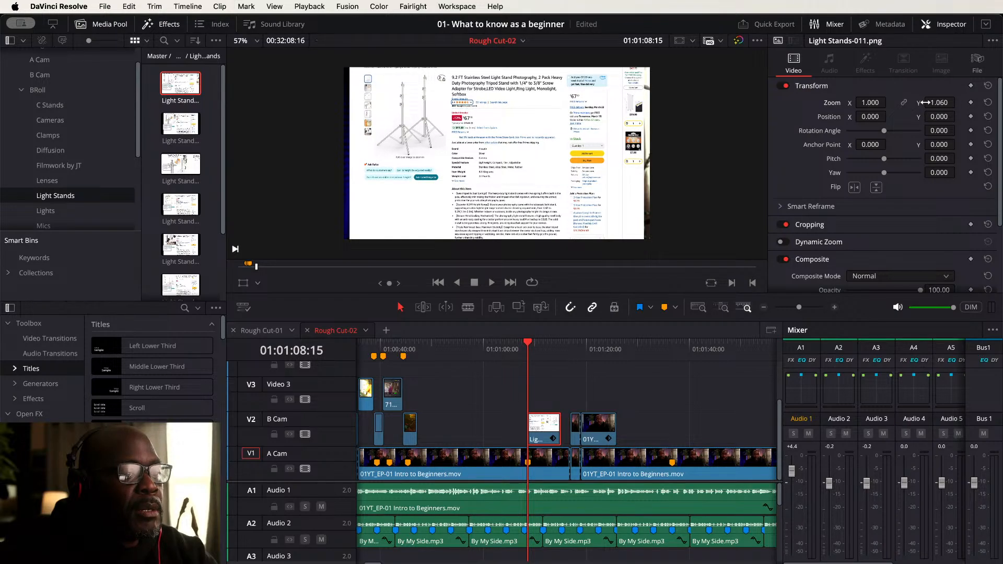
{"action": "left_click", "coordinate": [989, 103]}
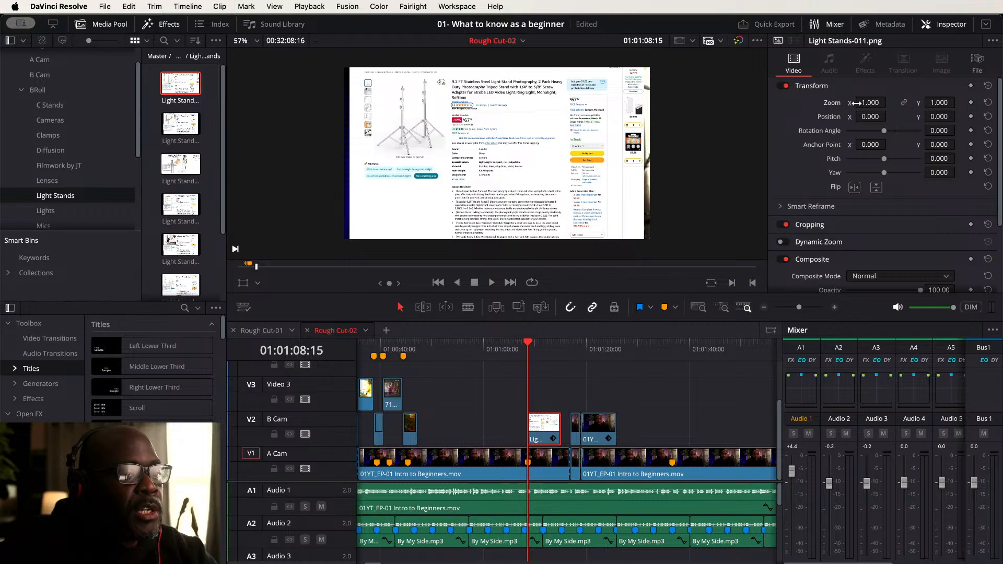
{"action": "left_click_drag", "start_coordinate": [888, 103], "coordinate": [890, 102]}
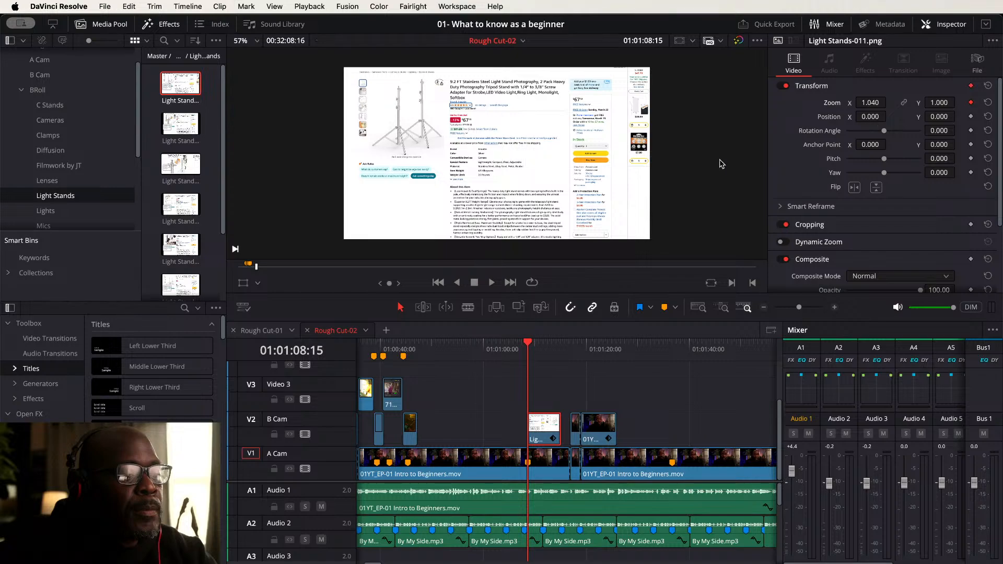
- Play back the Light Stands cutaway to review its zoom animation
{"action": "left_click", "coordinate": [558, 345]}
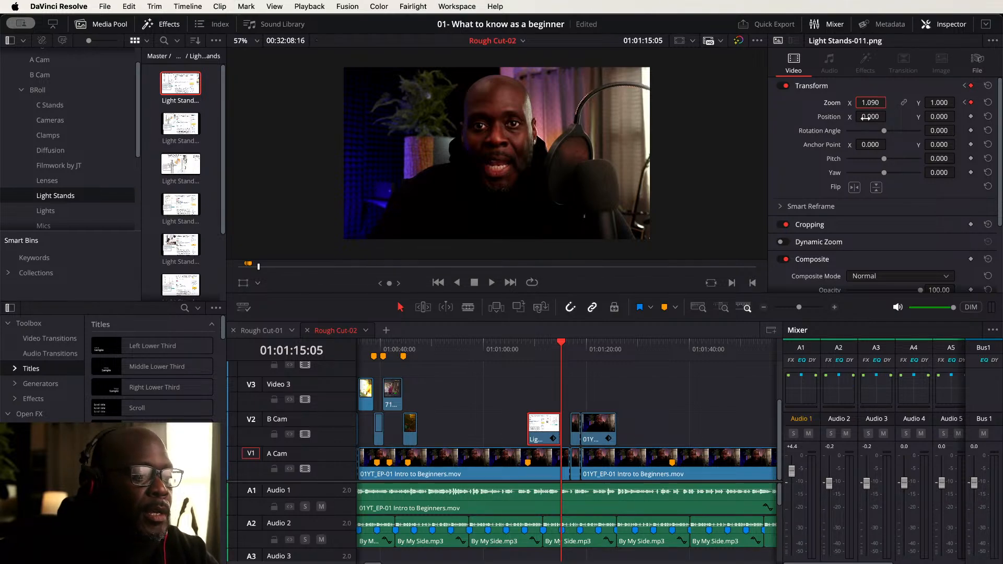
{"action": "left_click", "coordinate": [516, 345]}
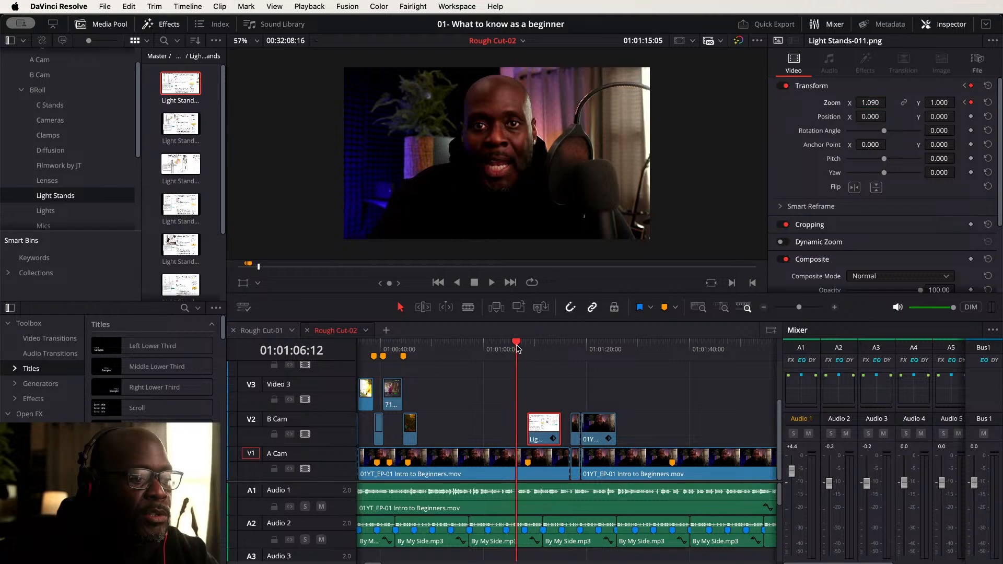
{"action": "key", "text": "space"}
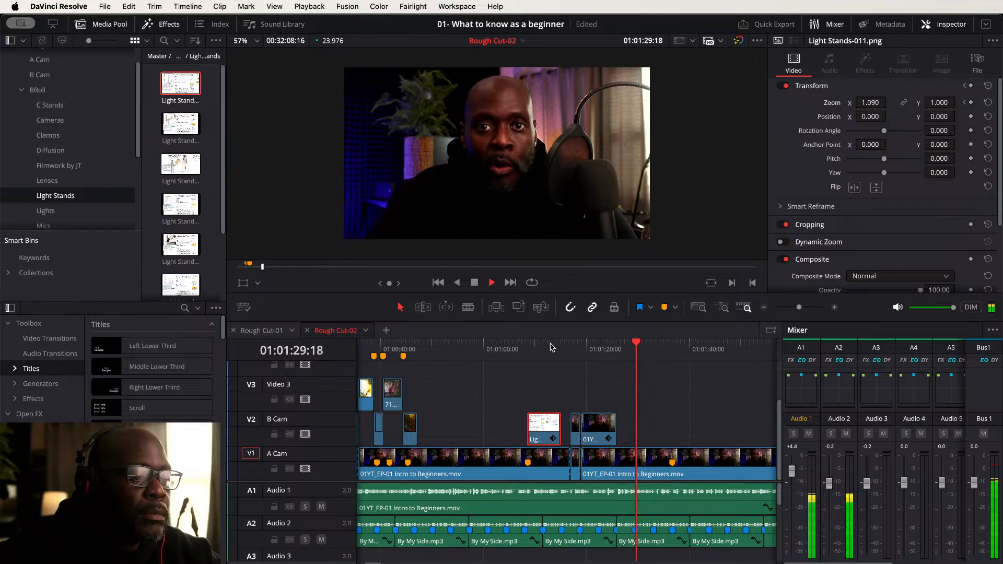
- Play the A Cam footage further along and drop seven markers in a row on the timeline
{"action": "scroll", "coordinate": [542, 404], "scroll_direction": "right", "scroll_amount": 3}
{"action": "scroll", "coordinate": [528, 402], "scroll_direction": "right", "scroll_amount": 2}
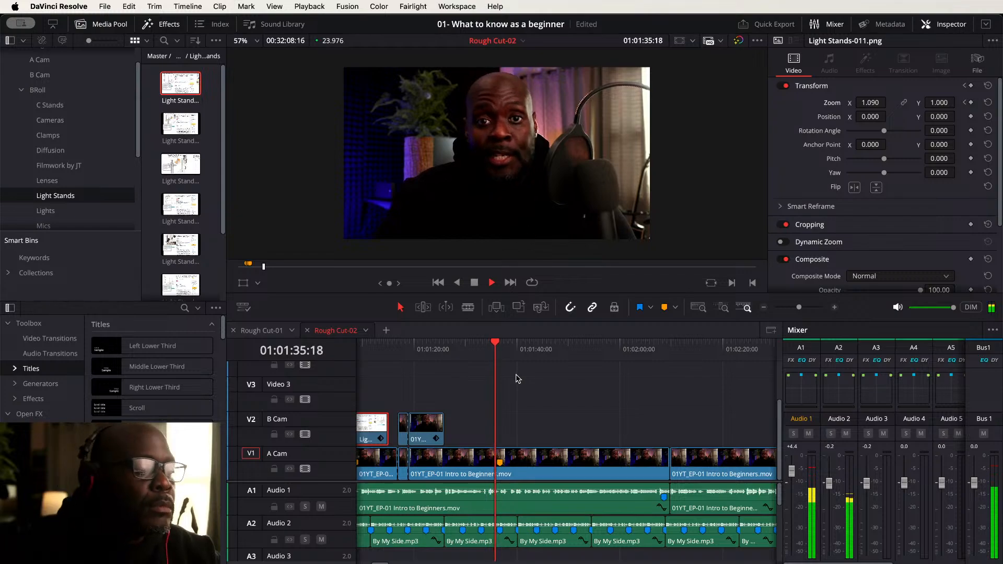
{"action": "key", "text": "space"}
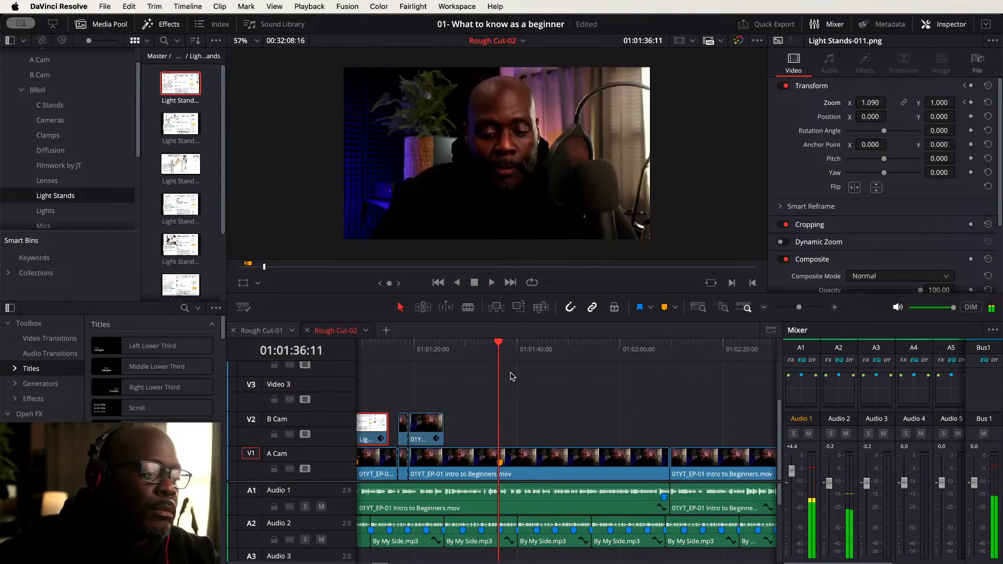
{"action": "left_click", "coordinate": [485, 345]}
{"action": "key", "text": "space"}
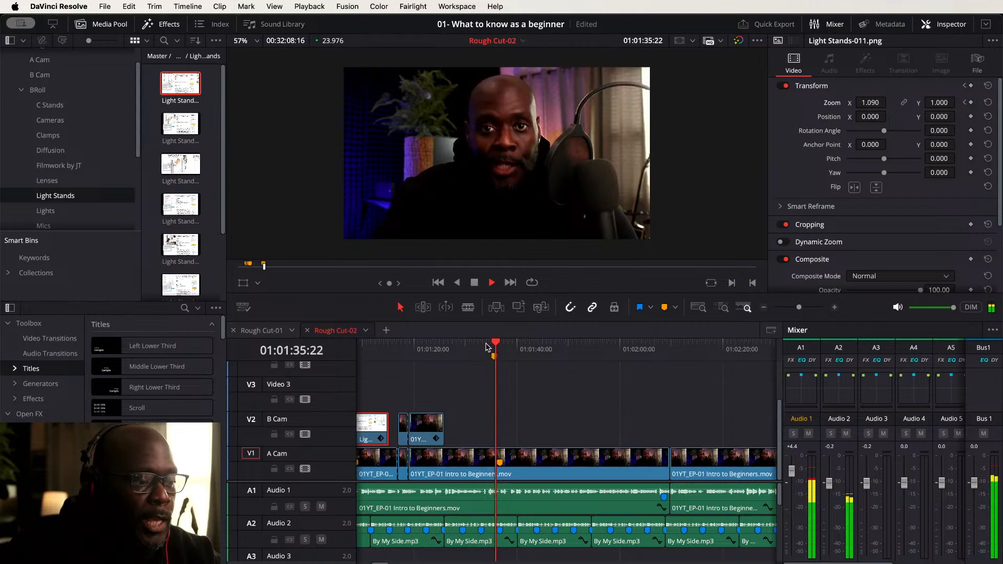
{"action": "key", "text": "m"}
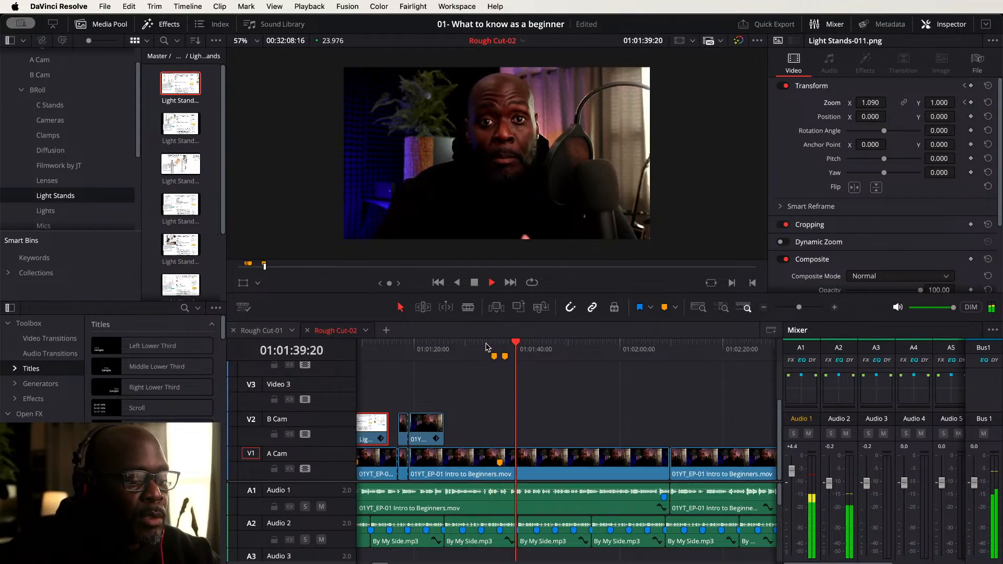
{"action": "key", "text": "m"}
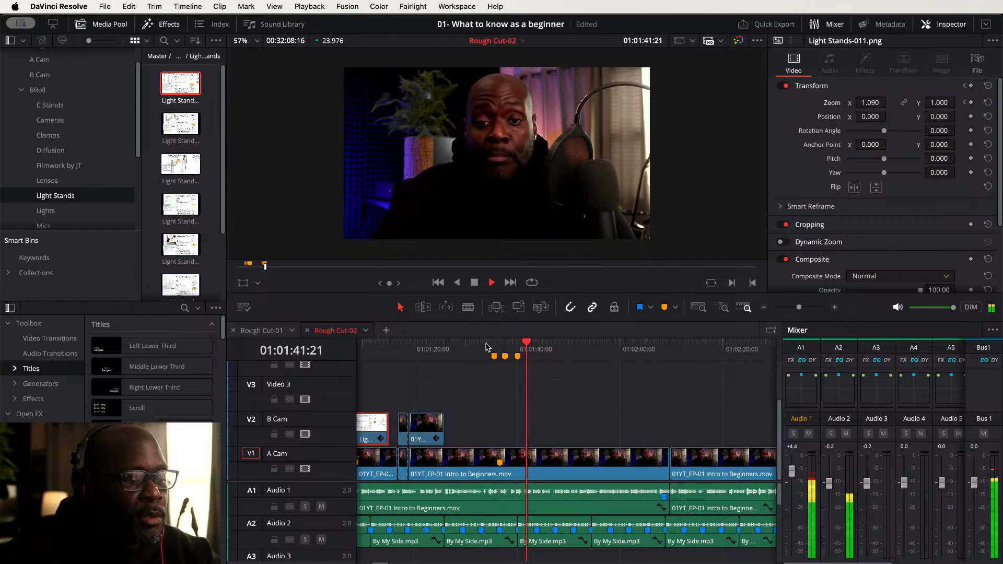
{"action": "key", "text": "m"}
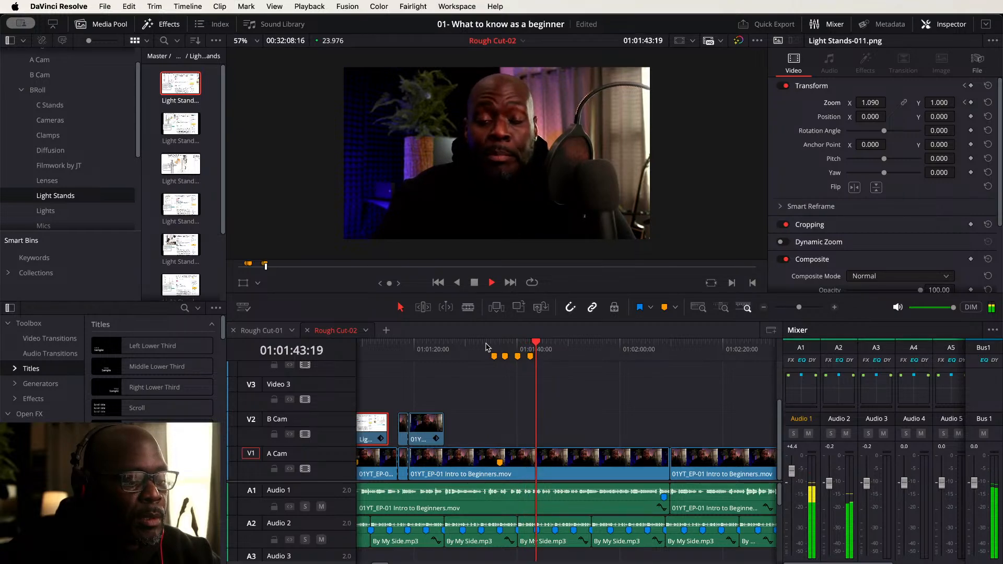
{"action": "key", "text": "m"}
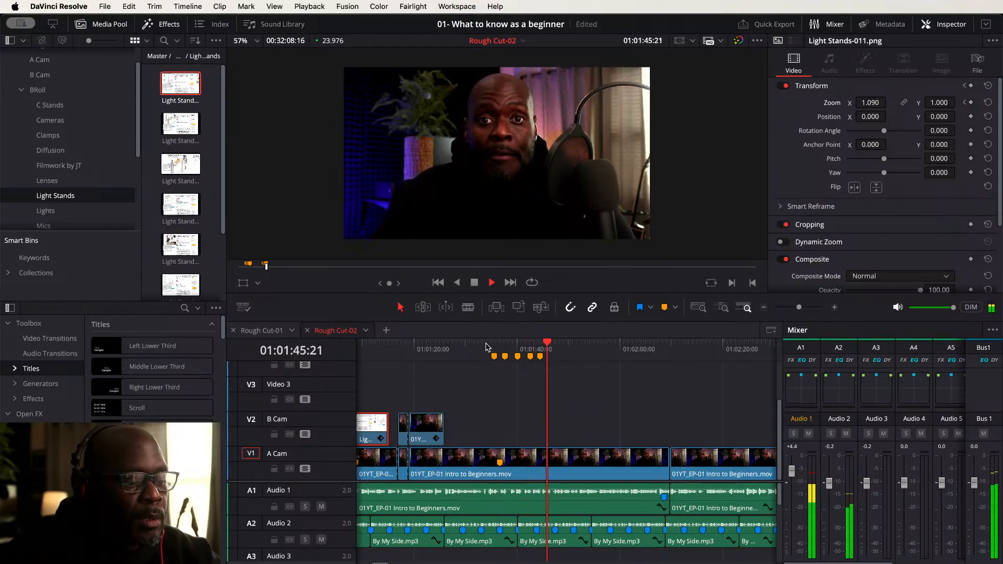
{"action": "key", "text": "m"}
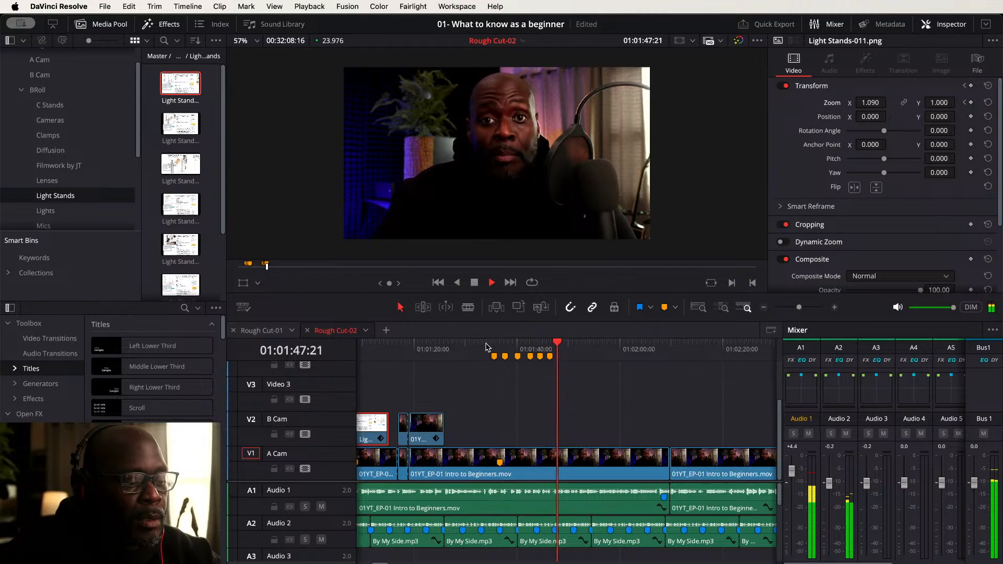
{"action": "key", "text": "m"}
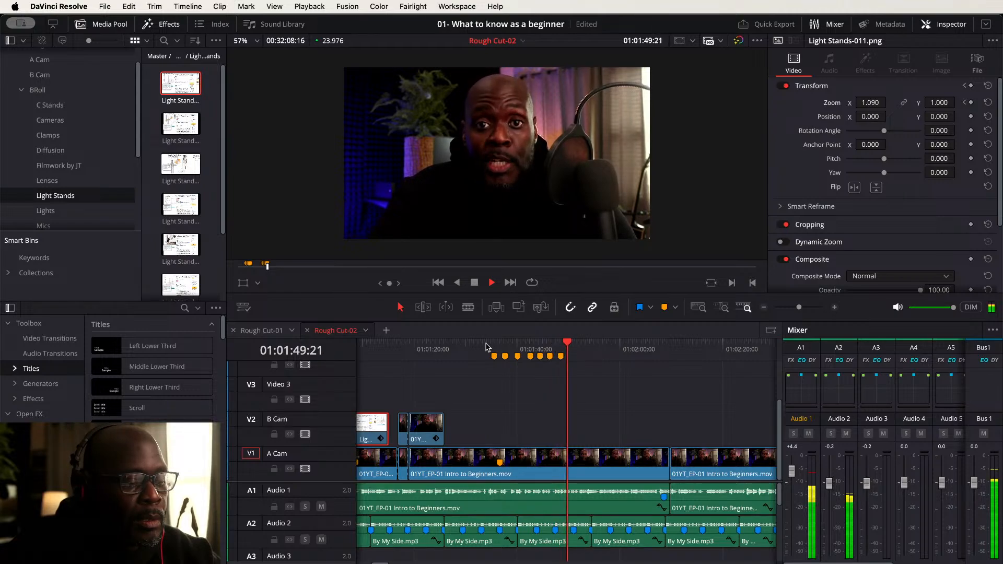
{"action": "key", "text": "m"}
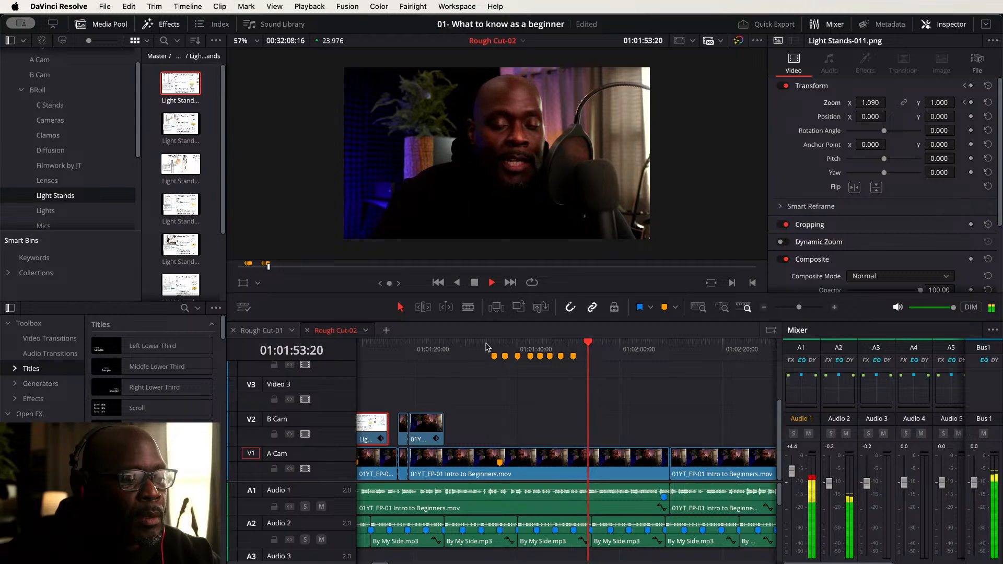
{"action": "key", "text": "space"}
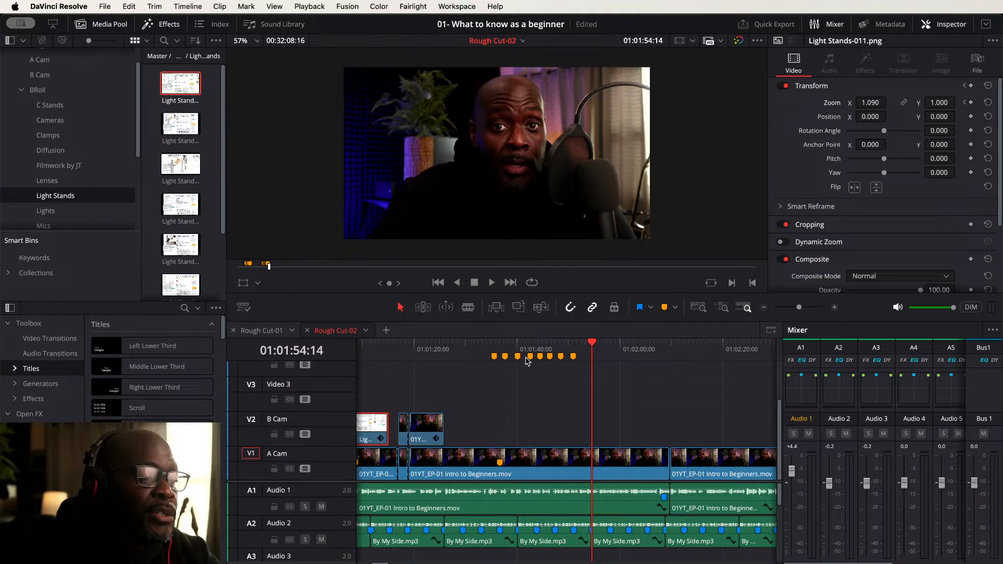
- Place the fourth Light Stands image onto the B Cam track at the first new marker
{"action": "scroll", "coordinate": [508, 384], "scroll_direction": "up", "scroll_amount": 5}
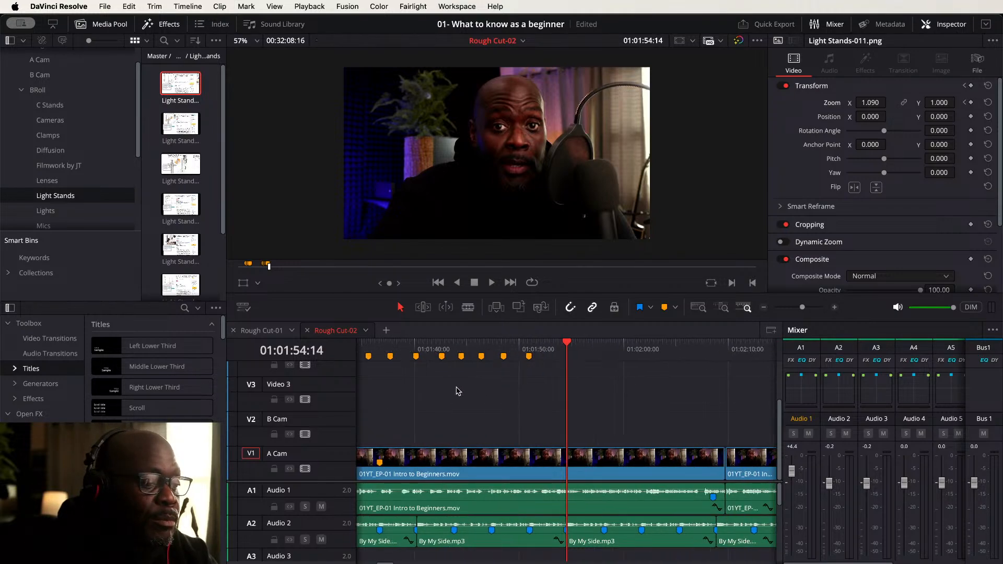
{"action": "scroll", "coordinate": [523, 400], "scroll_direction": "left", "scroll_amount": 5}
{"action": "scroll", "coordinate": [565, 418], "scroll_direction": "up", "scroll_amount": 1}
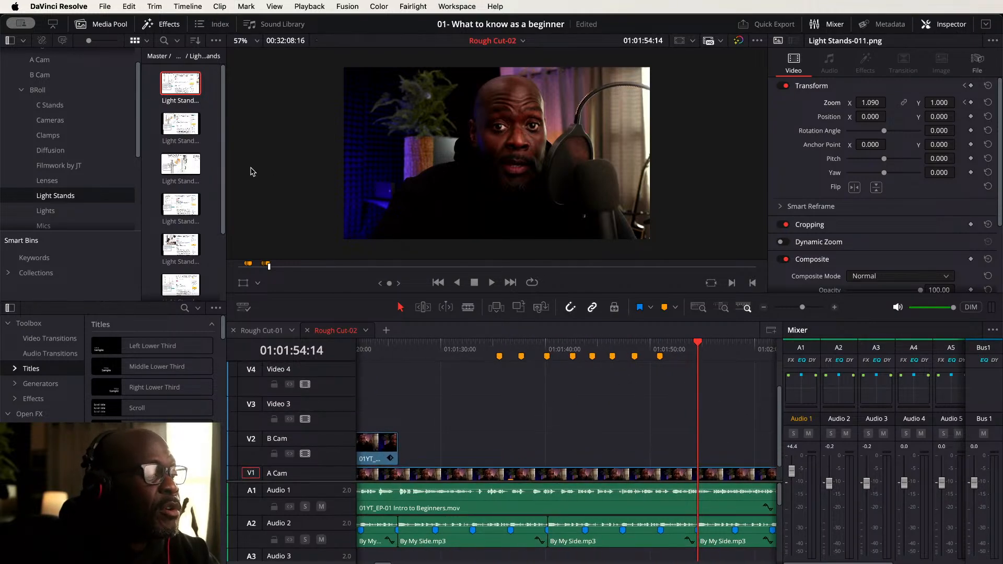
{"action": "left_click", "coordinate": [500, 345]}
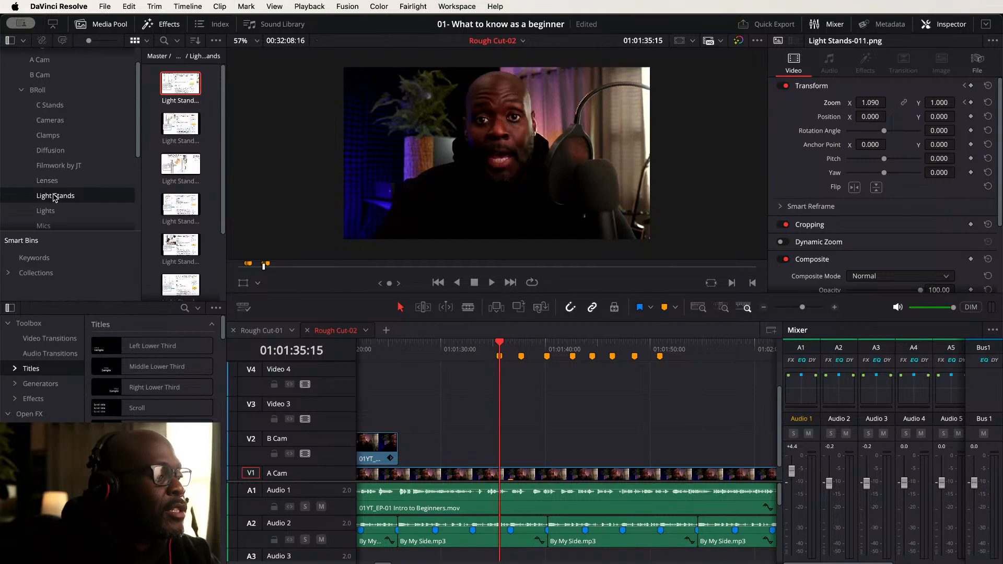
{"action": "left_click", "coordinate": [175, 161]}
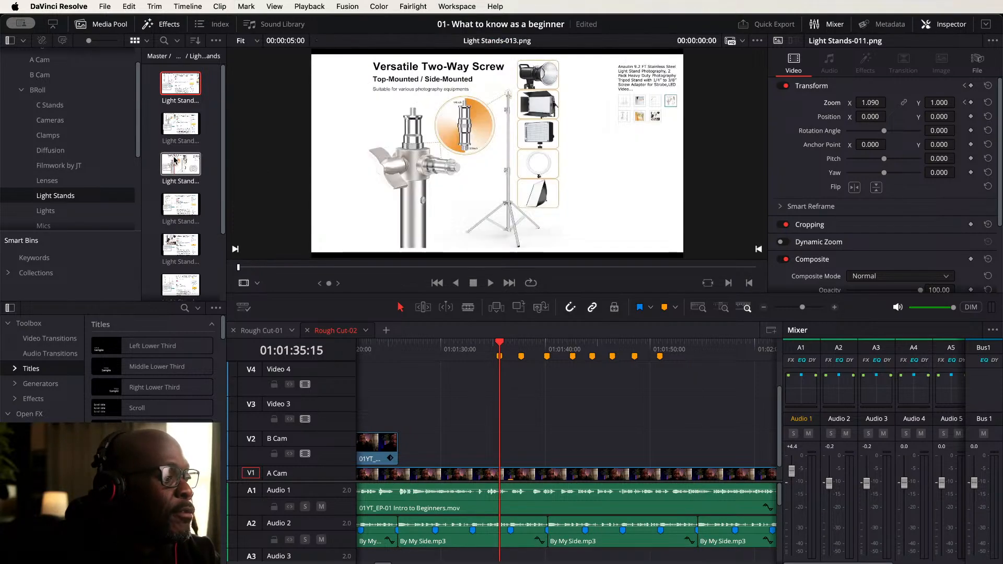
{"action": "left_click", "coordinate": [155, 210]}
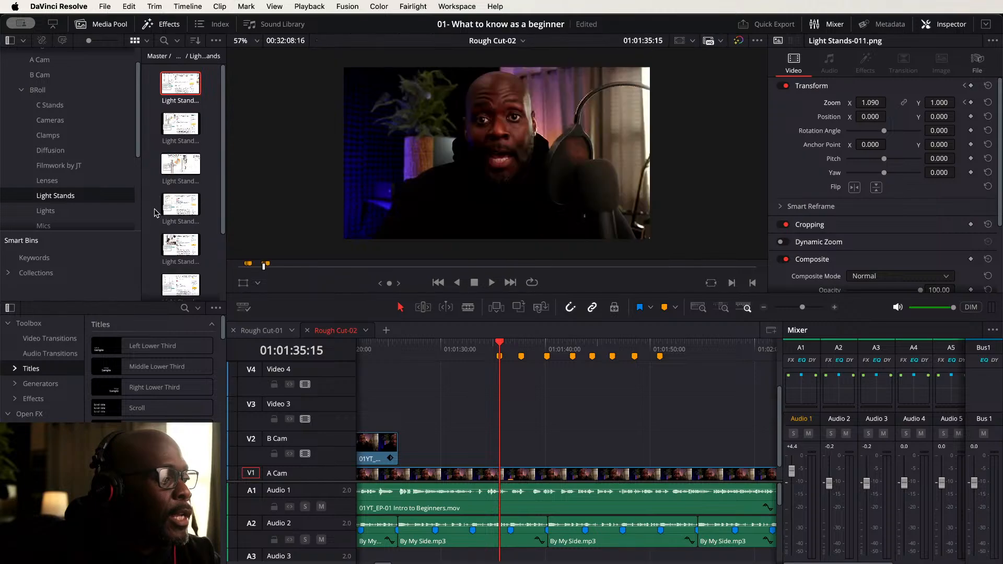
{"action": "left_click", "coordinate": [173, 208]}
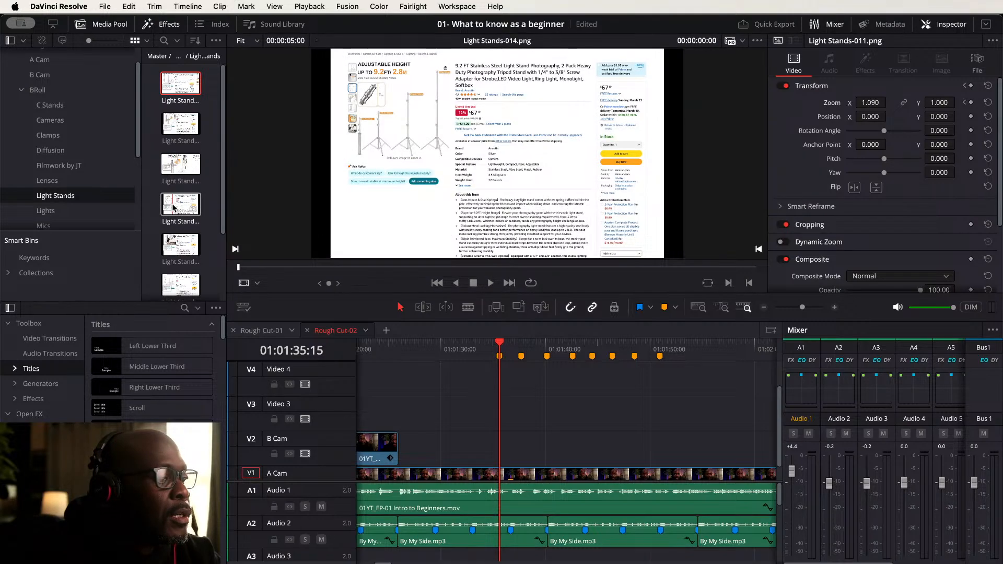
{"action": "left_click_drag", "start_coordinate": [174, 208], "coordinate": [519, 447]}
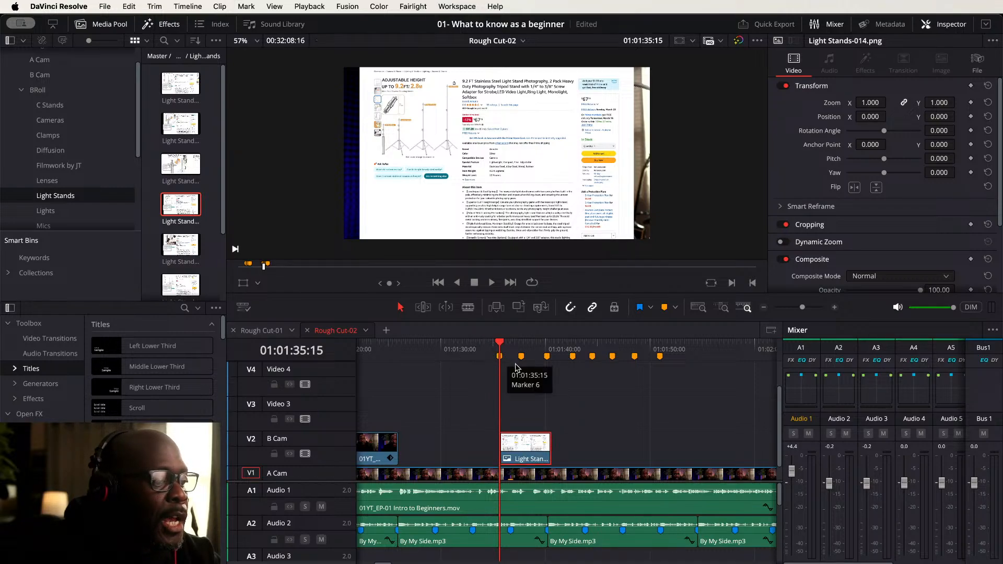
- Trim the new Light Stands image so it ends at the second marker
{"action": "key", "text": "space"}
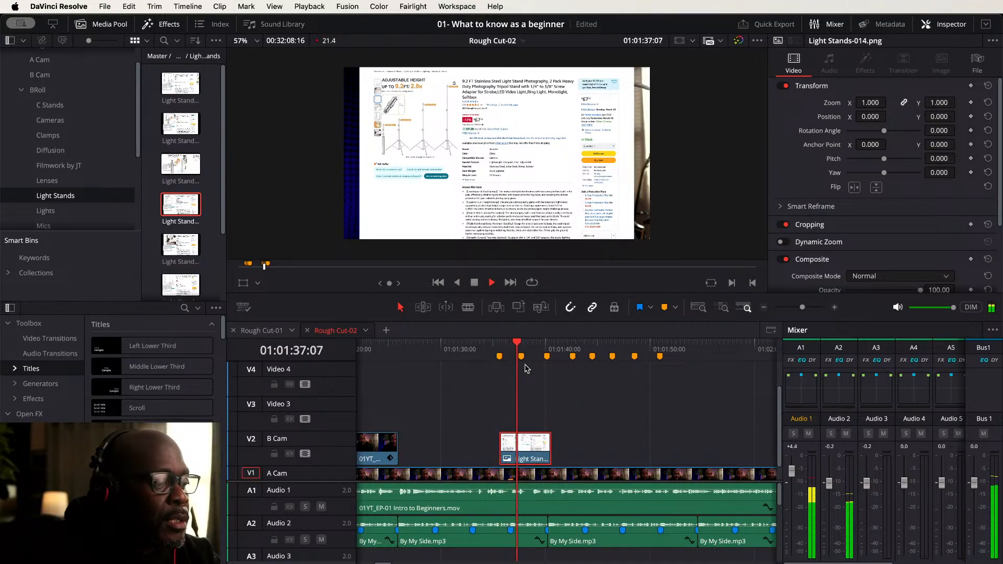
{"action": "key", "text": "space"}
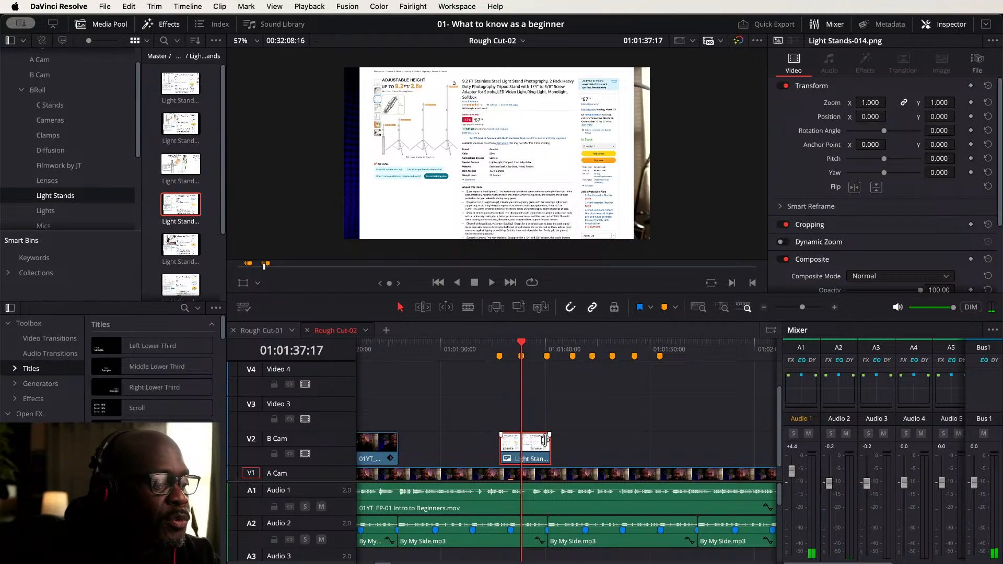
{"action": "left_click_drag", "start_coordinate": [545, 440], "coordinate": [521, 442]}
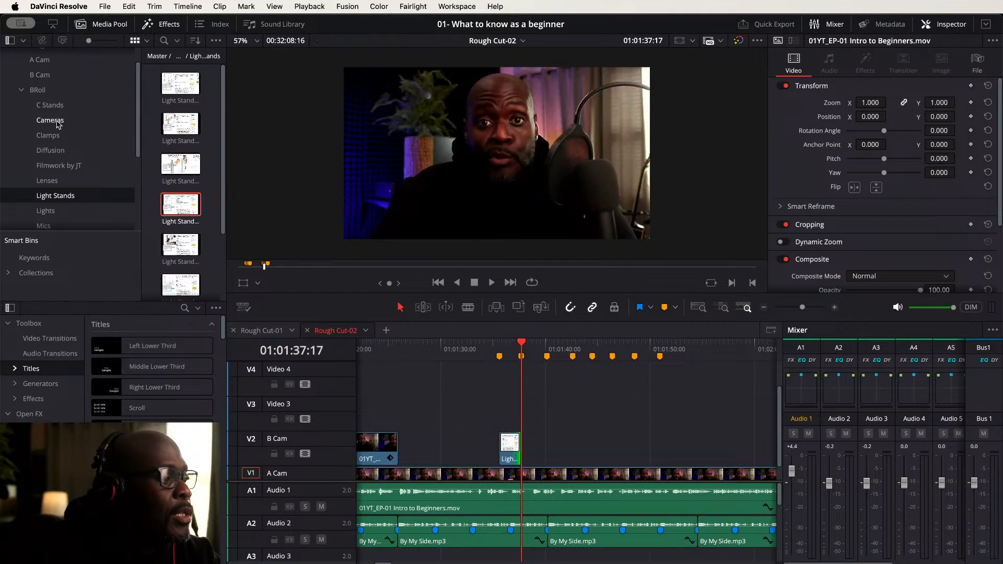
- Open the Diffusion bin and place the Diffusion1 image on the Video 3 track at the second new marker
{"action": "left_click", "coordinate": [53, 150]}
{"action": "double_click", "coordinate": [172, 92]}
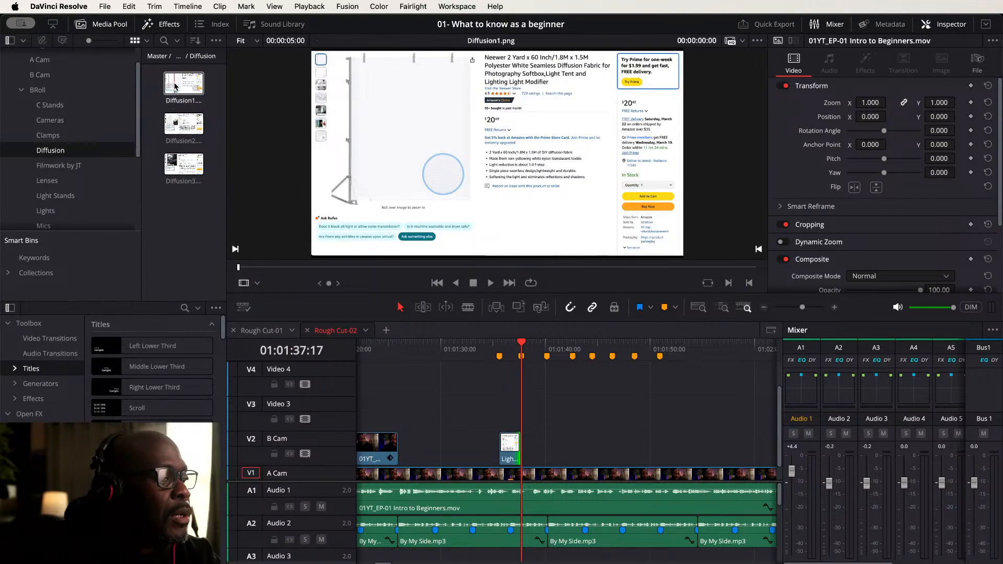
{"action": "left_click_drag", "start_coordinate": [176, 86], "coordinate": [547, 413]}
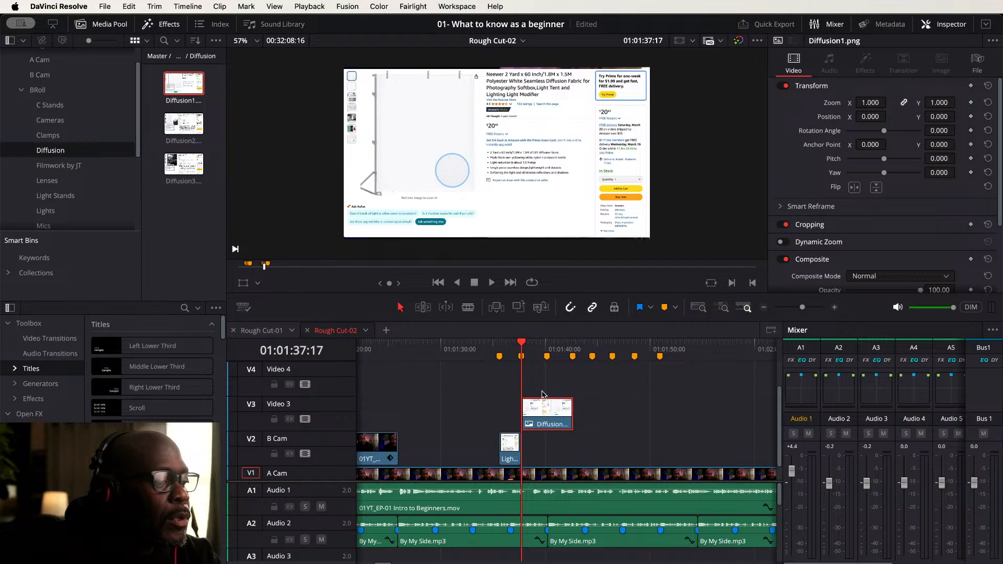
- Trim the Diffusion1 image so it ends at the next marker
{"action": "key", "text": "space"}
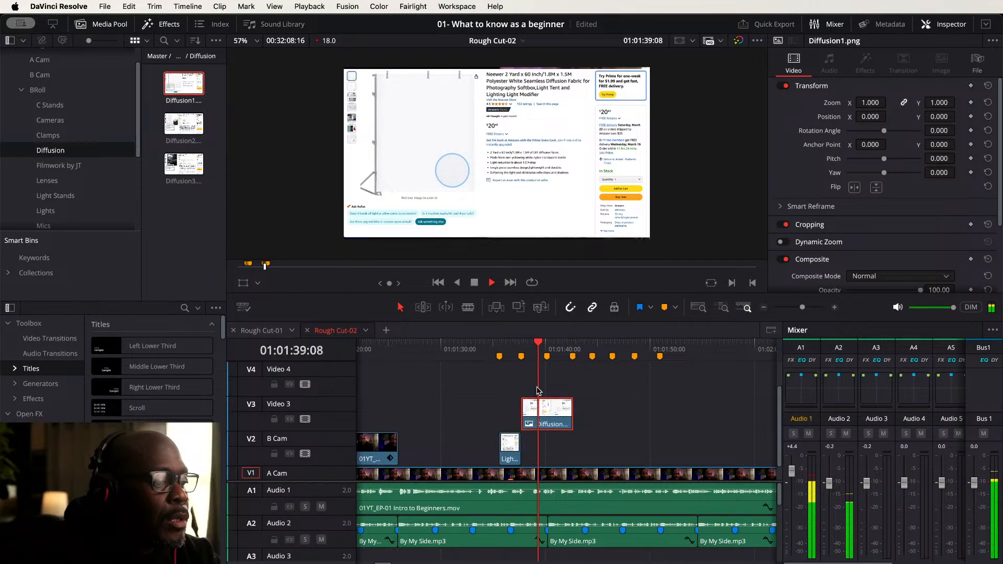
{"action": "left_click", "coordinate": [569, 414]}
{"action": "left_click_drag", "start_coordinate": [568, 415], "coordinate": [547, 414]}
- Open the Black Cloth Negative Fill bin and import two product images from the browser into it
{"action": "scroll", "coordinate": [44, 170], "scroll_direction": "down", "scroll_amount": 5}
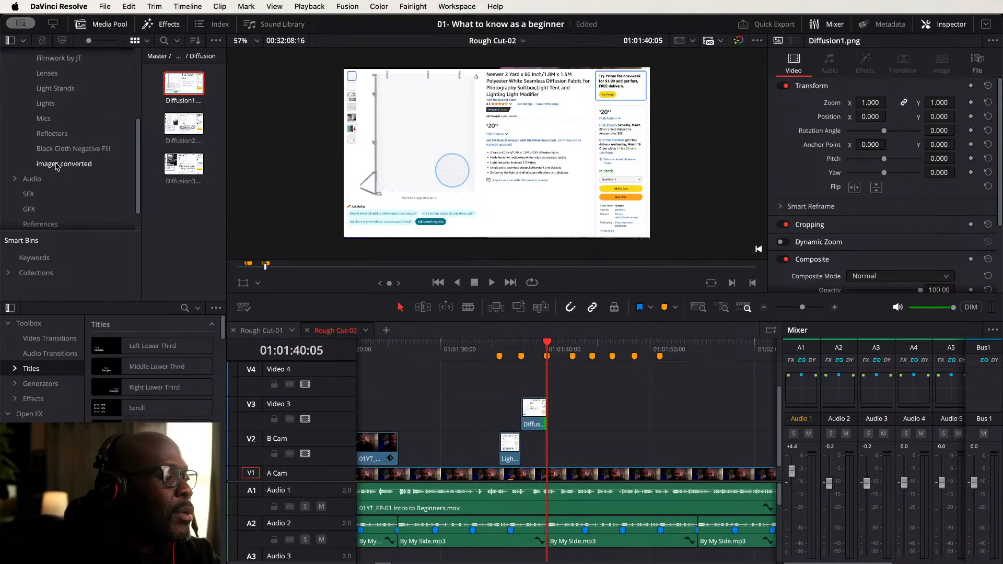
{"action": "left_click", "coordinate": [59, 152]}
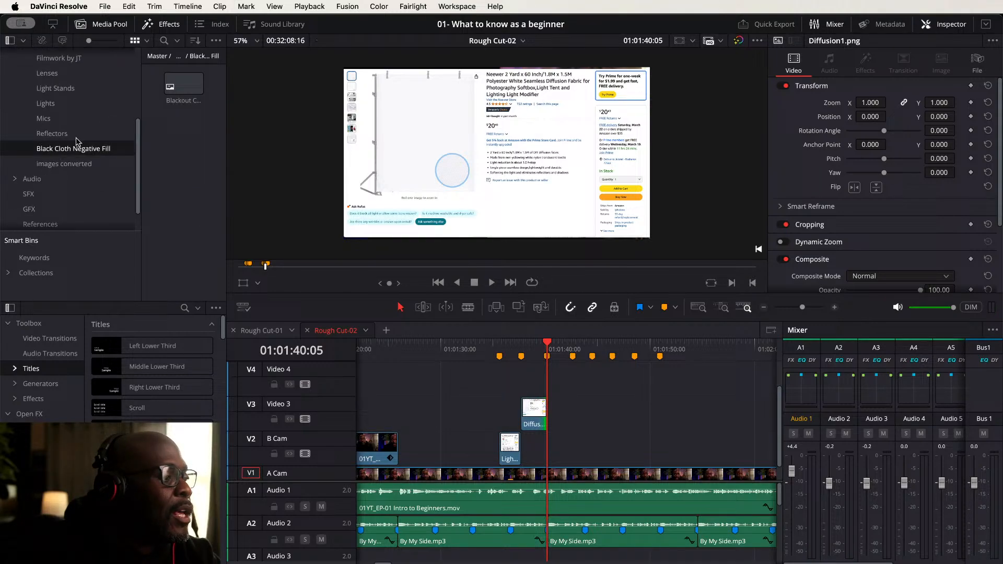
{"action": "left_click", "coordinate": [173, 85]}
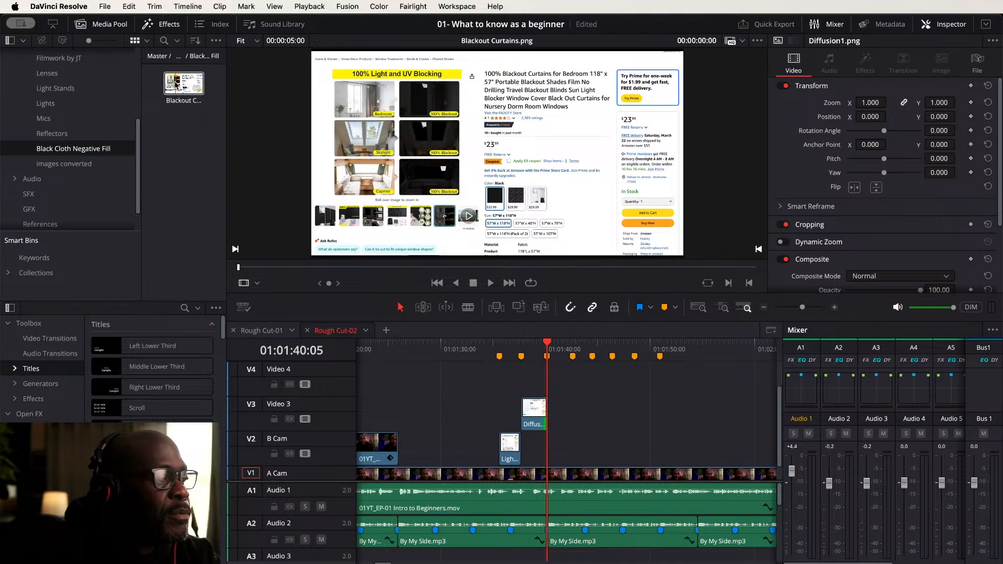
{"action": "key", "text": "q"}
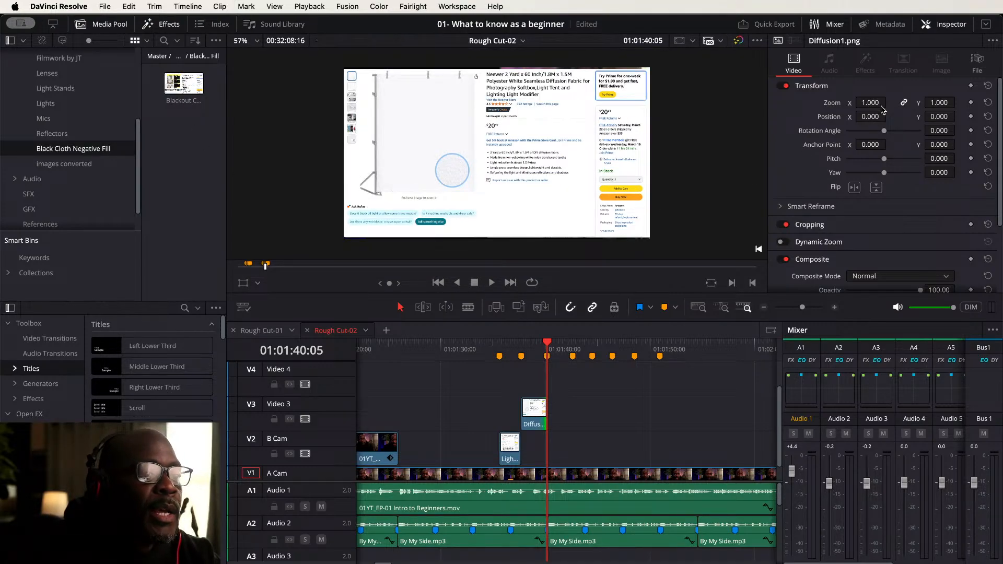
{"action": "key", "text": "super+Tab"}
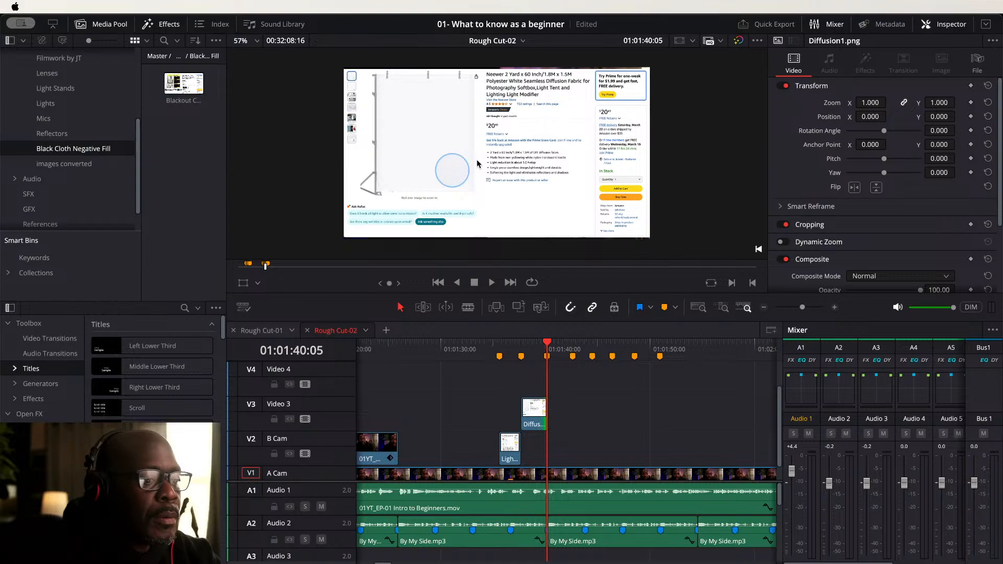
{"action": "left_click_drag", "start_coordinate": [456, 159], "coordinate": [203, 144]}
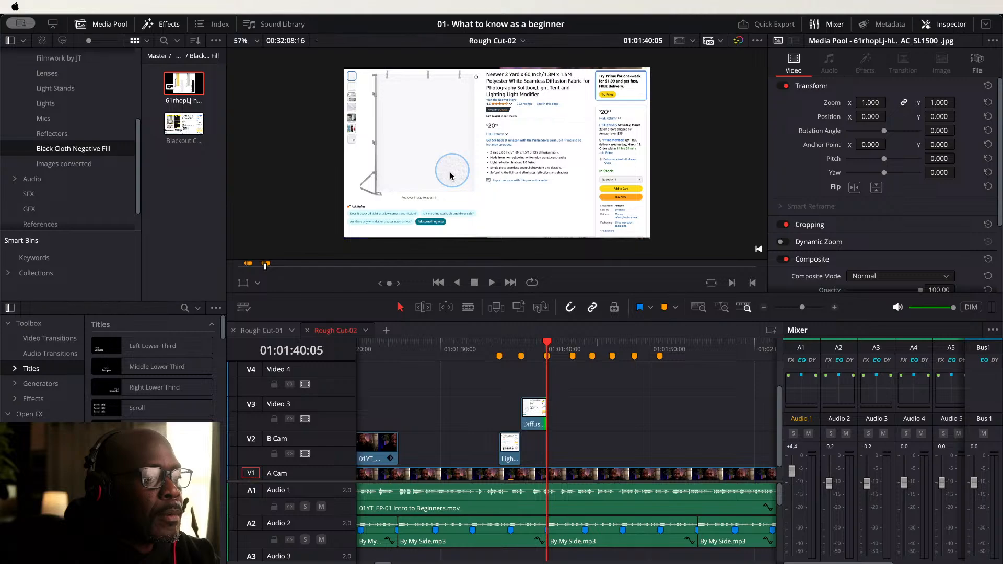
{"action": "left_click_drag", "start_coordinate": [450, 172], "coordinate": [211, 182]}
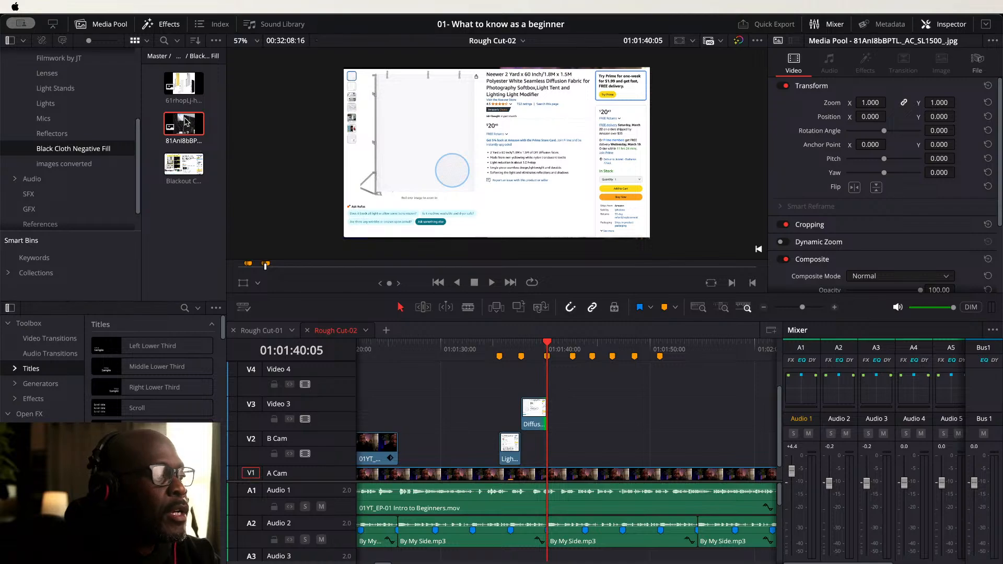
- Place the 61rhopLj image on the B Cam track at the fourth new marker and play that section back
{"action": "left_click_drag", "start_coordinate": [184, 86], "coordinate": [578, 448]}
{"action": "left_click", "coordinate": [578, 445]}
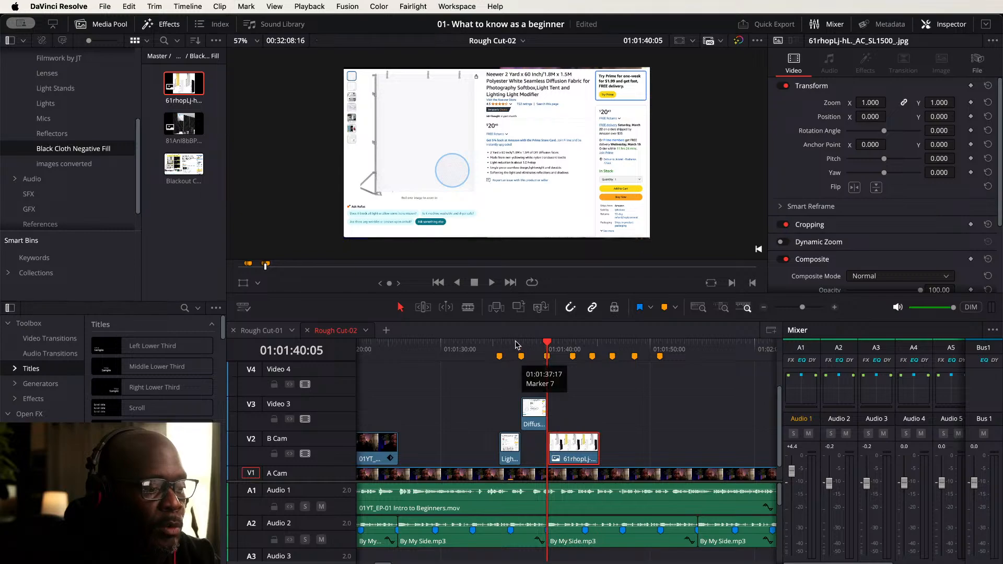
{"action": "left_click", "coordinate": [491, 345]}
{"action": "key", "text": "space"}
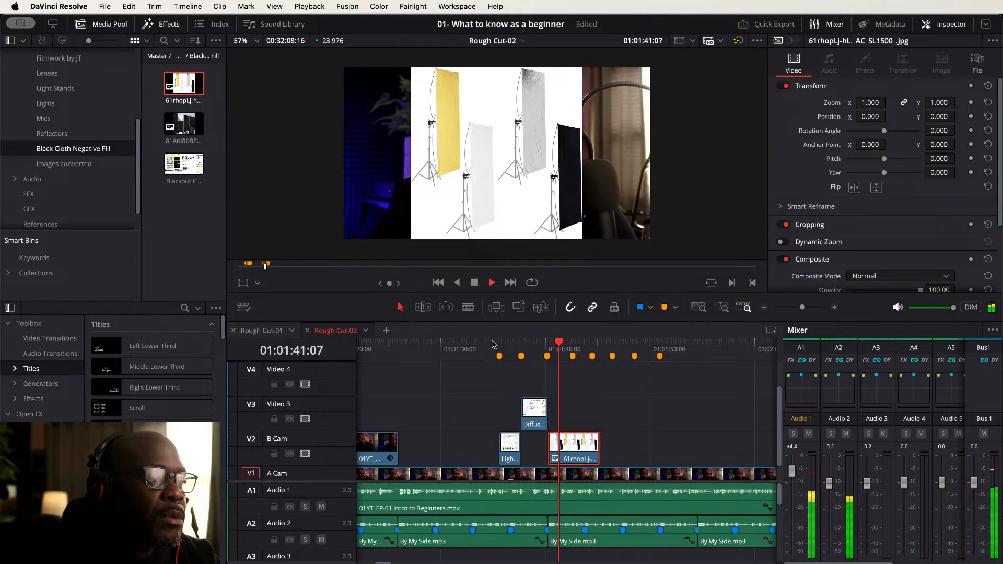
{"action": "key", "text": "space"}
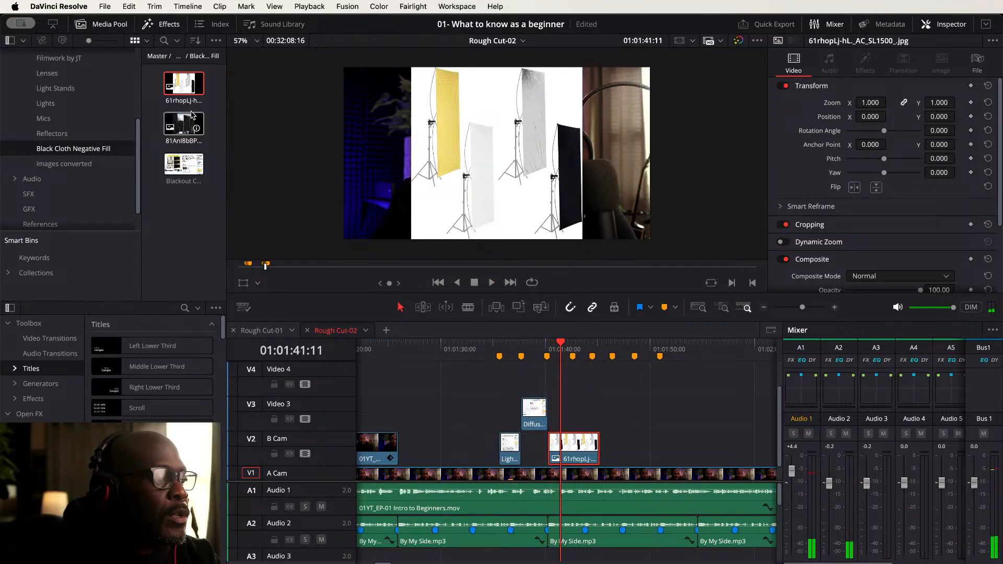
- Place the 81Anl8bBP image on the Video 4 track at the same marker
{"action": "left_click", "coordinate": [183, 124]}
{"action": "left_click_drag", "start_coordinate": [184, 124], "coordinate": [580, 383]}
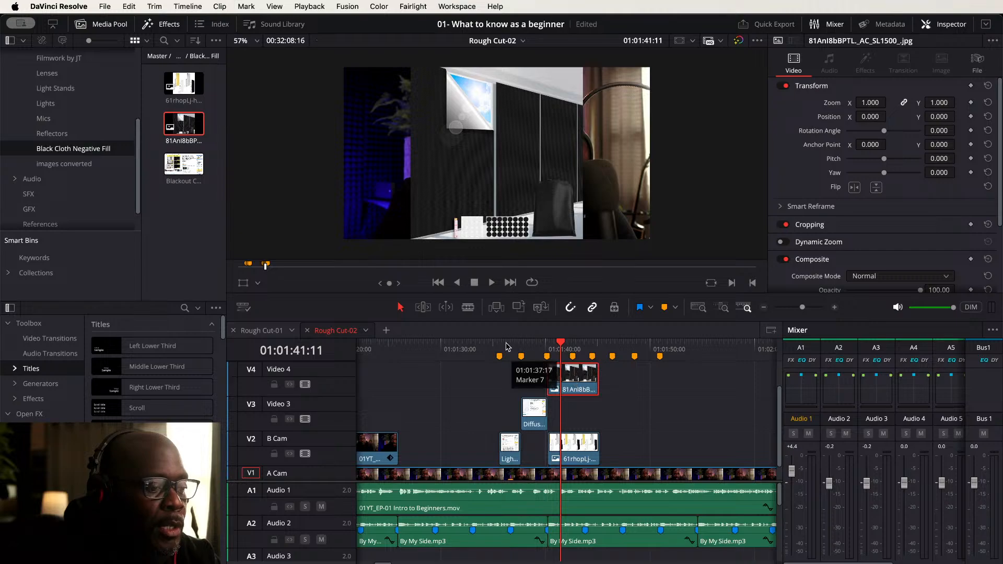
{"action": "left_click", "coordinate": [509, 347]}
- Set the Light Stands image's horizontal zoom to 1.150
{"action": "left_click", "coordinate": [513, 446]}
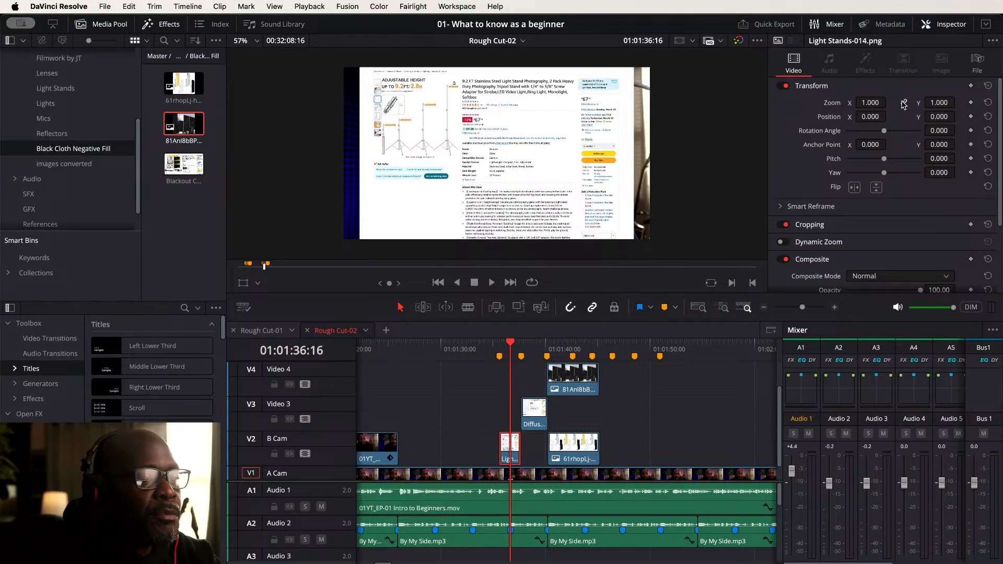
{"action": "left_click_drag", "start_coordinate": [869, 103], "coordinate": [890, 102]}
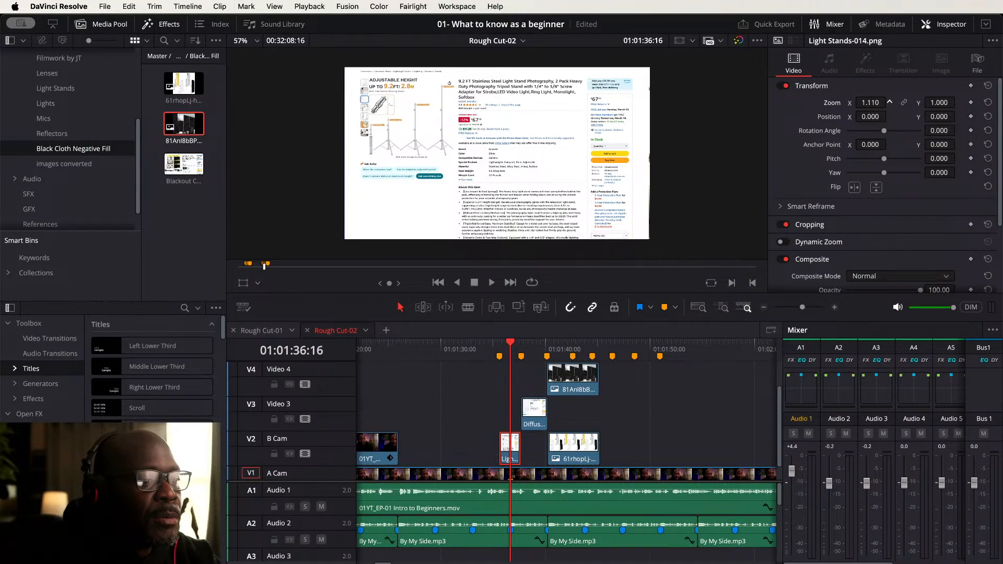
{"action": "left_click_drag", "start_coordinate": [890, 102], "coordinate": [890, 102]}
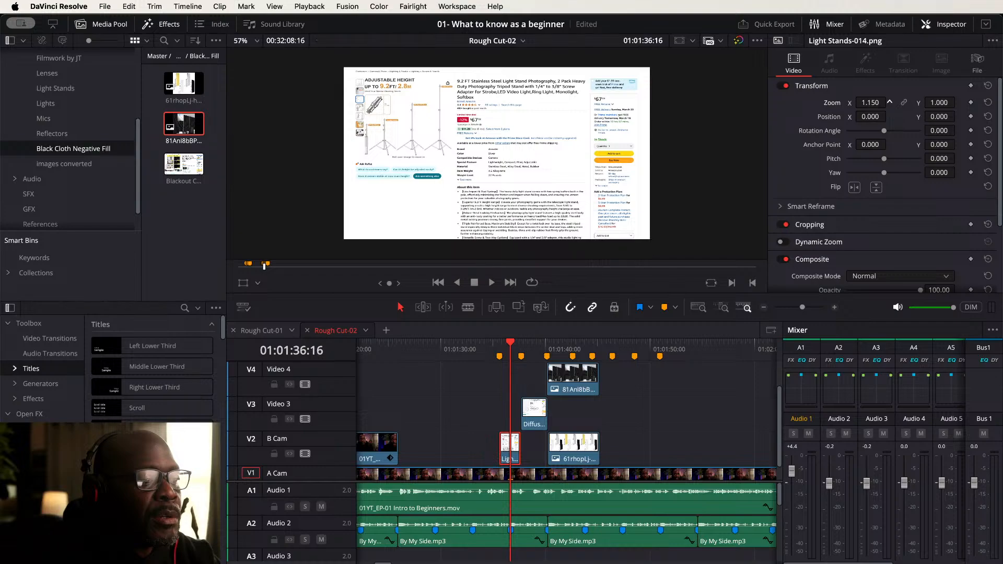
- Play back the cutaways from the Light Stands image onward to review them
{"action": "left_click", "coordinate": [531, 346]}
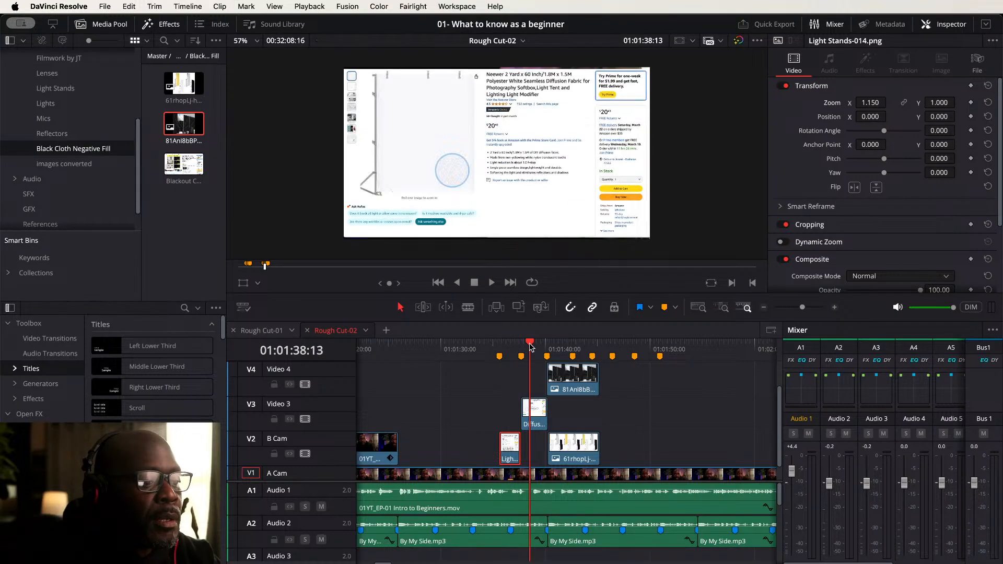
{"action": "left_click", "coordinate": [497, 345]}
{"action": "key", "text": "space"}
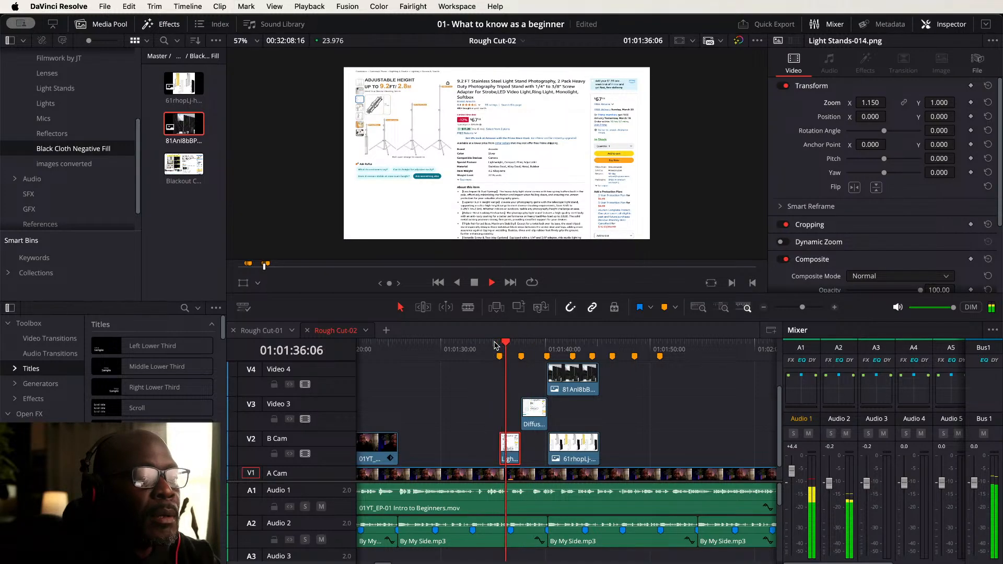
{"action": "key", "text": "space"}
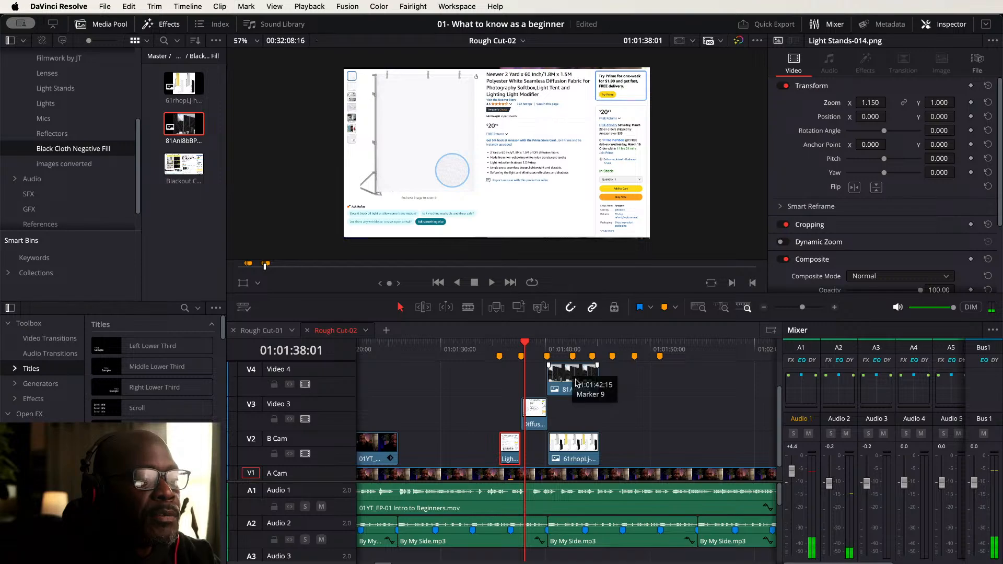
{"action": "key", "text": "space"}
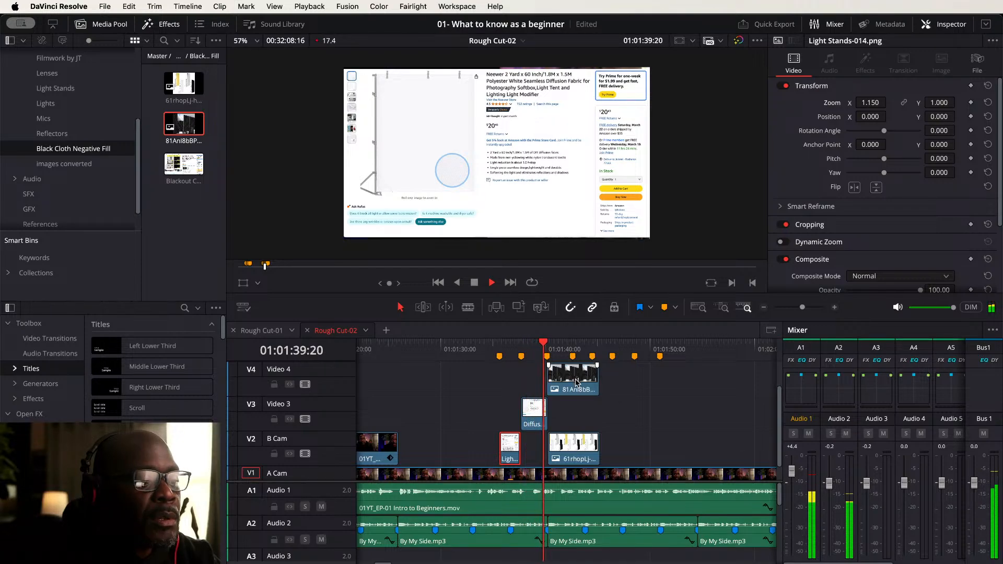
{"action": "key", "text": "space"}
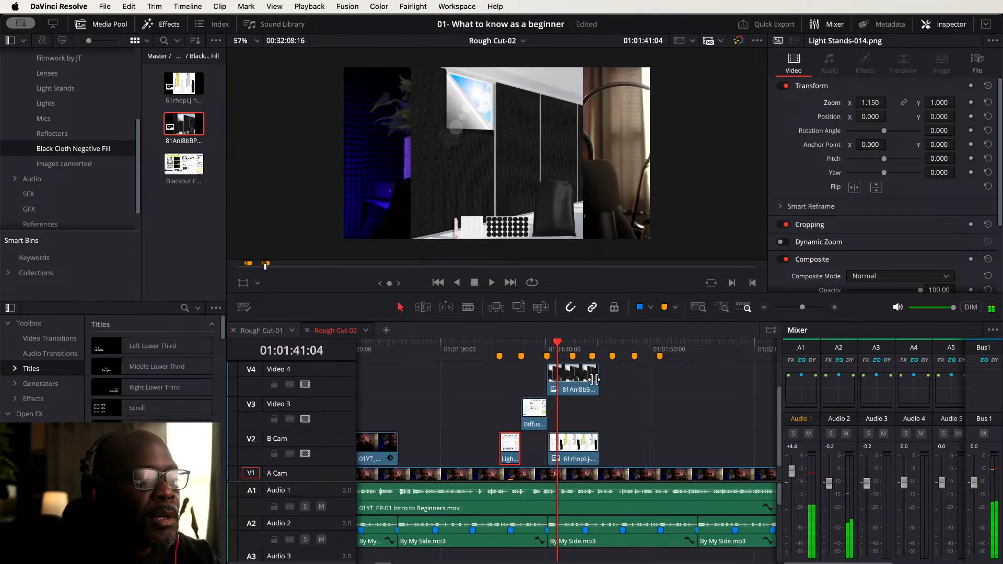
- Set the 81Anl8bBP image's zoom to 1.870
{"action": "left_click", "coordinate": [572, 376]}
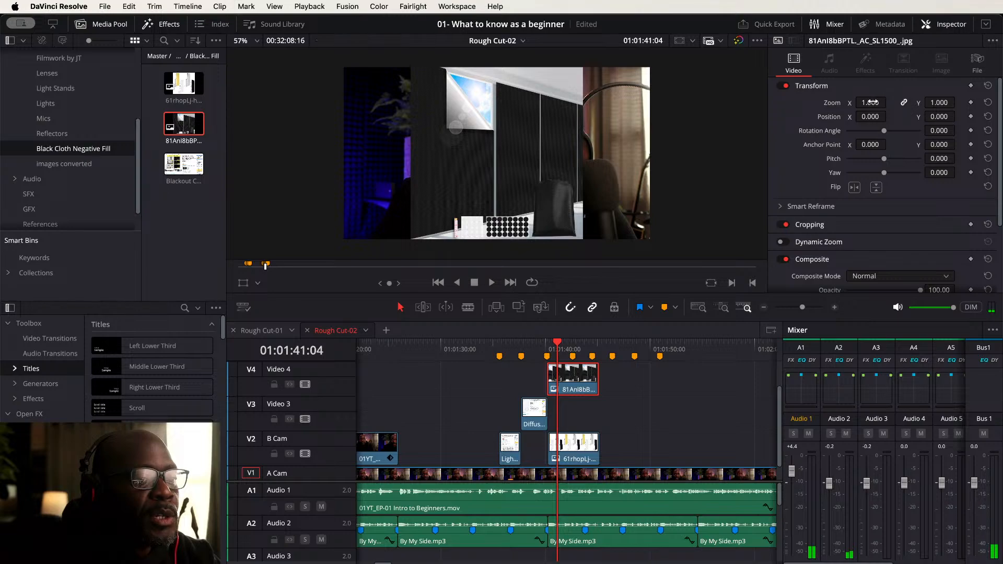
{"action": "left_click_drag", "start_coordinate": [871, 102], "coordinate": [894, 103]}
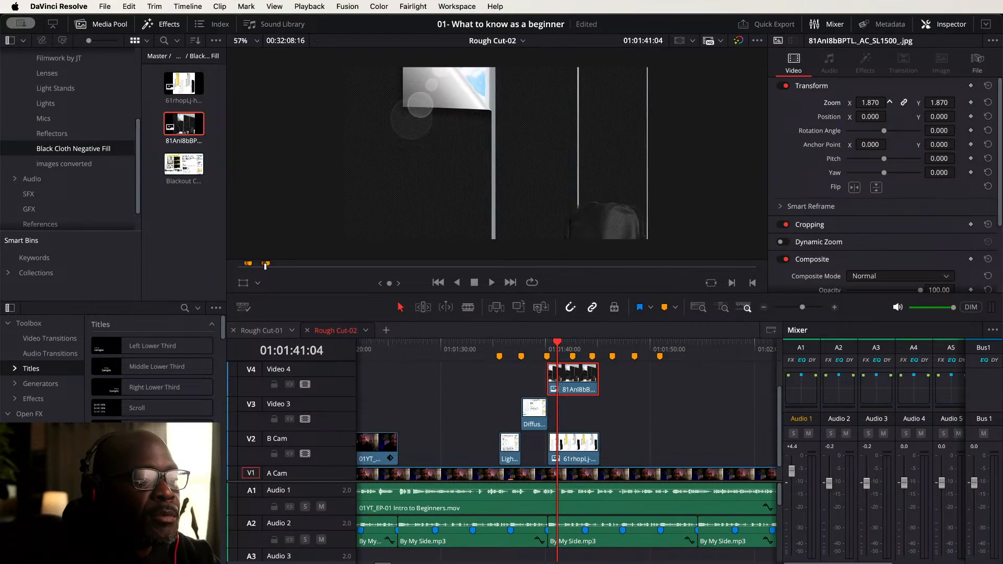
- Rearrange the two new images so 81Anl8bBP ends at the next marker on B Cam and 61rhopLj follows it on Video 3
{"action": "key", "text": "space"}
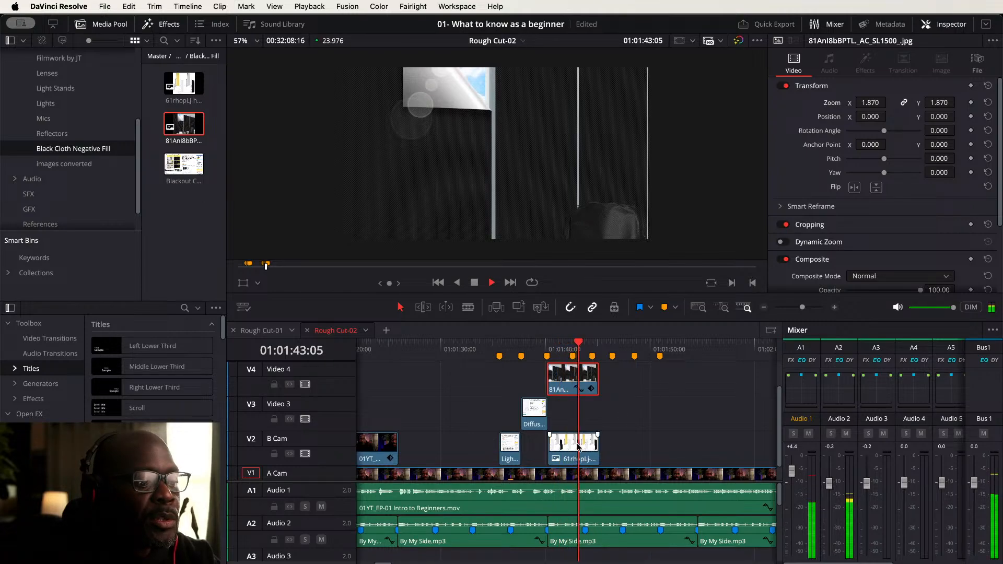
{"action": "key", "text": "space"}
{"action": "left_click_drag", "start_coordinate": [572, 446], "coordinate": [598, 446]}
{"action": "mouse_move", "coordinate": [594, 372]}
{"action": "left_mouse_down"}
{"action": "mouse_move", "coordinate": [567, 373]}
{"action": "mouse_move", "coordinate": [579, 380]}
{"action": "left_mouse_up"}
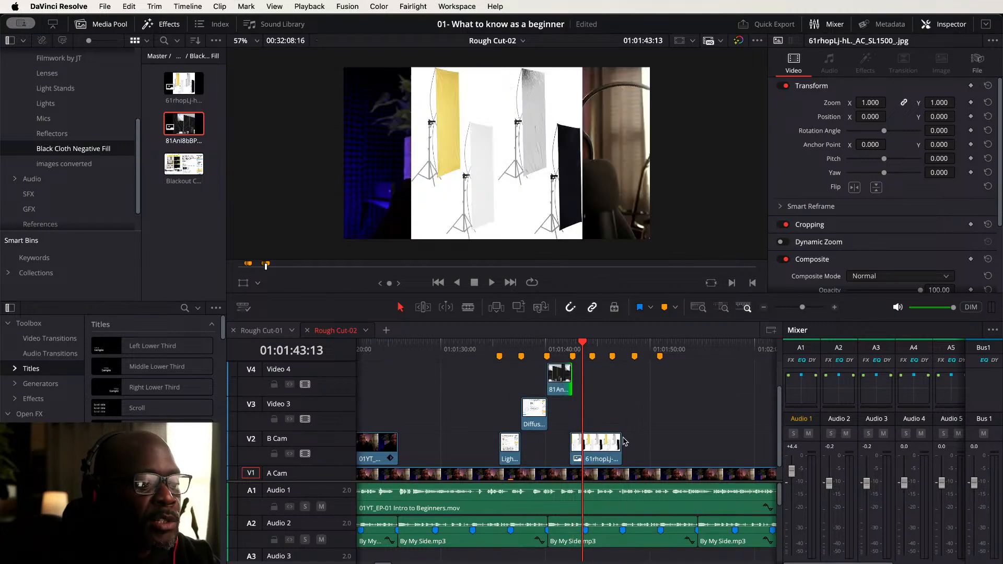
{"action": "left_click", "coordinate": [559, 388]}
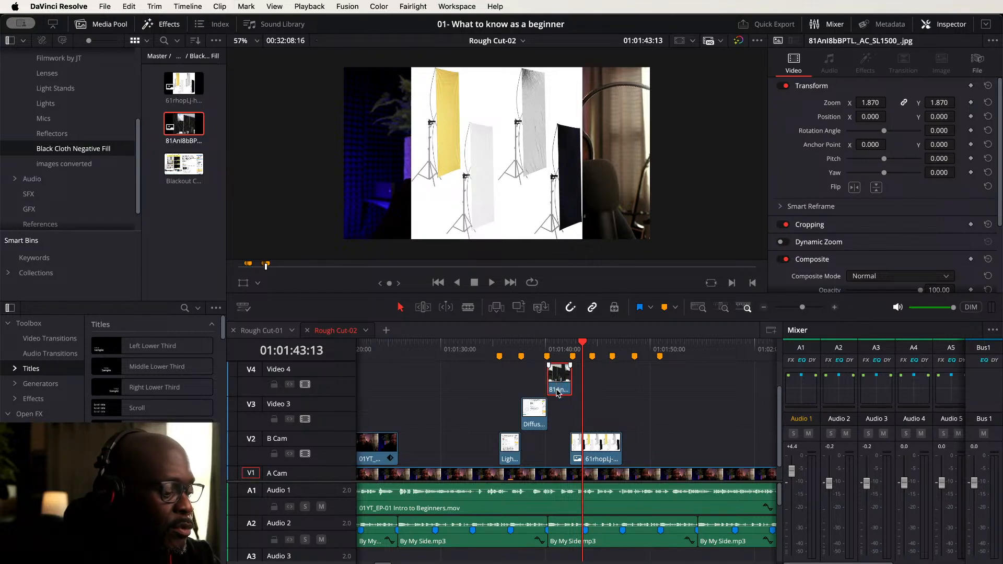
{"action": "left_click_drag", "start_coordinate": [558, 393], "coordinate": [600, 413]}
- Set the 61rhopLj image's zoom to 1.810 horizontally and 1.200 vertically
{"action": "left_click", "coordinate": [511, 343]}
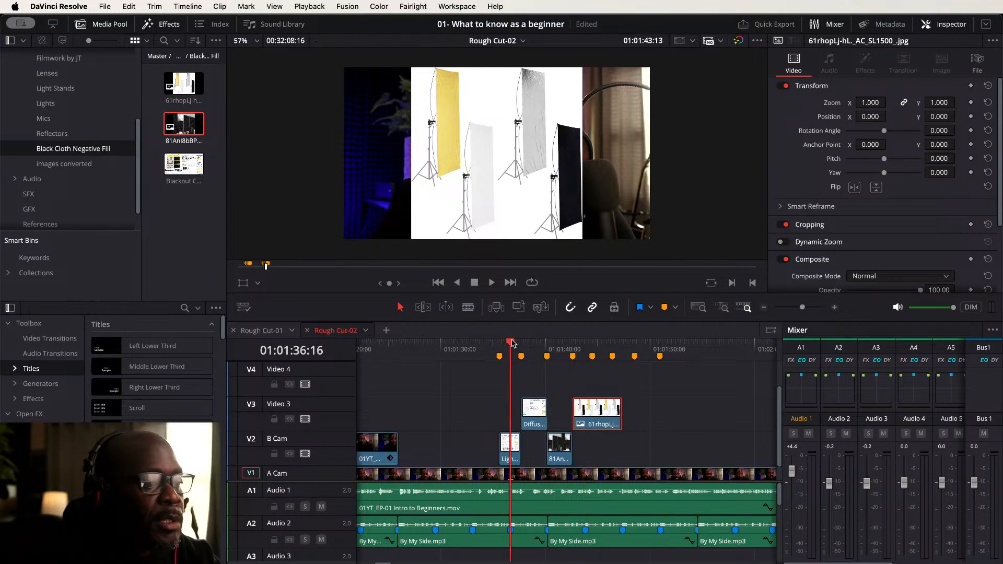
{"action": "left_click", "coordinate": [584, 344]}
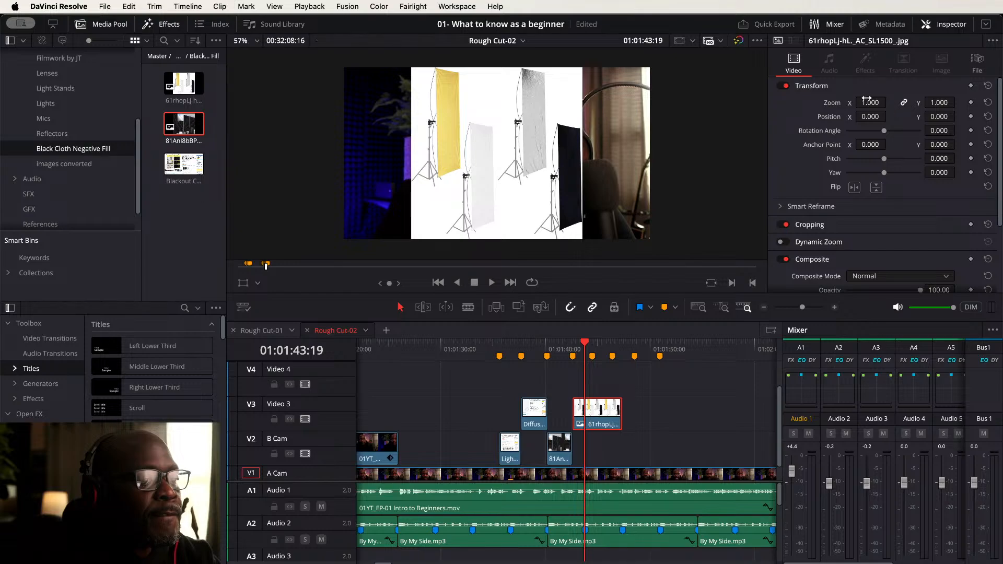
{"action": "left_click_drag", "start_coordinate": [868, 103], "coordinate": [872, 104]}
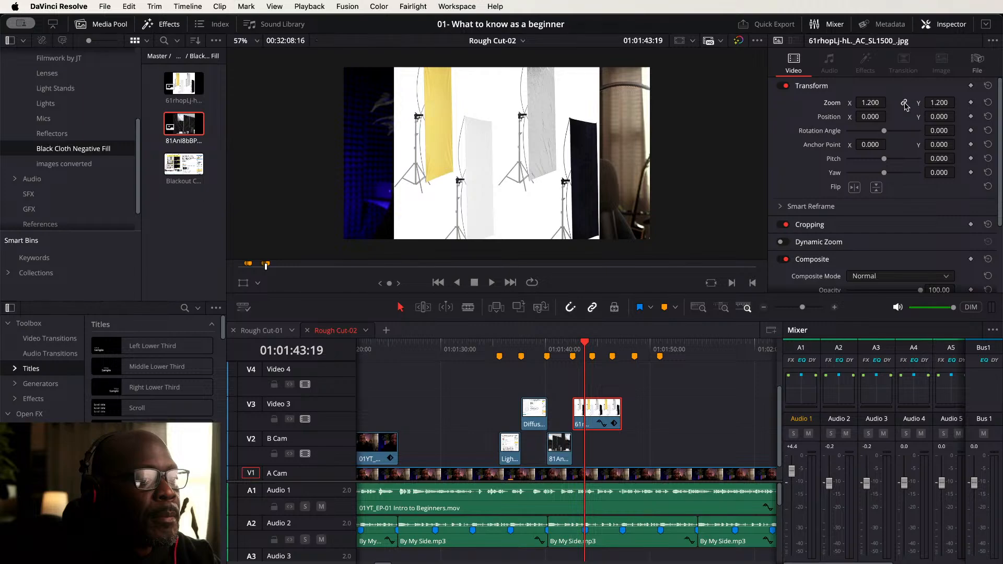
{"action": "left_click_drag", "start_coordinate": [872, 103], "coordinate": [890, 102]}
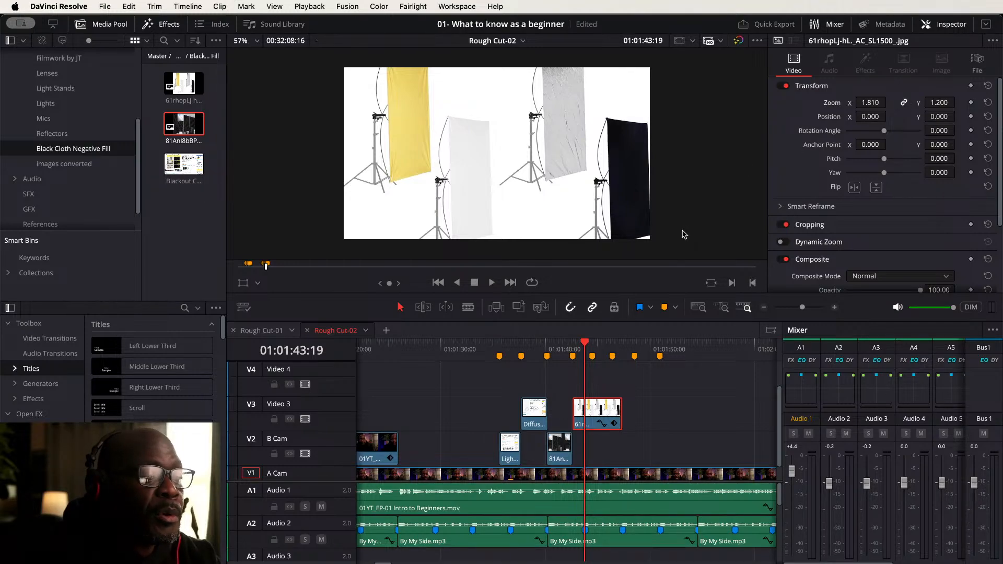
- Play back the new cutaway section to review the zoomed images
{"action": "left_click", "coordinate": [491, 345]}
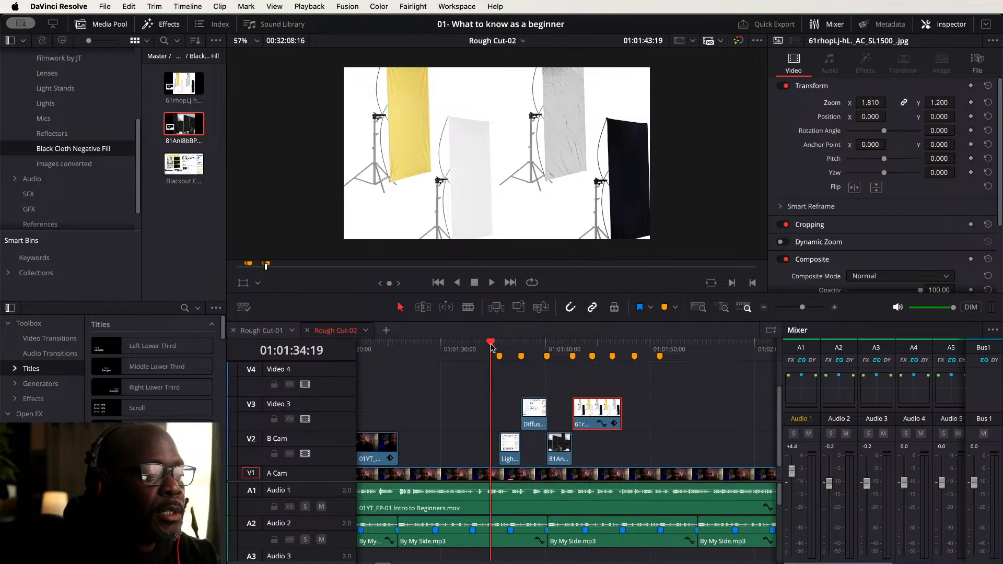
{"action": "key", "text": "space"}
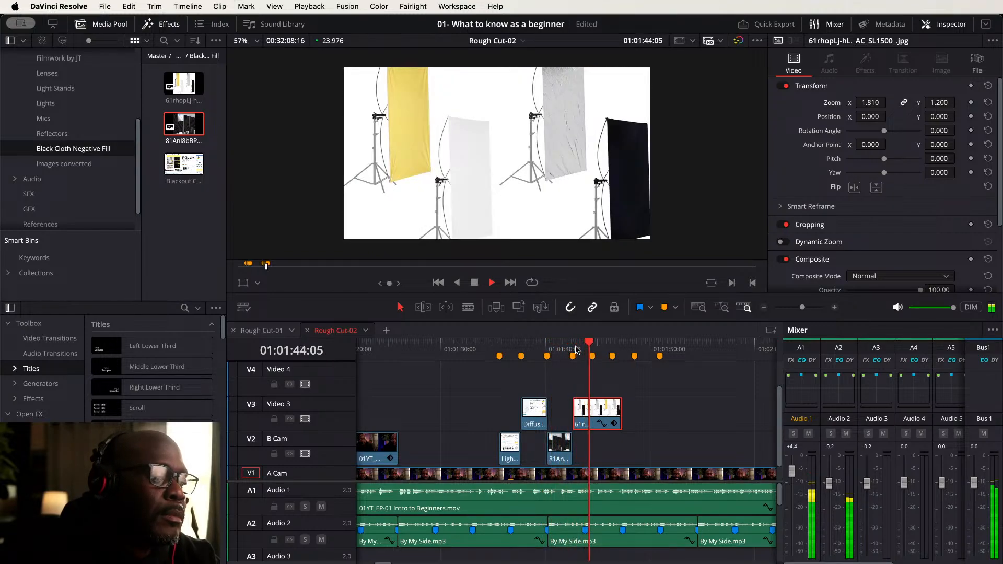
{"action": "key", "text": "space"}
{"action": "key", "text": "space"}
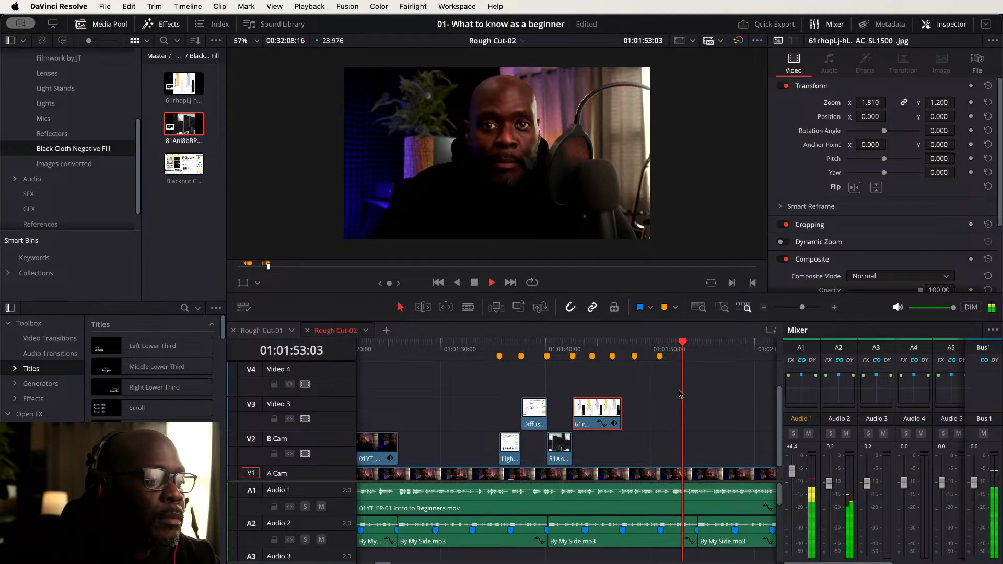
{"action": "key", "text": "space"}
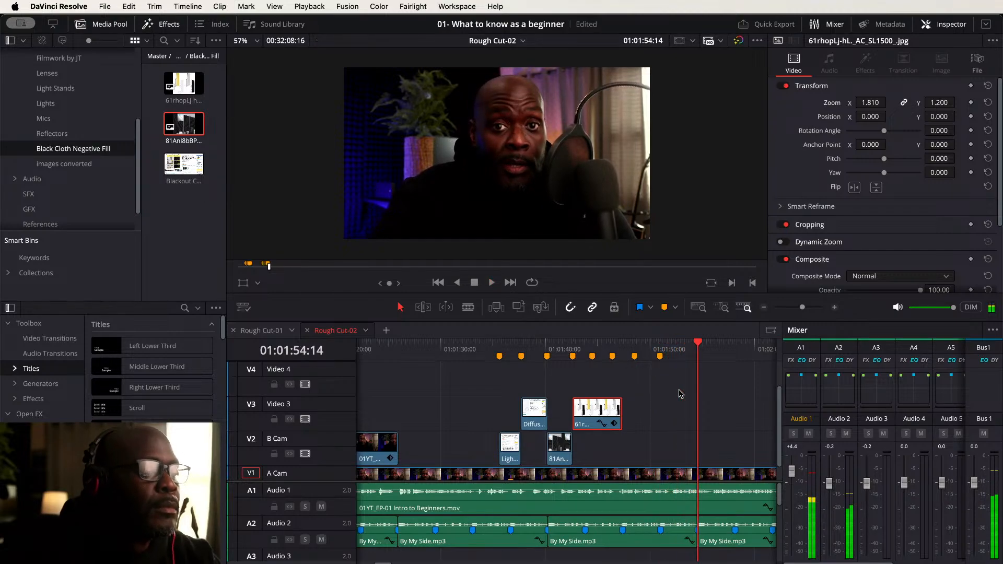
- Open the Filmwork by JT bin and browse its clips while playing through the next timeline section
{"action": "left_click", "coordinate": [714, 440]}
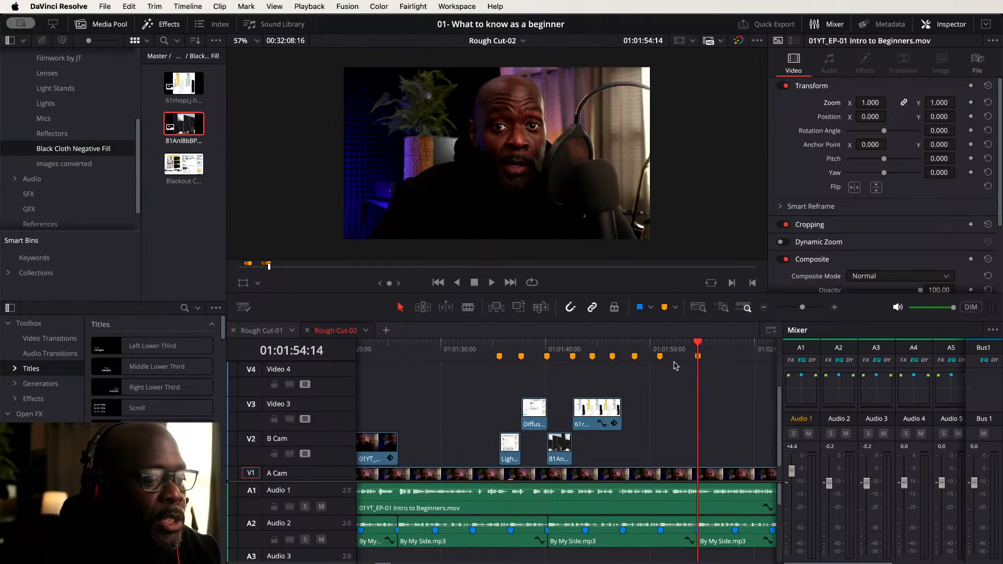
{"action": "left_click_drag", "start_coordinate": [690, 400], "coordinate": [412, 369]}
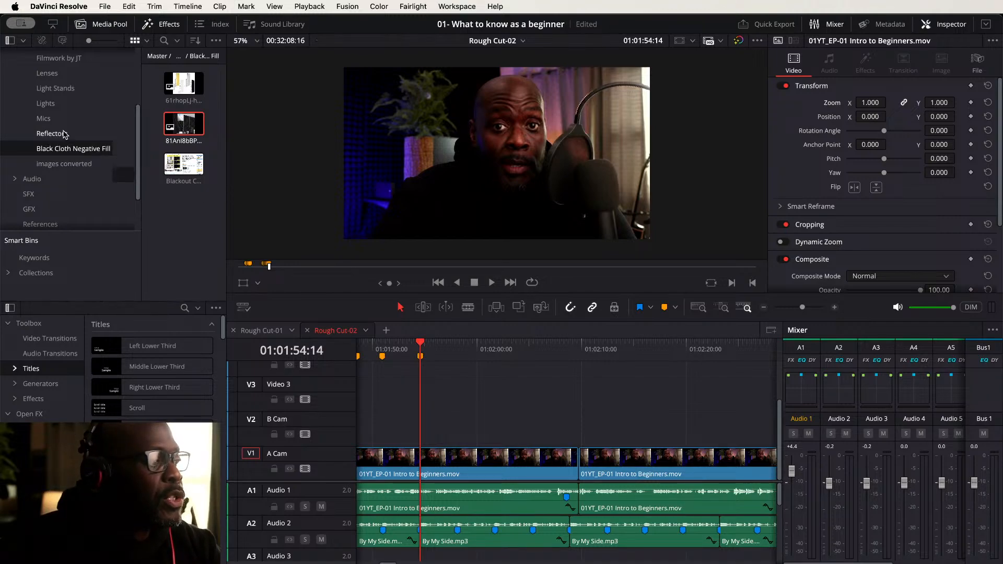
{"action": "scroll", "coordinate": [63, 133], "scroll_direction": "up", "scroll_amount": 5}
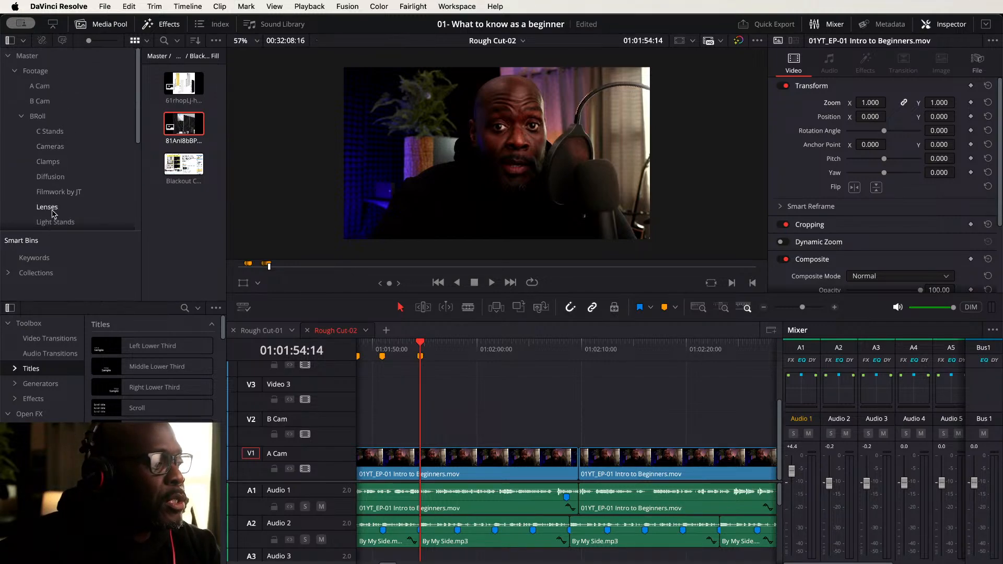
{"action": "left_click", "coordinate": [58, 193]}
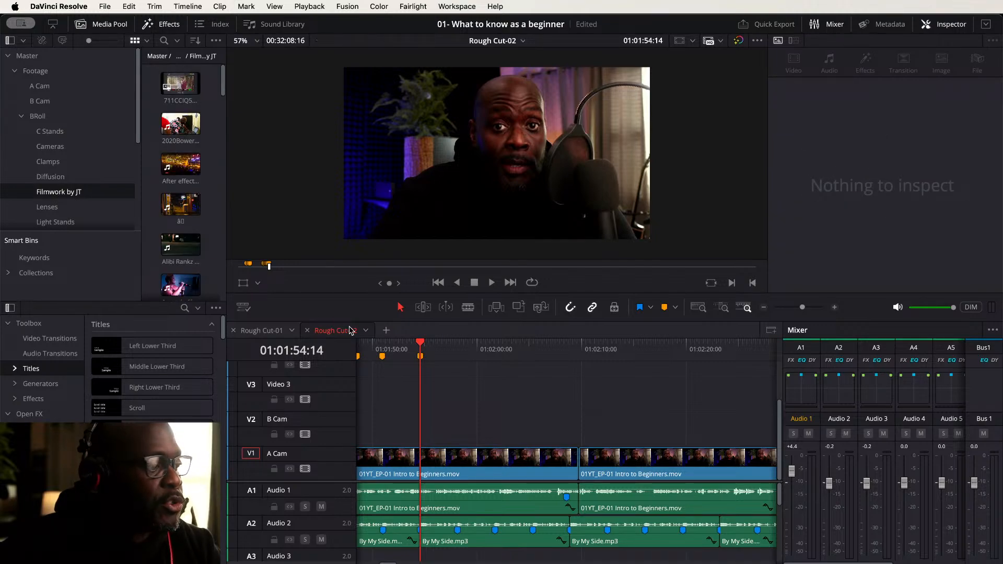
{"action": "key", "text": "space"}
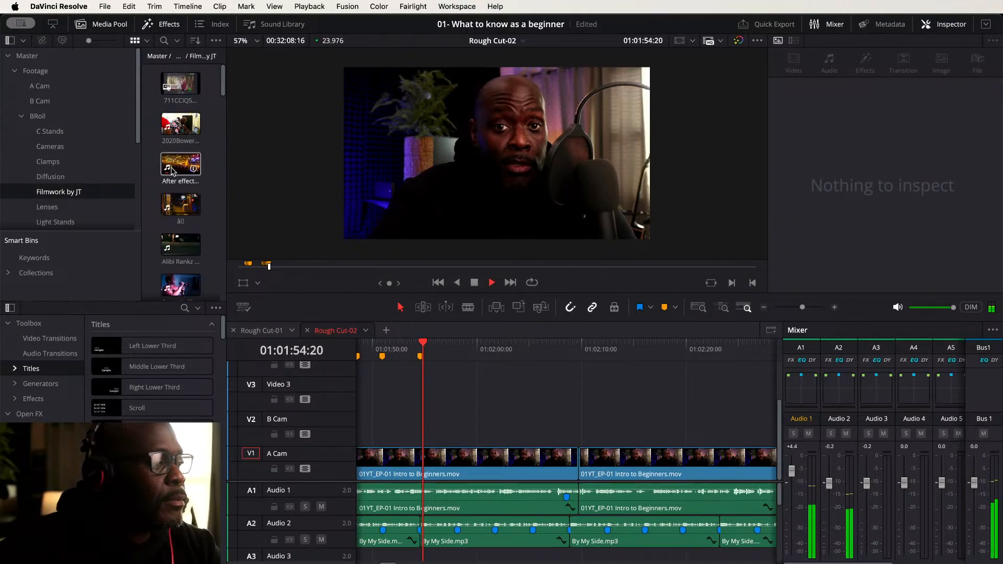
{"action": "scroll", "coordinate": [177, 162], "scroll_direction": "down", "scroll_amount": 3}
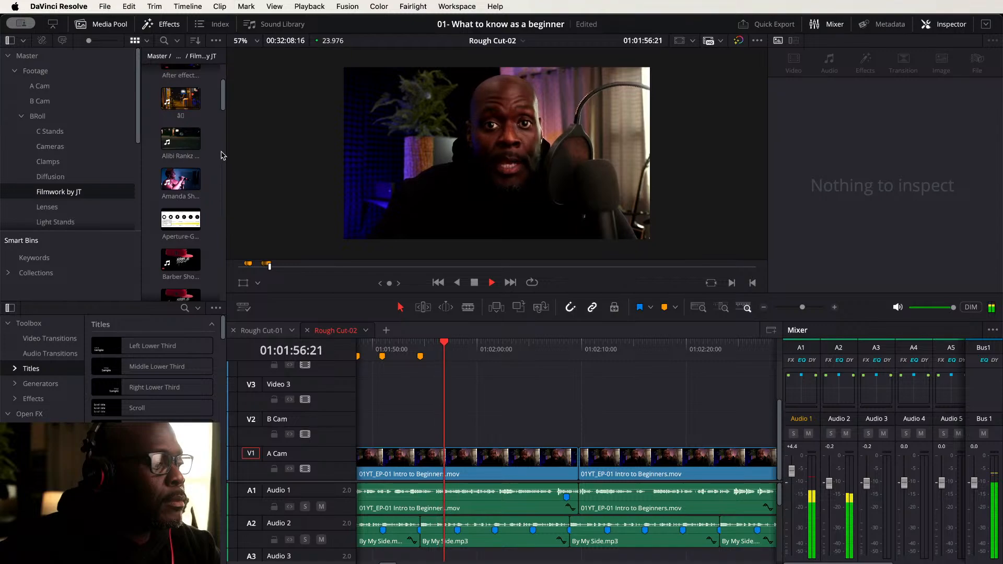
{"action": "key", "text": "space"}
{"action": "key", "text": "space"}
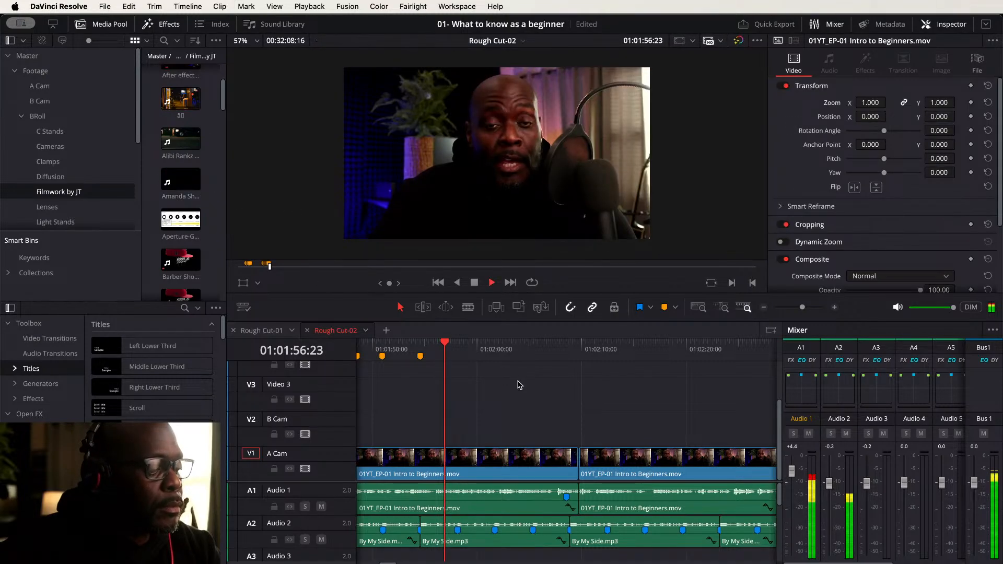
{"action": "key", "text": "space"}
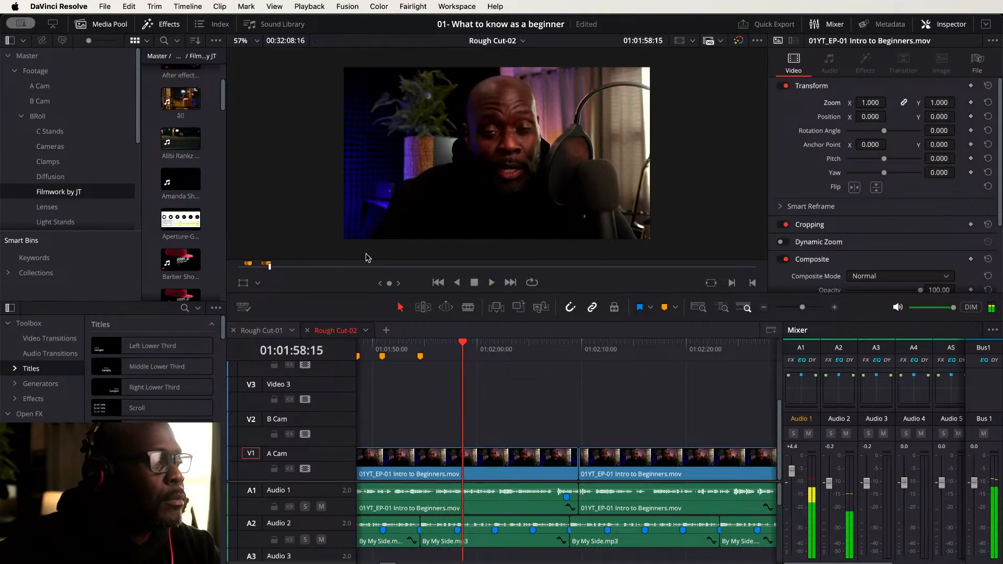
{"action": "left_click_drag", "start_coordinate": [226, 88], "coordinate": [225, 131]}
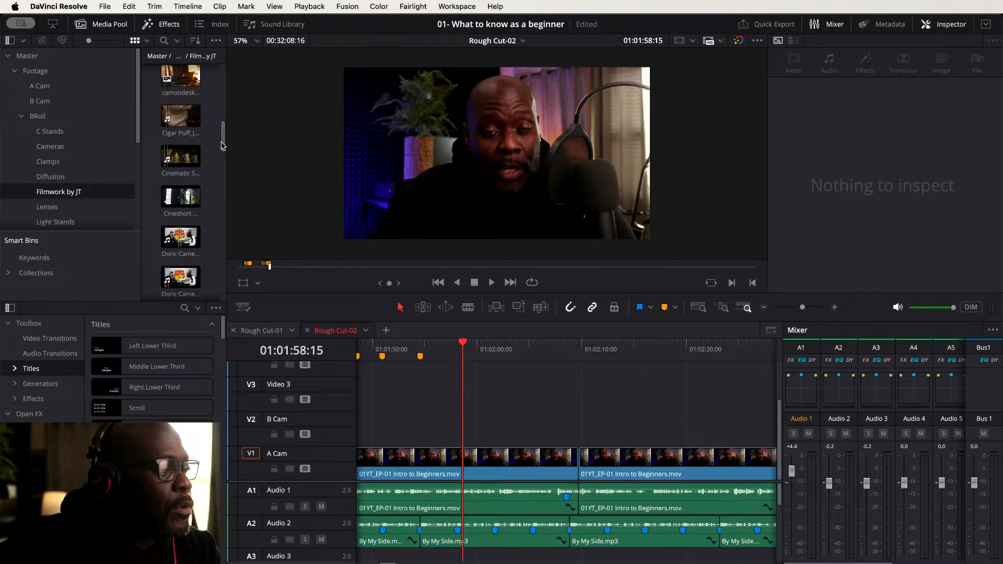
{"action": "left_click_drag", "start_coordinate": [223, 146], "coordinate": [229, 253]}
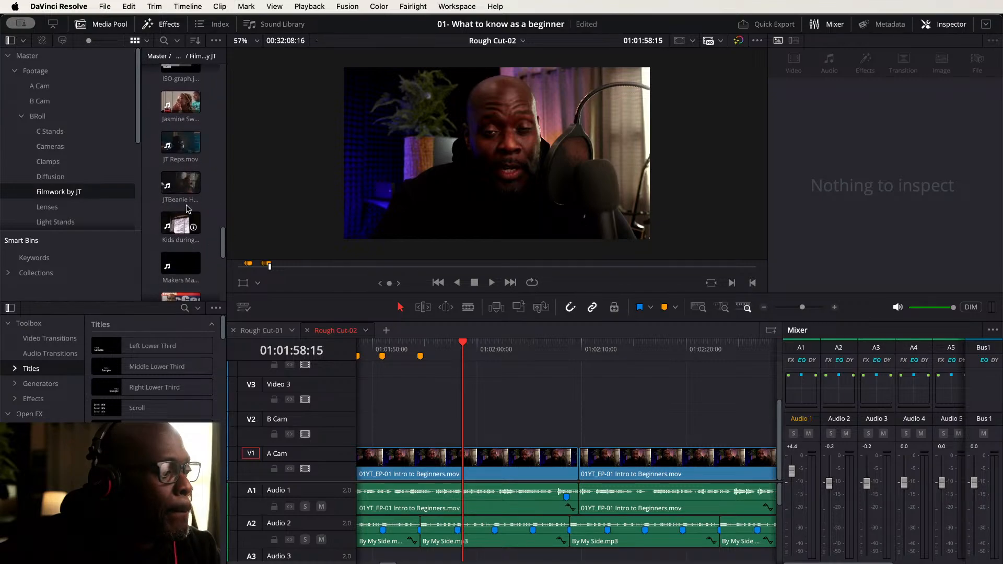
- Mark a short in/out range in JTBeanie Hat-rev01.mov and place it on B Cam at the next marker
{"action": "double_click", "coordinate": [181, 184]}
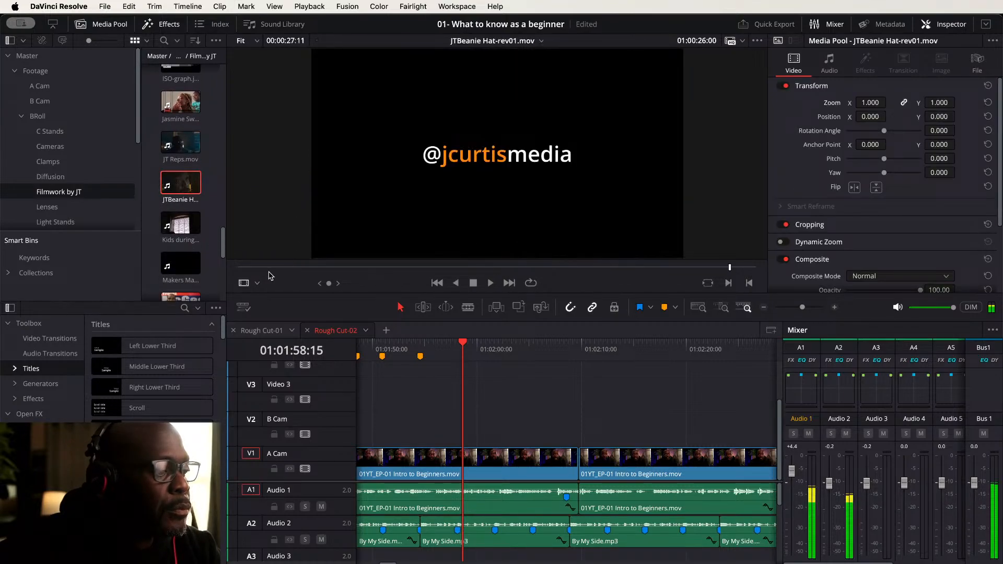
{"action": "left_click_drag", "start_coordinate": [240, 270], "coordinate": [387, 274]}
{"action": "key", "text": "i"}
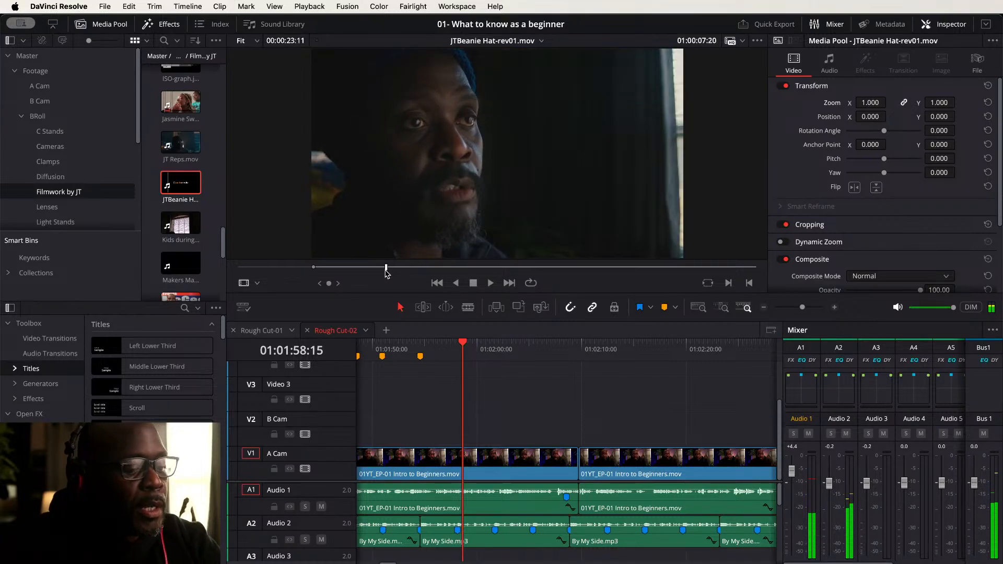
{"action": "key", "text": "o"}
{"action": "mouse_move", "coordinate": [489, 251]}
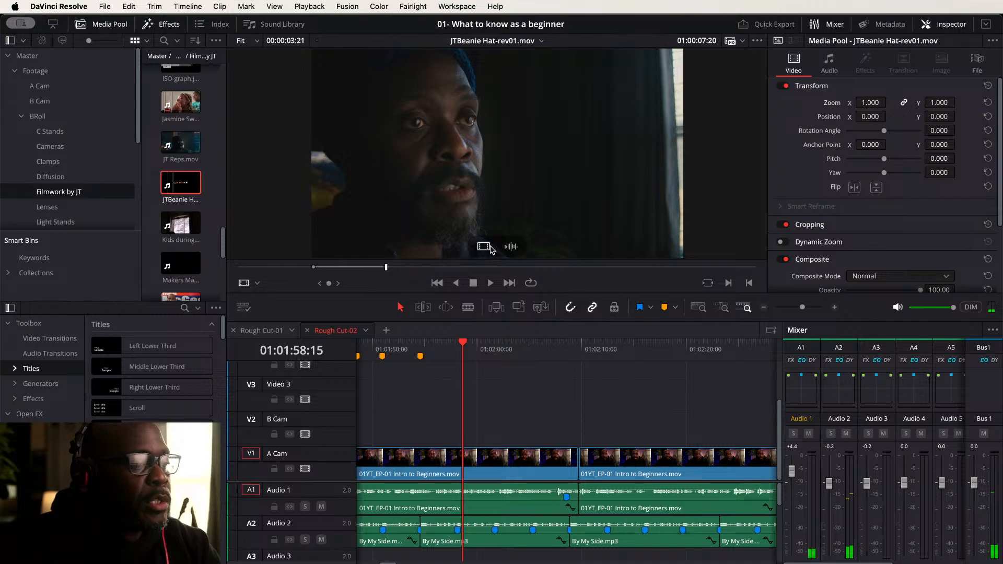
{"action": "left_click_drag", "start_coordinate": [483, 247], "coordinate": [441, 430]}
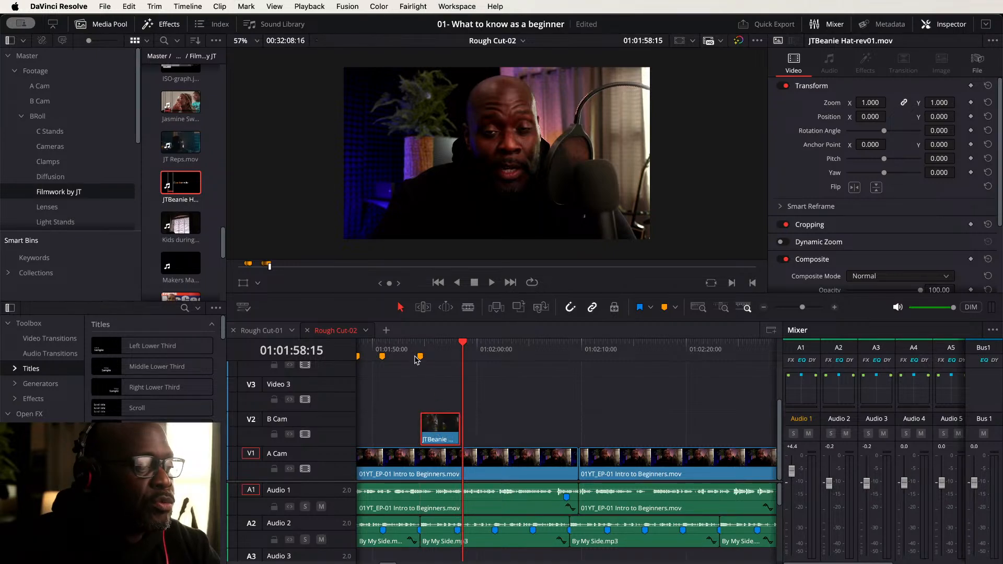
- Play back the new JTBeanie cutaway and scroll through the Filmwork by JT bin for another clip
{"action": "left_click", "coordinate": [412, 346]}
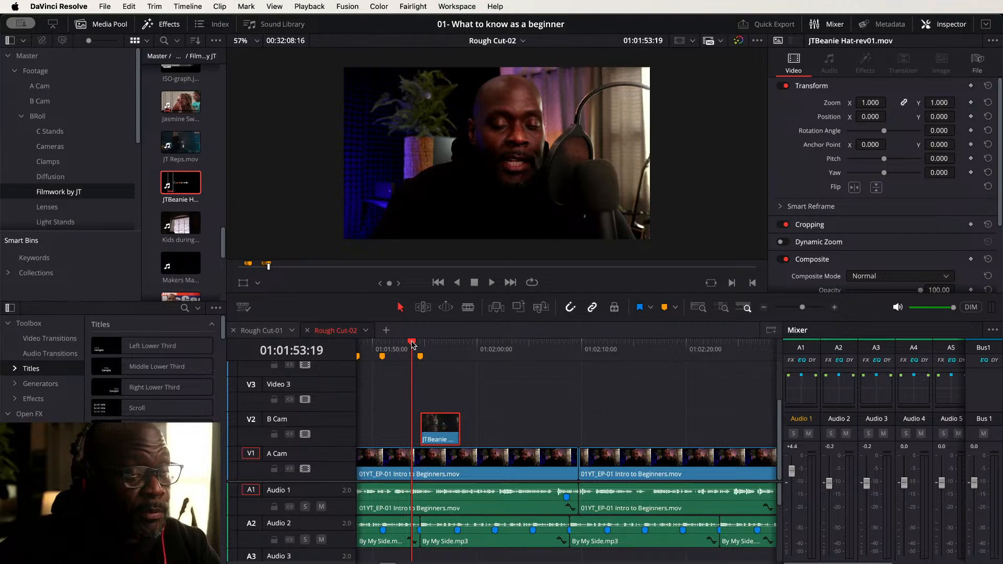
{"action": "key", "text": "space"}
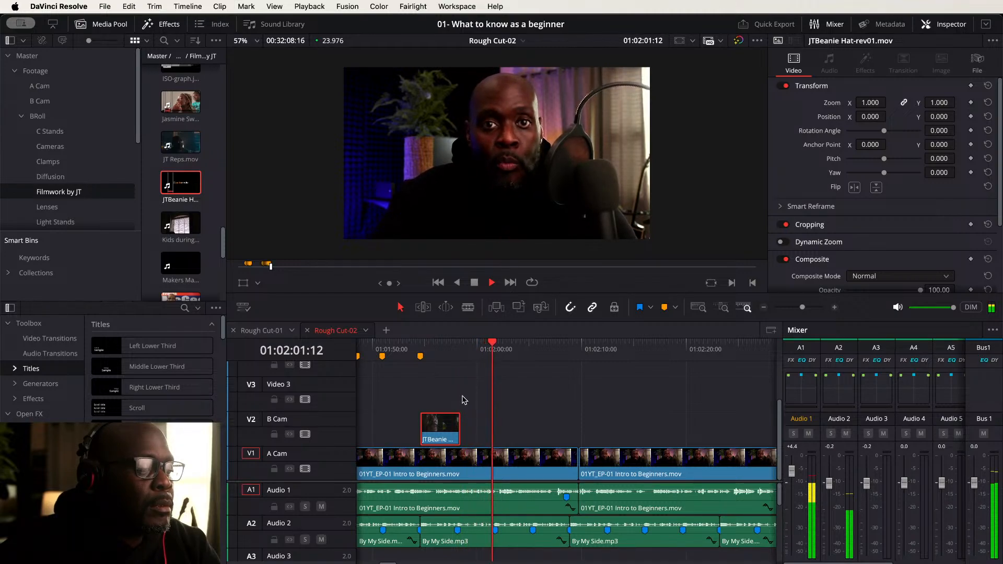
{"action": "key", "text": "space"}
{"action": "scroll", "coordinate": [194, 209], "scroll_direction": "down", "scroll_amount": 2}
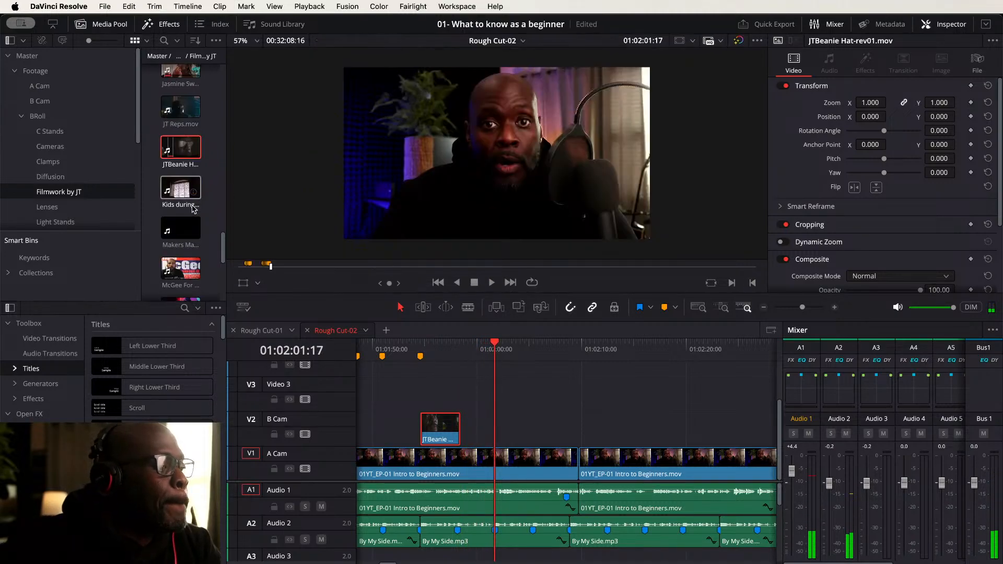
{"action": "scroll", "coordinate": [194, 209], "scroll_direction": "down", "scroll_amount": 3}
{"action": "scroll", "coordinate": [213, 201], "scroll_direction": "down", "scroll_amount": 3}
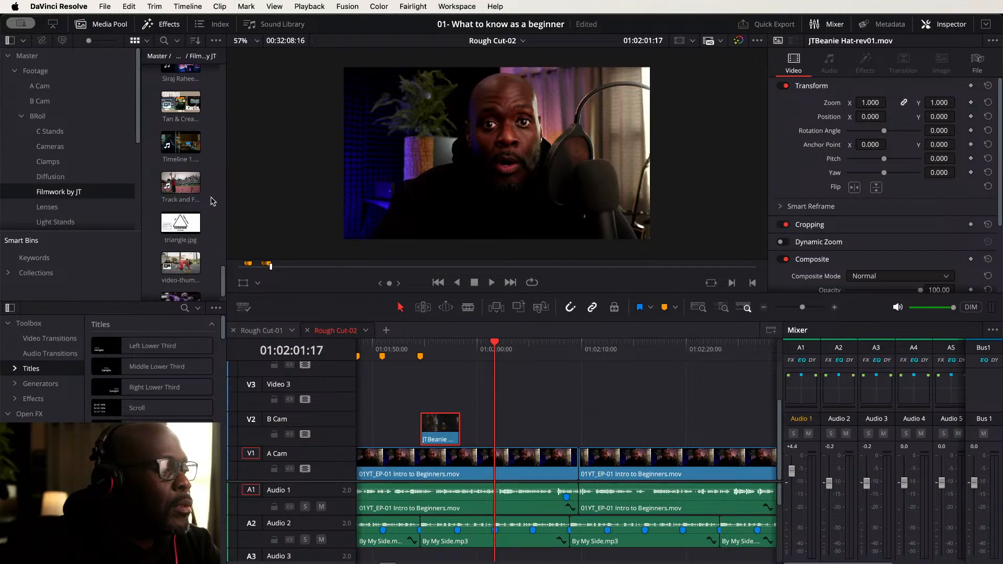
{"action": "scroll", "coordinate": [213, 201], "scroll_direction": "down", "scroll_amount": 1}
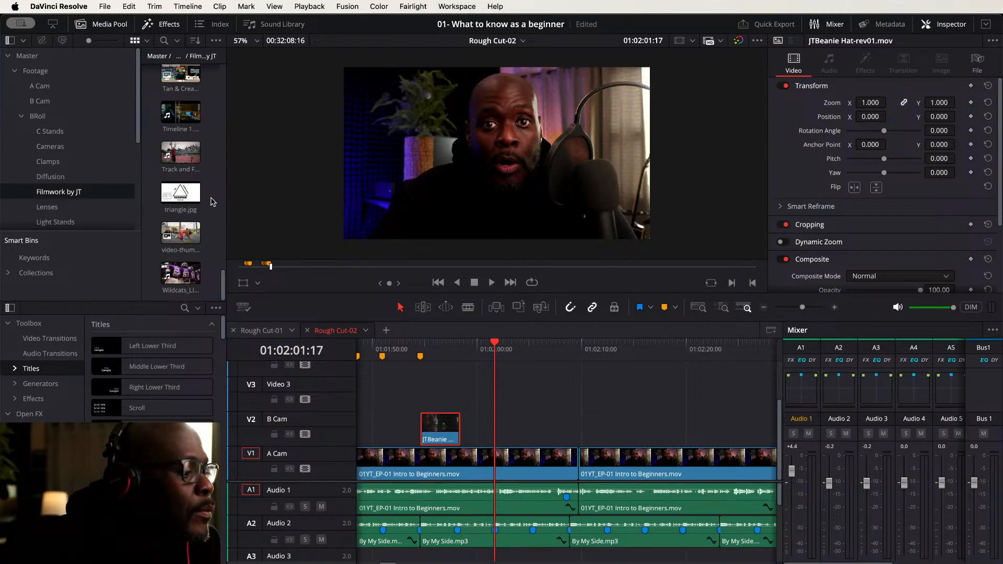
{"action": "scroll", "coordinate": [213, 201], "scroll_direction": "up", "scroll_amount": 6}
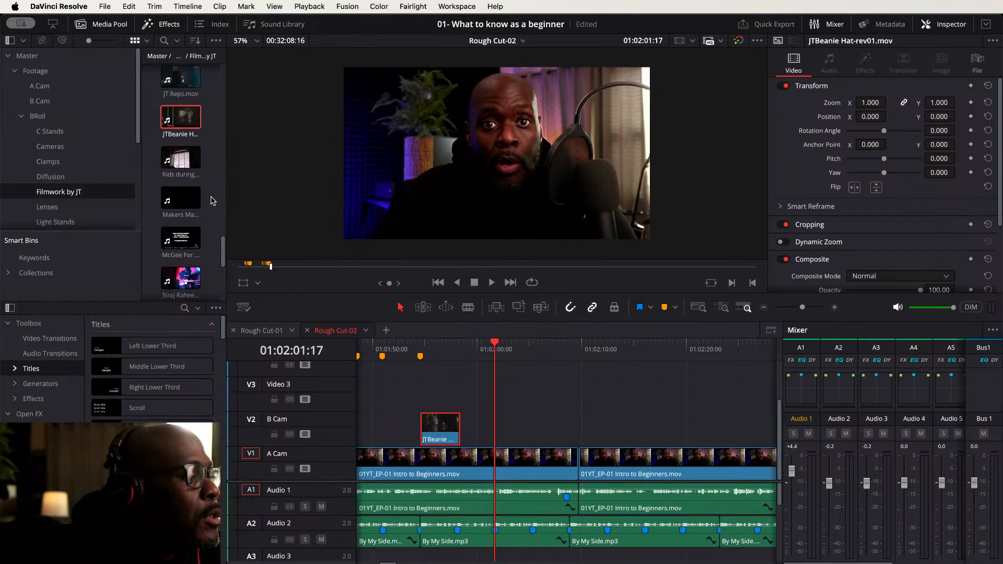
{"action": "scroll", "coordinate": [213, 201], "scroll_direction": "up", "scroll_amount": 3}
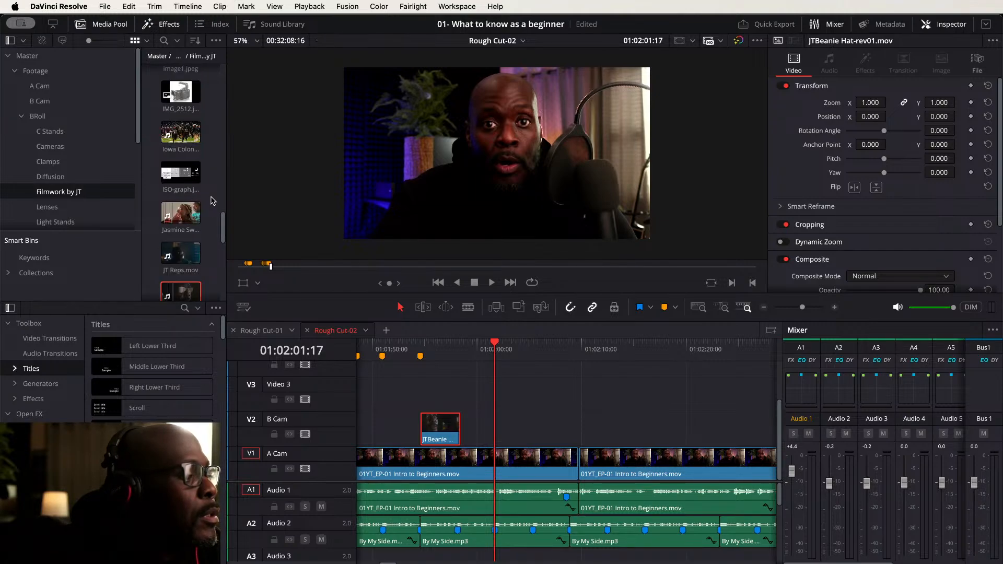
- Mark an in/out range in JT Reps.mov and place it on Video 3 right after the JTBeanie clip
{"action": "left_click", "coordinate": [180, 254]}
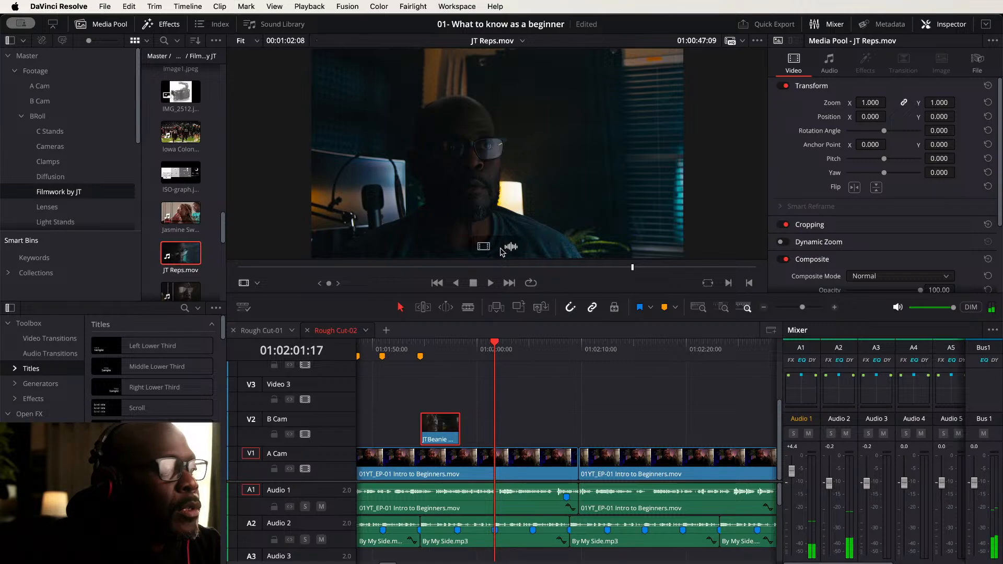
{"action": "left_click_drag", "start_coordinate": [482, 249], "coordinate": [183, 259]}
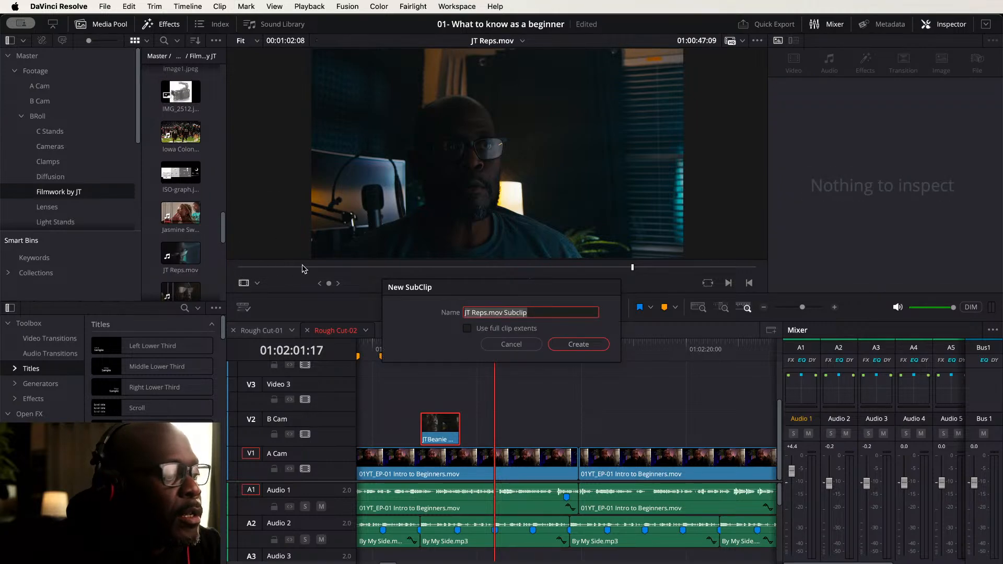
{"action": "left_click", "coordinate": [511, 345]}
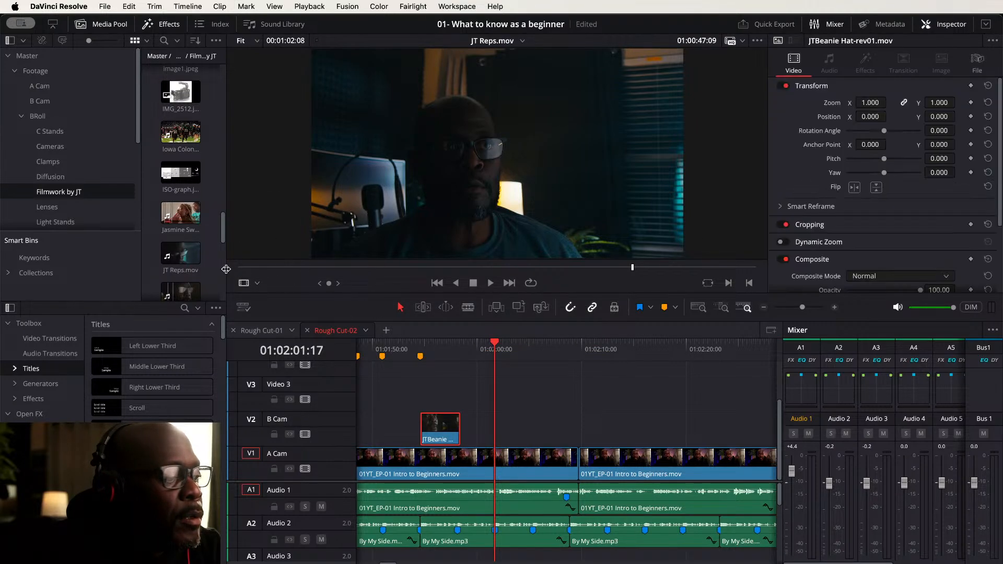
{"action": "left_click_drag", "start_coordinate": [241, 268], "coordinate": [418, 269]}
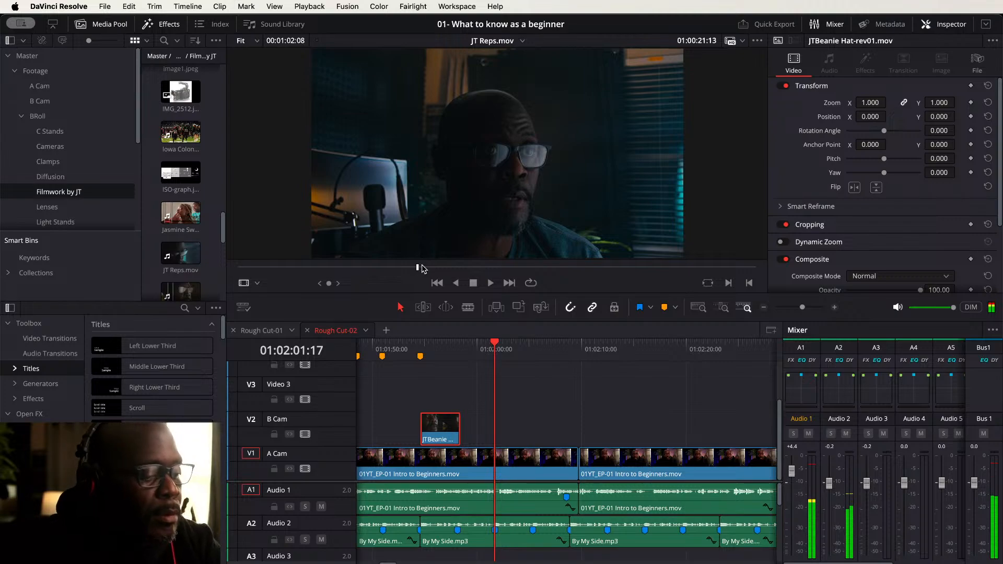
{"action": "key", "text": "i"}
{"action": "left_click_drag", "start_coordinate": [431, 267], "coordinate": [468, 267]}
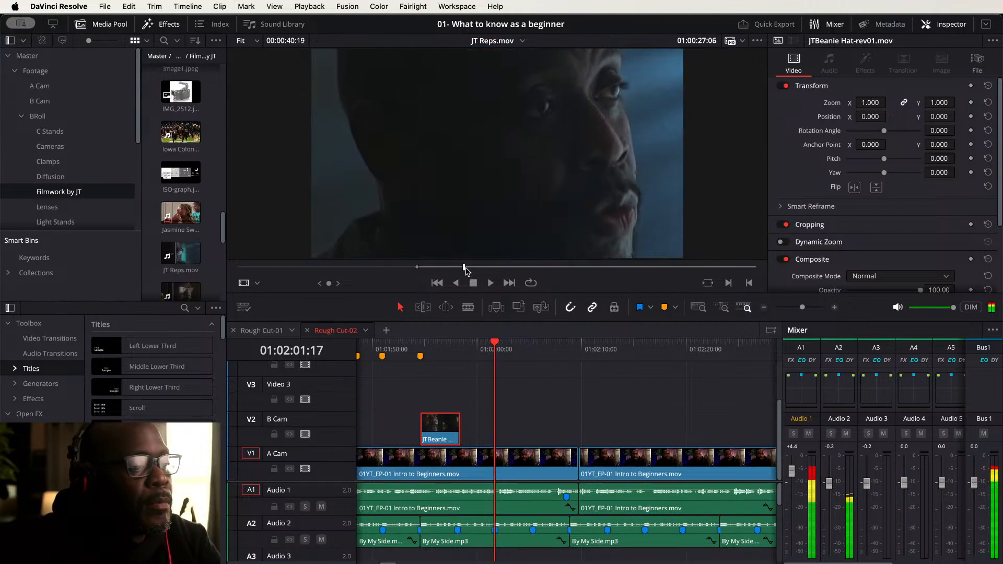
{"action": "key", "text": "o"}
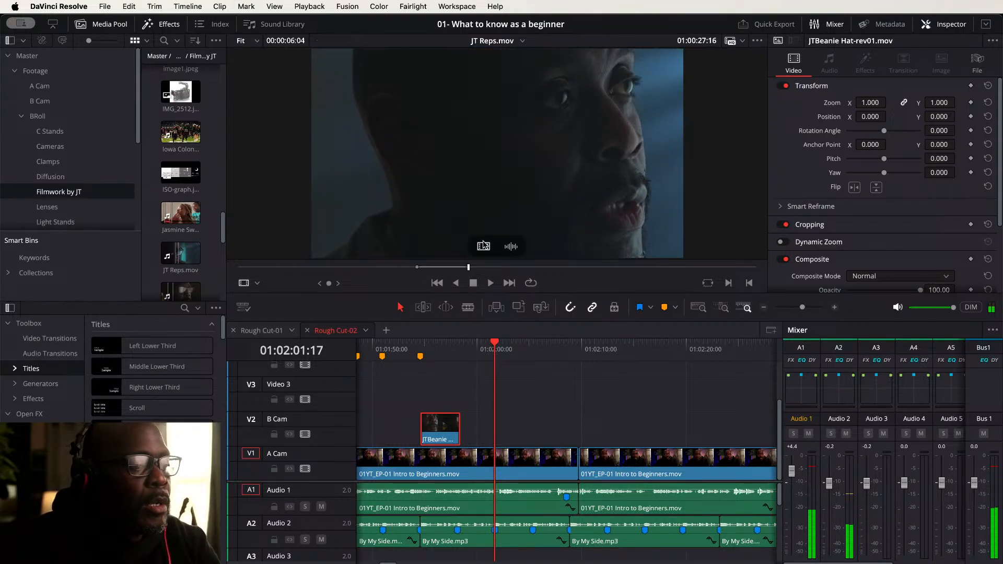
{"action": "left_click_drag", "start_coordinate": [484, 247], "coordinate": [499, 393]}
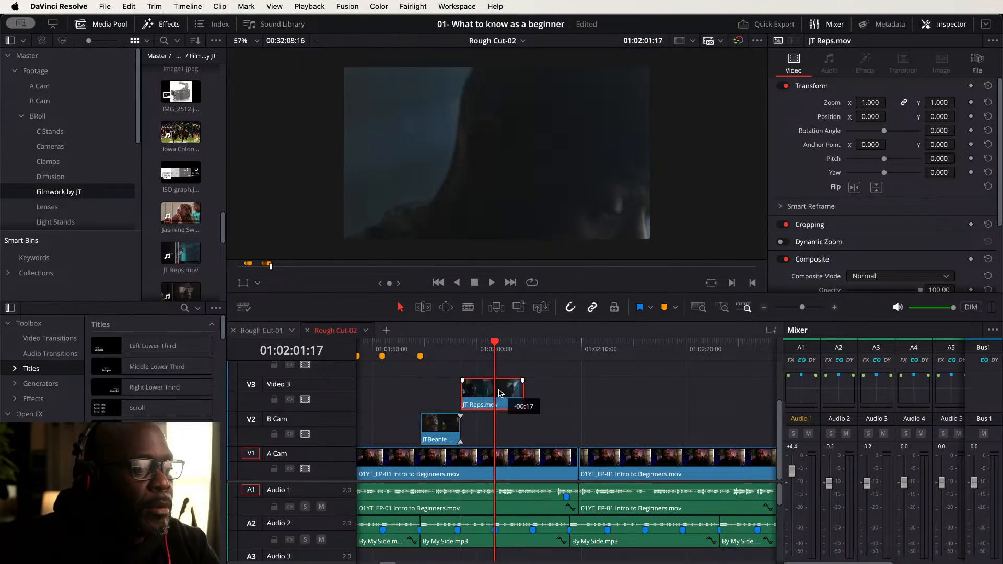
- Trim the JT Reps clip's end back to about 01:02:00:00 and play back the cutaway section
{"action": "left_click", "coordinate": [397, 349]}
{"action": "key", "text": "space"}
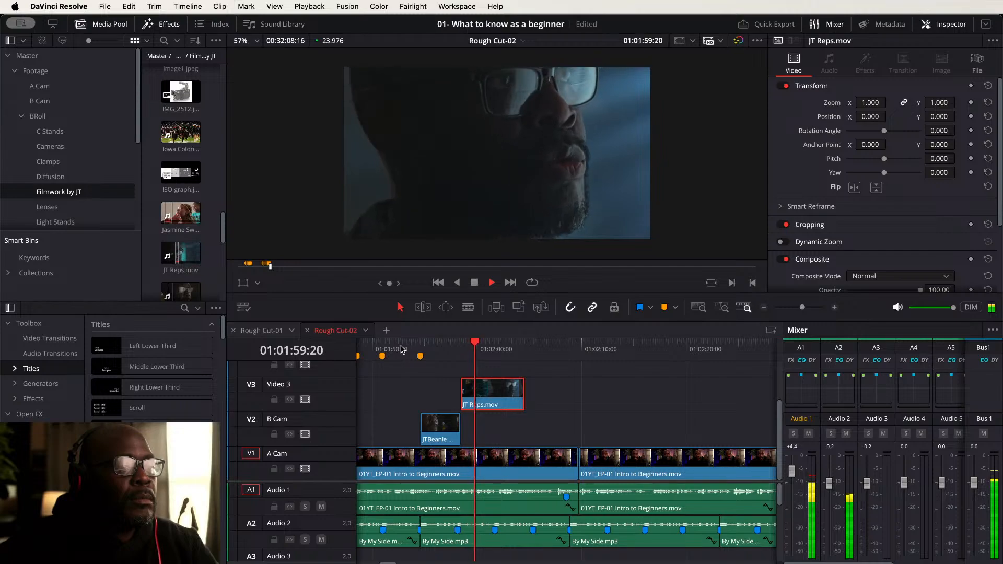
{"action": "key", "text": "space"}
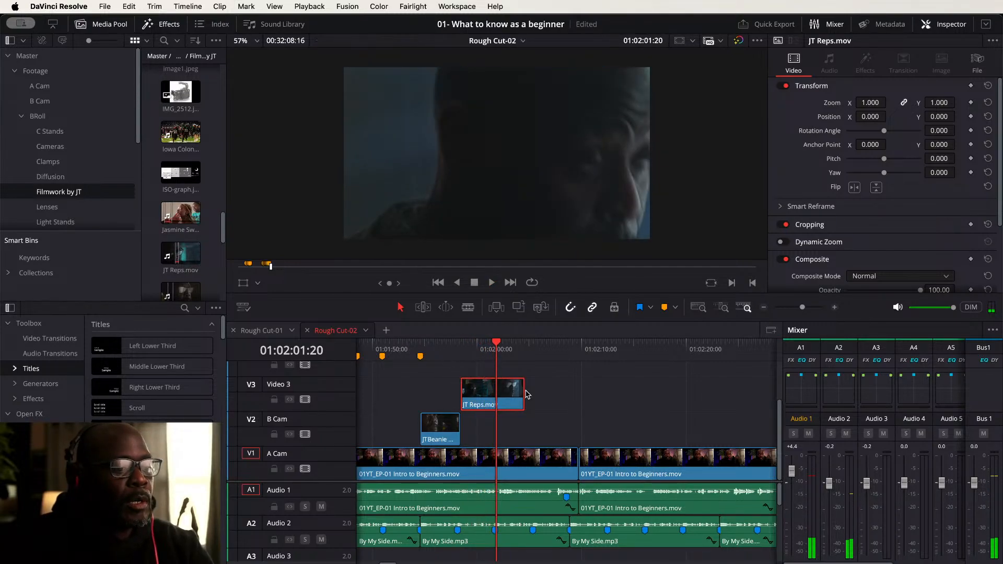
{"action": "left_click_drag", "start_coordinate": [521, 391], "coordinate": [494, 392]}
{"action": "left_click", "coordinate": [409, 348]}
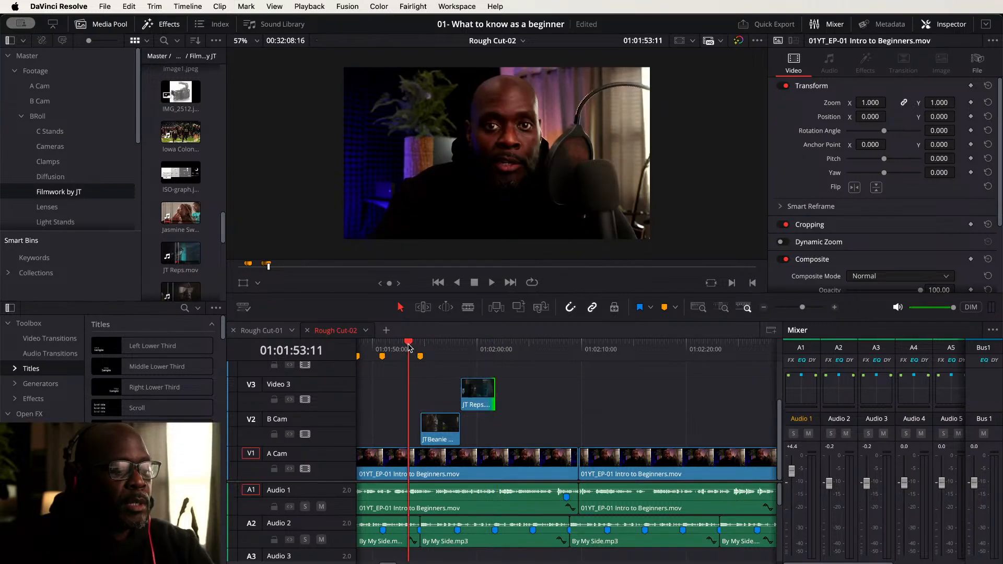
{"action": "key", "text": "space"}
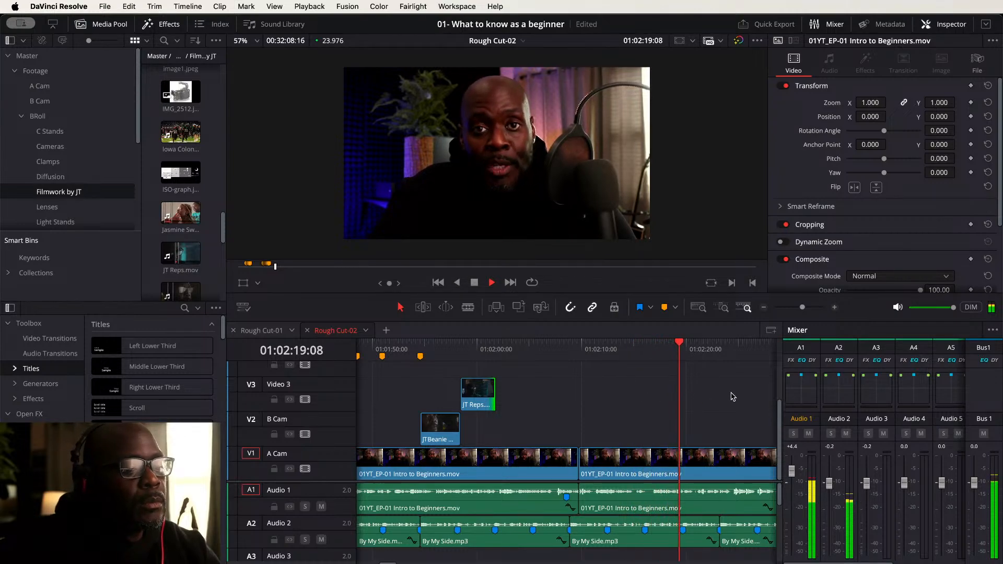
- Open the Clamps bin, preview its images and place Clamps8.png on B Cam at the next marker
{"action": "scroll", "coordinate": [653, 396], "scroll_direction": "right", "scroll_amount": 10}
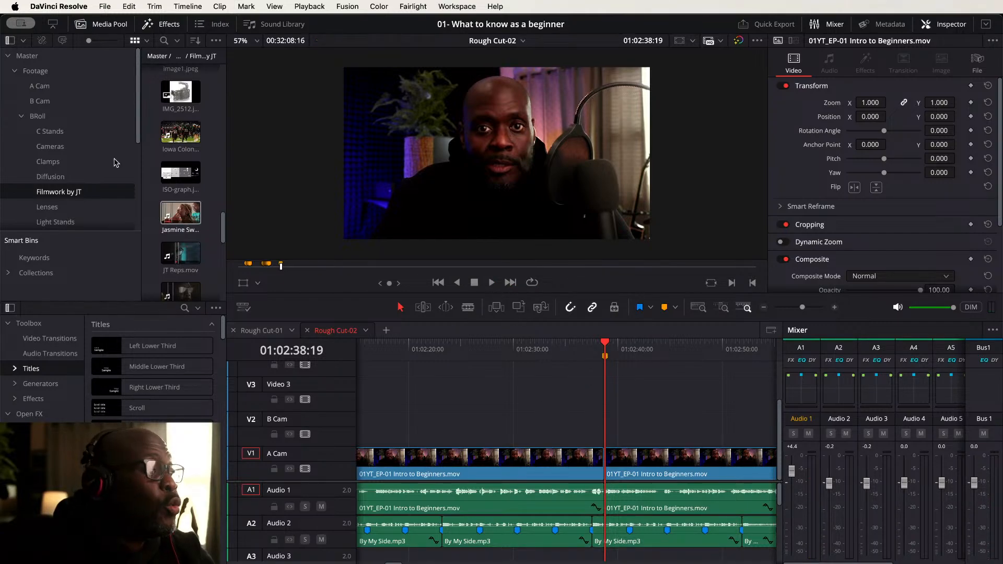
{"action": "left_click", "coordinate": [53, 161]}
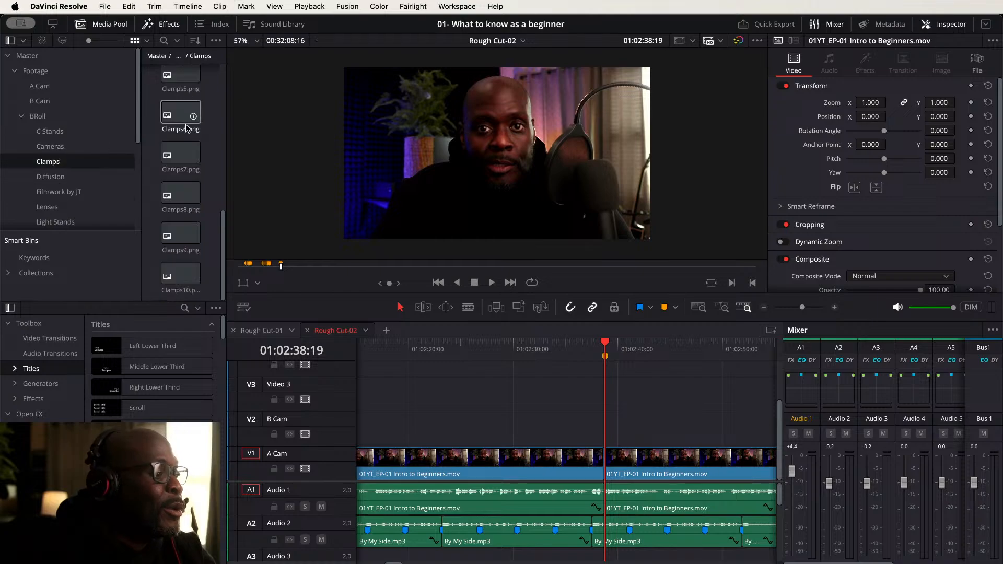
{"action": "left_click", "coordinate": [181, 155]}
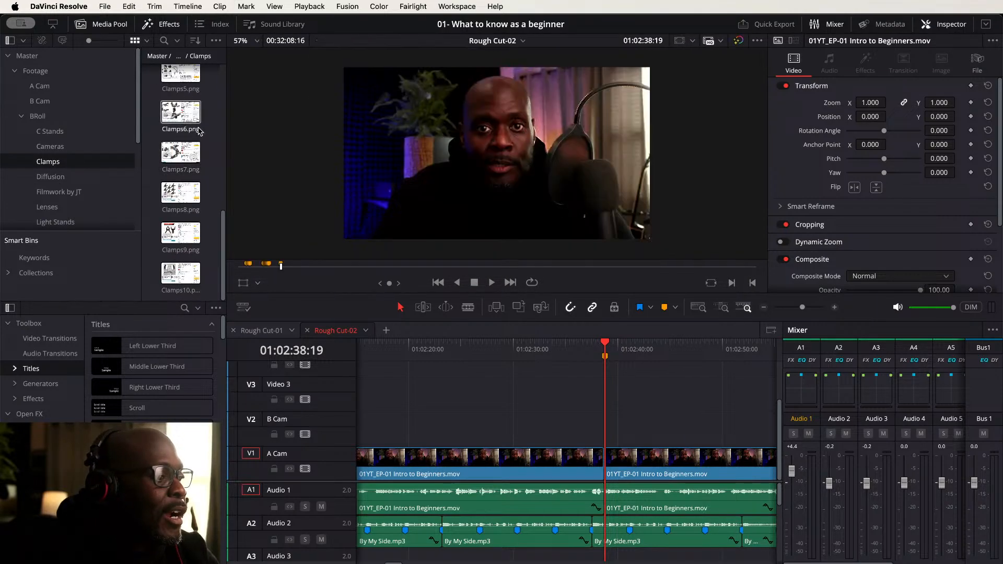
{"action": "left_click", "coordinate": [179, 119]}
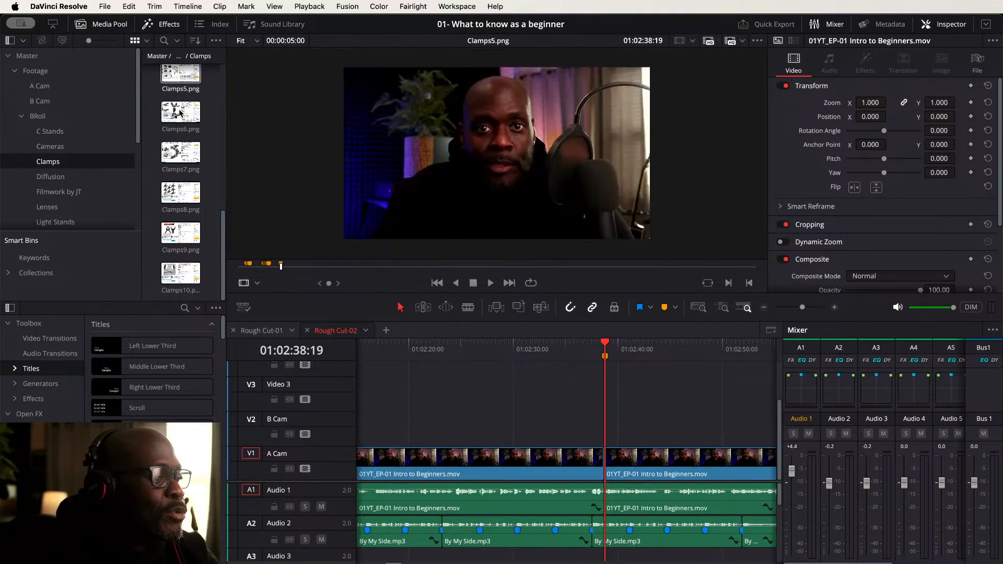
{"action": "left_click", "coordinate": [172, 195]}
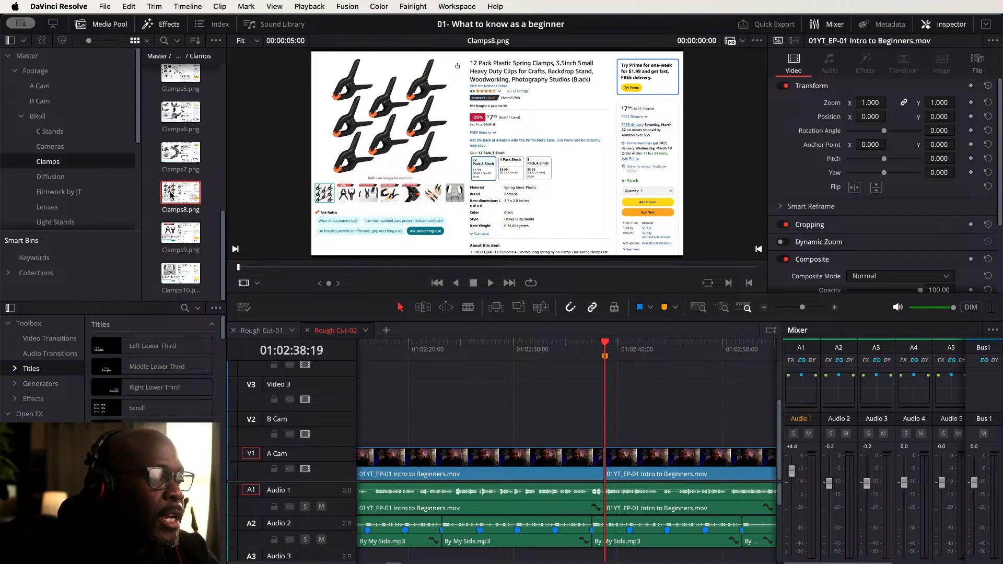
{"action": "left_click_drag", "start_coordinate": [171, 195], "coordinate": [598, 415]}
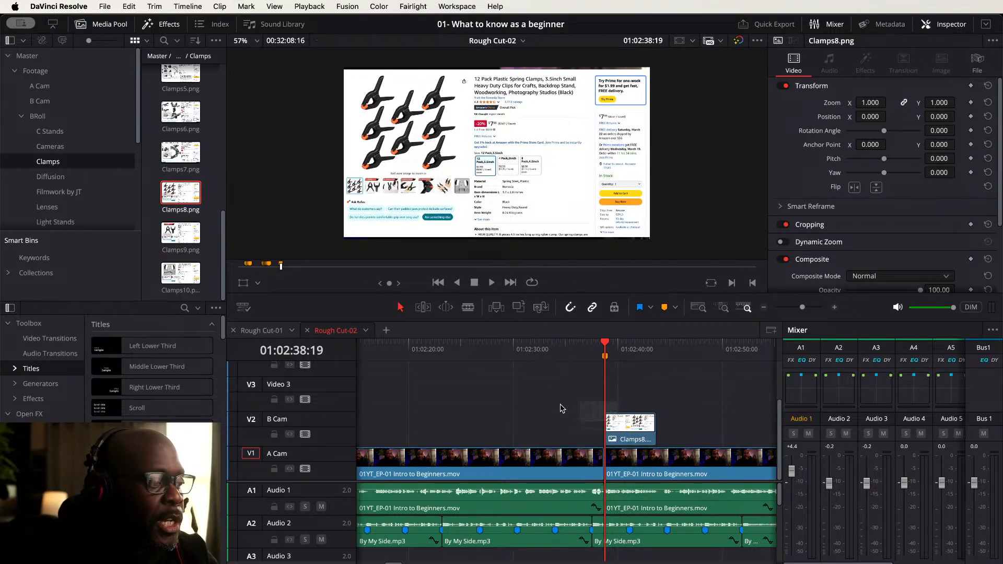
- Play back the Clamps8 cutaway, shift it slightly earlier and set its vertical zoom to 1.030
{"action": "left_click", "coordinate": [576, 349]}
{"action": "key", "text": "space"}
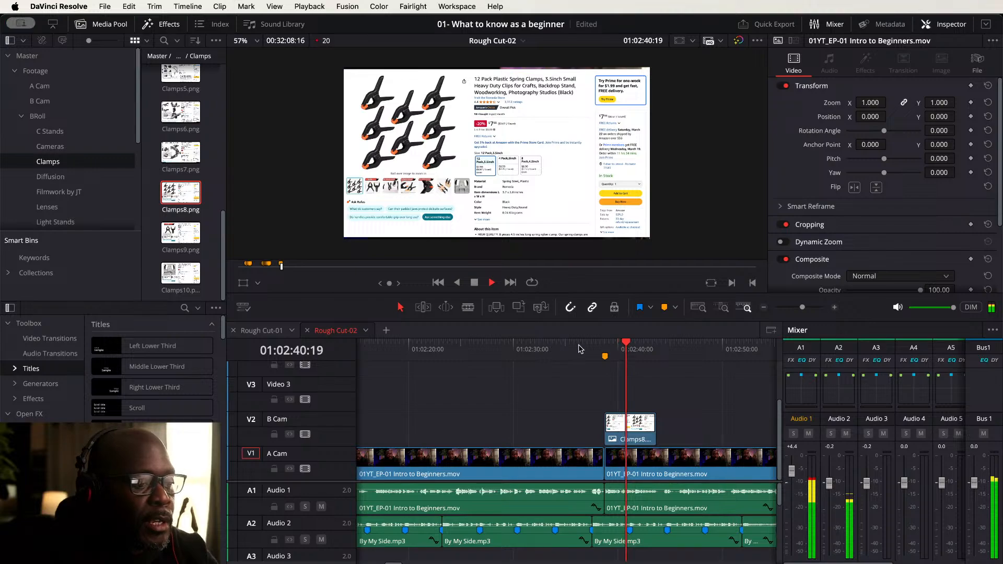
{"action": "left_click", "coordinate": [579, 349]}
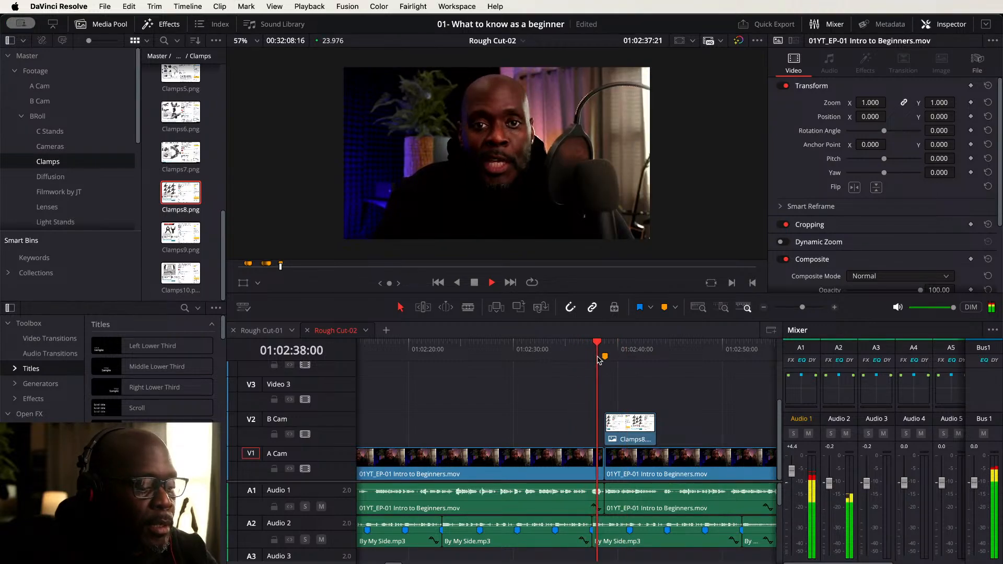
{"action": "key", "text": "space"}
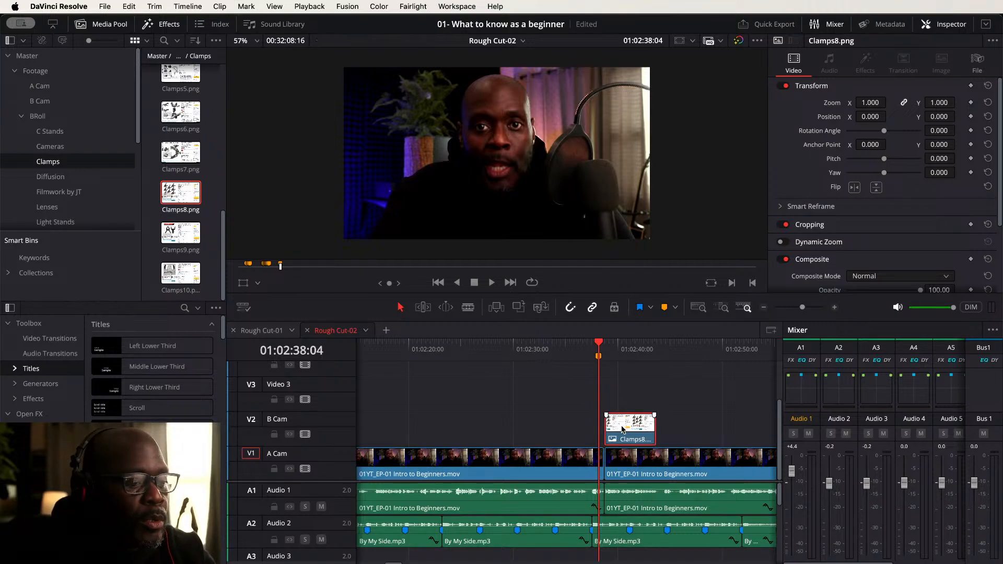
{"action": "left_click_drag", "start_coordinate": [622, 429], "coordinate": [615, 429]}
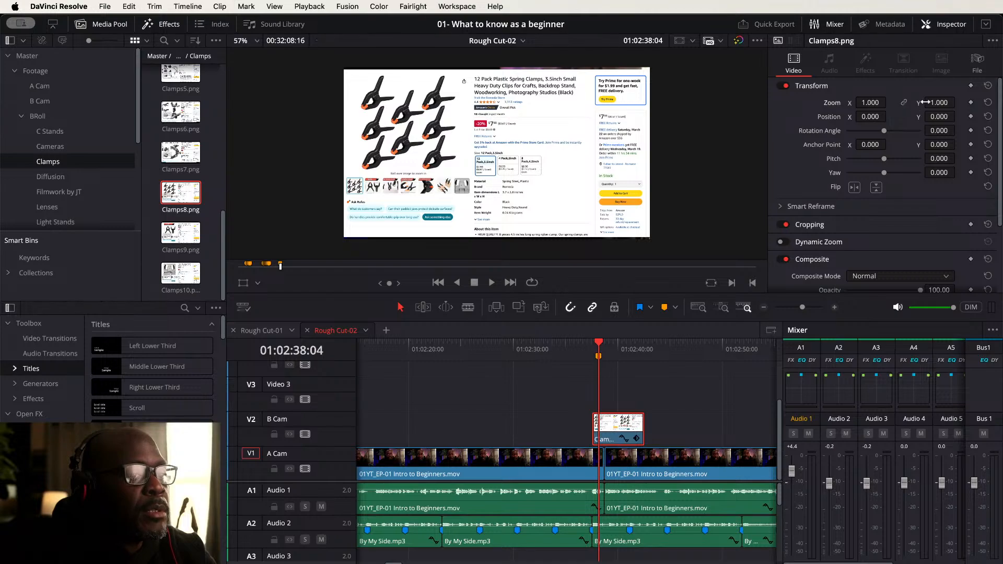
{"action": "left_click_drag", "start_coordinate": [944, 102], "coordinate": [959, 102]}
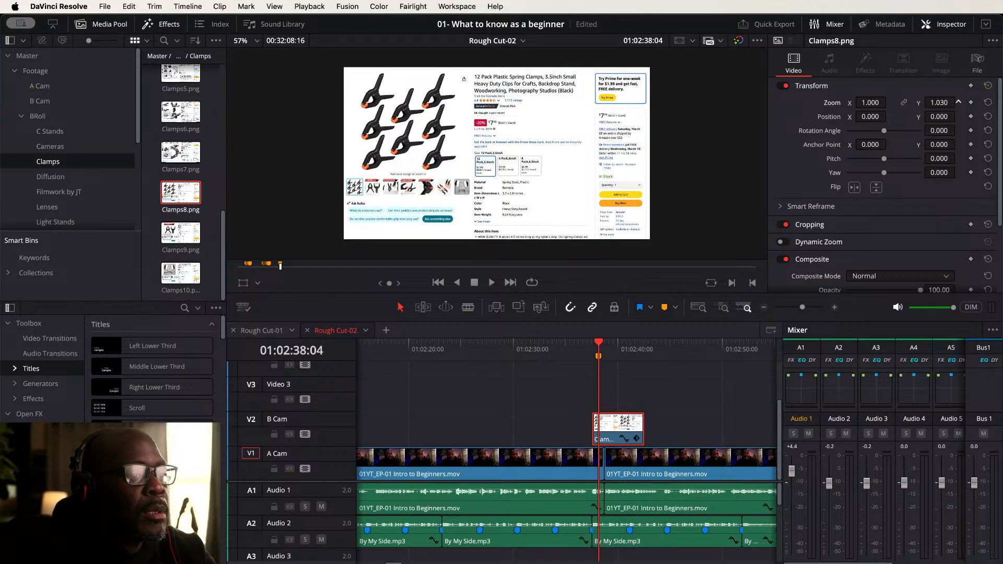
- Extend the Clamps8 clip's end to about 01:02:44:22
{"action": "left_click", "coordinate": [570, 349]}
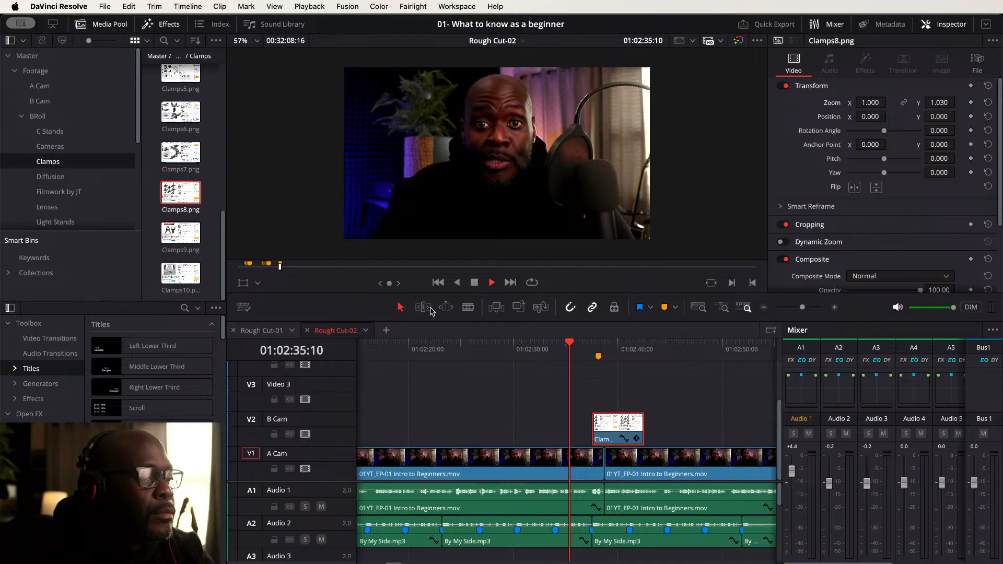
{"action": "key", "text": "space"}
{"action": "left_click_drag", "start_coordinate": [684, 377], "coordinate": [517, 373]}
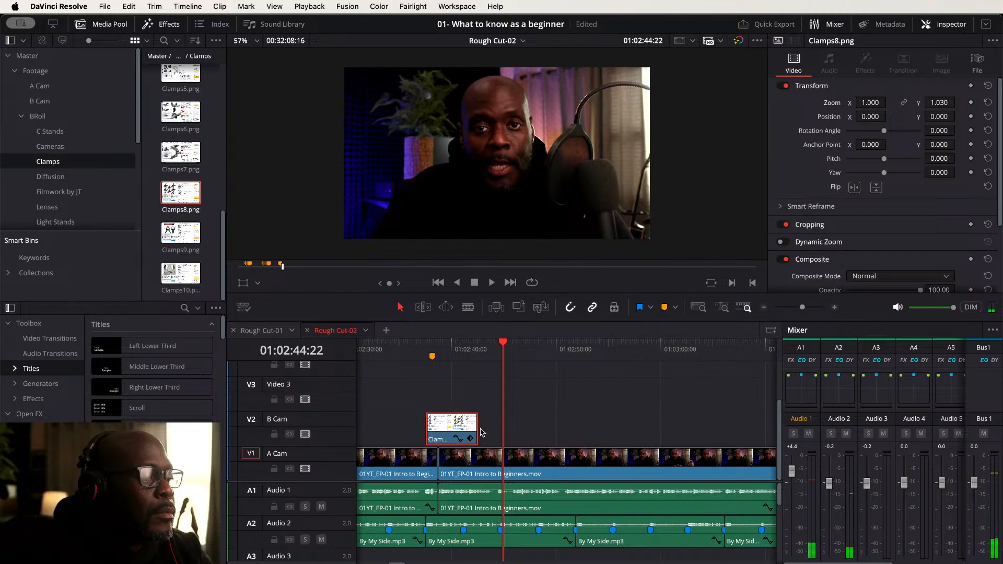
{"action": "left_click_drag", "start_coordinate": [474, 426], "coordinate": [499, 426]}
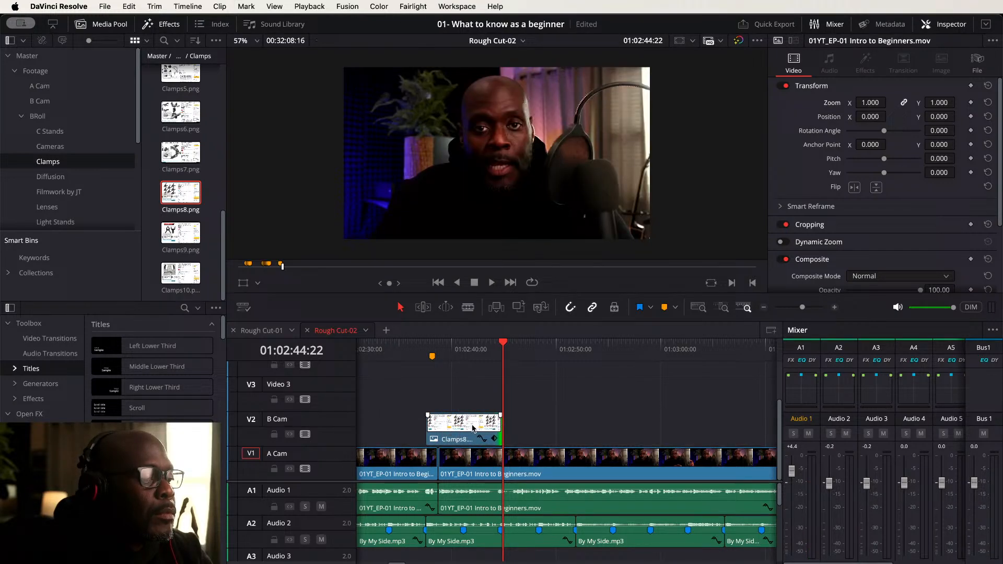
- Keyframe the Clamps8 zoom at the clip's start and animate it to 1.050 by 1.080 at its end
{"action": "left_click", "coordinate": [432, 348]}
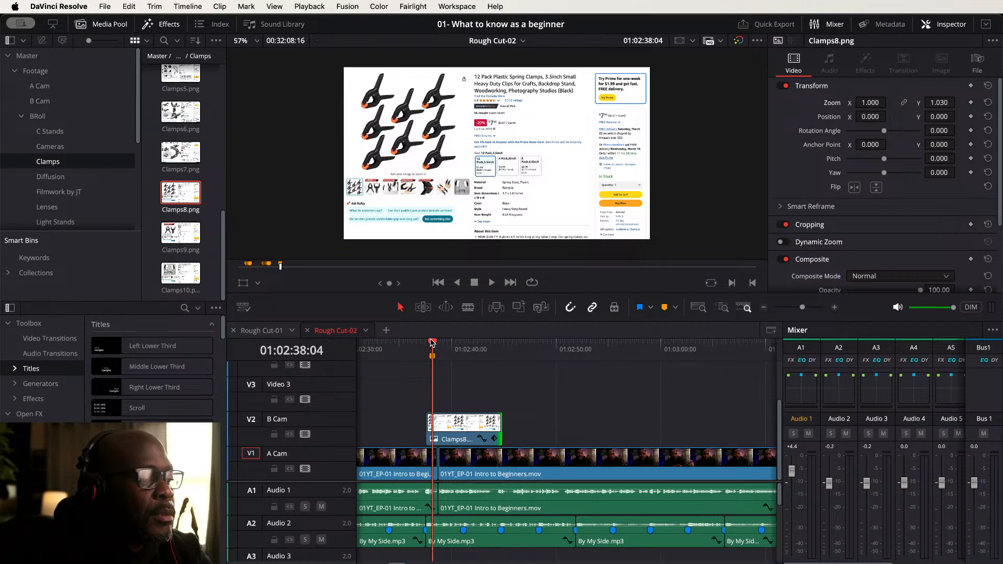
{"action": "left_click_drag", "start_coordinate": [432, 343], "coordinate": [428, 344]}
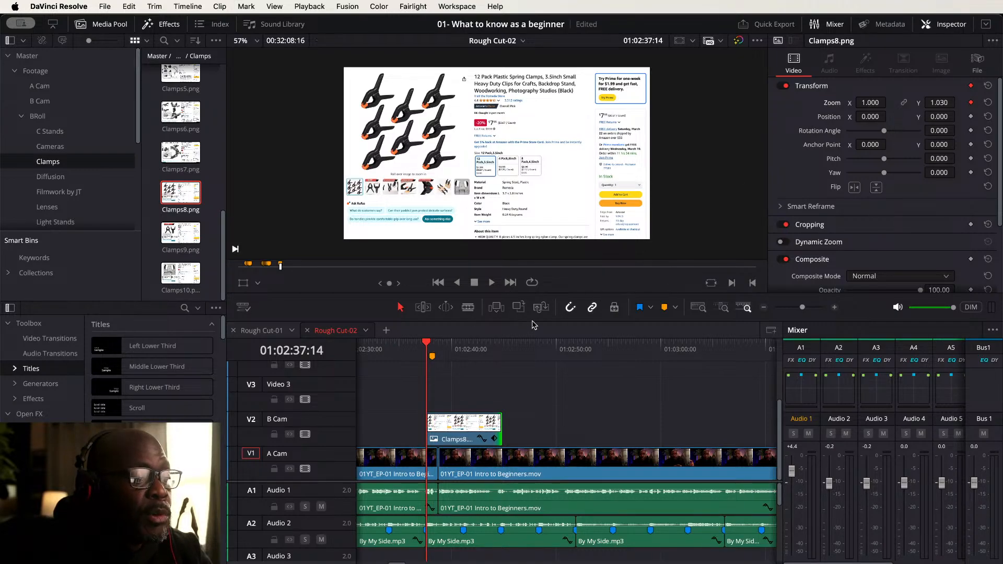
{"action": "left_click", "coordinate": [503, 345]}
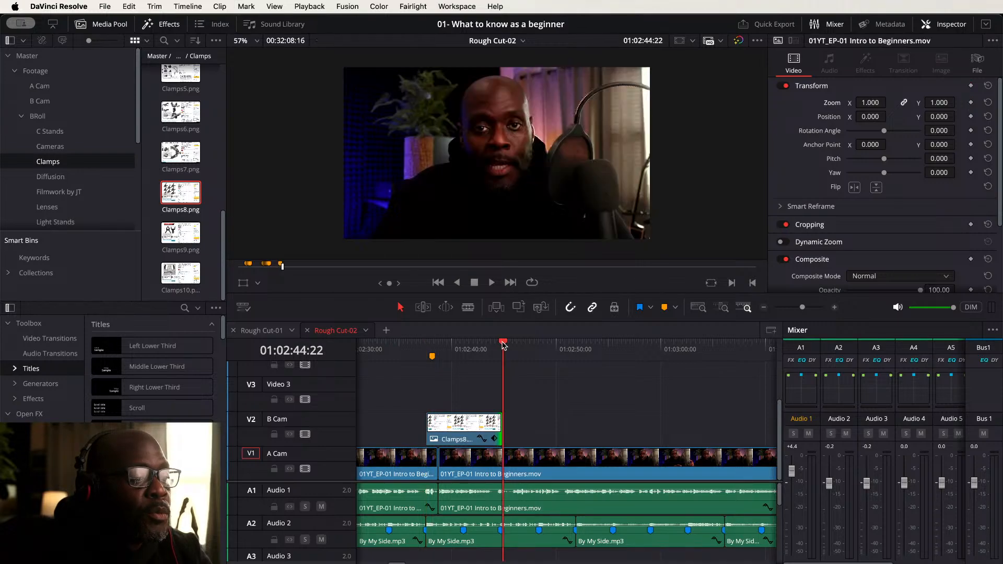
{"action": "key", "text": "Left"}
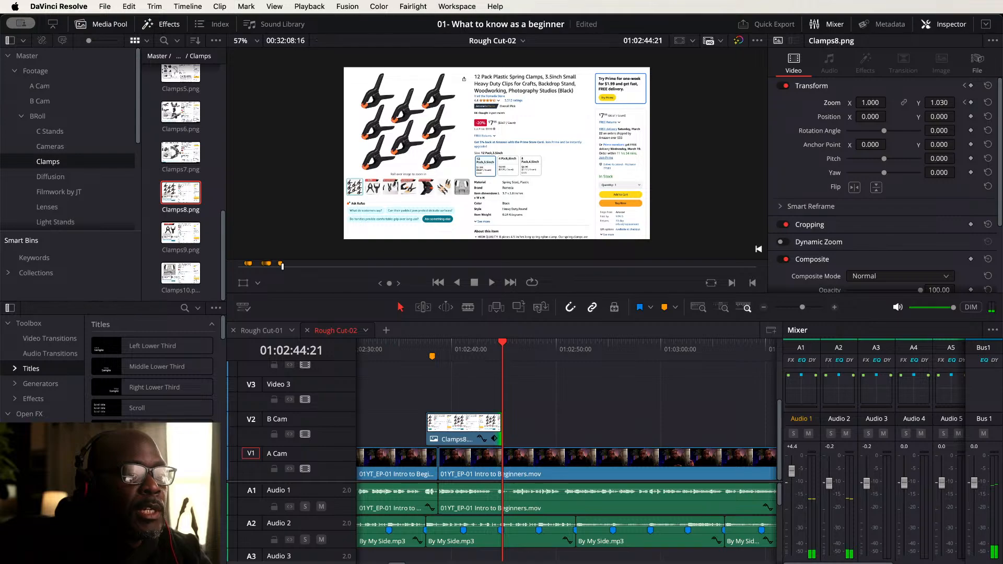
{"action": "left_click_drag", "start_coordinate": [871, 102], "coordinate": [890, 102]}
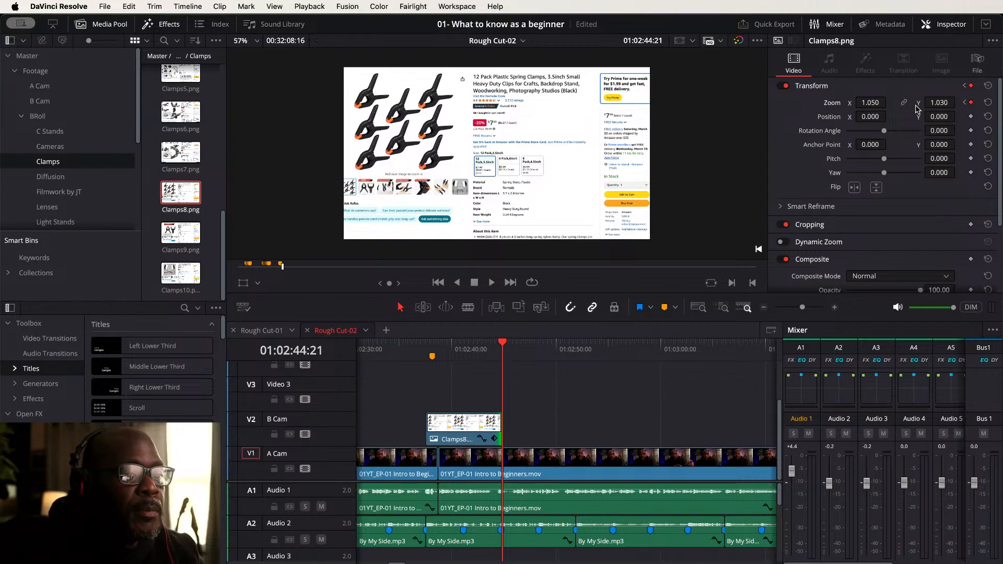
{"action": "key", "text": "super+z"}
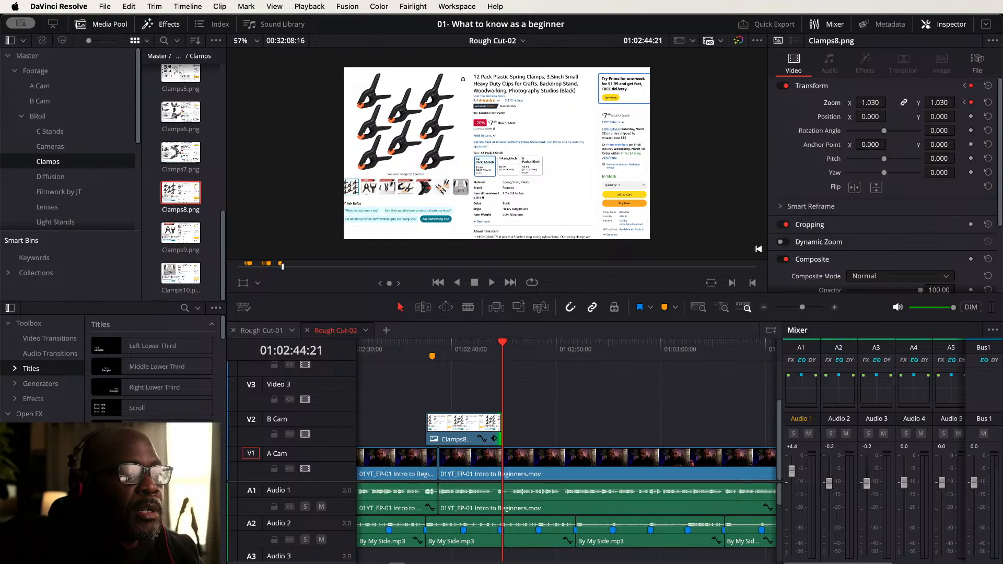
{"action": "left_click_drag", "start_coordinate": [871, 102], "coordinate": [890, 102]}
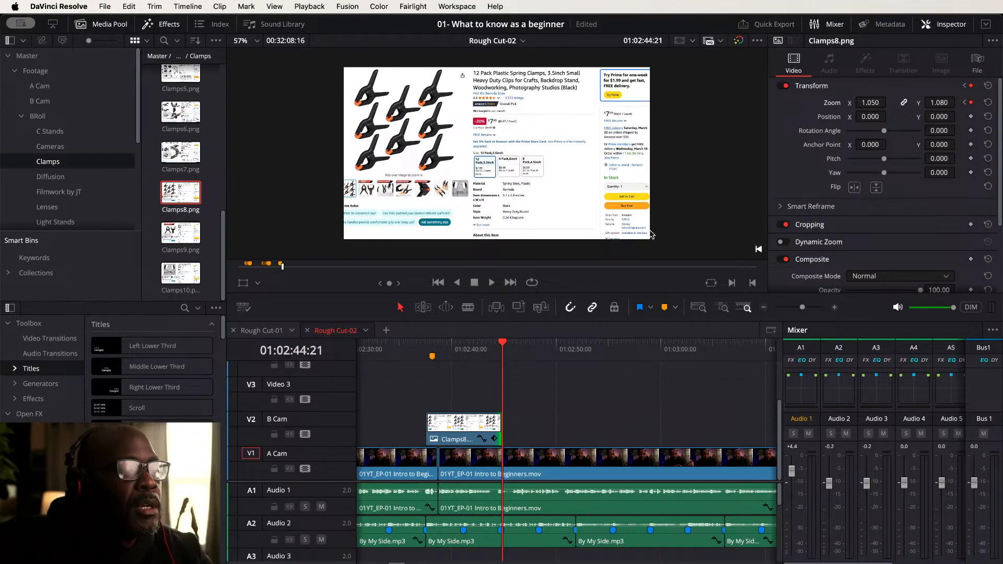
- Play back the animated Clamps8 zoom from the start of the clip
{"action": "left_click", "coordinate": [426, 346]}
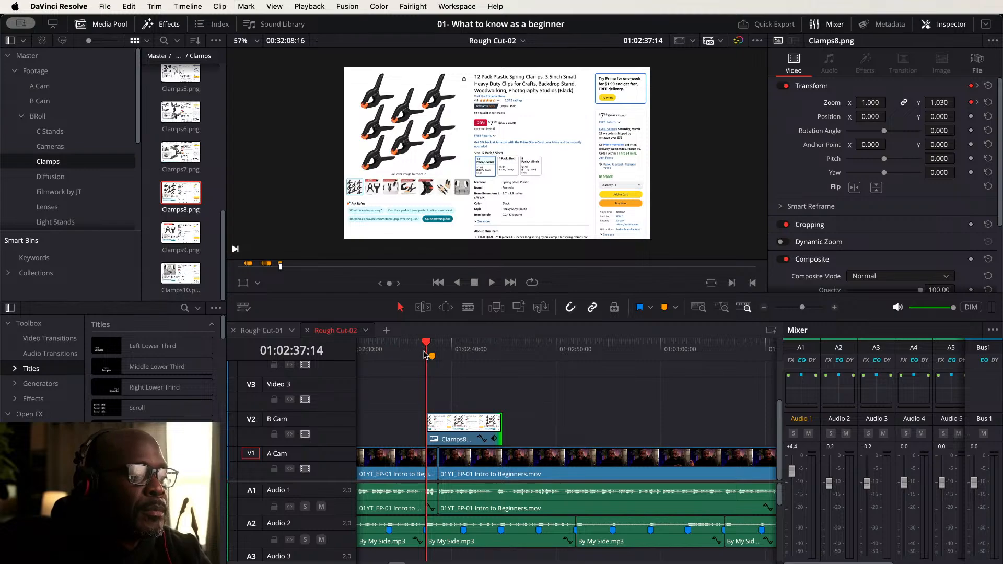
{"action": "key", "text": "space"}
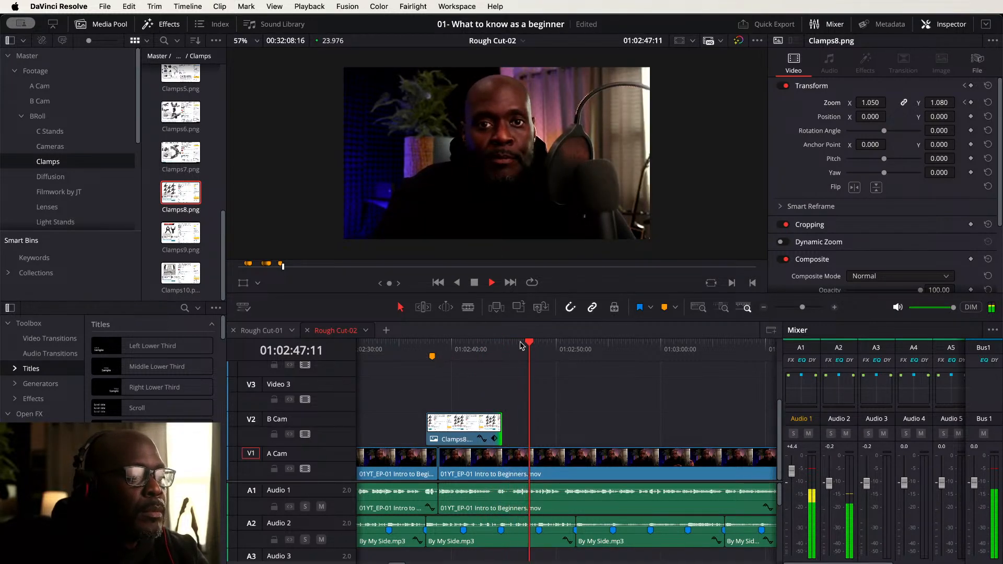
{"action": "key", "text": "space"}
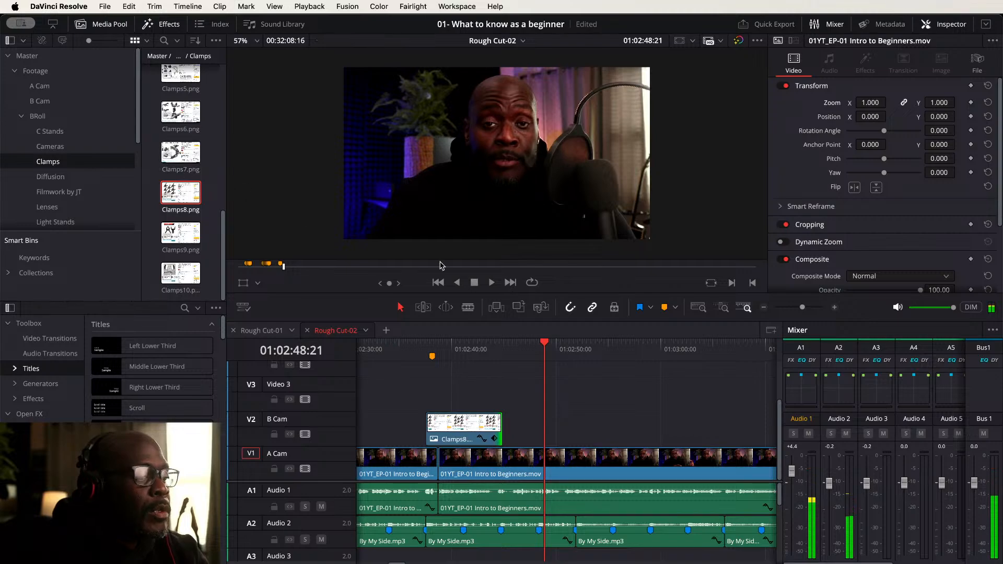
{"action": "left_click", "coordinate": [486, 340]}
{"action": "key", "text": "space"}
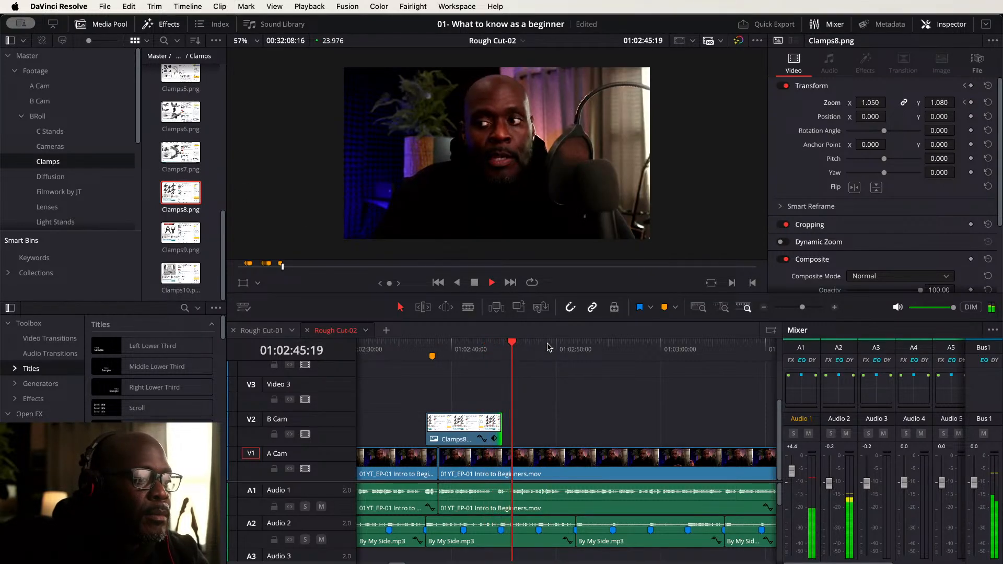
{"action": "key", "text": "space"}
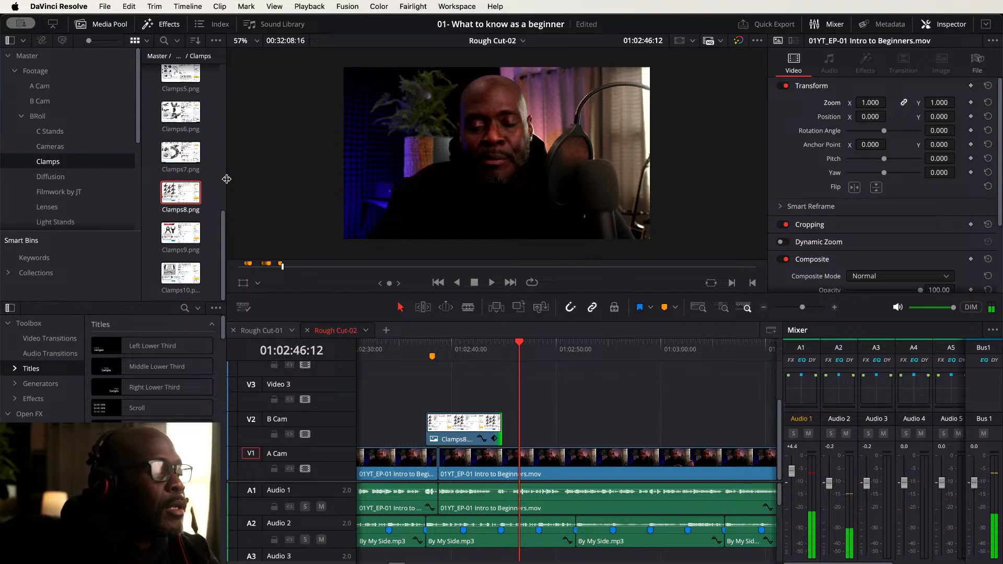
{"action": "key", "text": "space"}
{"action": "key", "text": "space"}
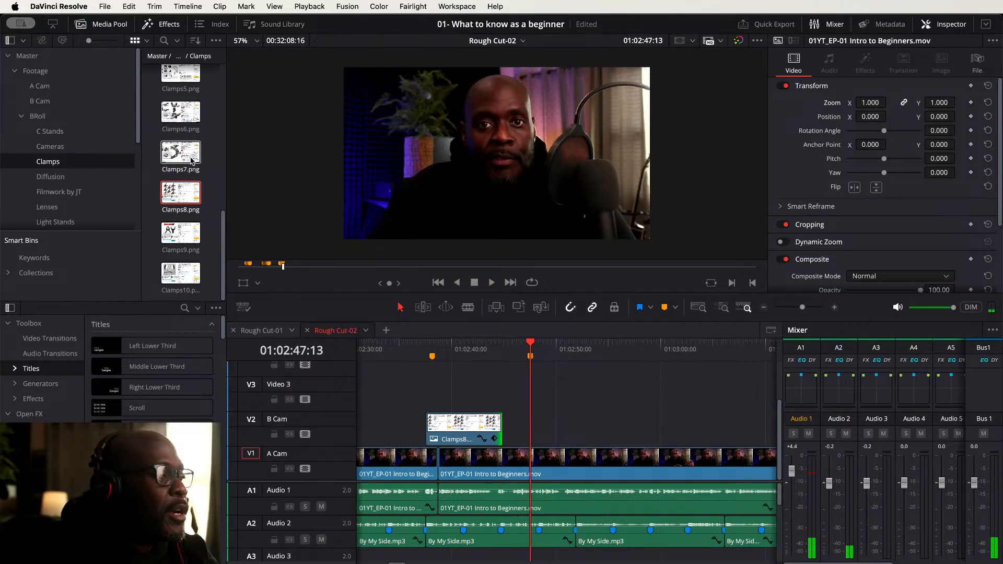
- Stack Clamps5.png on B Cam, Clamps6.png on Video 3 and Clamps9.png on the track above at the playhead
{"action": "left_click", "coordinate": [168, 73]}
{"action": "left_click_drag", "start_coordinate": [168, 73], "coordinate": [545, 426]}
{"action": "left_click", "coordinate": [175, 112]}
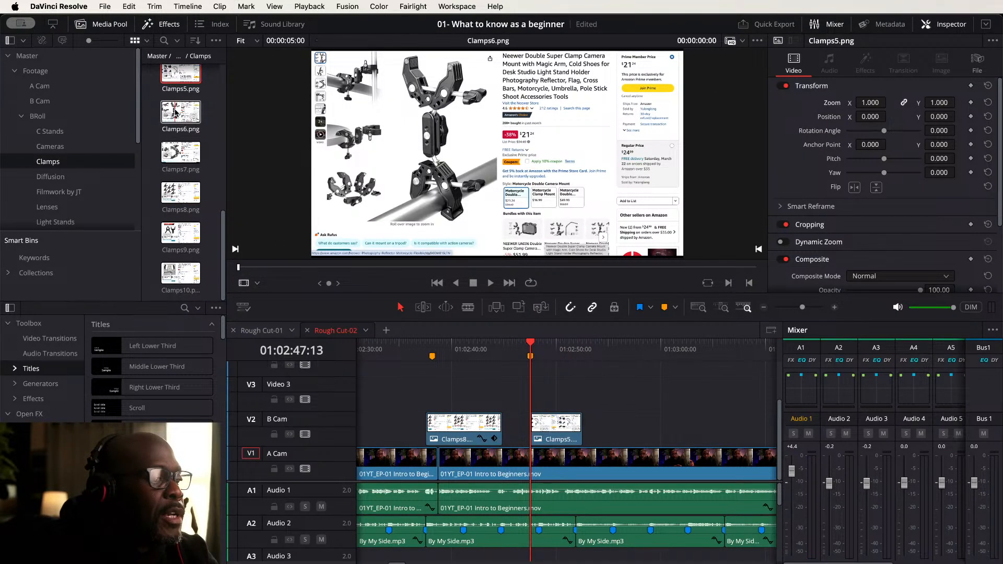
{"action": "left_click_drag", "start_coordinate": [175, 112], "coordinate": [557, 395]}
{"action": "left_click", "coordinate": [185, 158]}
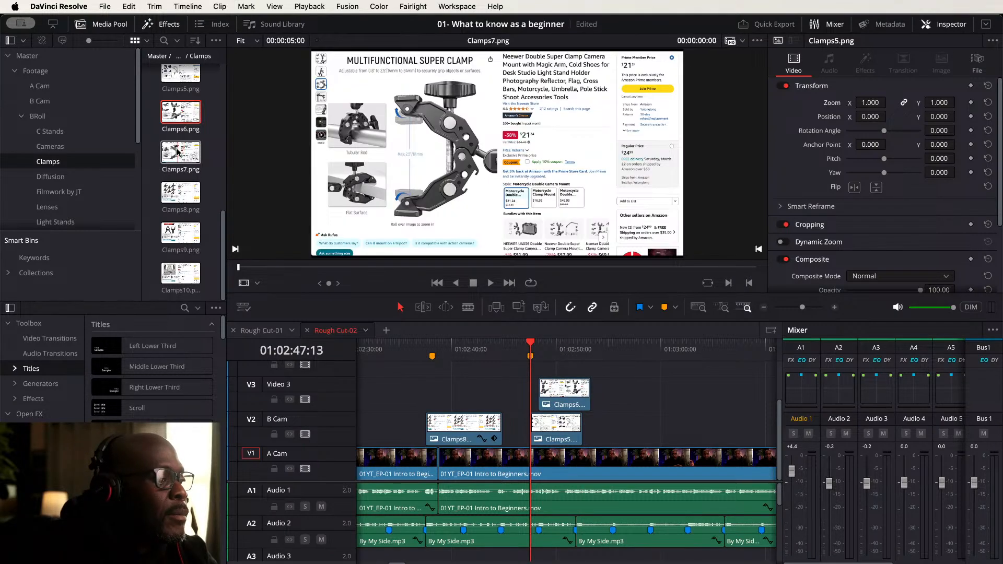
{"action": "left_click", "coordinate": [177, 236]}
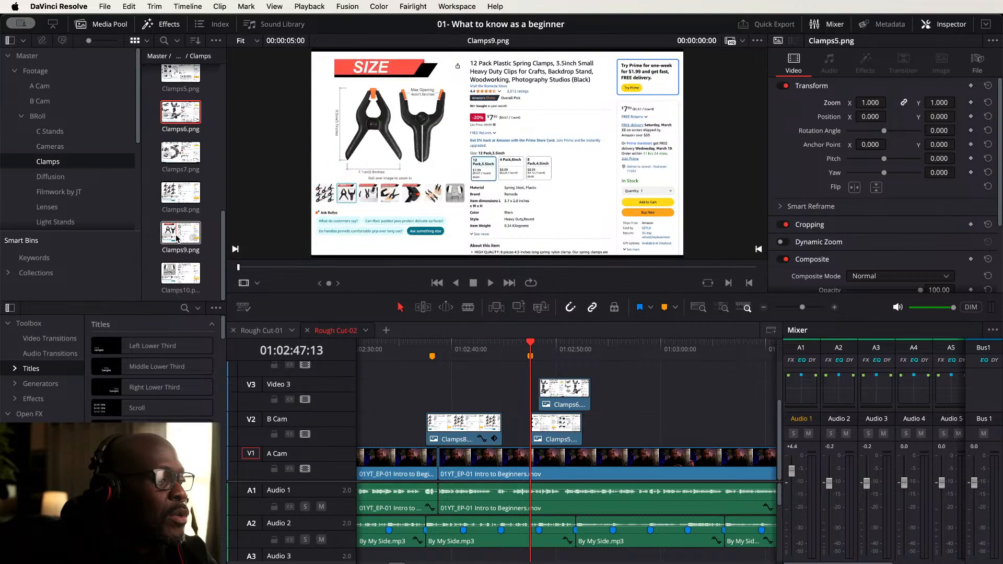
{"action": "left_click_drag", "start_coordinate": [176, 238], "coordinate": [563, 383]}
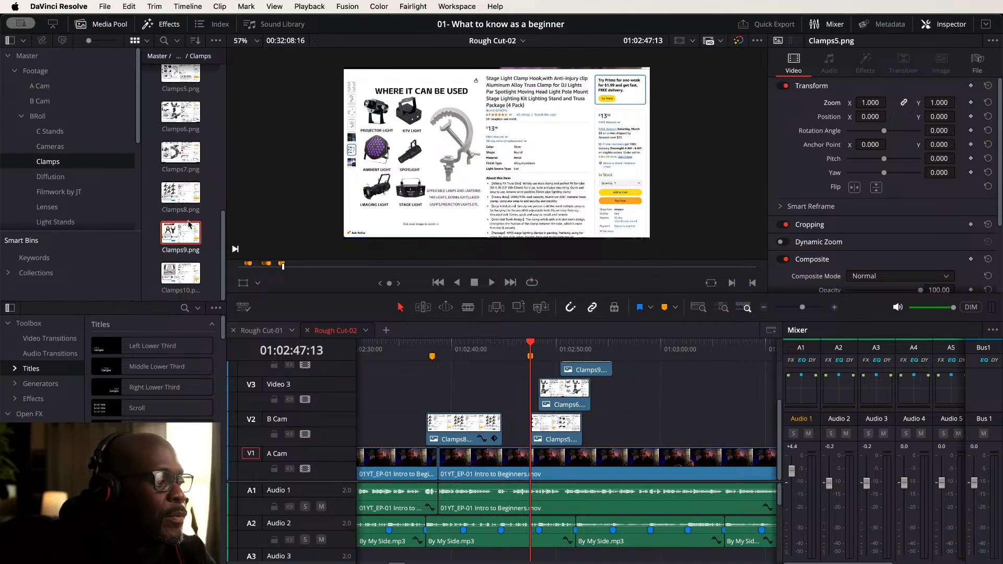
- Browse the Clamps bin and open BRoll_Clamps_60fps4.MP4 in the source viewer
{"action": "left_click", "coordinate": [176, 276]}
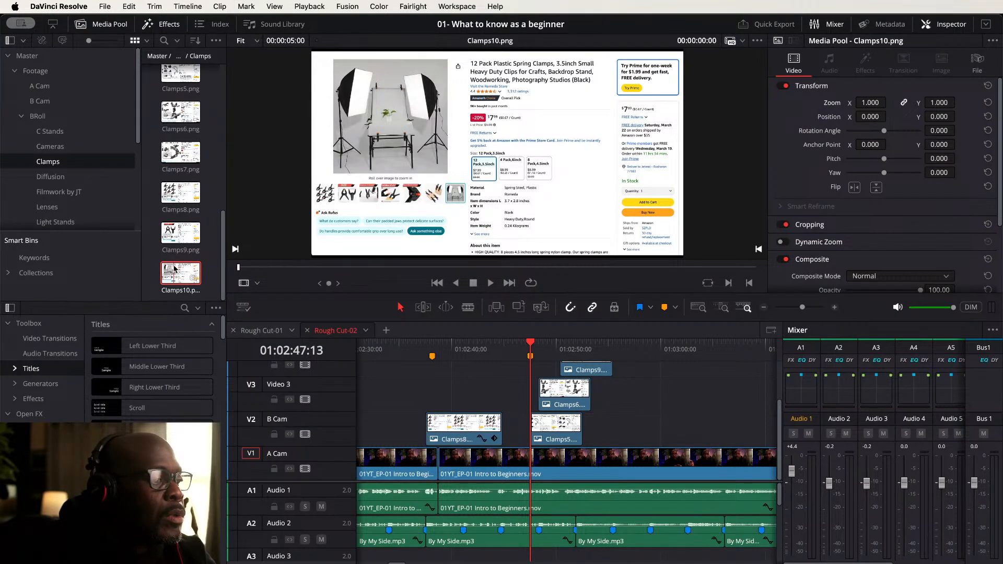
{"action": "scroll", "coordinate": [191, 167], "scroll_direction": "up", "scroll_amount": 6}
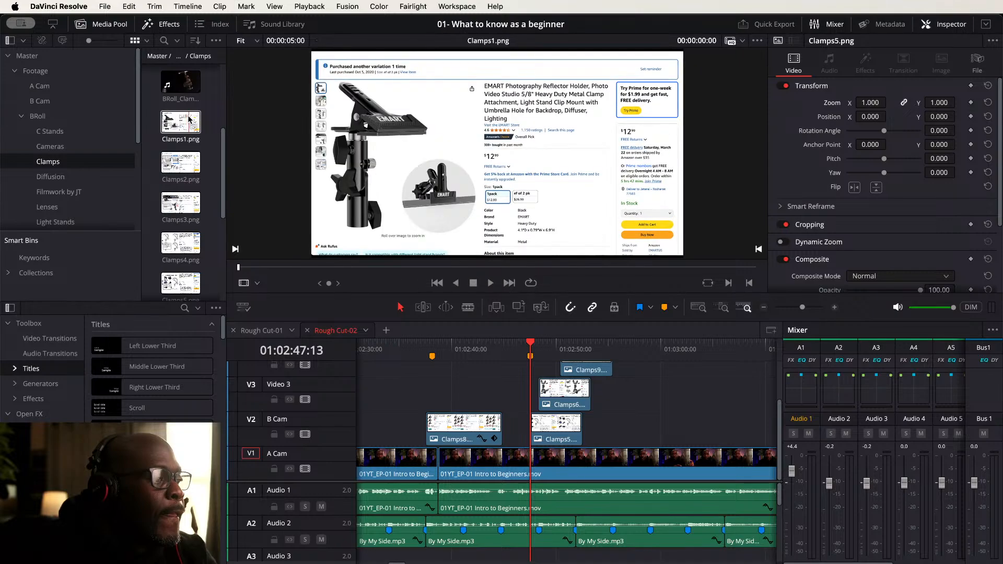
{"action": "scroll", "coordinate": [186, 118], "scroll_direction": "up", "scroll_amount": 2}
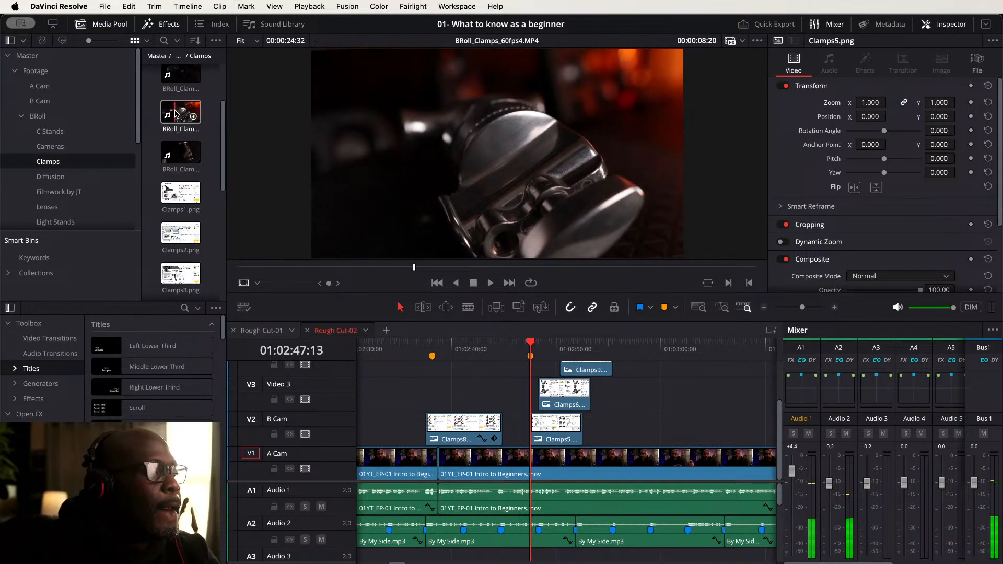
{"action": "left_click", "coordinate": [176, 114]}
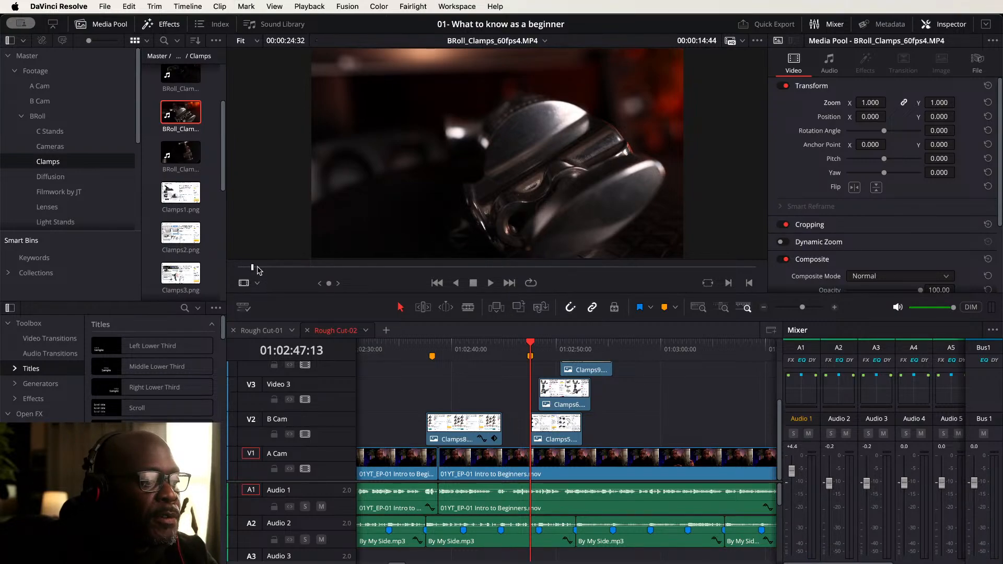
- Mark an in and out range in BRoll_Clamps_60fps4.MP4 and place its video only on Video 3 after Clamps6
{"action": "left_click_drag", "start_coordinate": [258, 270], "coordinate": [414, 271]}
{"action": "key", "text": "i"}
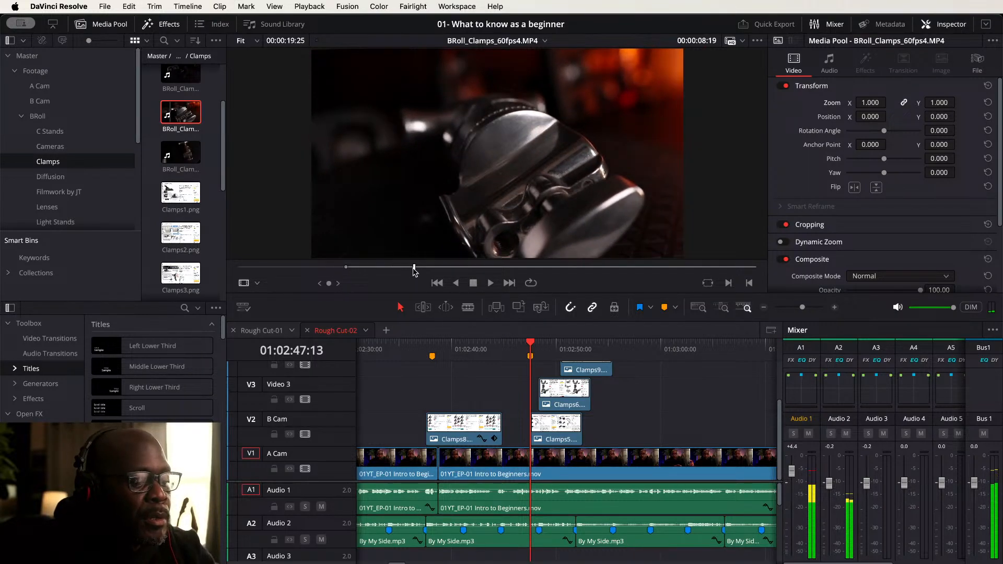
{"action": "key", "text": "o"}
{"action": "mouse_move", "coordinate": [495, 256]}
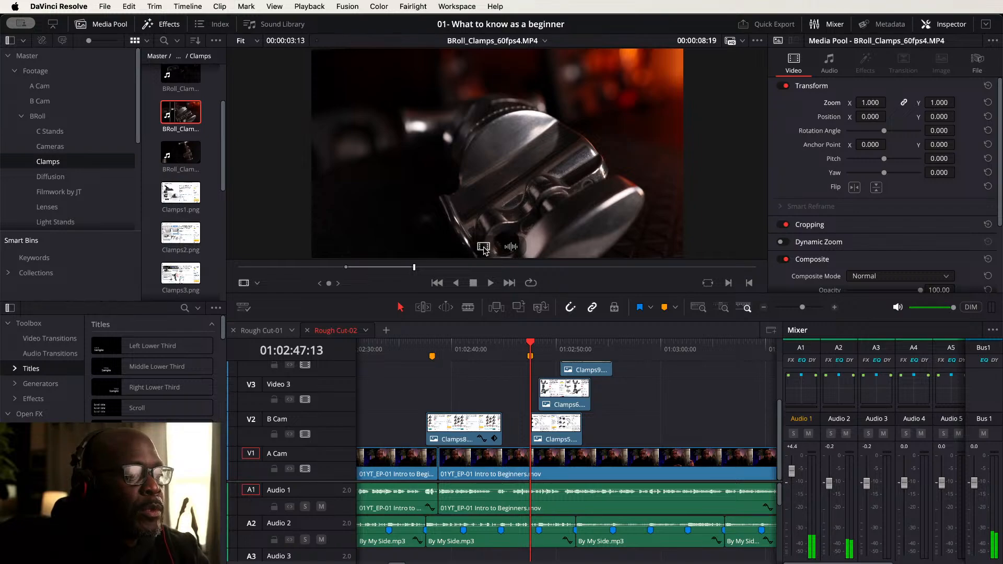
{"action": "left_click_drag", "start_coordinate": [483, 250], "coordinate": [645, 400]}
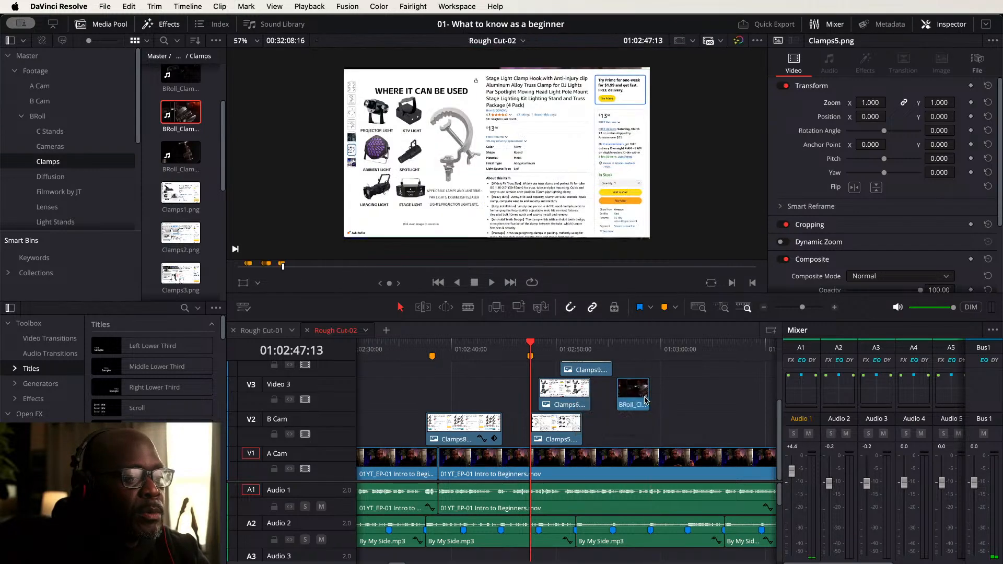
- Change the speed of the BRoll_Clamps_60fps4 clip on the timeline to 40%
{"action": "right_click", "coordinate": [638, 396]}
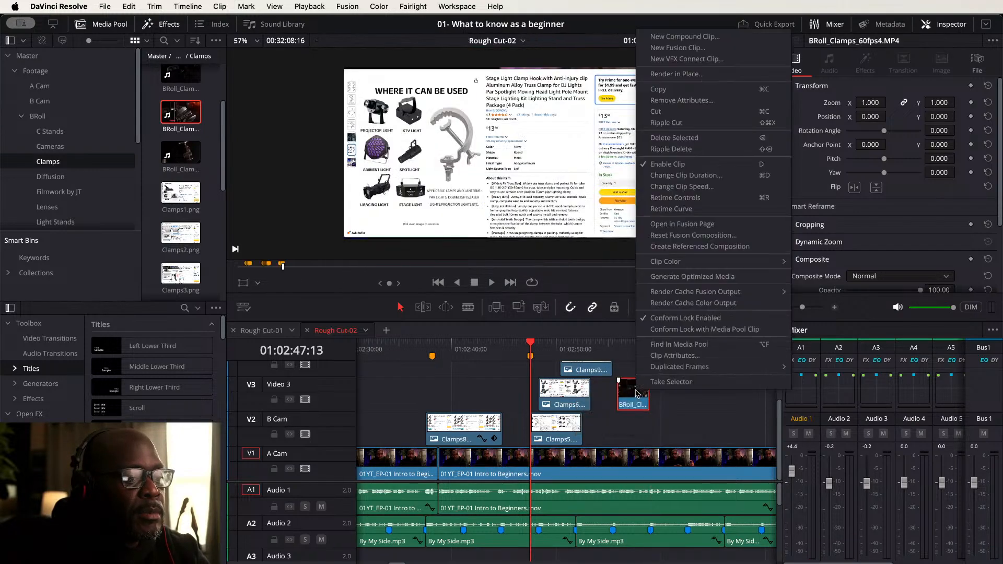
{"action": "left_click", "coordinate": [682, 187]}
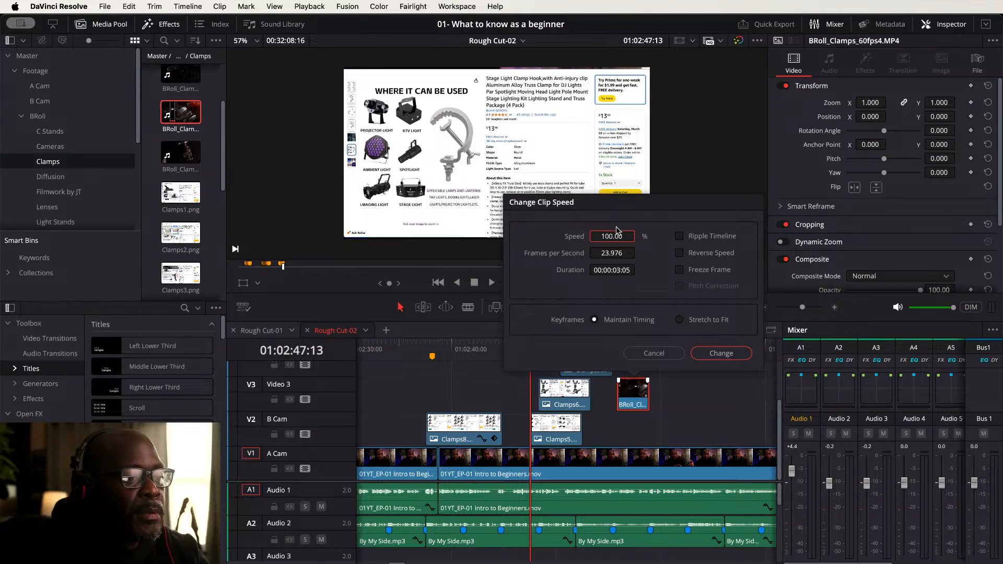
{"action": "type", "text": "40"}
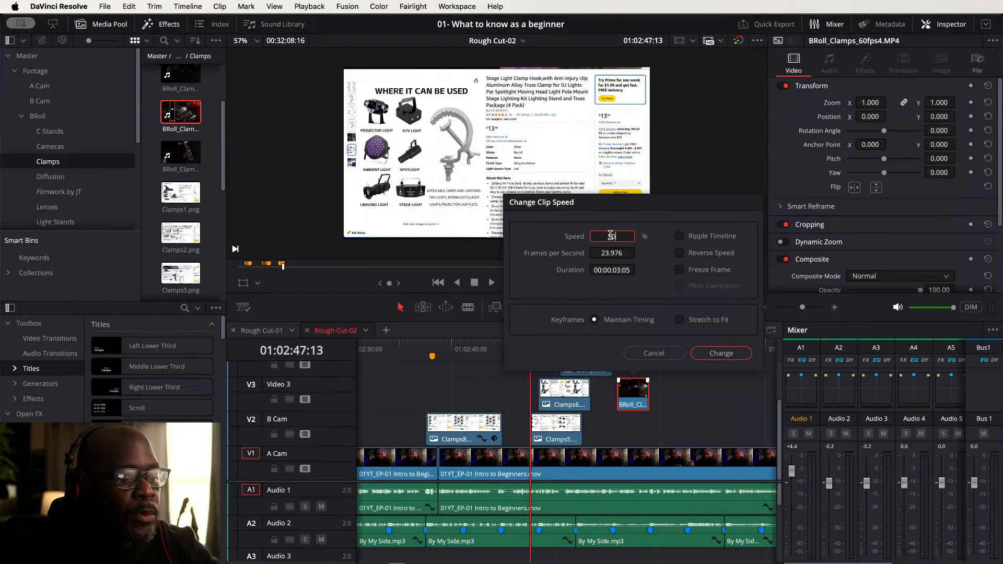
{"action": "key", "text": "Return"}
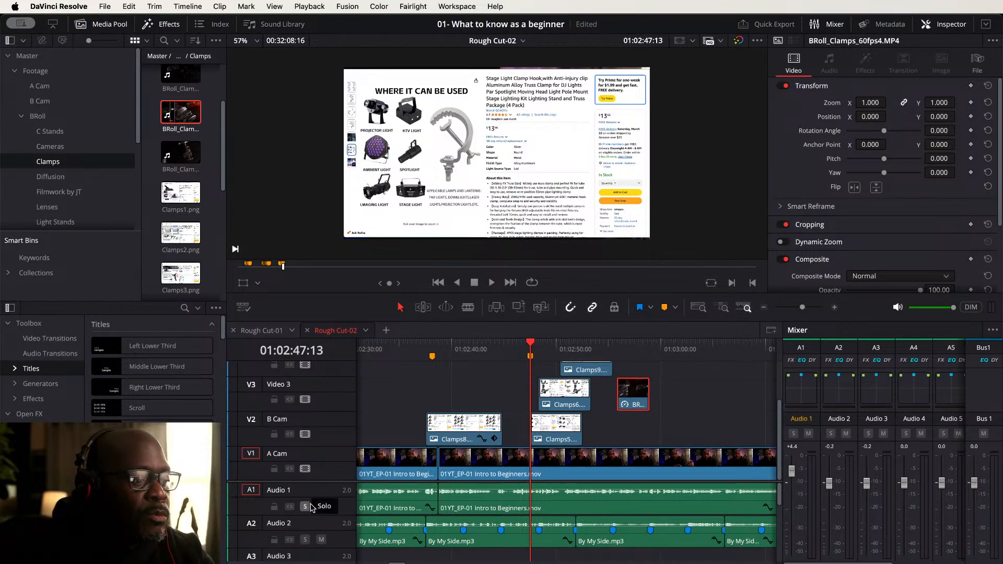
- Move Clamps9 later on Video 4 and drop Clamps6 down onto B Cam after Clamps5
{"action": "left_click_drag", "start_coordinate": [321, 481], "coordinate": [321, 509]}
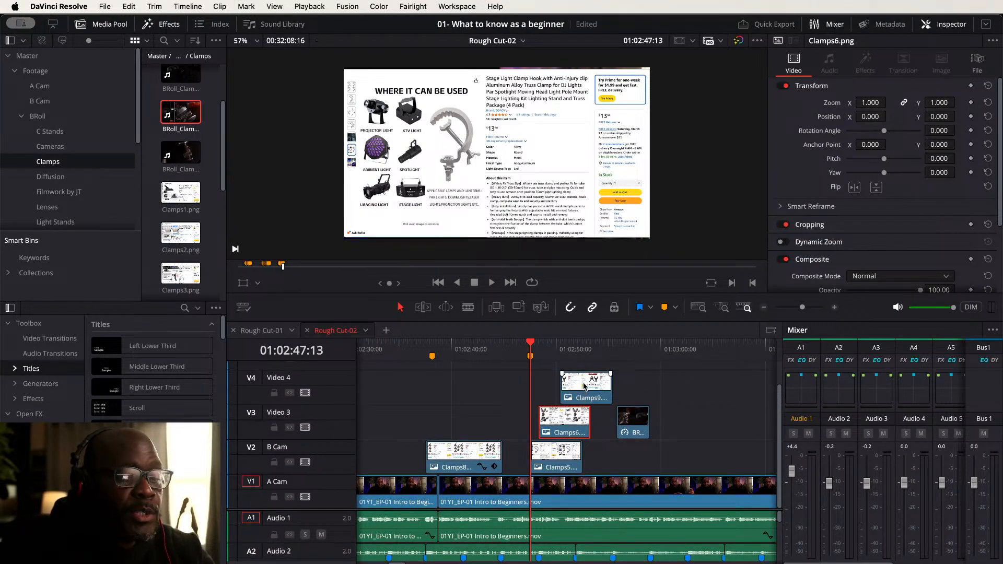
{"action": "left_click_drag", "start_coordinate": [585, 387], "coordinate": [650, 387]}
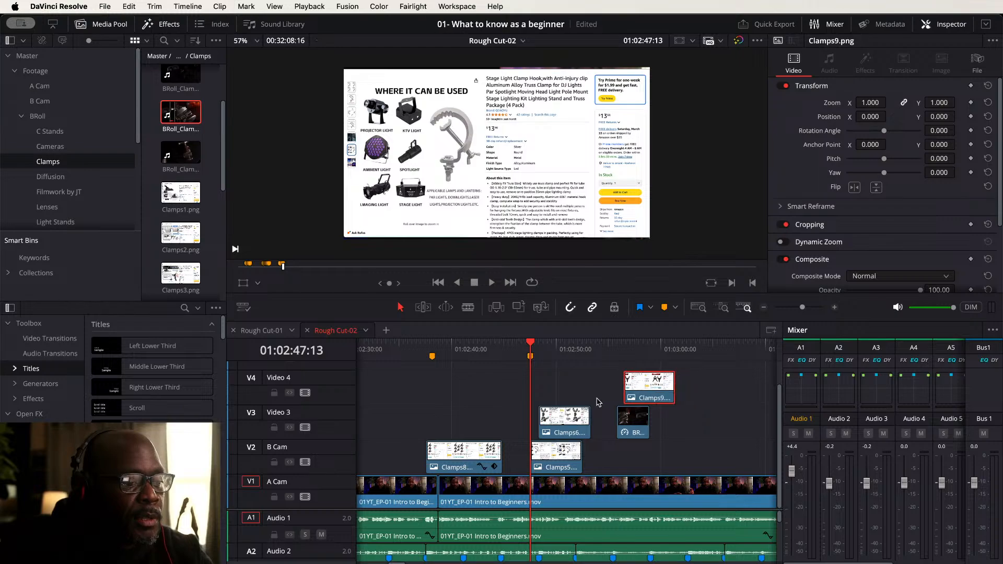
{"action": "left_click_drag", "start_coordinate": [559, 421], "coordinate": [668, 461]}
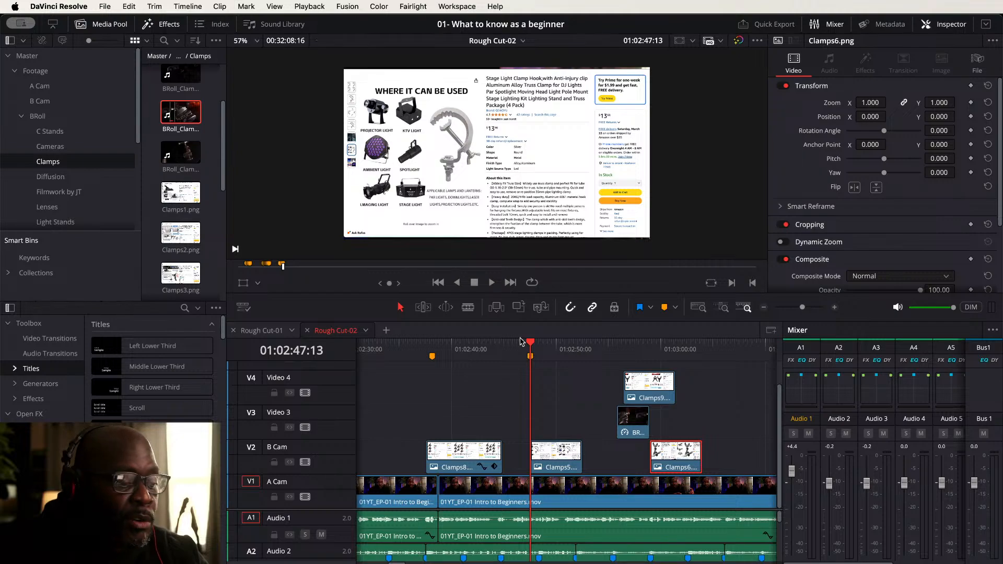
- Play back the cutaway section from just before the Clamps images
{"action": "key", "text": "space"}
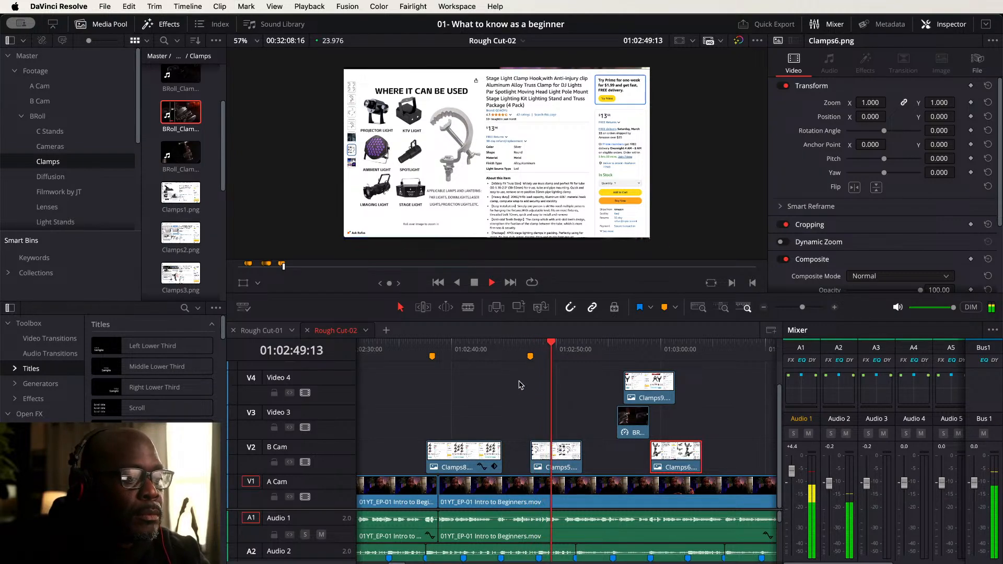
{"action": "left_click", "coordinate": [512, 345]}
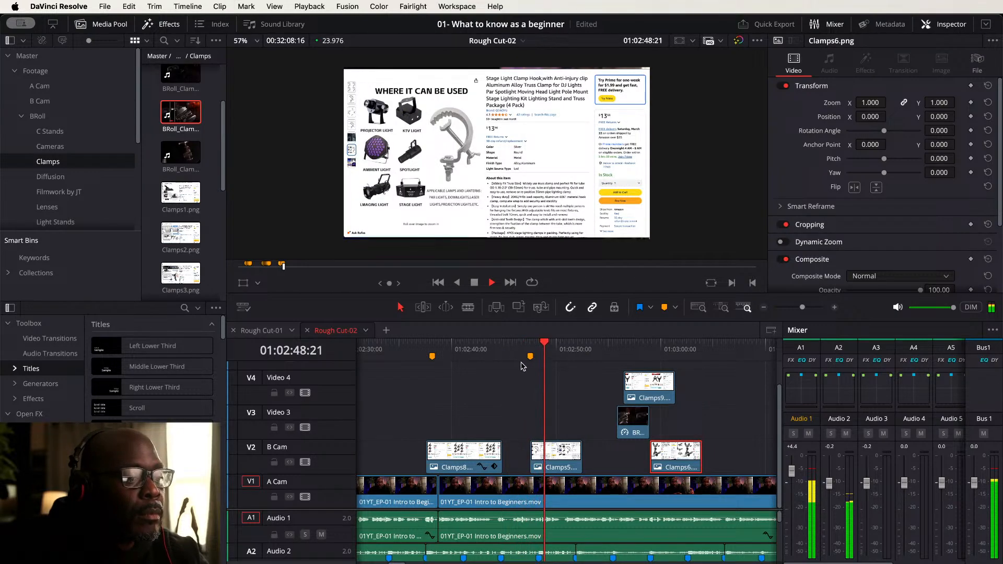
{"action": "key", "text": "space"}
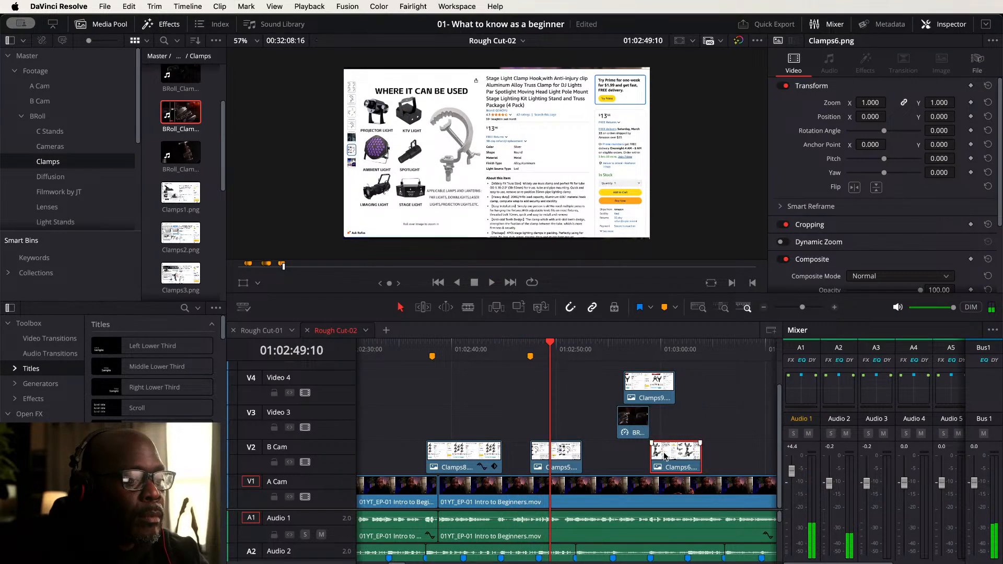
- Move Clamps9 down onto Video 3 at the playhead and shorten the end of Clamps5 on B Cam
{"action": "left_click_drag", "start_coordinate": [652, 395], "coordinate": [575, 414]}
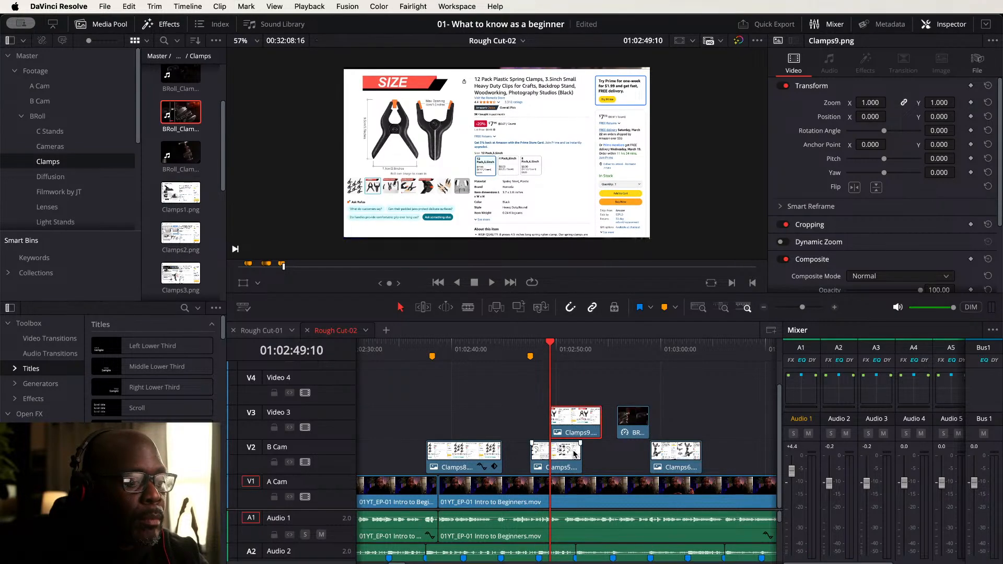
{"action": "left_click_drag", "start_coordinate": [579, 450], "coordinate": [549, 450]}
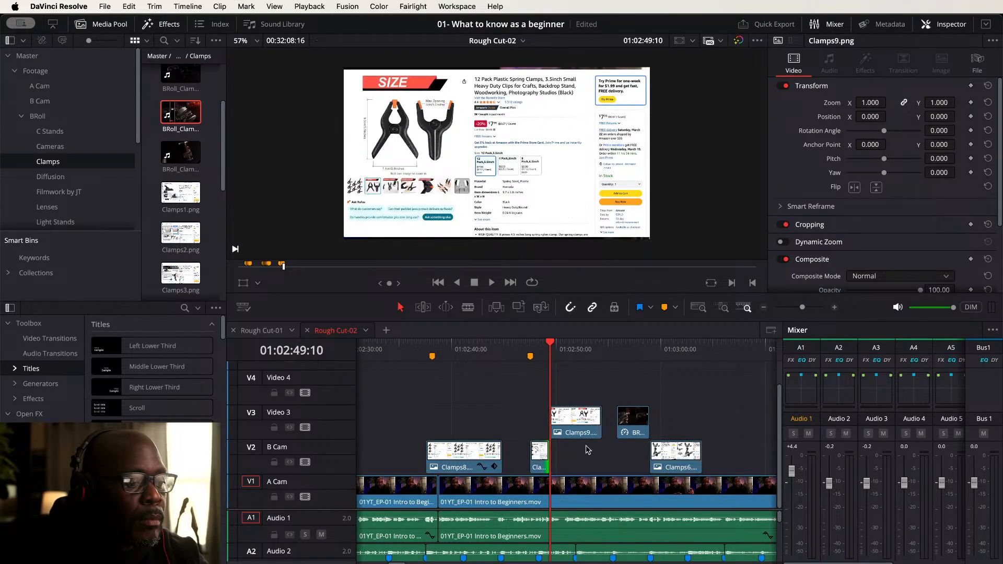
{"action": "key", "text": "space"}
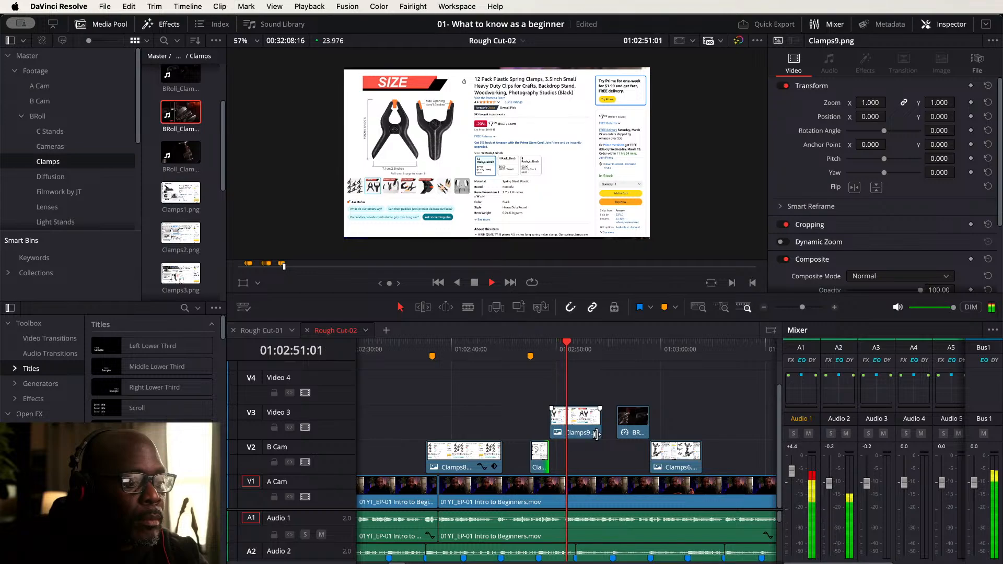
- Shift the slowed BRoll clip on Video 3 and Clamps6 on B Cam further along the timeline, reviewing playback
{"action": "left_click_drag", "start_coordinate": [629, 415], "coordinate": [703, 415]}
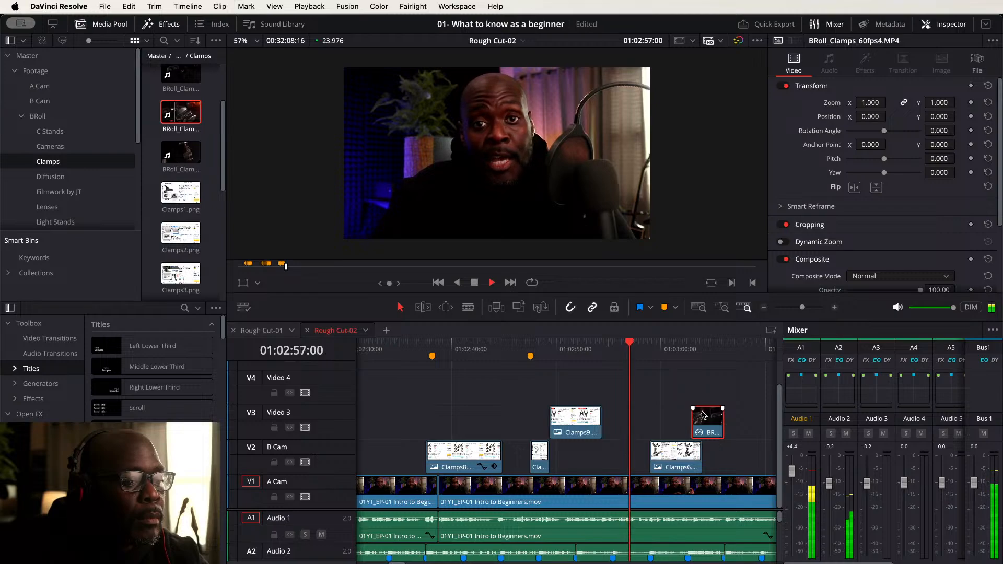
{"action": "left_click_drag", "start_coordinate": [661, 443], "coordinate": [721, 444]}
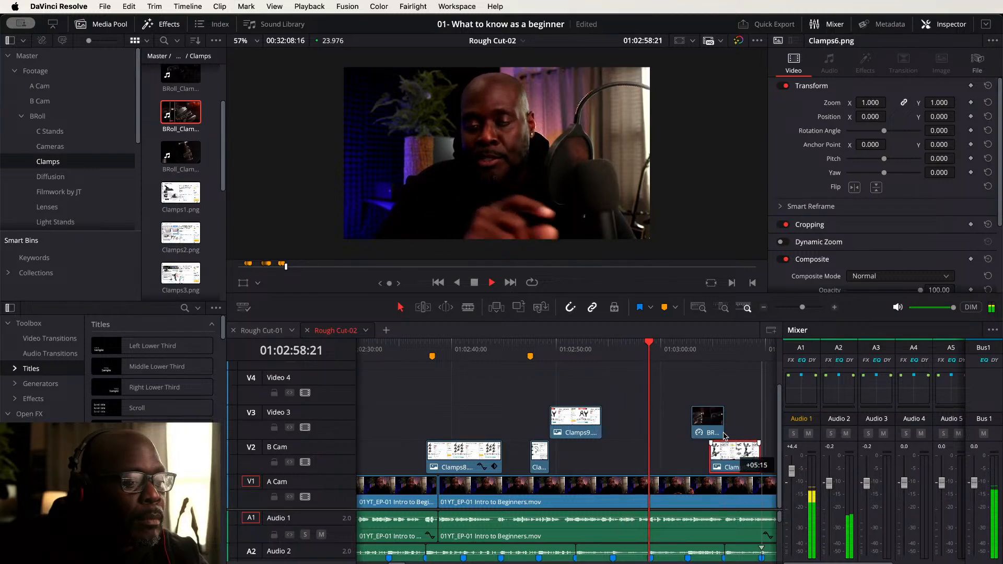
{"action": "scroll", "coordinate": [718, 388], "scroll_direction": "right", "scroll_amount": 5}
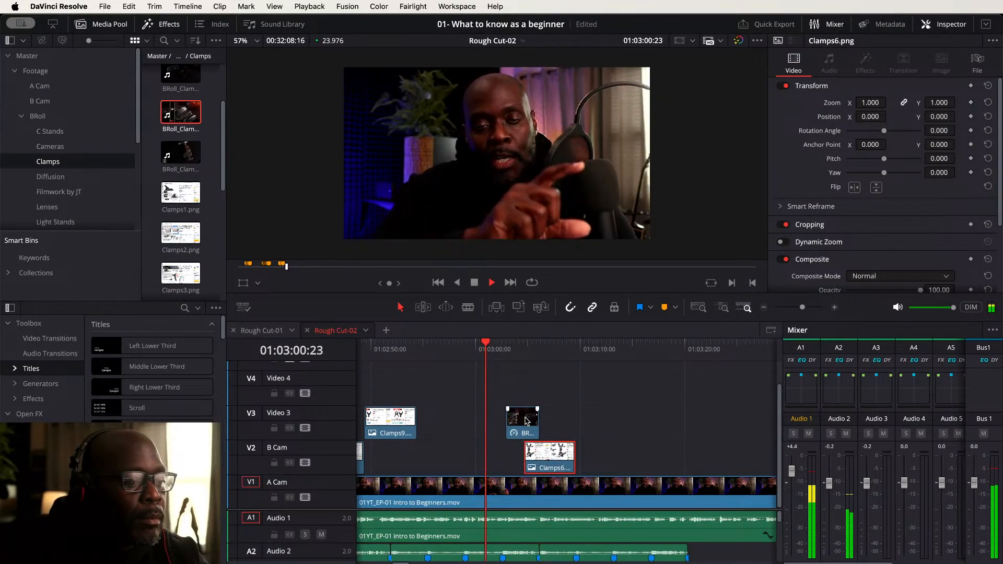
{"action": "left_click_drag", "start_coordinate": [533, 418], "coordinate": [607, 418]}
{"action": "left_click_drag", "start_coordinate": [561, 453], "coordinate": [663, 453]}
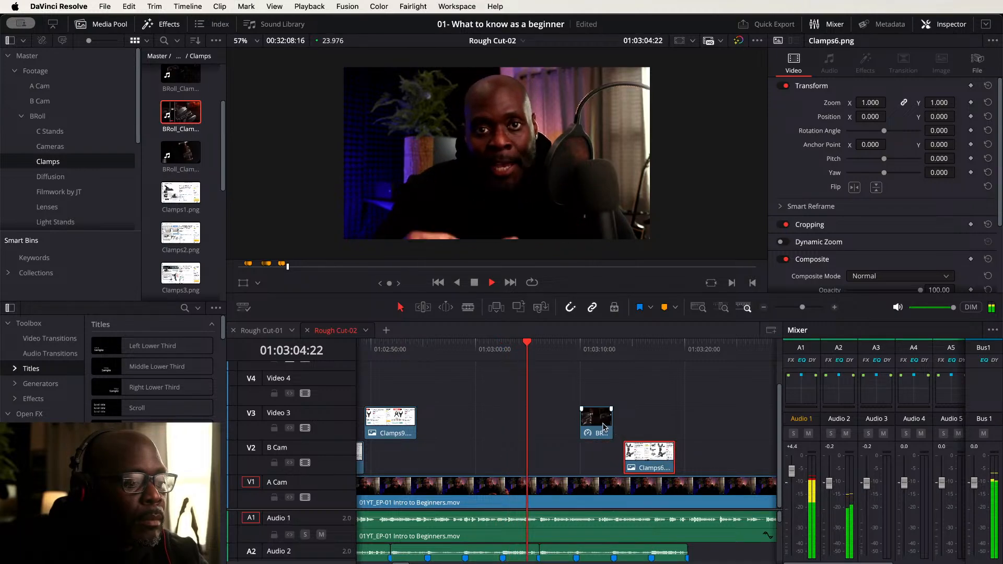
{"action": "left_click_drag", "start_coordinate": [600, 424], "coordinate": [625, 419]}
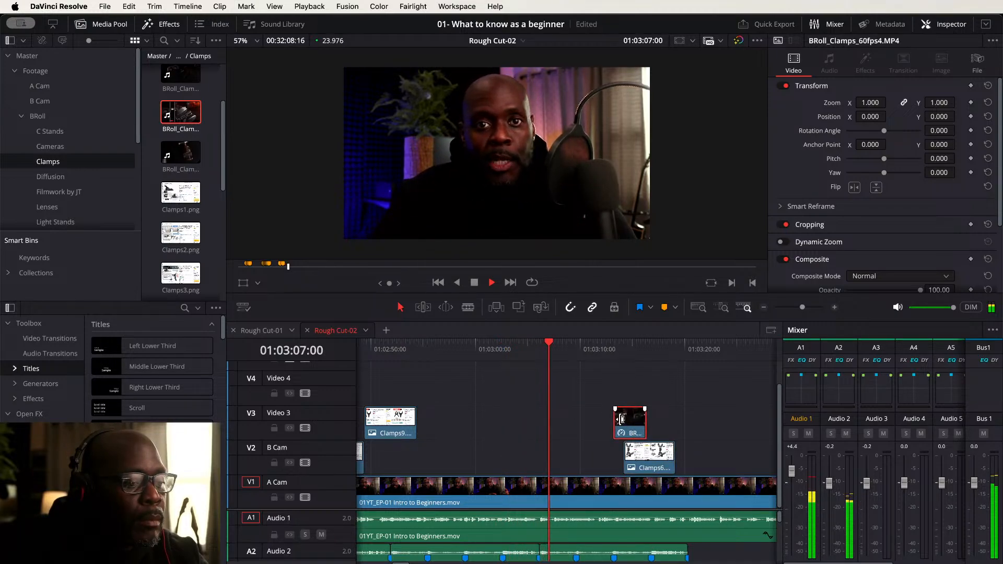
{"action": "left_click", "coordinate": [544, 351]}
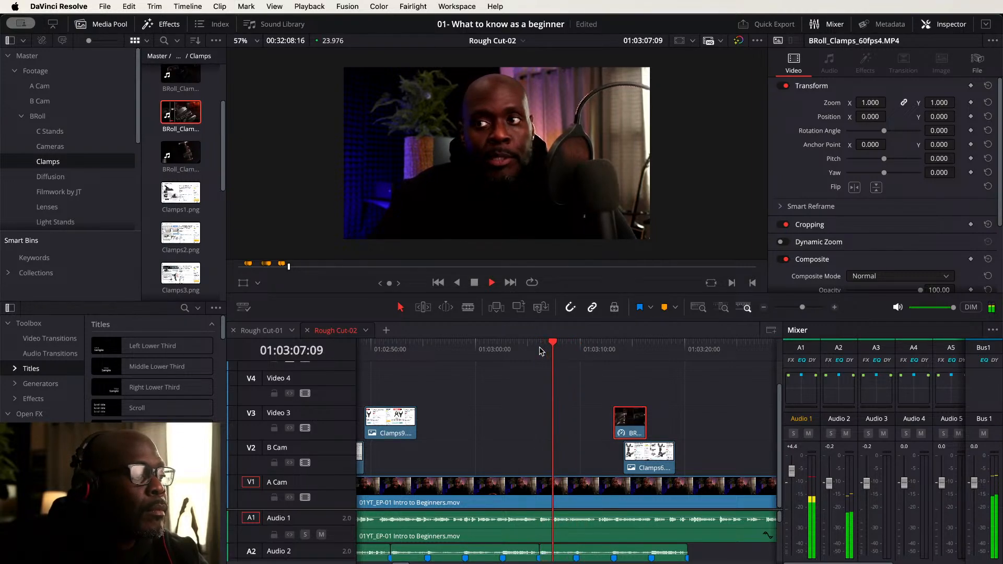
{"action": "key", "text": "space"}
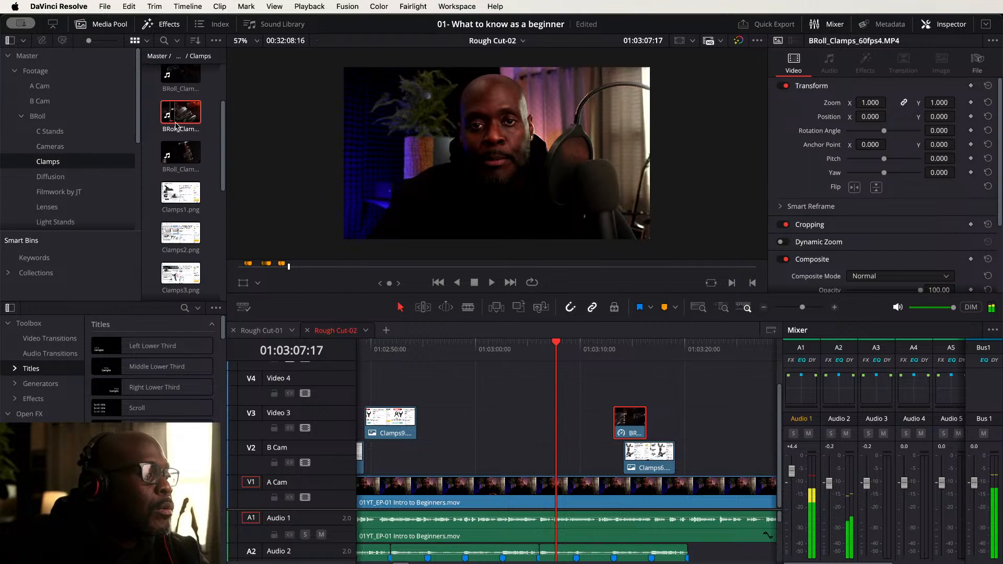
- Open BRoll_Clamps_60fps1.MP4 from the top of the Clamps bin in the source viewer
{"action": "left_click", "coordinate": [206, 89]}
{"action": "scroll", "coordinate": [206, 89], "scroll_direction": "up", "scroll_amount": 3}
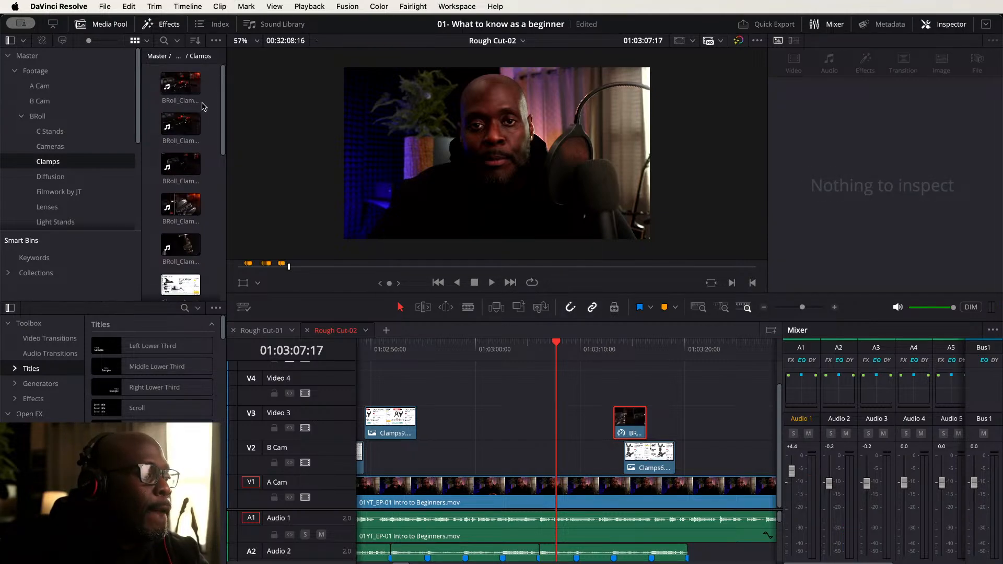
{"action": "left_click", "coordinate": [179, 85]}
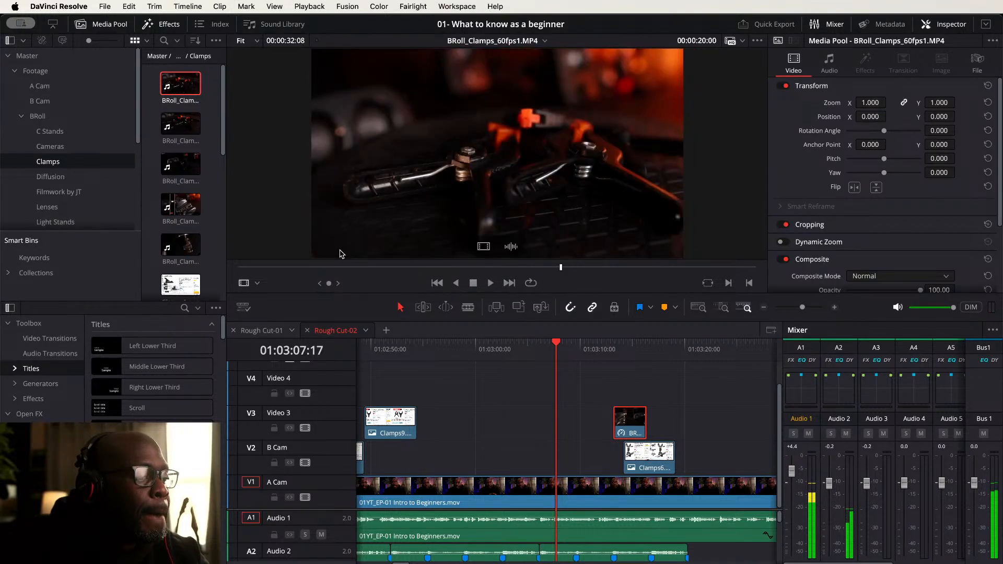
- Mark a short range of BRoll_Clamps_60fps1.MP4, place its video only at the playhead and shift it down to B Cam
{"action": "left_click_drag", "start_coordinate": [285, 271], "coordinate": [362, 269]}
{"action": "key", "text": "i"}
{"action": "key", "text": "o"}
{"action": "mouse_move", "coordinate": [496, 254]}
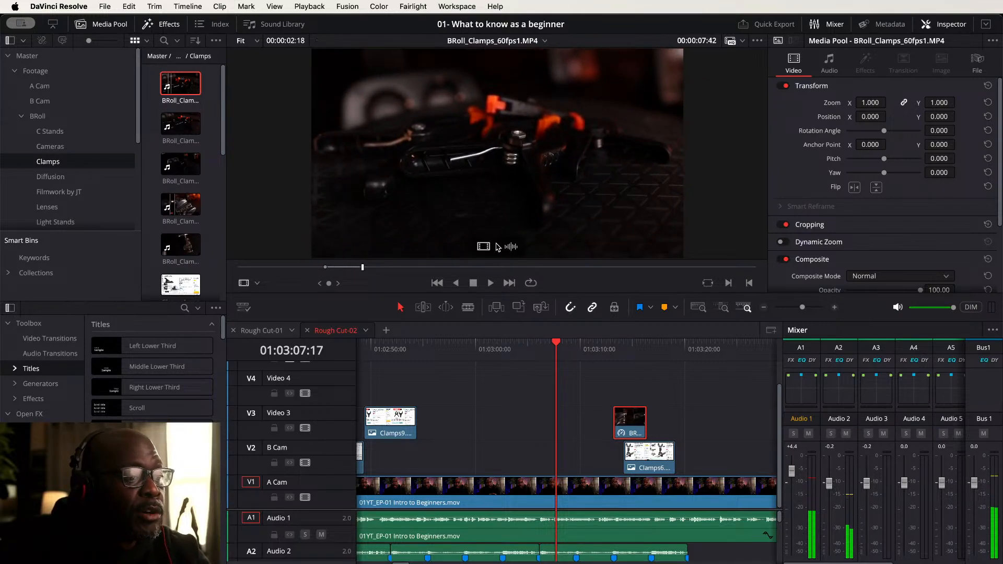
{"action": "left_click_drag", "start_coordinate": [482, 249], "coordinate": [589, 400]}
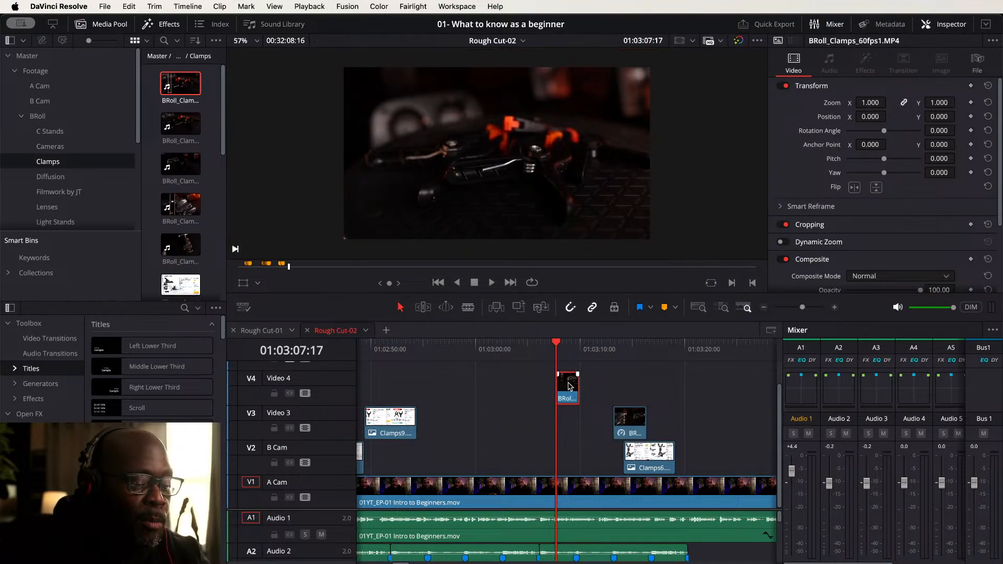
{"action": "key", "text": "alt+Down"}
{"action": "key", "text": "alt+Down"}
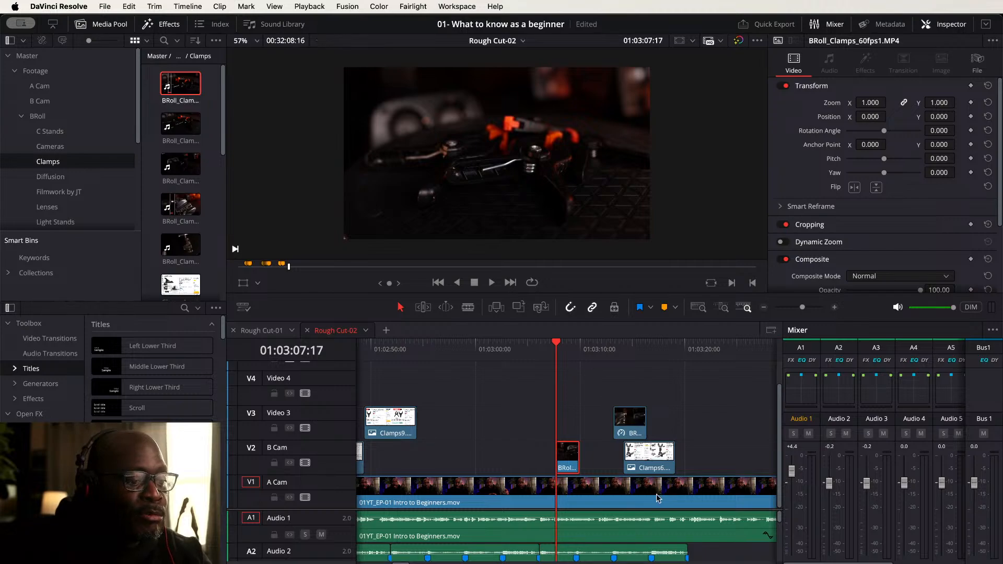
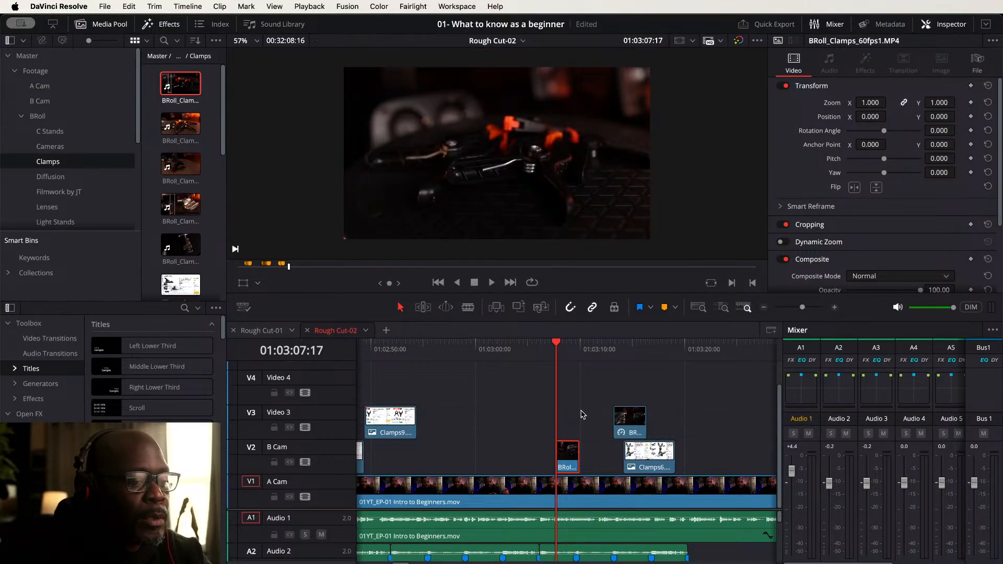
- Nudge the new BRoll clip on B Cam slightly earlier and change its clip speed to 50%
{"action": "left_click", "coordinate": [539, 353]}
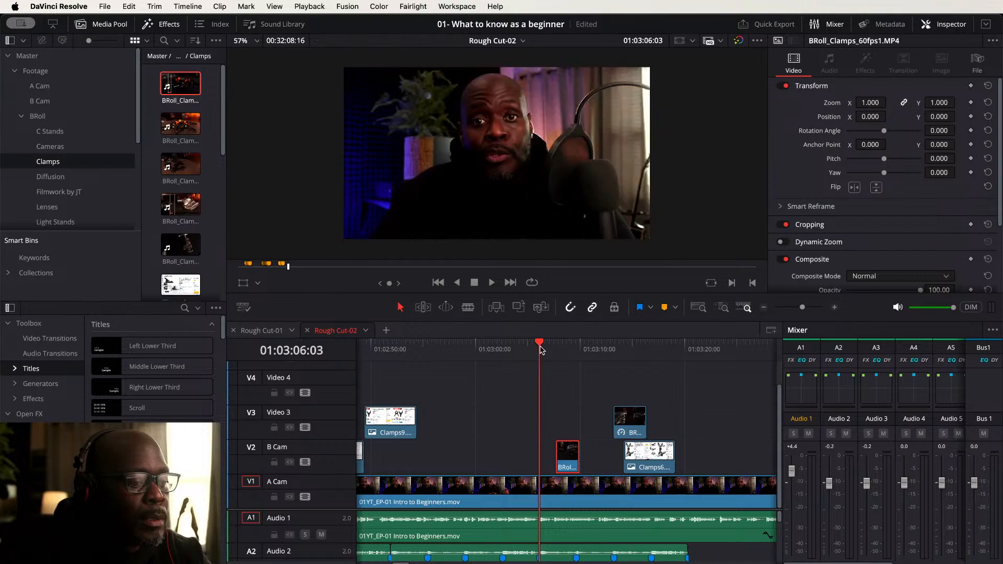
{"action": "key", "text": "space"}
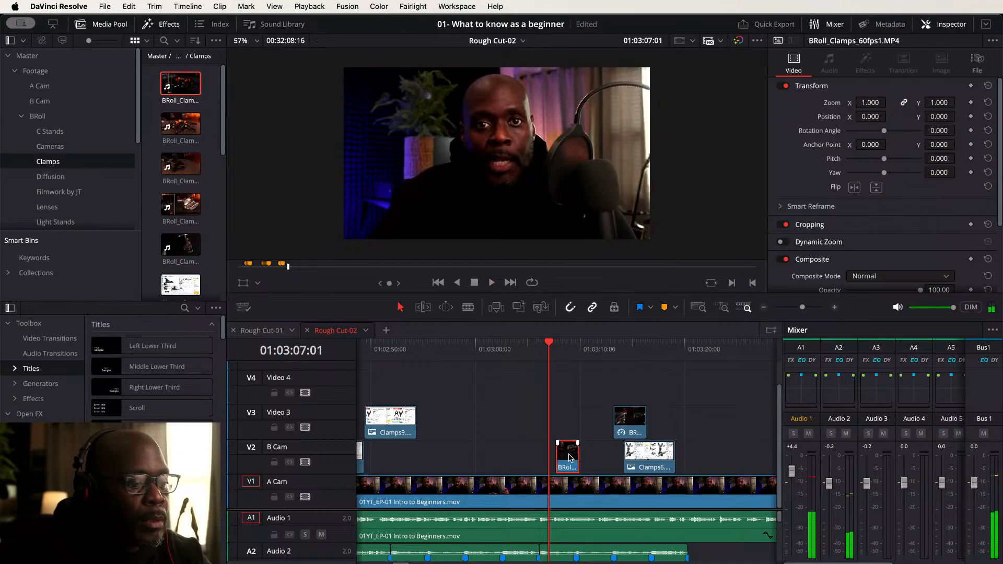
{"action": "left_click_drag", "start_coordinate": [569, 458], "coordinate": [560, 458]}
{"action": "right_click", "coordinate": [560, 458]}
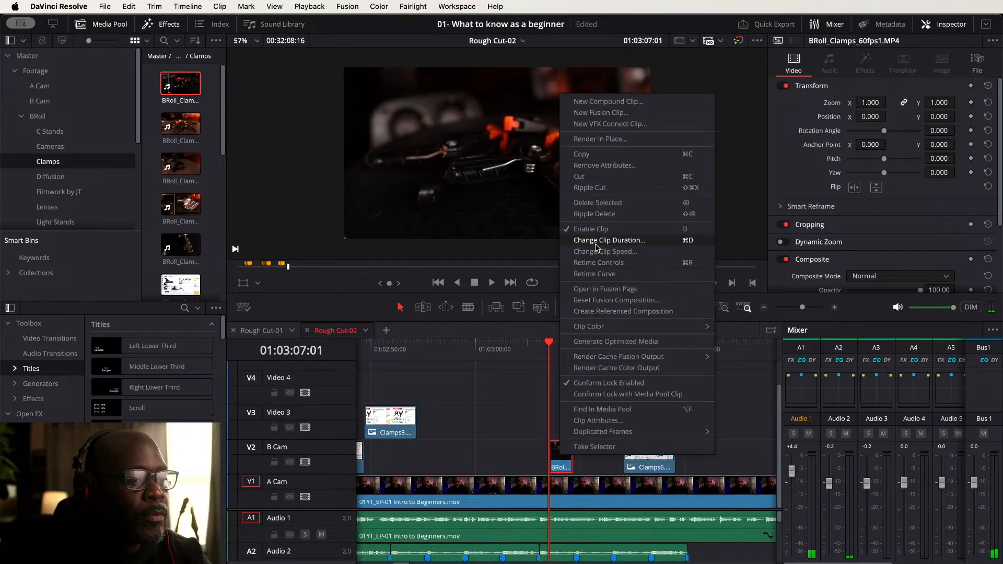
{"action": "left_click", "coordinate": [601, 253]}
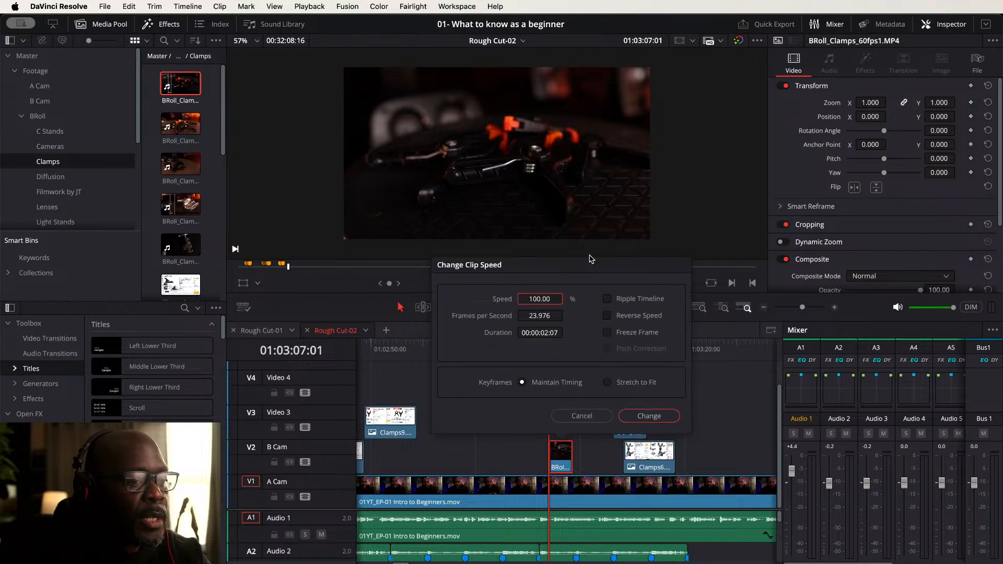
{"action": "type", "text": "50"}
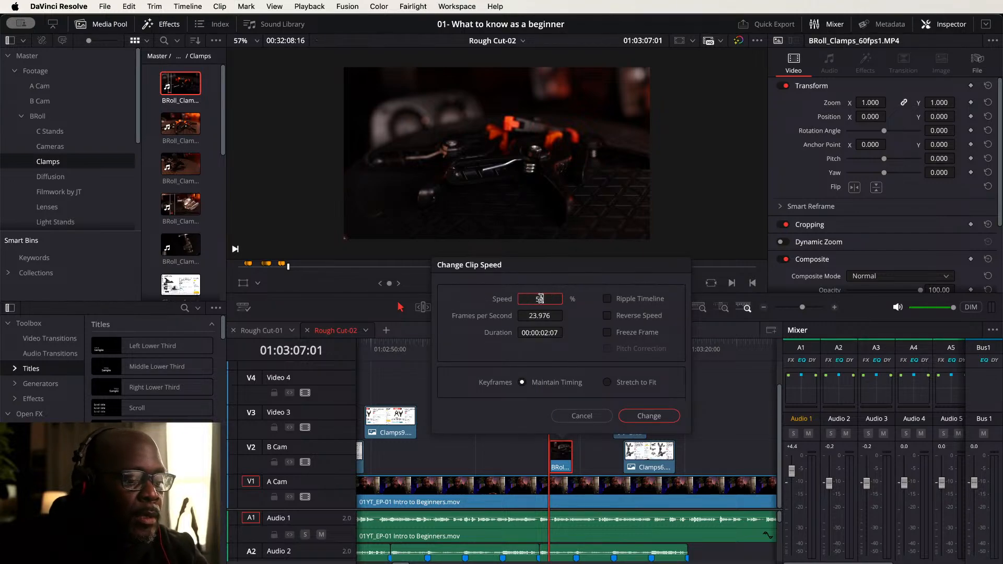
{"action": "key", "text": "Return"}
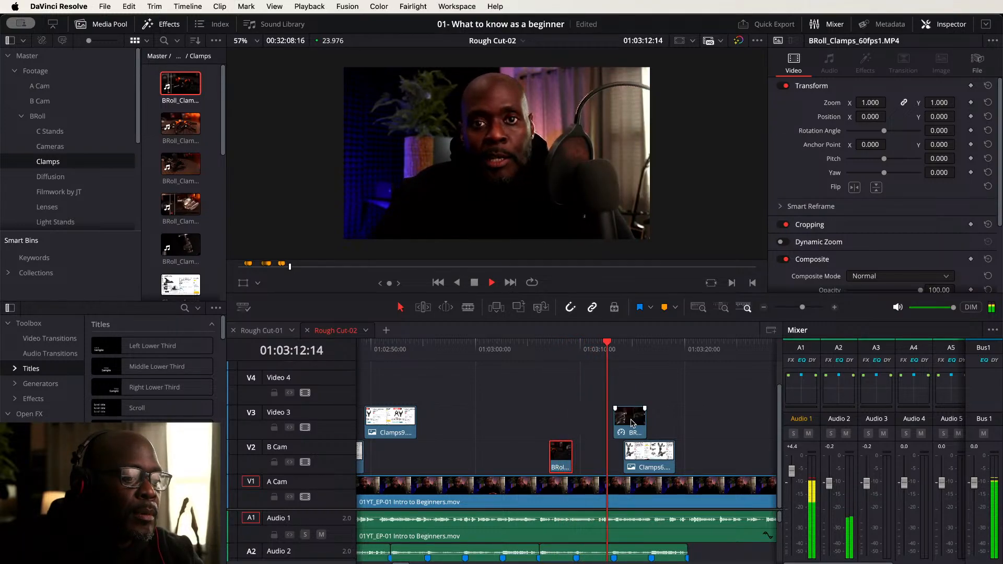
- Move Clamps6 on B Cam further along the timeline
{"action": "left_click_drag", "start_coordinate": [648, 454], "coordinate": [717, 452]}
{"action": "scroll", "coordinate": [529, 399], "scroll_direction": "right", "scroll_amount": 5}
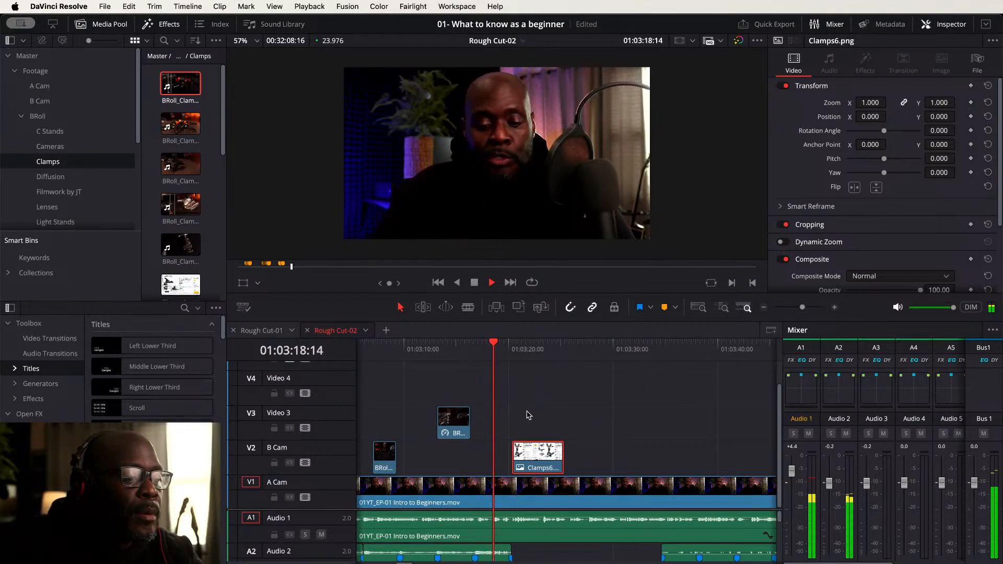
{"action": "left_click_drag", "start_coordinate": [547, 462], "coordinate": [615, 459]}
{"action": "left_click_drag", "start_coordinate": [587, 458], "coordinate": [531, 450]}
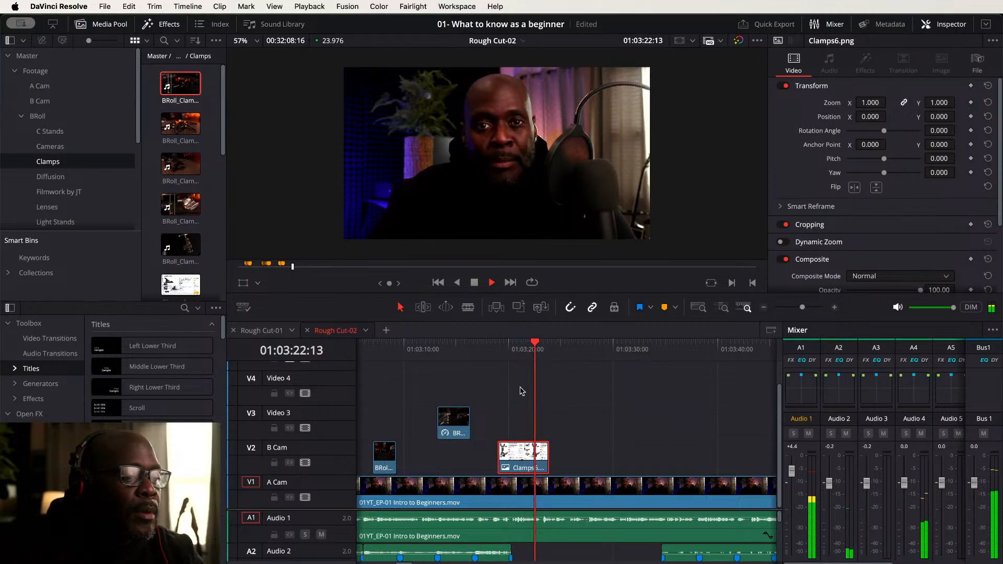
- Add a marker at the playhead and delete Clamps6 from B Cam
{"action": "left_click", "coordinate": [489, 351]}
{"action": "left_click", "coordinate": [516, 391]}
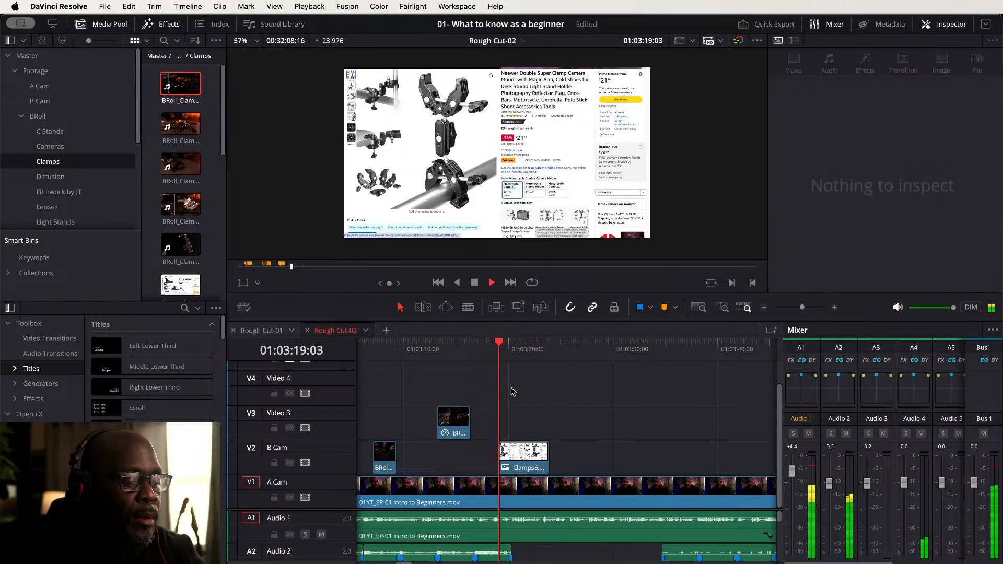
{"action": "key", "text": "m"}
{"action": "key", "text": "space"}
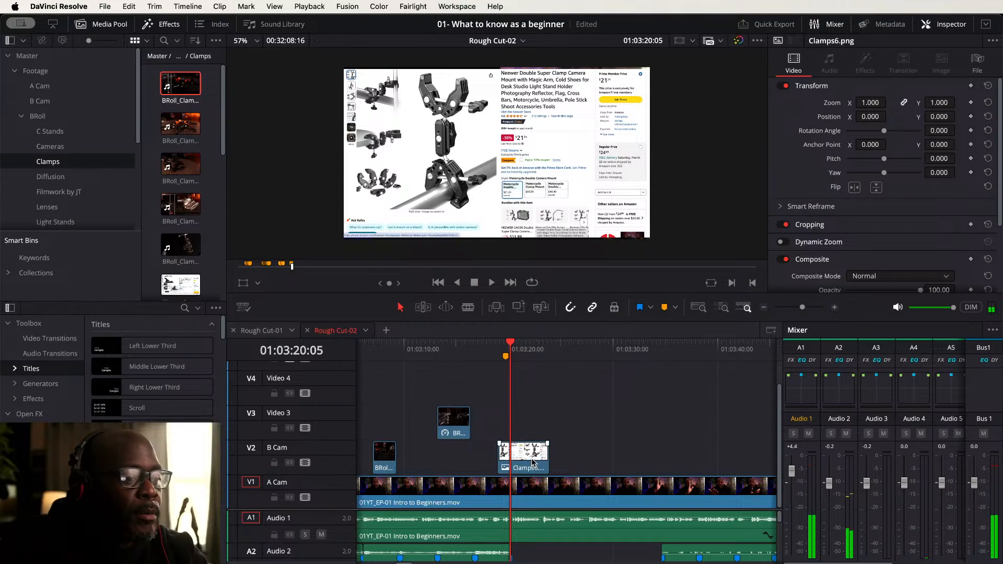
{"action": "key", "text": "Delete"}
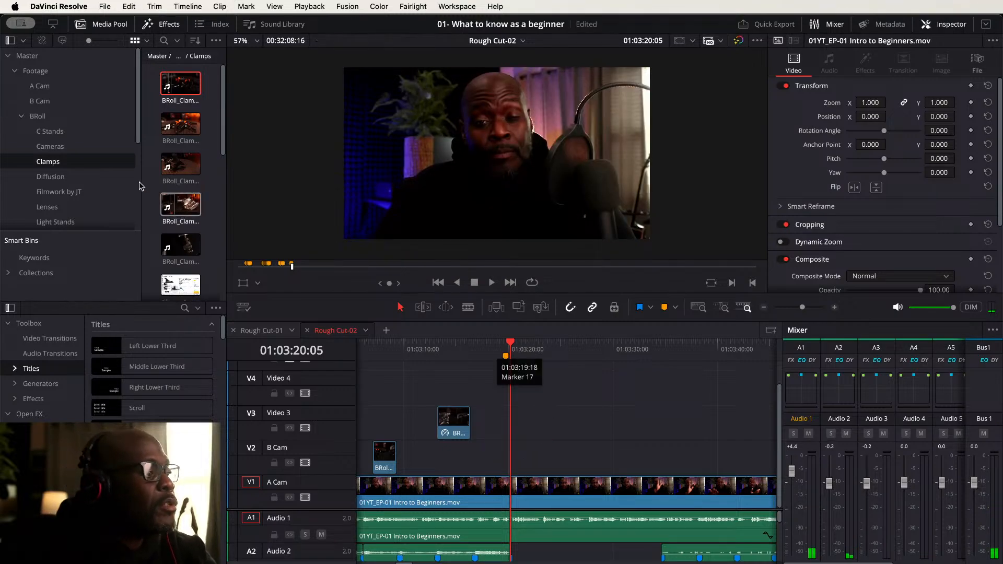
- Open the Diffusion bin and place Diffusion1 on B Cam at the marker, nudging it slightly later
{"action": "left_click", "coordinate": [51, 178]}
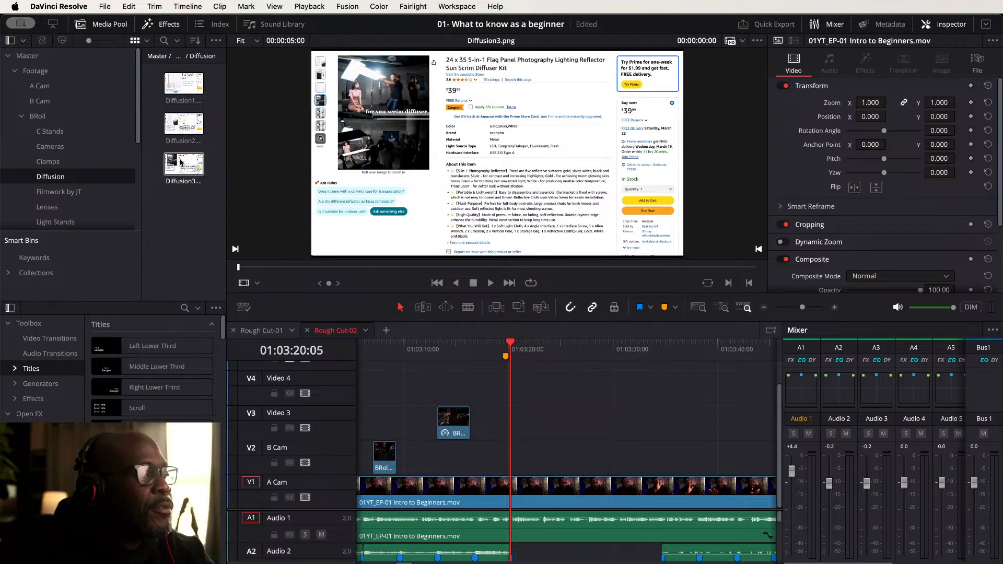
{"action": "left_click", "coordinate": [180, 129]}
{"action": "left_click", "coordinate": [184, 85]}
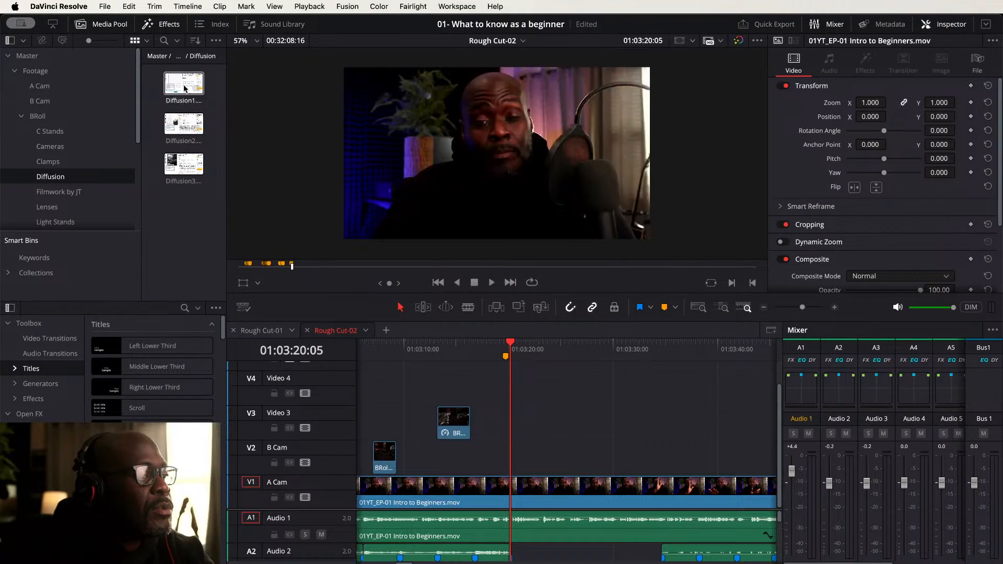
{"action": "left_click_drag", "start_coordinate": [184, 86], "coordinate": [498, 455]}
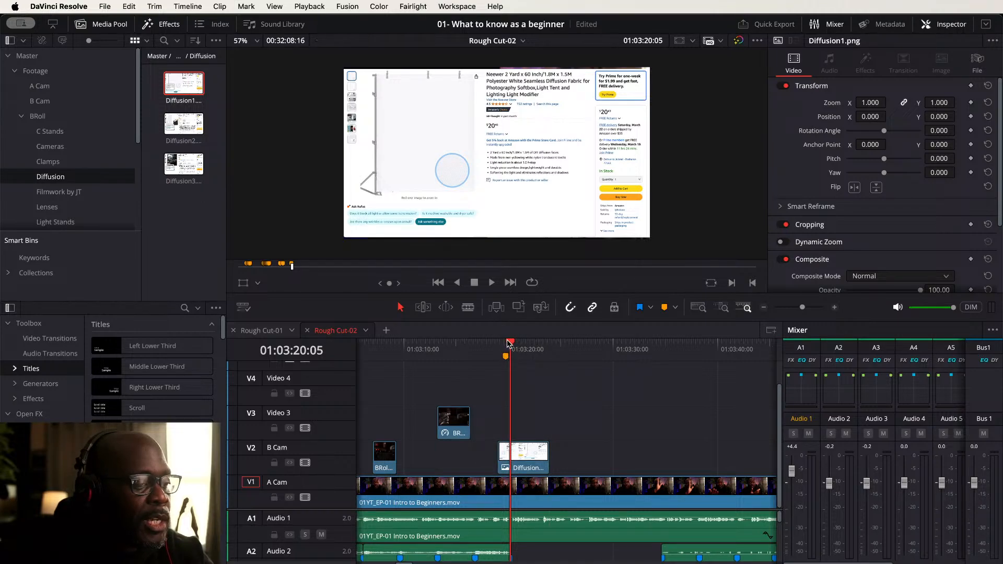
{"action": "left_click_drag", "start_coordinate": [512, 344], "coordinate": [507, 346]}
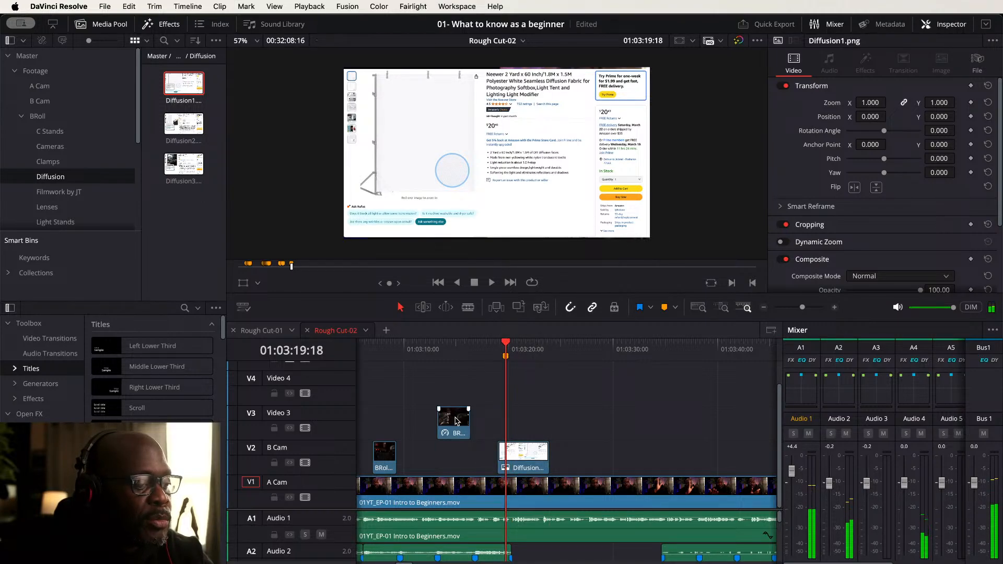
{"action": "left_click_drag", "start_coordinate": [520, 457], "coordinate": [529, 457]}
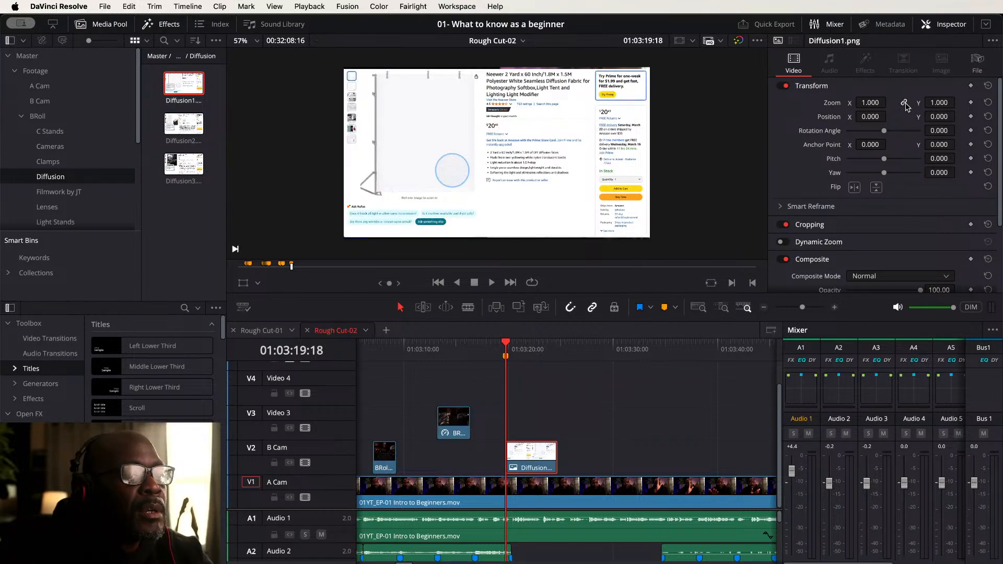
- Set the Diffusion1 clip's vertical zoom to 1.040 and play back the section
{"action": "left_click_drag", "start_coordinate": [940, 103], "coordinate": [959, 103]}
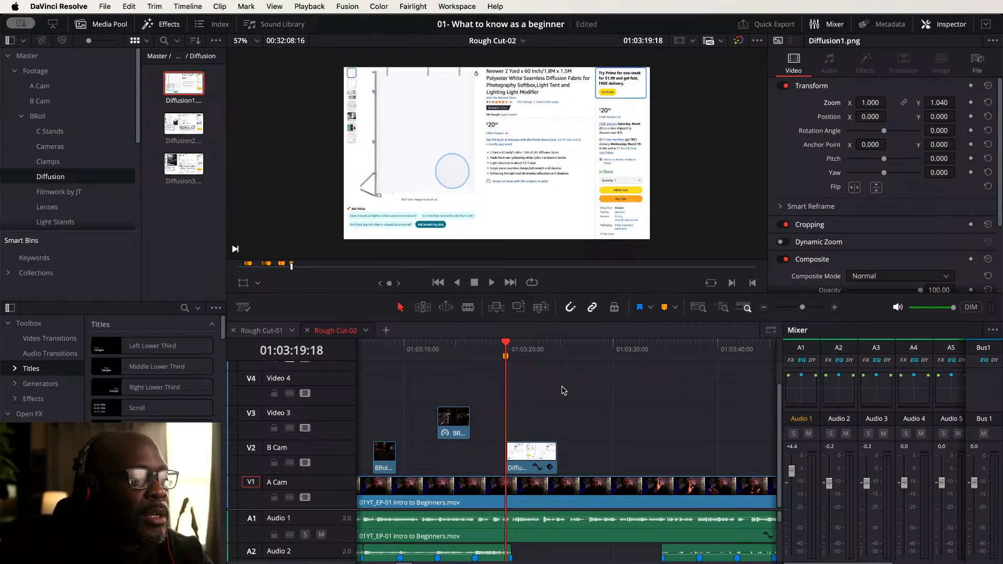
{"action": "key", "text": "space"}
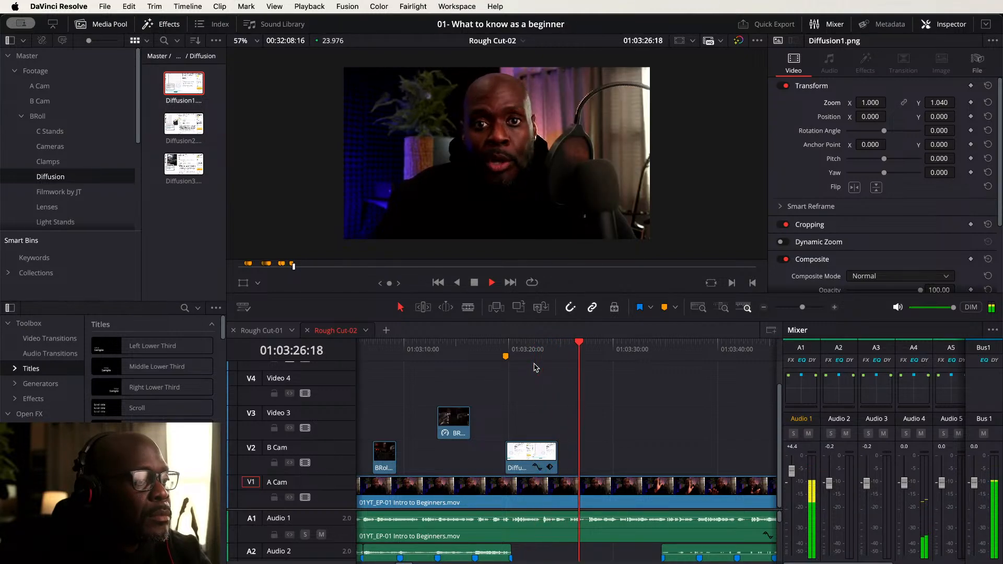
{"action": "key", "text": "space"}
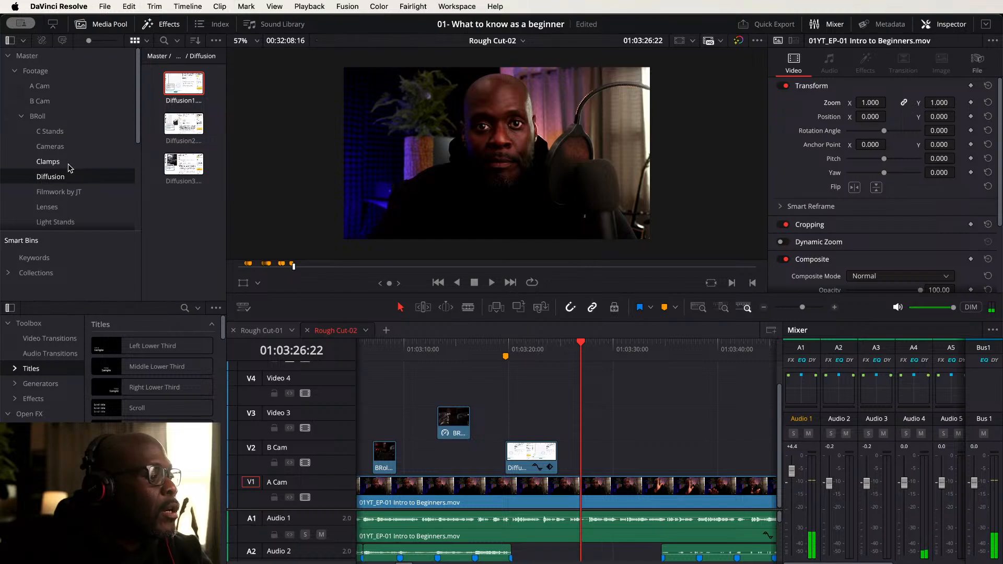
- Open the Filmwork by JT bin and place grownfolkspast2present-06.jpg on Video 3 just after Diffusion1 starts
{"action": "left_click", "coordinate": [68, 191]}
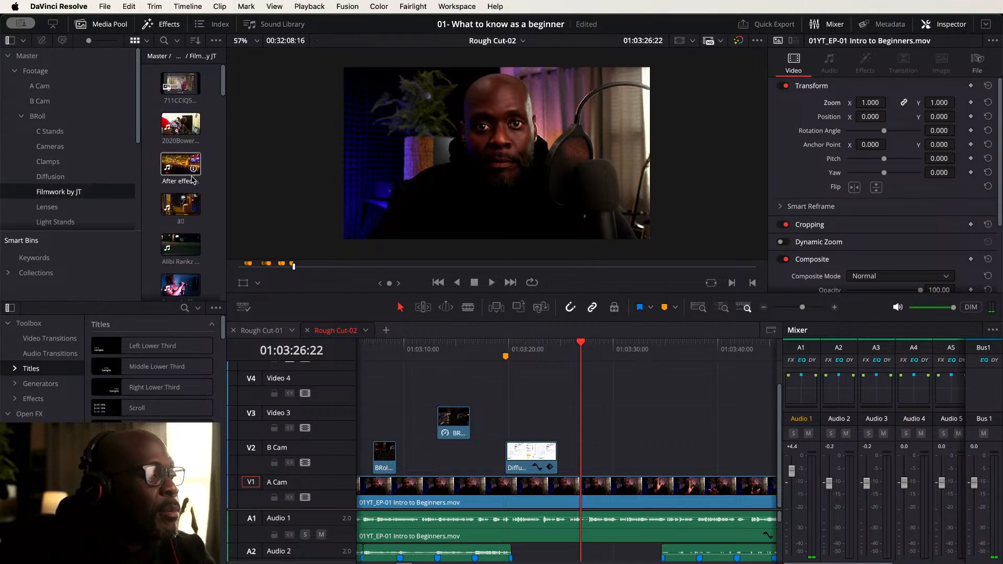
{"action": "scroll", "coordinate": [193, 180], "scroll_direction": "down", "scroll_amount": 5}
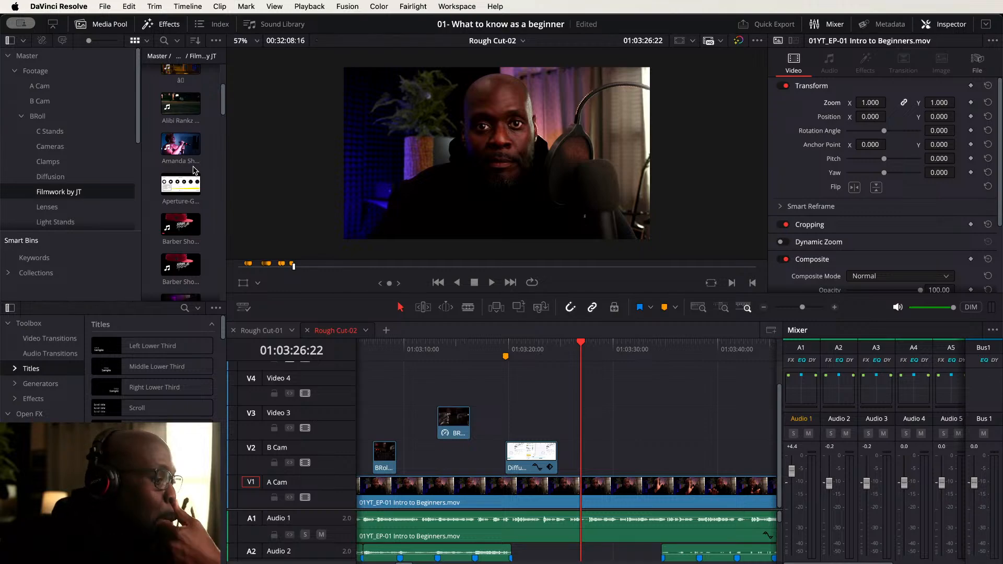
{"action": "scroll", "coordinate": [192, 171], "scroll_direction": "down", "scroll_amount": 7}
{"action": "scroll", "coordinate": [193, 171], "scroll_direction": "down", "scroll_amount": 1}
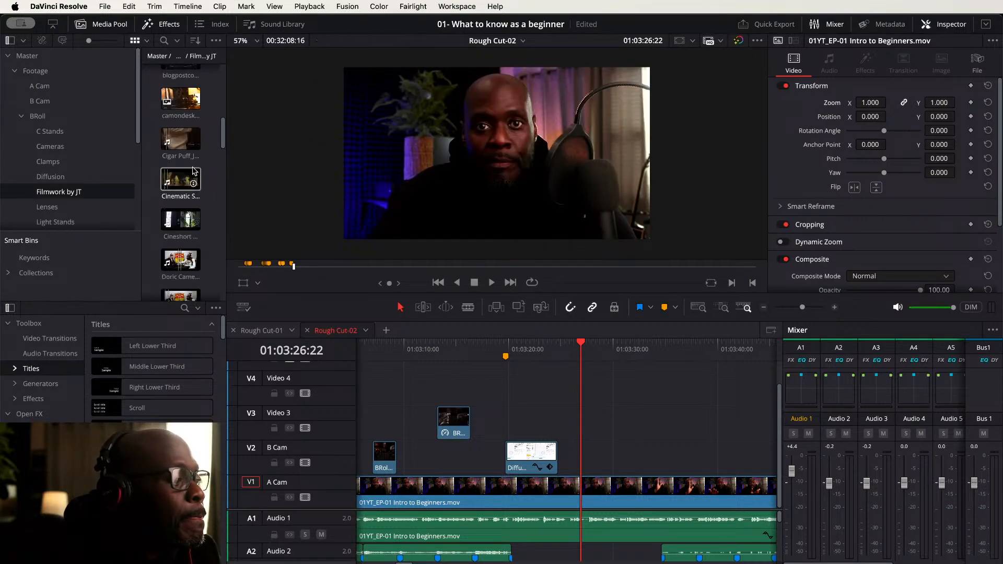
{"action": "scroll", "coordinate": [193, 171], "scroll_direction": "down", "scroll_amount": 2}
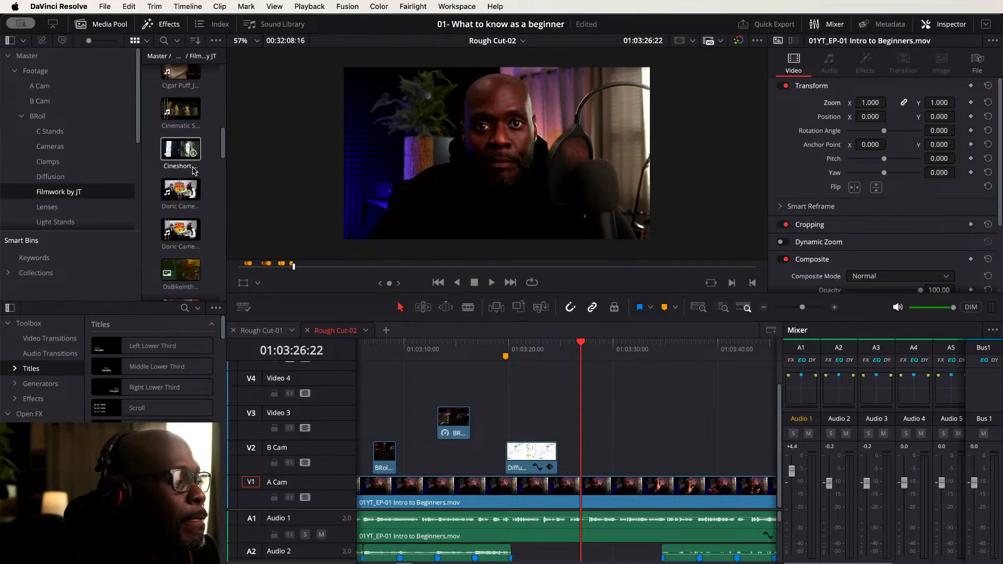
{"action": "scroll", "coordinate": [194, 171], "scroll_direction": "down", "scroll_amount": 4}
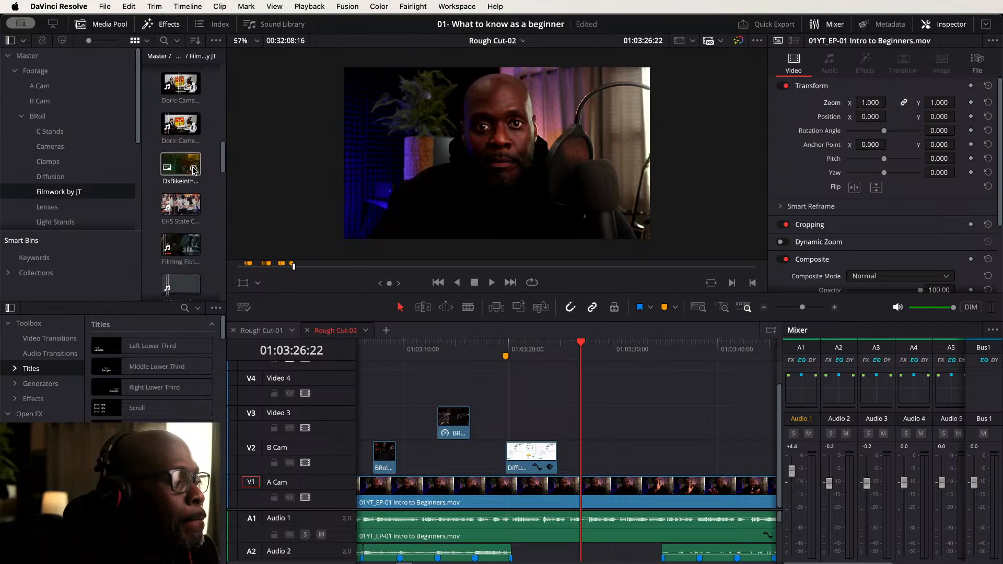
{"action": "scroll", "coordinate": [194, 171], "scroll_direction": "down", "scroll_amount": 2}
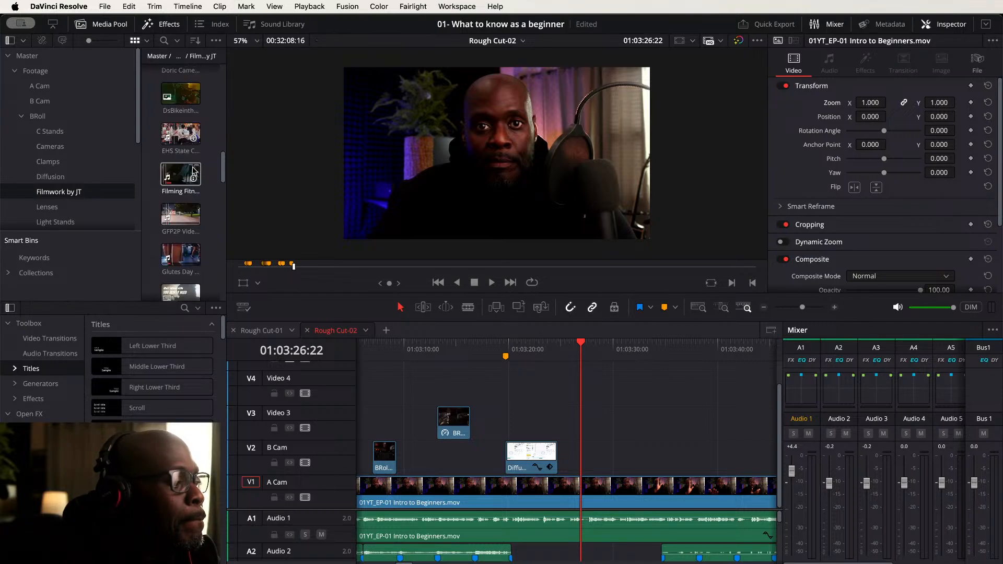
{"action": "scroll", "coordinate": [195, 171], "scroll_direction": "down", "scroll_amount": 2}
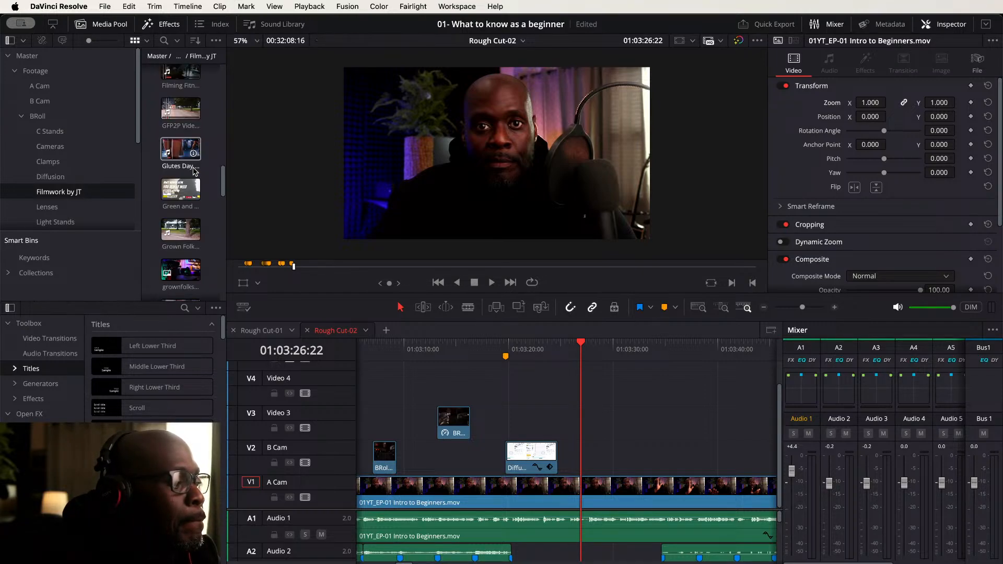
{"action": "scroll", "coordinate": [194, 171], "scroll_direction": "down", "scroll_amount": 3}
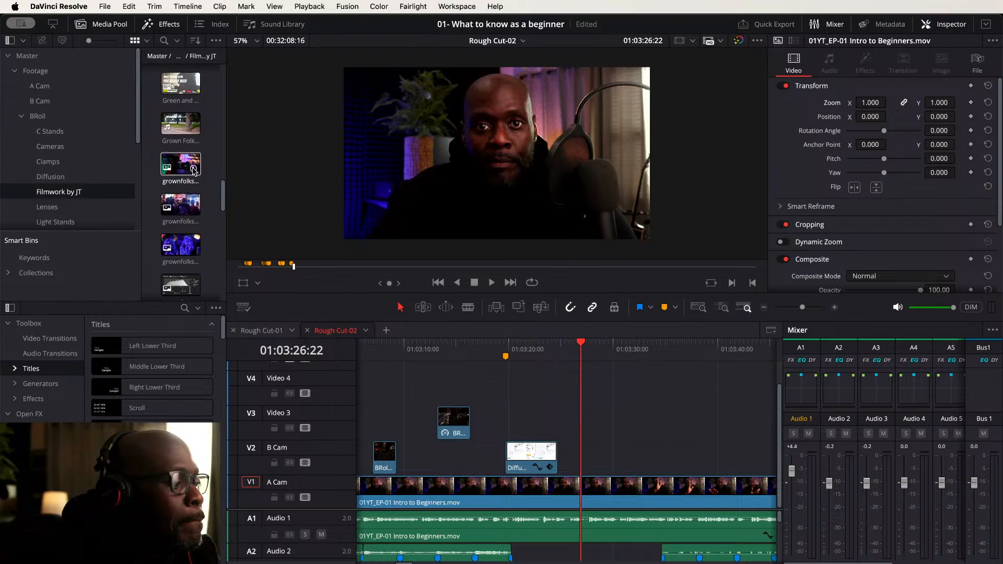
{"action": "scroll", "coordinate": [195, 171], "scroll_direction": "down", "scroll_amount": 2}
{"action": "scroll", "coordinate": [195, 171], "scroll_direction": "down", "scroll_amount": 2}
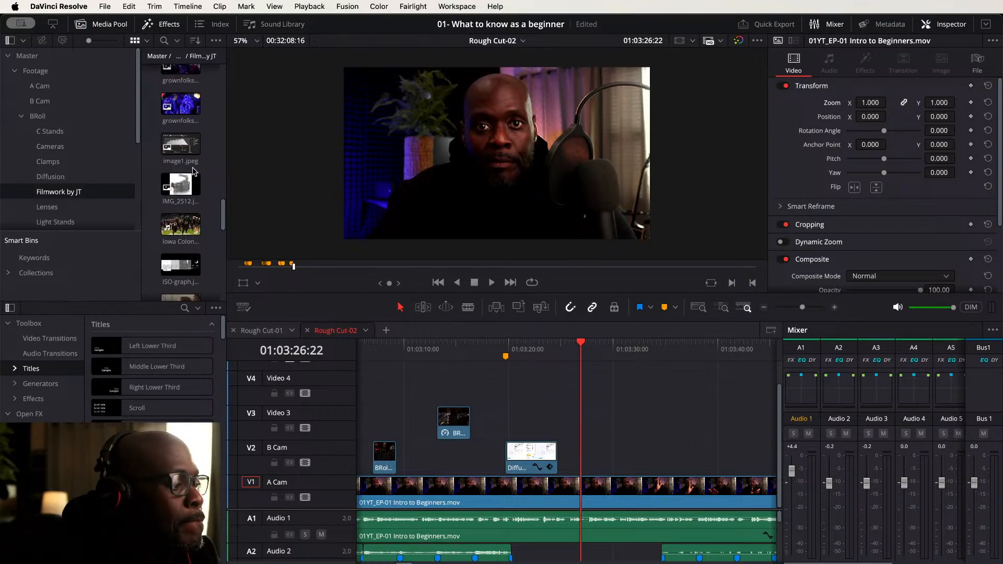
{"action": "scroll", "coordinate": [194, 171], "scroll_direction": "up", "scroll_amount": 3}
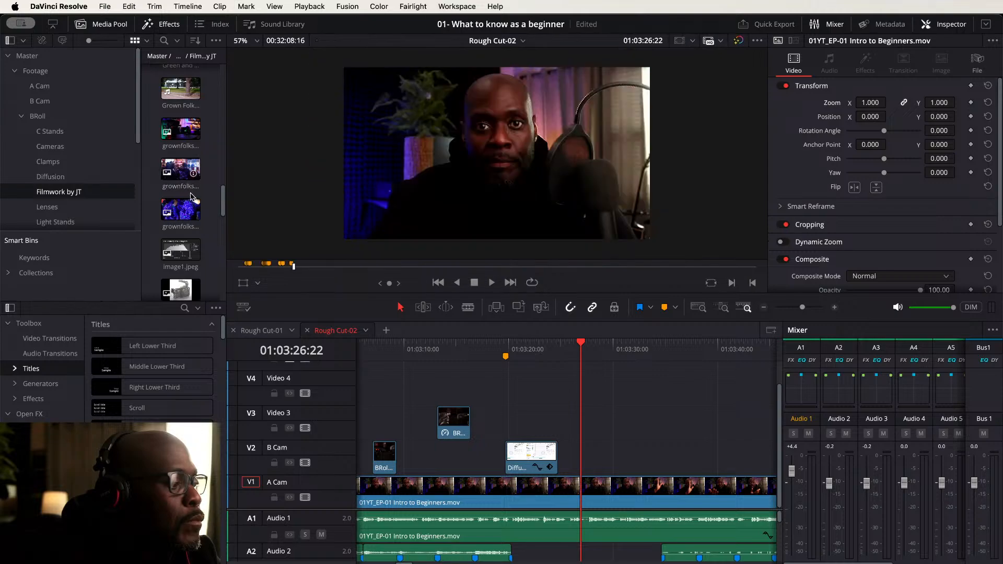
{"action": "left_click", "coordinate": [182, 208]}
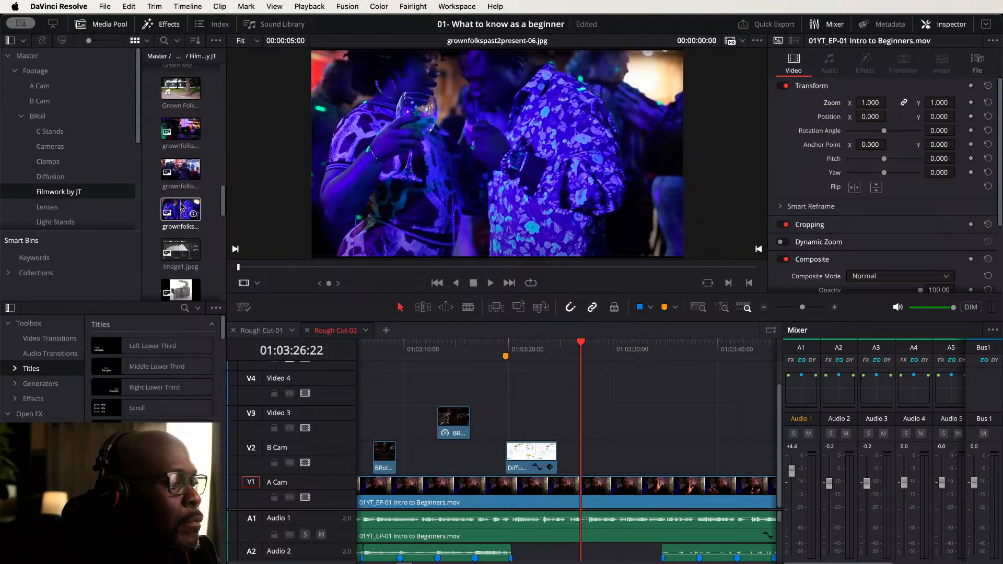
{"action": "left_click", "coordinate": [182, 208]}
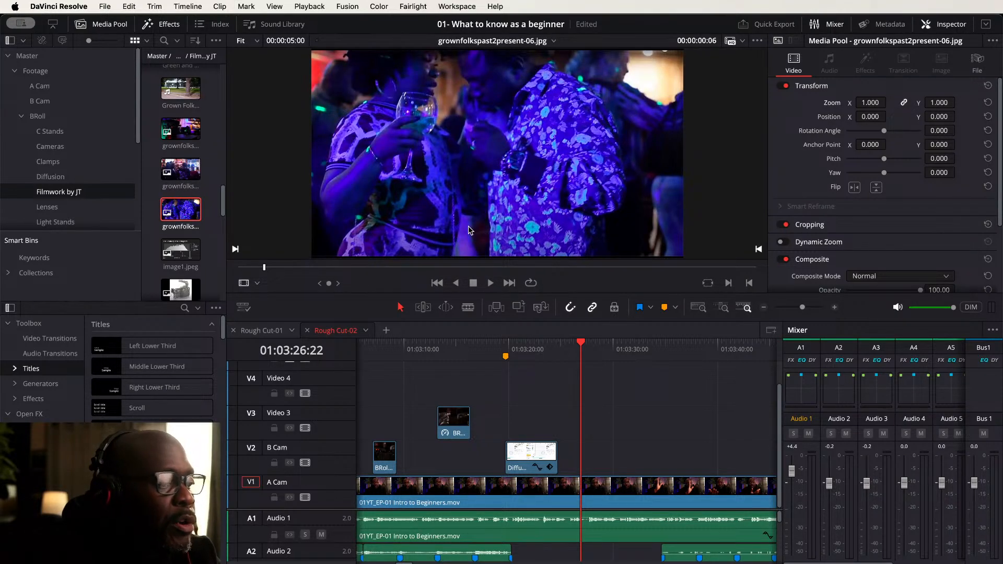
{"action": "left_click_drag", "start_coordinate": [469, 229], "coordinate": [523, 422]}
- Browse the clips in the Filmwork by JT bin
{"action": "scroll", "coordinate": [183, 219], "scroll_direction": "down", "scroll_amount": 4}
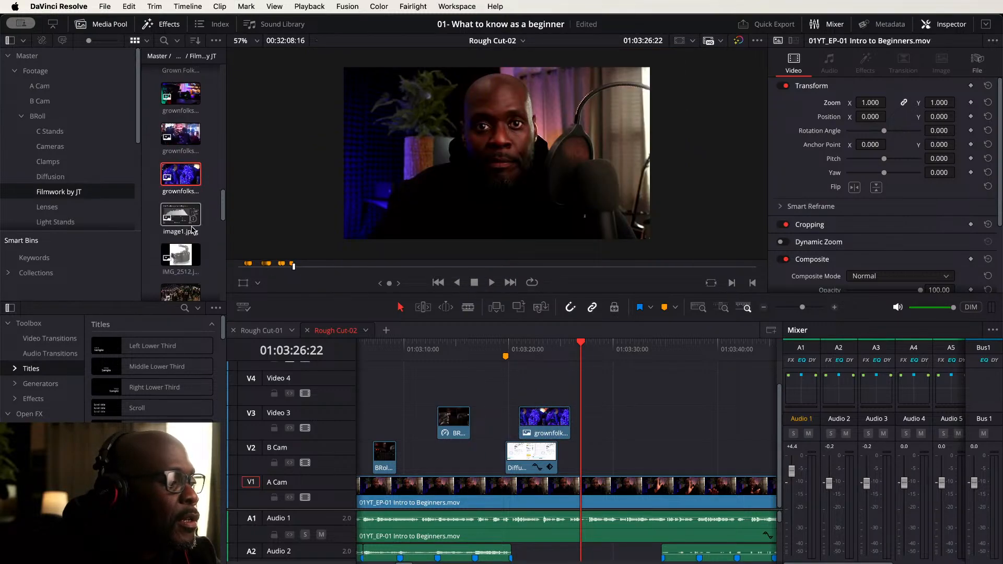
{"action": "scroll", "coordinate": [194, 230], "scroll_direction": "down", "scroll_amount": 1}
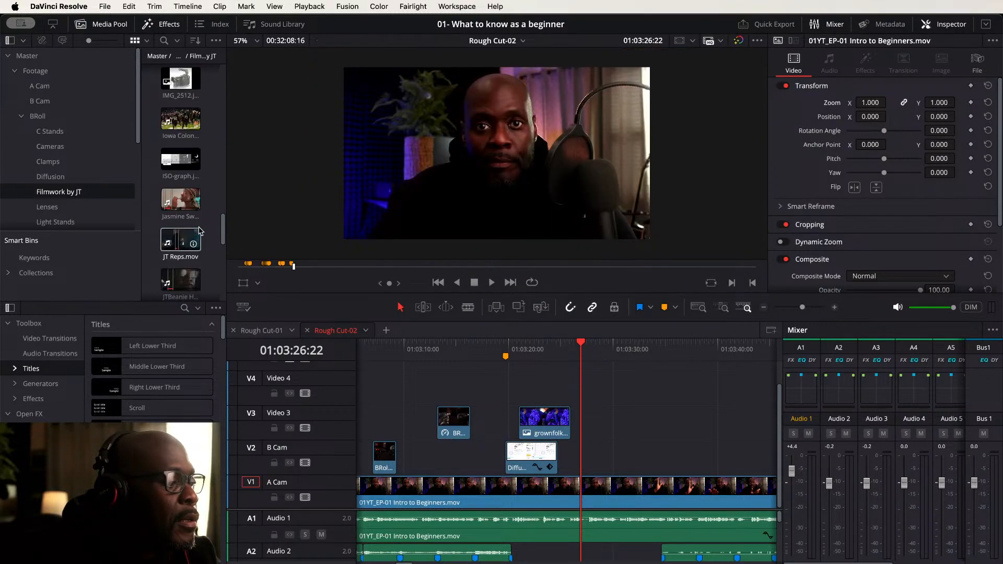
{"action": "scroll", "coordinate": [206, 230], "scroll_direction": "down", "scroll_amount": 2}
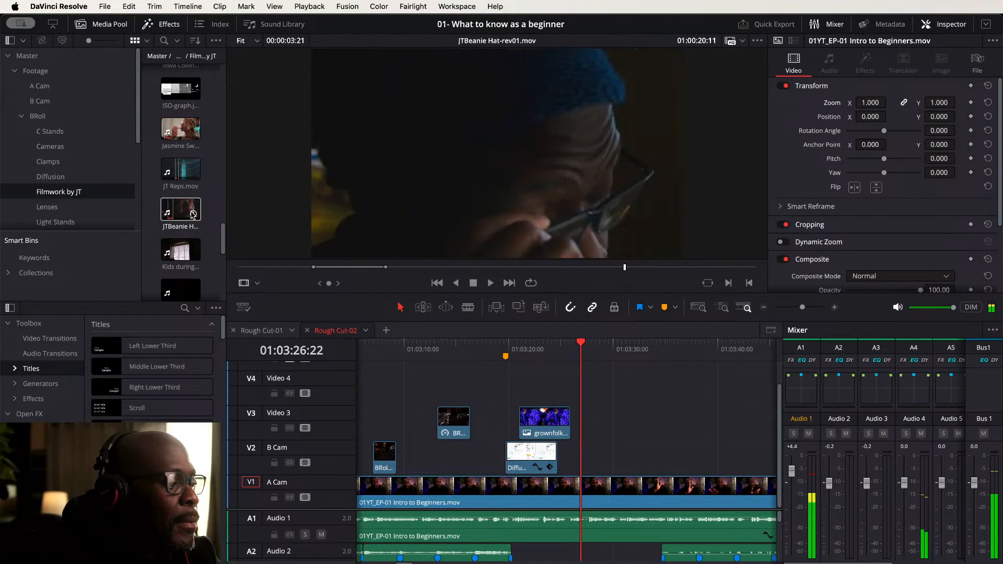
{"action": "scroll", "coordinate": [208, 214], "scroll_direction": "down", "scroll_amount": 3}
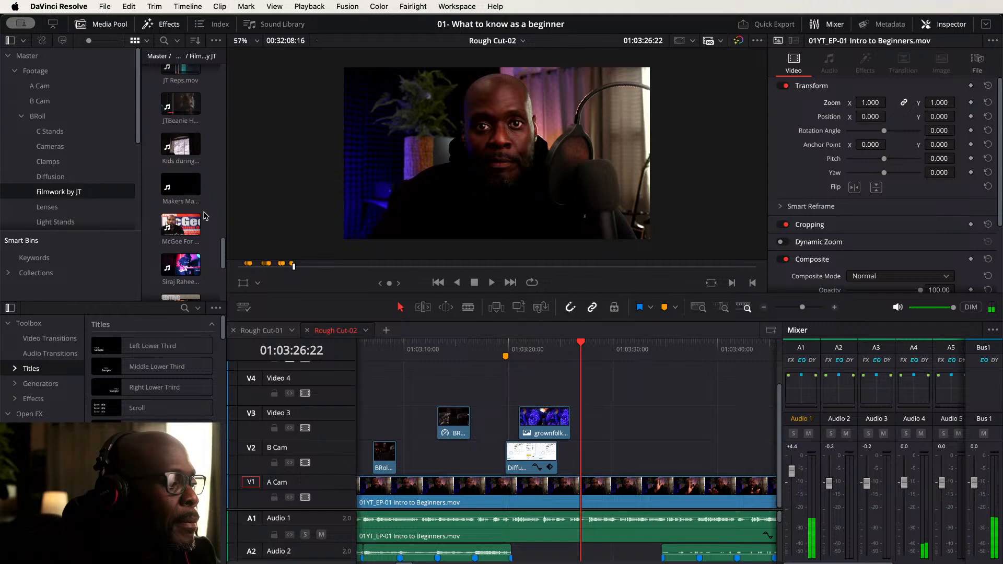
{"action": "scroll", "coordinate": [206, 215], "scroll_direction": "down", "scroll_amount": 2}
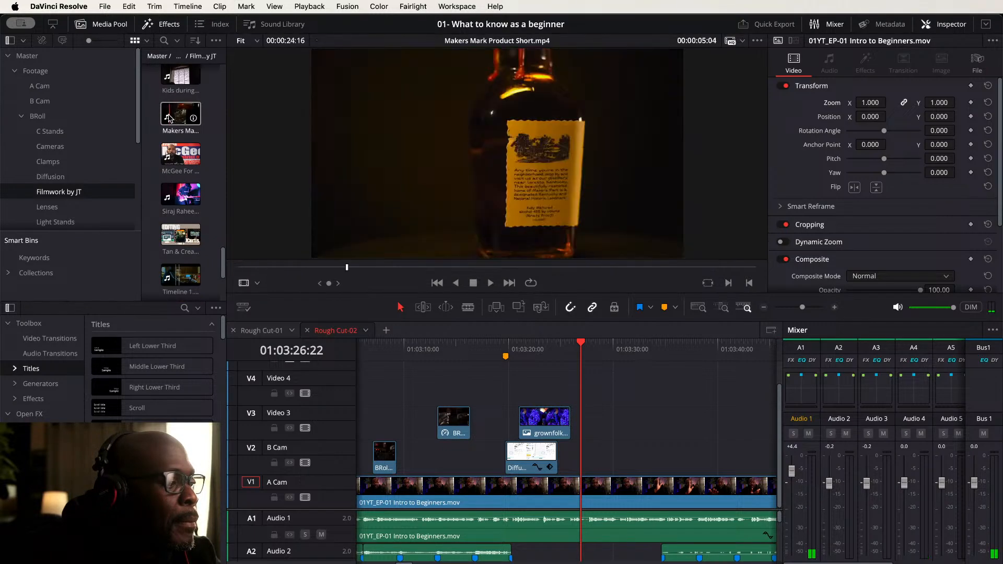
{"action": "scroll", "coordinate": [204, 169], "scroll_direction": "down", "scroll_amount": 2}
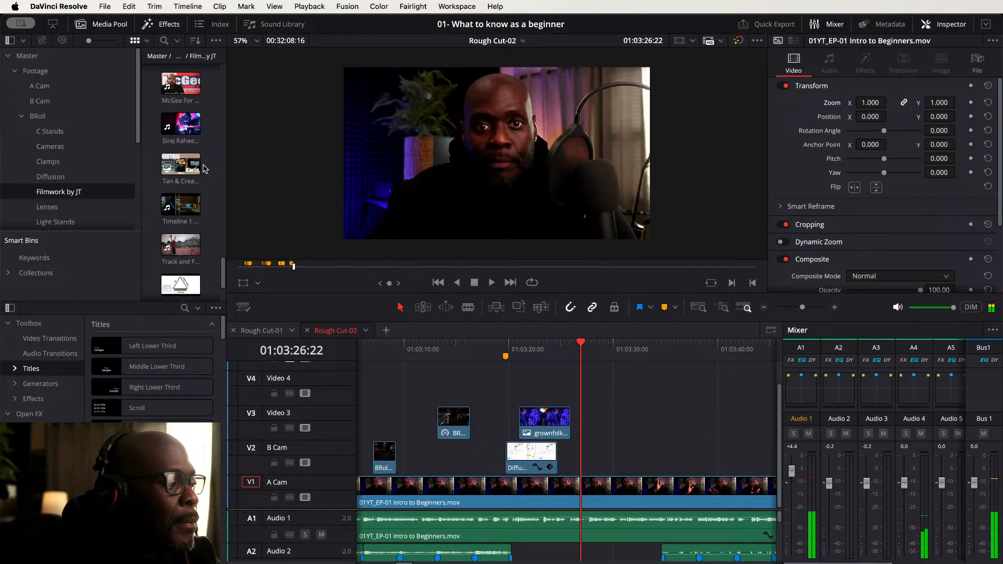
{"action": "scroll", "coordinate": [205, 168], "scroll_direction": "down", "scroll_amount": 1}
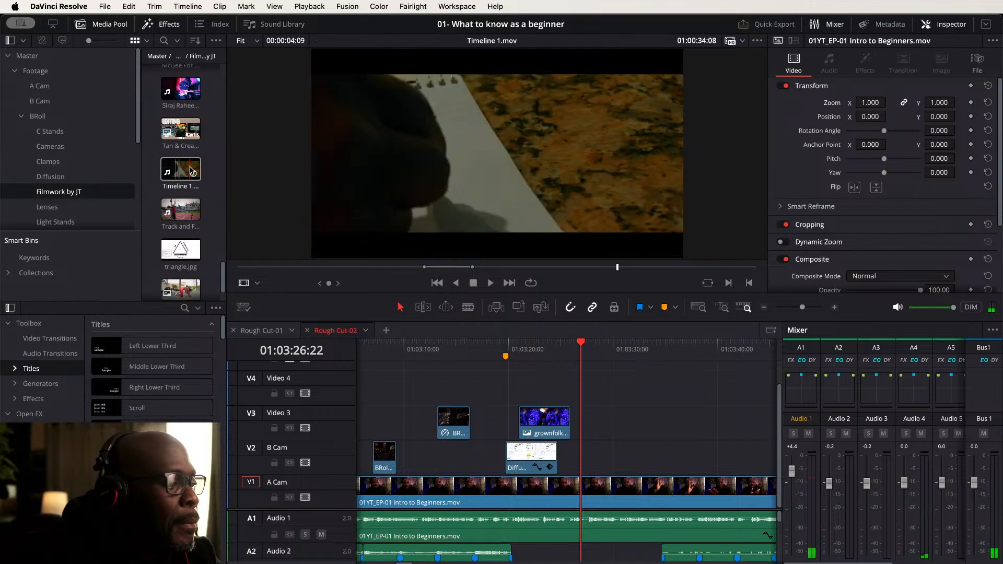
- Load Timeline 1.mov and place its video on Video 4 near the playhead
{"action": "left_click", "coordinate": [193, 171]}
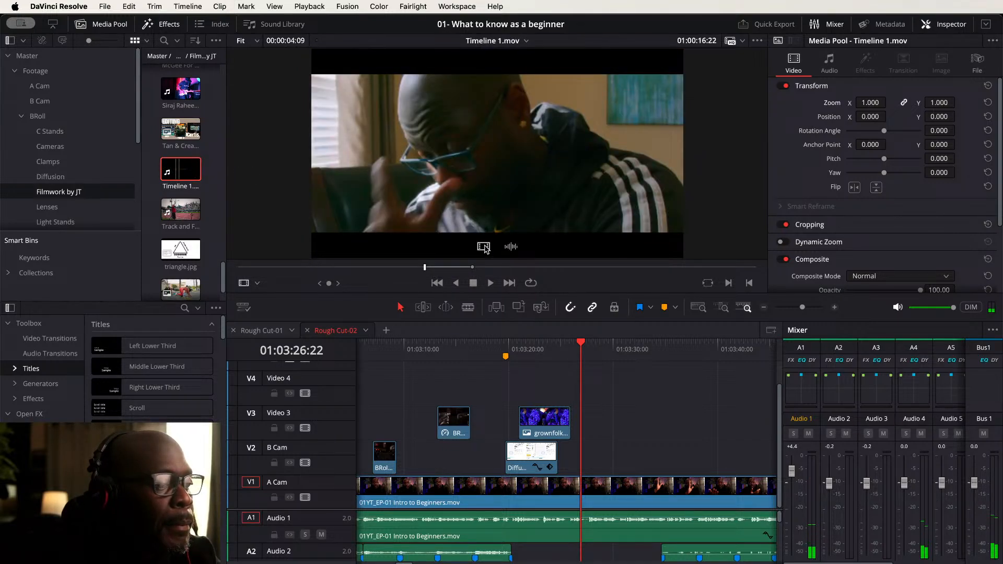
{"action": "left_click_drag", "start_coordinate": [484, 247], "coordinate": [590, 402]}
{"action": "left_click_drag", "start_coordinate": [584, 345], "coordinate": [622, 343]}
{"action": "left_click", "coordinate": [606, 385]}
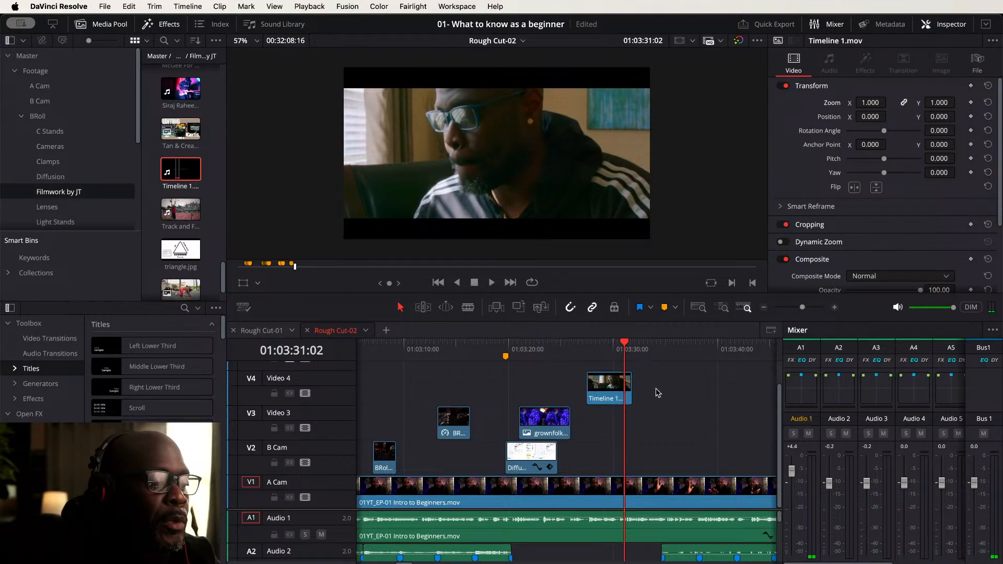
- Add a marker just after Diffusion1 begins and move the grownfolks image and Timeline 1.mov earlier to it
{"action": "left_click_drag", "start_coordinate": [658, 393], "coordinate": [631, 421]}
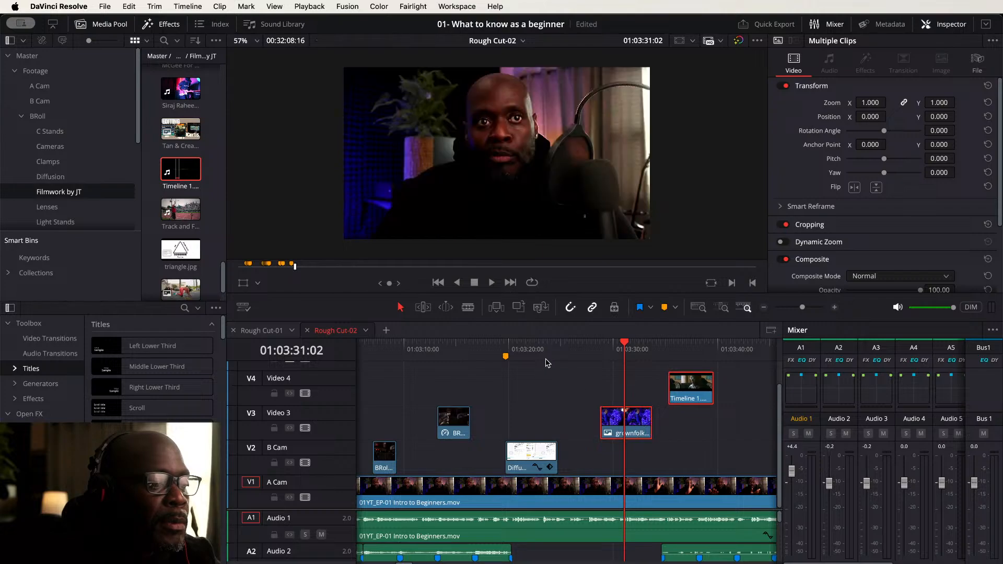
{"action": "left_click", "coordinate": [527, 347]}
{"action": "left_click", "coordinate": [477, 347]}
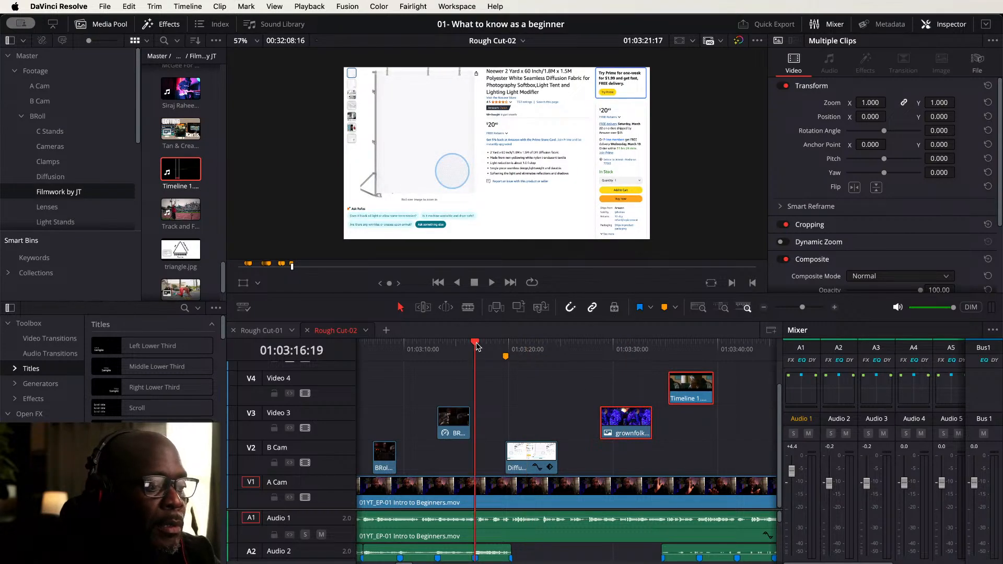
{"action": "key", "text": "space"}
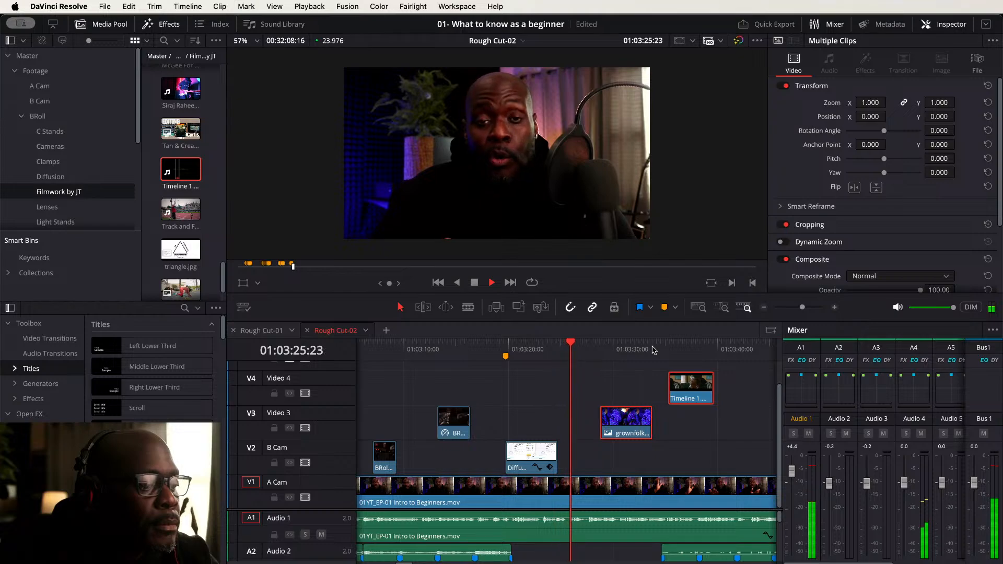
{"action": "left_click", "coordinate": [531, 348]}
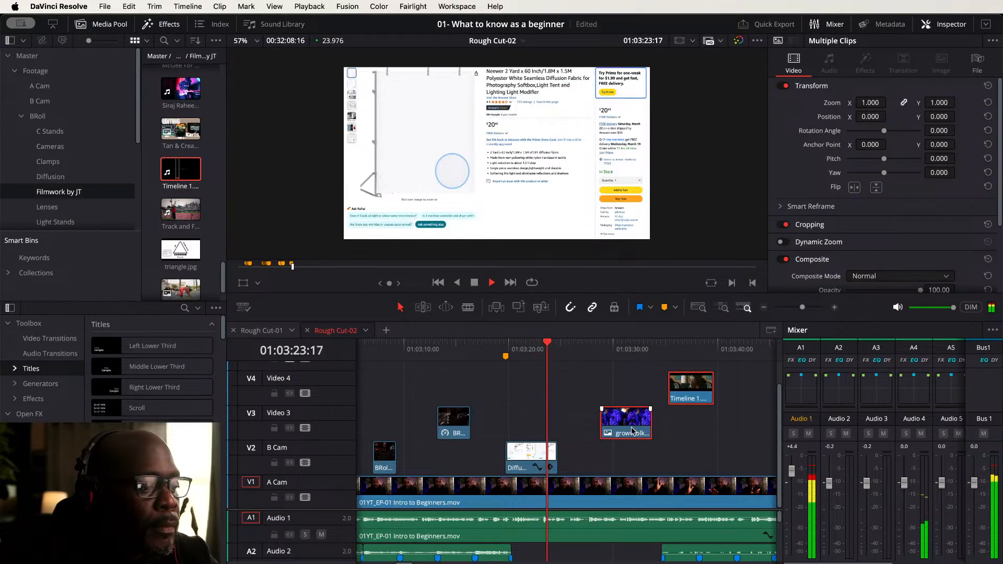
{"action": "key", "text": "space"}
{"action": "key", "text": "m"}
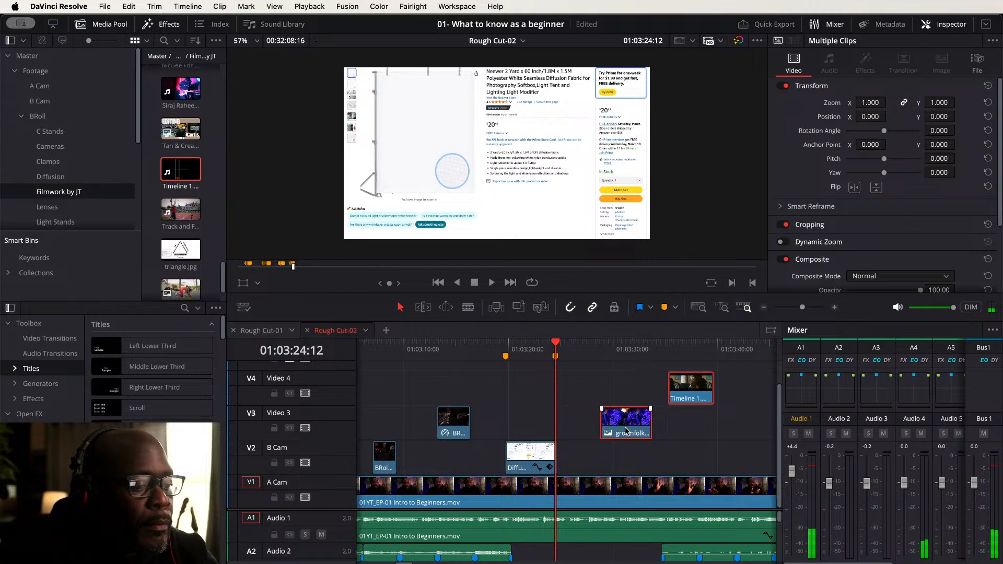
{"action": "left_click_drag", "start_coordinate": [632, 427], "coordinate": [575, 427]}
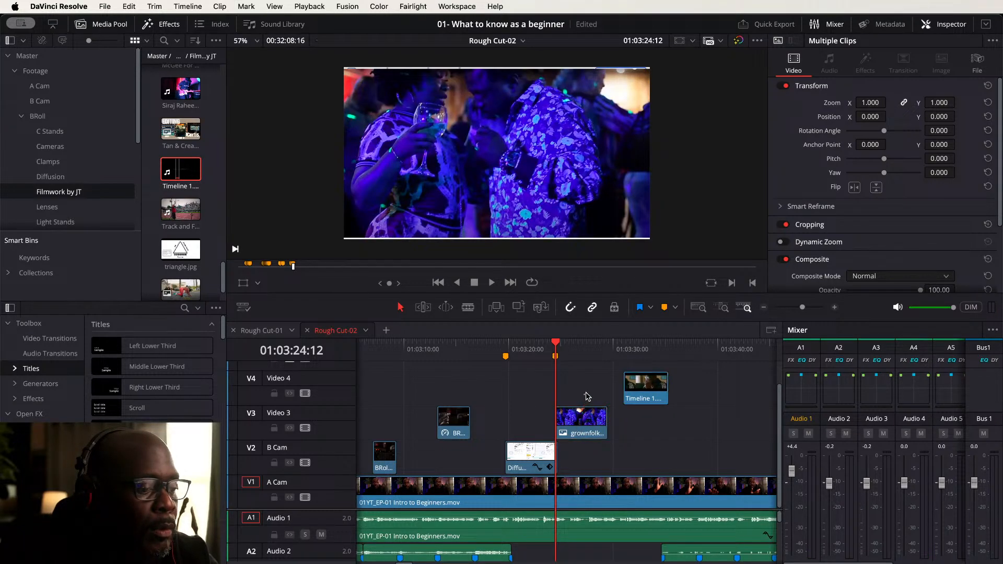
- Shorten the grownfolks image on Video 3 and move Timeline 1.mov to start right after it, then play back
{"action": "left_click", "coordinate": [632, 390]}
{"action": "key", "text": "space"}
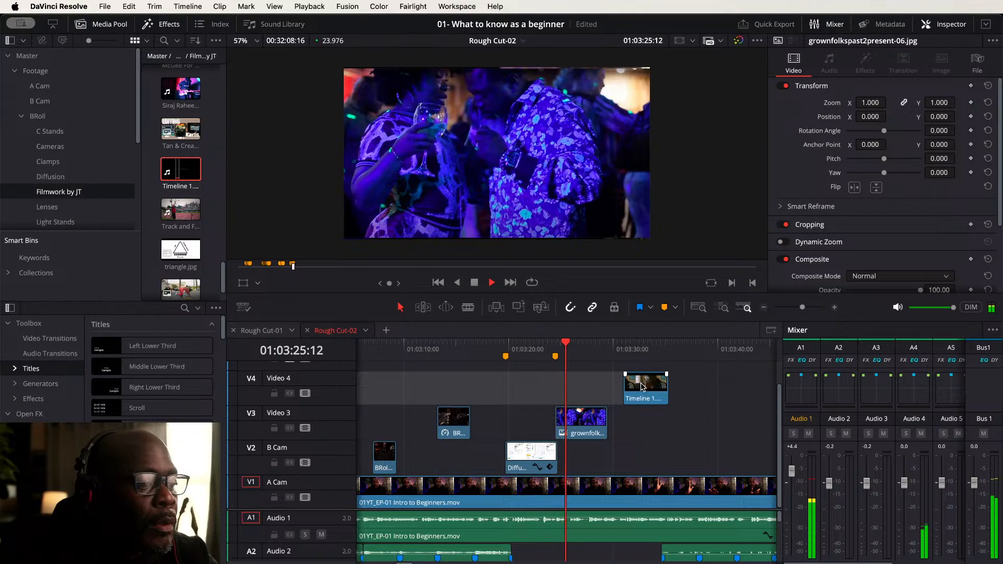
{"action": "left_click_drag", "start_coordinate": [642, 387], "coordinate": [577, 458]}
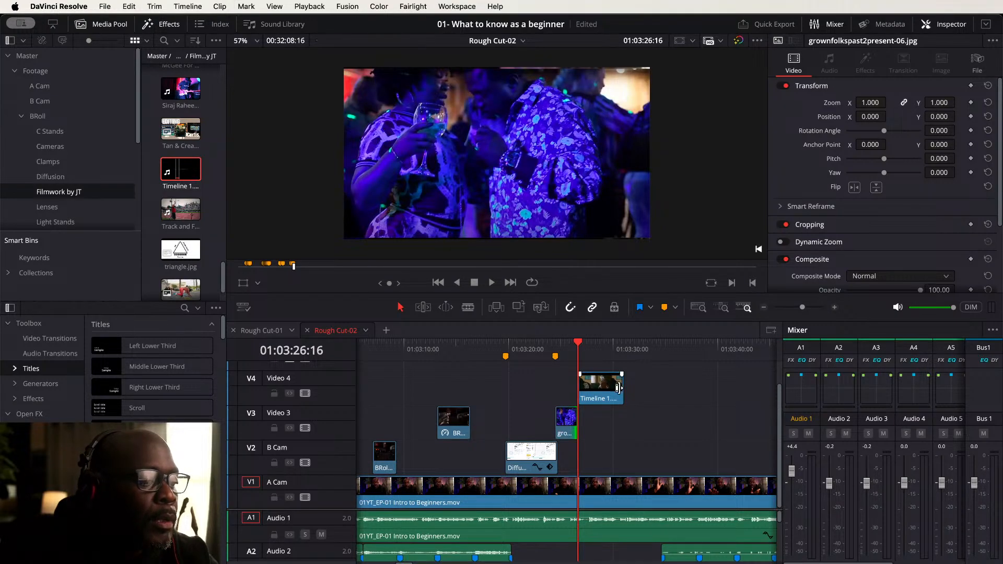
{"action": "key", "text": "space"}
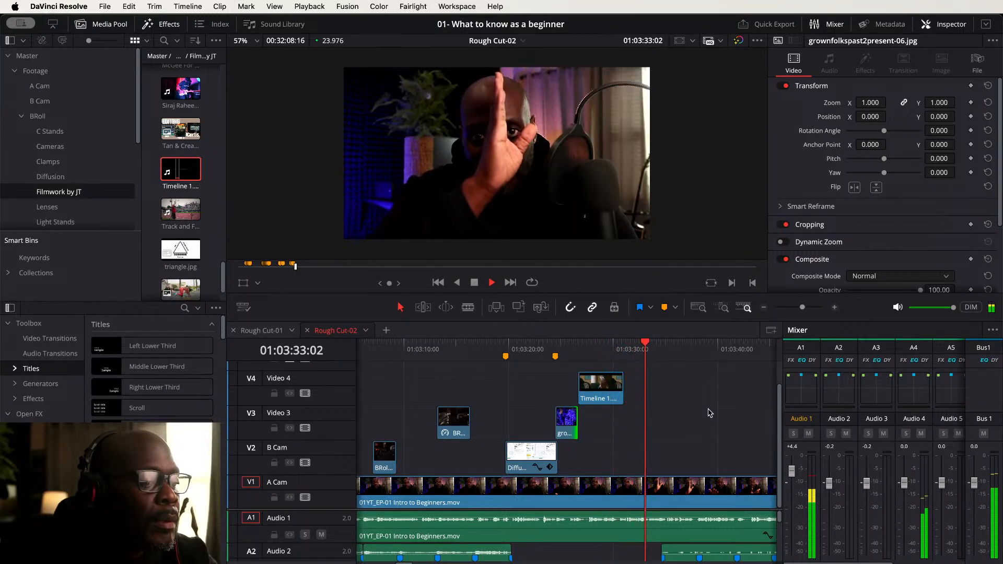
- Try to add JTBeanie Hat-rev01.mov's video onto a new track above Video 4
{"action": "scroll", "coordinate": [627, 408], "scroll_direction": "right", "scroll_amount": 5}
{"action": "key", "text": "space"}
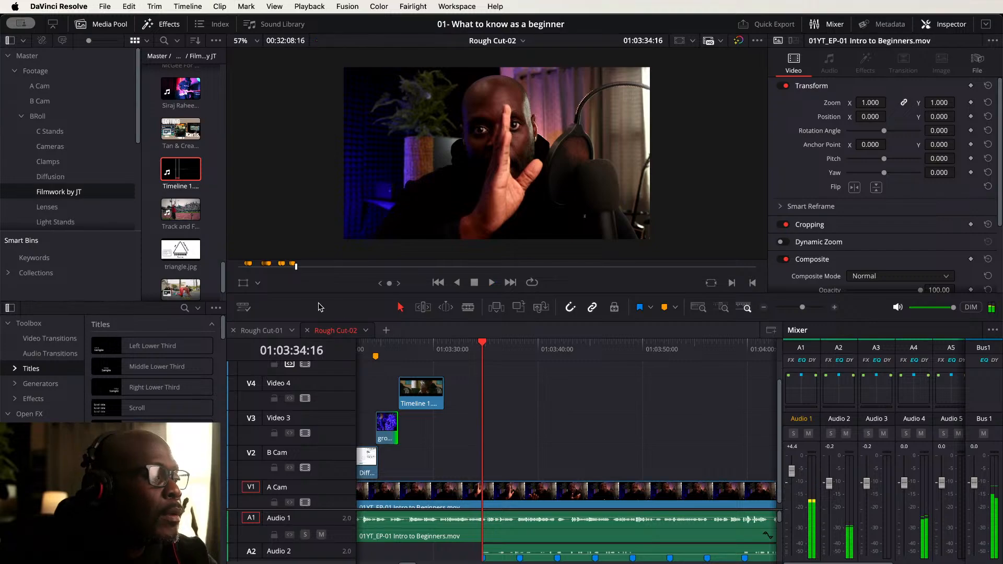
{"action": "scroll", "coordinate": [189, 161], "scroll_direction": "up", "scroll_amount": 2}
{"action": "scroll", "coordinate": [189, 161], "scroll_direction": "up", "scroll_amount": 3}
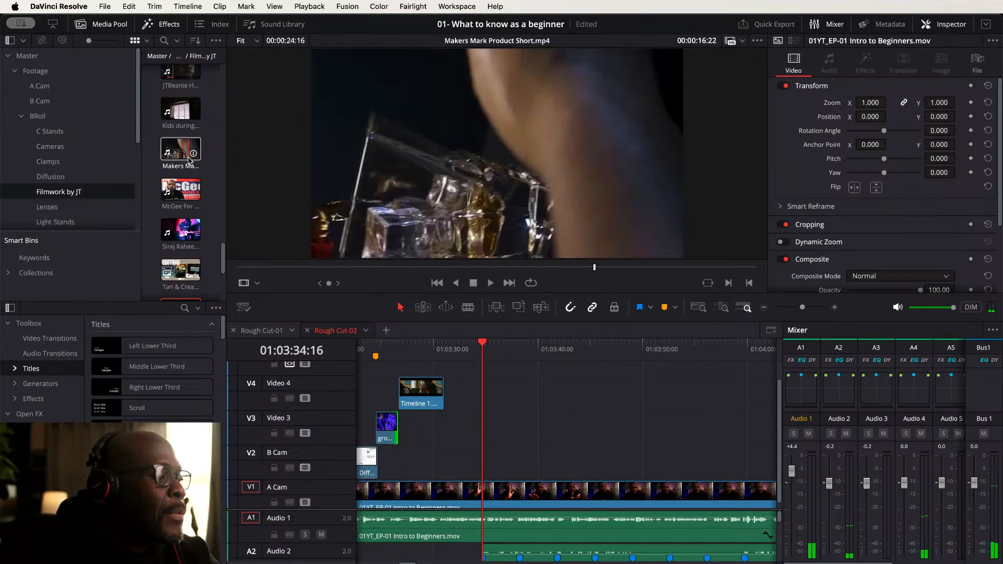
{"action": "scroll", "coordinate": [189, 161], "scroll_direction": "up", "scroll_amount": 2}
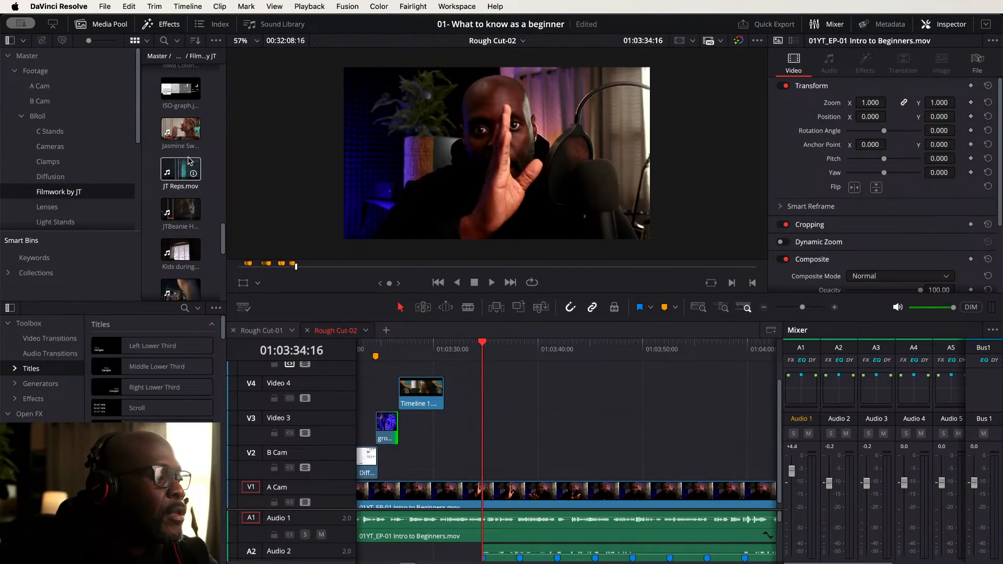
{"action": "left_click", "coordinate": [180, 209]}
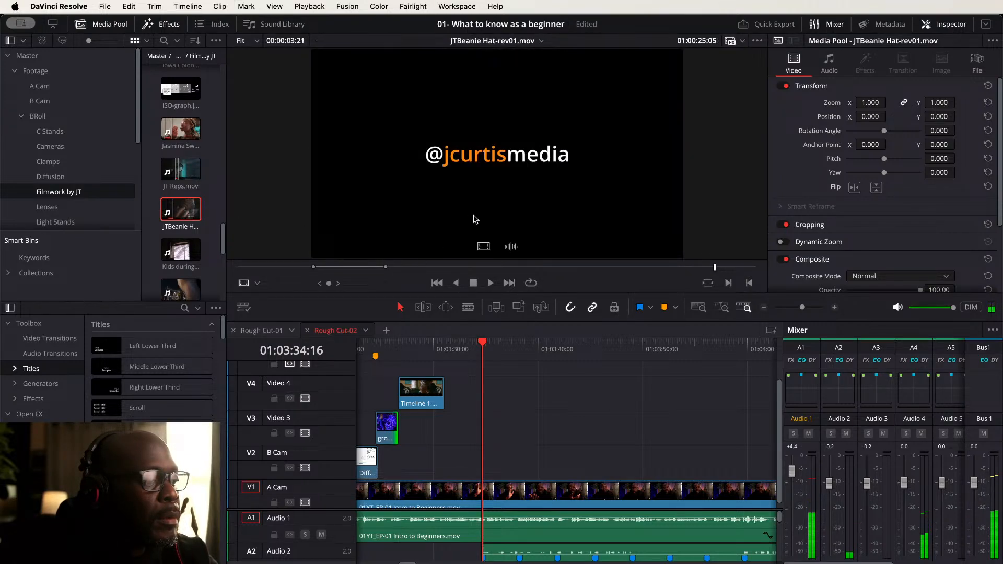
{"action": "left_click_drag", "start_coordinate": [483, 246], "coordinate": [484, 367]}
{"action": "scroll", "coordinate": [485, 401], "scroll_direction": "up", "scroll_amount": 2}
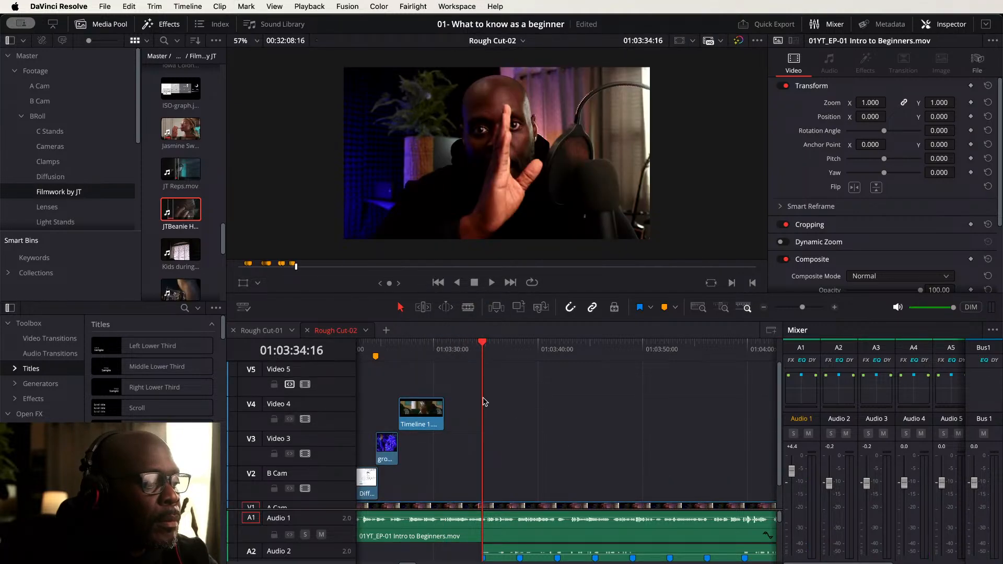
{"action": "scroll", "coordinate": [439, 393], "scroll_direction": "down", "scroll_amount": 2}
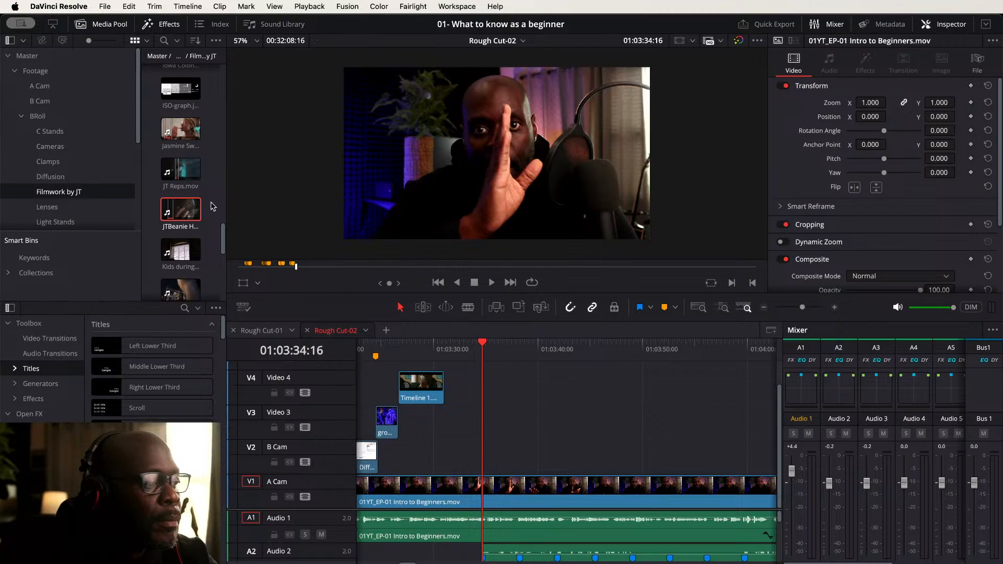
- Place JTBeanie Hat-rev01.mov's video on Video 4 and trim its start, keeping only a short end portion
{"action": "double_click", "coordinate": [194, 209]}
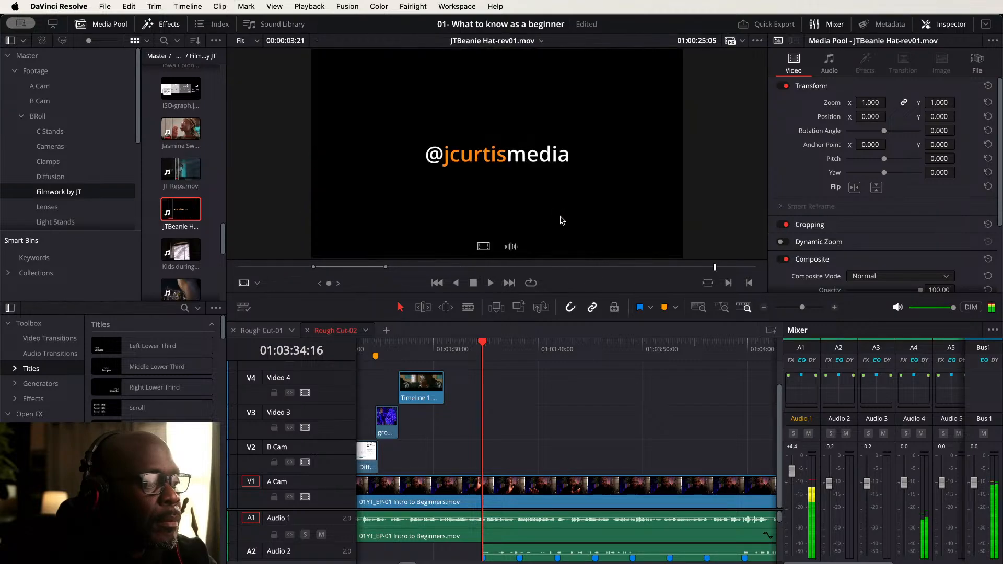
{"action": "left_click_drag", "start_coordinate": [485, 248], "coordinate": [676, 388]}
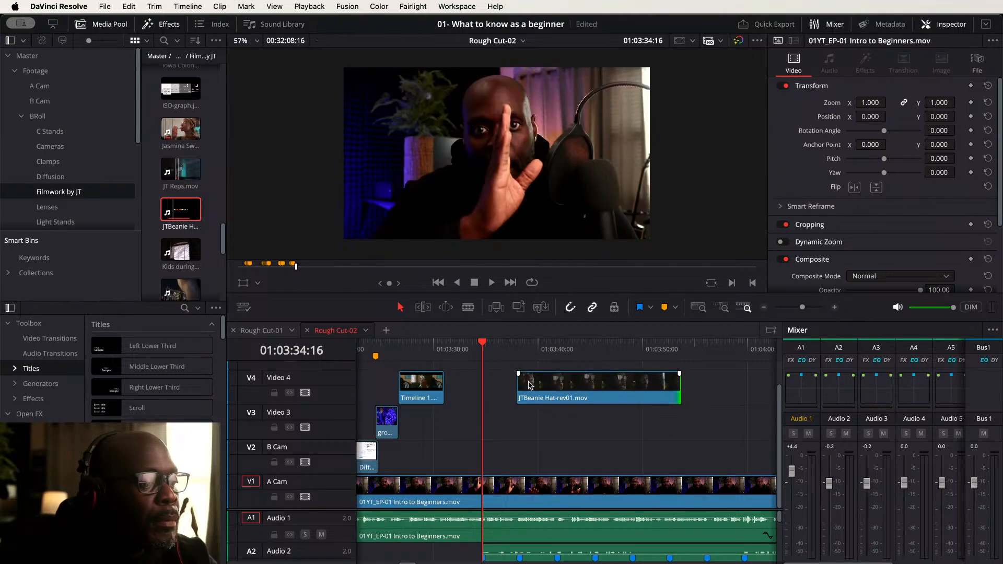
{"action": "left_click_drag", "start_coordinate": [521, 381], "coordinate": [656, 384]}
- Reposition the short JTBeanie clip on Video 4 after Timeline 1.mov while playing back the section
{"action": "left_click", "coordinate": [431, 343]}
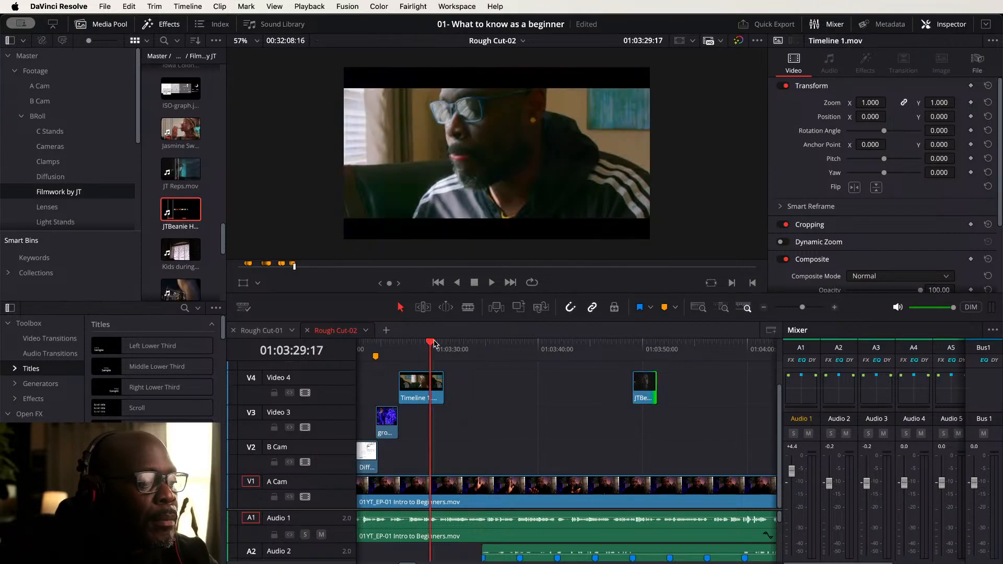
{"action": "key", "text": "space"}
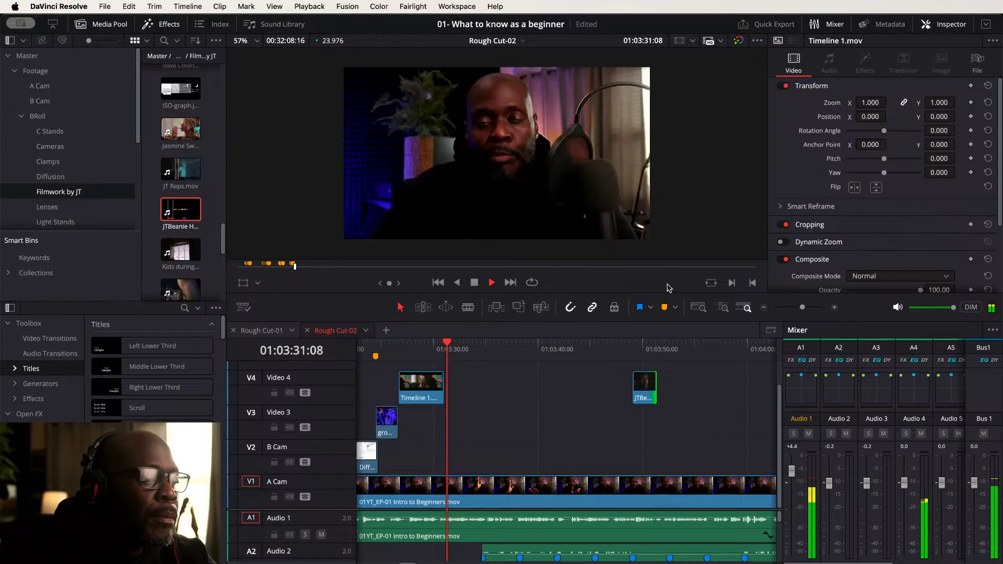
{"action": "left_click_drag", "start_coordinate": [648, 384], "coordinate": [492, 383]}
{"action": "key", "text": "space"}
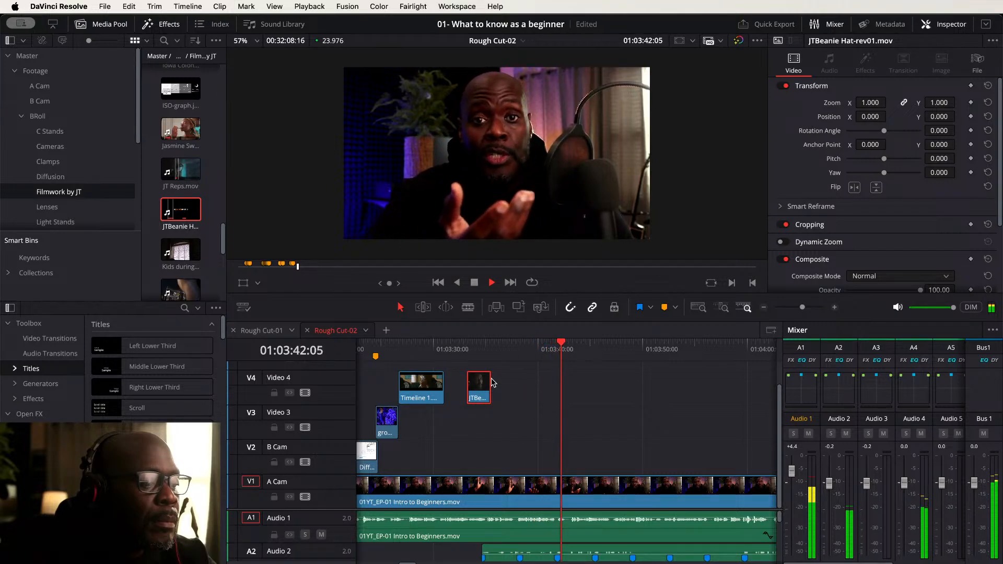
{"action": "key", "text": "space"}
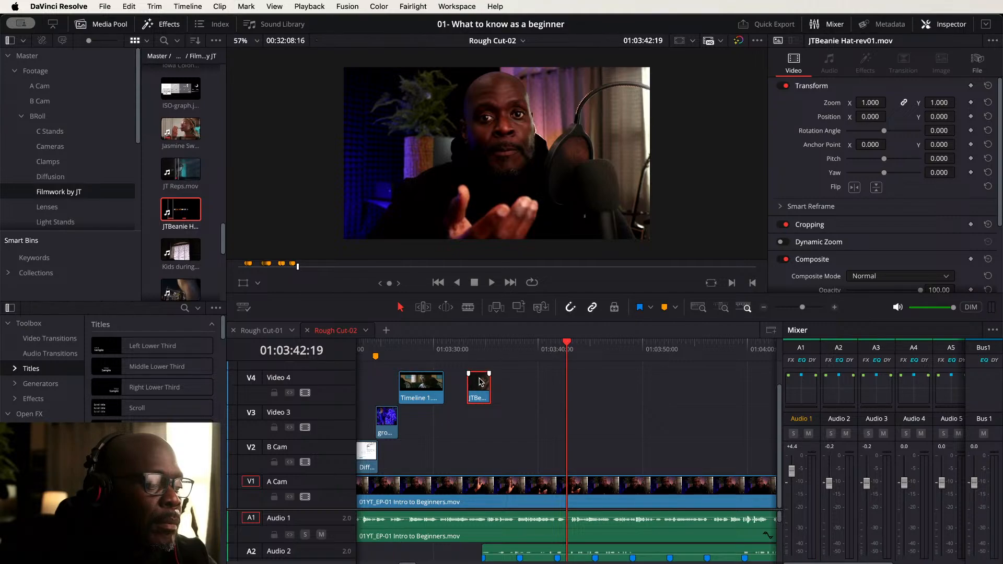
{"action": "left_click_drag", "start_coordinate": [481, 382], "coordinate": [569, 381]}
{"action": "left_click", "coordinate": [541, 349]}
{"action": "key", "text": "space"}
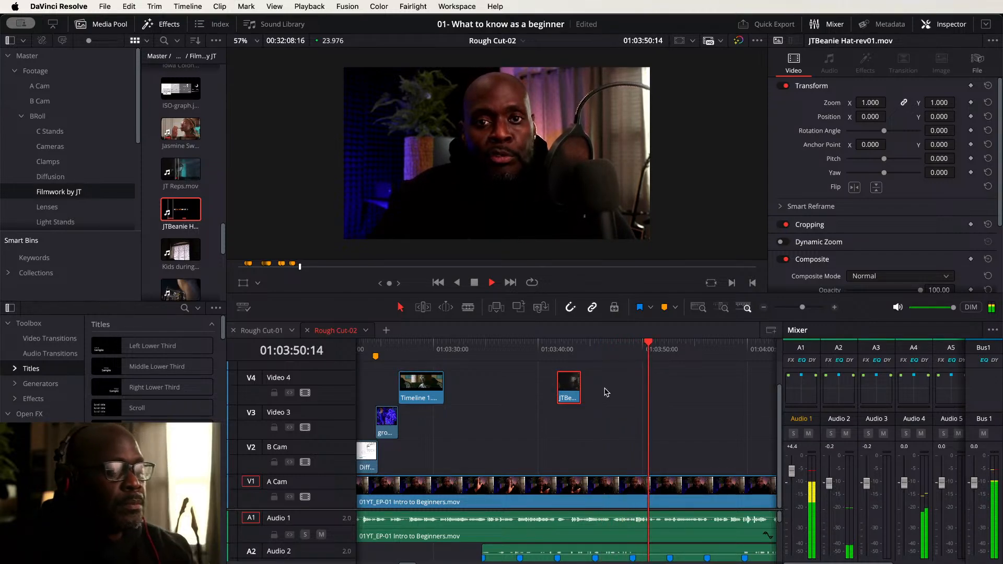
- Select both cutaway clips on Video 4 and move them down two tracks onto B Cam
{"action": "key", "text": "shift+z"}
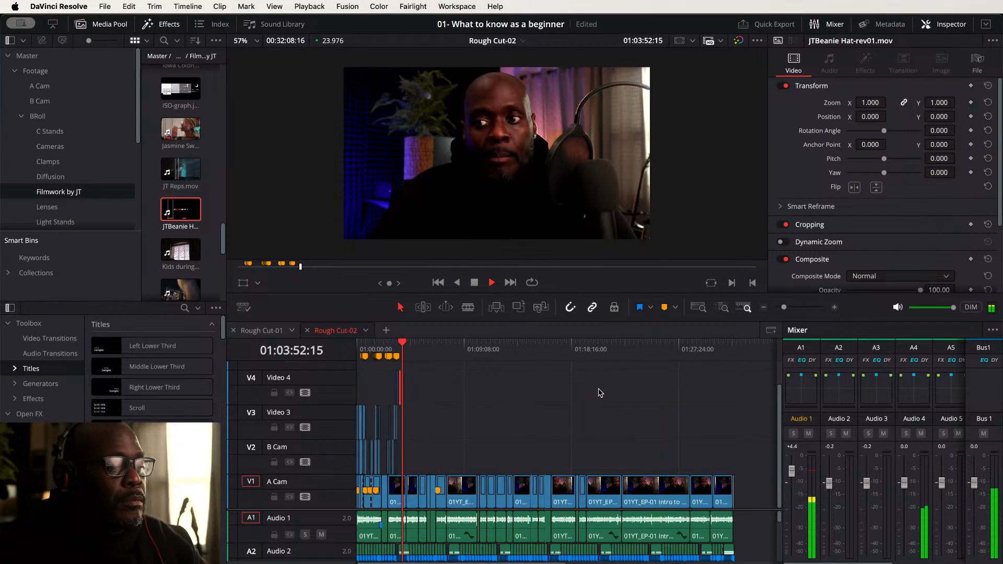
{"action": "key", "text": "shift+z"}
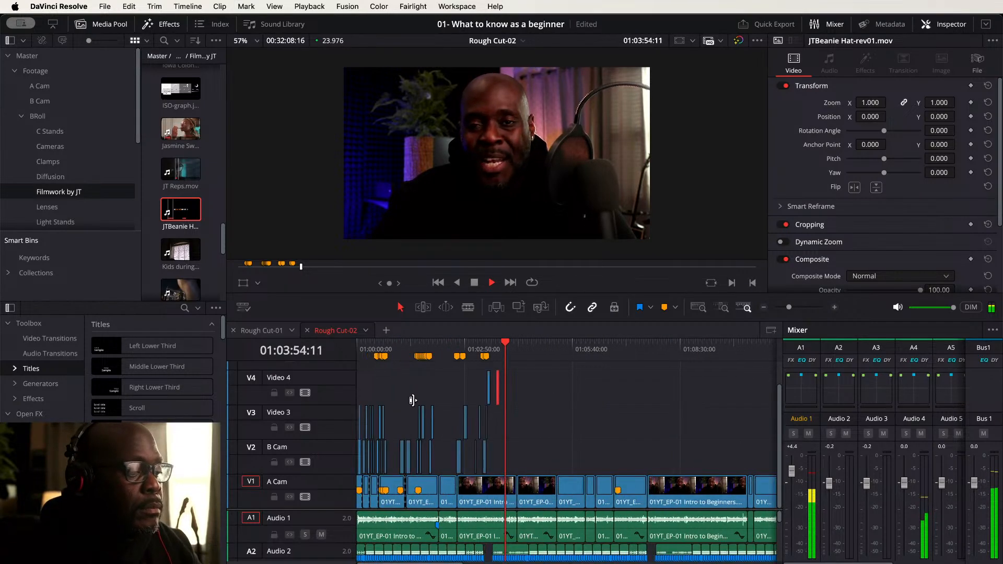
{"action": "left_click_drag", "start_coordinate": [634, 373], "coordinate": [523, 394]}
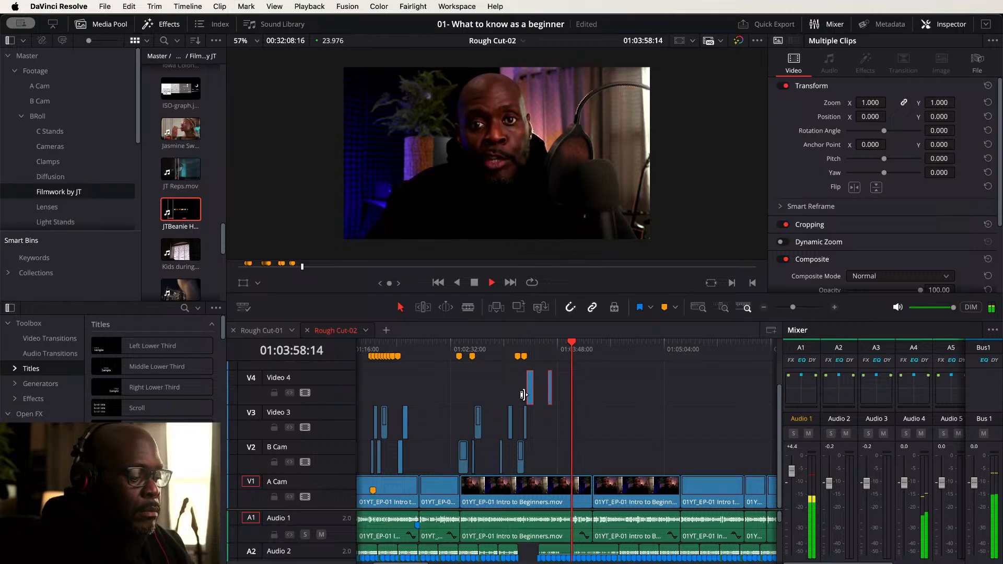
{"action": "key", "text": "alt+Down"}
{"action": "key", "text": "alt+Down"}
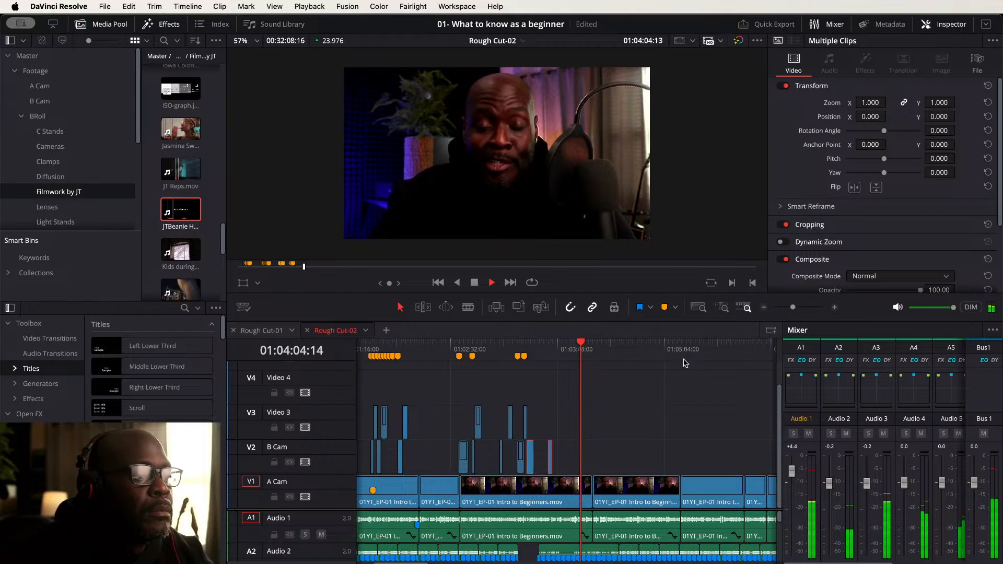
- Split the A Cam clip at the playhead and lift the short segment up onto the B Cam track
{"action": "left_click", "coordinate": [563, 350]}
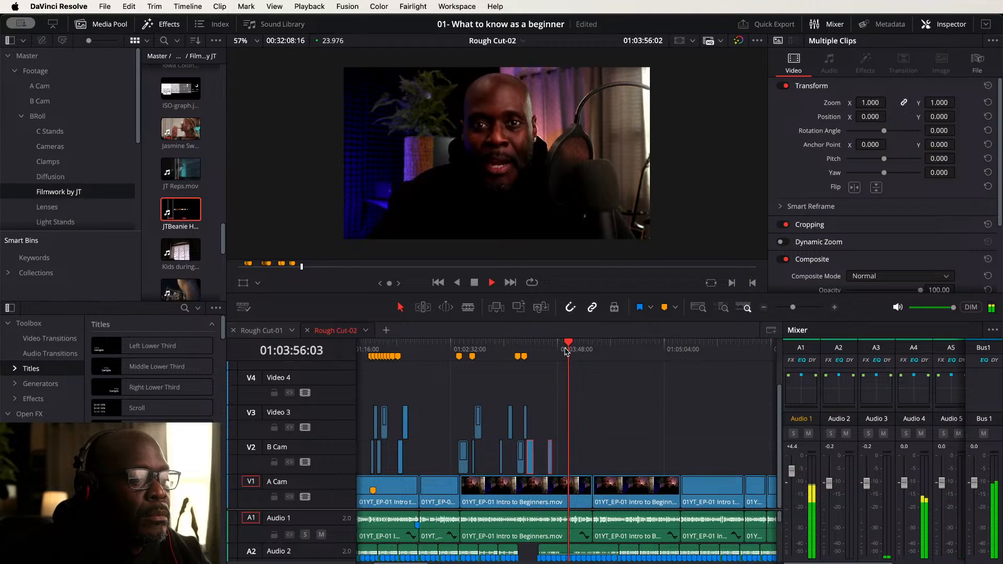
{"action": "key", "text": "super+equal"}
{"action": "key", "text": "super+equal"}
{"action": "key", "text": "super+equal"}
{"action": "key", "text": "super+equal"}
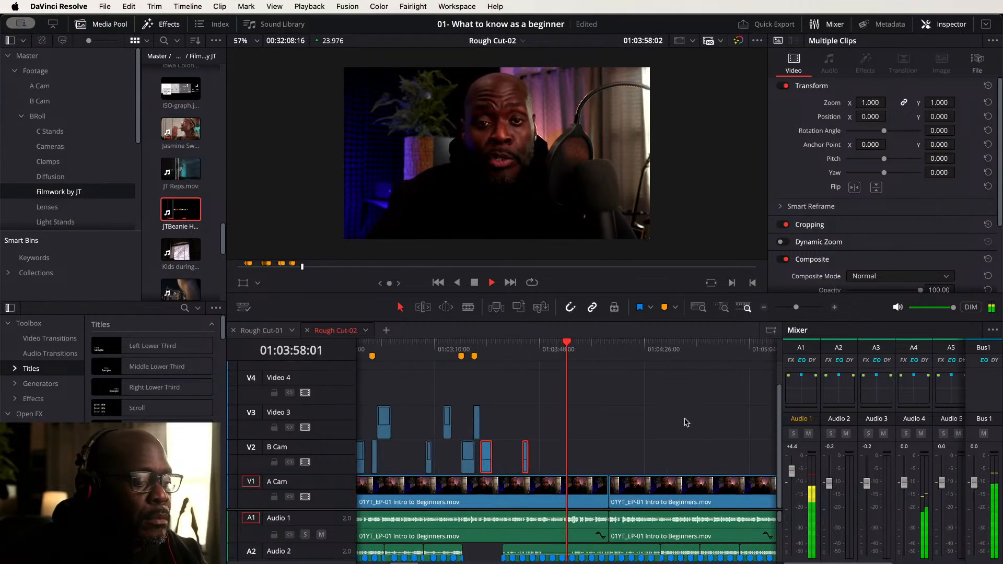
{"action": "key", "text": "space"}
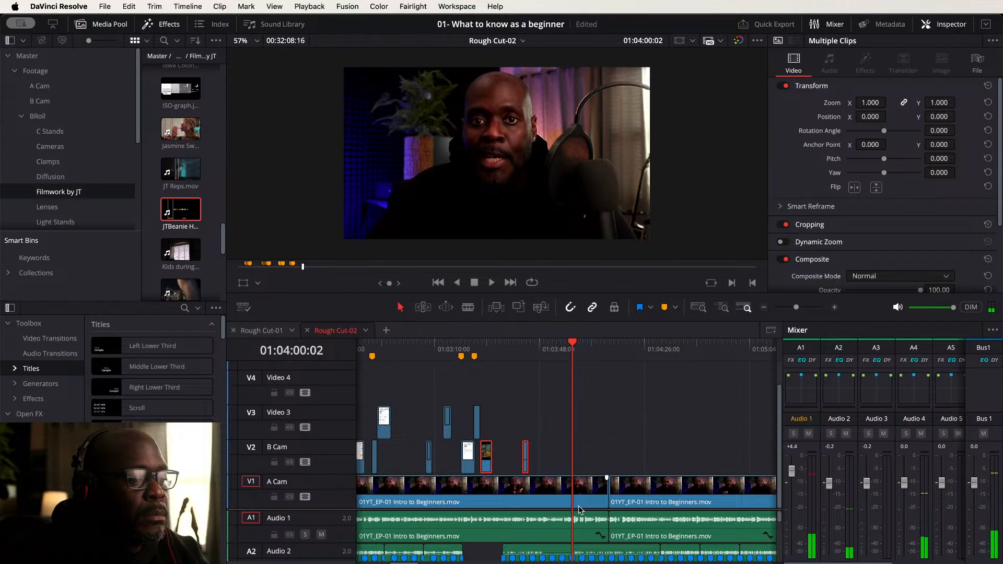
{"action": "left_click", "coordinate": [584, 492]}
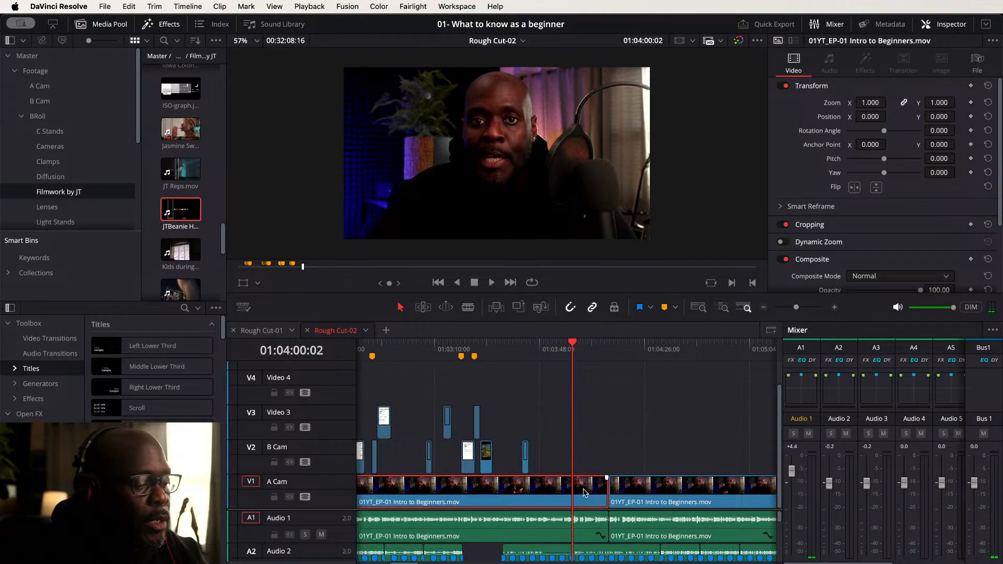
{"action": "key", "text": "super+b"}
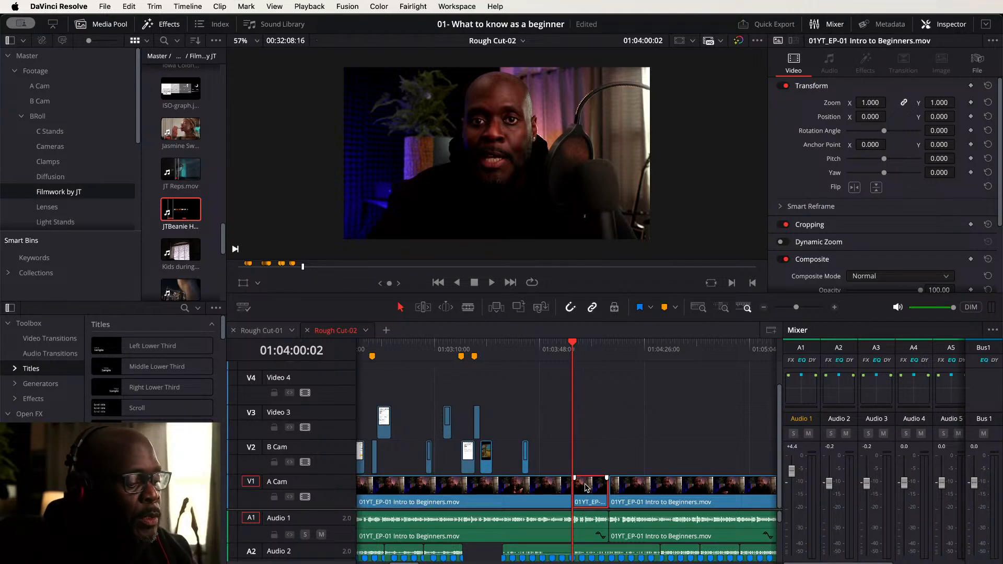
{"action": "left_click_drag", "start_coordinate": [586, 488], "coordinate": [592, 470]}
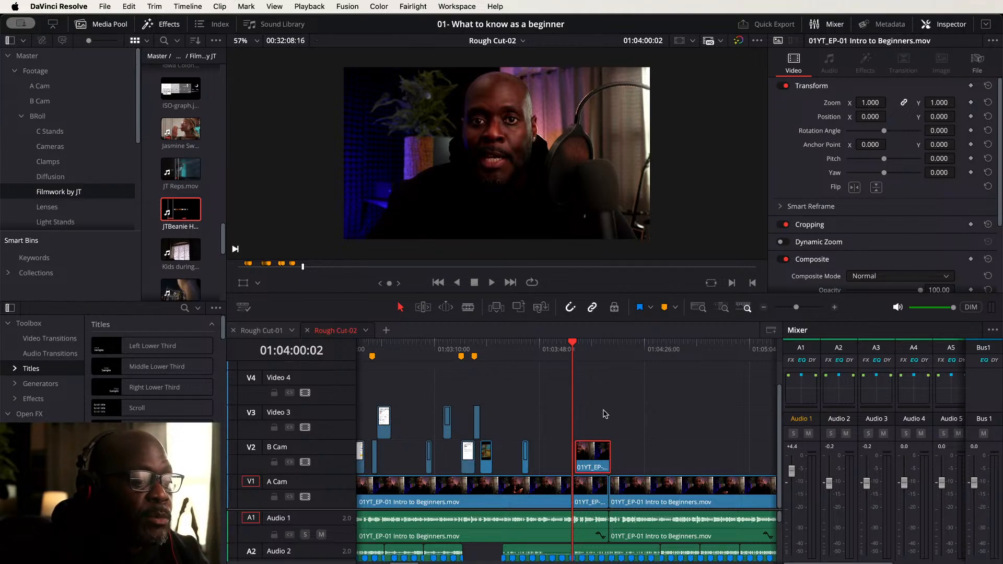
- Punch in on the lifted B Cam segment with zoom 1.5 and Position Y -219
{"action": "key", "text": "space"}
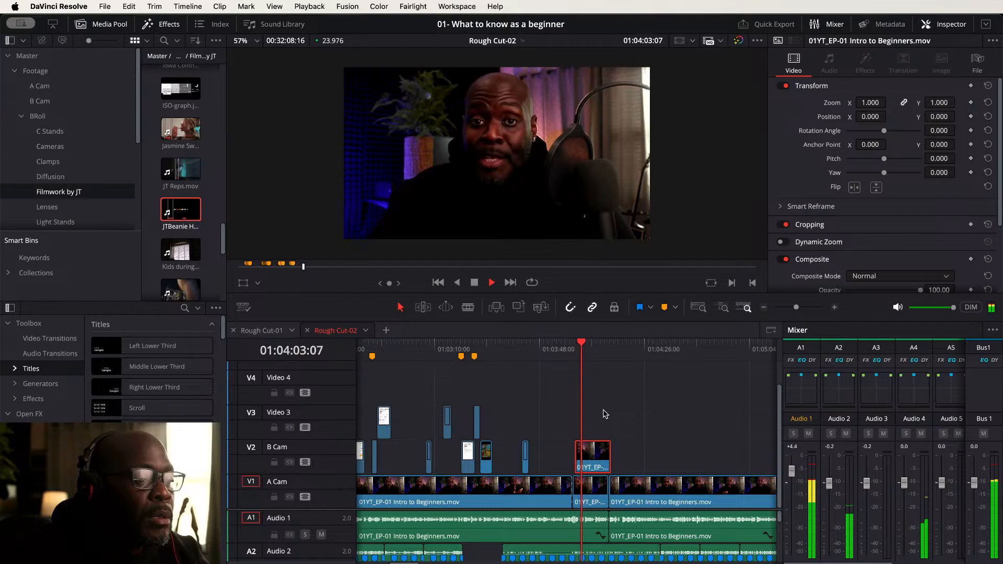
{"action": "key", "text": "space"}
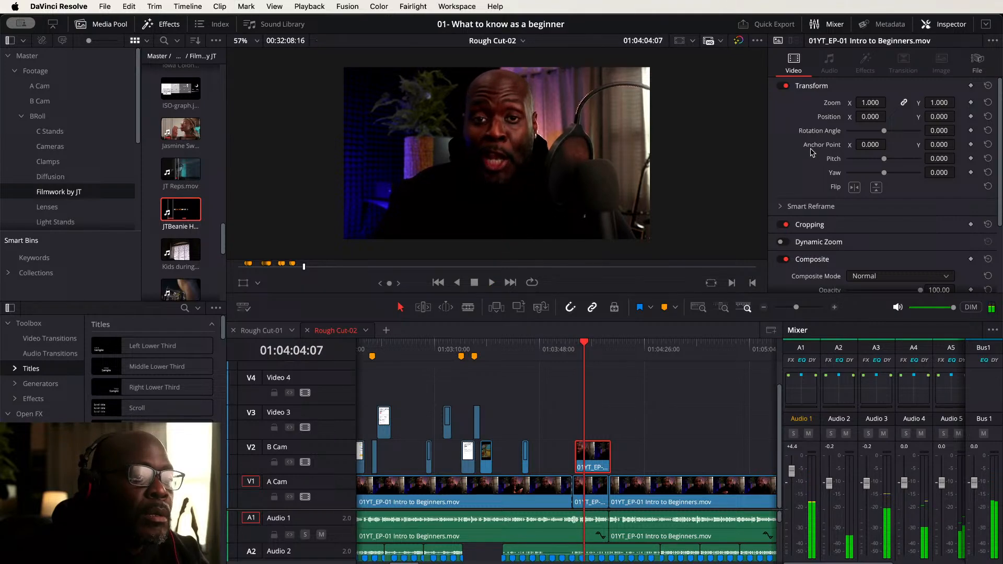
{"action": "left_click", "coordinate": [870, 103]}
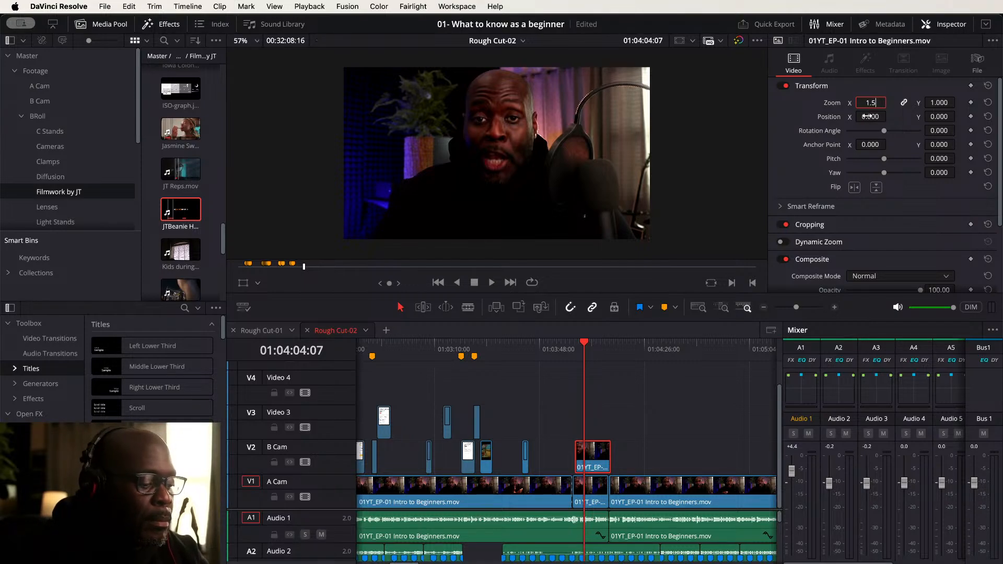
{"action": "key", "text": "Return"}
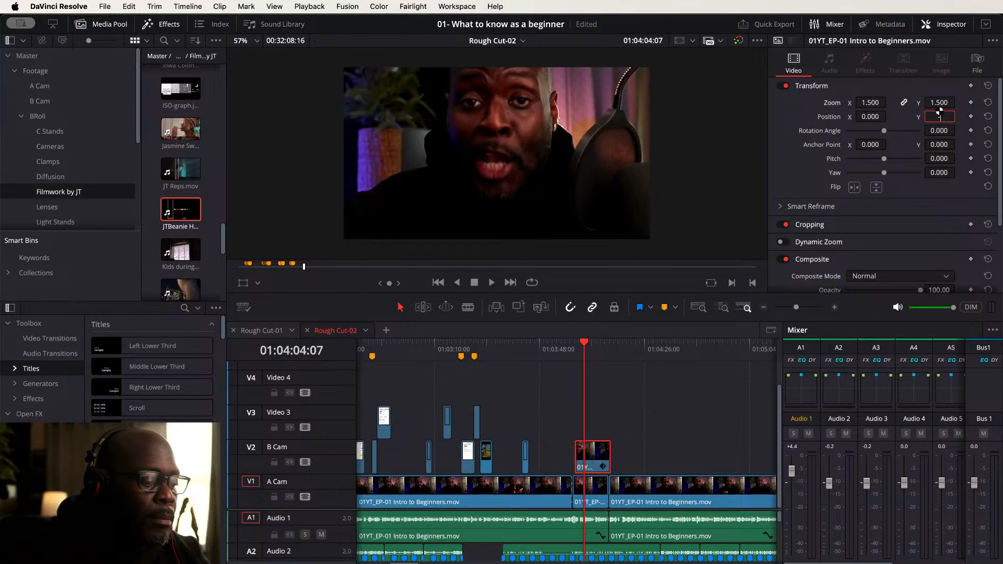
{"action": "type", "text": "-219"}
{"action": "key", "text": "Return"}
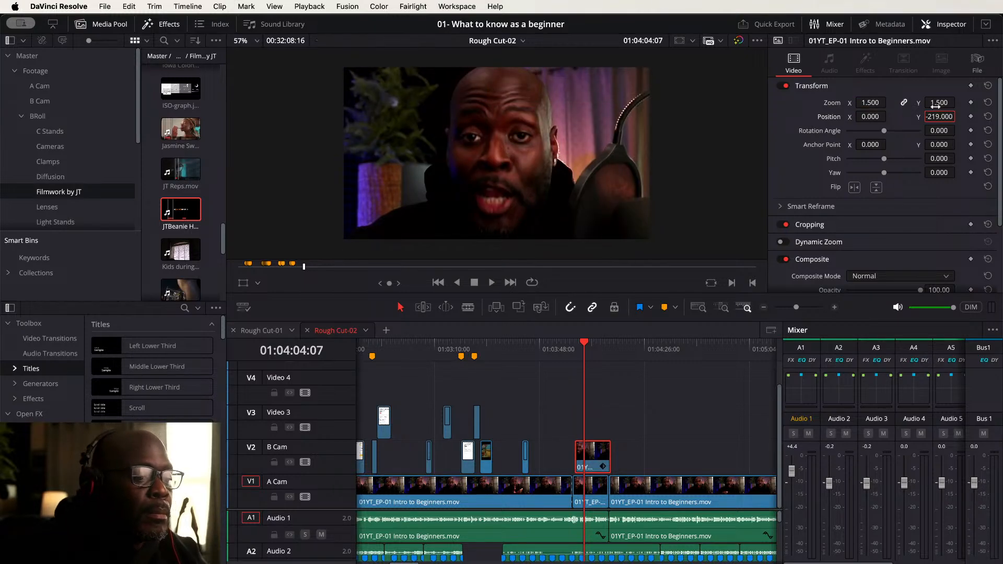
- Nudge the punch-in clip slightly earlier on B Cam and trim its end back to the playhead
{"action": "scroll", "coordinate": [593, 459], "scroll_direction": "up", "scroll_amount": 3}
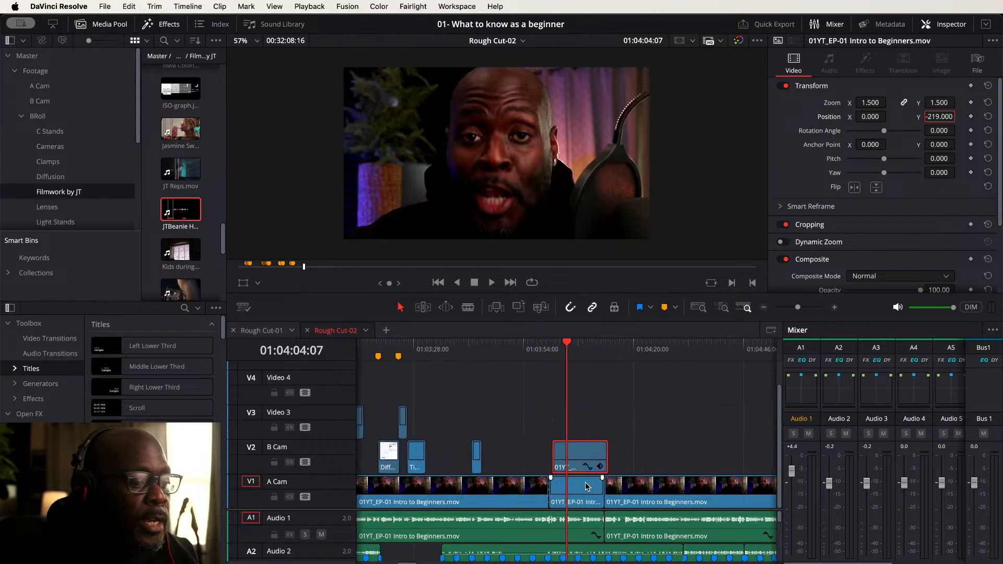
{"action": "left_click", "coordinate": [600, 457]}
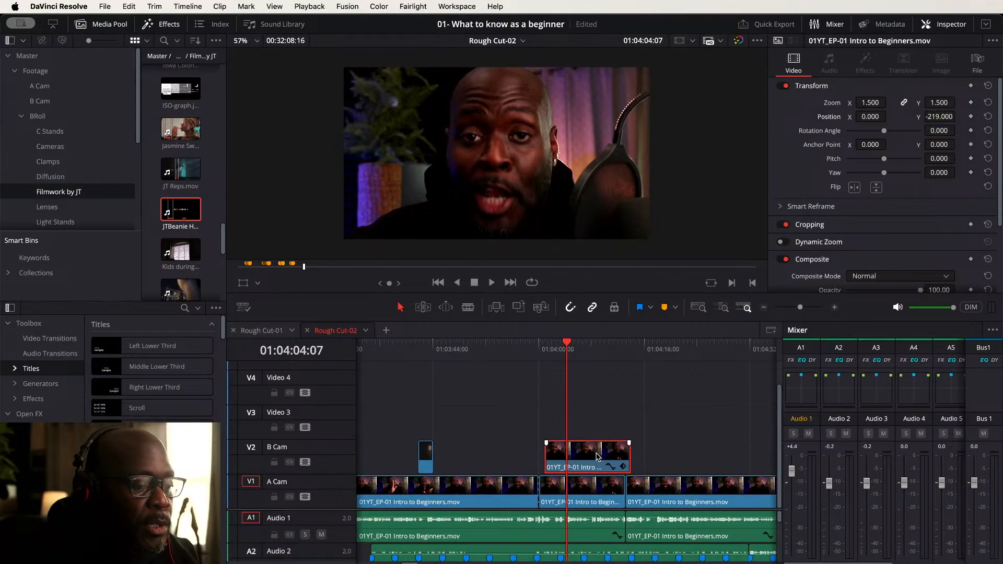
{"action": "left_click_drag", "start_coordinate": [598, 457], "coordinate": [593, 457]}
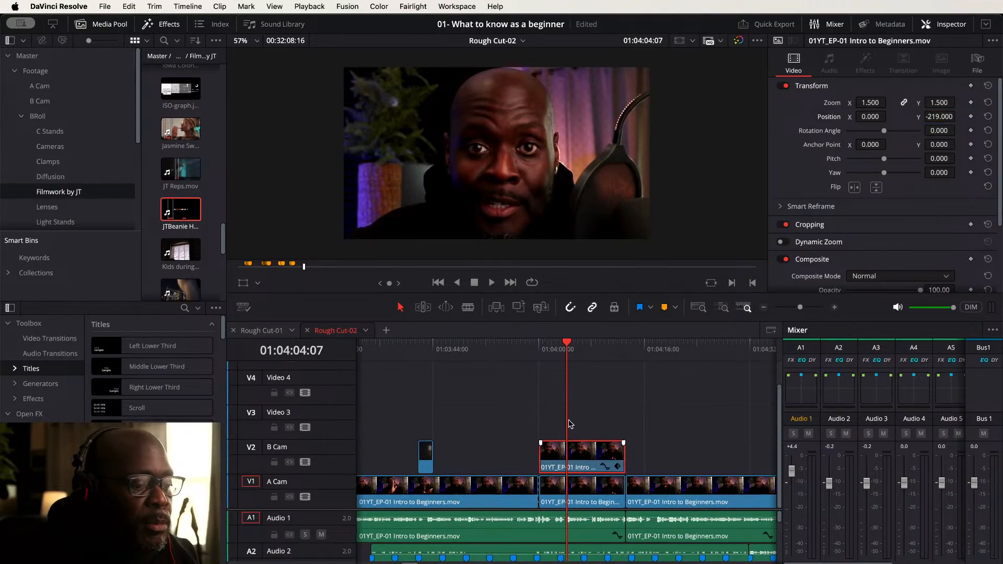
{"action": "left_click", "coordinate": [516, 349]}
{"action": "key", "text": "space"}
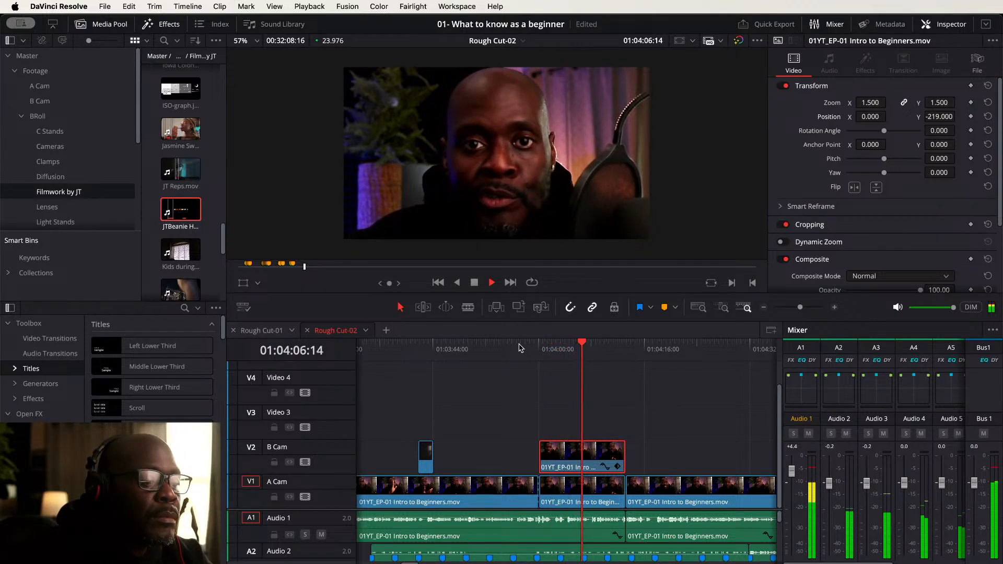
{"action": "key", "text": "space"}
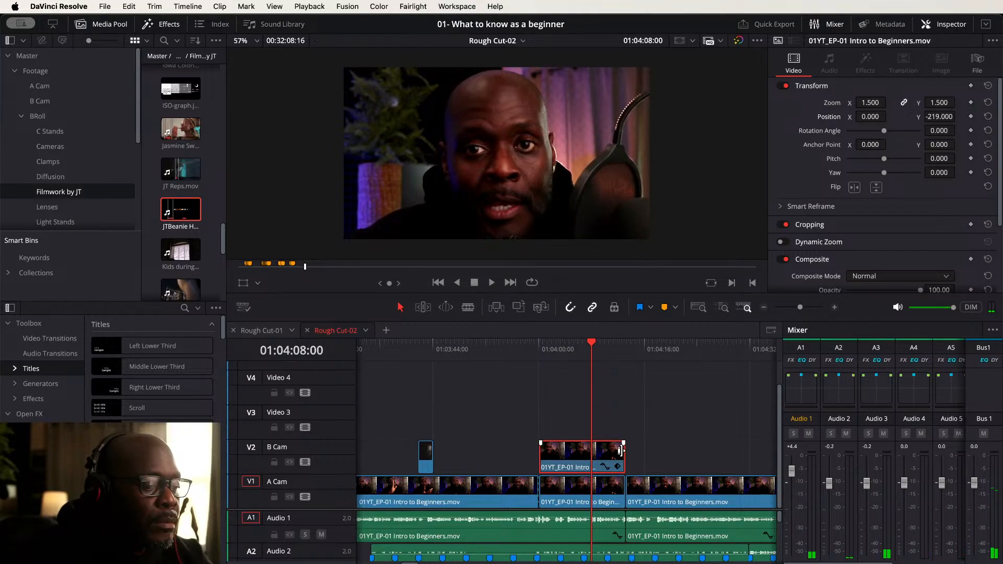
{"action": "left_click_drag", "start_coordinate": [621, 450], "coordinate": [591, 451]}
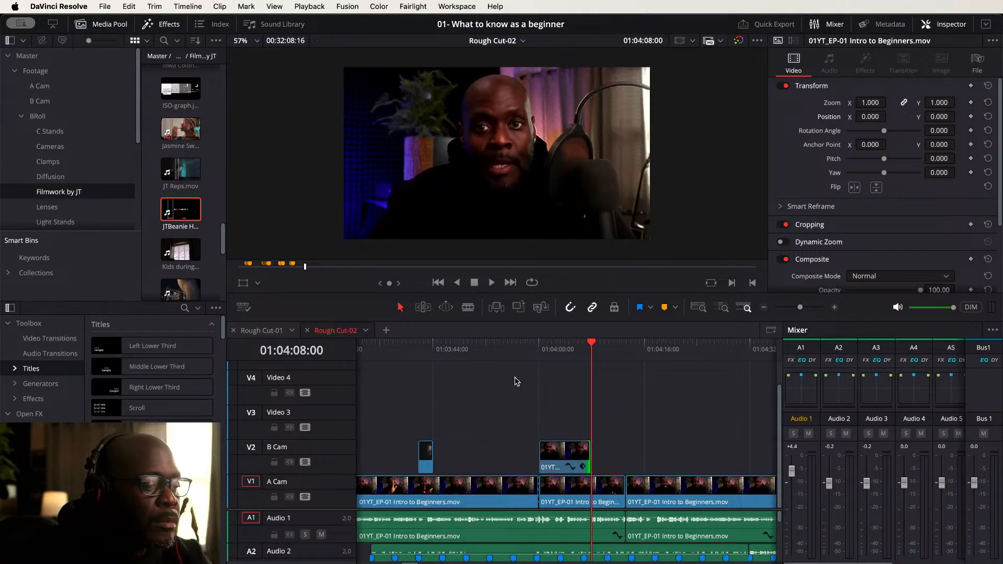
- Add Clamps6.png from the Clamps bin onto Video 3 at the playhead above the punch-in
{"action": "left_click", "coordinate": [514, 349]}
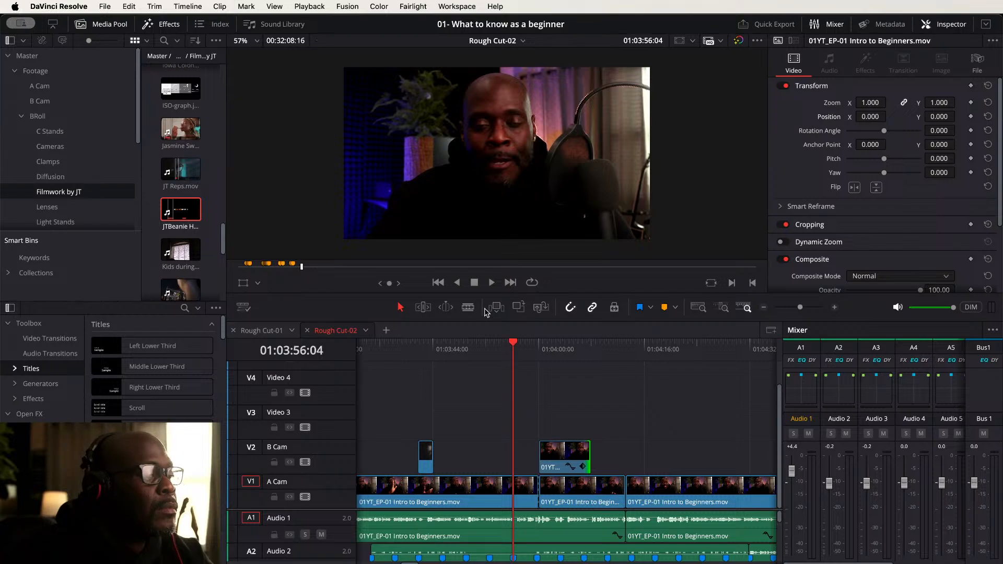
{"action": "left_click", "coordinate": [48, 162]}
{"action": "left_click", "coordinate": [181, 231]}
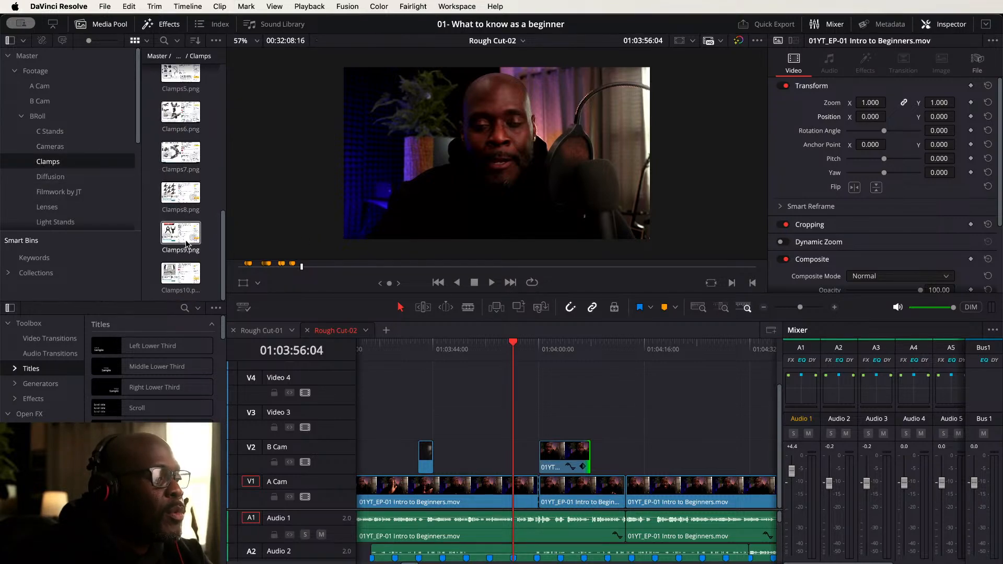
{"action": "left_click", "coordinate": [177, 114]}
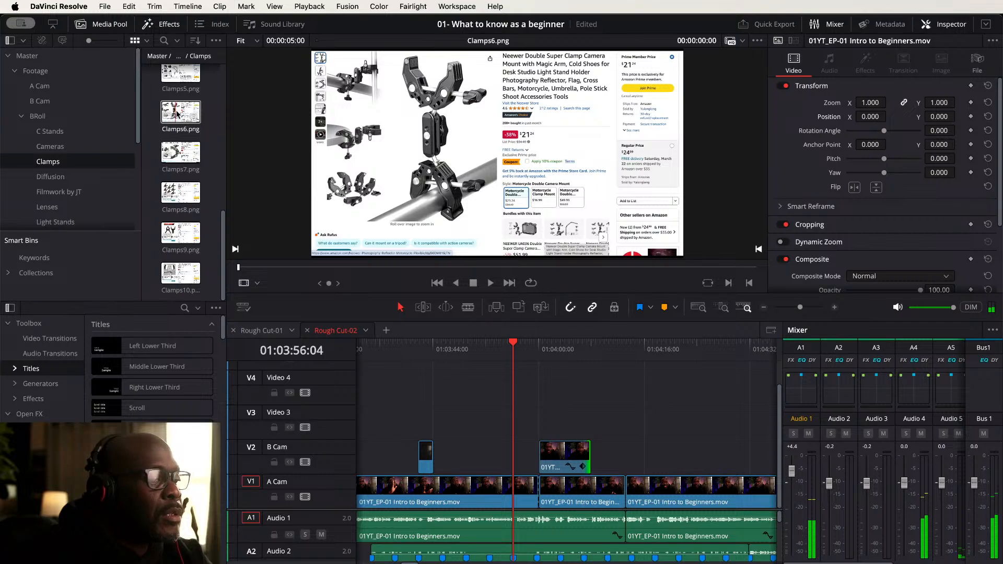
{"action": "left_click_drag", "start_coordinate": [177, 114], "coordinate": [523, 414]}
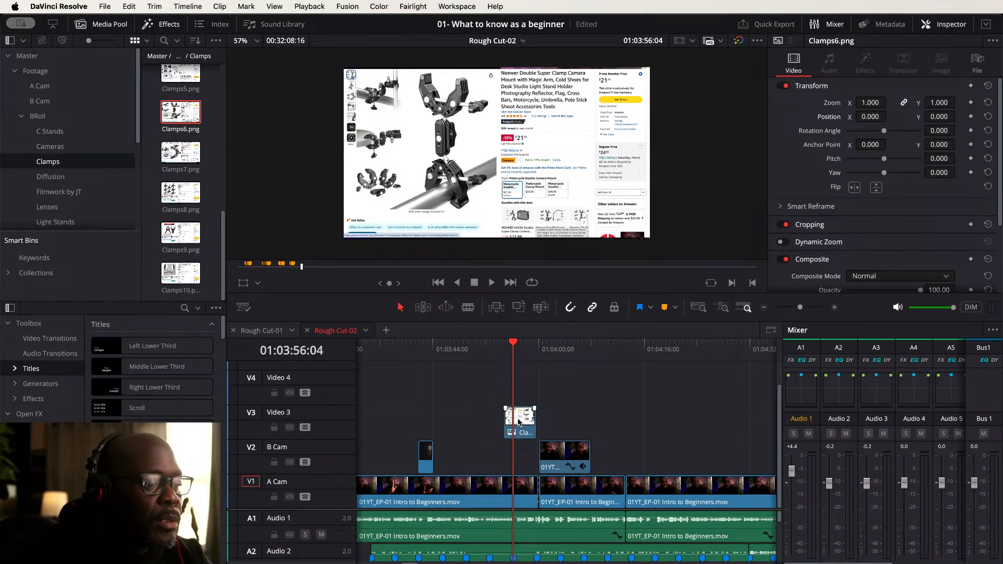
- Slide the Clamps6.png clip later on Video 3 so it starts near the punch-in's end
{"action": "left_click", "coordinate": [488, 349]}
{"action": "key", "text": "space"}
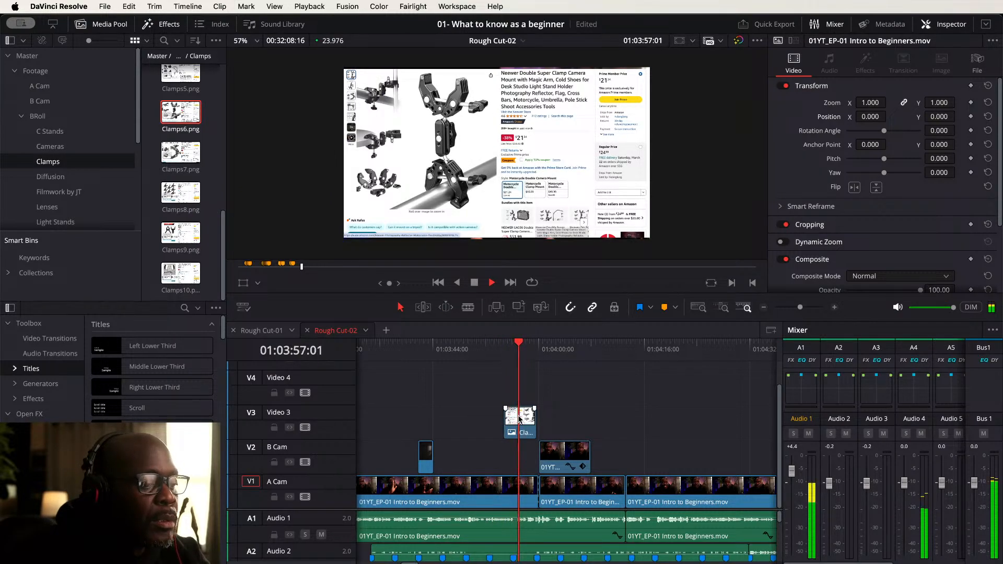
{"action": "key", "text": "w"}
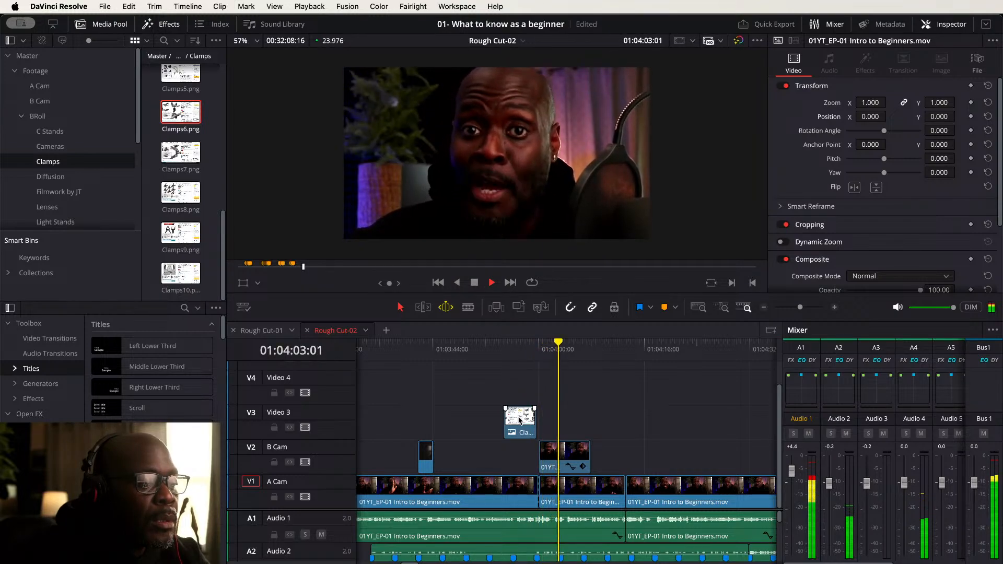
{"action": "key", "text": "space"}
{"action": "left_click_drag", "start_coordinate": [519, 418], "coordinate": [578, 418]}
{"action": "key", "text": "w"}
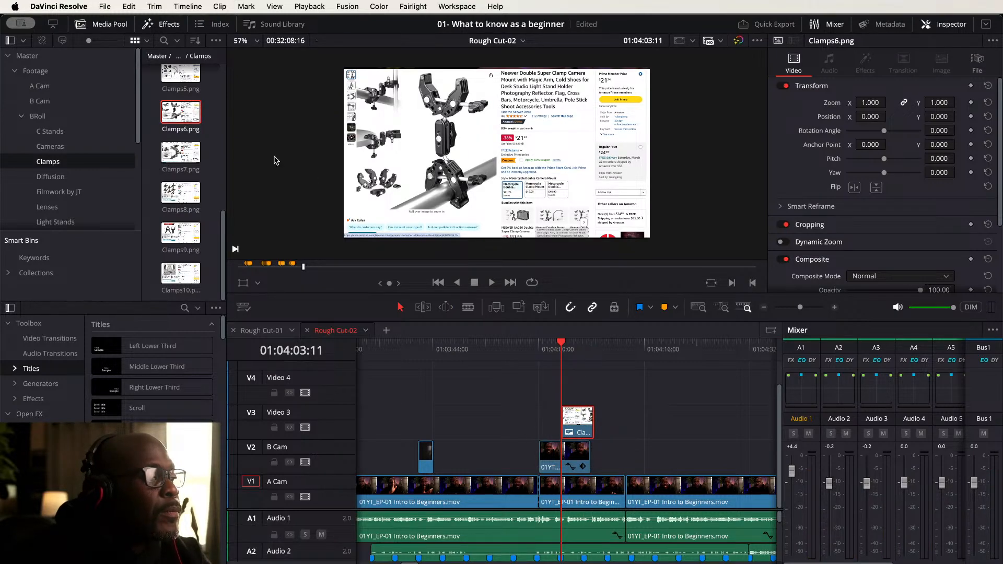
- Place a shortened Light Stands-015.png on Video 4 before Clamps6.png and set its zoom X to 1.12
{"action": "left_click", "coordinate": [59, 223]}
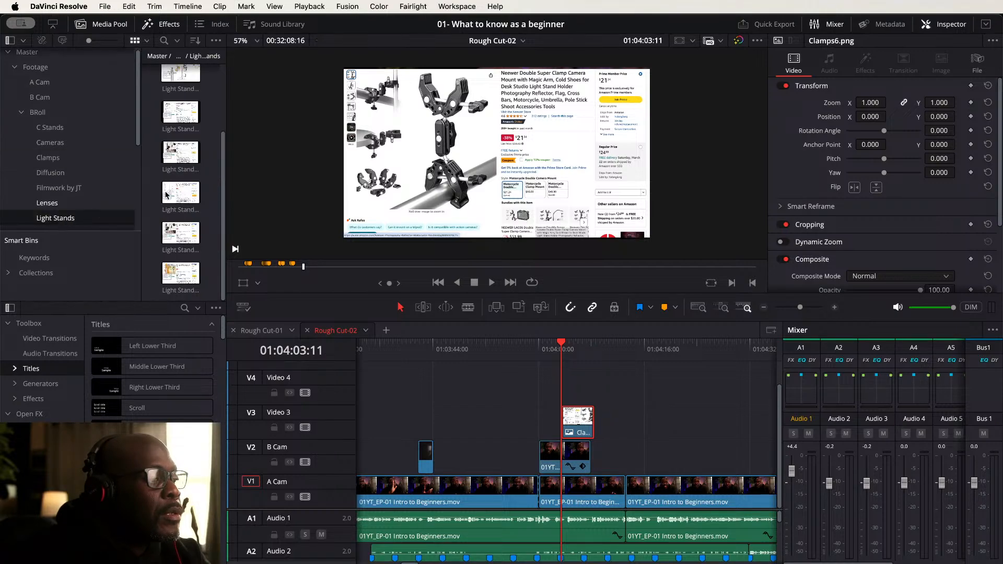
{"action": "left_click", "coordinate": [177, 154]}
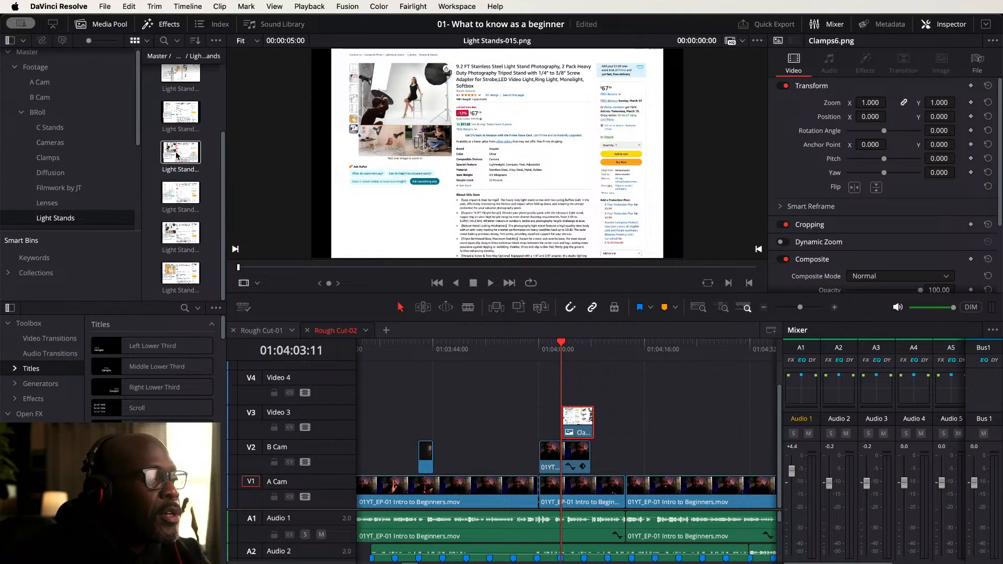
{"action": "left_click_drag", "start_coordinate": [177, 156], "coordinate": [544, 397]}
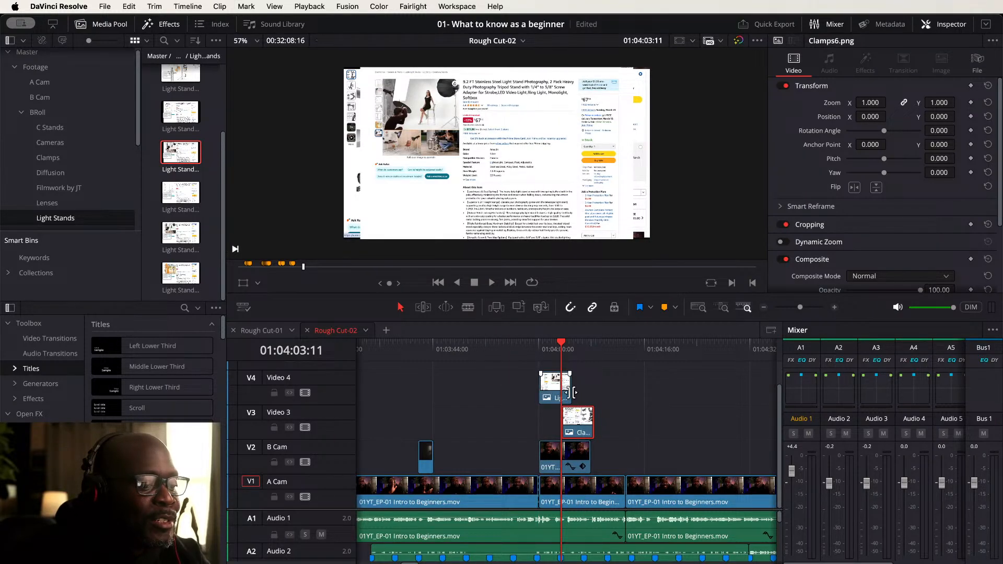
{"action": "left_click_drag", "start_coordinate": [568, 389], "coordinate": [557, 393]}
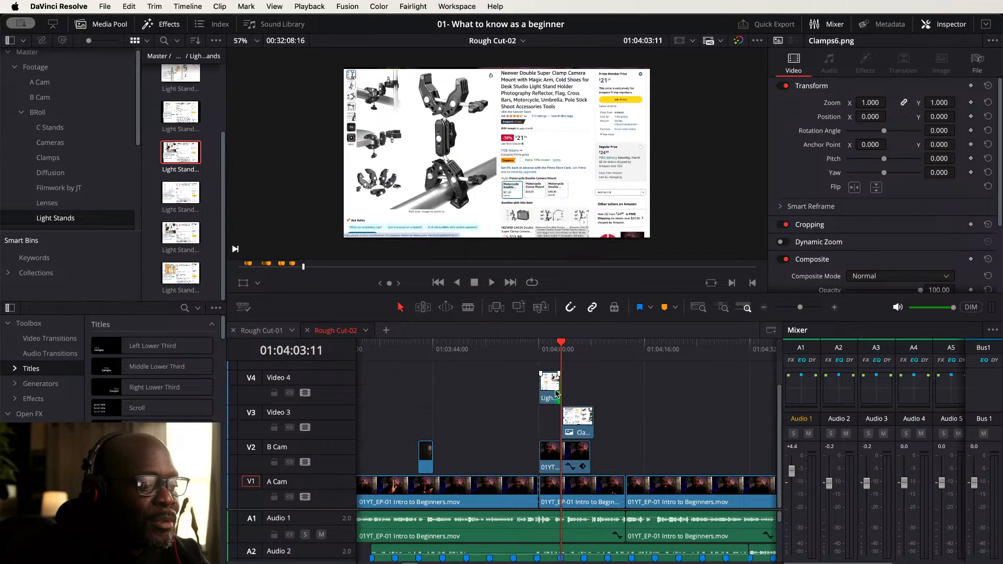
{"action": "left_click", "coordinate": [553, 346]}
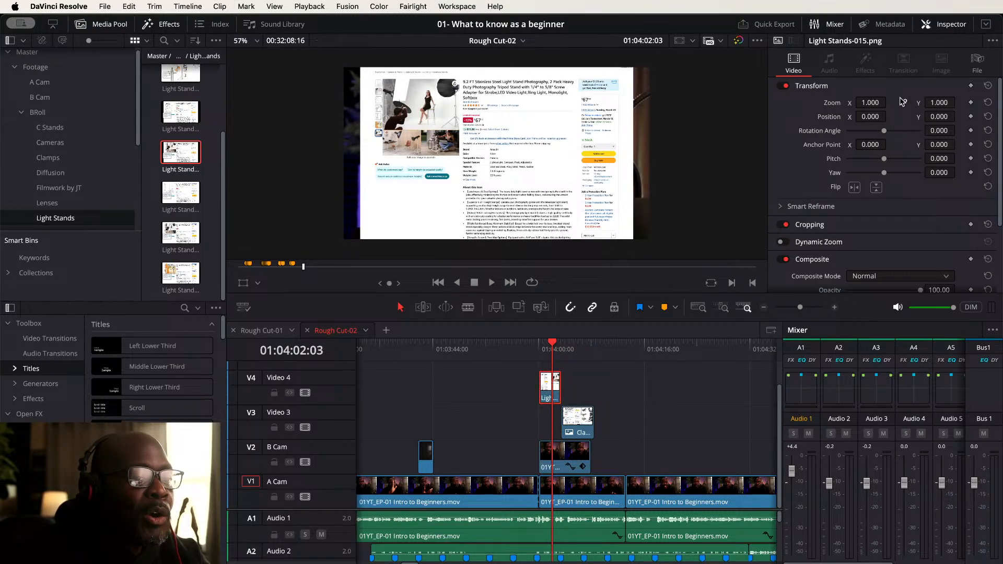
{"action": "left_click_drag", "start_coordinate": [870, 103], "coordinate": [890, 102]}
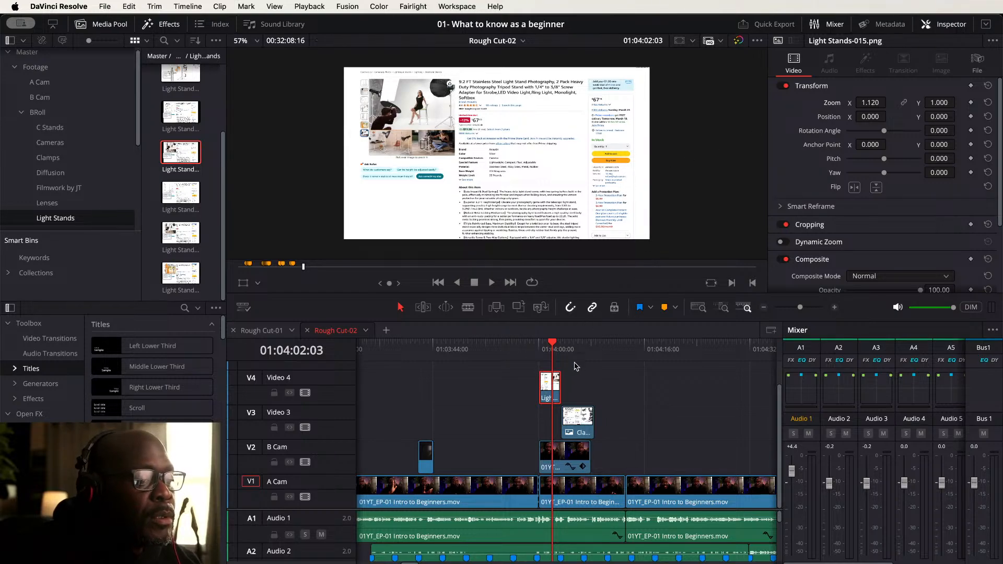
- Play back the Rough Cut-02 timeline from the start to review the cutaways and graphics
{"action": "left_click", "coordinate": [578, 350]}
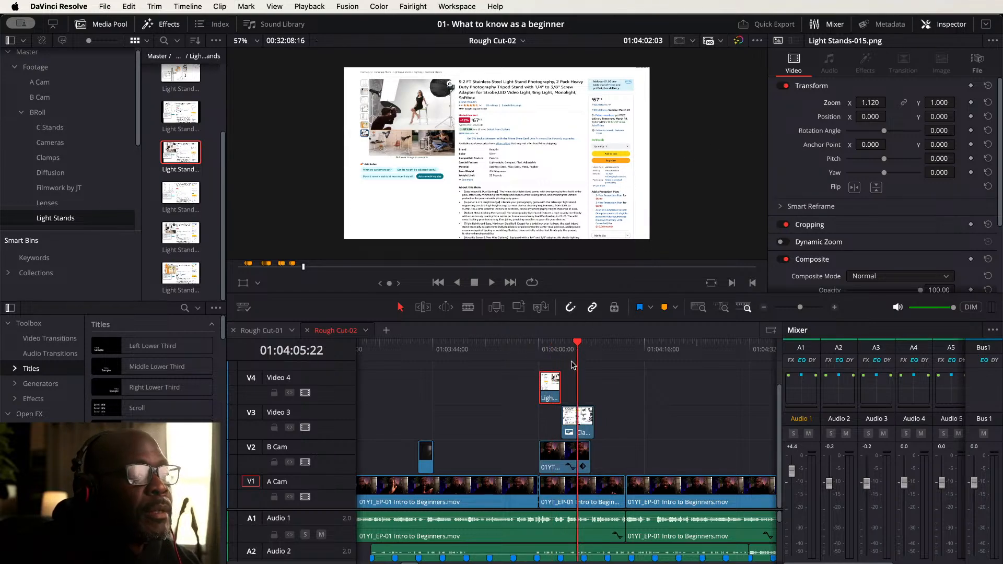
{"action": "left_click", "coordinate": [574, 430]}
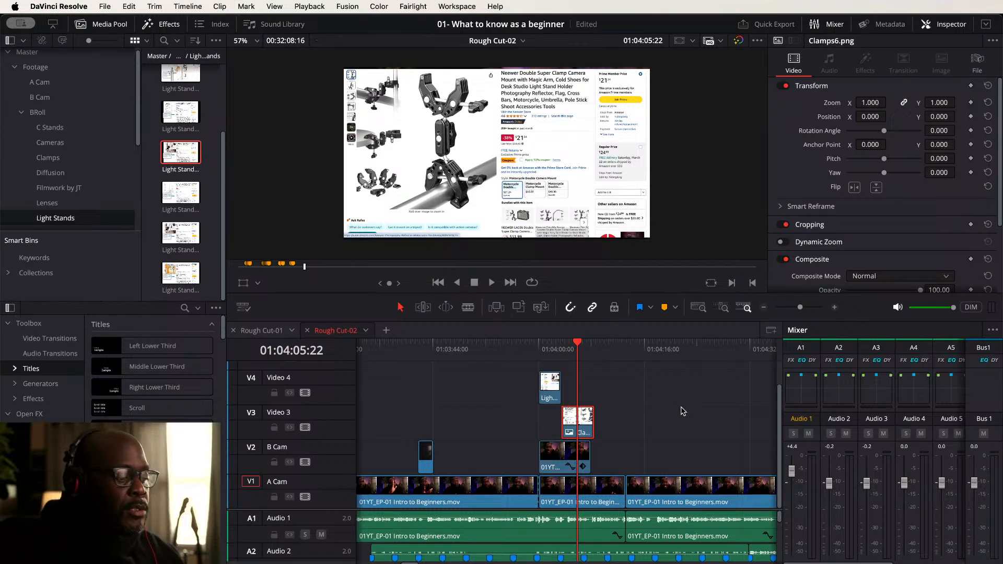
{"action": "key", "text": "shift+z"}
{"action": "key", "text": "Home"}
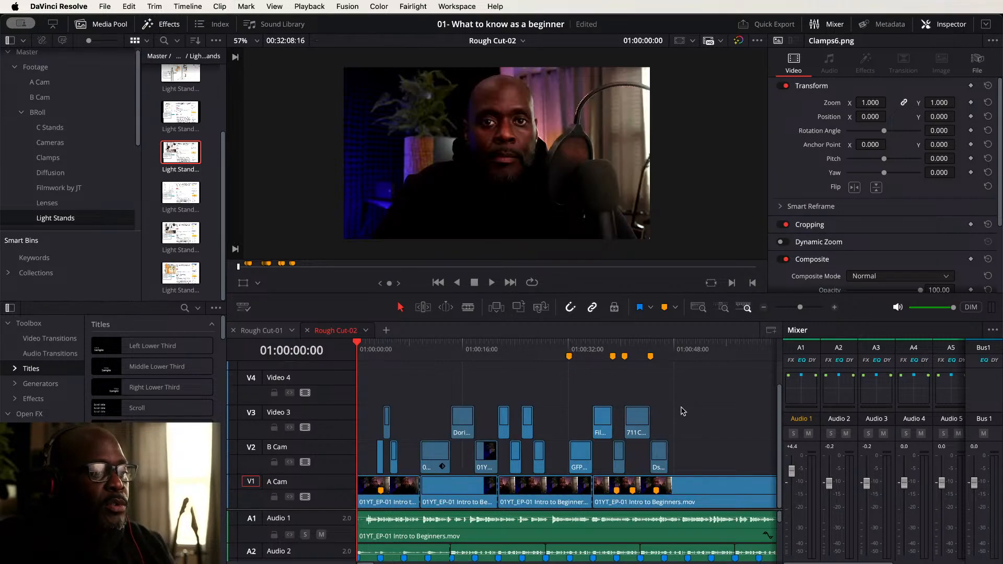
{"action": "key", "text": "space"}
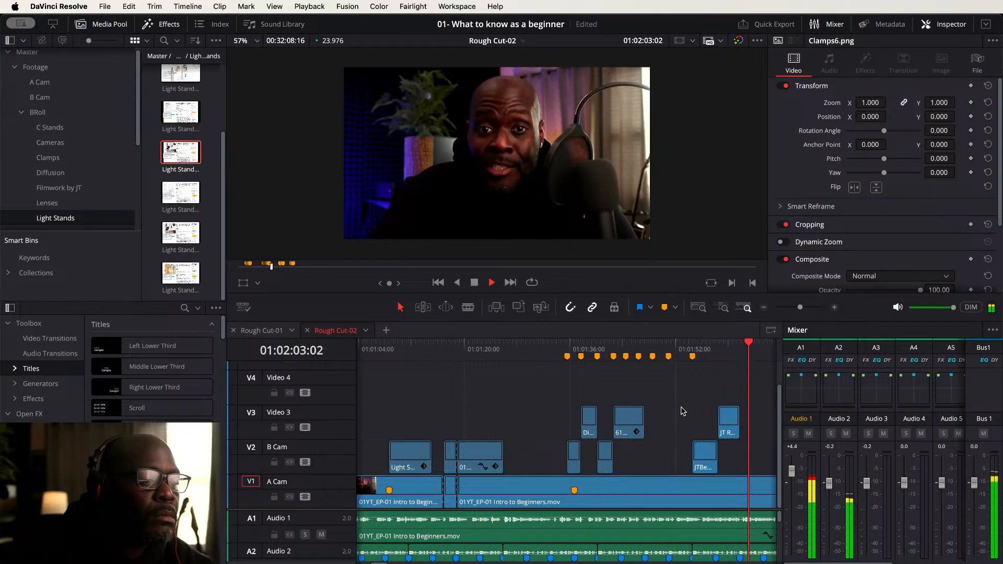
{"action": "scroll", "coordinate": [701, 395], "scroll_direction": "right", "scroll_amount": 5}
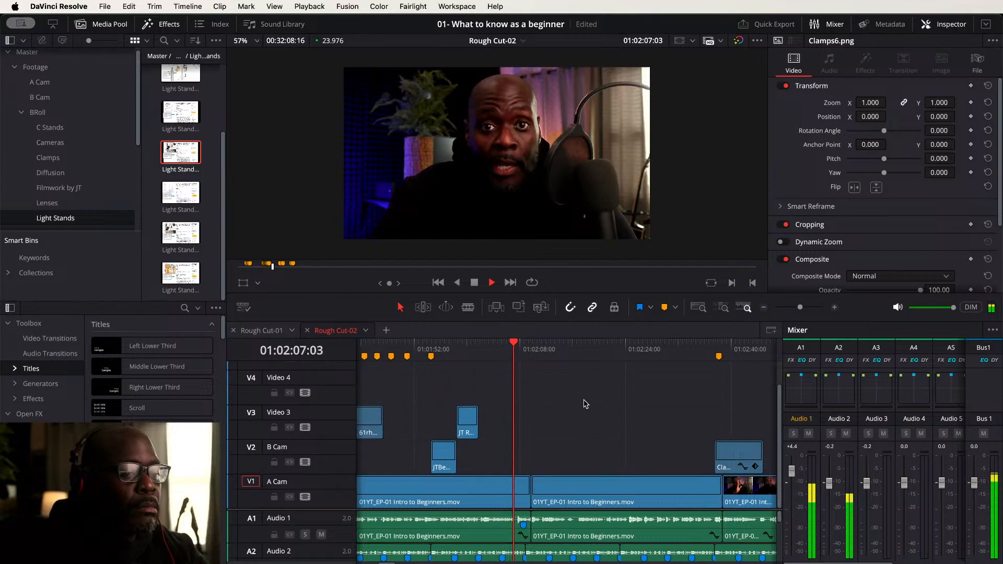
- Trim the end of the Clamps clip on Video 3 slightly shorter
{"action": "key", "text": "super+minus"}
{"action": "key", "text": "super+minus"}
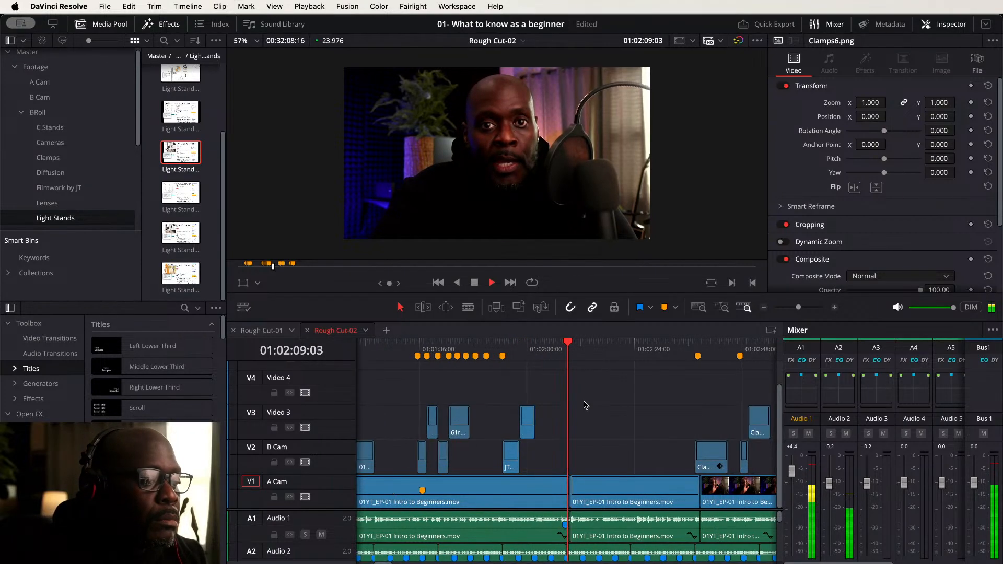
{"action": "key", "text": "super+minus"}
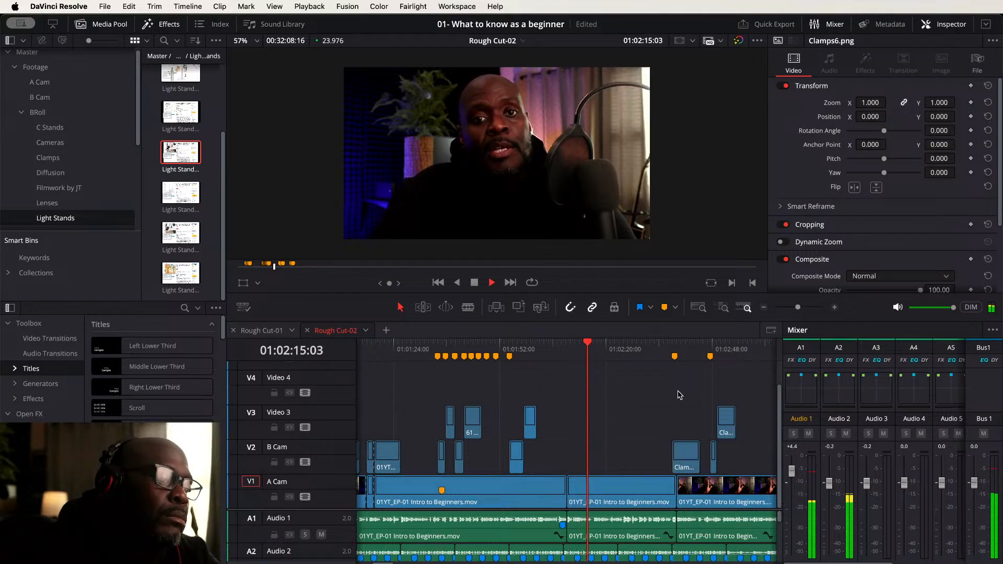
{"action": "scroll", "coordinate": [654, 395], "scroll_direction": "right", "scroll_amount": 5}
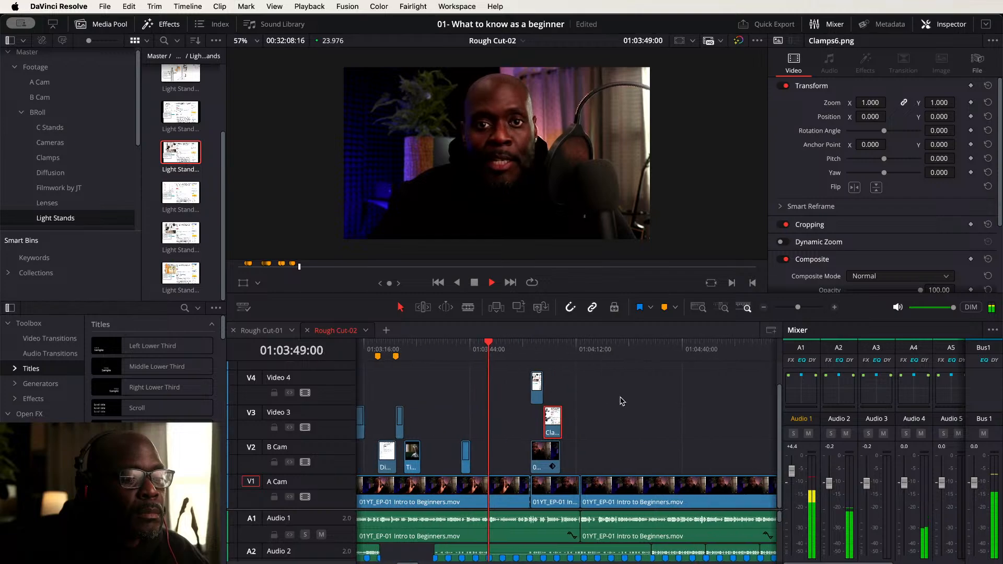
{"action": "left_click", "coordinate": [596, 401]}
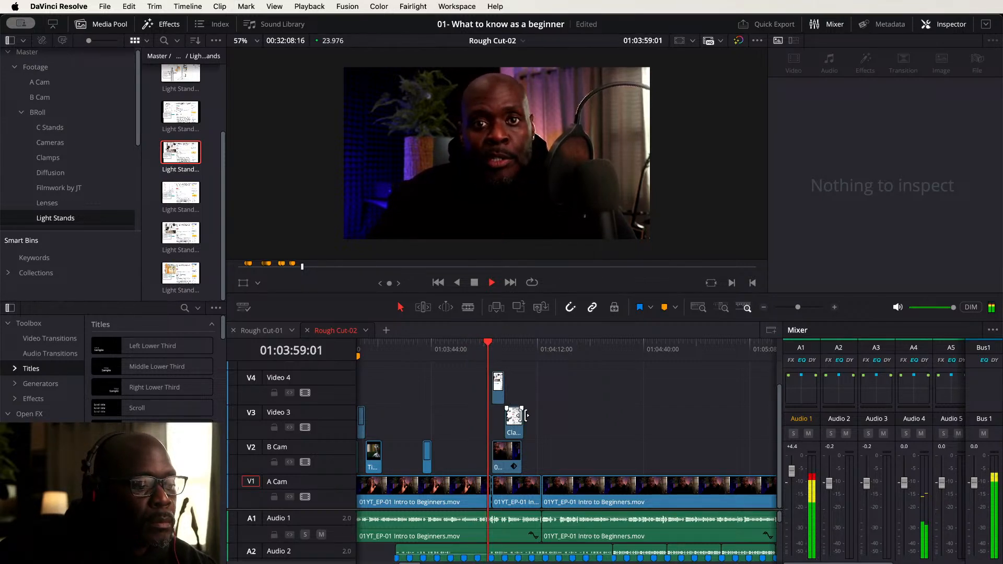
{"action": "left_click_drag", "start_coordinate": [524, 416], "coordinate": [519, 416]}
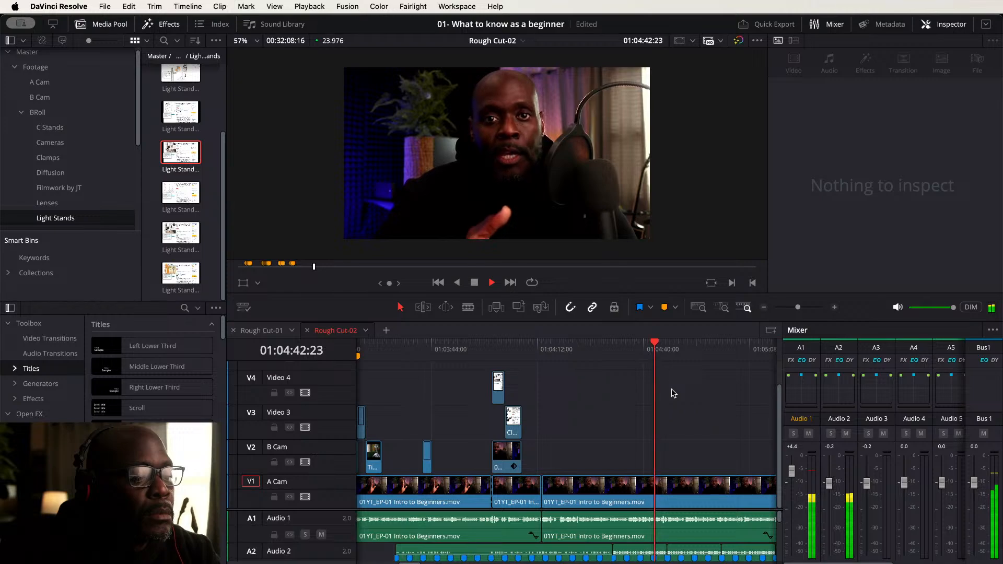
- Play the timeline beyond the last cutaways to review the remaining A Cam footage
{"action": "left_click_drag", "start_coordinate": [723, 395], "coordinate": [545, 396]}
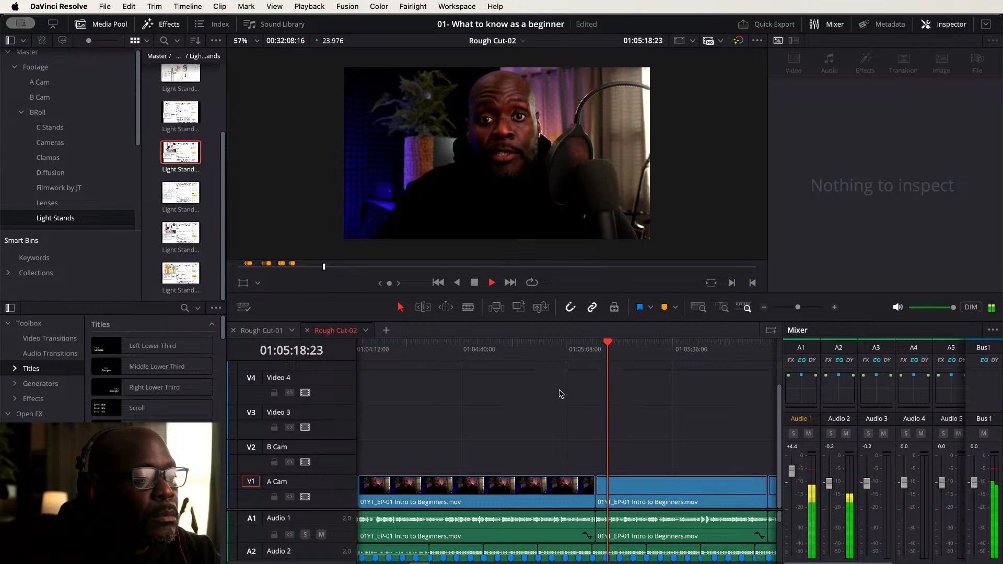
{"action": "key", "text": "space"}
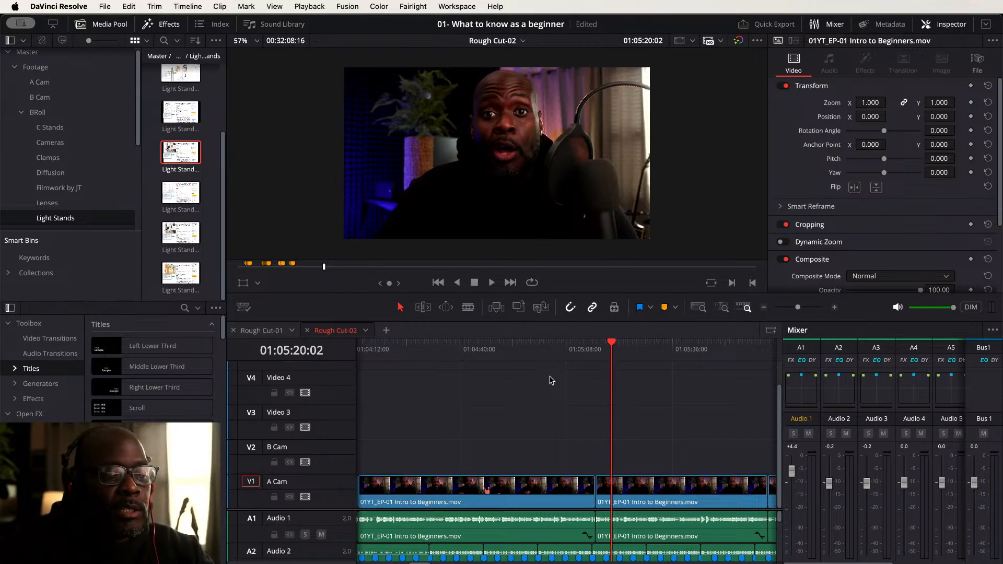
{"action": "key", "text": "super+Tab"}
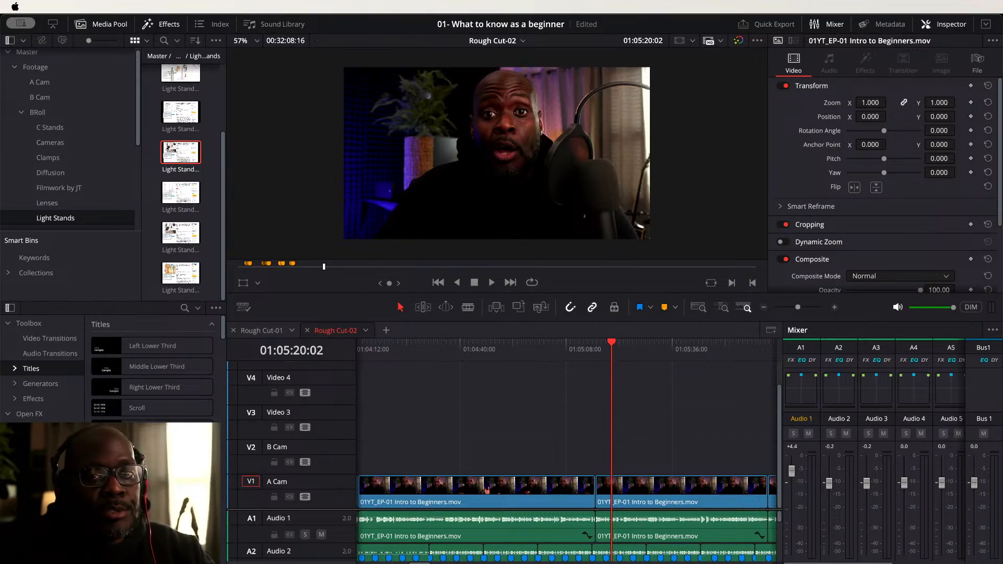